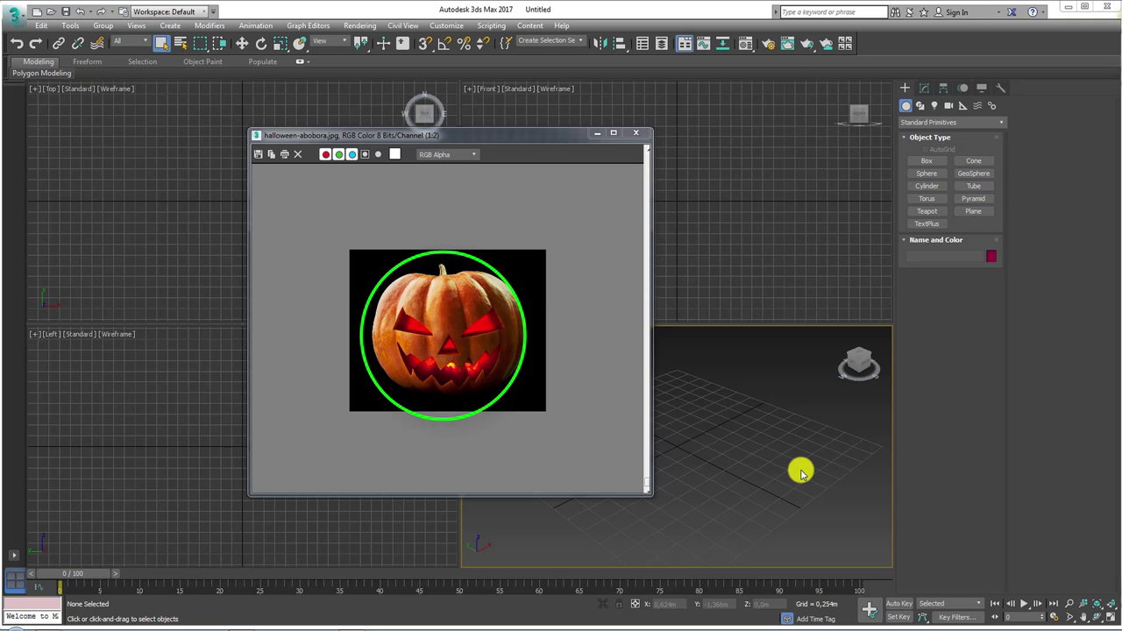
Step: Draw a 0.647m test sphere, shift the pumpkin reference image left, then delete the sphere
left_click(925, 172)
mouse_move(787, 491)
left_mouse_down()
mouse_move(795, 501)
mouse_move(826, 481)
left_mouse_up()
middle_click_drag(864, 521, 773, 391, "alt")
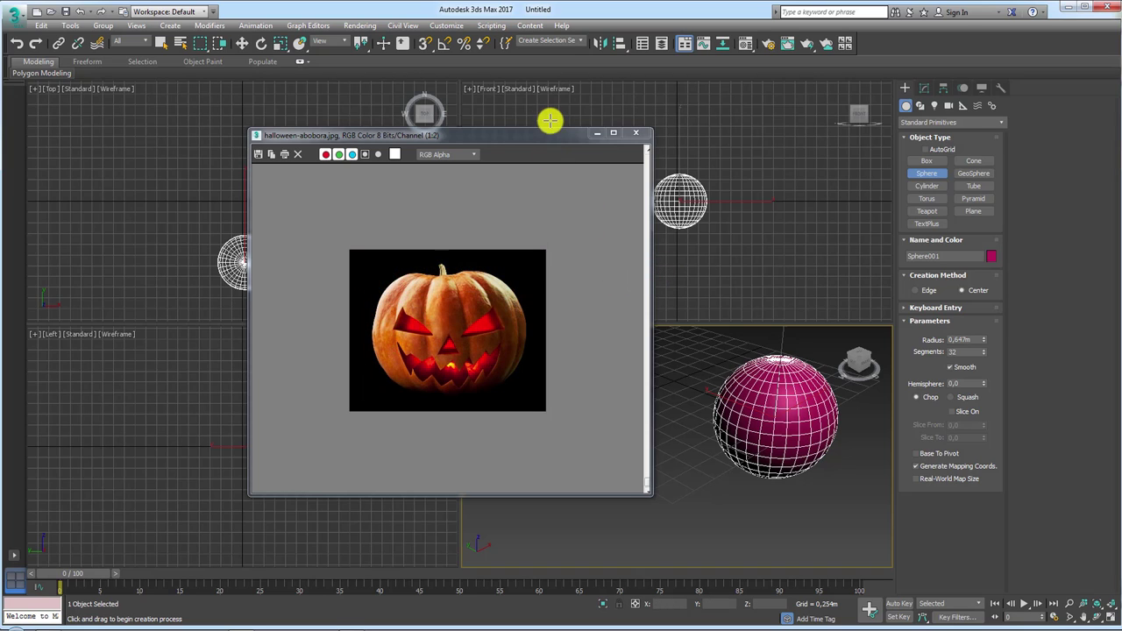
left_click_drag(552, 140, 356, 118)
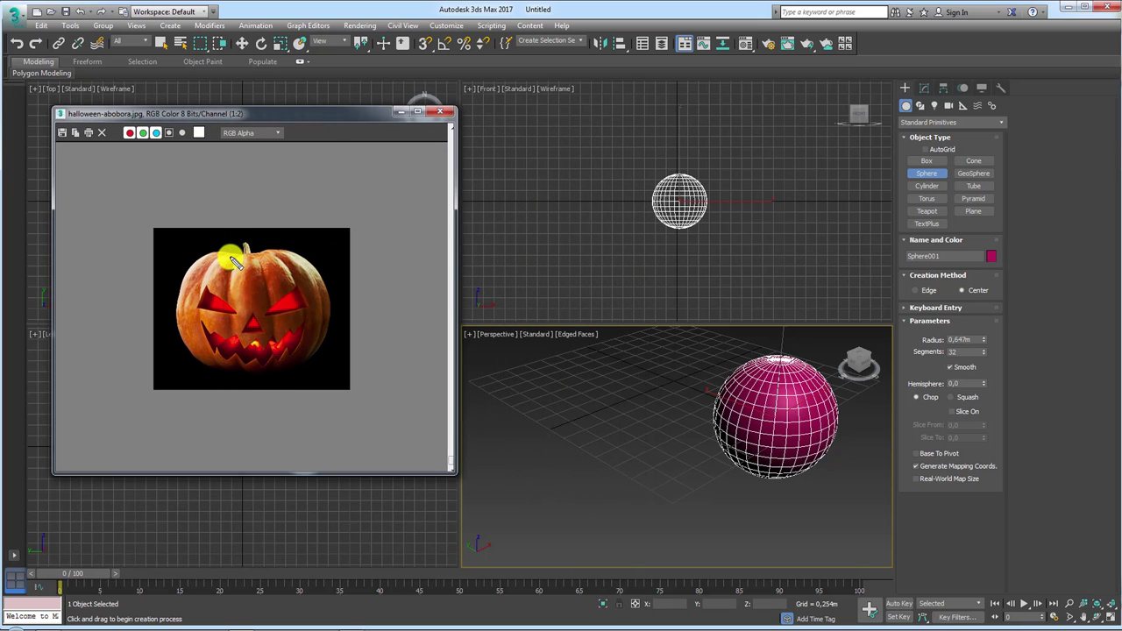
mouse_move(235, 262)
left_mouse_down()
mouse_move(270, 374)
mouse_move(237, 274)
left_mouse_up()
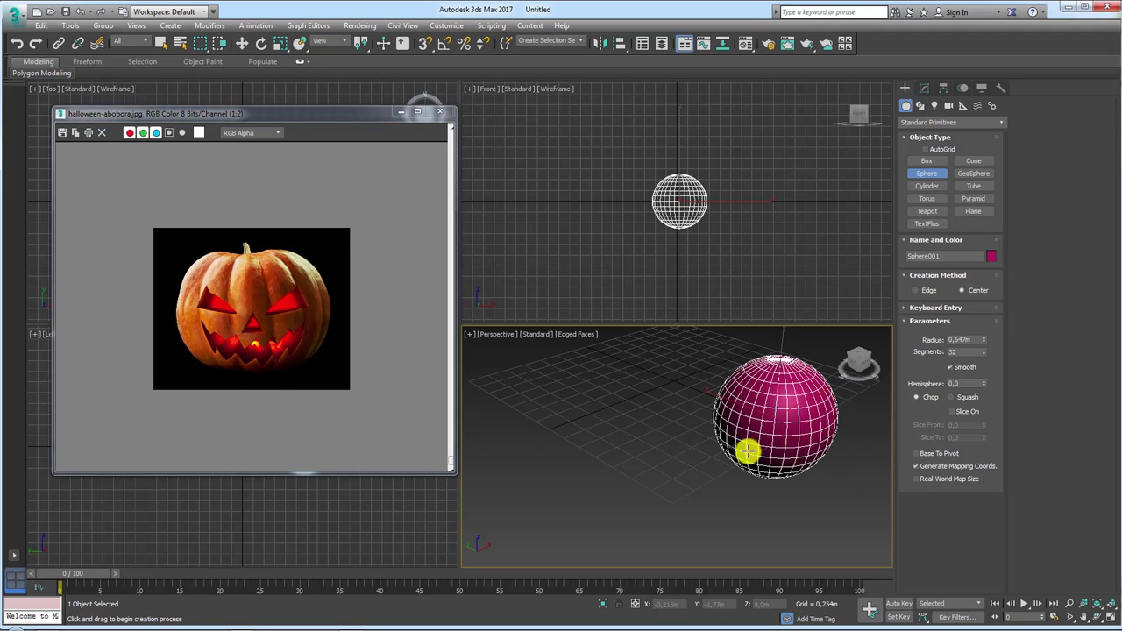
key("Delete")
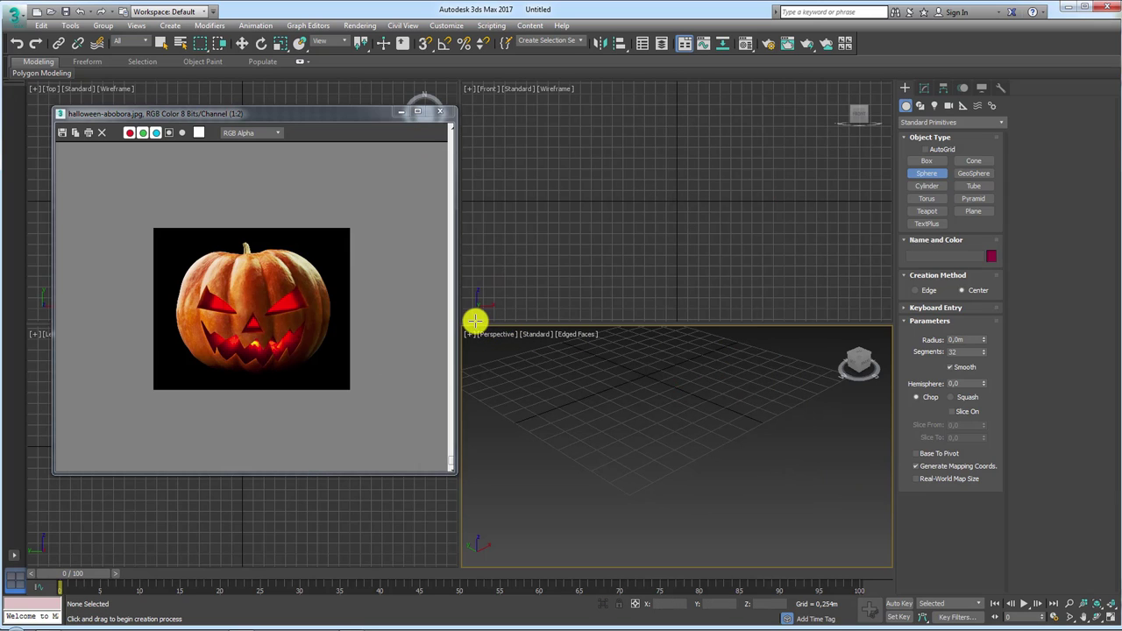
Step: Enlarge the Perspective view, draw a Plane on the grid and convert it to Editable Poly
left_click_drag(471, 323, 465, 68)
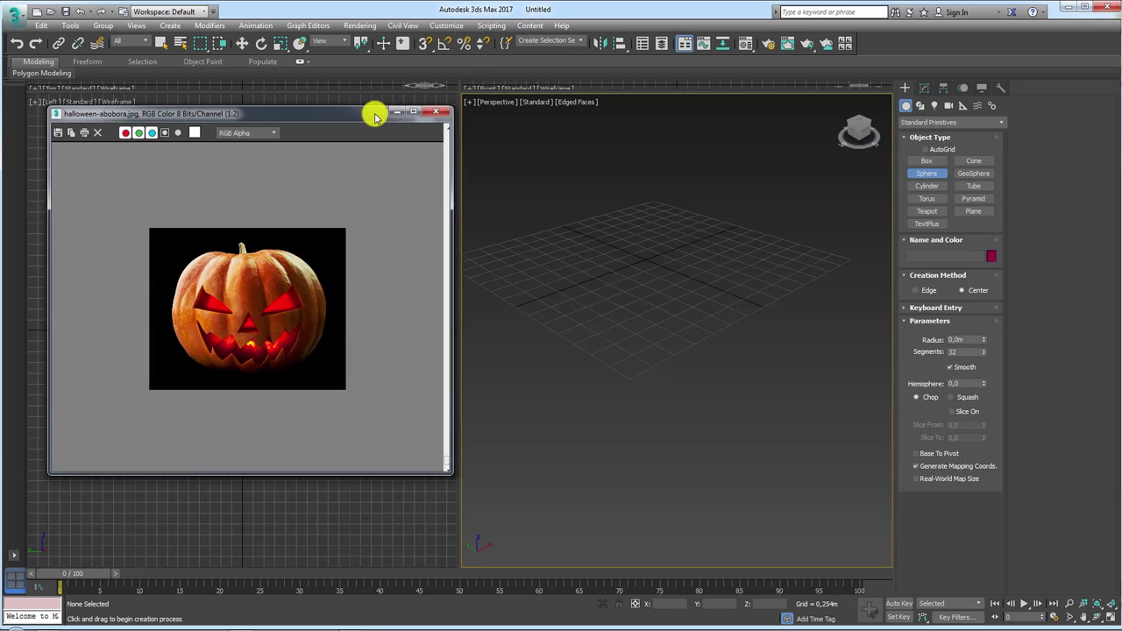
left_click_drag(371, 111, 336, 105)
left_click(973, 211)
middle_click_drag(766, 316, 647, 317, "alt")
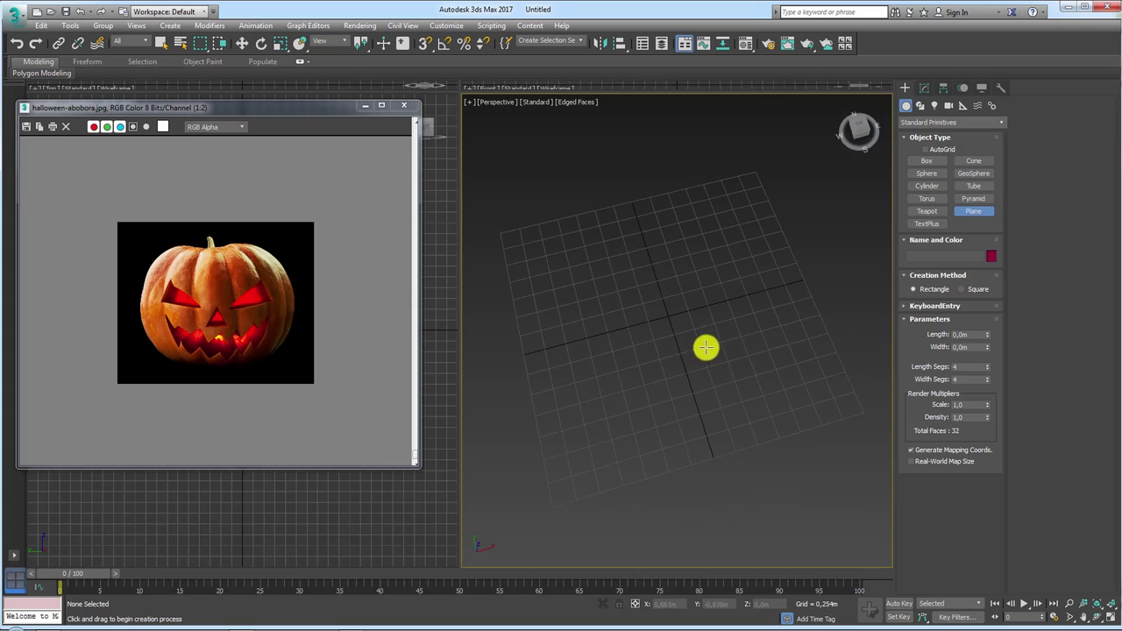
mouse_move(622, 238)
left_mouse_down()
mouse_move(721, 463)
mouse_move(726, 508)
left_mouse_up()
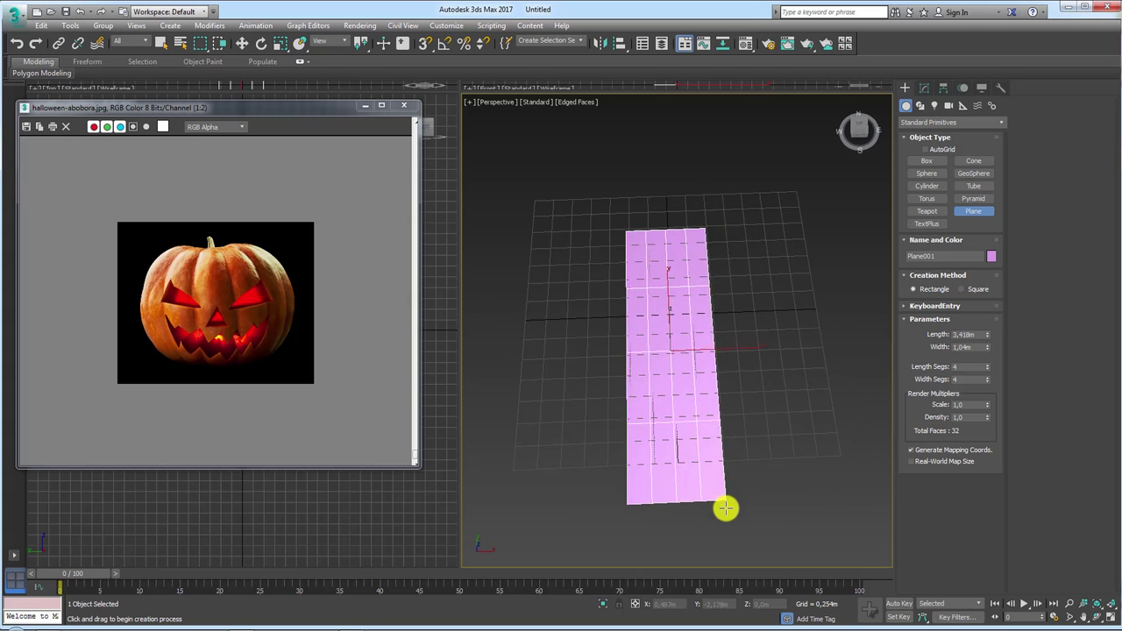
mouse_move(727, 508)
middle_mouse_down("alt")
mouse_move(740, 457)
mouse_move(806, 421)
middle_mouse_up("alt")
right_click(703, 359)
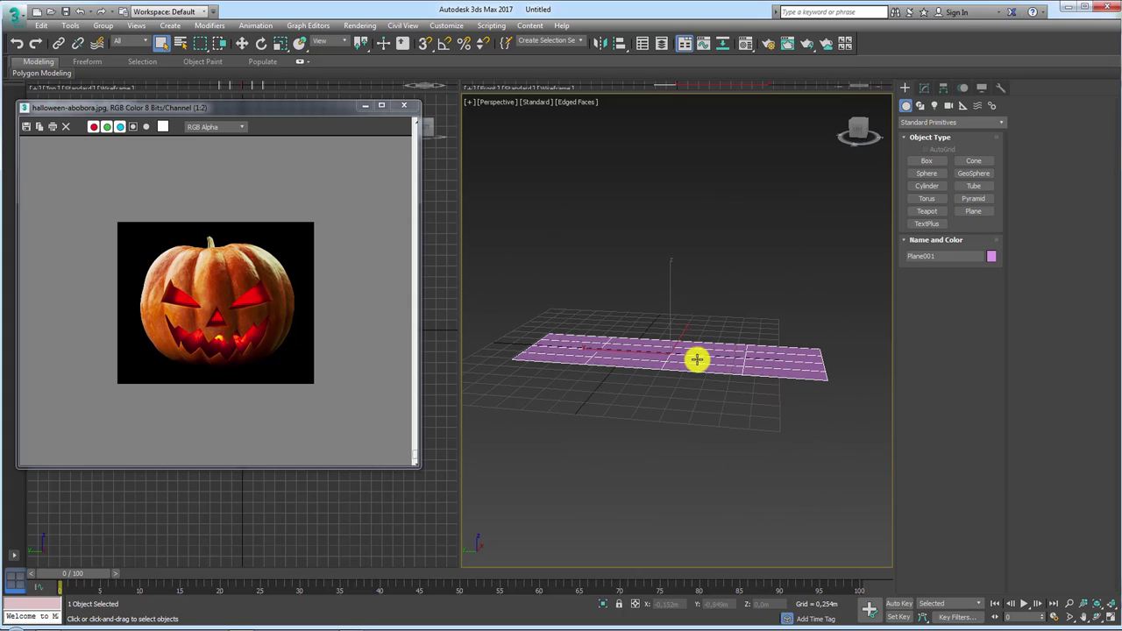
right_click(696, 358)
mouse_move(723, 481)
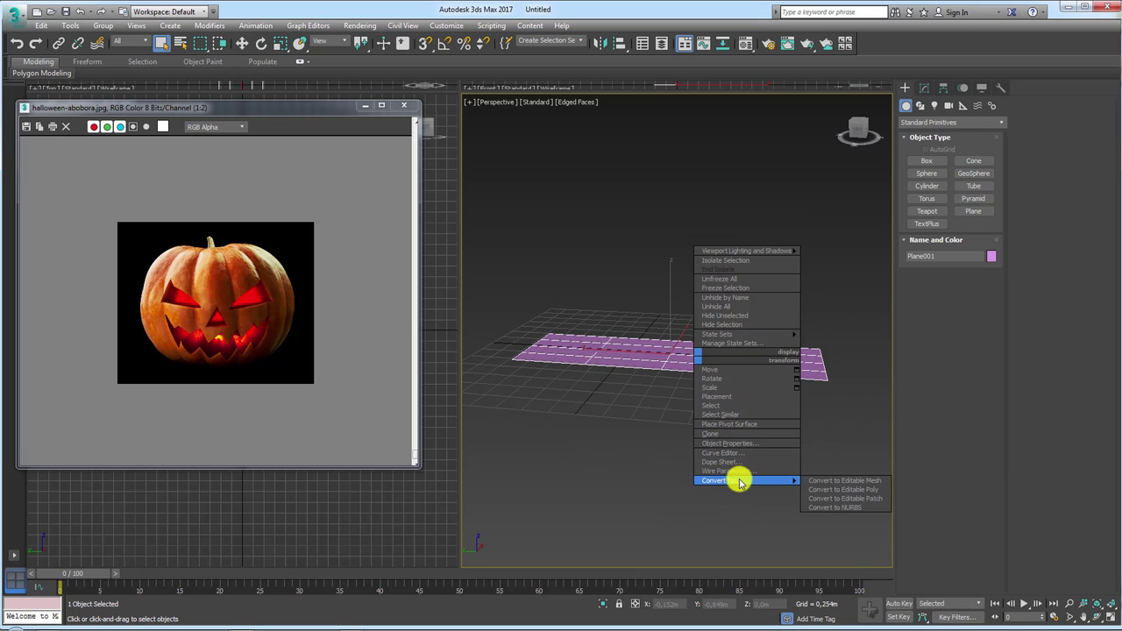
left_click(863, 491)
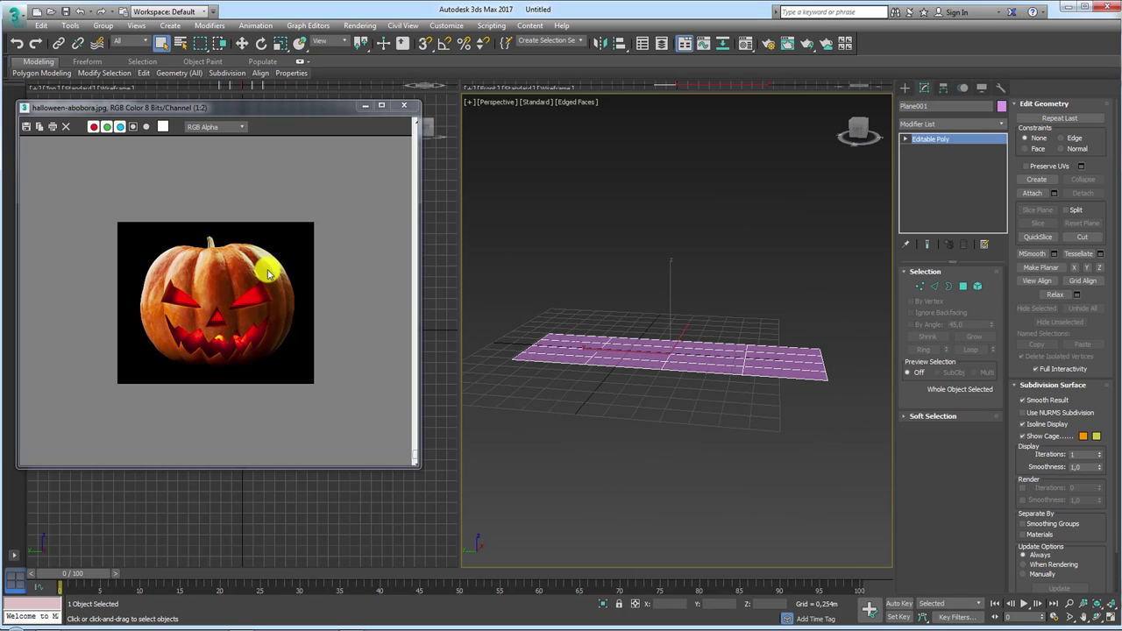
Step: Select the plane's three middle vertex columns and raise them along Z into an arch
left_click_drag(244, 240, 307, 300)
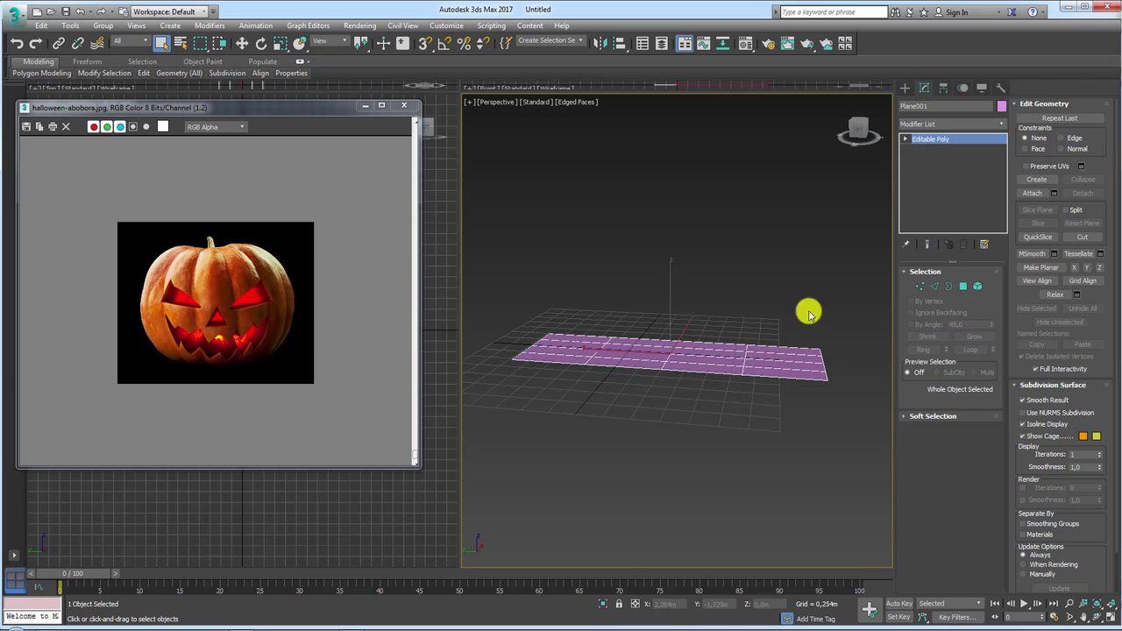
mouse_move(806, 310)
middle_mouse_down("alt")
mouse_move(796, 333)
mouse_move(971, 277)
middle_mouse_up("alt")
left_click(919, 286)
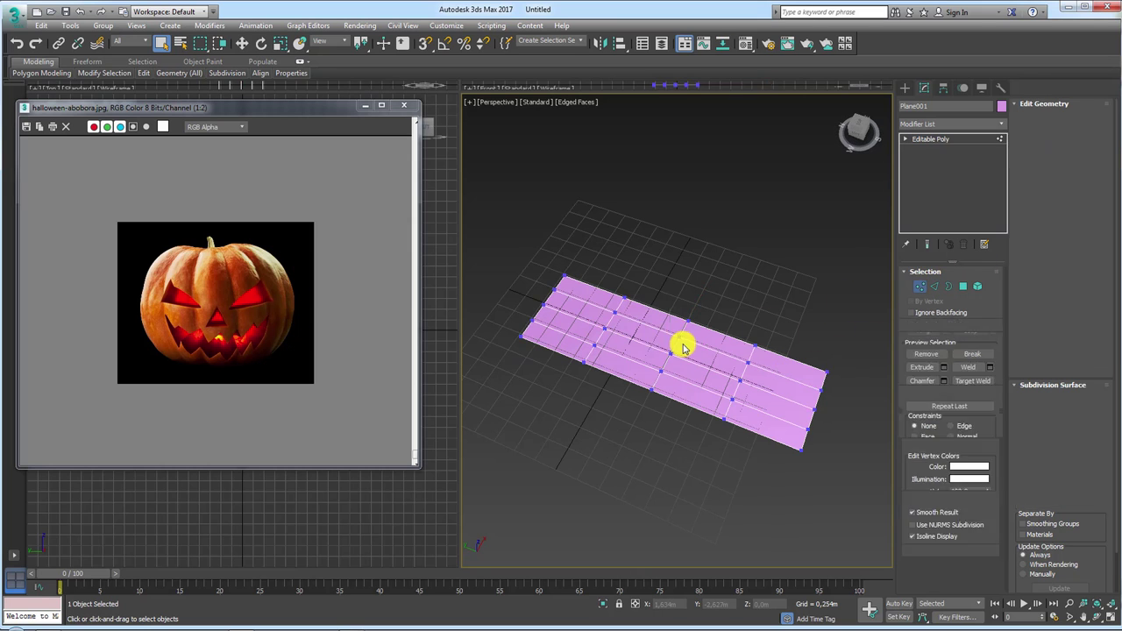
mouse_move(681, 343)
middle_mouse_down("alt")
mouse_move(721, 298)
mouse_move(553, 309)
middle_mouse_up("alt")
left_click_drag(571, 294, 774, 418)
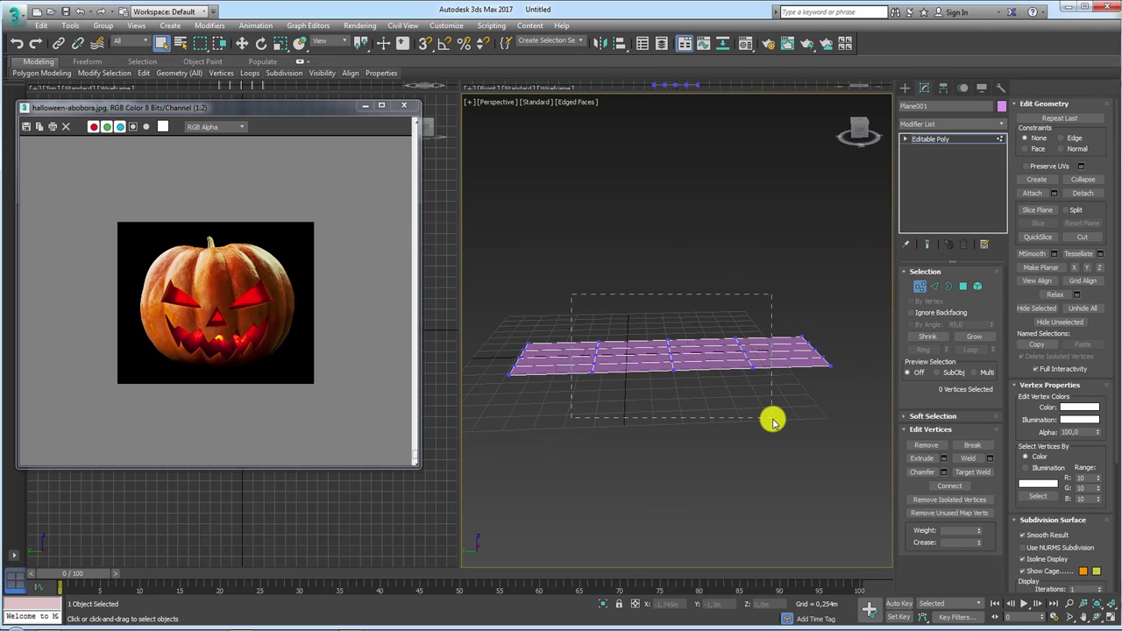
key("w")
middle_click_drag(721, 324, 673, 254, "alt")
left_click_drag(673, 254, 666, 167)
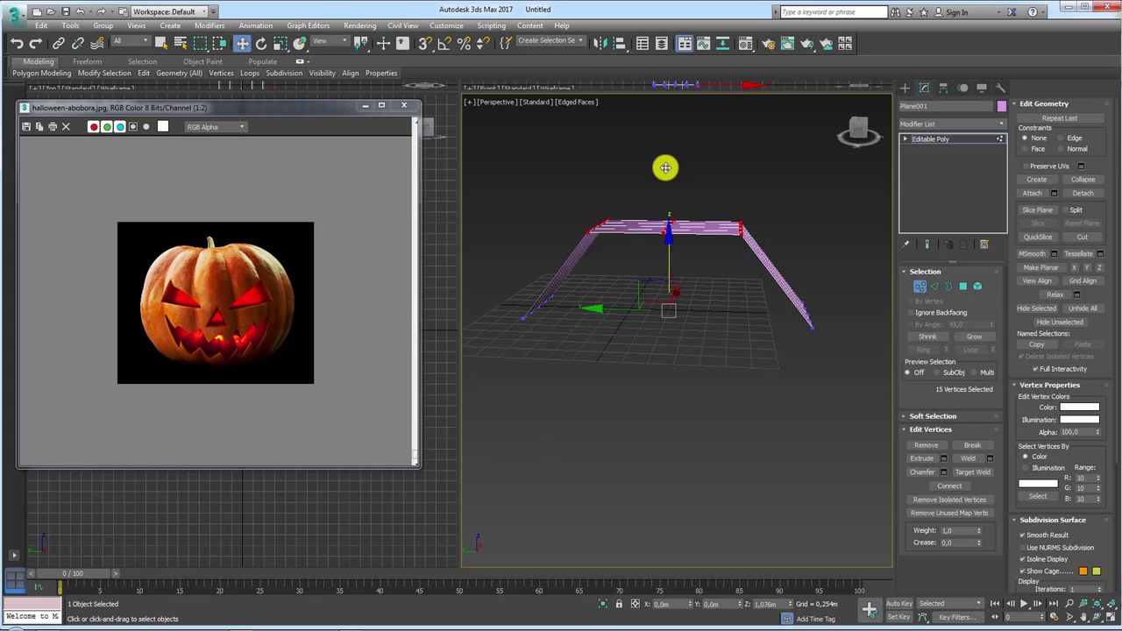
mouse_move(666, 167)
middle_mouse_down("alt")
mouse_move(708, 243)
mouse_move(705, 285)
mouse_move(669, 250)
middle_mouse_up("alt")
Step: Scale the raised columns, then lift the centre vertex column higher to peak the arch
key("r")
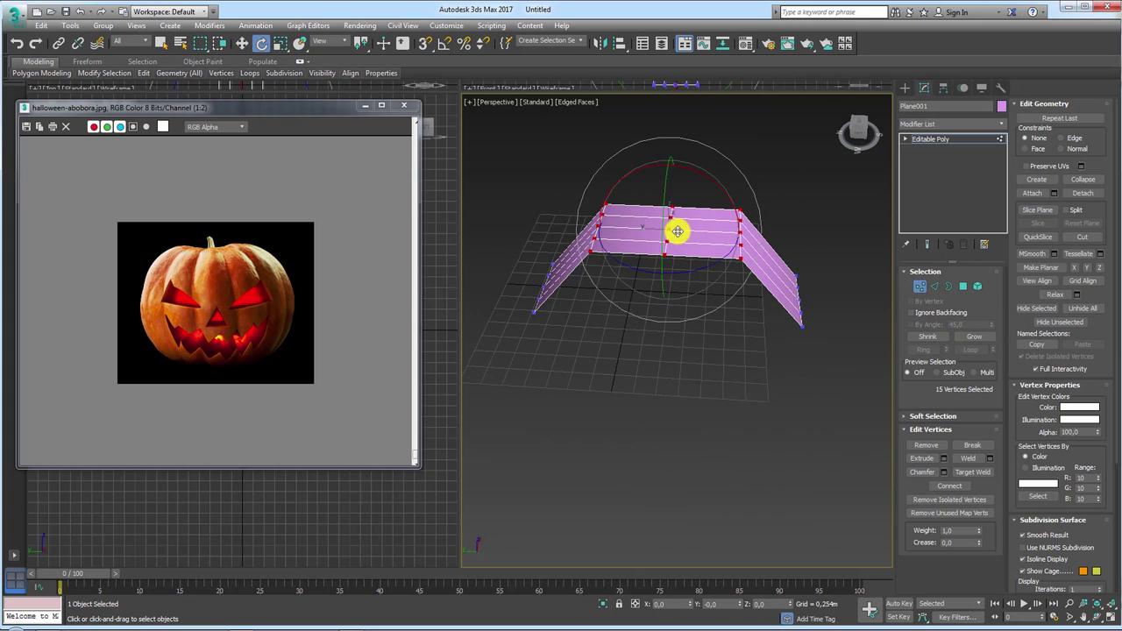
left_click_drag(754, 236, 765, 235)
middle_click_drag(768, 233, 681, 280, "alt")
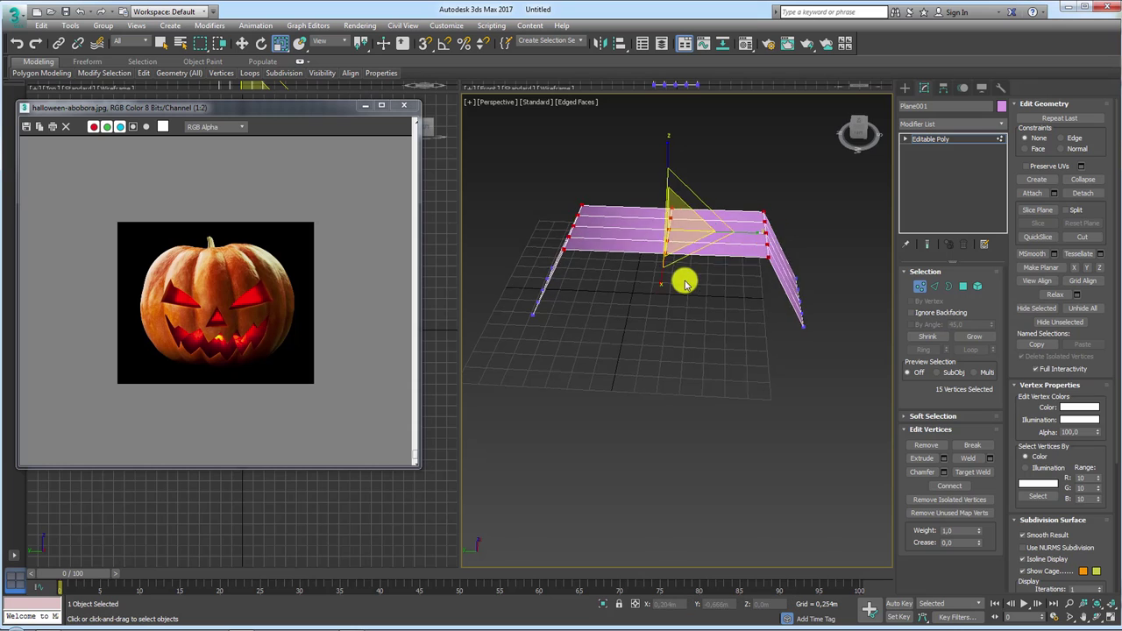
left_click_drag(681, 280, 669, 240)
key("w")
left_click_drag(667, 172, 669, 142)
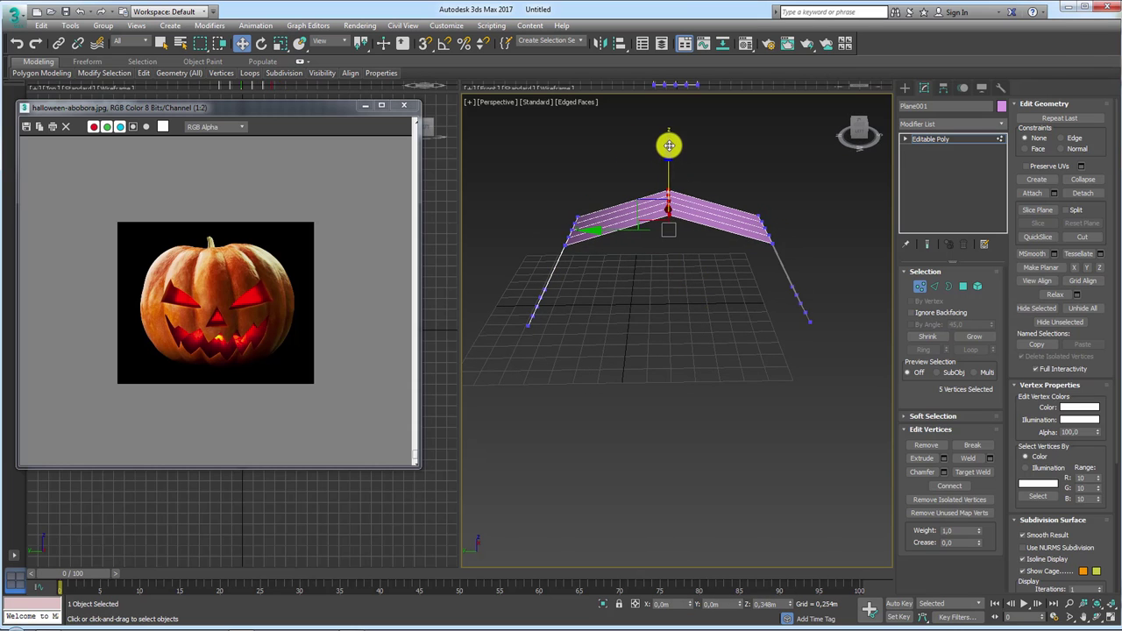
mouse_move(669, 143)
middle_mouse_down("alt")
mouse_move(746, 218)
mouse_move(714, 282)
mouse_move(643, 230)
mouse_move(686, 181)
middle_mouse_up("alt")
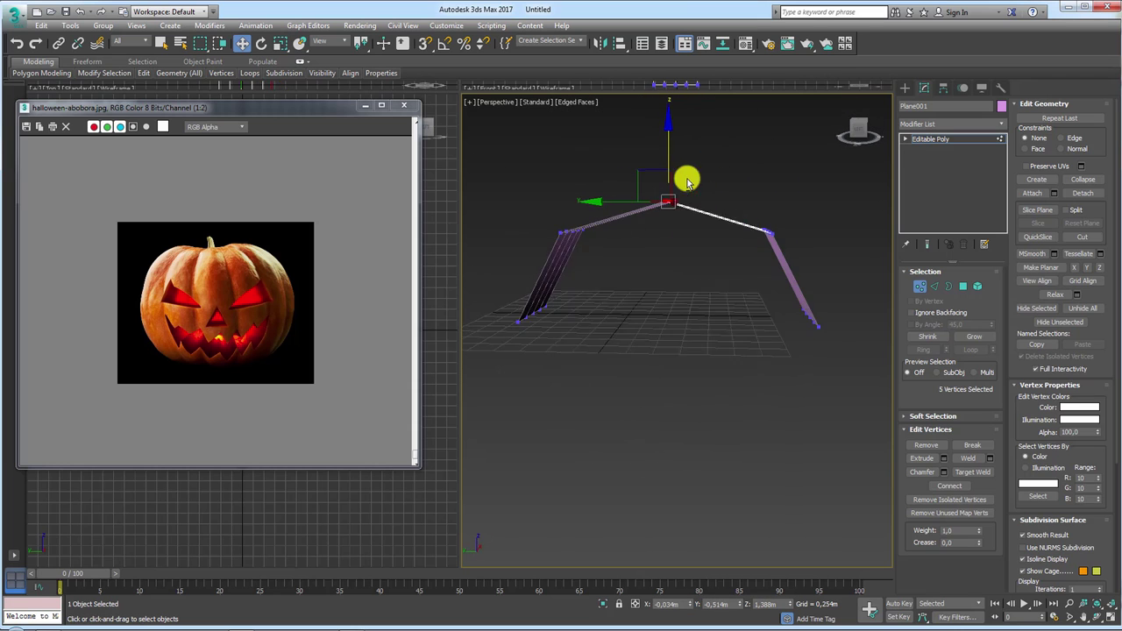
middle_click_drag(864, 283, 830, 305, "alt")
Step: Select the edge loops along both bends and scale them with another Scale flyout mode
left_click(933, 285)
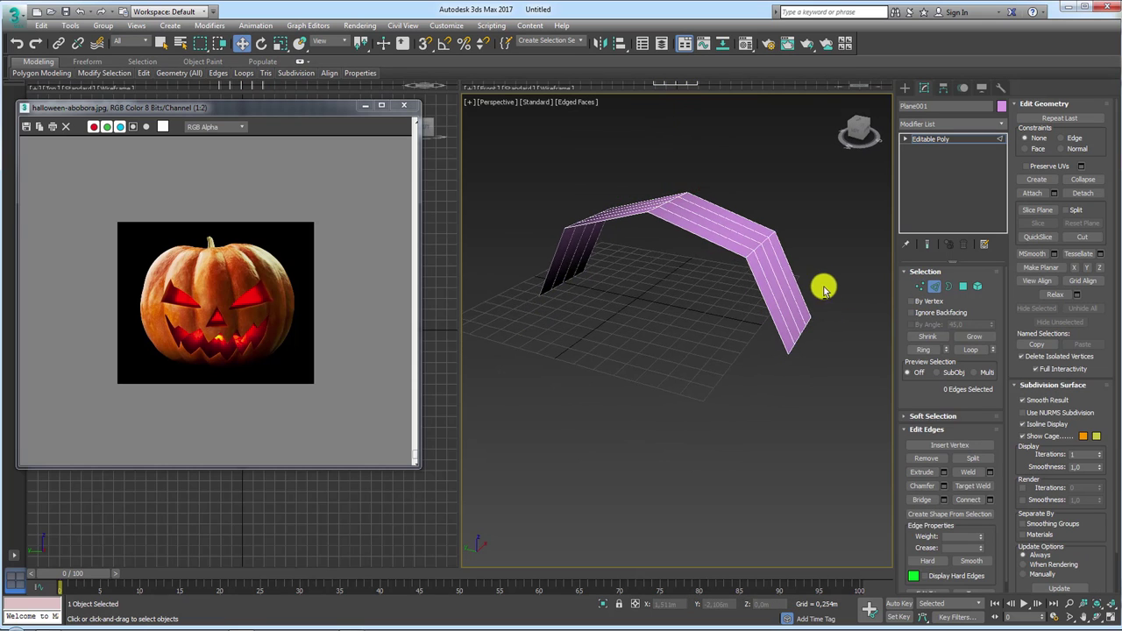
double_click(821, 268)
mouse_move(749, 282)
middle_mouse_down("alt")
mouse_move(634, 268)
mouse_move(570, 279)
middle_mouse_up("alt")
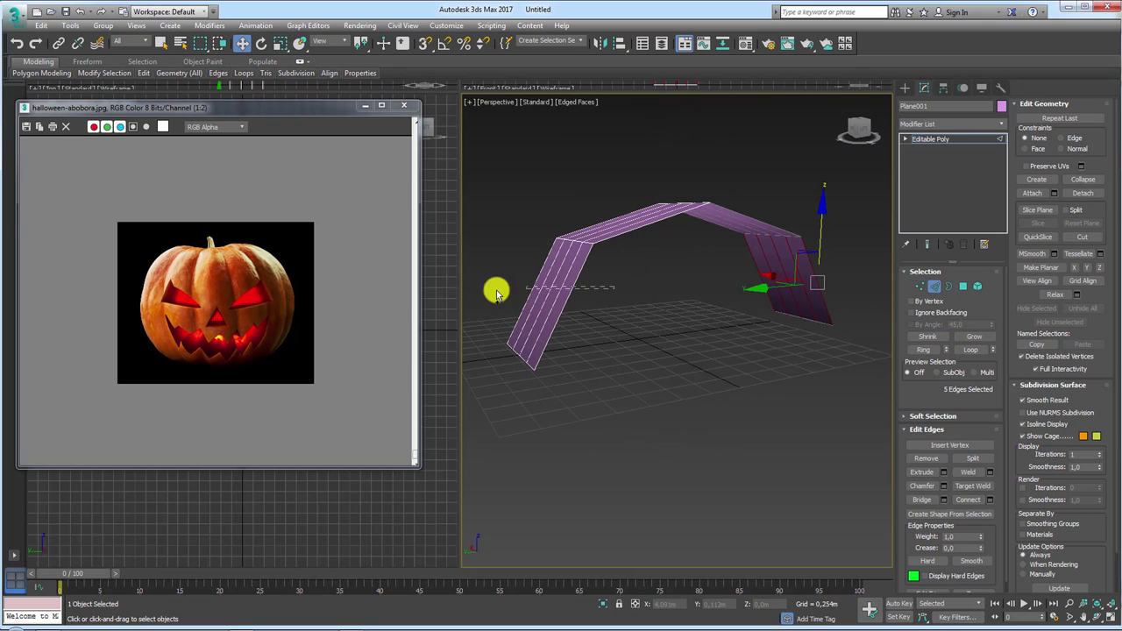
double_click(508, 292, "ctrl")
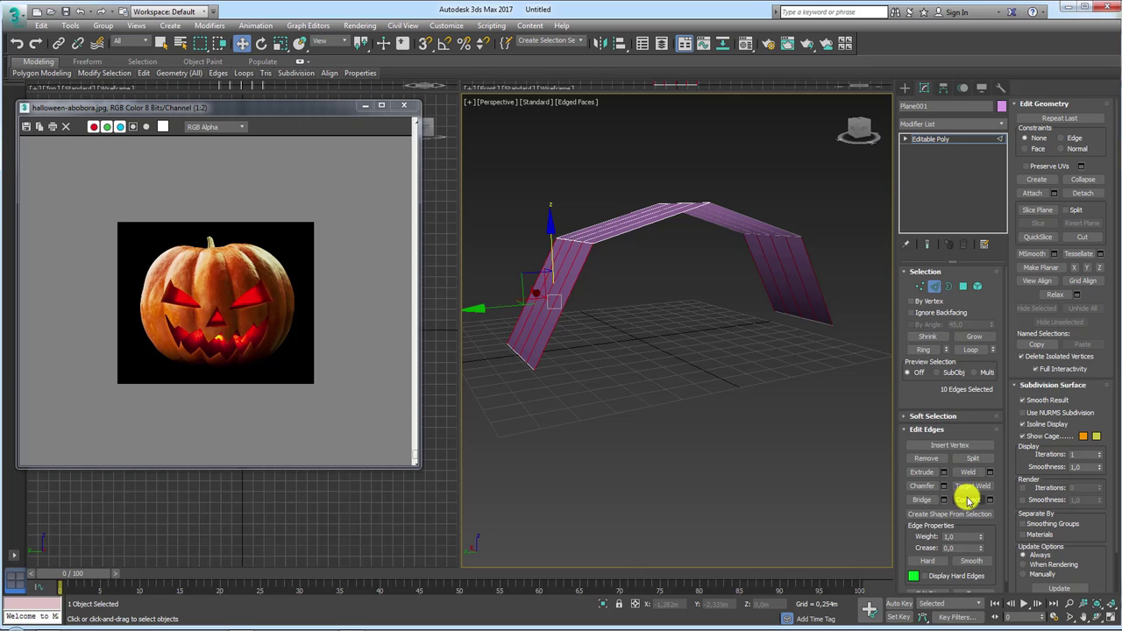
mouse_move(754, 350)
middle_mouse_down("alt")
mouse_move(696, 339)
mouse_move(613, 289)
middle_mouse_up("alt")
key("e")
key("r")
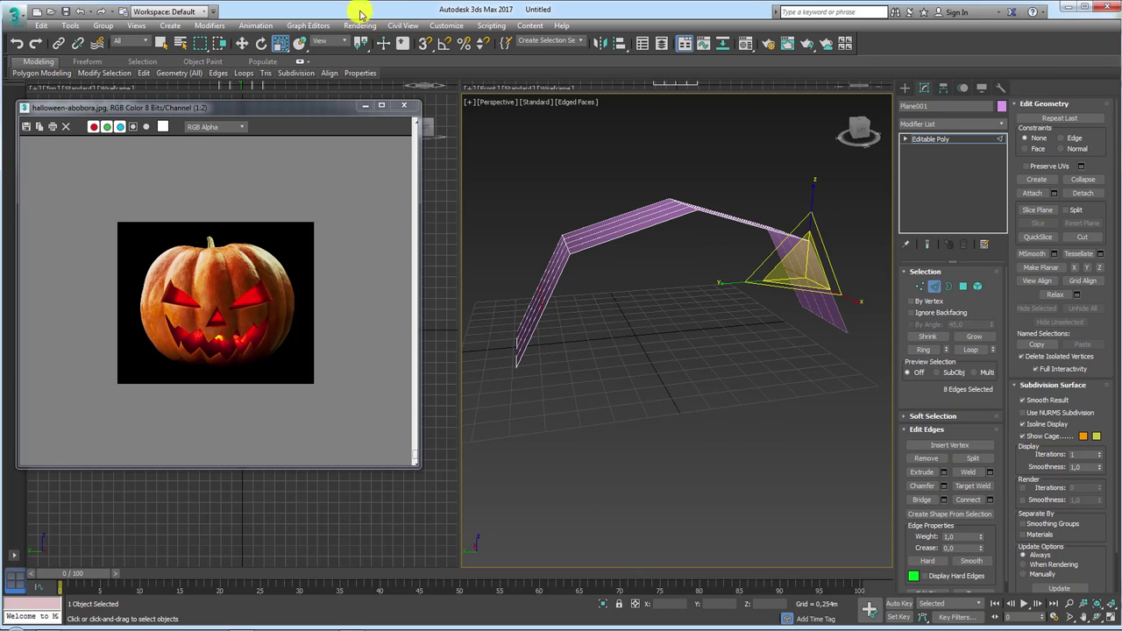
left_click_drag(360, 51, 361, 91)
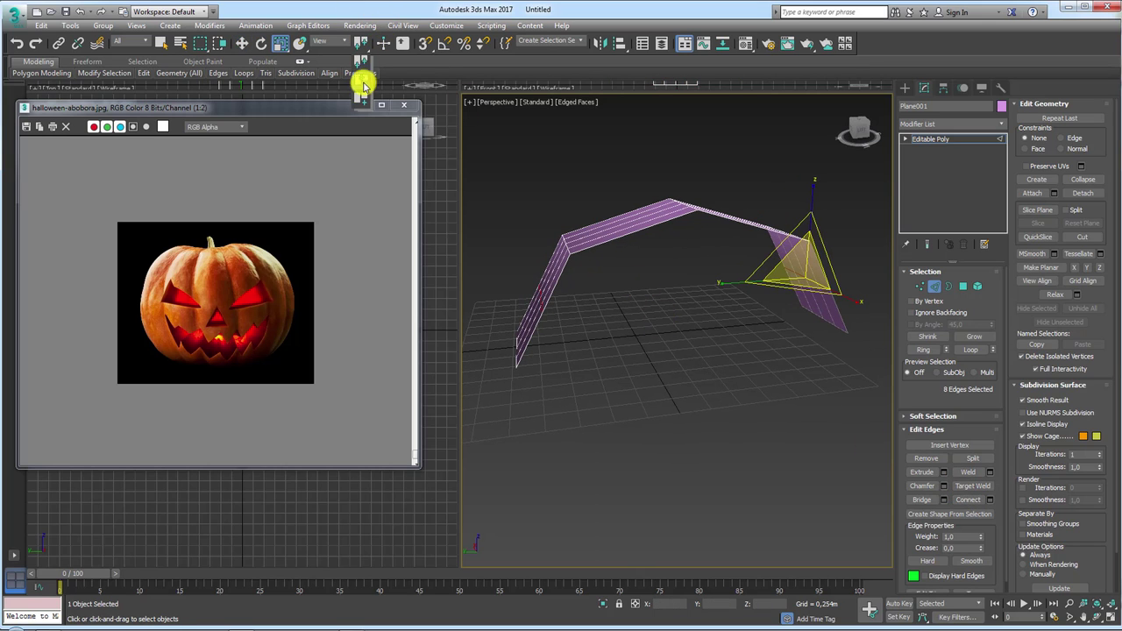
left_click_drag(601, 292, 638, 258)
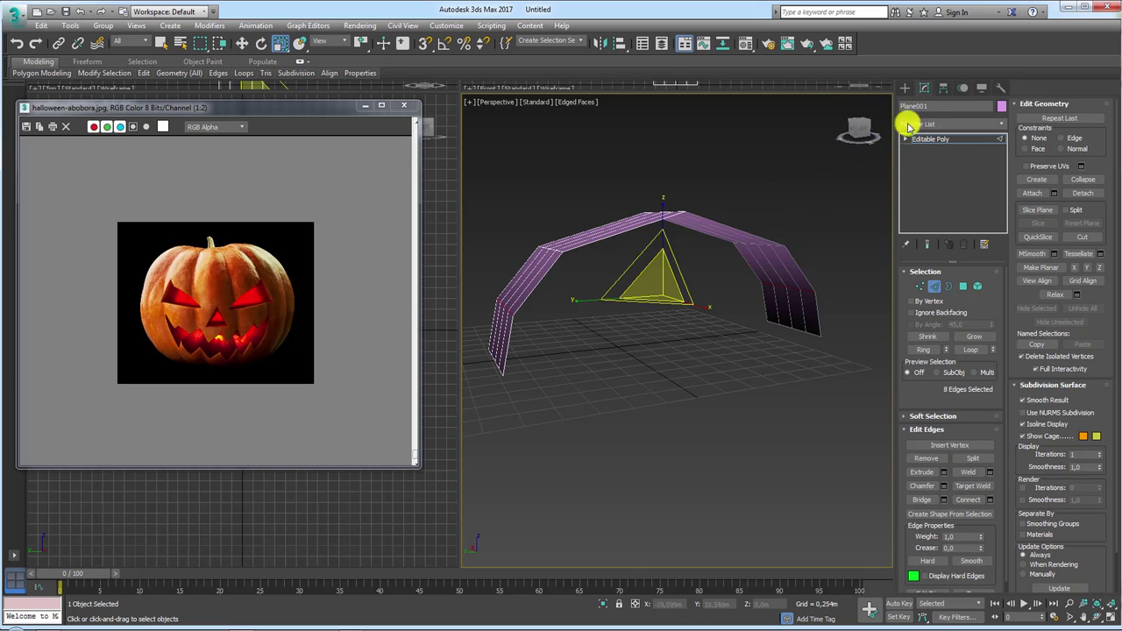
mouse_move(233, 240)
left_mouse_down()
mouse_move(273, 252)
mouse_move(275, 352)
left_mouse_up()
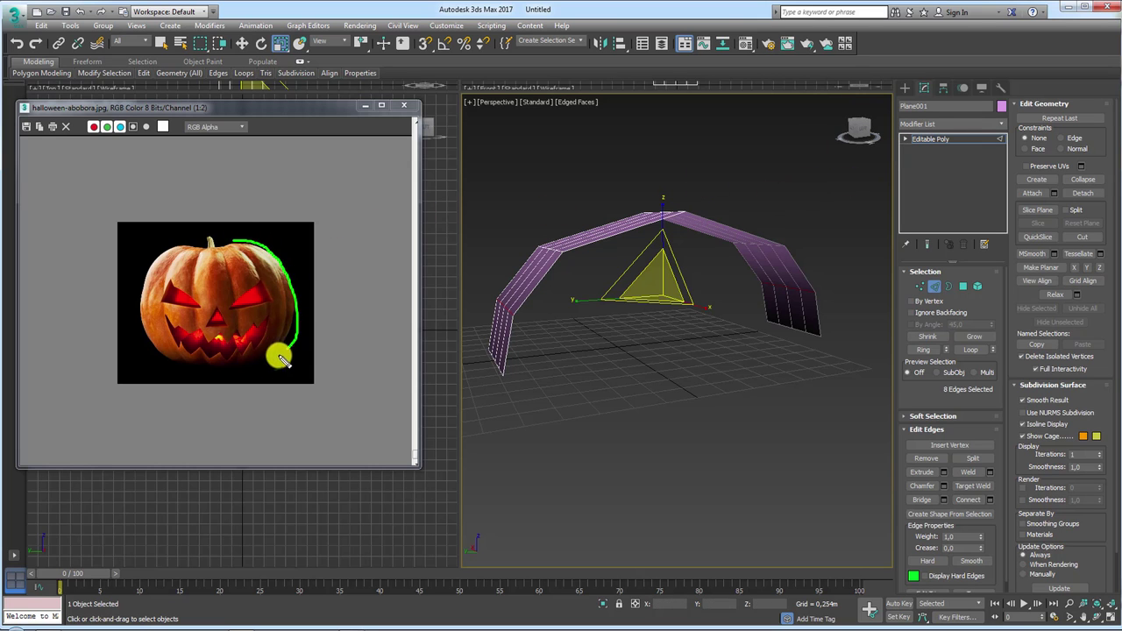
mouse_move(658, 363)
middle_mouse_down("alt")
mouse_move(666, 374)
mouse_move(536, 400)
mouse_move(575, 356)
middle_mouse_up("alt")
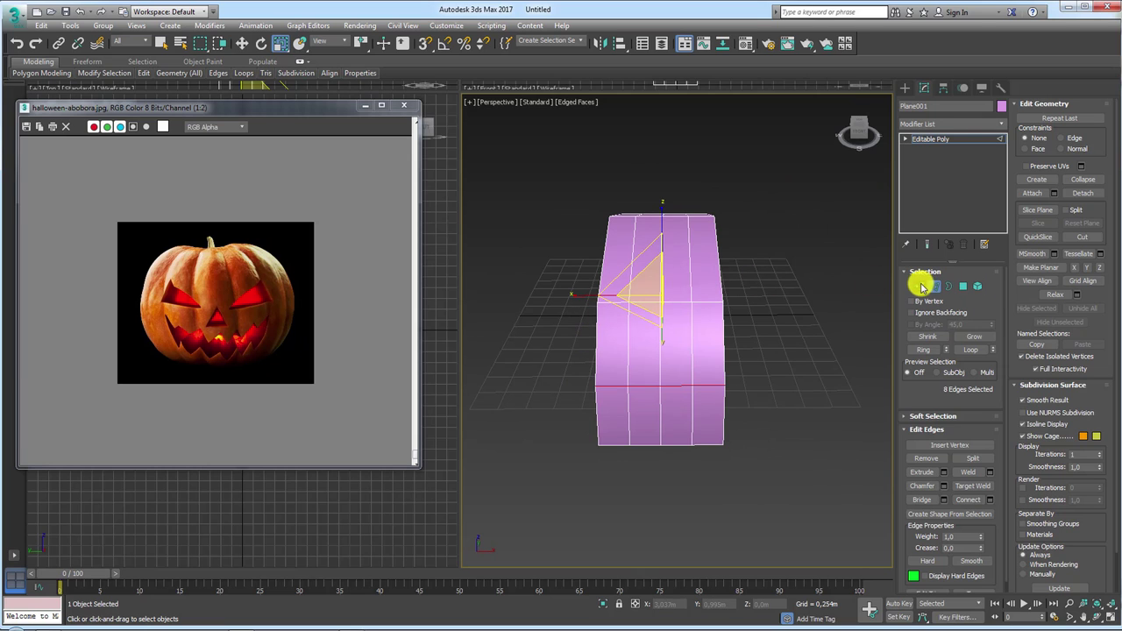
Step: In Front view, select the arch's upper vertices and move them slightly upward
left_click(919, 285)
mouse_move(780, 259)
middle_mouse_down("alt")
mouse_move(742, 283)
mouse_move(719, 322)
middle_mouse_up("alt")
key("f")
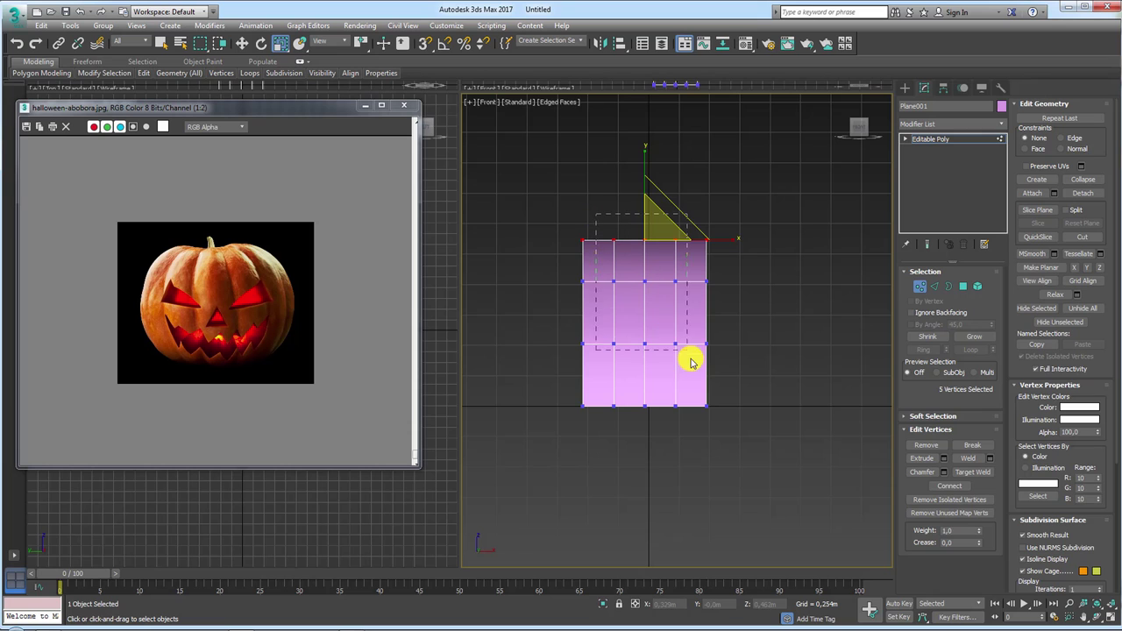
left_click_drag(597, 218, 689, 358)
key("w")
left_click_drag(643, 240, 643, 219)
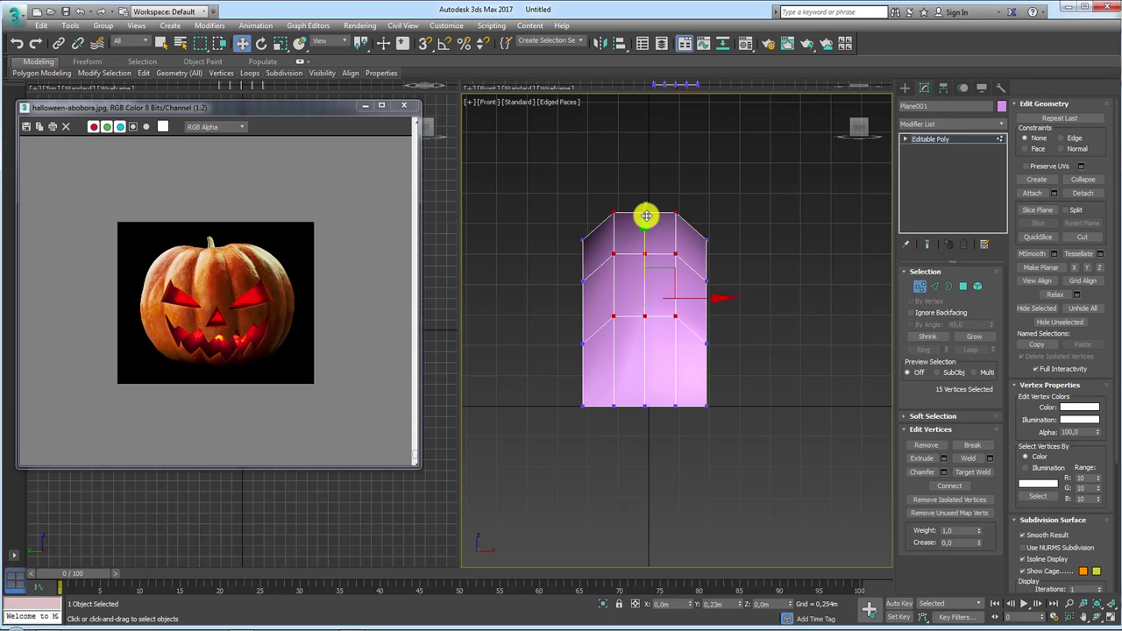
Step: Scale the selected vertex rows to about 108% in Y and lower them slightly on Z
middle_click_drag(641, 243, 739, 327, "alt")
key("e")
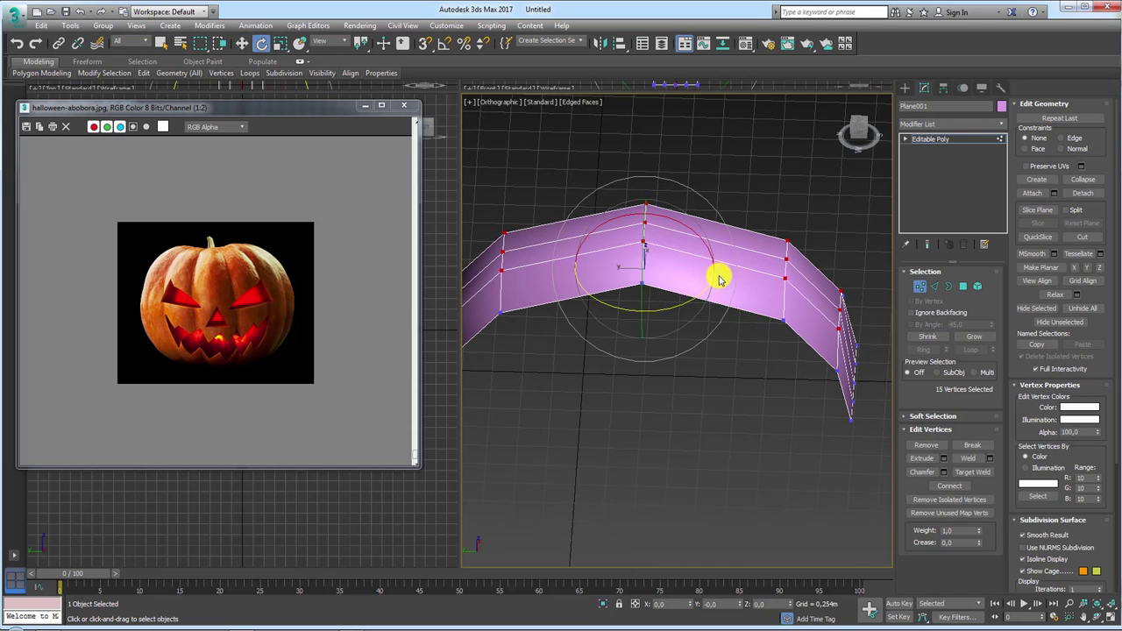
key("r")
left_click_drag(731, 271, 733, 271)
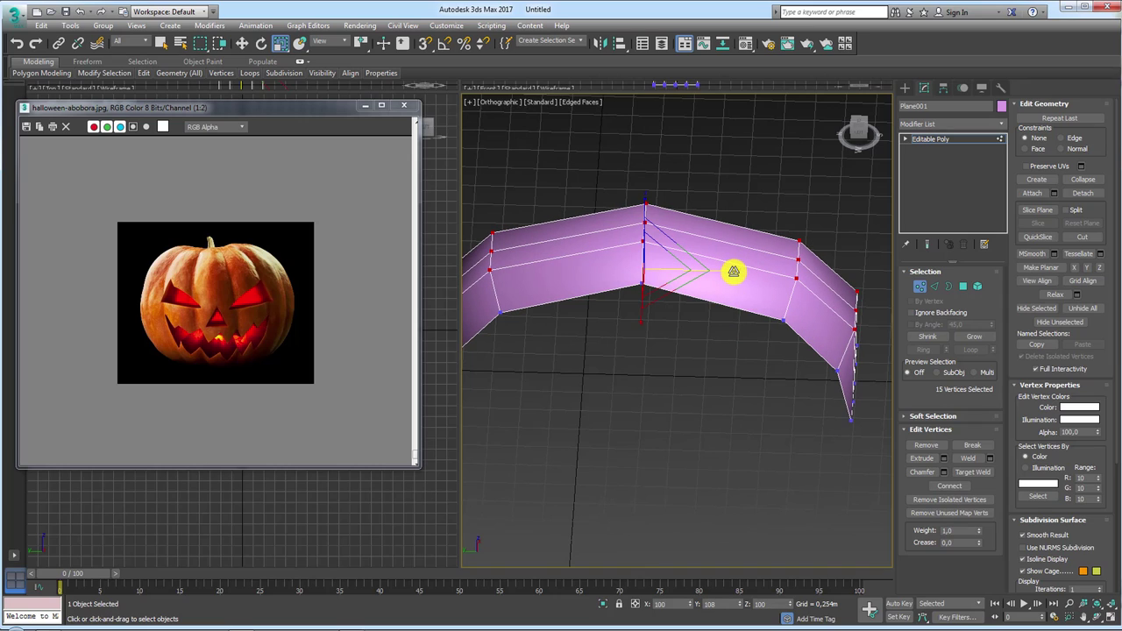
mouse_move(739, 283)
middle_mouse_down("alt")
mouse_move(744, 318)
mouse_move(684, 343)
mouse_move(646, 283)
mouse_move(662, 264)
middle_mouse_up("alt")
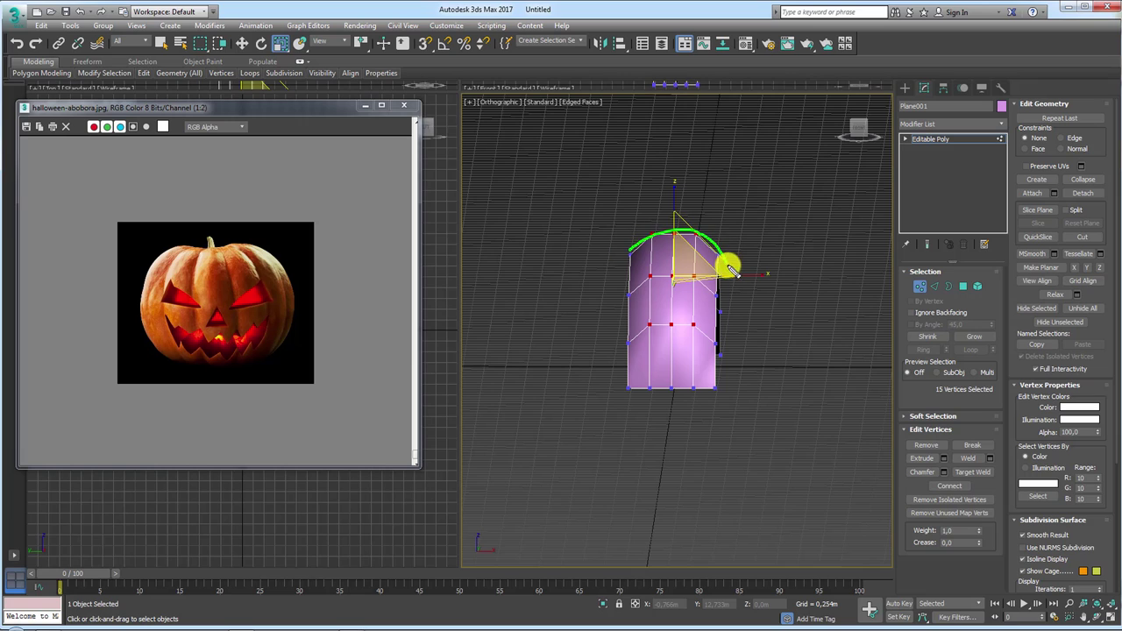
scroll(717, 275, "up", 3)
key("w")
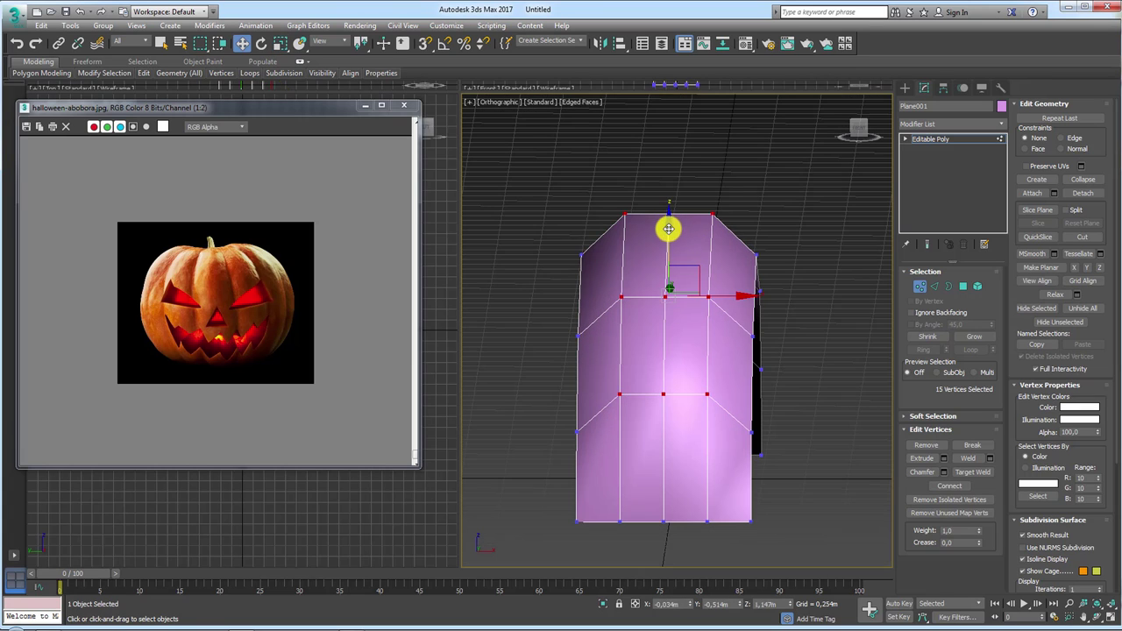
left_click_drag(668, 229, 666, 237)
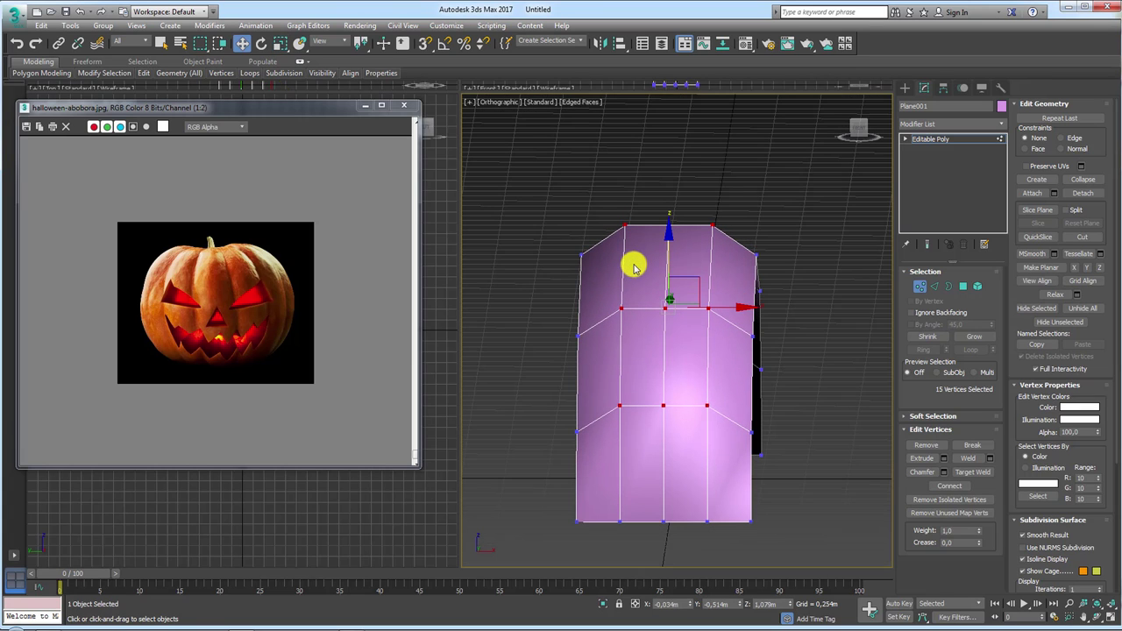
key("f")
scroll(671, 266, "up", 1)
scroll(669, 234, "up", 3)
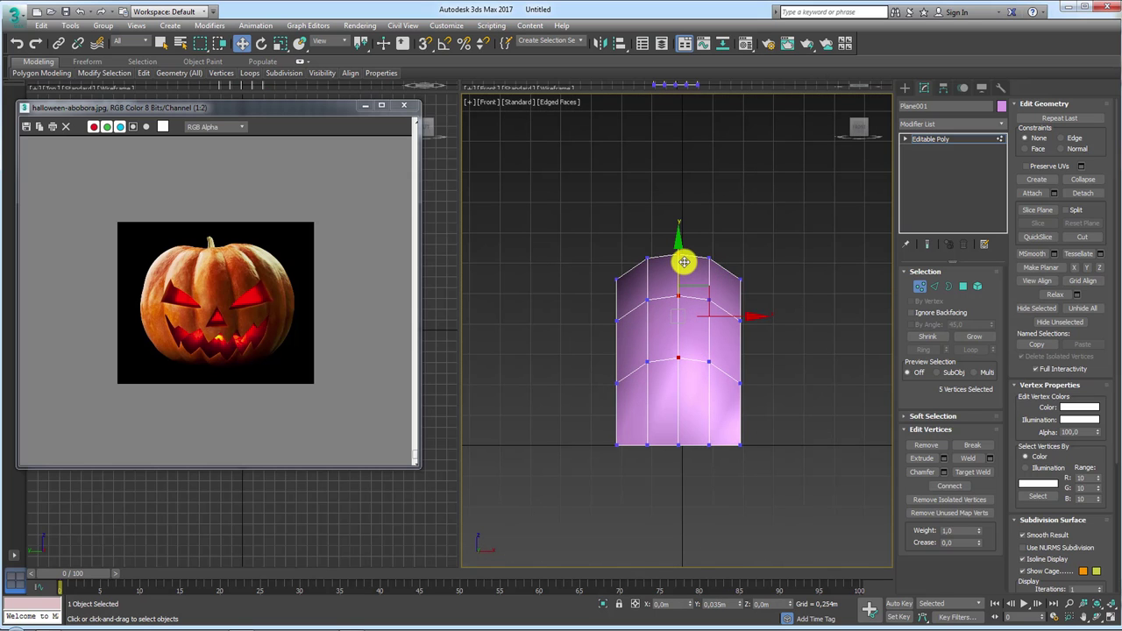
mouse_move(723, 309)
middle_mouse_down("alt")
mouse_move(808, 353)
mouse_move(796, 406)
mouse_move(751, 350)
mouse_move(734, 303)
mouse_move(791, 323)
mouse_move(888, 216)
mouse_move(824, 276)
mouse_move(833, 321)
mouse_move(748, 370)
mouse_move(683, 428)
mouse_move(710, 440)
mouse_move(726, 398)
mouse_move(670, 355)
mouse_move(681, 386)
mouse_move(637, 180)
middle_mouse_up("alt")
Step: Return to object level and enable 3D snapping with Vertex as the snap type
left_click(929, 138)
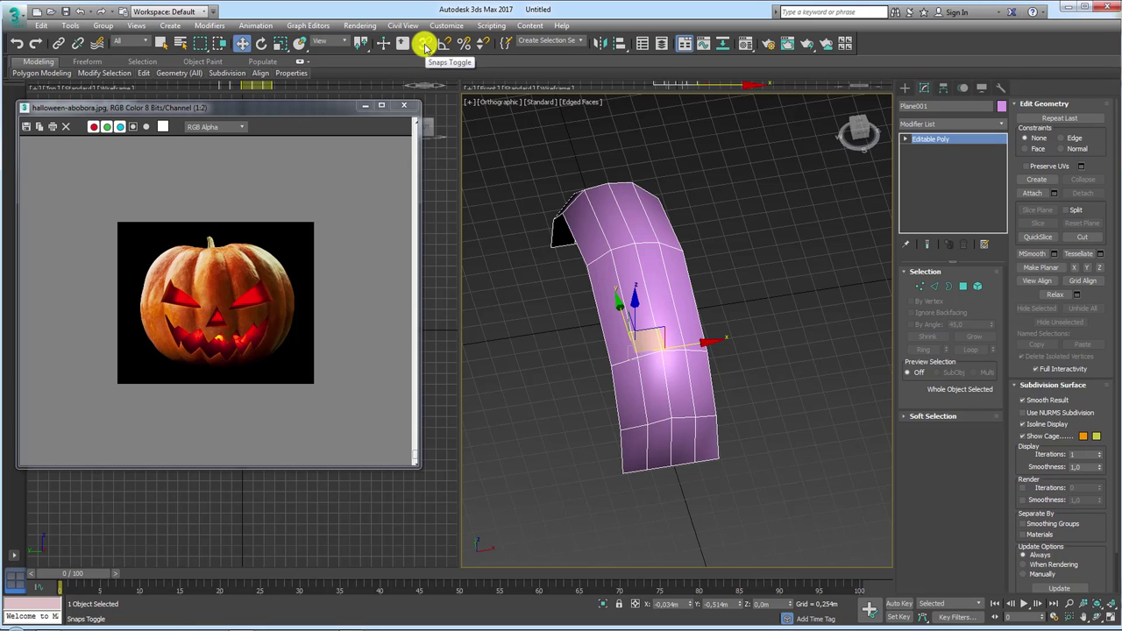
left_click(426, 46)
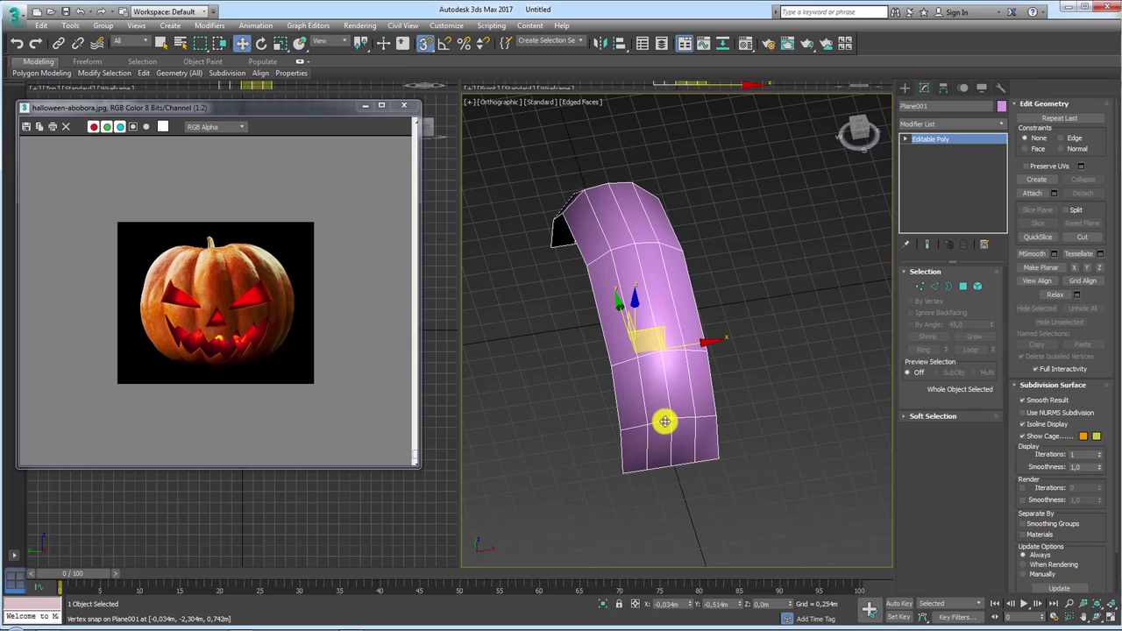
right_click(424, 46)
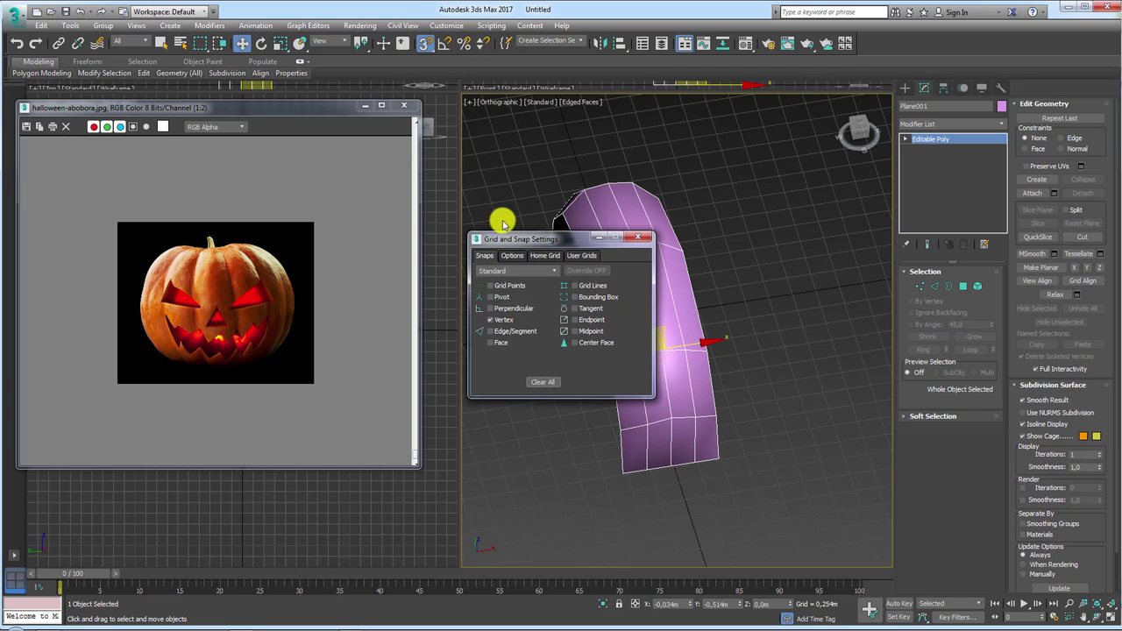
left_click_drag(526, 235, 517, 194)
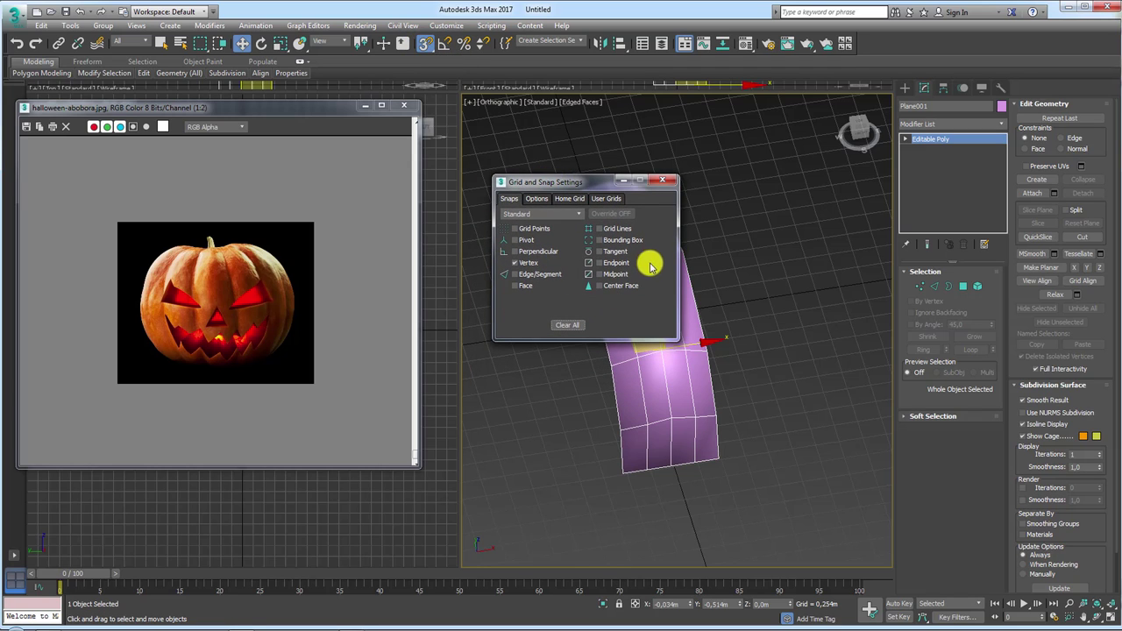
left_click(670, 181)
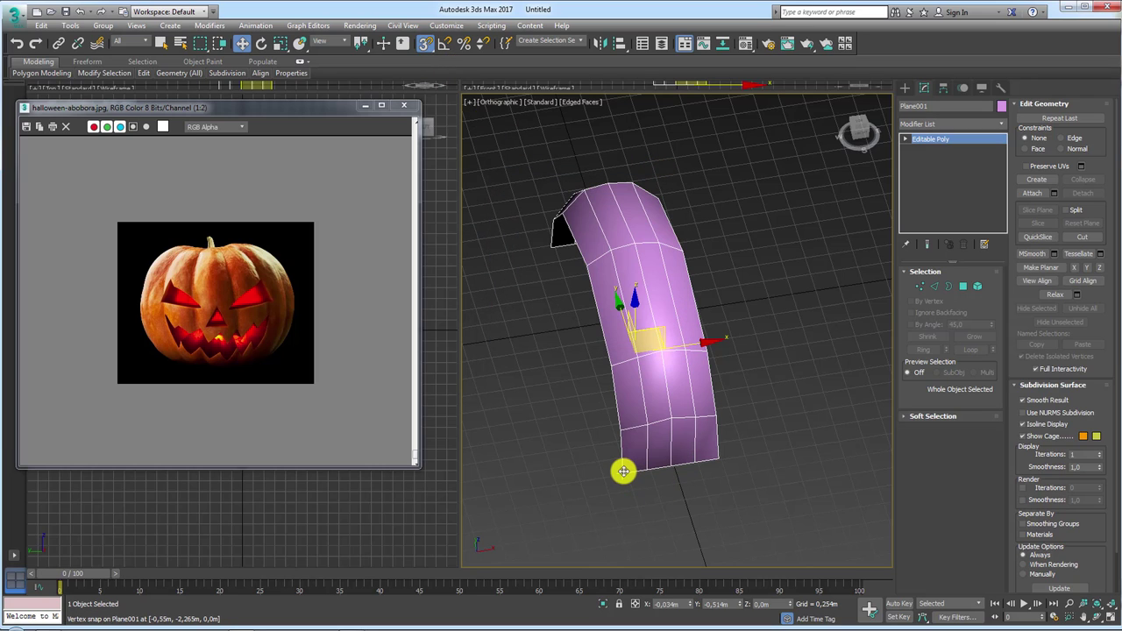
Step: Shift-drag the arch with vertex snap to make 9 copies lined up edge to edge
mouse_move(725, 407)
left_mouse_down("shift")
mouse_move(814, 433)
mouse_move(819, 445)
mouse_move(780, 450)
mouse_move(757, 431)
mouse_move(724, 453)
mouse_move(709, 344)
mouse_move(676, 353)
mouse_move(763, 439)
mouse_move(721, 452)
left_mouse_up("shift")
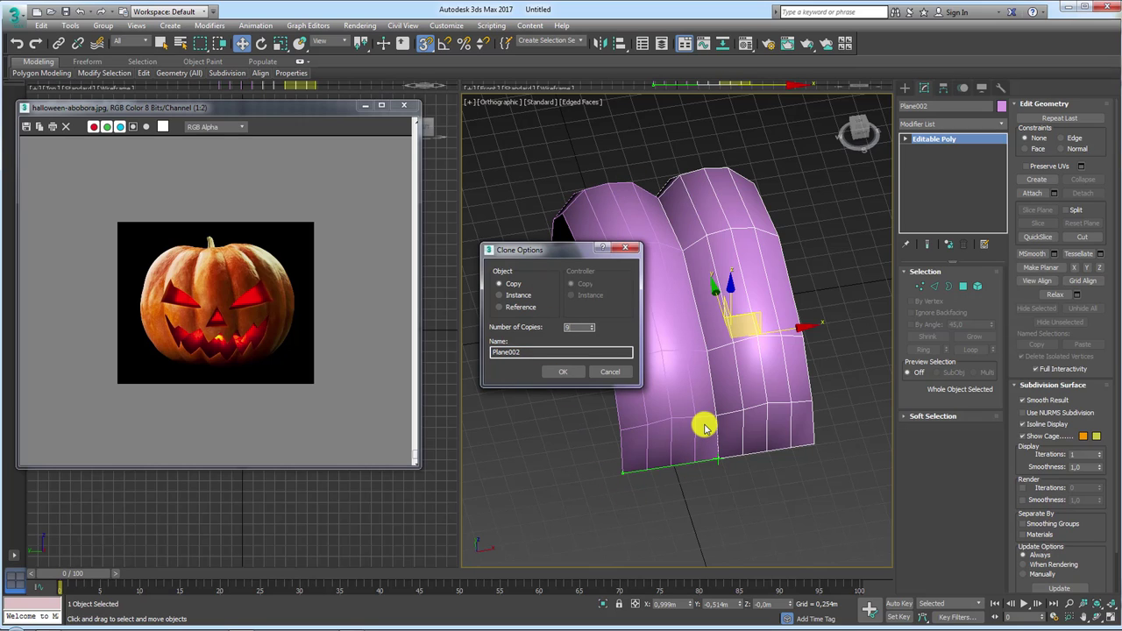
left_click(564, 371)
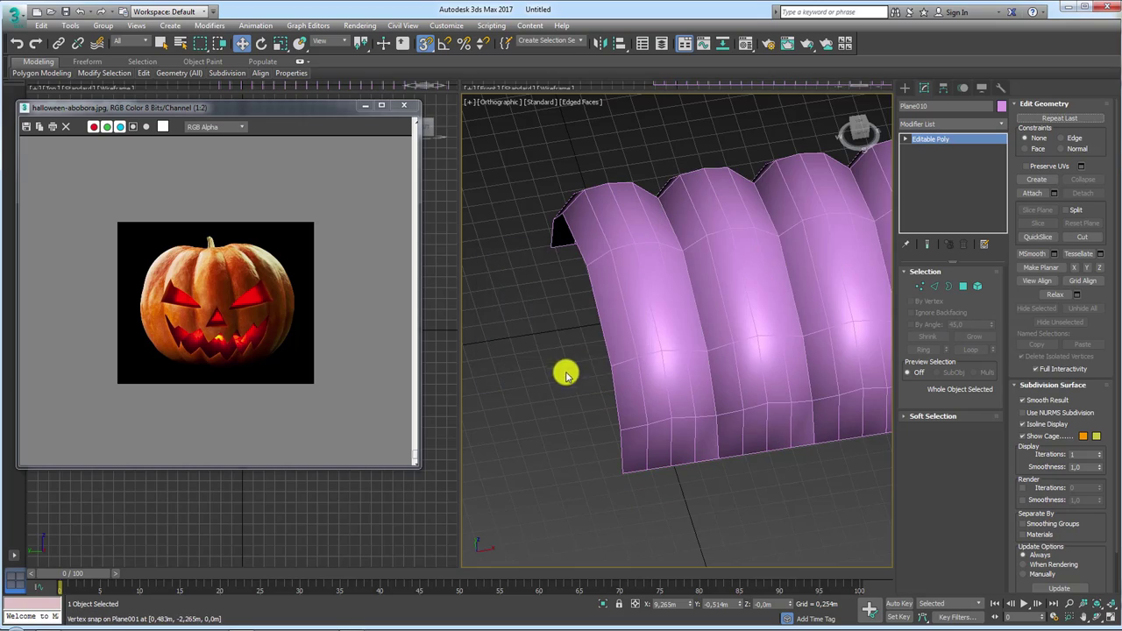
scroll(566, 373, "down", 2)
scroll(570, 365, "down", 3)
mouse_move(621, 395)
middle_mouse_down("alt")
mouse_move(681, 408)
mouse_move(549, 336)
mouse_move(596, 376)
mouse_move(701, 338)
mouse_move(724, 383)
mouse_move(658, 439)
middle_mouse_up("alt")
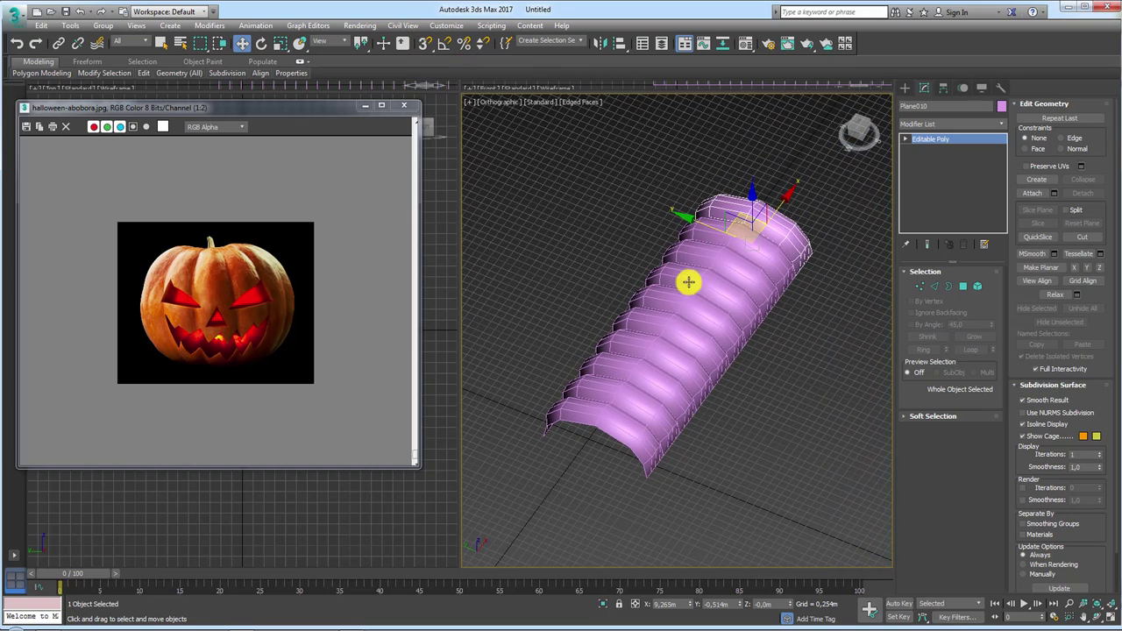
mouse_move(701, 458)
middle_mouse_down("alt")
mouse_move(675, 444)
mouse_move(729, 470)
middle_mouse_up("alt")
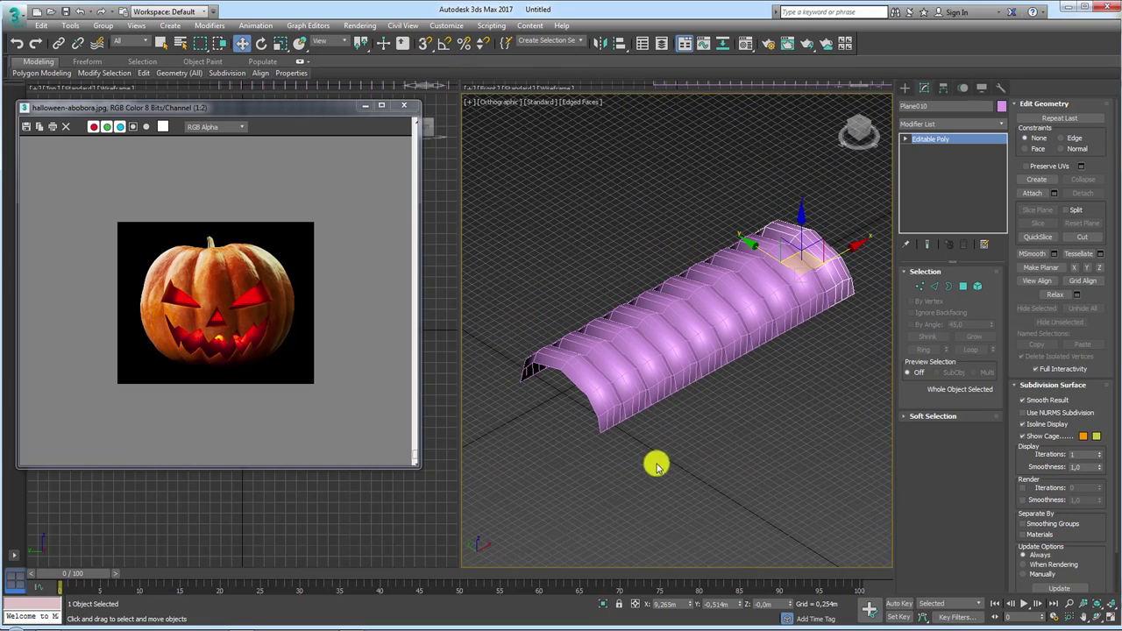
Step: Select the near-end arch and Attach the next arch to it
left_click(598, 389)
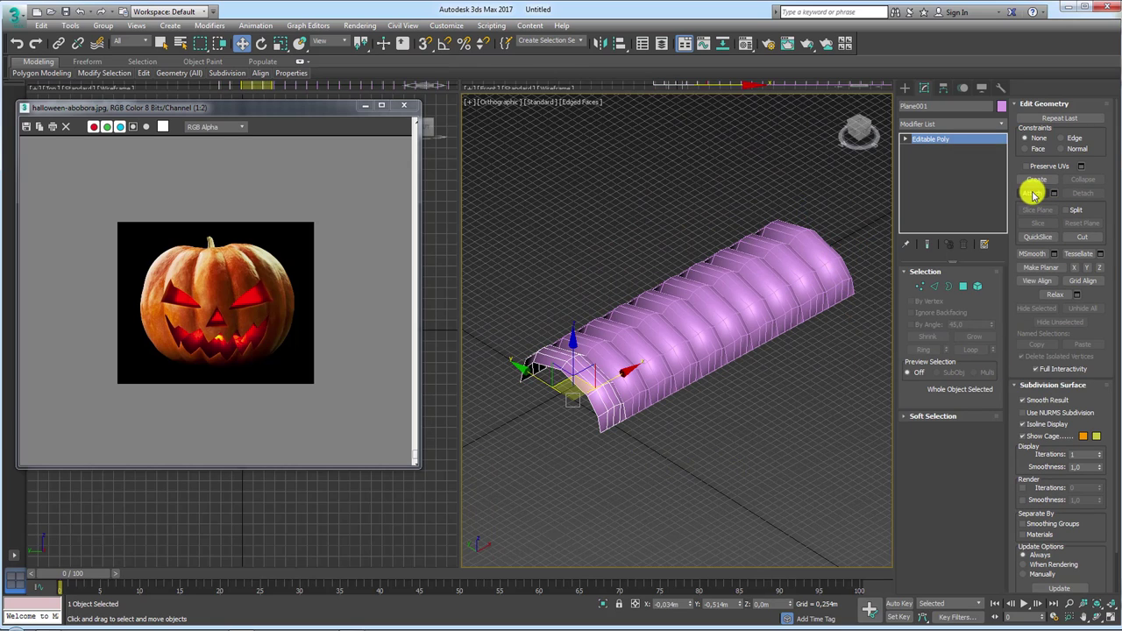
left_click(1033, 195)
left_click(623, 366)
Step: Attach the remaining arches through to the far end, then exit Attach
left_click(655, 350)
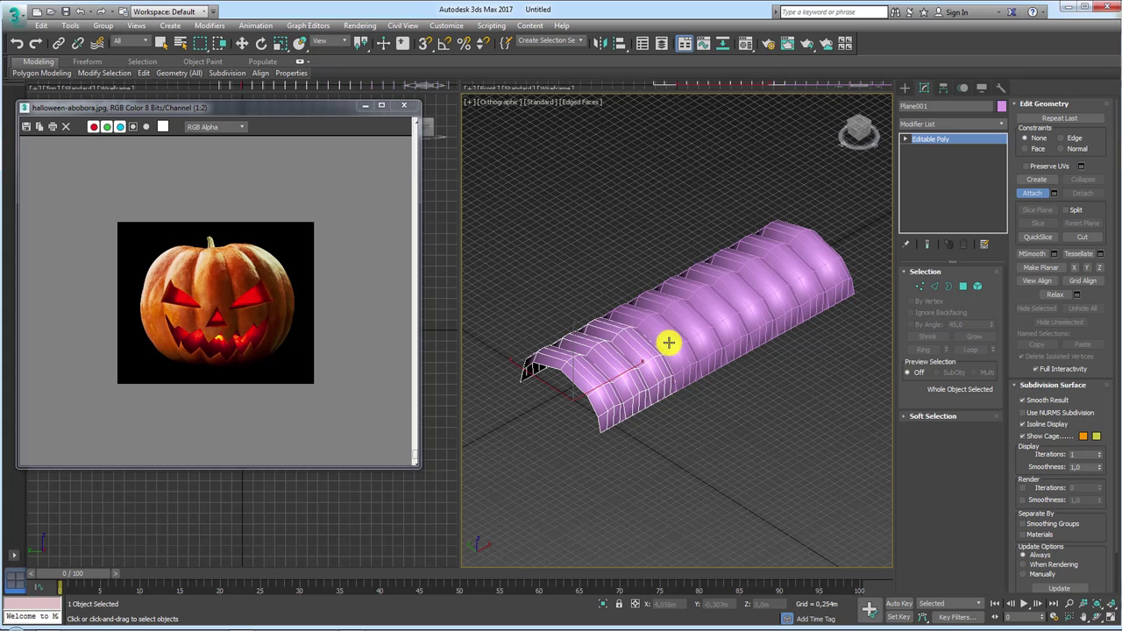
left_click(676, 339)
left_click(696, 329)
left_click(740, 304)
left_click(759, 296)
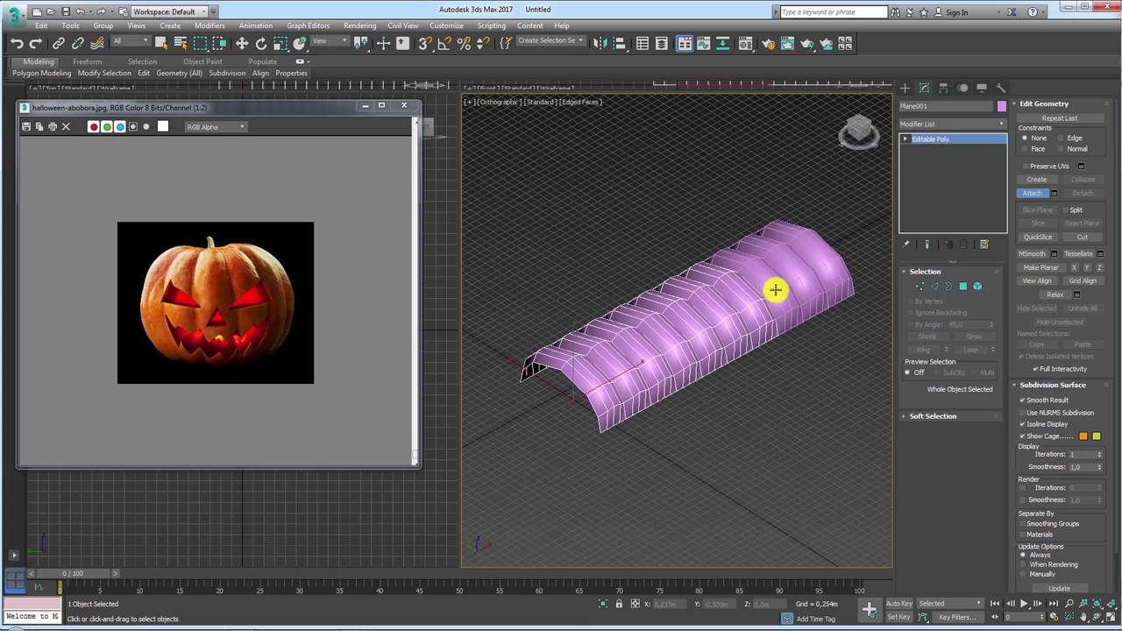
left_click(777, 288)
left_click(809, 271)
left_click(832, 282)
right_click(806, 418)
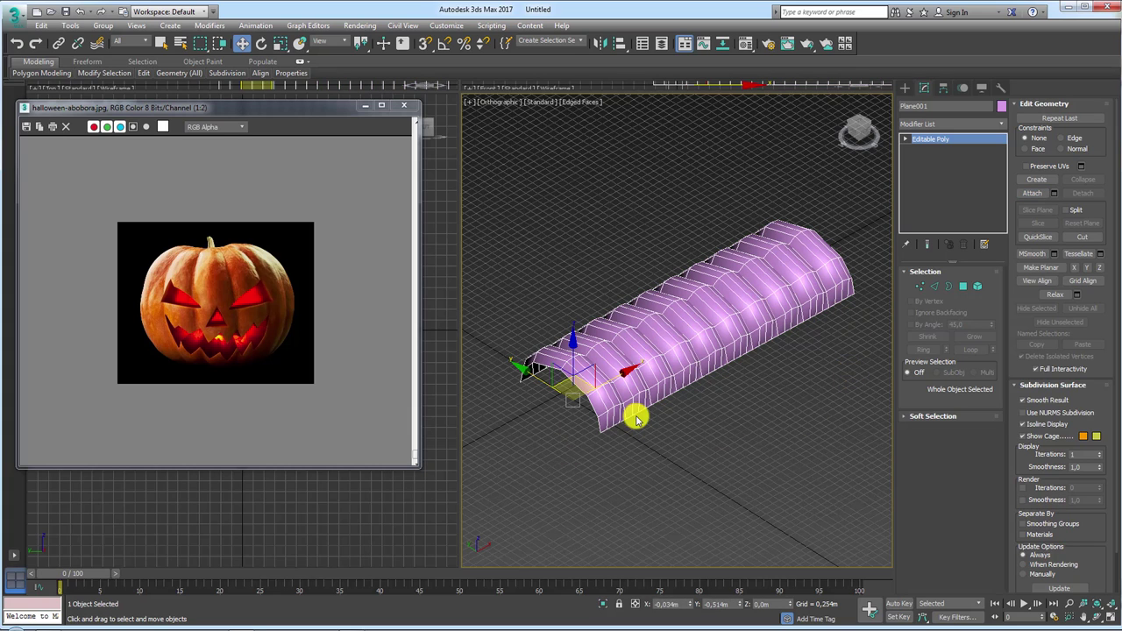
scroll(631, 425, "up", 2)
scroll(619, 416, "up", 3)
scroll(621, 407, "up", 3)
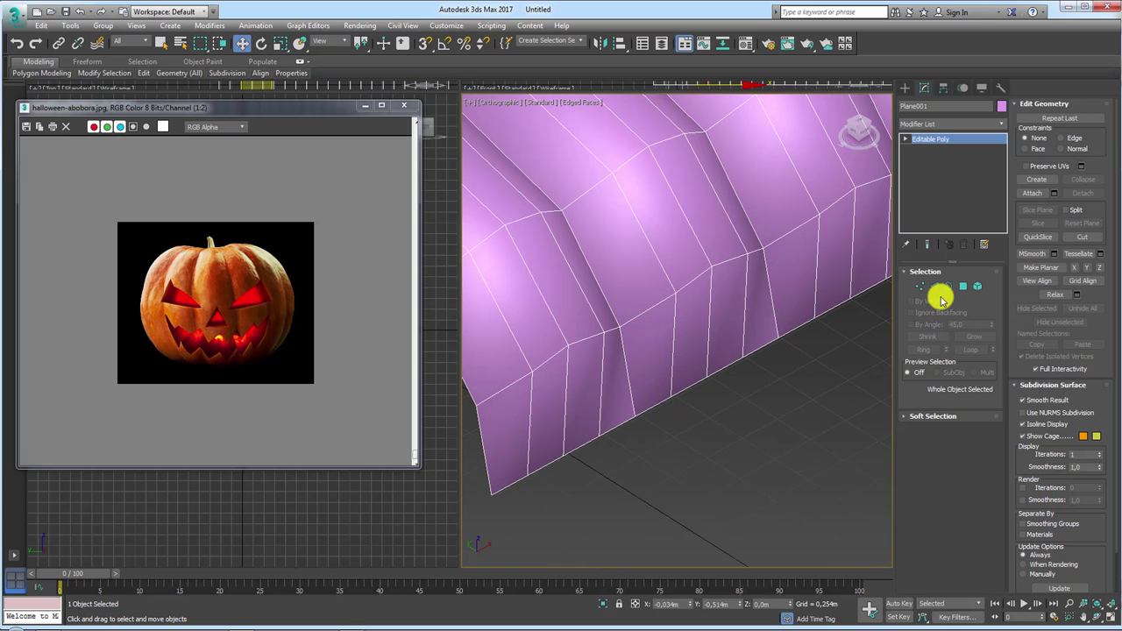
Step: Inspect the overlapping seam vertices between two arches, undoing the test move
left_click(919, 287)
left_click(631, 417)
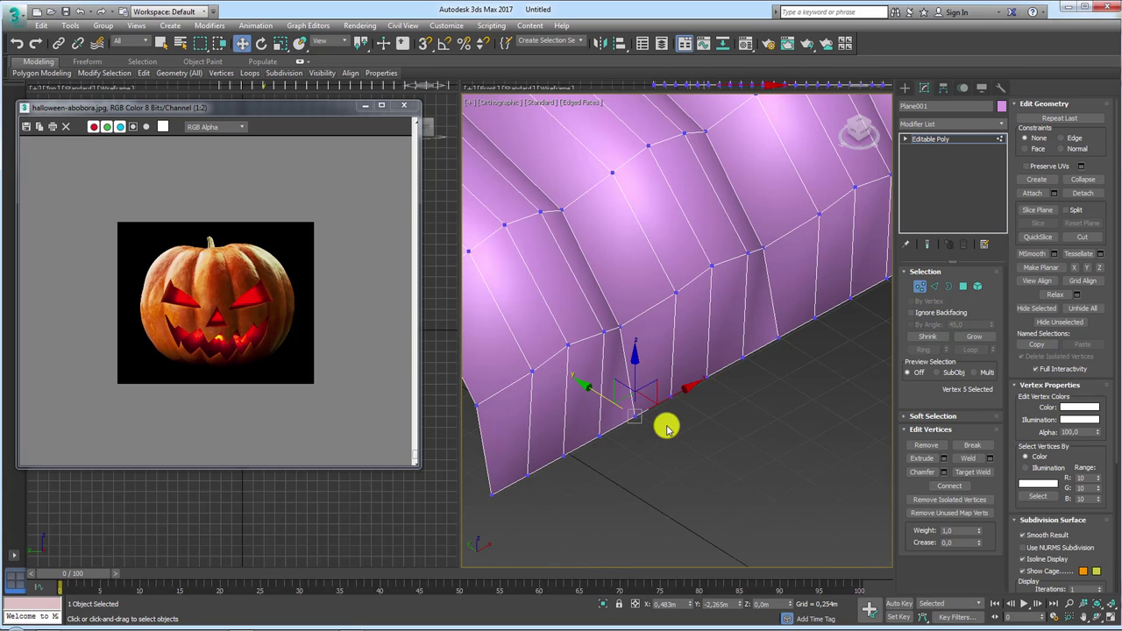
middle_click_drag(666, 426, 599, 418, "alt")
left_click_drag(684, 421, 675, 420)
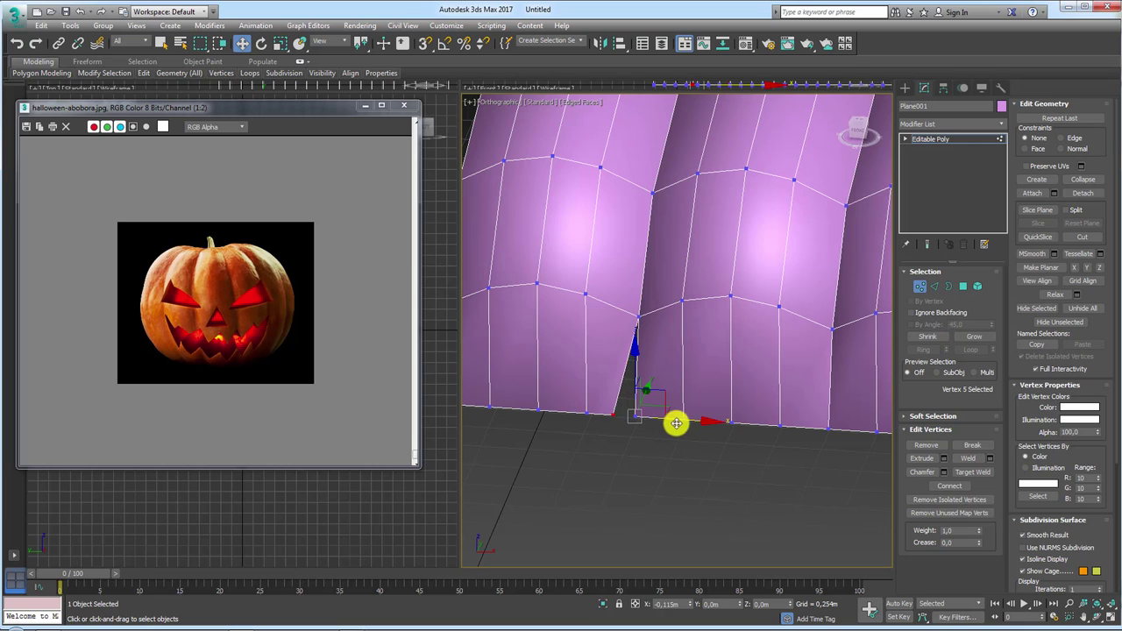
left_click(640, 317)
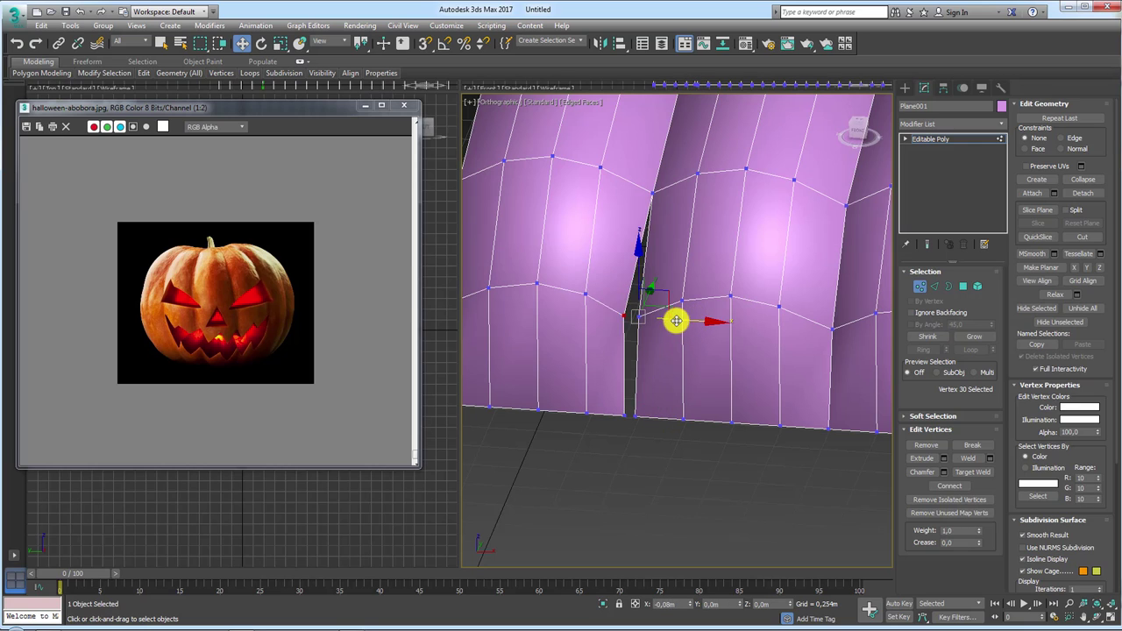
key("ctrl+z")
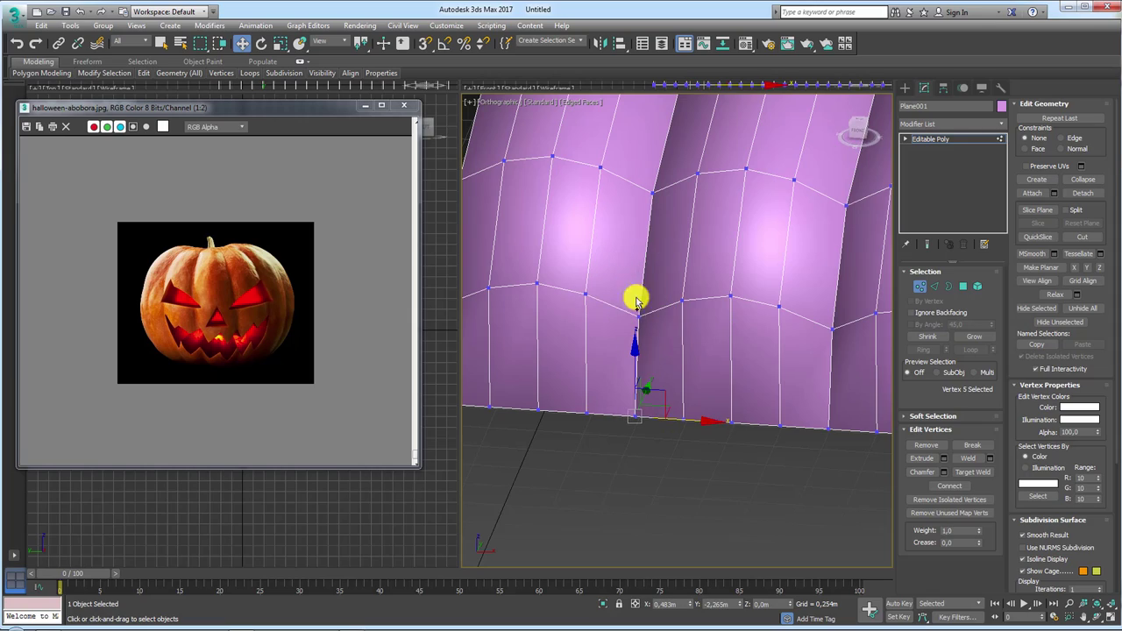
scroll(640, 280, "down", 3)
scroll(646, 266, "down", 2)
scroll(745, 219, "down", 3)
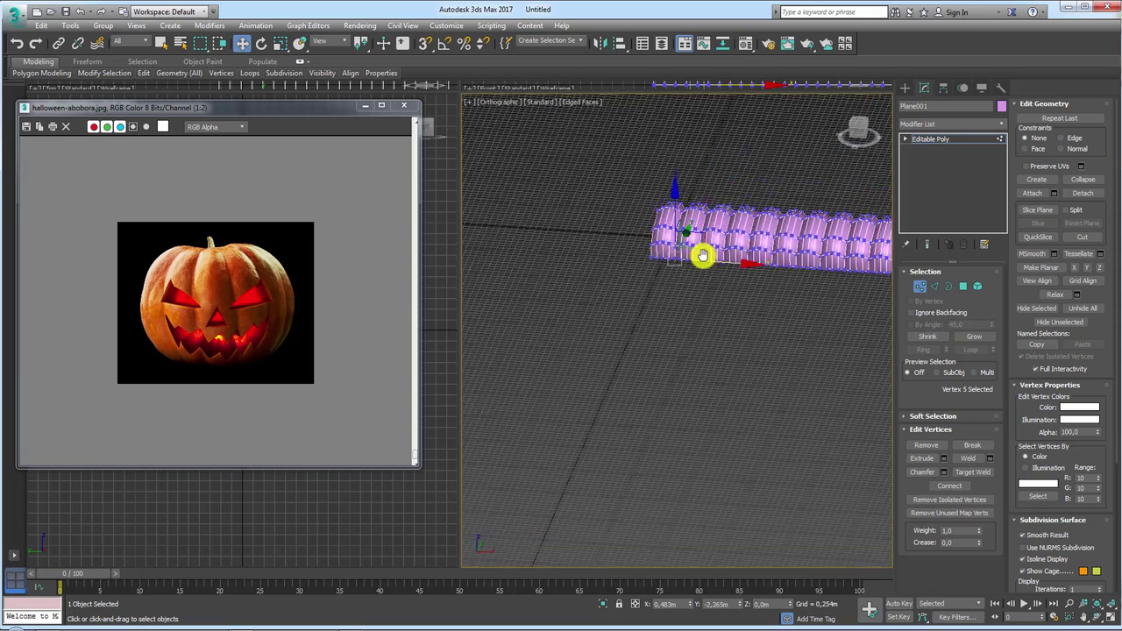
scroll(619, 304, "up", 1)
Step: Select every vertex and Weld the seams down to 287 vertices, then return to Editable Poly
left_click_drag(487, 206, 806, 393)
middle_click_drag(652, 301, 692, 328)
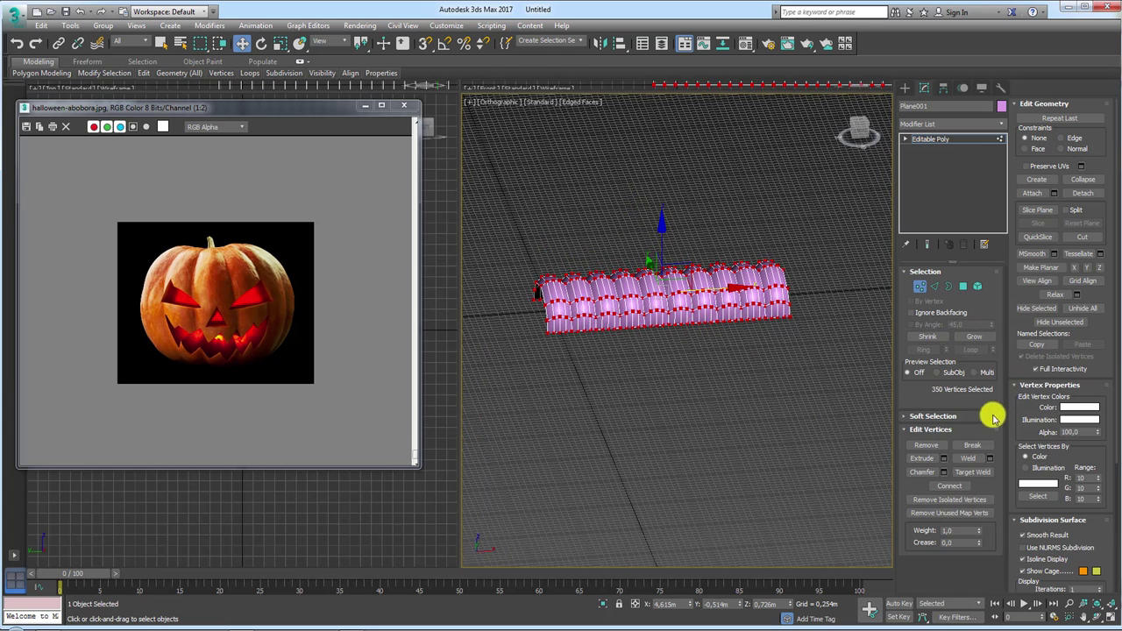
left_click(971, 457)
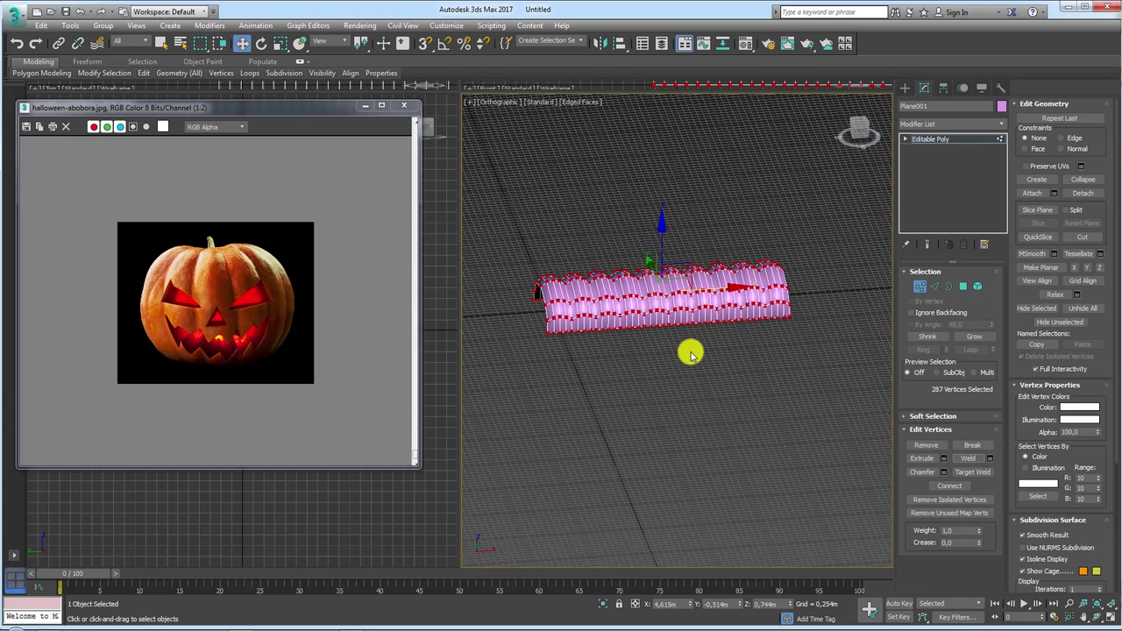
scroll(614, 350, "up", 2)
scroll(607, 374, "up", 2)
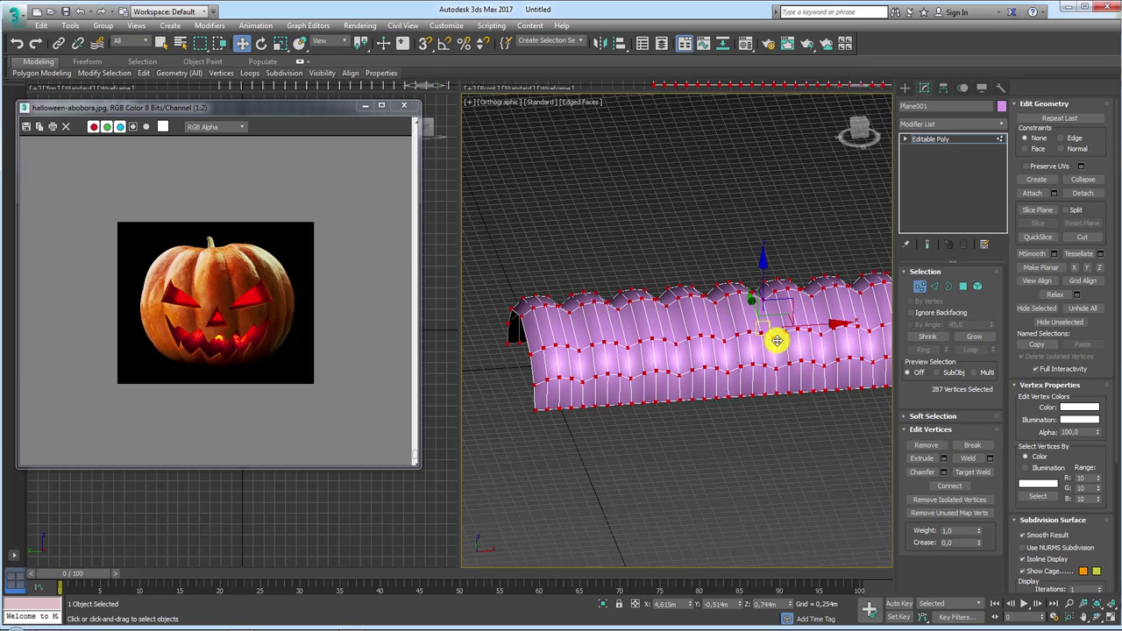
left_click(931, 140)
Step: Add a Bend modifier with Angle 360 and try a different Bend Axis
scroll(713, 289, "down", 3)
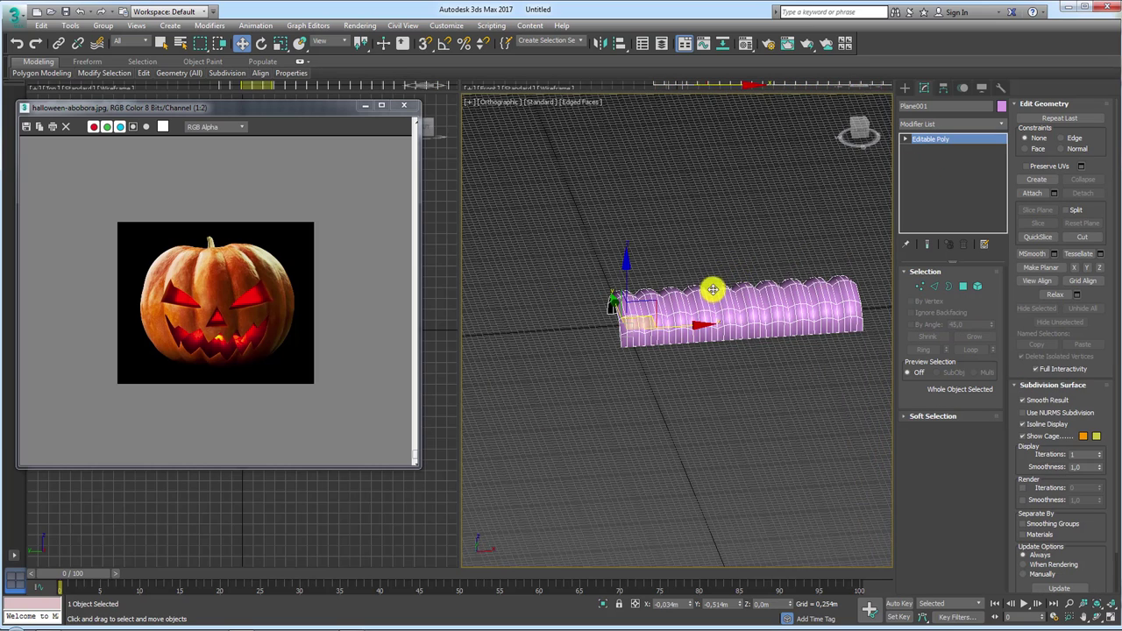
middle_click_drag(725, 350, 712, 302)
mouse_move(611, 295)
left_mouse_down()
mouse_move(567, 372)
mouse_move(602, 296)
left_mouse_up()
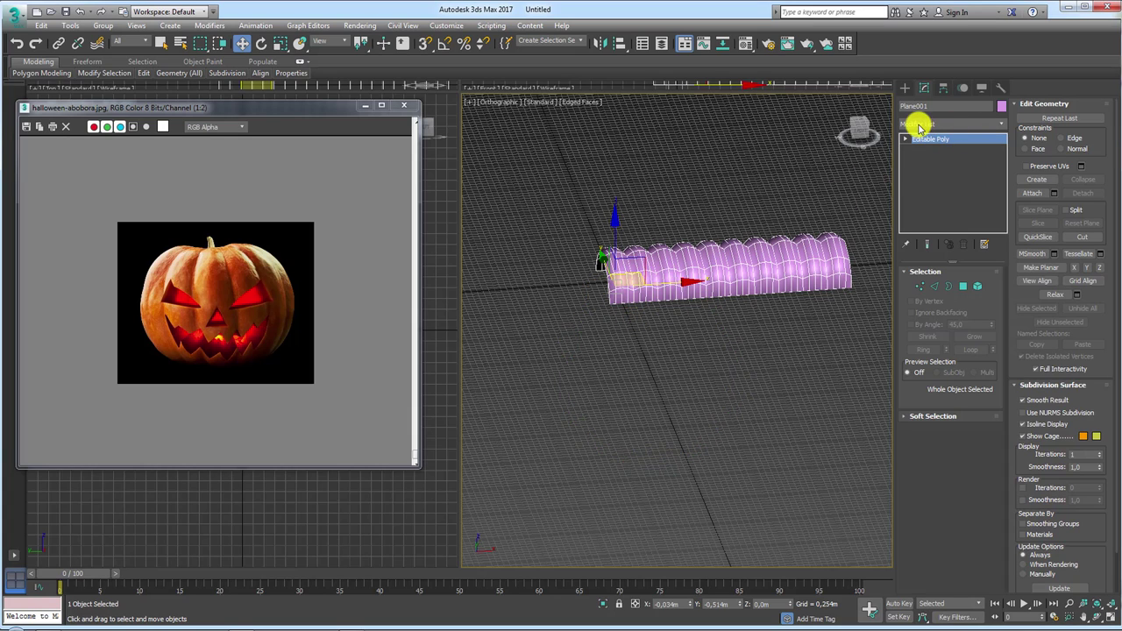
left_click(1003, 127)
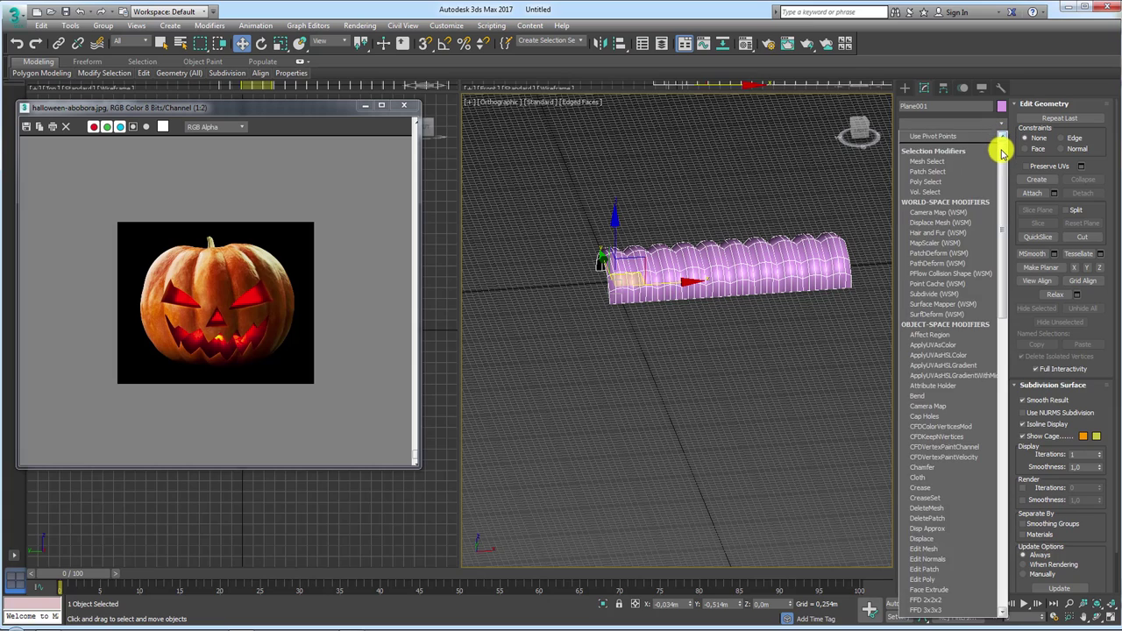
left_click_drag(1001, 138, 1001, 185)
left_click(927, 300)
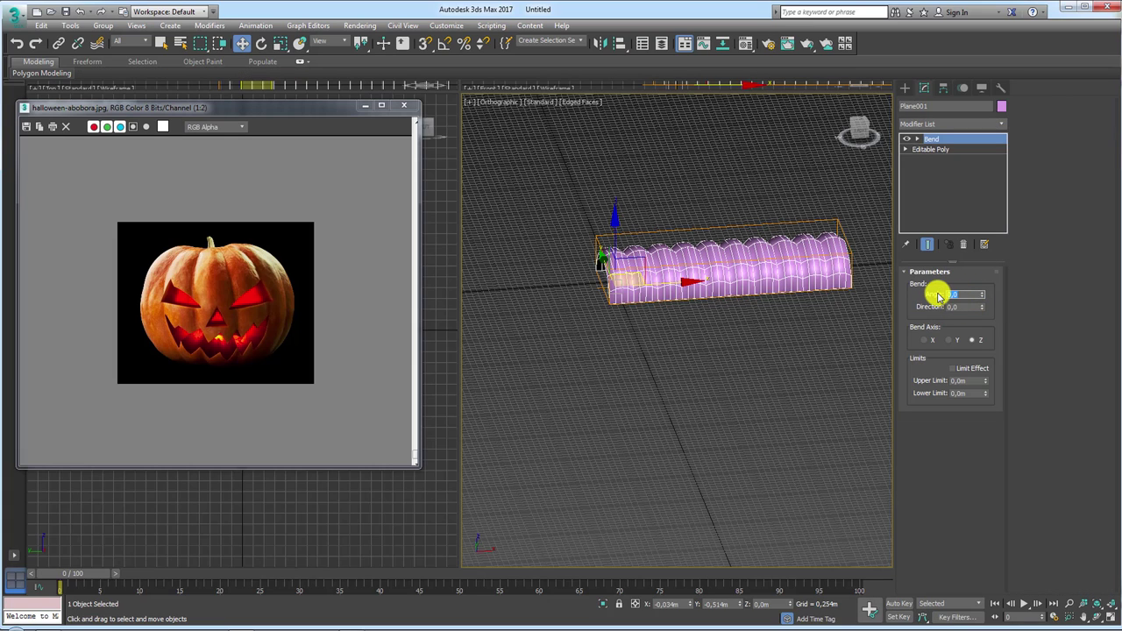
type("360")
key("Return")
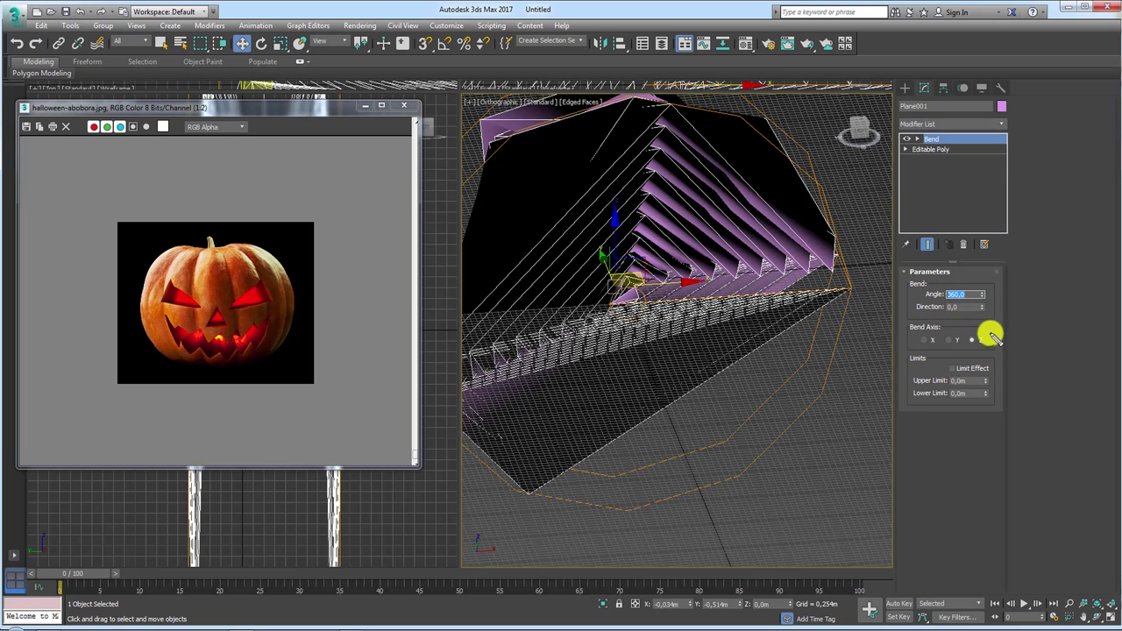
left_click(983, 348)
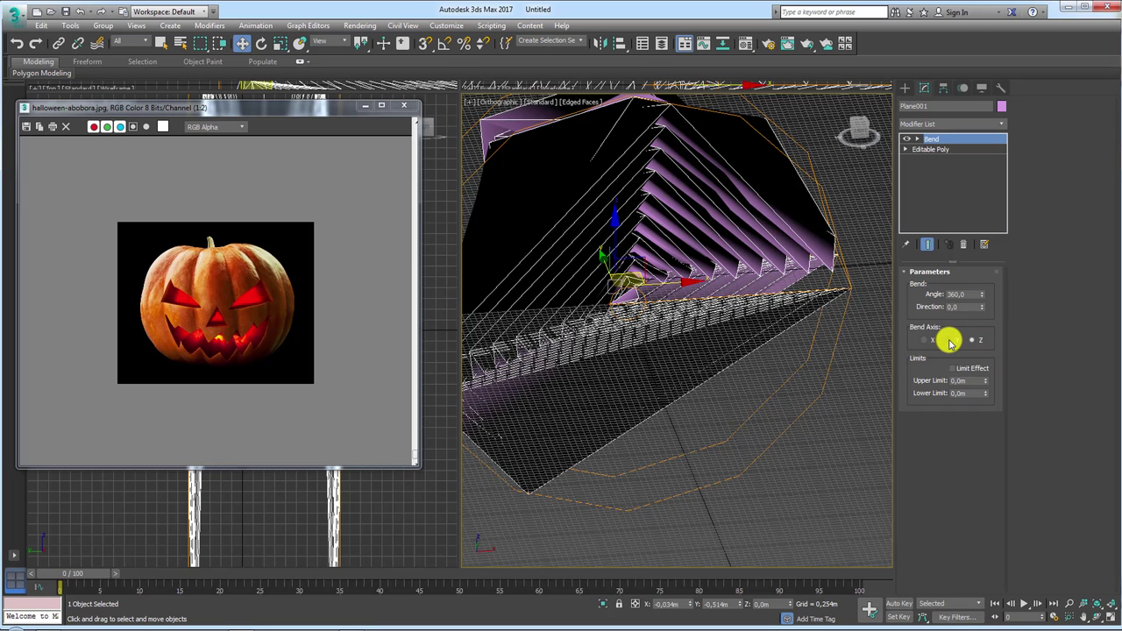
left_click(948, 340)
Step: Bend around the X axis, test the angle at 151°, then restore 360° to close the ring
left_click(924, 341)
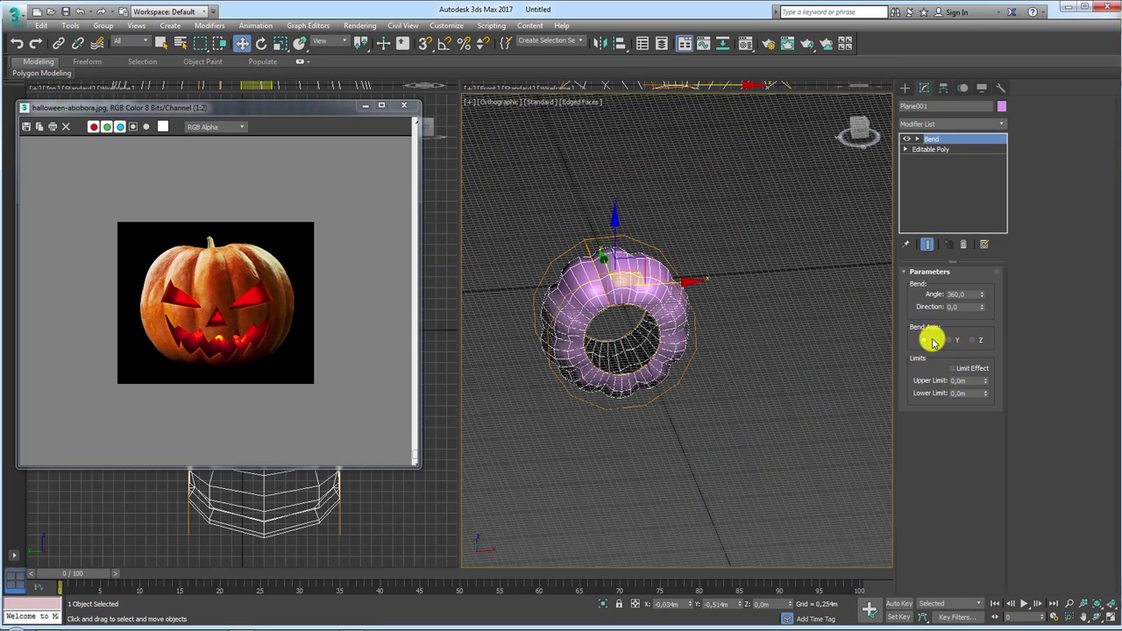
left_click(948, 341)
left_click(926, 342)
mouse_move(676, 371)
middle_mouse_down("alt")
mouse_move(796, 409)
mouse_move(792, 483)
mouse_move(745, 346)
middle_mouse_up("alt")
scroll(748, 317, "up", 3)
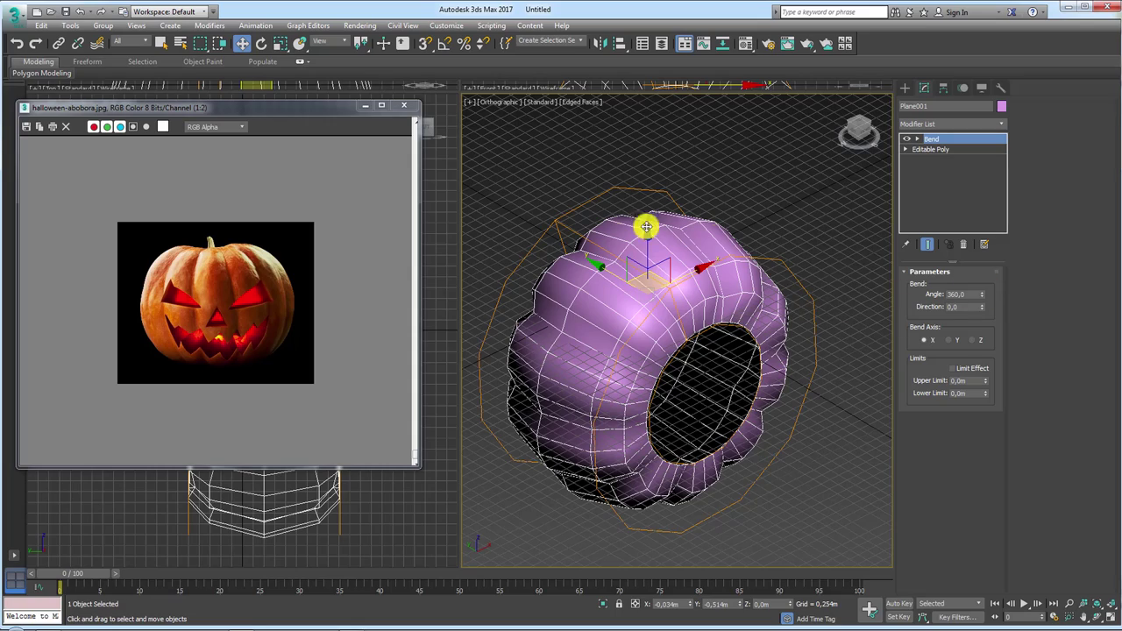
mouse_move(982, 296)
left_mouse_down()
mouse_move(982, 450)
mouse_move(977, 302)
mouse_move(973, 368)
mouse_move(978, 521)
mouse_move(979, 311)
mouse_move(984, 544)
left_mouse_up()
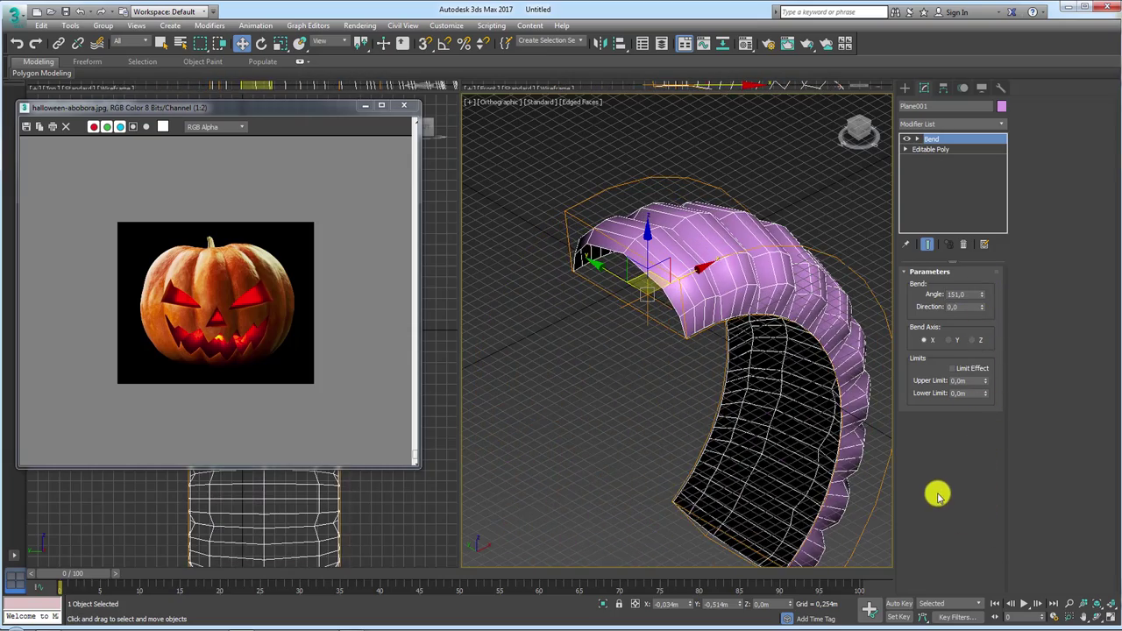
left_click_drag(937, 496, 946, 387)
scroll(689, 318, "down", 3)
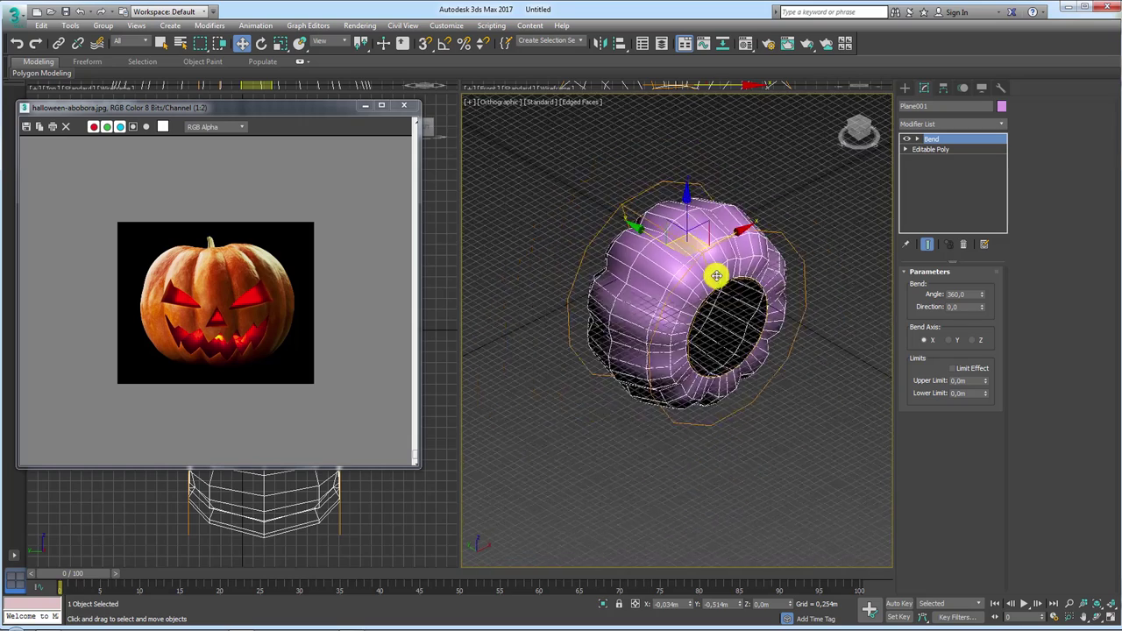
scroll(718, 272, "down", 2)
right_click(656, 275)
mouse_move(682, 400)
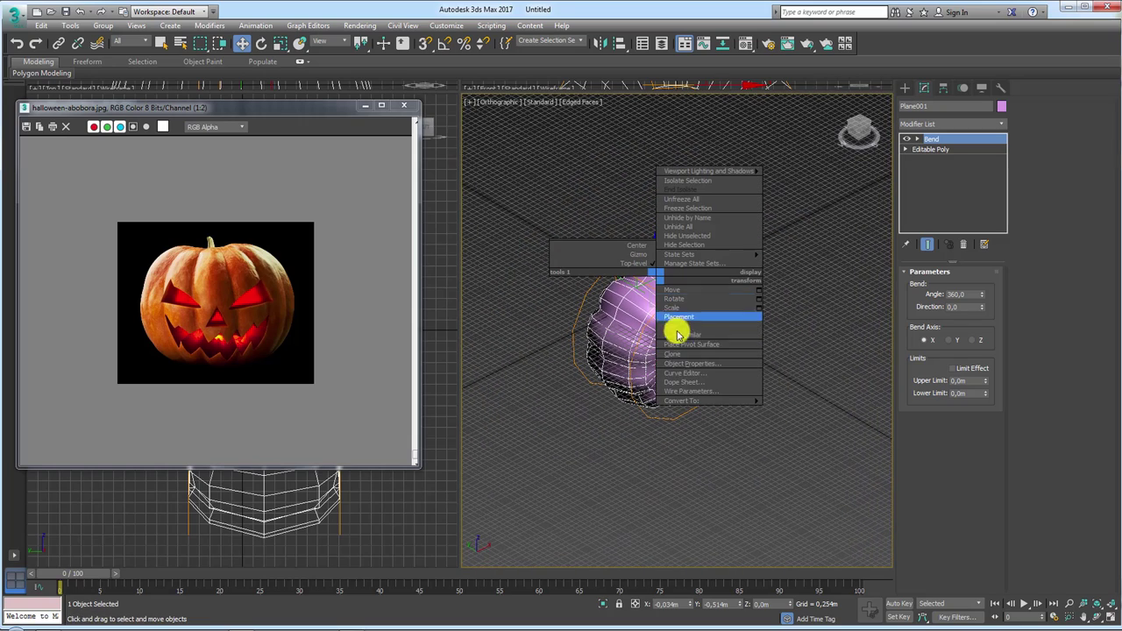
Step: Convert the ring to Editable Poly and rotate it 90° upright with Angle Snap on
left_click(816, 412)
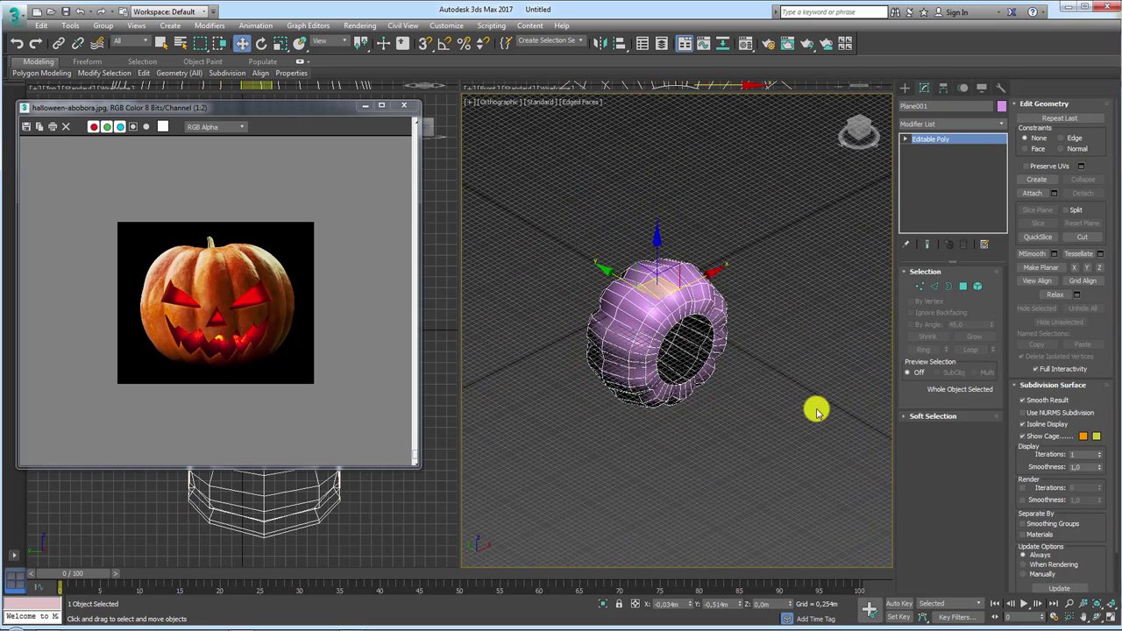
key("e")
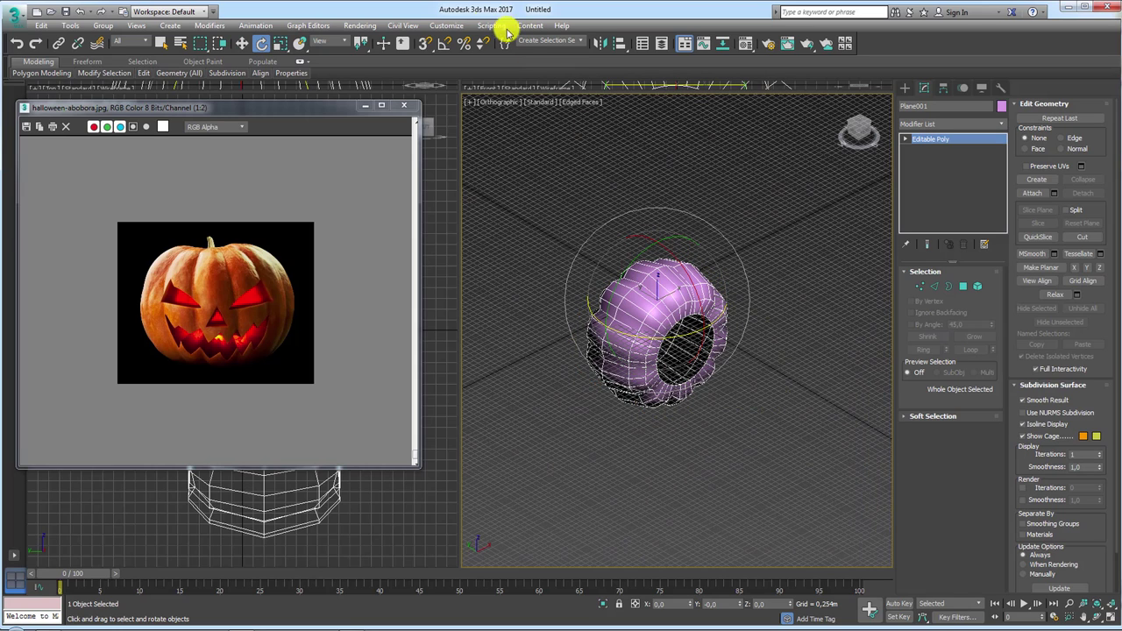
left_click(450, 48)
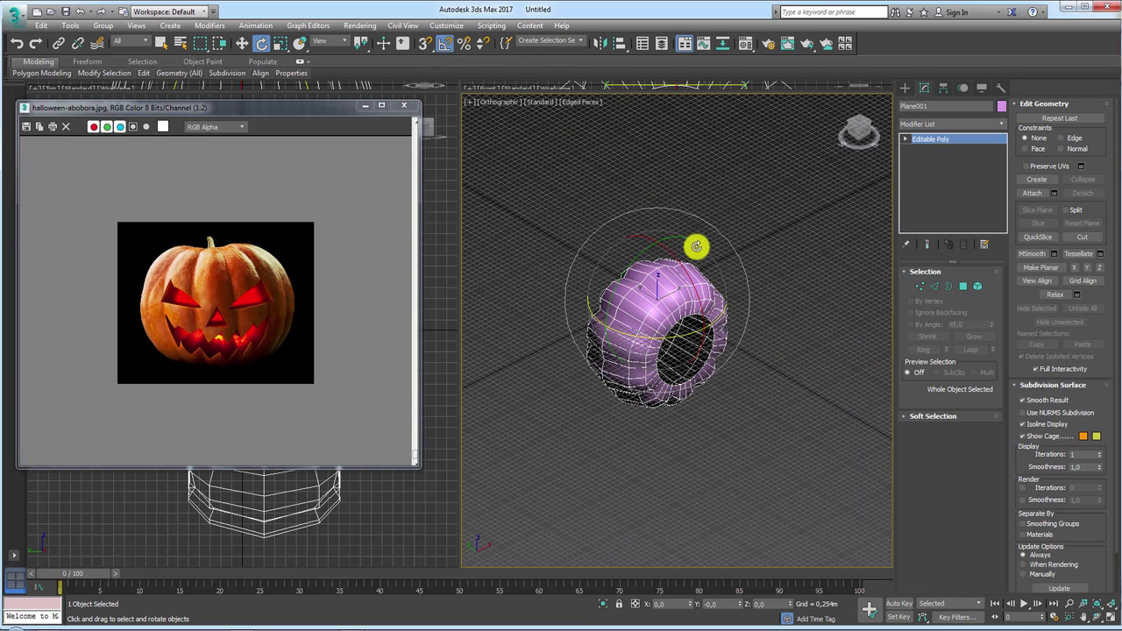
left_click_drag(684, 266, 707, 317)
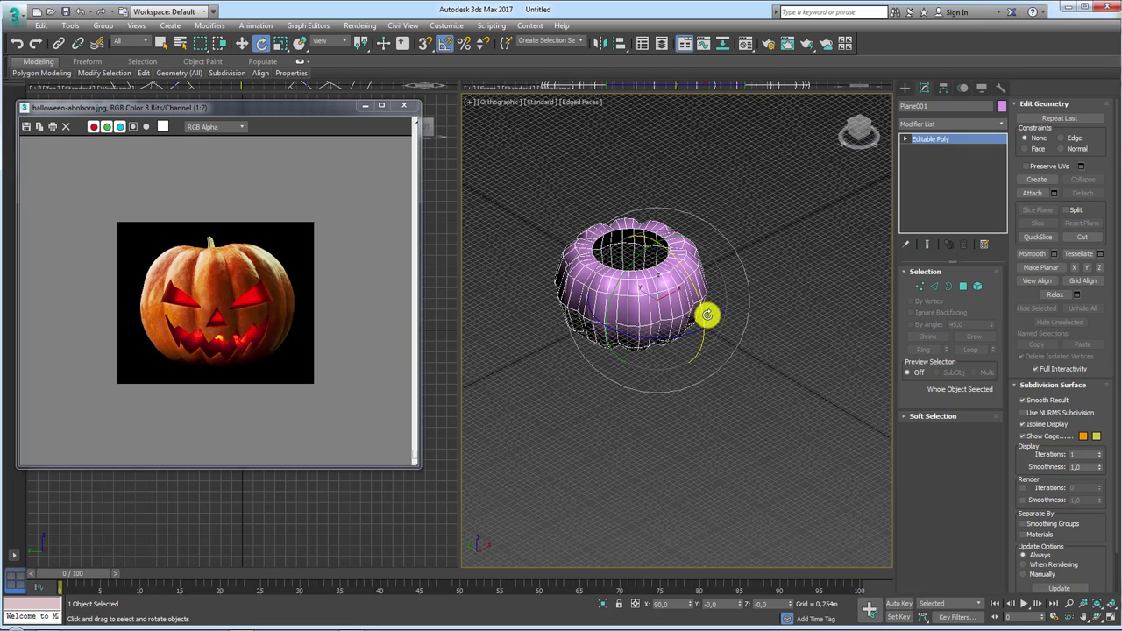
Step: In Front view, raise the pumpkin above the grid, then return to Perspective
key("w")
middle_click_drag(699, 322, 761, 410)
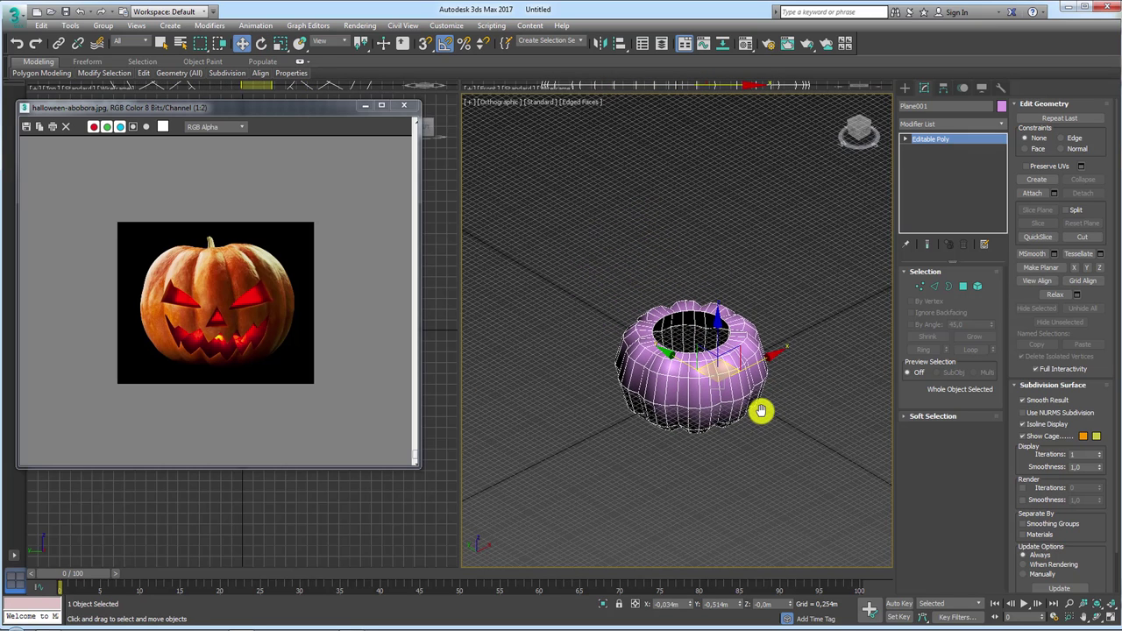
key("f")
scroll(692, 361, "down", 2)
mouse_move(652, 338)
left_mouse_down()
mouse_move(638, 245)
mouse_move(629, 260)
left_mouse_up()
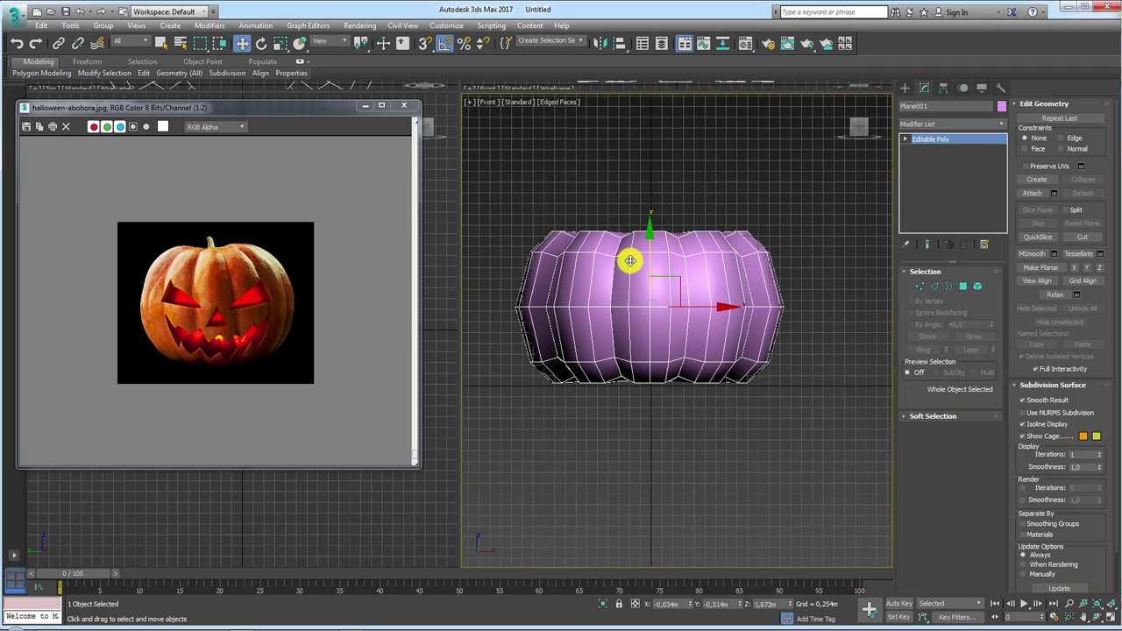
key("p")
mouse_move(663, 290)
middle_mouse_down("alt")
mouse_move(710, 328)
mouse_move(704, 373)
mouse_move(704, 357)
middle_mouse_up("alt")
scroll(704, 357, "up", 3)
scroll(692, 365, "up", 2)
scroll(661, 315, "down", 6)
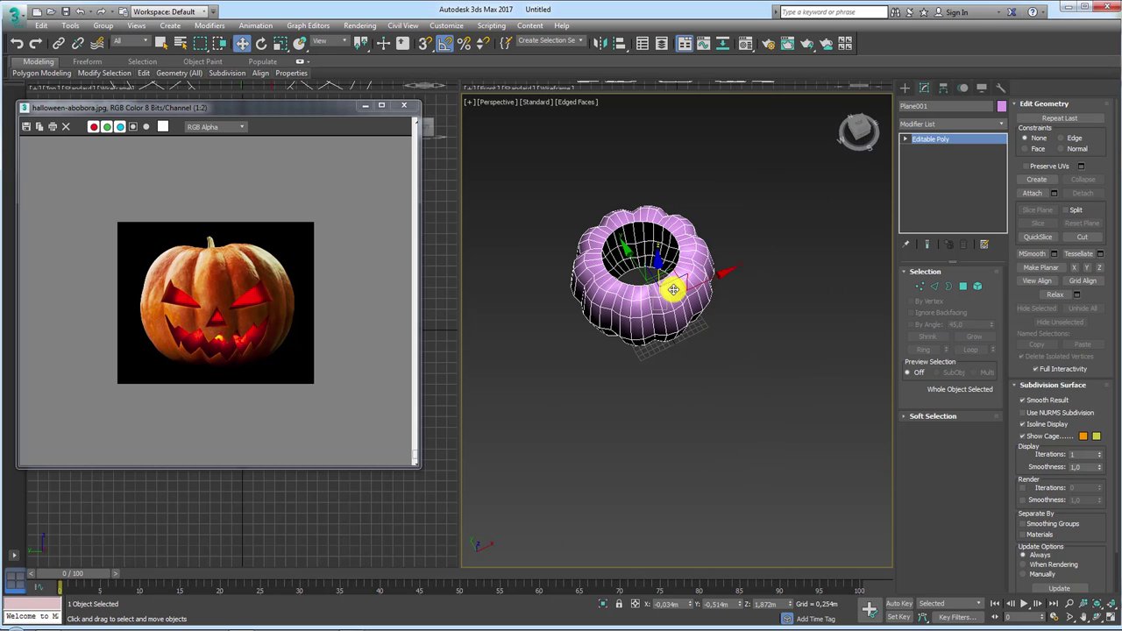
scroll(693, 268, "up", 2)
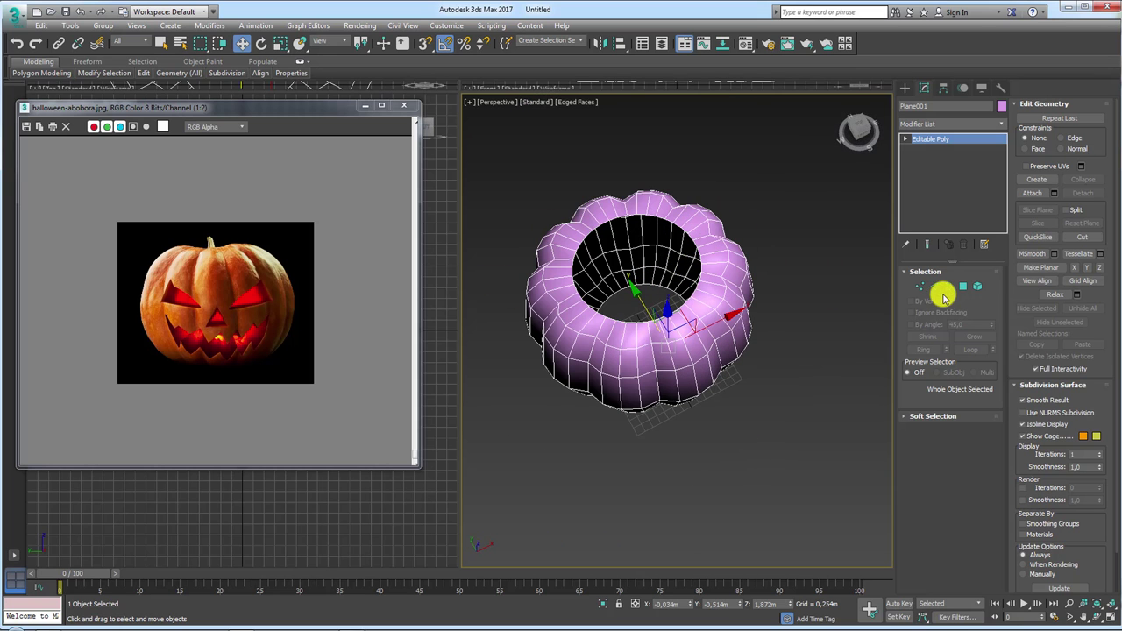
left_click(919, 286)
left_click(634, 313)
scroll(649, 326, "up", 3)
scroll(662, 321, "up", 2)
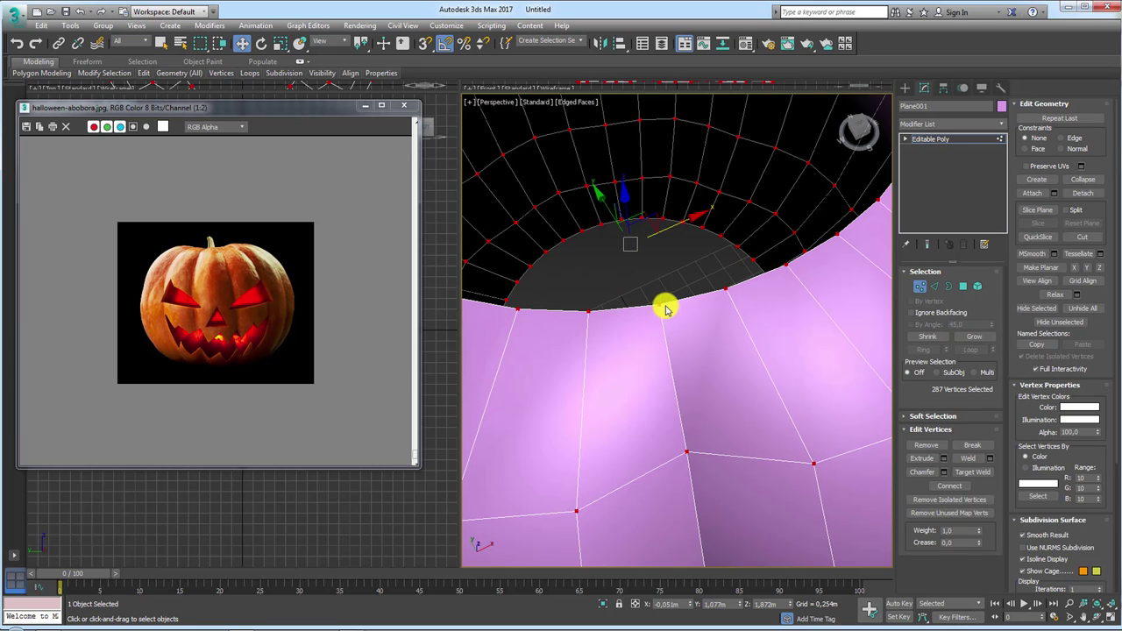
left_click_drag(666, 297, 746, 285)
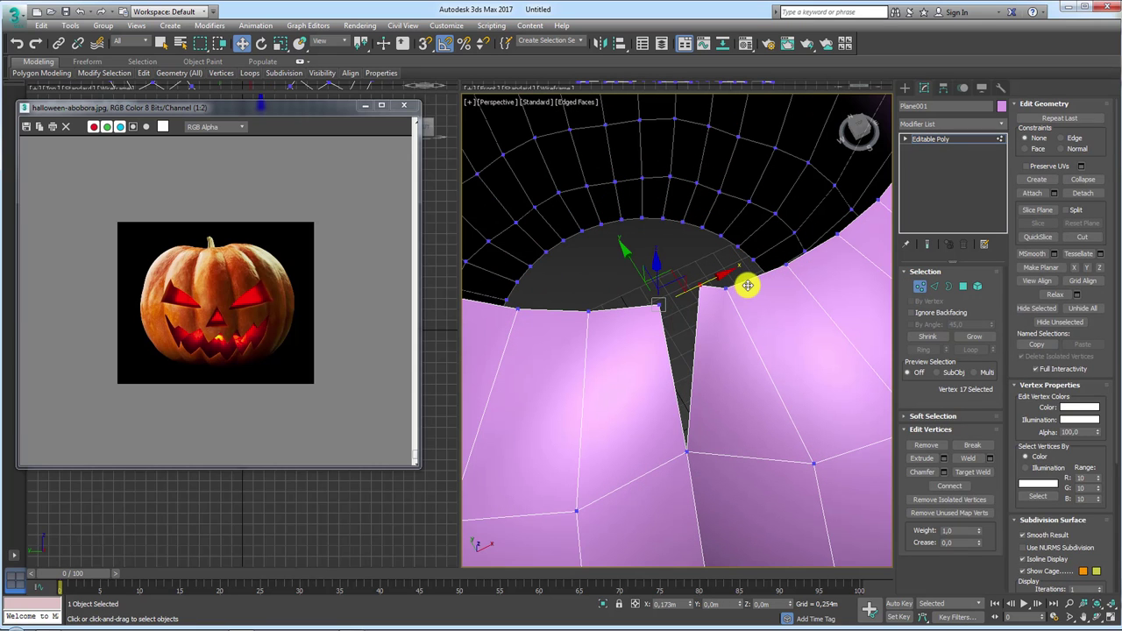
key("ctrl+z")
scroll(751, 383, "down", 5)
middle_click_drag(766, 318, 745, 341, "alt")
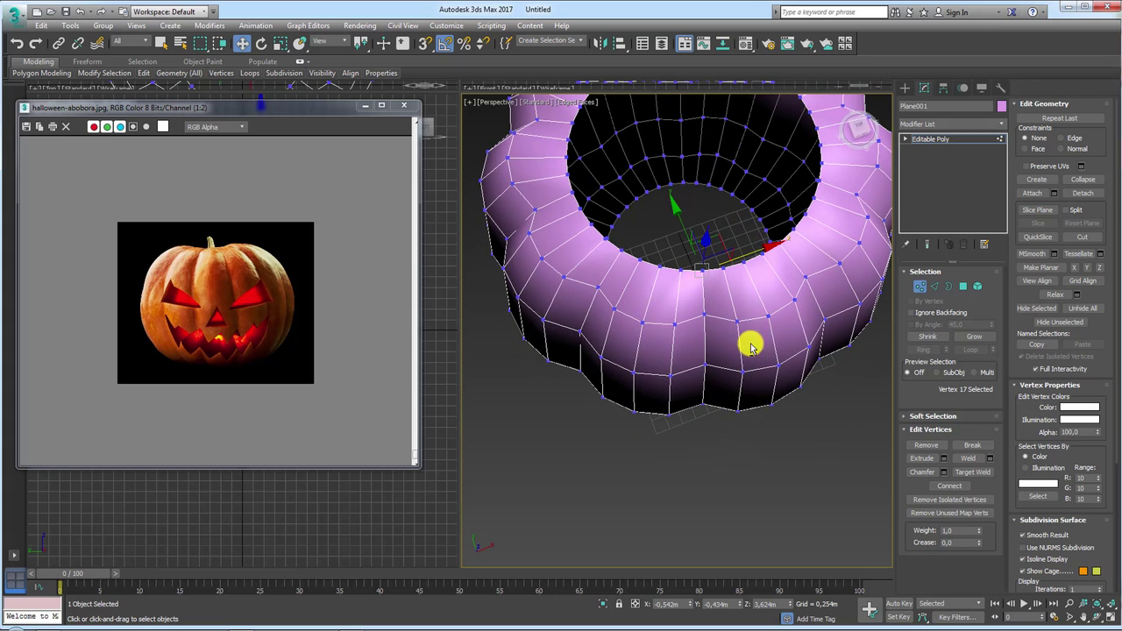
left_click(608, 210, "shift")
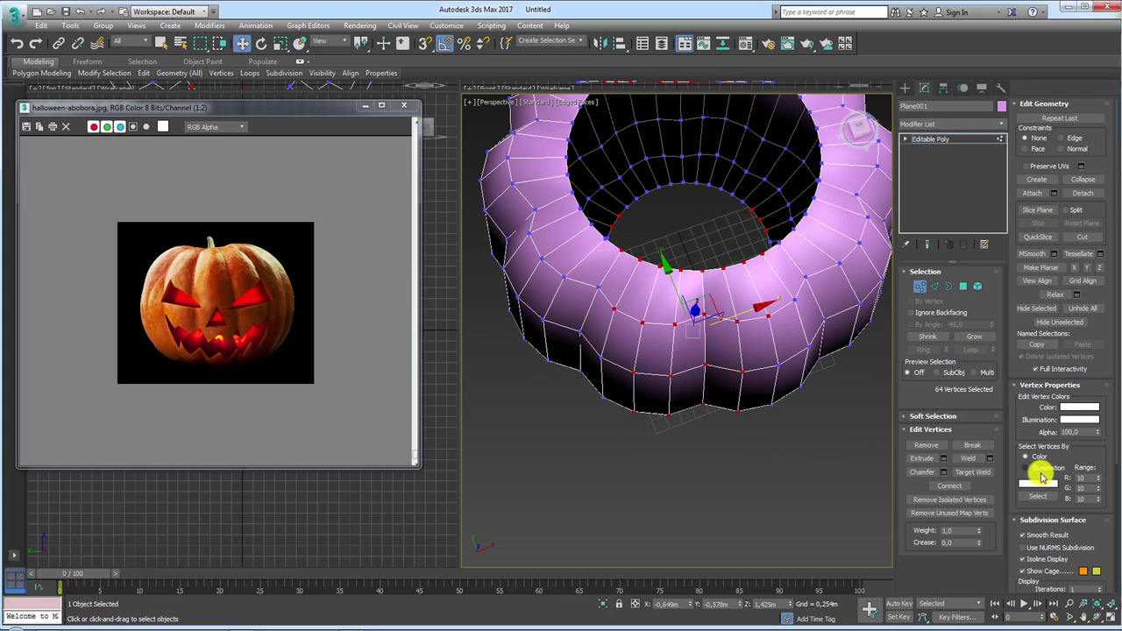
left_click(933, 140)
mouse_move(861, 133)
left_mouse_down()
mouse_move(696, 302)
mouse_move(724, 237)
mouse_move(719, 346)
mouse_move(718, 217)
left_mouse_up()
scroll(719, 230, "down", 5)
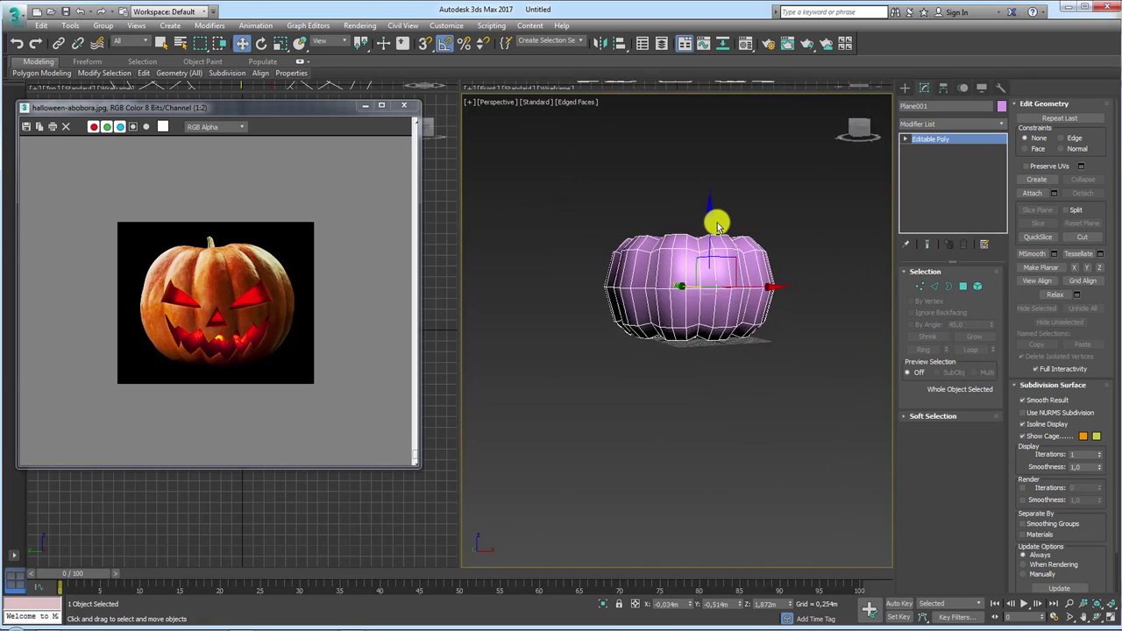
mouse_move(746, 297)
middle_mouse_down("alt")
mouse_move(783, 333)
mouse_move(872, 339)
middle_mouse_up("alt")
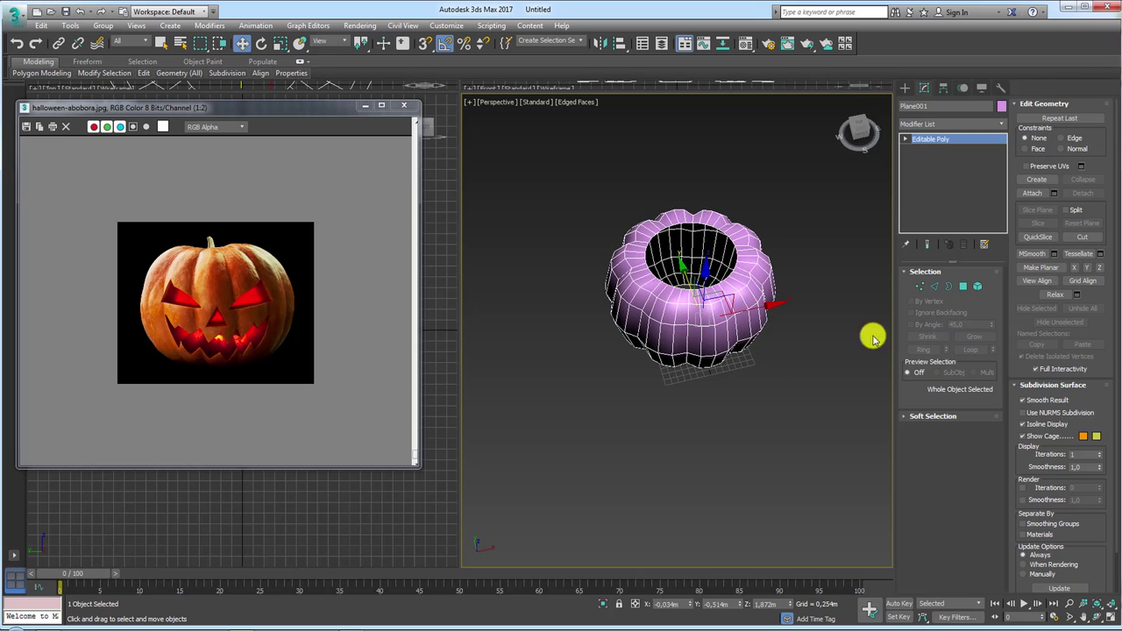
Step: Select the pumpkin's top opening border and scale it down to about 66%
left_click(947, 287)
left_click_drag(813, 178, 647, 441)
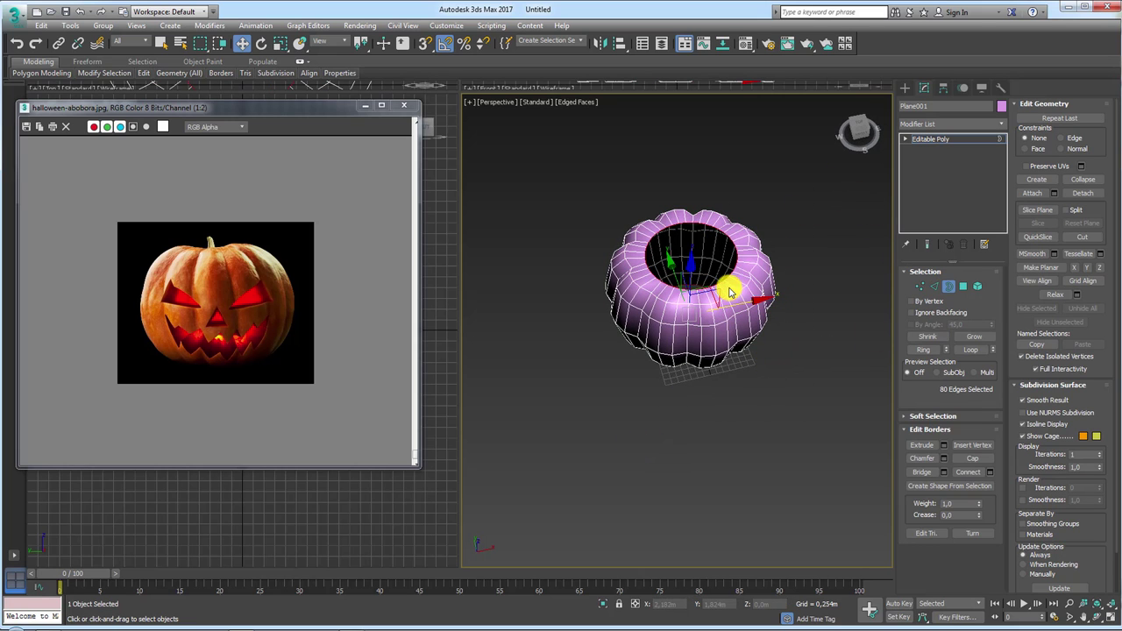
mouse_move(728, 298)
middle_mouse_down("alt")
mouse_move(728, 446)
mouse_move(734, 311)
mouse_move(731, 371)
middle_mouse_up("alt")
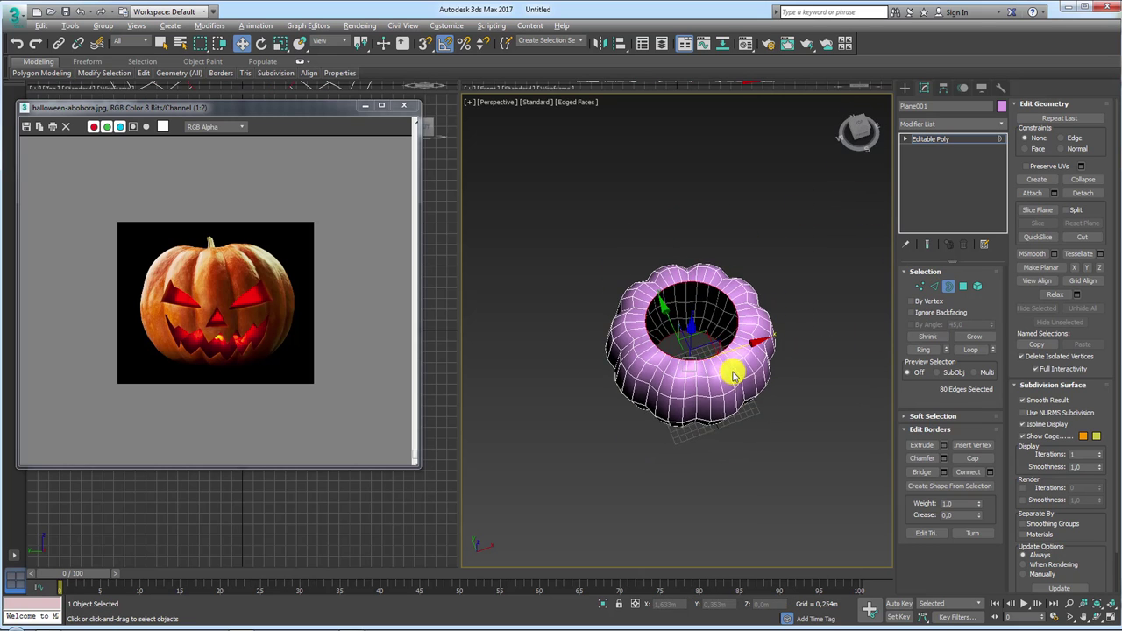
scroll(710, 349, "up", 4)
key("r")
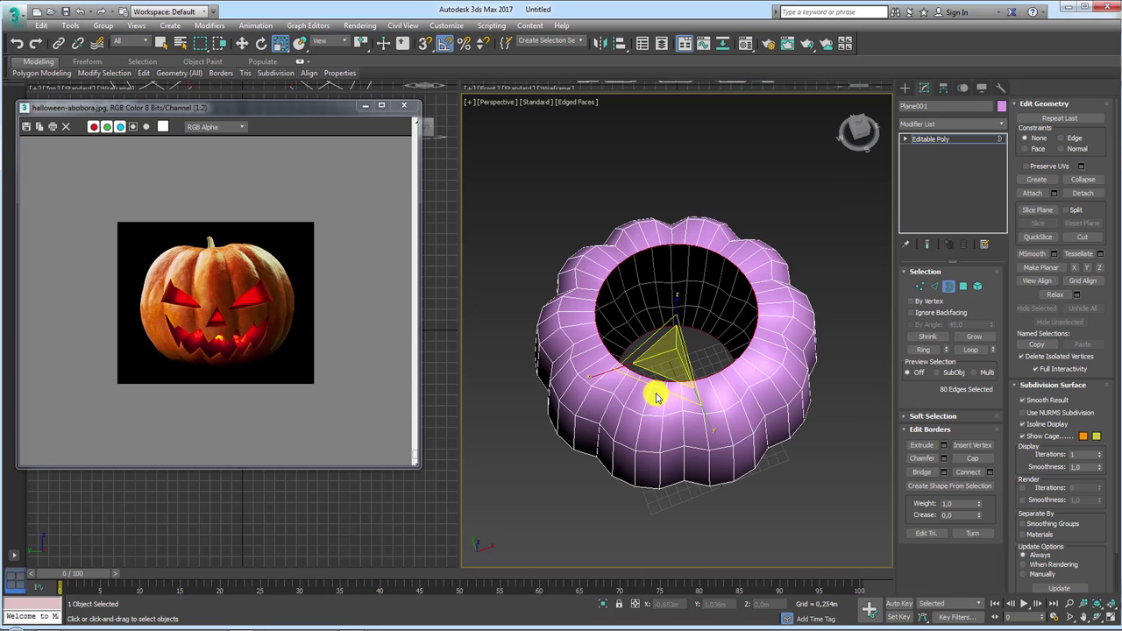
left_click_drag(655, 396, 678, 353)
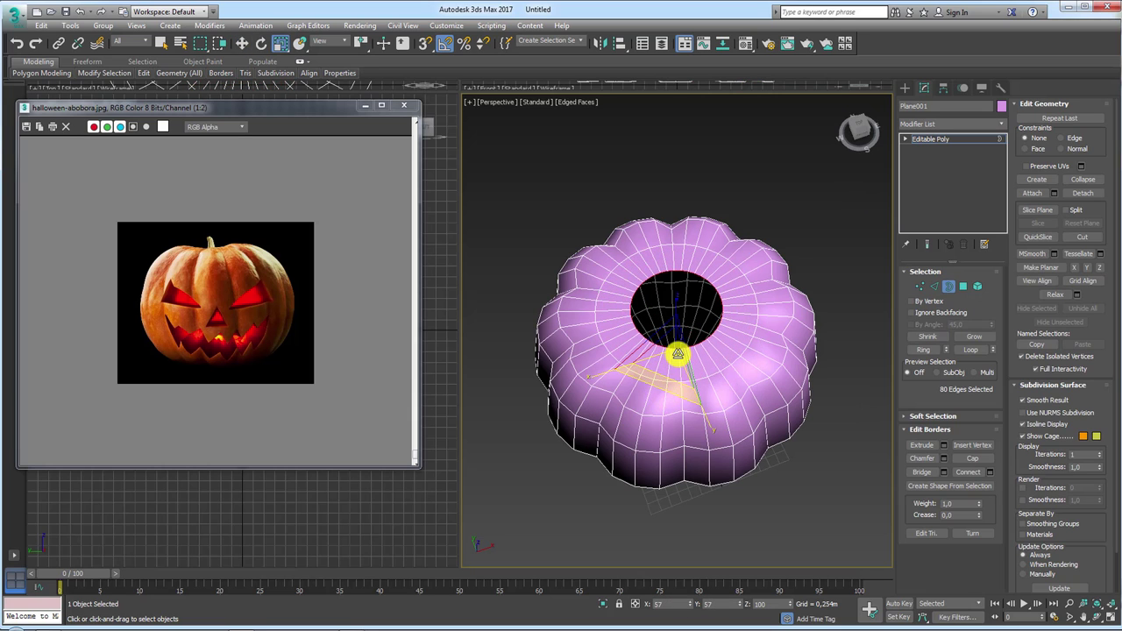
middle_click_drag(673, 355, 678, 320, "alt")
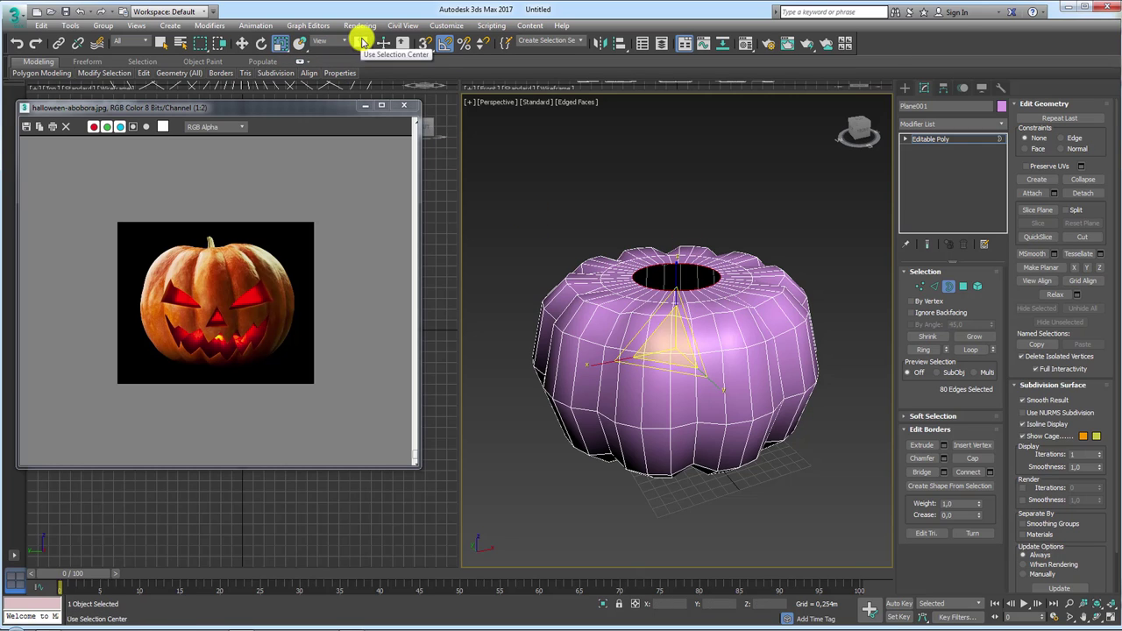
left_click_drag(359, 41, 360, 57)
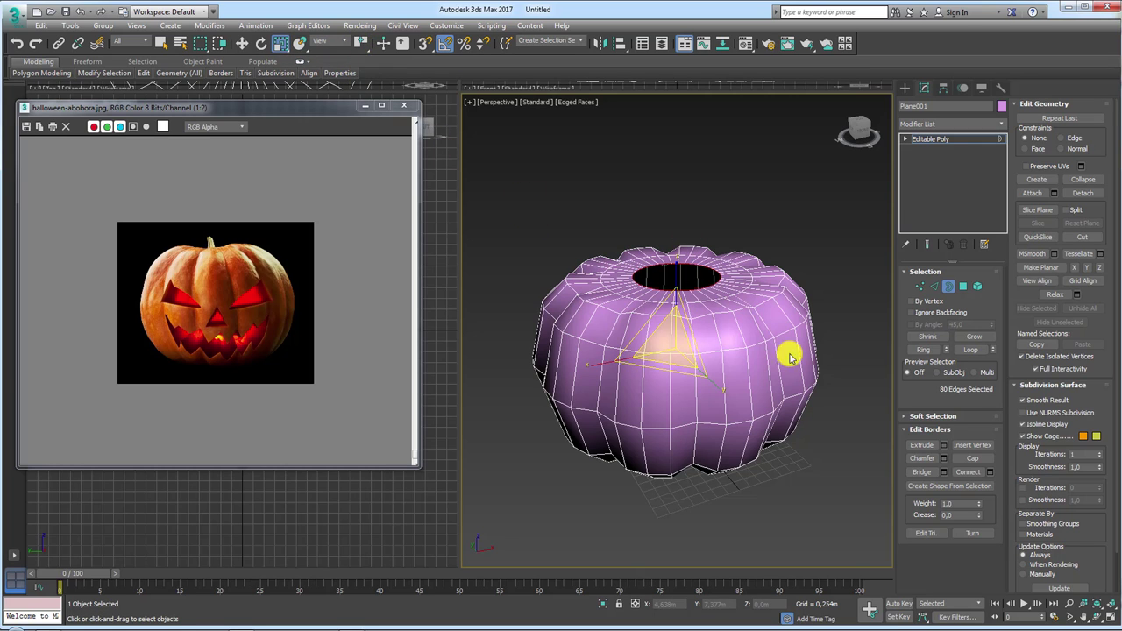
middle_click_drag(789, 354, 726, 315, "alt")
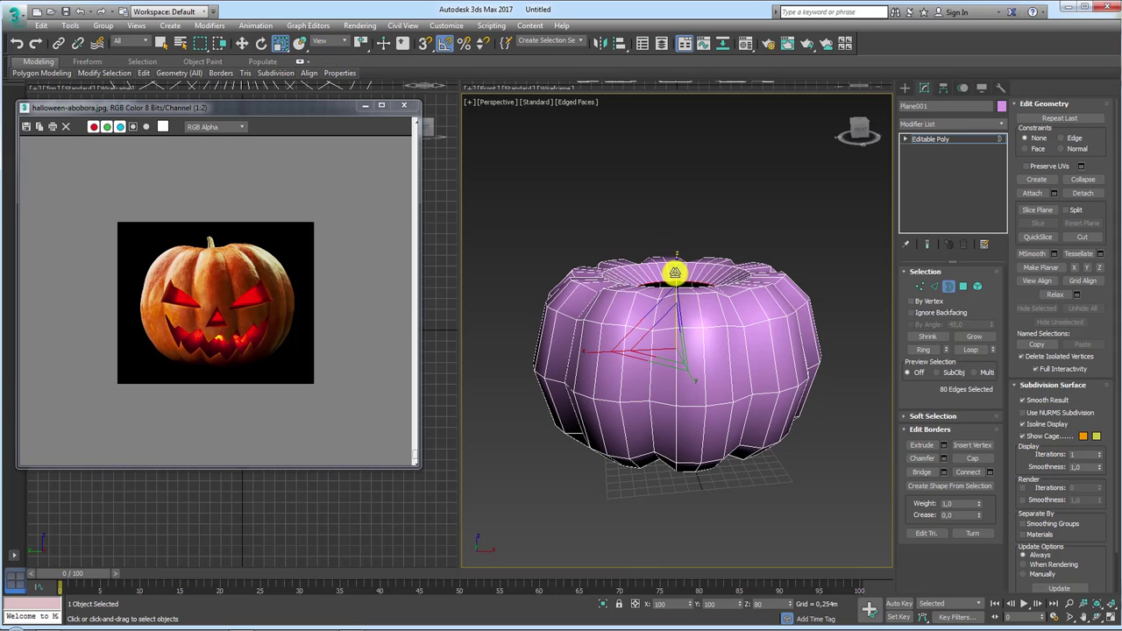
mouse_move(706, 295)
middle_mouse_down("alt")
mouse_move(701, 370)
mouse_move(742, 406)
mouse_move(741, 307)
mouse_move(706, 350)
mouse_move(706, 426)
mouse_move(732, 366)
mouse_move(628, 324)
mouse_move(686, 339)
mouse_move(688, 376)
mouse_move(692, 346)
mouse_move(701, 376)
mouse_move(678, 326)
mouse_move(702, 325)
mouse_move(669, 270)
middle_mouse_up("alt")
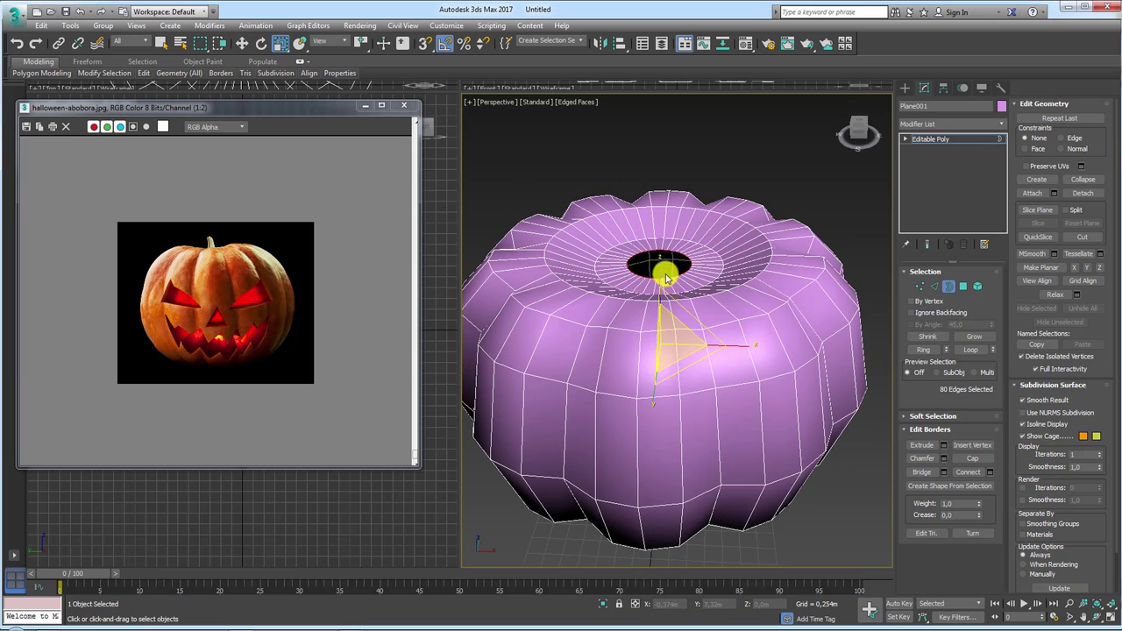
mouse_move(658, 274)
left_mouse_down()
mouse_move(681, 368)
mouse_move(661, 355)
left_mouse_up()
mouse_move(659, 328)
middle_mouse_down("alt")
mouse_move(613, 310)
mouse_move(646, 296)
mouse_move(721, 327)
mouse_move(707, 310)
mouse_move(663, 393)
mouse_move(695, 422)
mouse_move(634, 377)
middle_mouse_up("alt")
scroll(695, 337, "up", 2)
Step: Select the 40-edge ring around the hole and move it up along Z to flatten the top
left_click(933, 285)
scroll(681, 317, "up", 3)
double_click(690, 302)
scroll(693, 308, "down", 5)
scroll(634, 377, "up", 3)
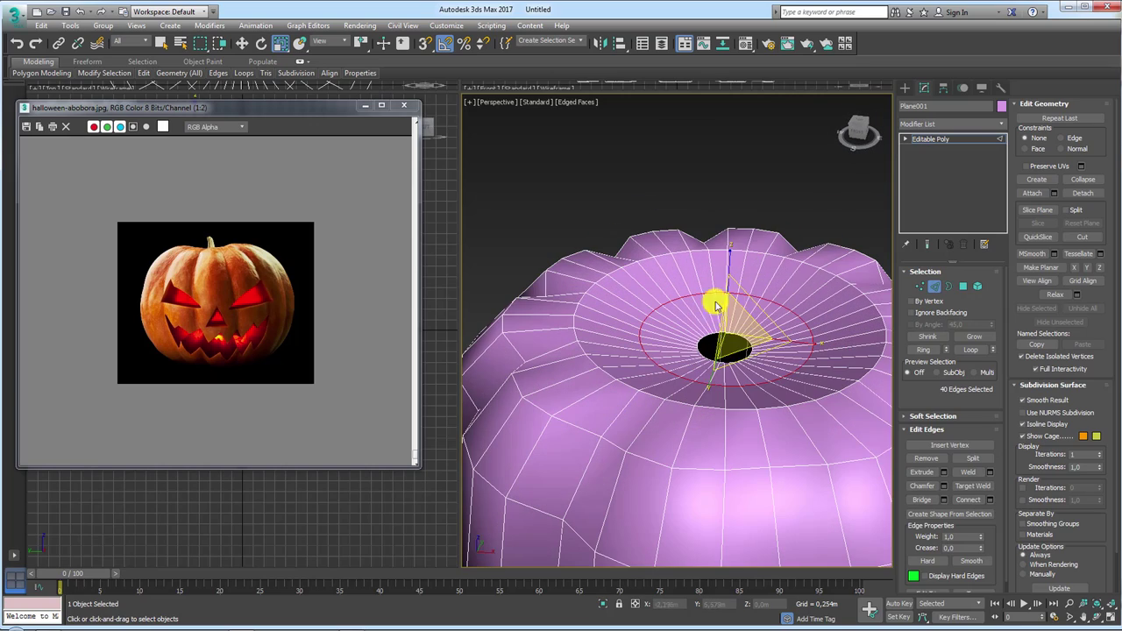
key("w")
mouse_move(739, 309)
left_mouse_down()
mouse_move(718, 230)
mouse_move(738, 278)
left_mouse_up()
right_click(738, 278)
mouse_move(738, 278)
middle_mouse_down("alt")
mouse_move(701, 293)
mouse_move(716, 282)
middle_mouse_up("alt")
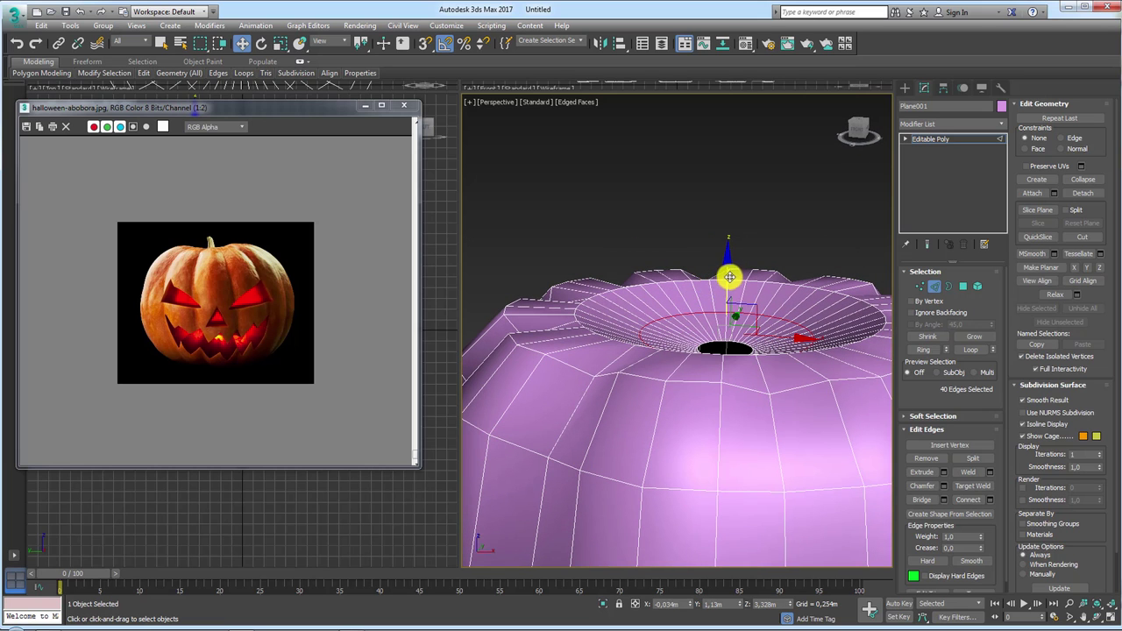
left_click_drag(729, 277, 731, 258)
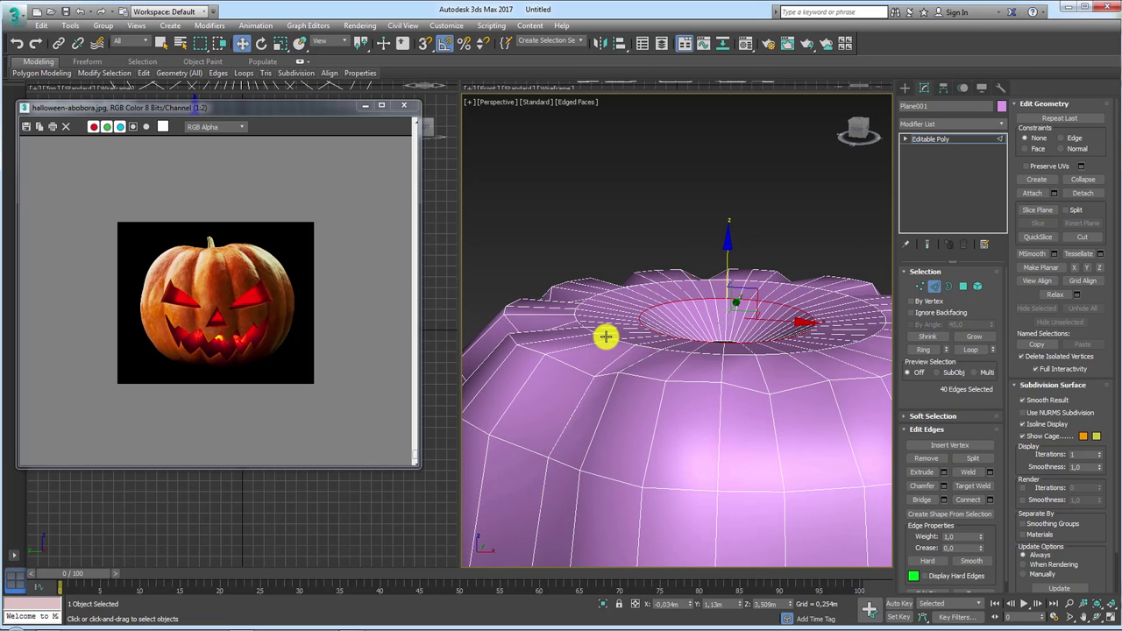
left_click_drag(727, 255, 729, 241)
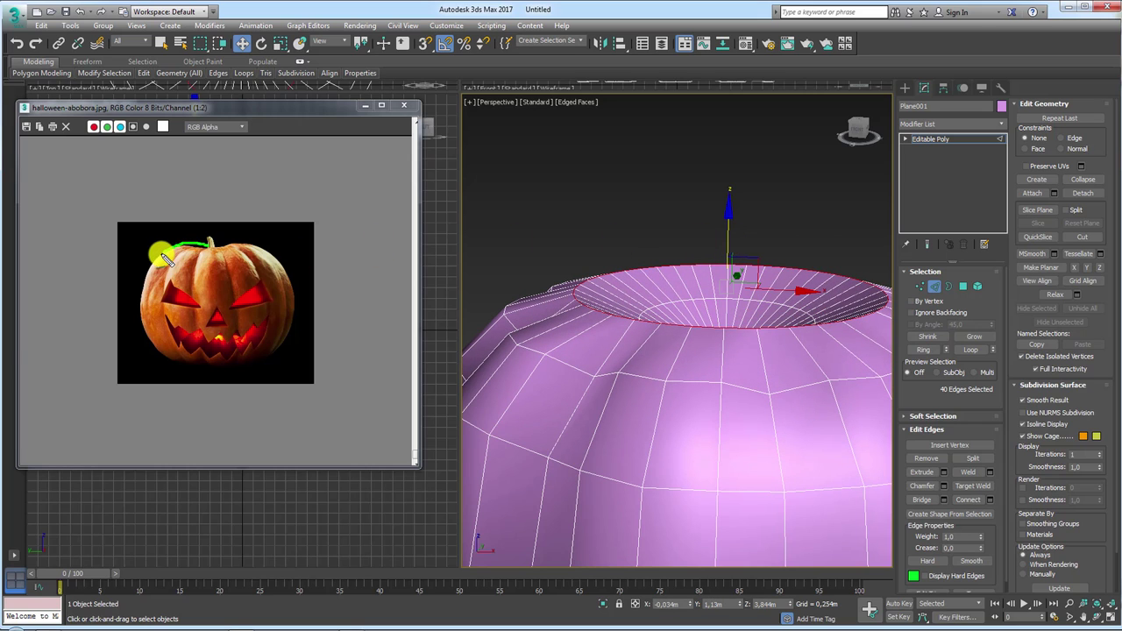
left_click_drag(138, 295, 148, 349)
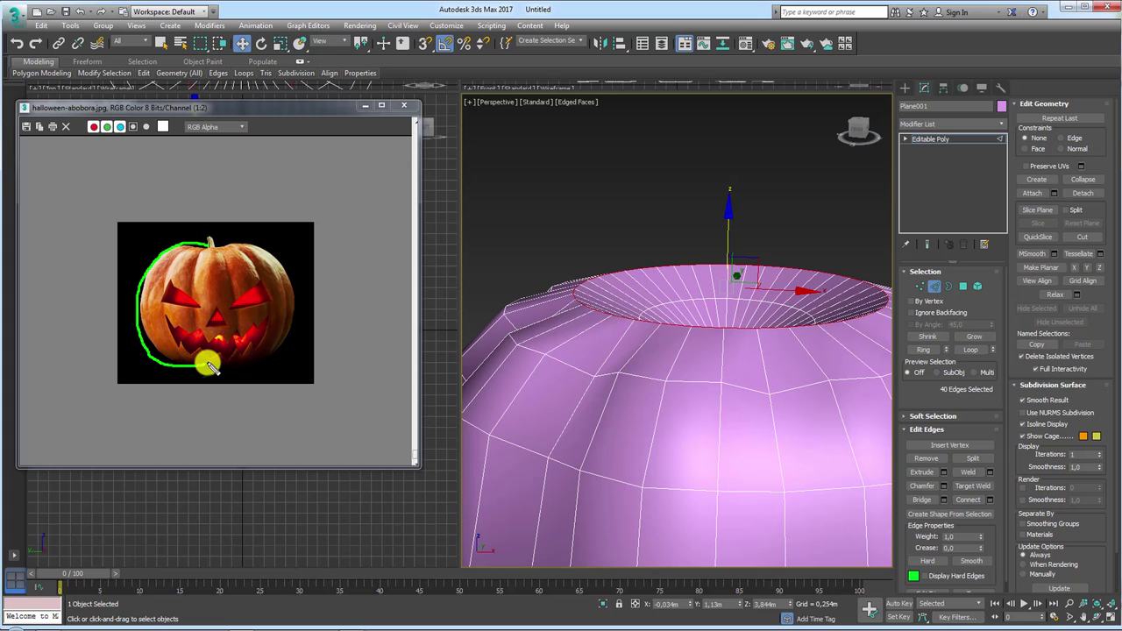
left_click_drag(209, 364, 215, 329)
mouse_move(804, 318)
middle_mouse_down("alt")
mouse_move(771, 353)
mouse_move(776, 341)
mouse_move(676, 293)
middle_mouse_up("alt")
scroll(727, 362, "up", 3)
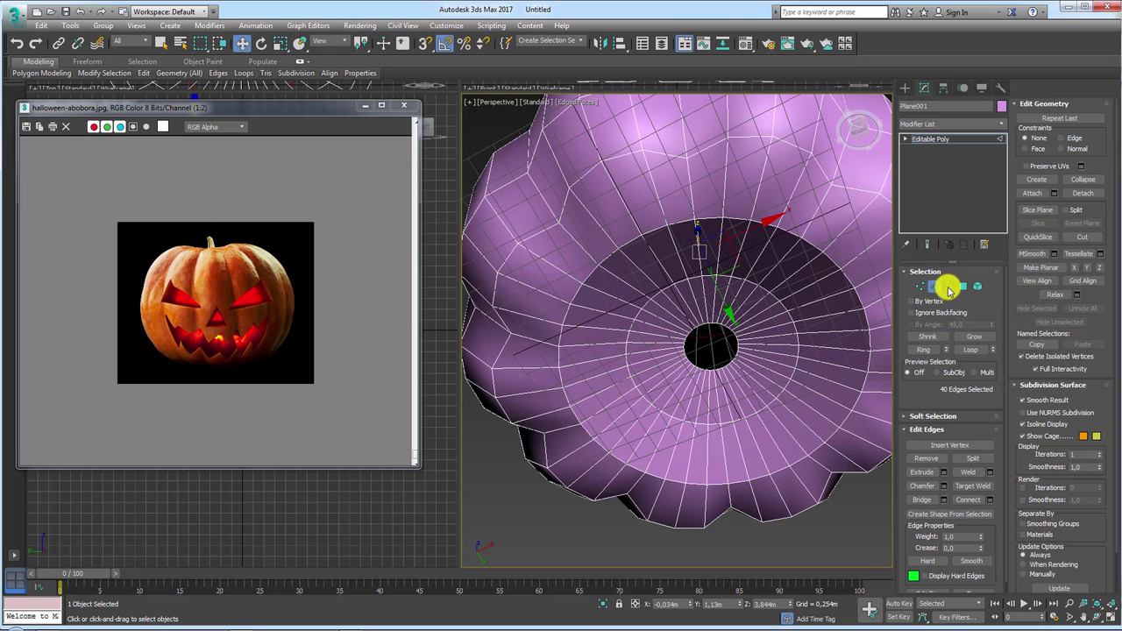
Step: Select the bottom hole's border and Collapse it into a single point
left_click(949, 290)
left_click(738, 341)
mouse_move(736, 341)
middle_mouse_down("alt")
mouse_move(666, 330)
mouse_move(693, 349)
middle_mouse_up("alt")
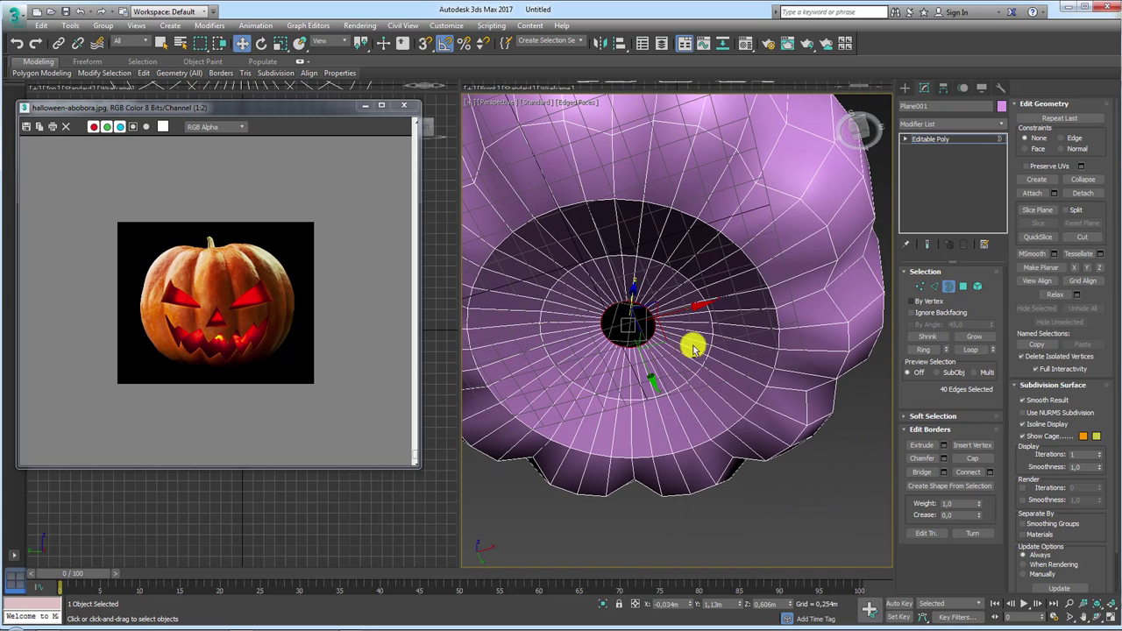
left_click_drag(1105, 341, 1103, 333)
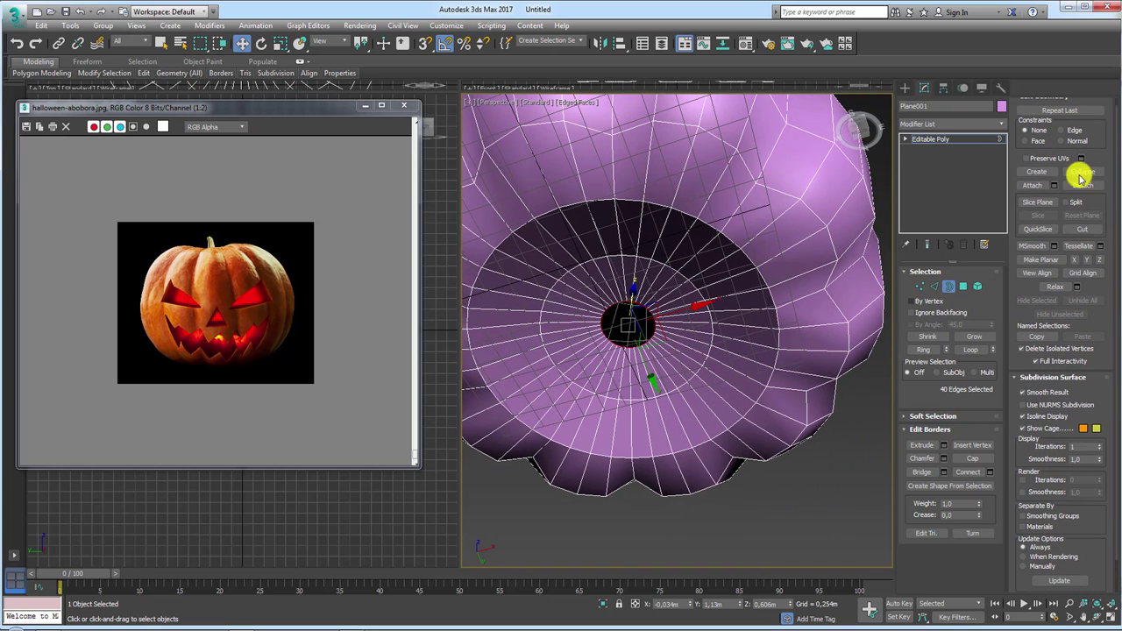
left_click(1083, 172)
mouse_move(658, 285)
middle_mouse_down("alt")
mouse_move(709, 348)
mouse_move(669, 395)
mouse_move(675, 346)
middle_mouse_up("alt")
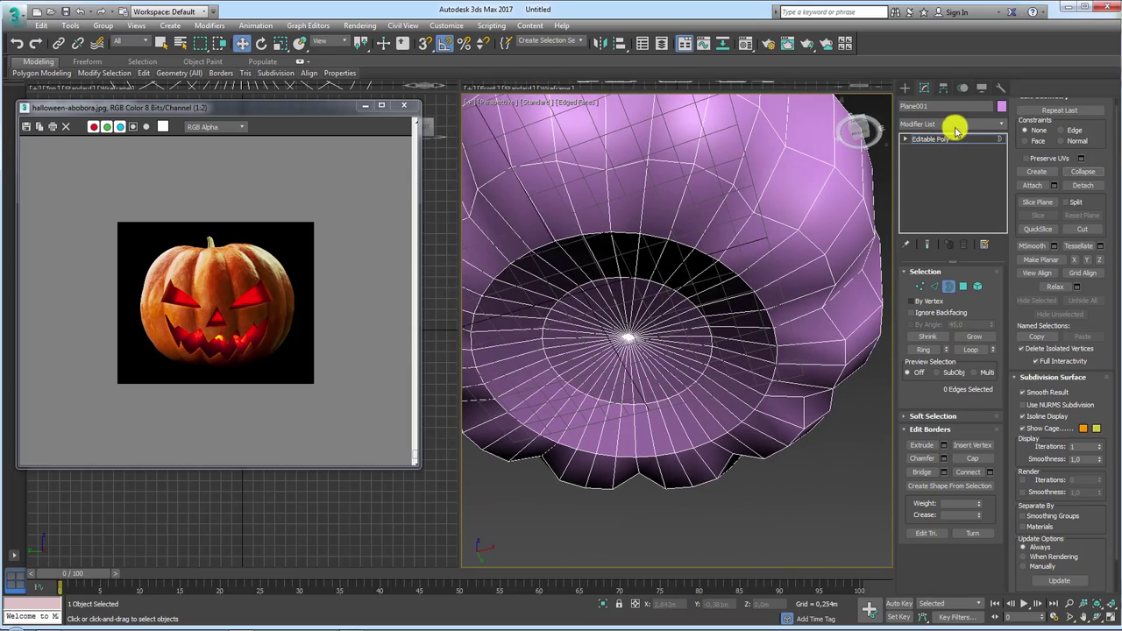
Step: Return to the Editable Poly object level and bring up the reference pumpkin images folder
left_click(945, 143)
scroll(693, 238, "down", 5)
middle_click_drag(704, 233, 726, 323, "alt")
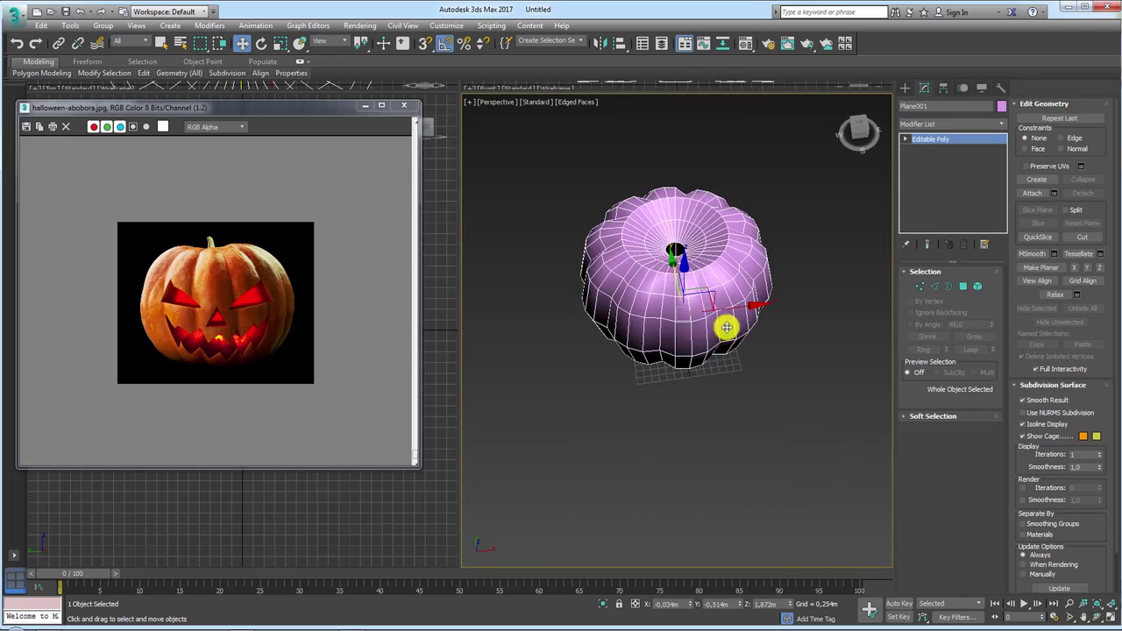
scroll(682, 268, "up", 3)
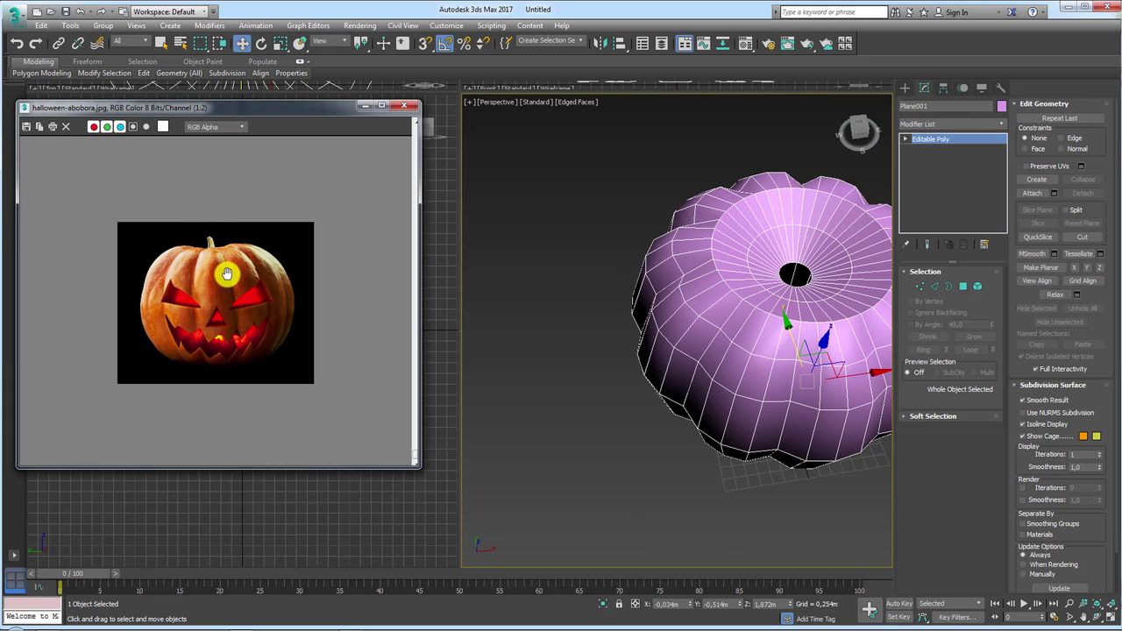
scroll(211, 243, "up", 1)
scroll(211, 243, "up", 1)
middle_click_drag(217, 212, 254, 264)
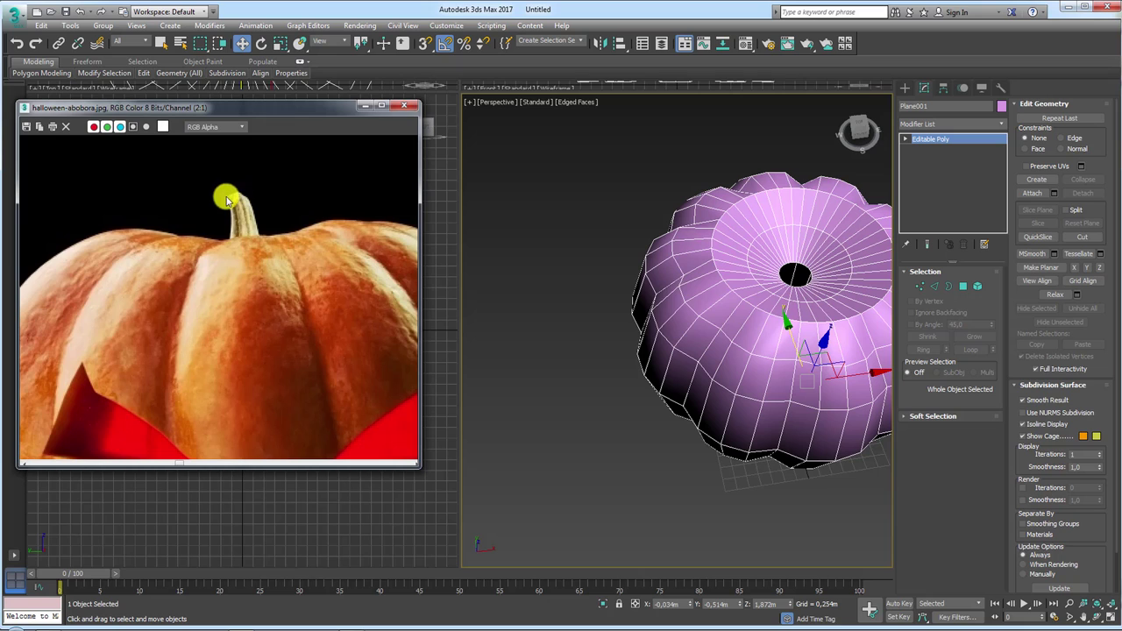
scroll(243, 316, "down", 2)
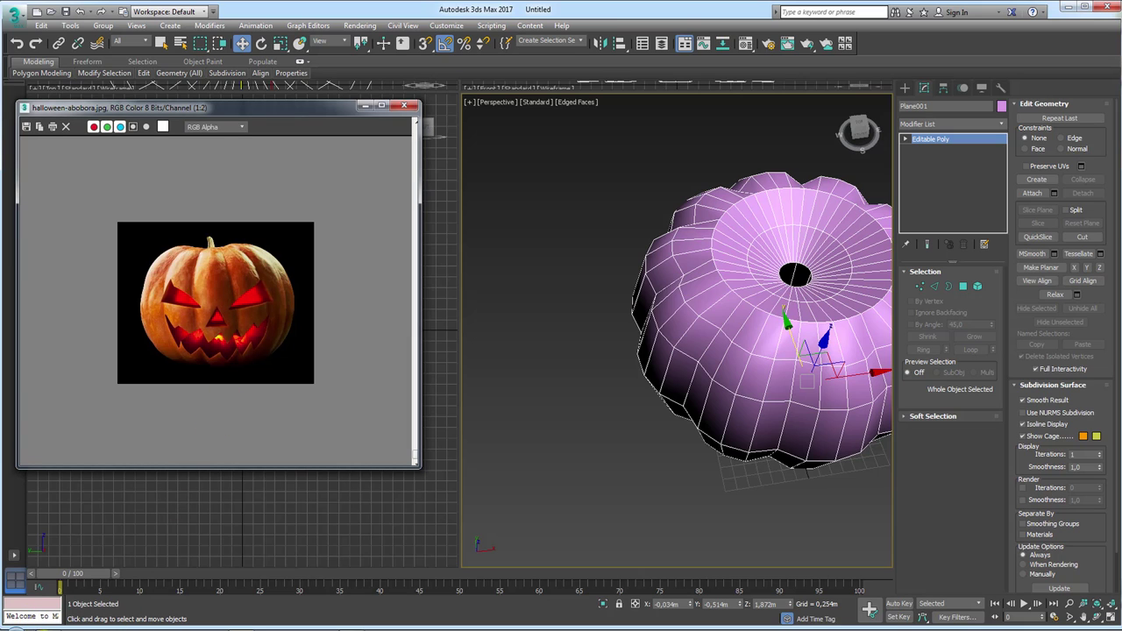
left_click(125, 604)
Step: View the vector pumpkin image in Windows Photo Viewer, zoomed in on its stem, then minimize it
left_click(138, 103)
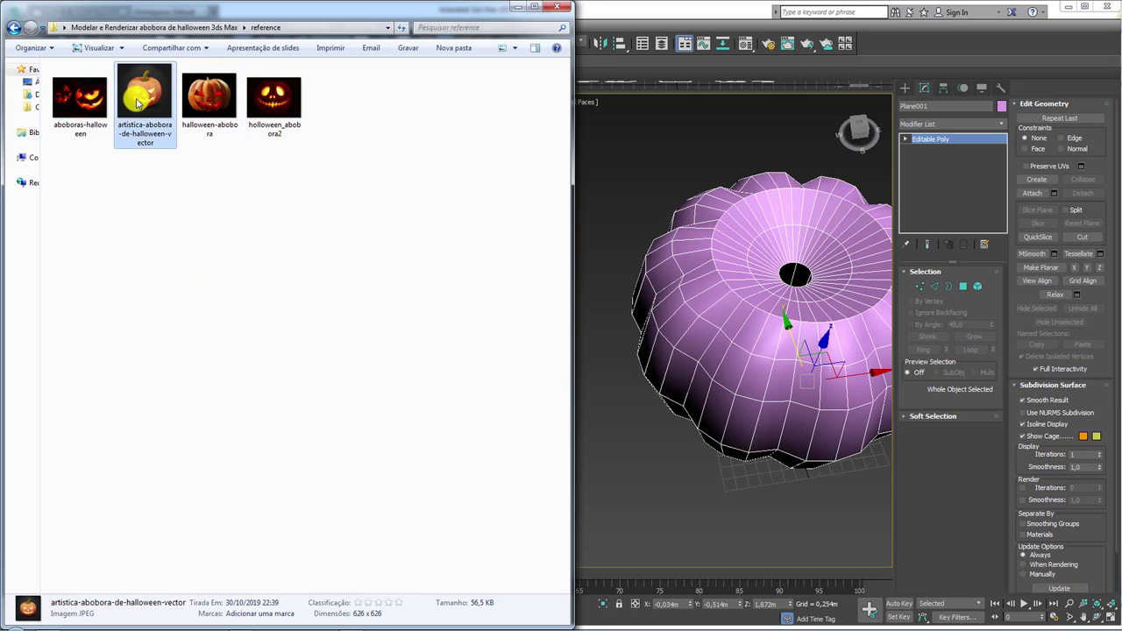
double_click(137, 103)
scroll(313, 196, "up", 1)
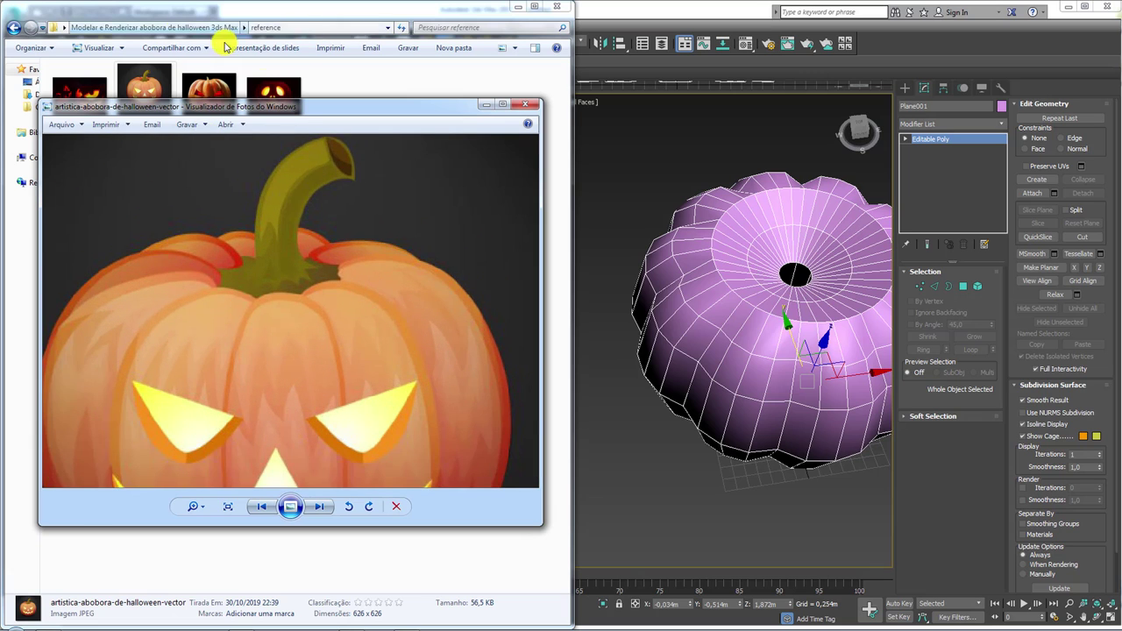
left_click_drag(288, 106, 324, 148)
scroll(278, 348, "up", 1)
scroll(259, 340, "up", 1)
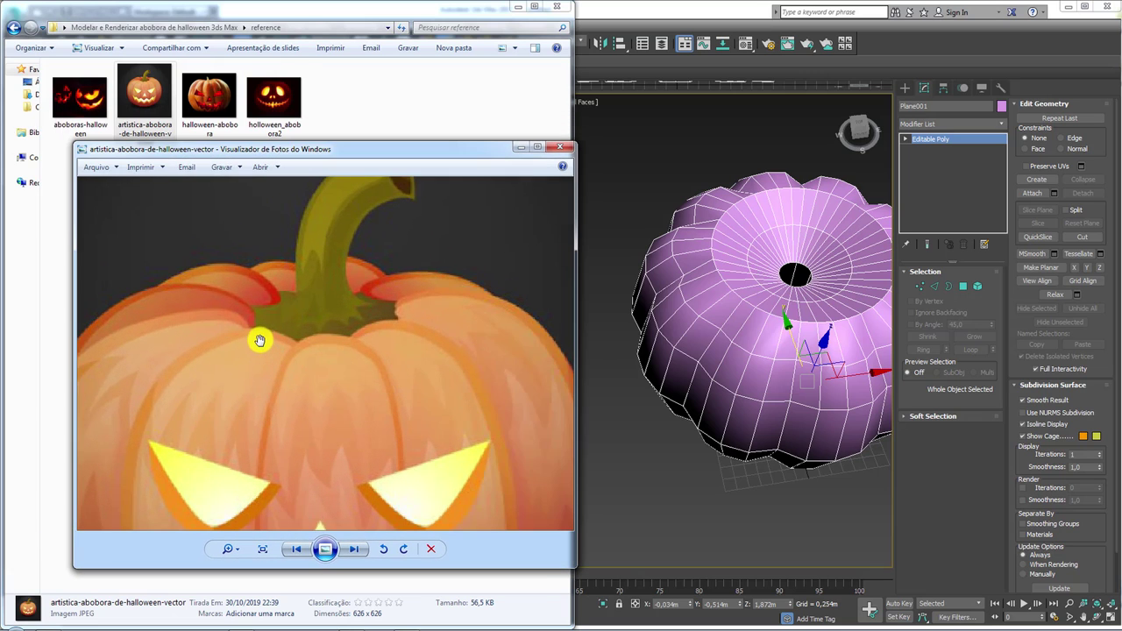
left_click_drag(278, 299, 292, 372)
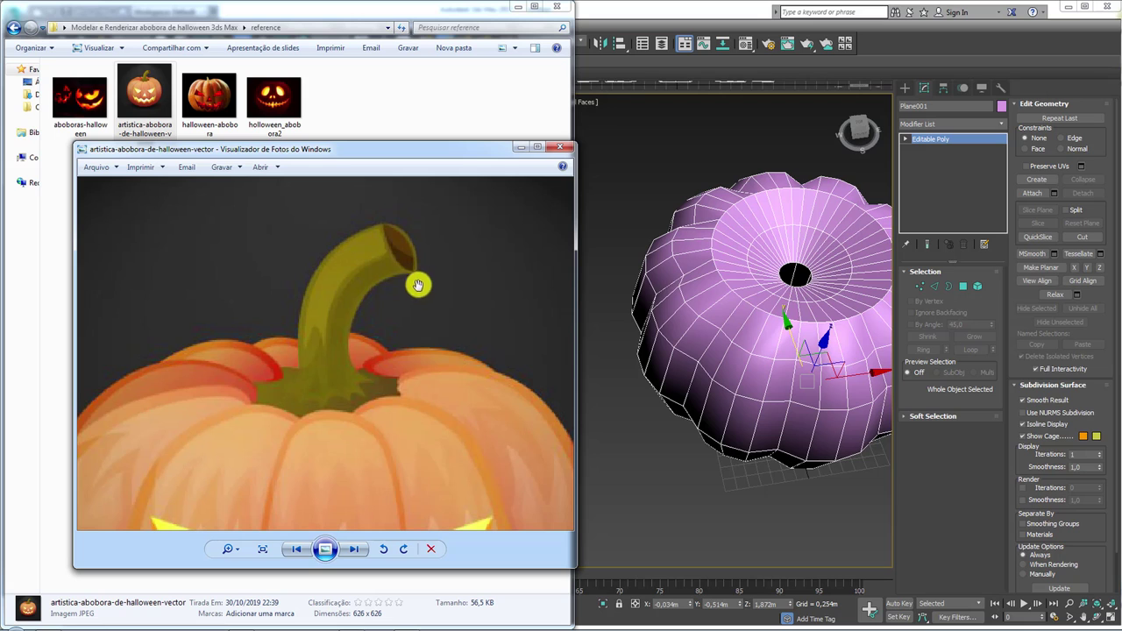
left_click(521, 152)
scroll(776, 255, "up", 1)
Step: Convert the top hole's border to its 40 surrounding polygons and begin detaching them as 'talo'
scroll(716, 284, "up", 4)
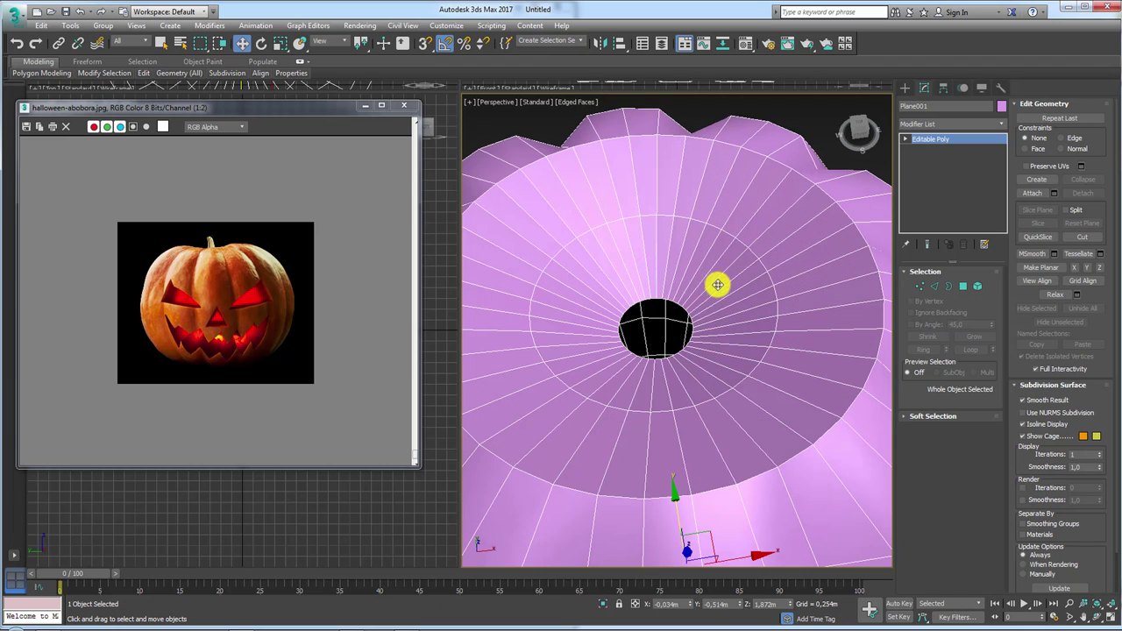
left_click(946, 289)
left_click(692, 320)
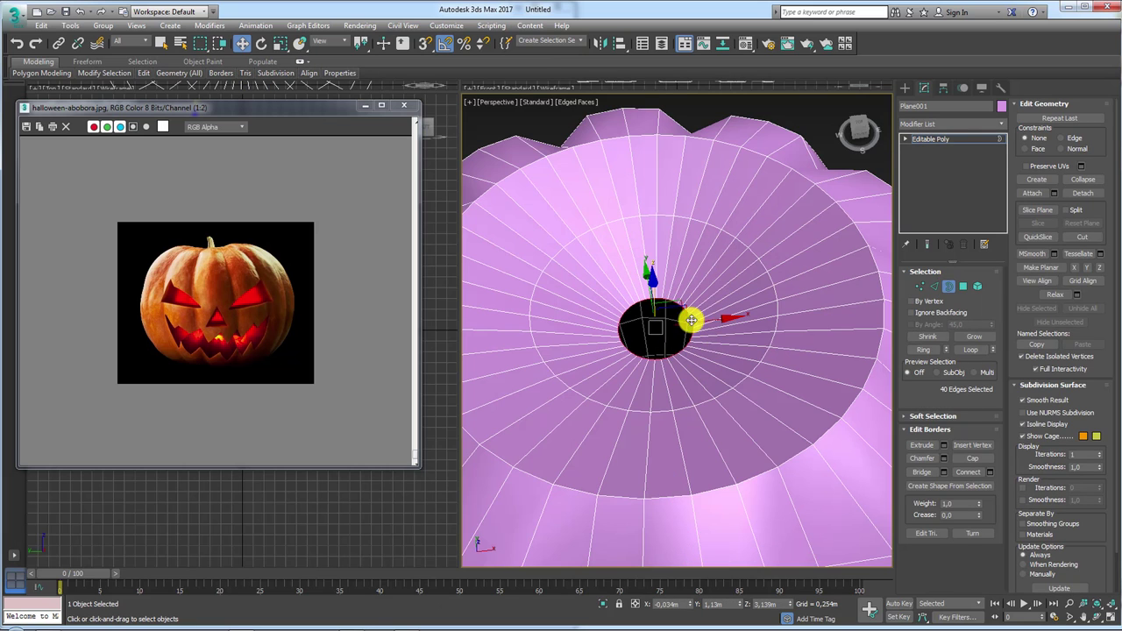
mouse_move(693, 320)
middle_mouse_down("alt")
mouse_move(743, 348)
mouse_move(750, 338)
middle_mouse_up("alt")
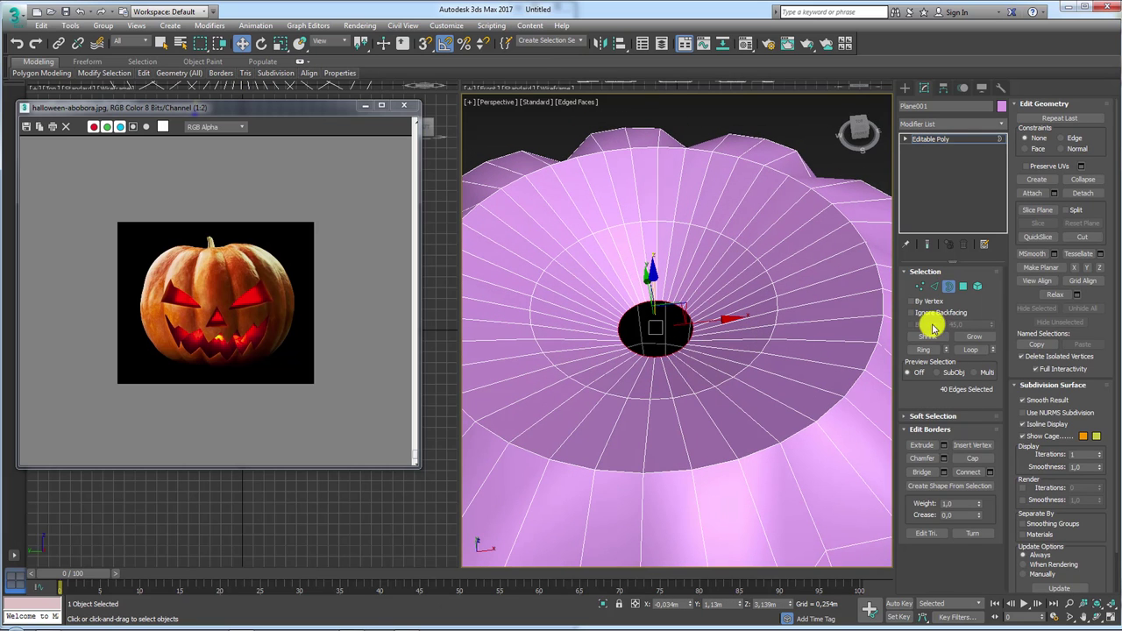
left_click(961, 289, "ctrl")
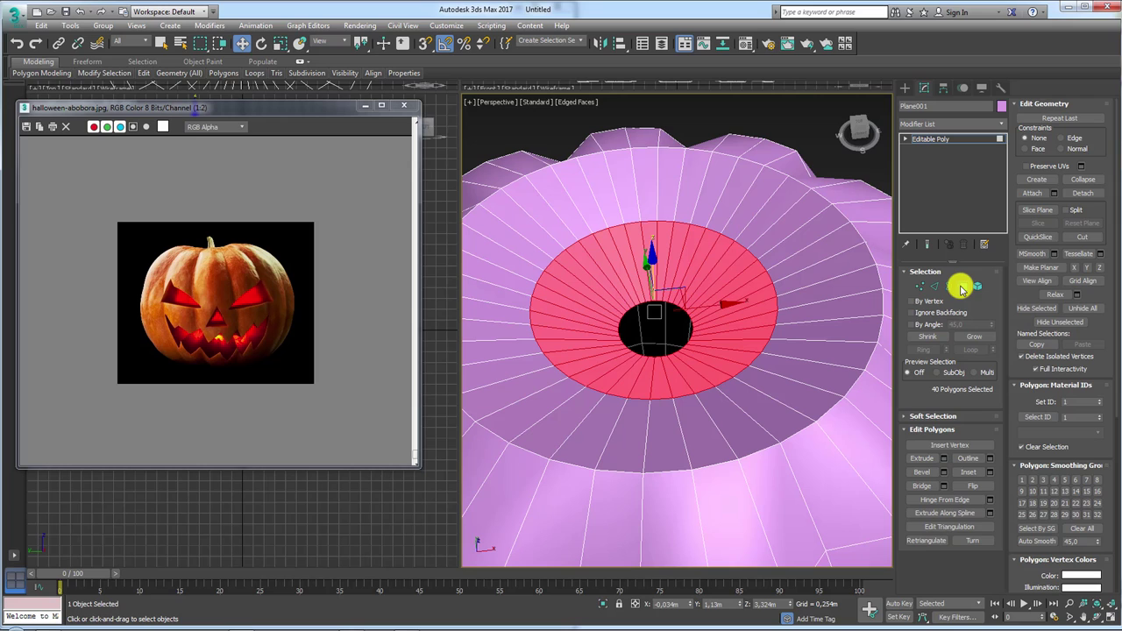
left_click_drag(1101, 326, 1094, 132)
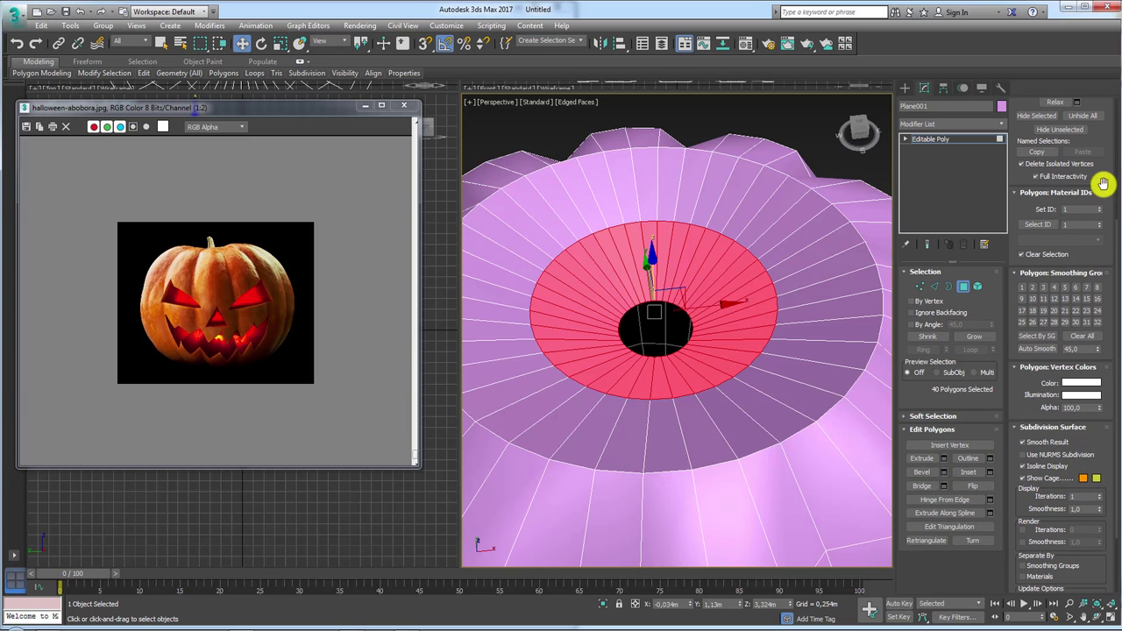
left_click_drag(1102, 184, 1101, 456)
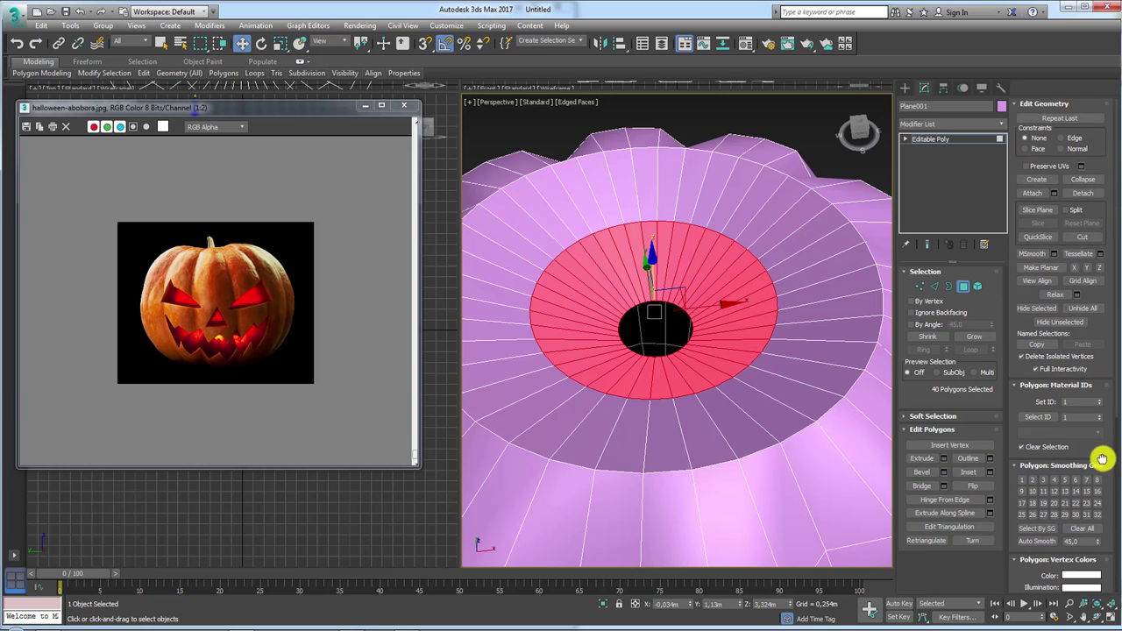
left_click(1083, 193)
left_click_drag(568, 285, 610, 218)
type("talo")
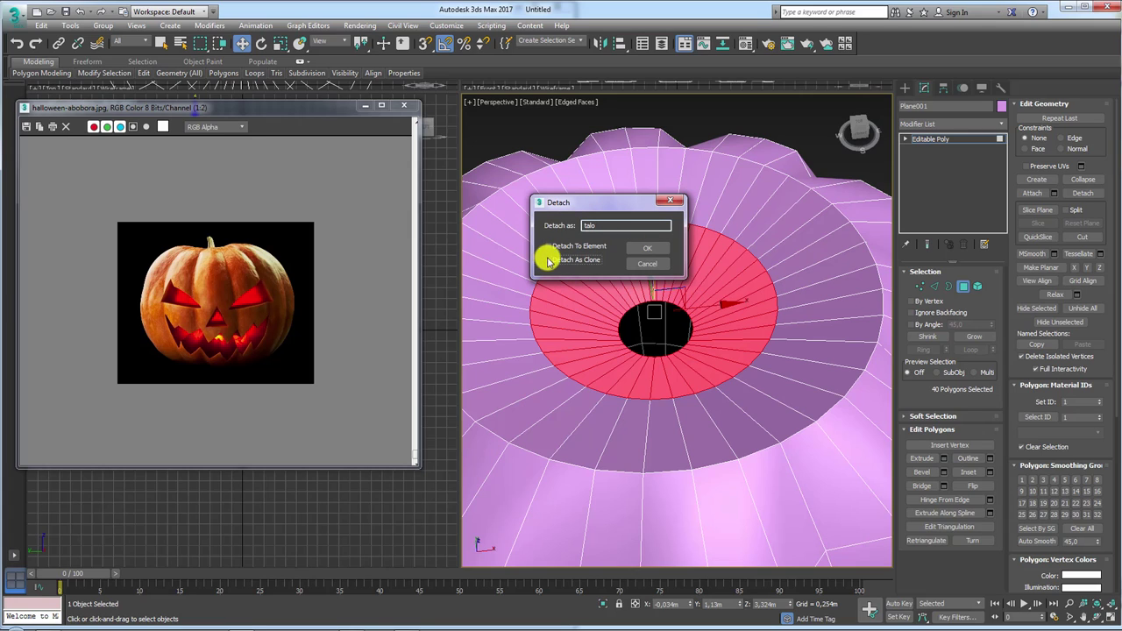
Step: Detach the faces as a clone named talo and select the new talo object
left_click(642, 254)
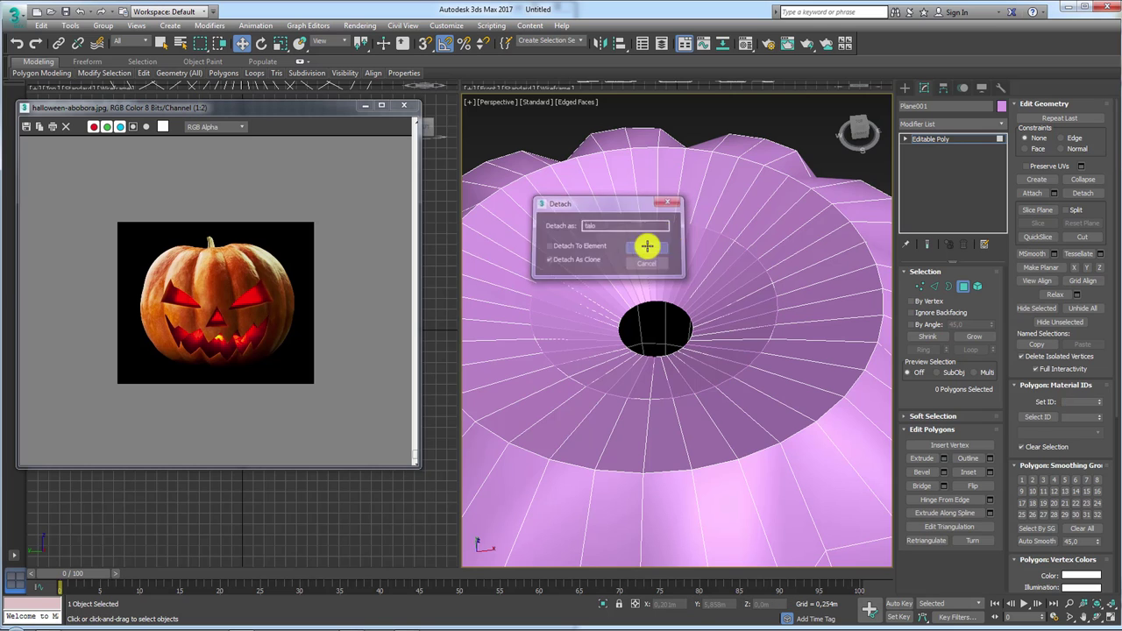
left_click(959, 137)
scroll(719, 246, "down", 5)
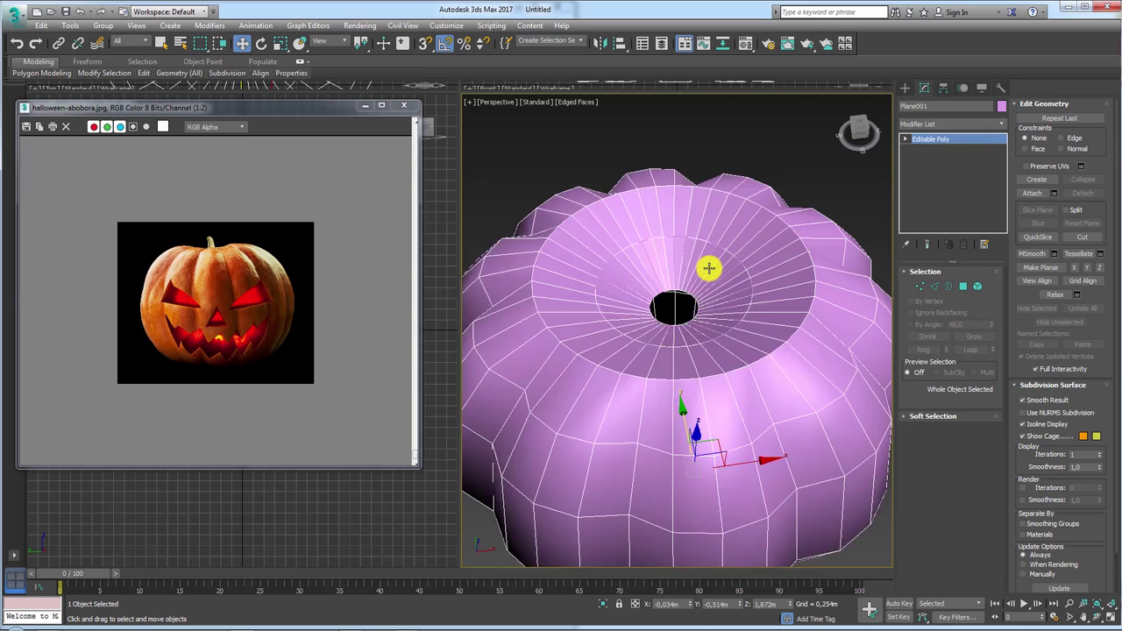
scroll(714, 259, "down", 3)
left_click(712, 266)
left_click_drag(694, 285, 676, 160)
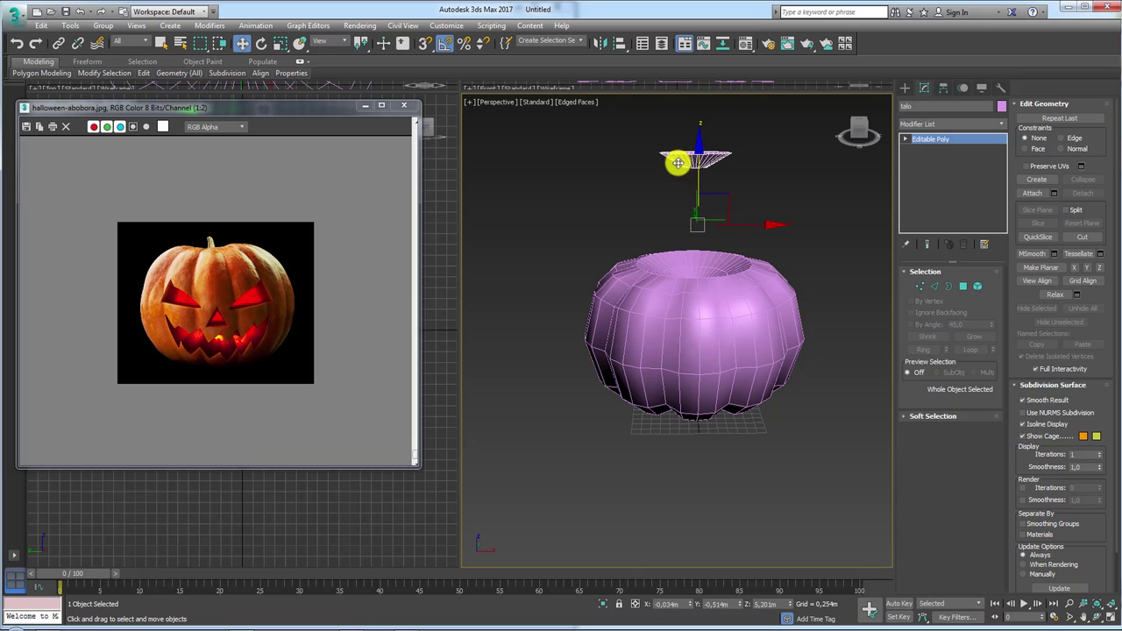
scroll(688, 215, "up", 5)
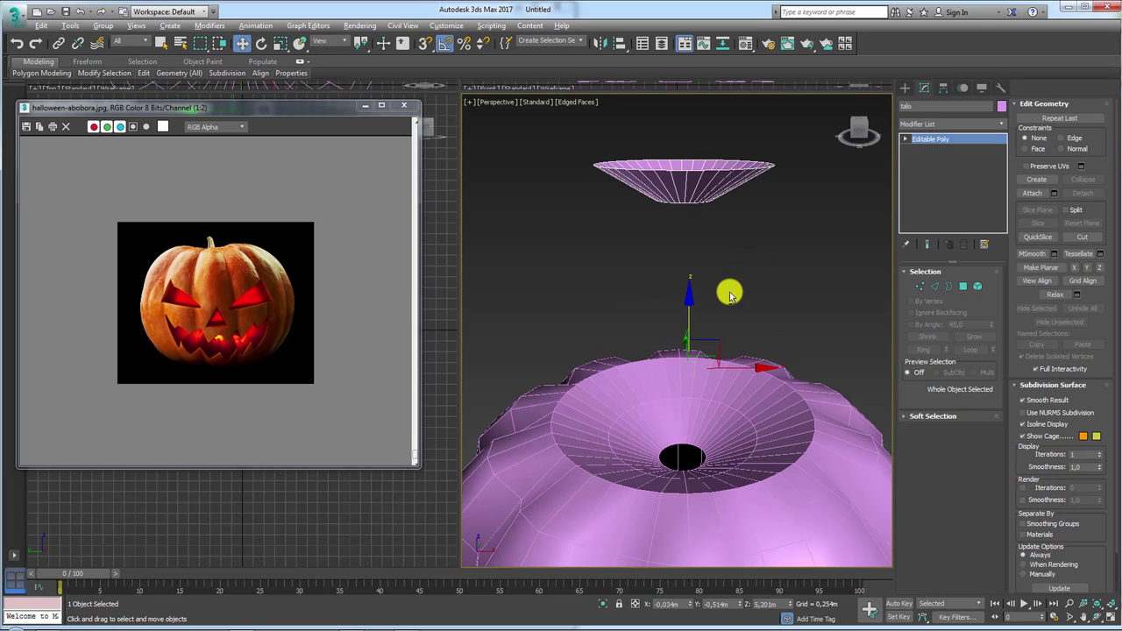
scroll(732, 302, "up", 2)
key("ctrl+z")
scroll(714, 372, "up", 4)
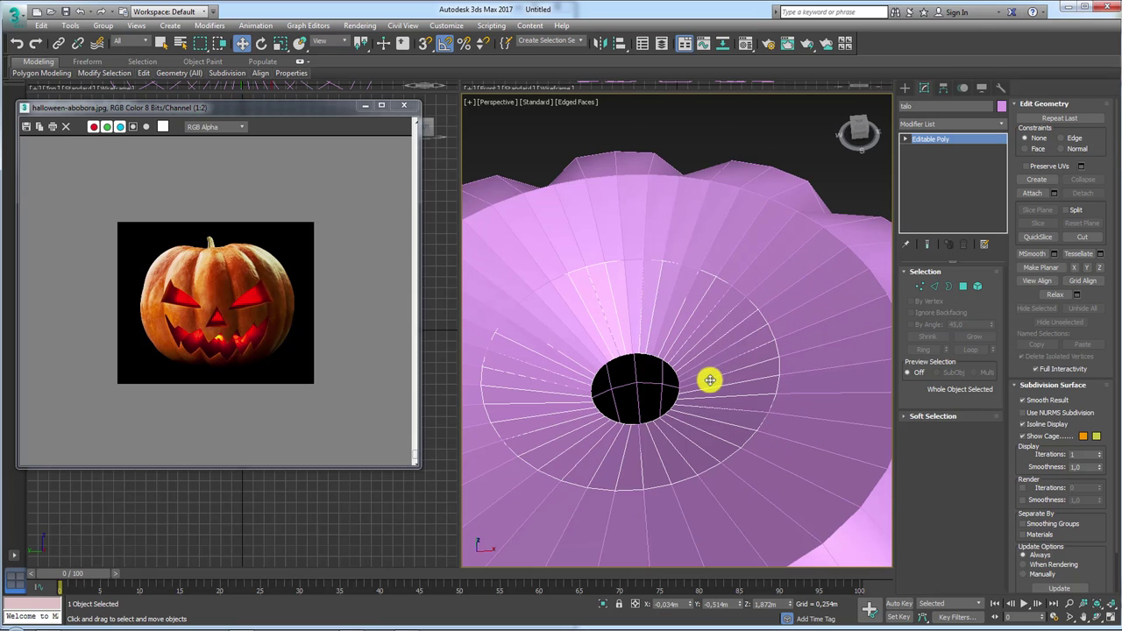
Step: Set talo's object colour to green and select its inner hole border
left_click(1001, 106)
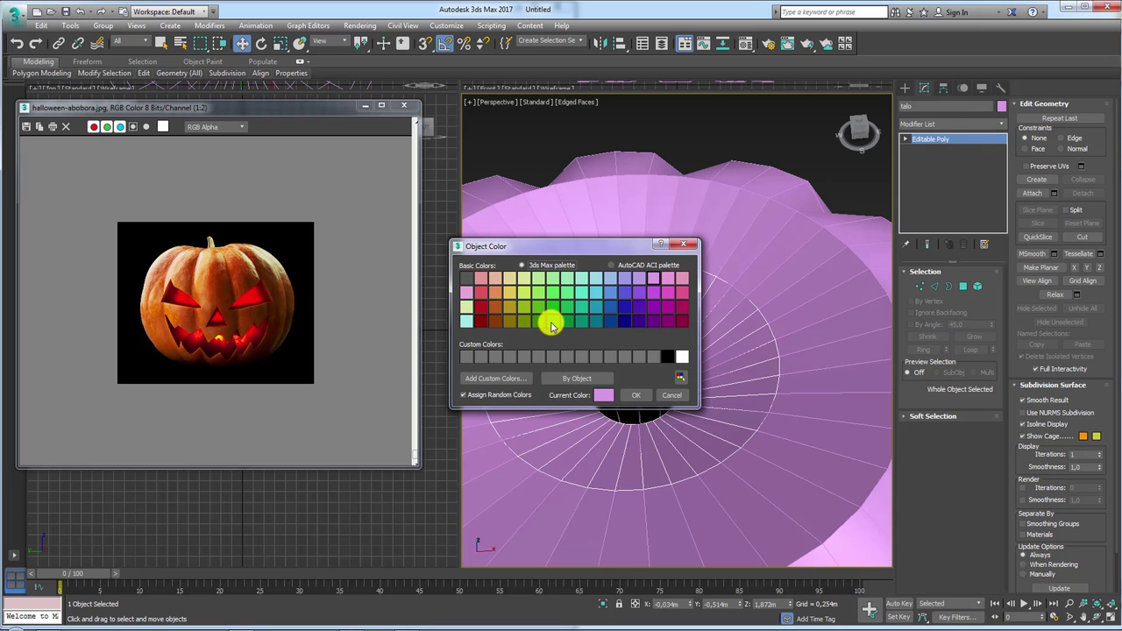
left_click(552, 325)
left_click(635, 395)
mouse_move(699, 374)
middle_mouse_down("alt")
mouse_move(708, 408)
mouse_move(757, 374)
middle_mouse_up("alt")
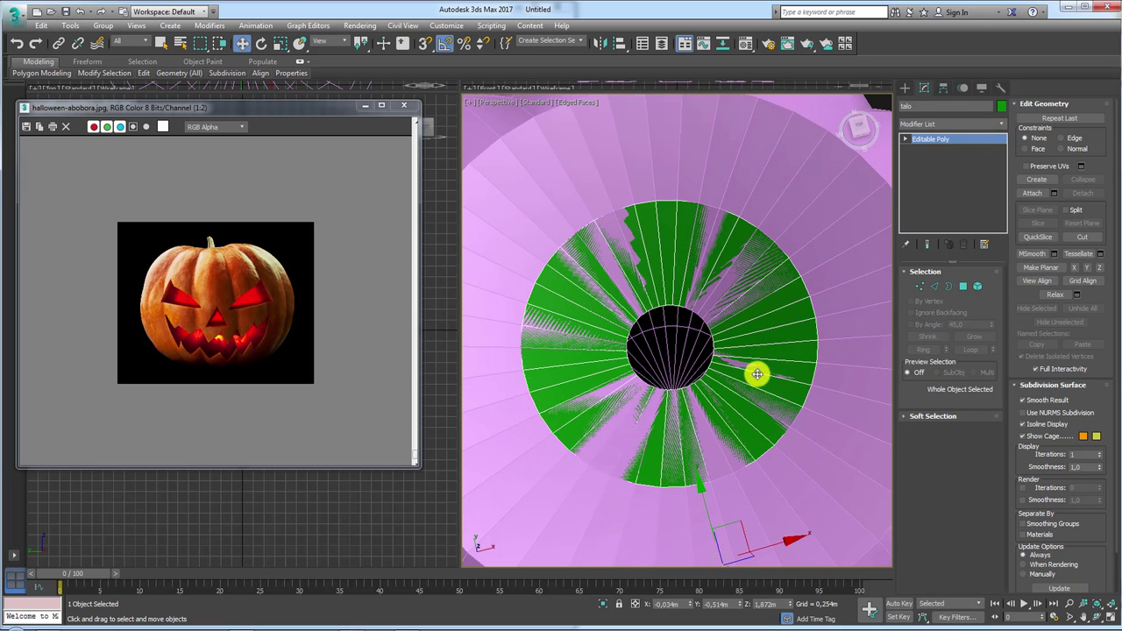
left_click(949, 287)
left_click(712, 343)
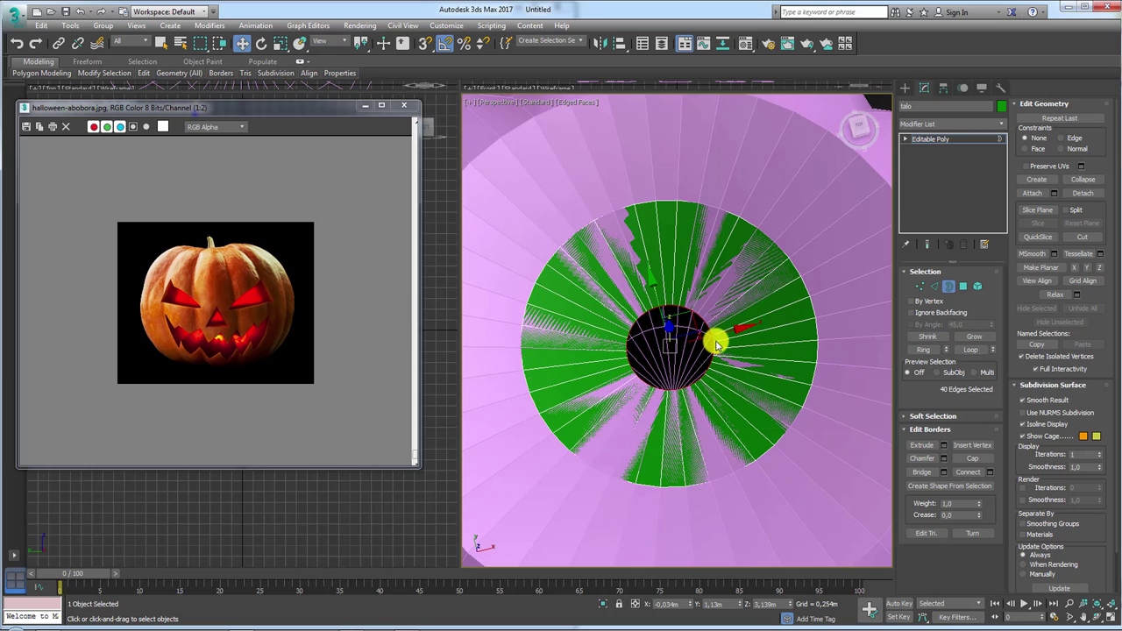
Step: Raise the green stem's inner hole border upward
middle_click_drag(709, 378, 674, 289, "alt")
mouse_move(666, 289)
left_mouse_down()
mouse_move(671, 201)
mouse_move(694, 257)
left_mouse_up()
middle_click_drag(694, 258, 701, 303, "alt")
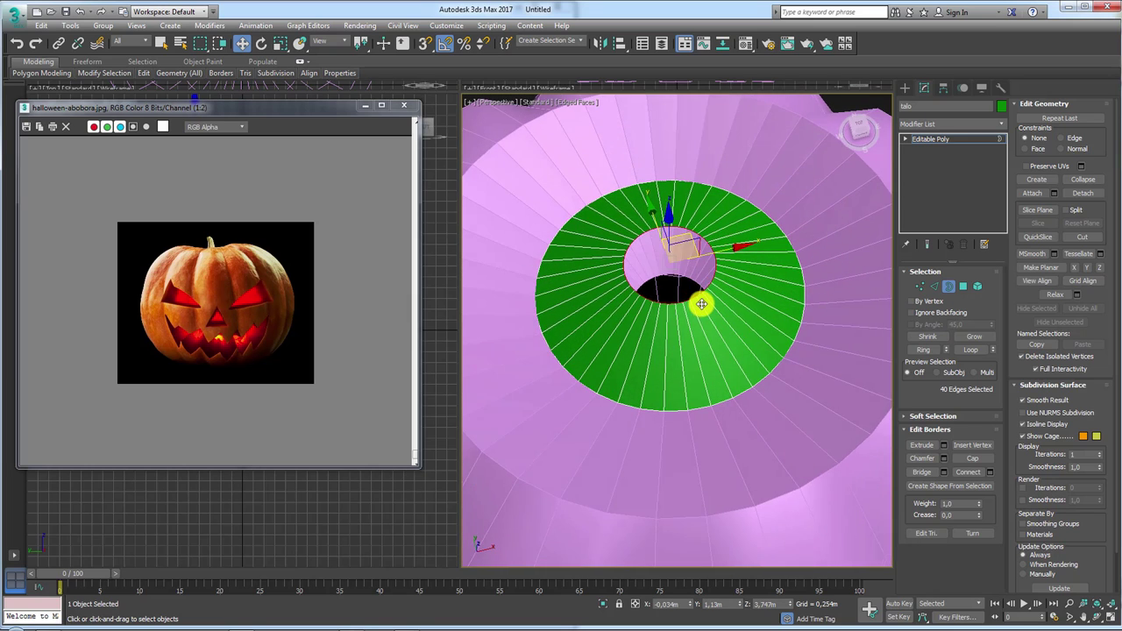
Step: Select spaced edges on the green ring and extend them around it with Ring
left_click(933, 288)
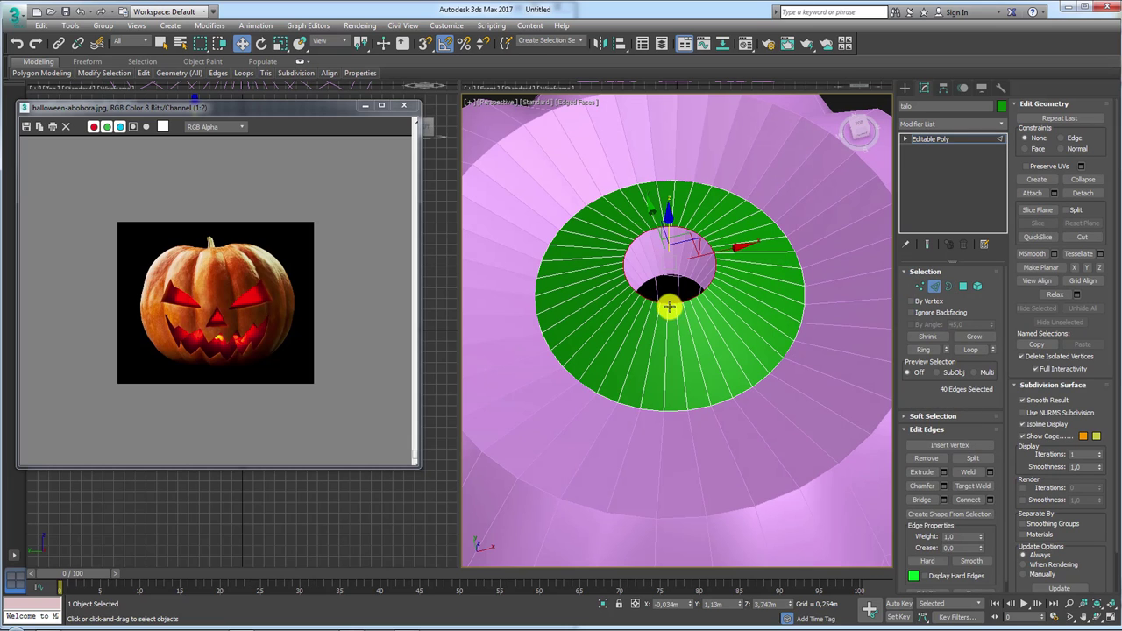
left_click(676, 406)
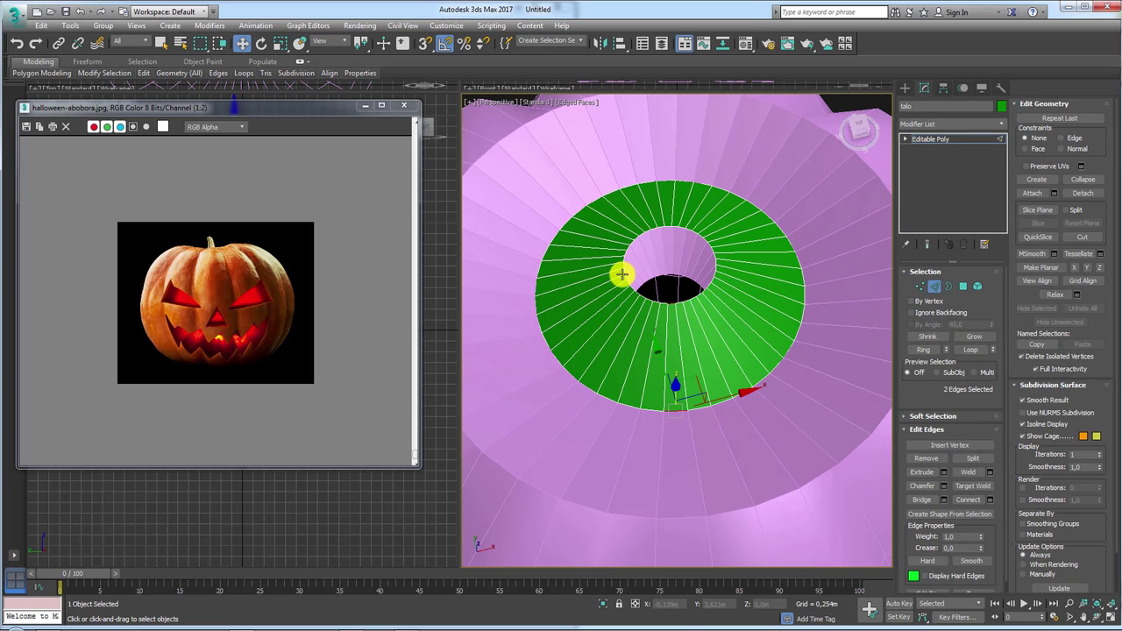
scroll(625, 251, "up", 2)
left_click(693, 343)
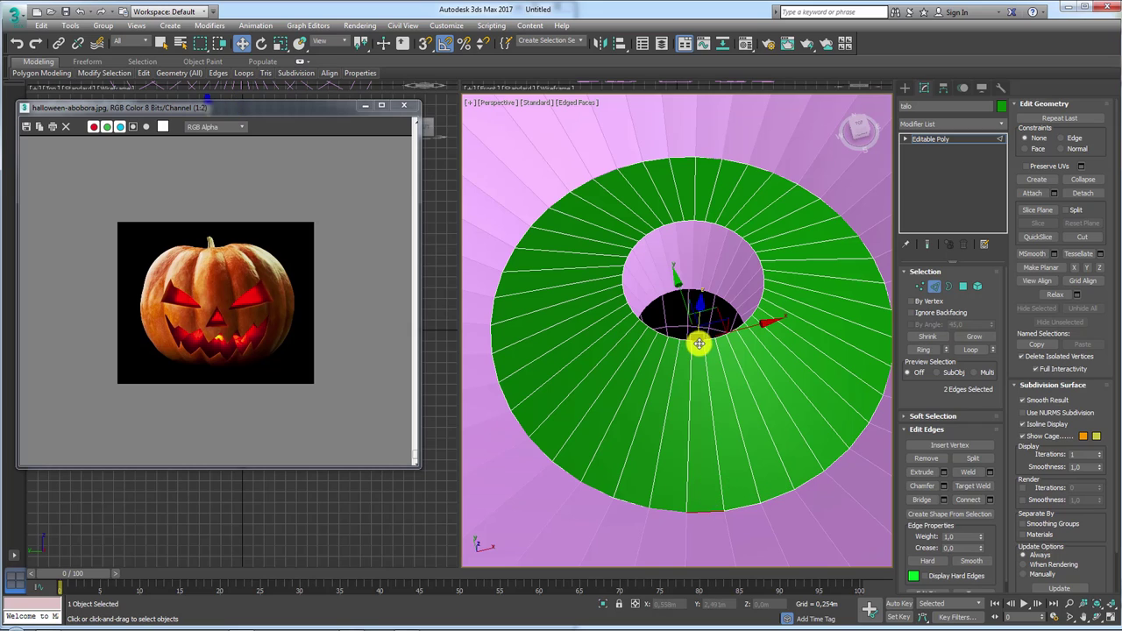
left_click(618, 280)
left_click(703, 234, "ctrl")
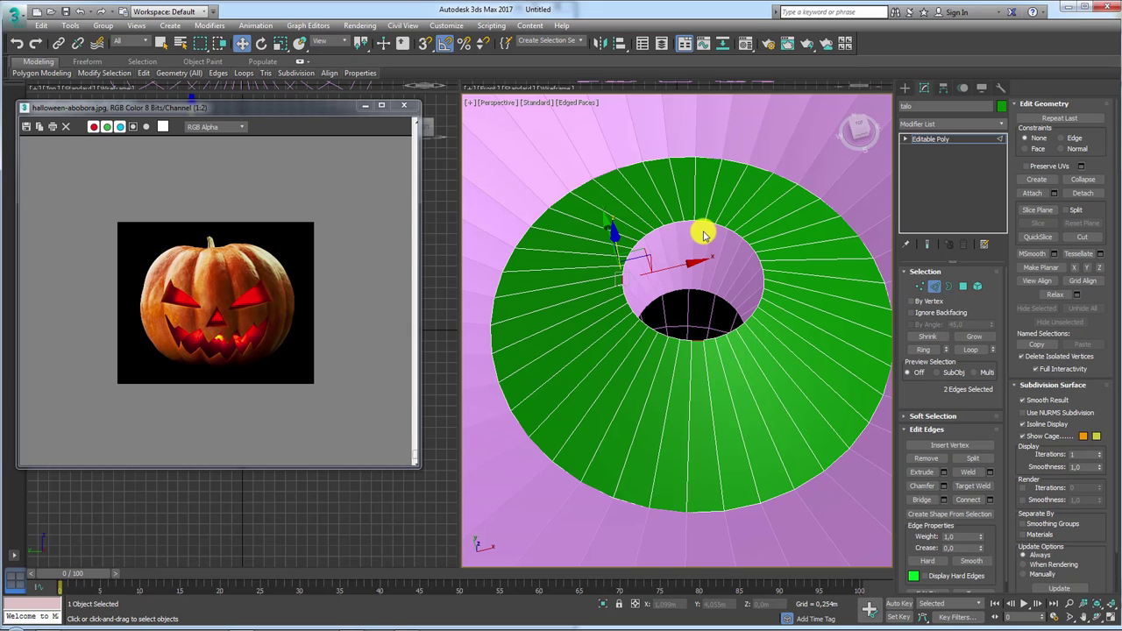
left_click(688, 223, "ctrl")
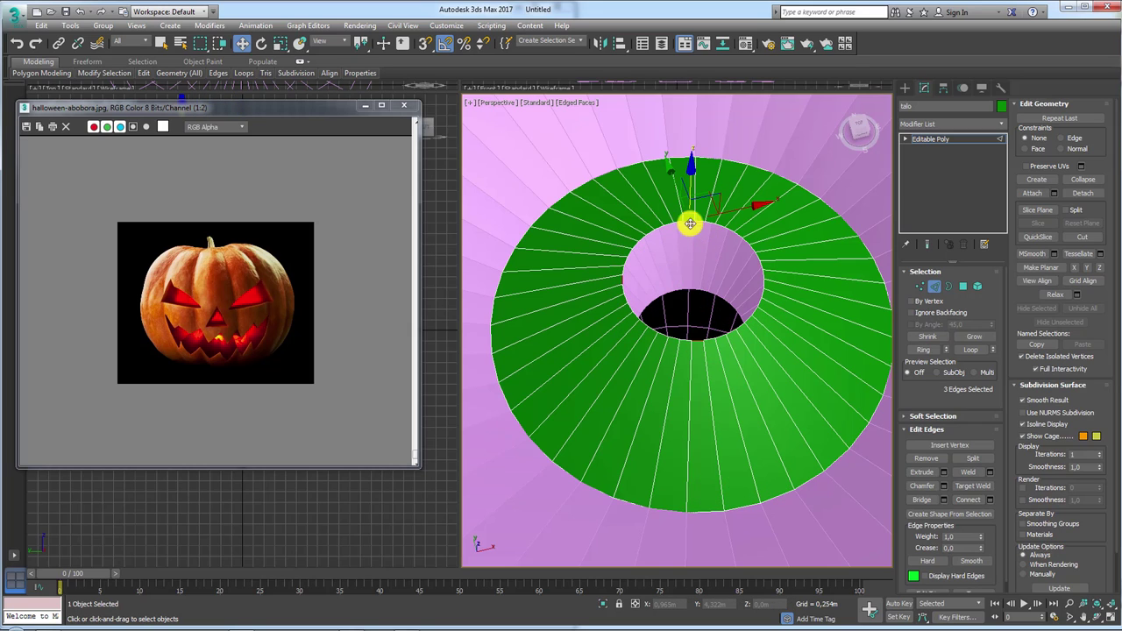
left_click(759, 267, "ctrl")
scroll(757, 293, "down", 5)
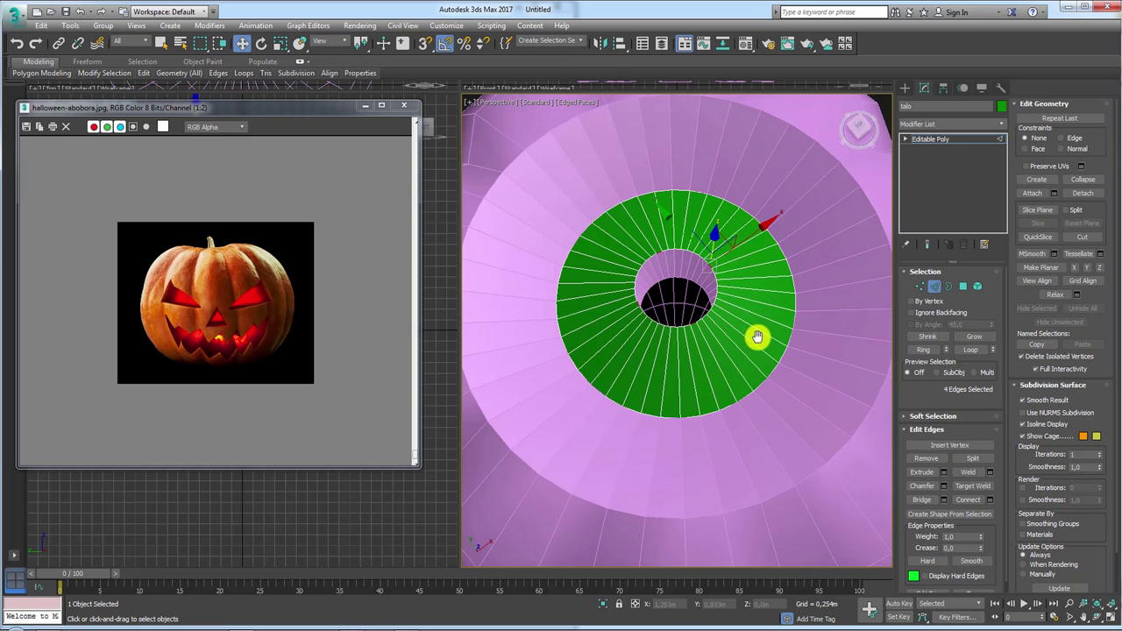
left_click(924, 351)
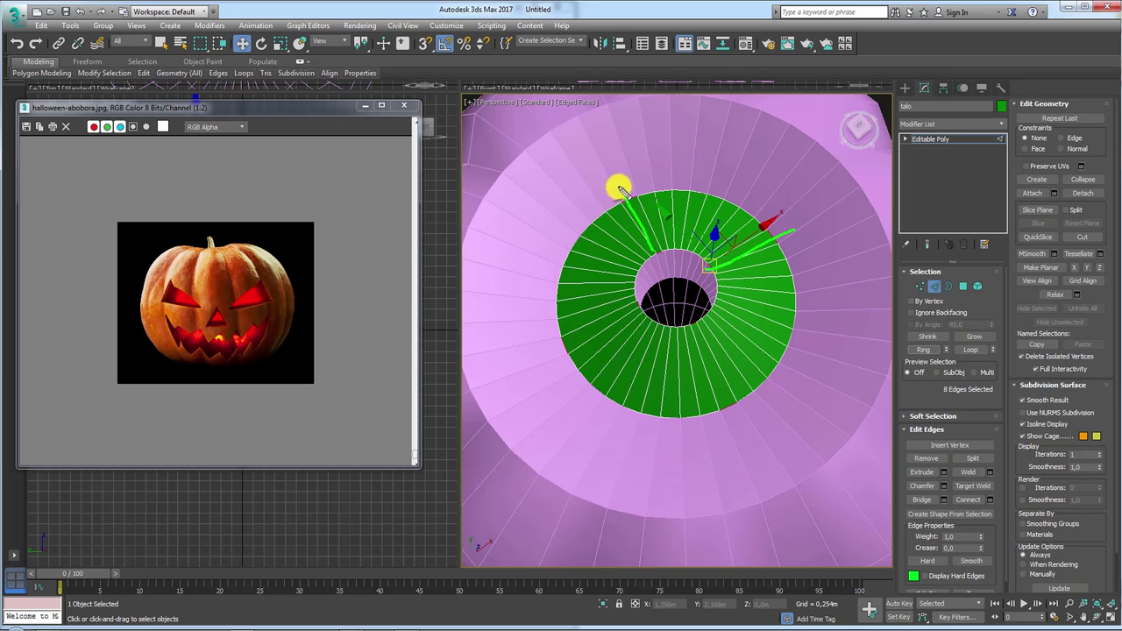
left_click(617, 188, "ctrl")
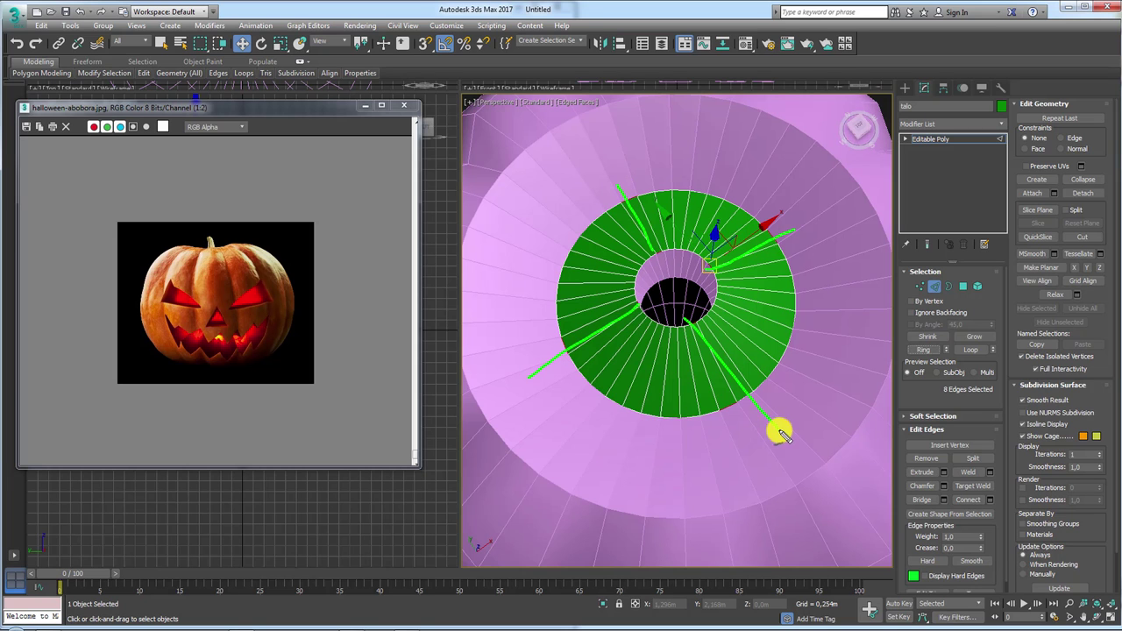
mouse_move(886, 313)
middle_mouse_down("alt")
mouse_move(815, 302)
mouse_move(942, 392)
middle_mouse_up("alt")
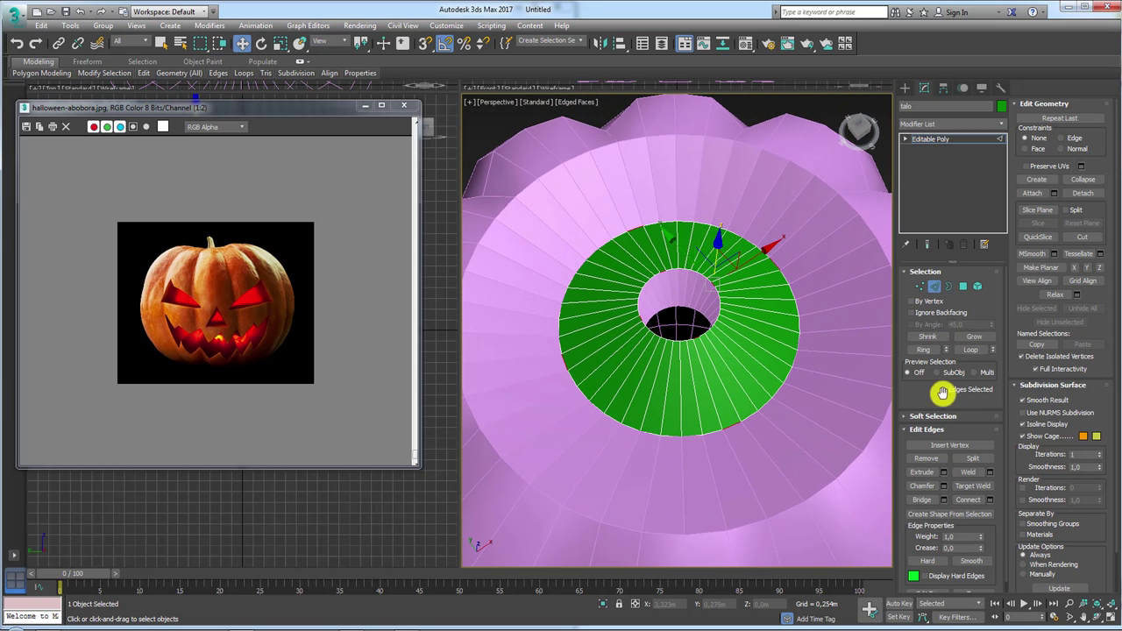
Step: Enable Soft Selection with Falloff 0.391m and scale the selected edges to make the rim wavy
left_click(918, 416)
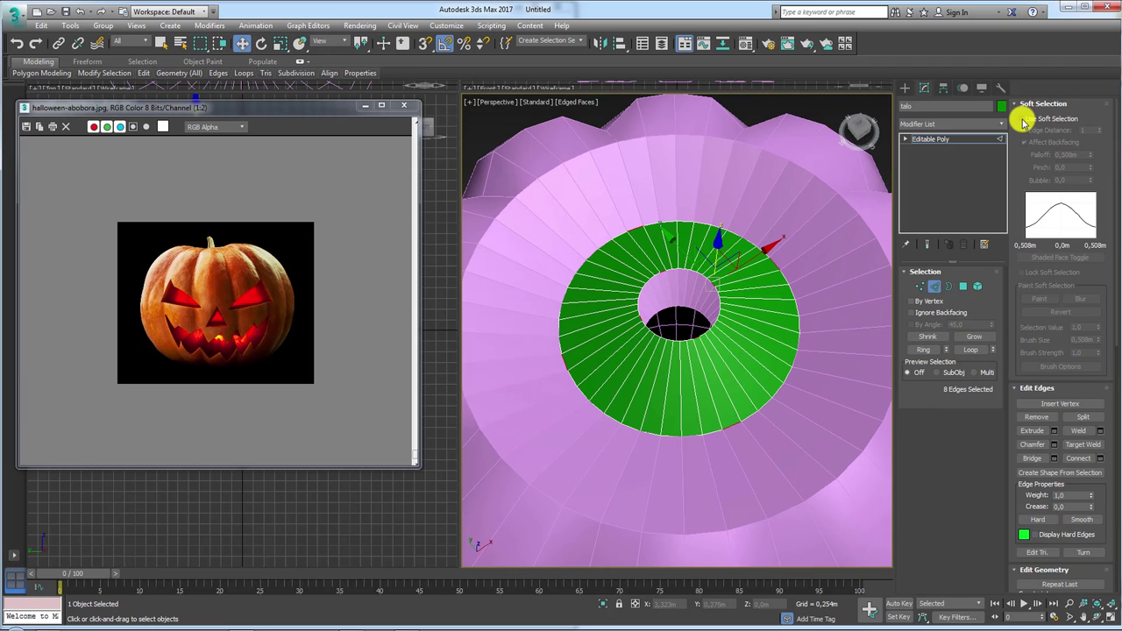
left_click(1021, 118)
middle_click_drag(713, 307, 1037, 178, "alt")
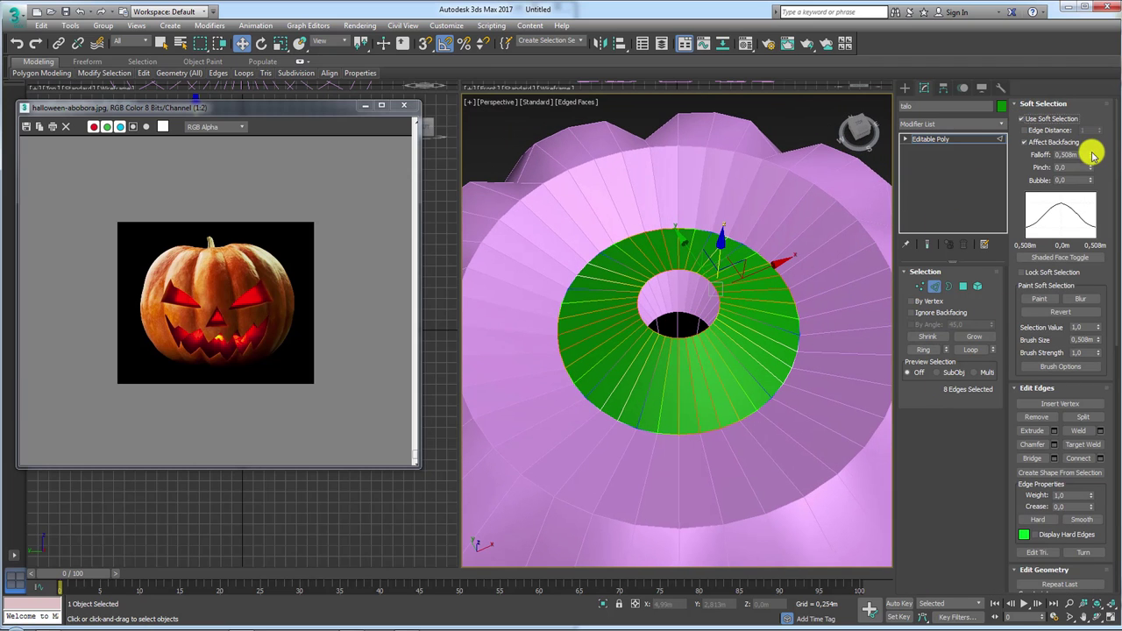
left_click_drag(1092, 154, 1091, 162)
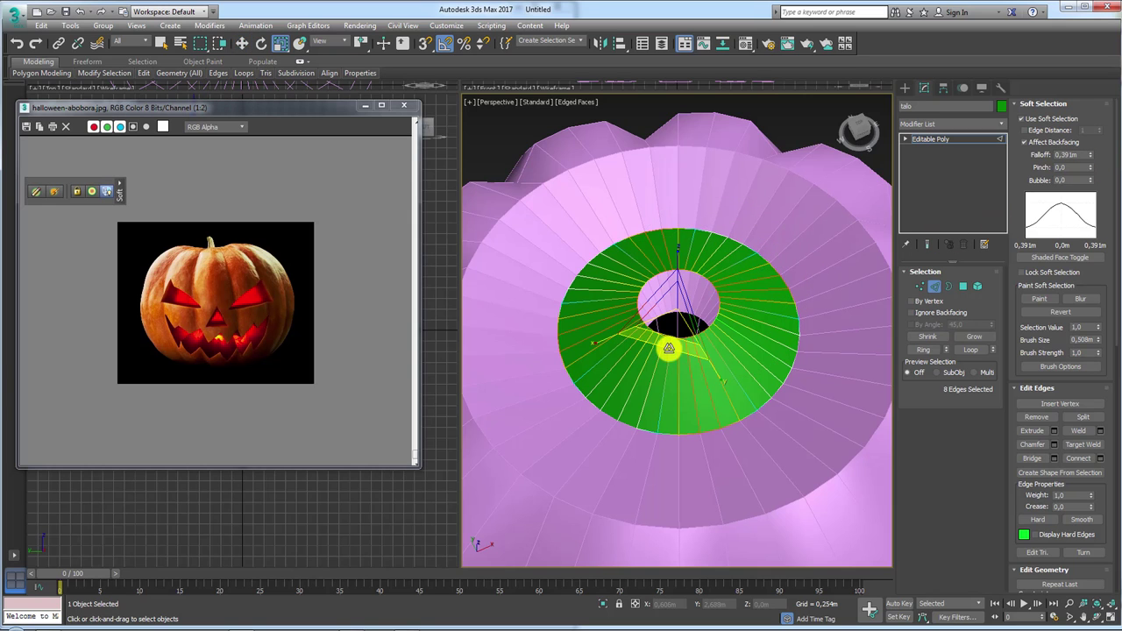
left_click_drag(667, 348, 691, 333)
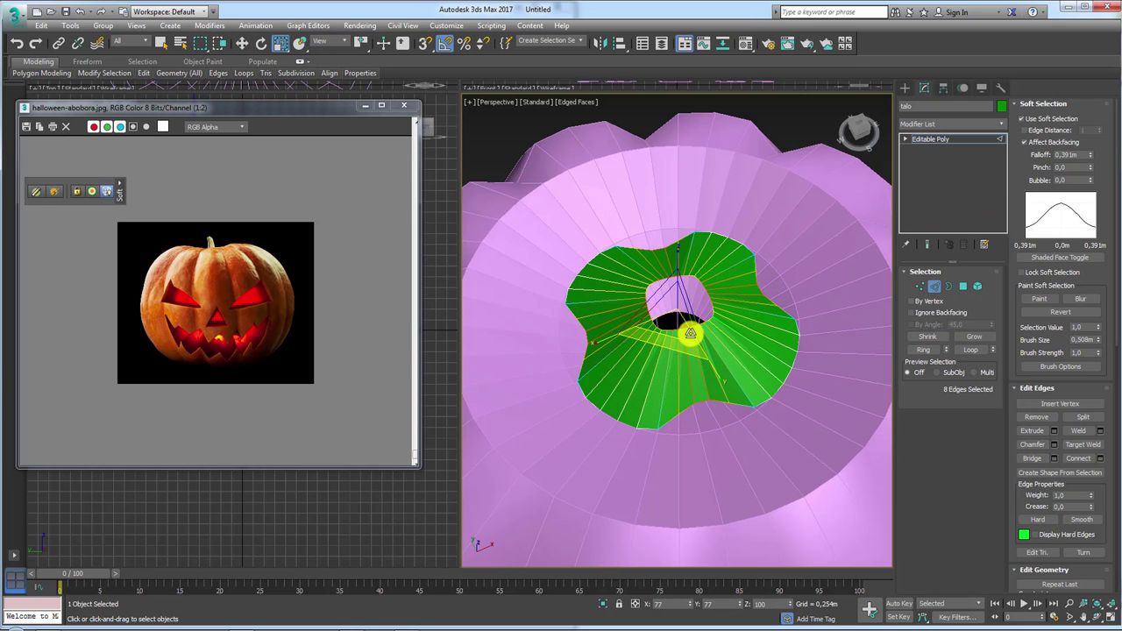
left_click(405, 624)
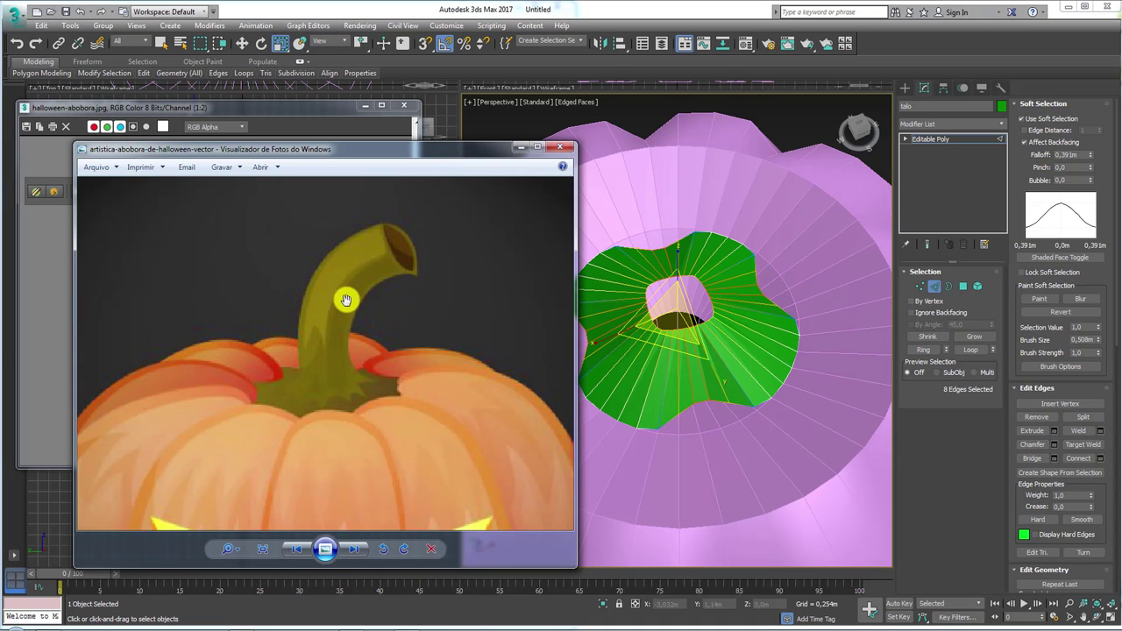
left_click(519, 147)
mouse_move(669, 265)
middle_mouse_down("alt")
mouse_move(671, 295)
mouse_move(701, 307)
mouse_move(728, 369)
middle_mouse_up("alt")
scroll(701, 307, "up", 2)
scroll(701, 315, "down", 5)
middle_click_drag(783, 345, 771, 290, "alt")
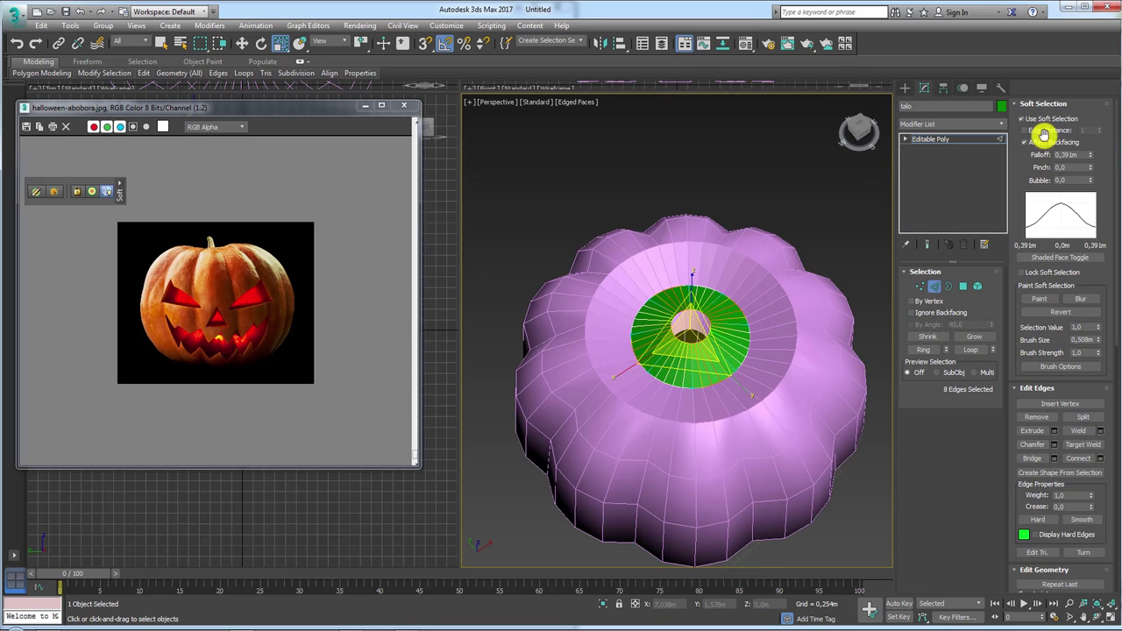
Step: With Soft Selection off, pick seven spaced edges on the green ring and extend them with Ring
left_click(1022, 119)
scroll(733, 397, "up", 3)
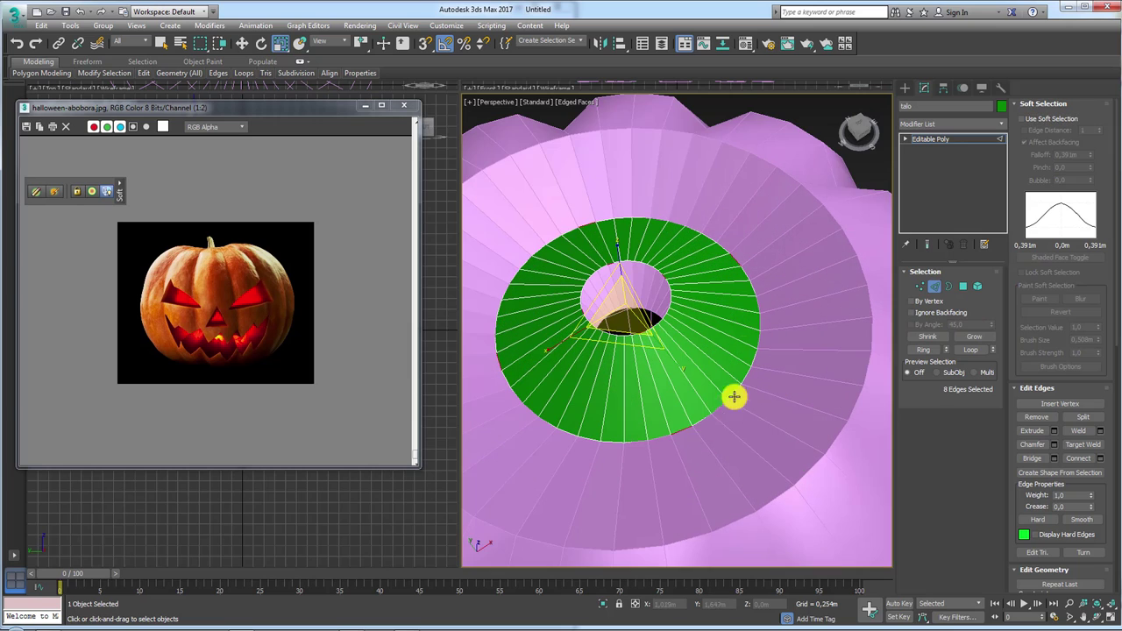
left_click(682, 433)
left_click(680, 429)
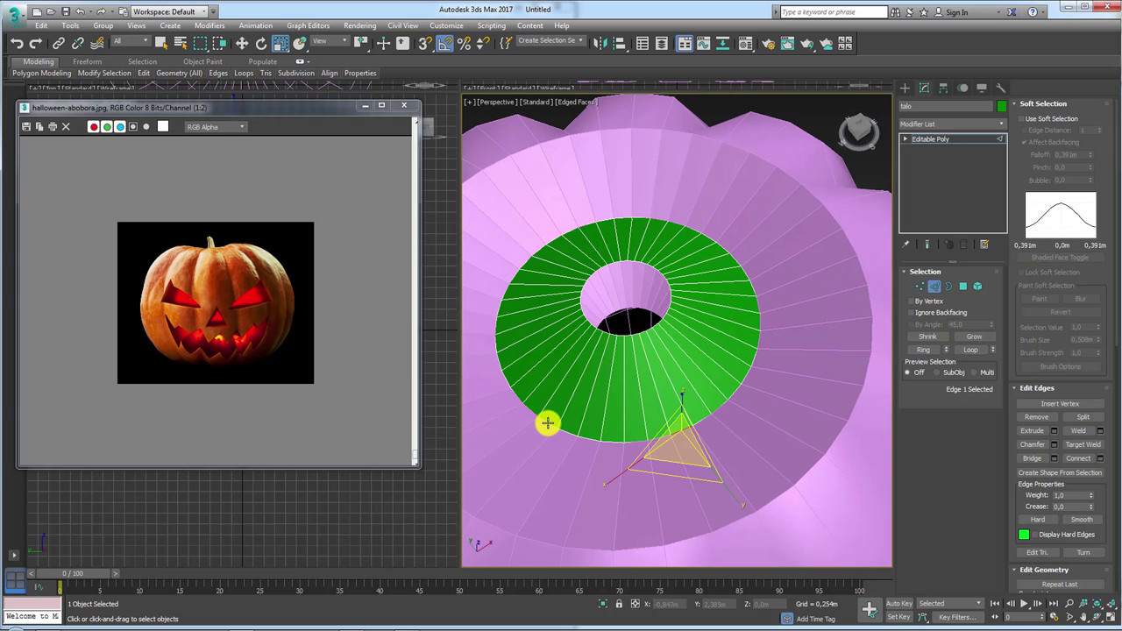
left_click(547, 423, "ctrl")
left_click(495, 342, "ctrl")
left_click(539, 250, "ctrl")
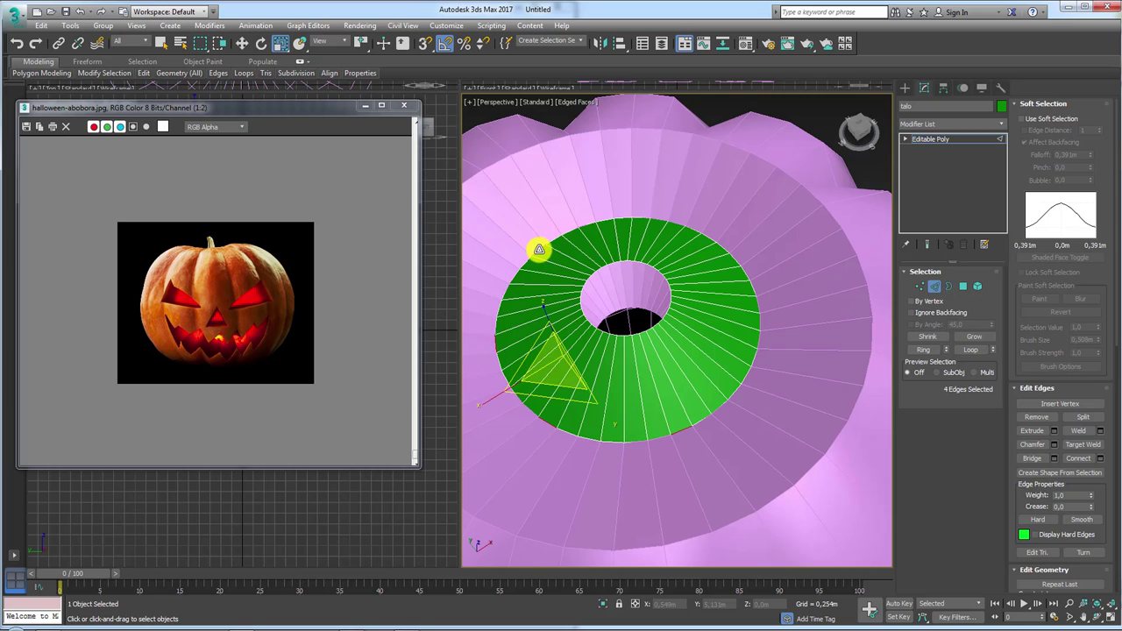
left_click(647, 220, "ctrl")
left_click(726, 251, "ctrl")
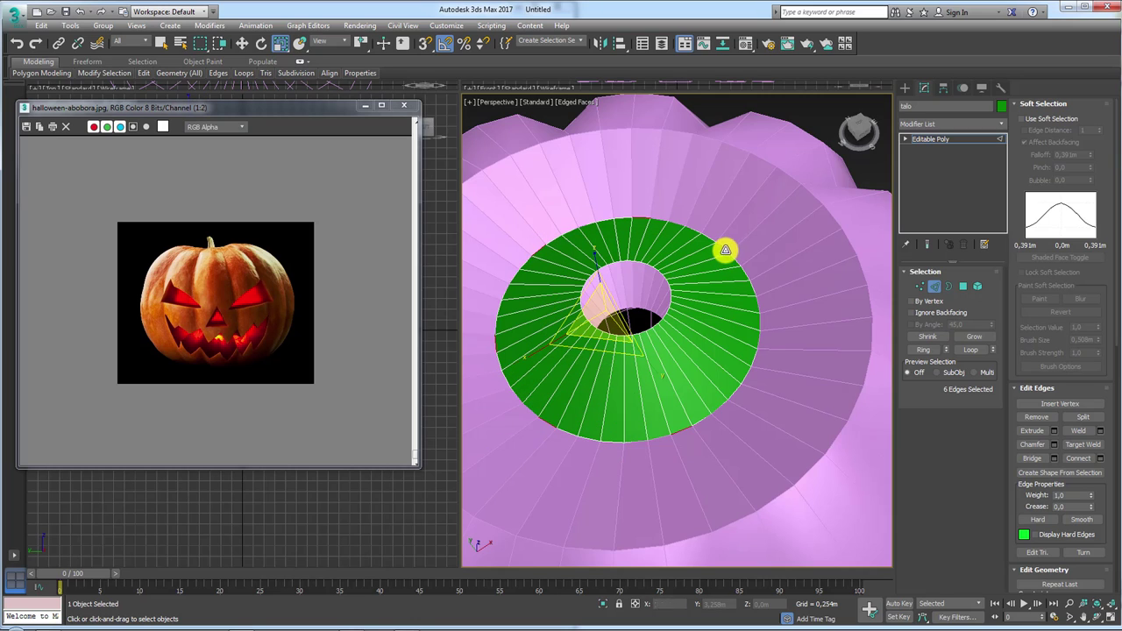
left_click(753, 359, "ctrl")
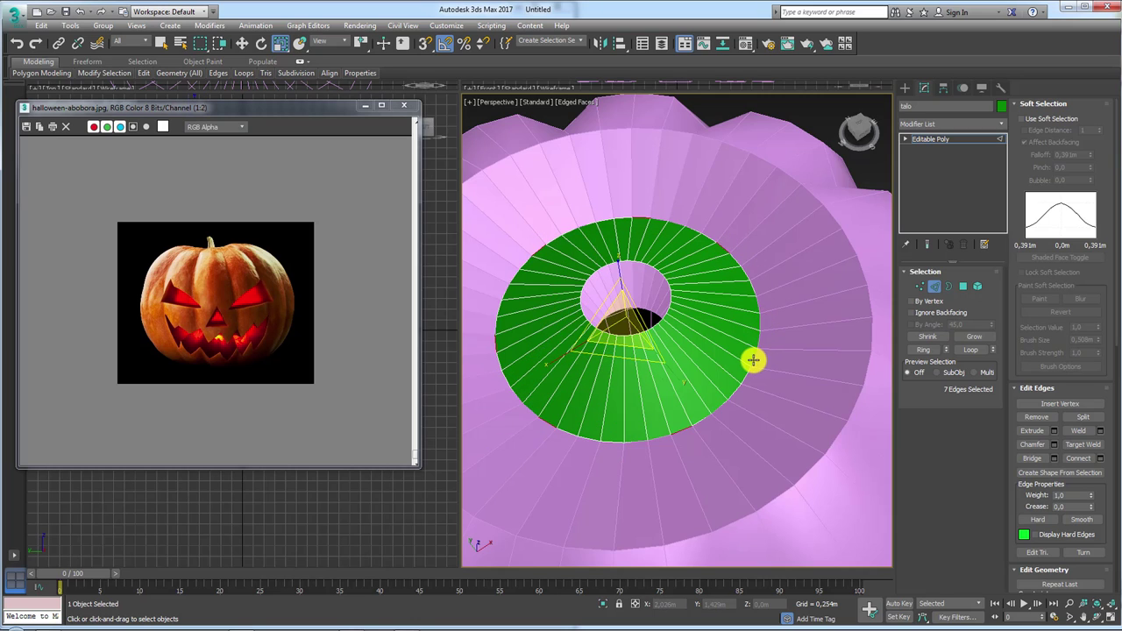
left_click(928, 348)
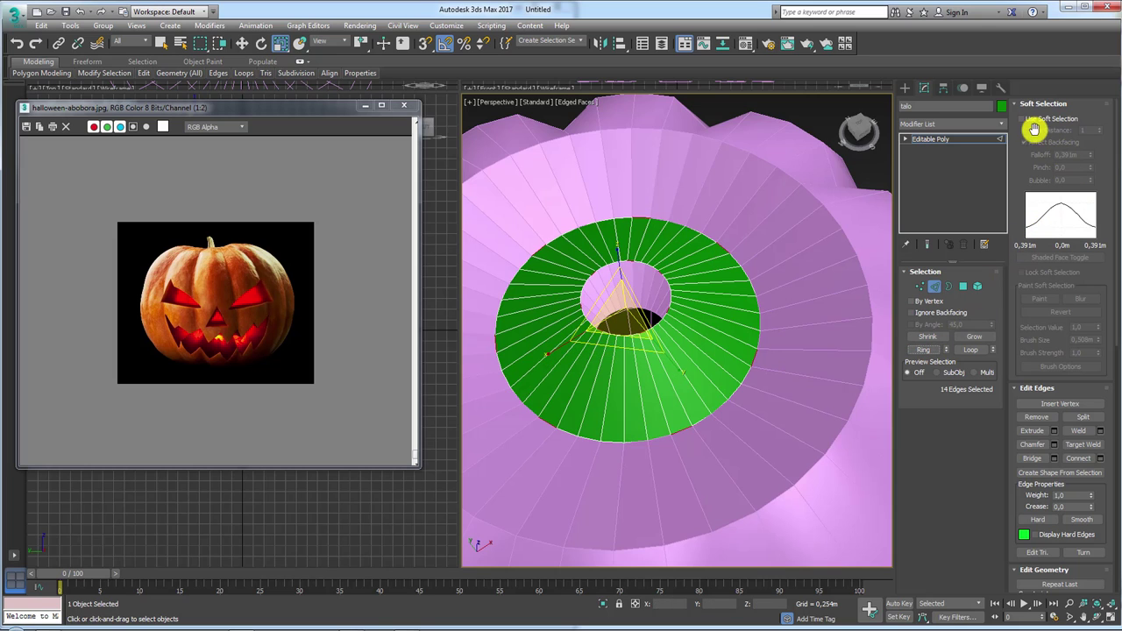
Step: Scale the edges with Soft Selection into a pointed star, then switch Soft Selection off and collapse it
left_click(1036, 123)
left_click_drag(636, 374, 627, 332)
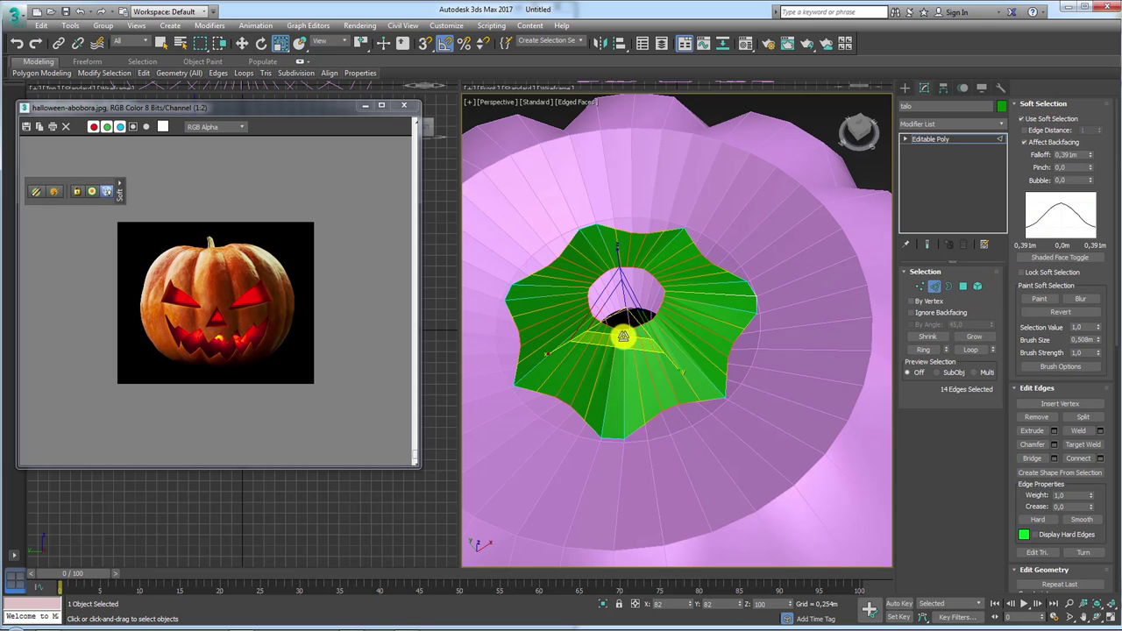
mouse_move(634, 350)
middle_mouse_down("alt")
mouse_move(643, 426)
mouse_move(637, 354)
mouse_move(763, 393)
mouse_move(745, 317)
middle_mouse_up("alt")
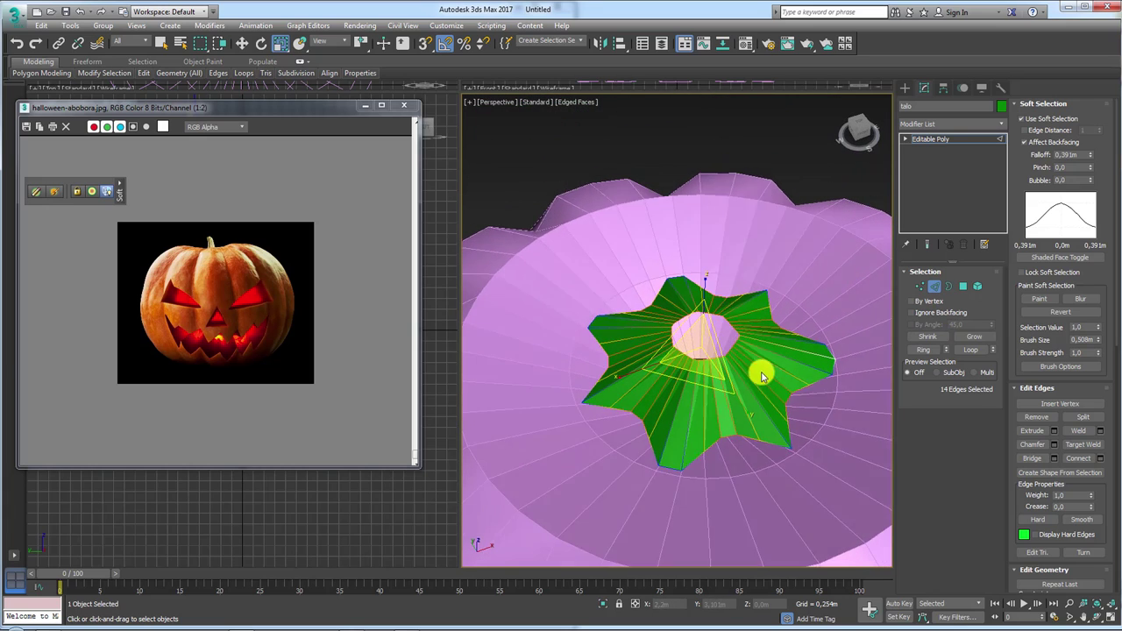
left_click(726, 350)
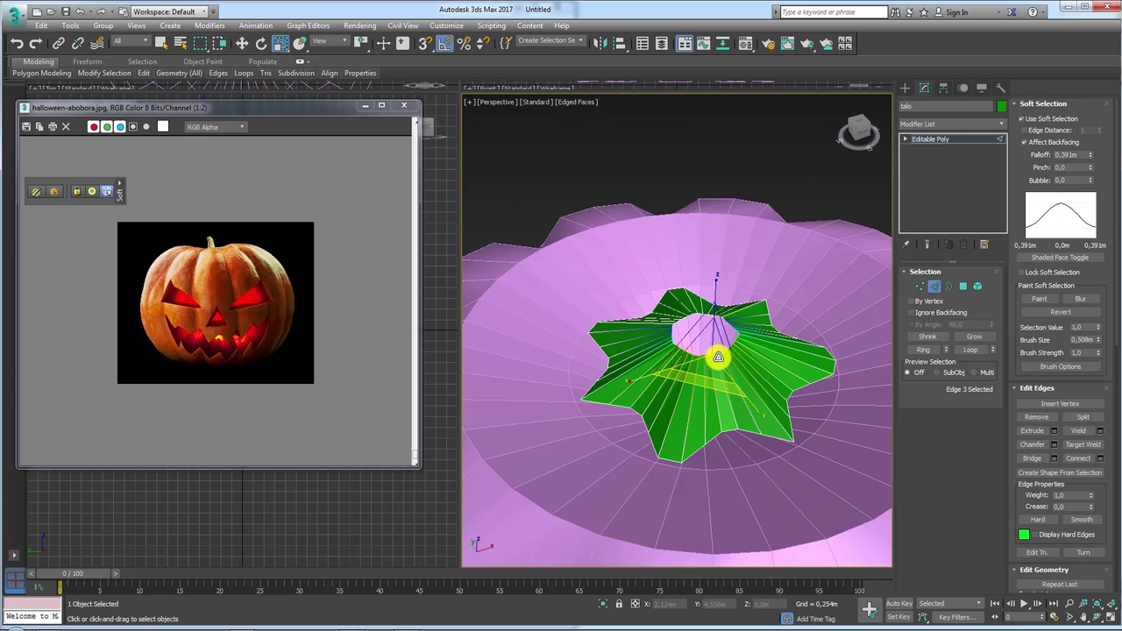
left_click(1023, 118)
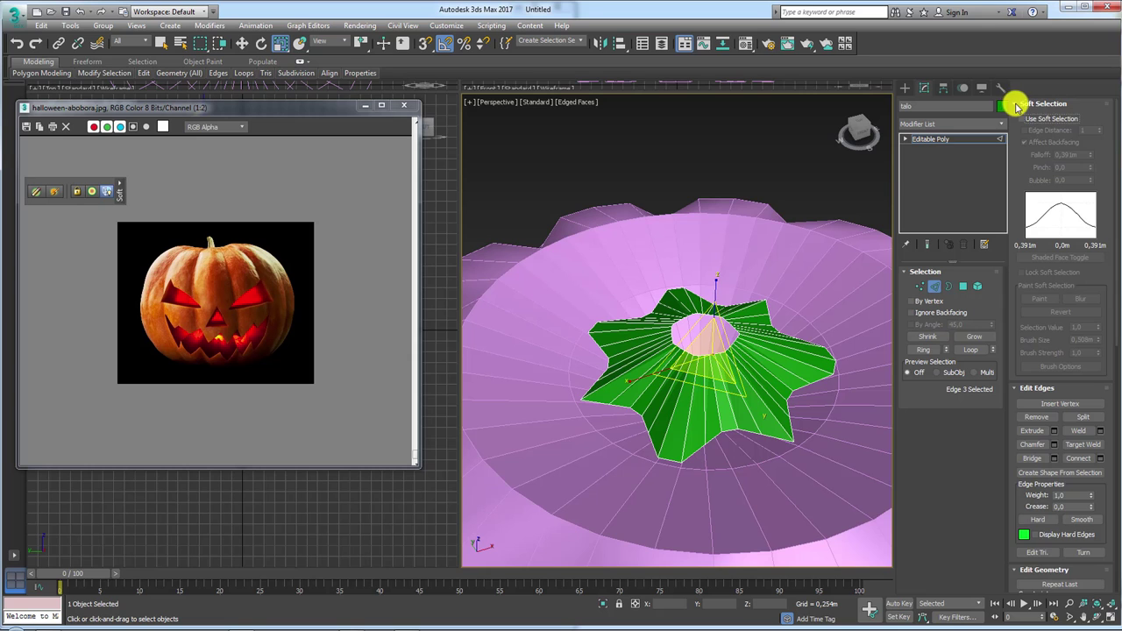
left_click(1017, 105)
Step: Select the star's central hole border and Shift-move it up in Z to extrude stem walls
left_click(948, 285)
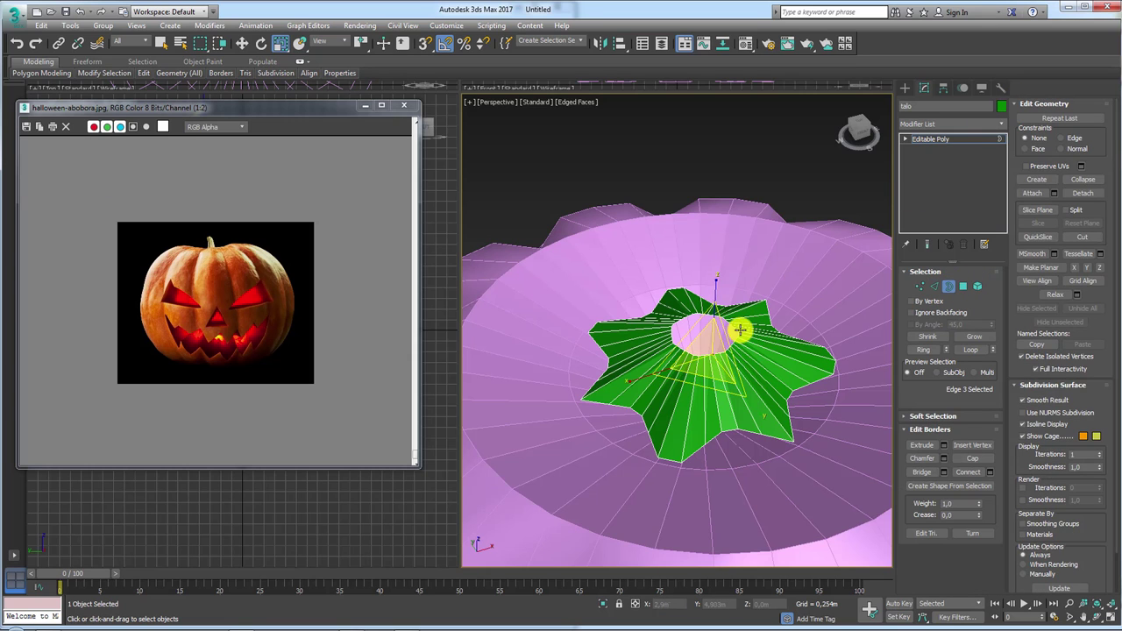
left_click(739, 331)
mouse_move(739, 333)
middle_mouse_down("alt")
mouse_move(731, 306)
mouse_move(731, 325)
middle_mouse_up("alt")
key("w")
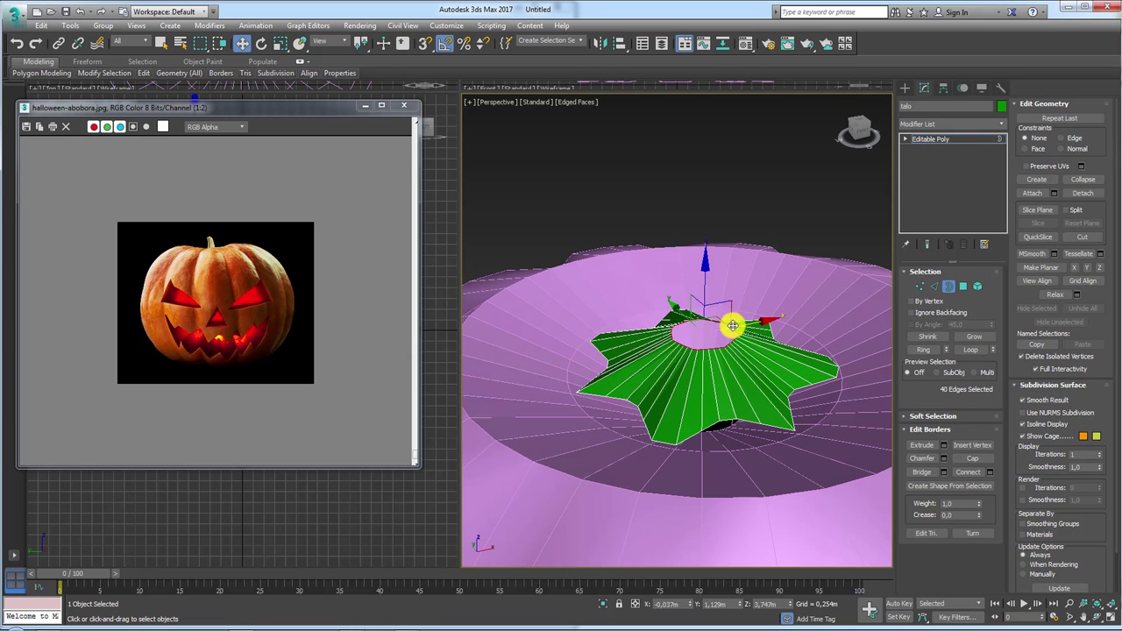
left_click_drag(703, 275, 731, 243, "shift")
Step: In Front view, move, rotate and scale the stem's top border to bend it sideways
key("e")
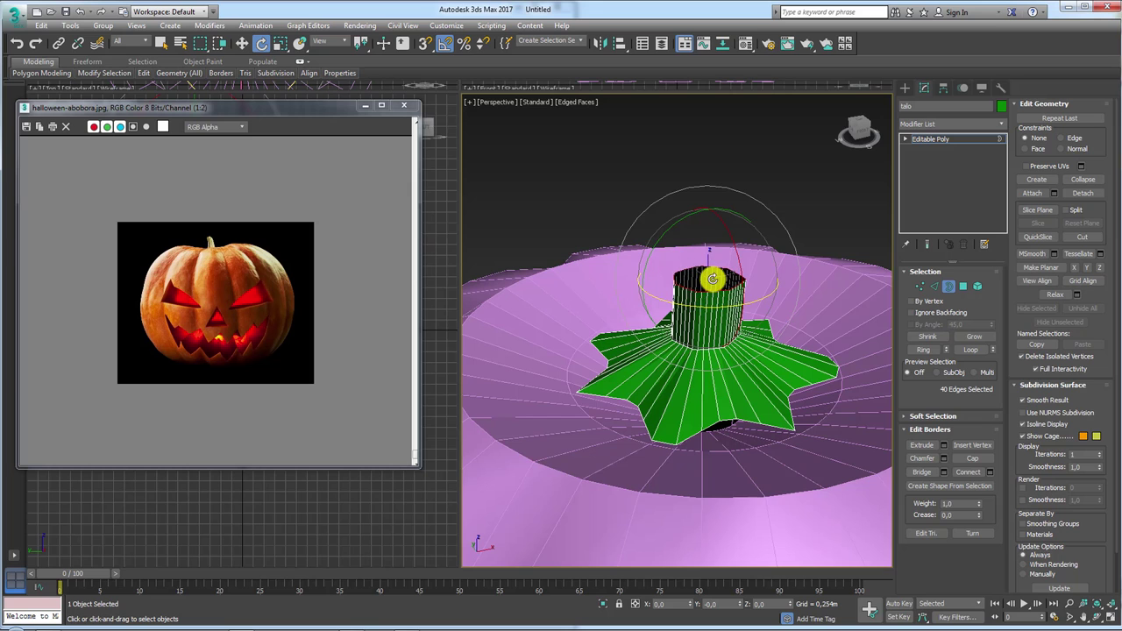
key("r")
key("f")
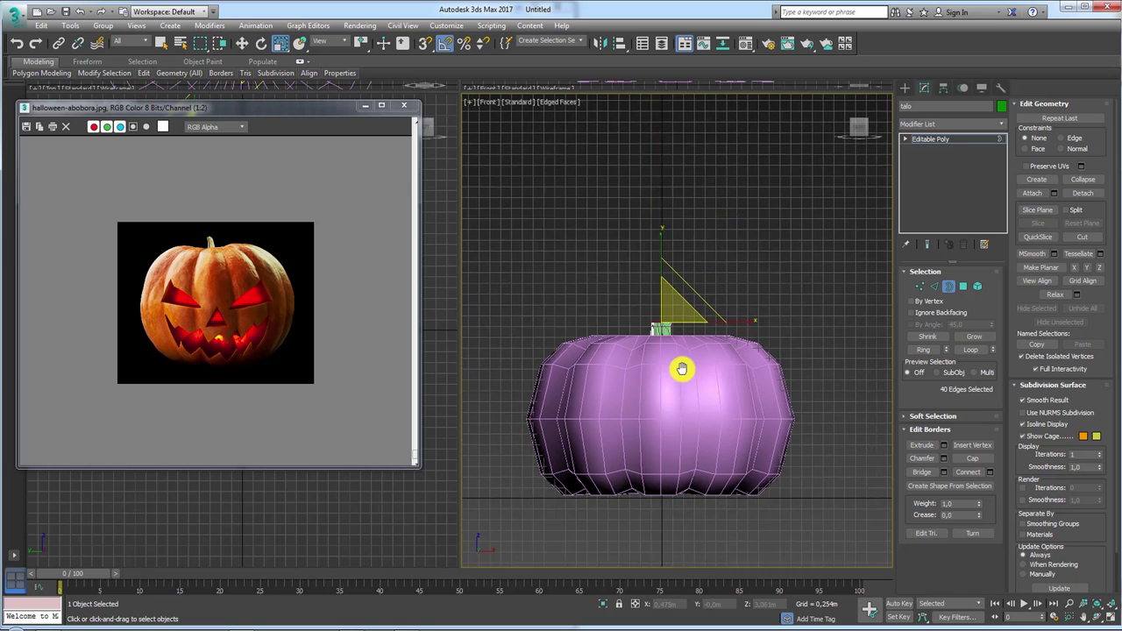
key("e")
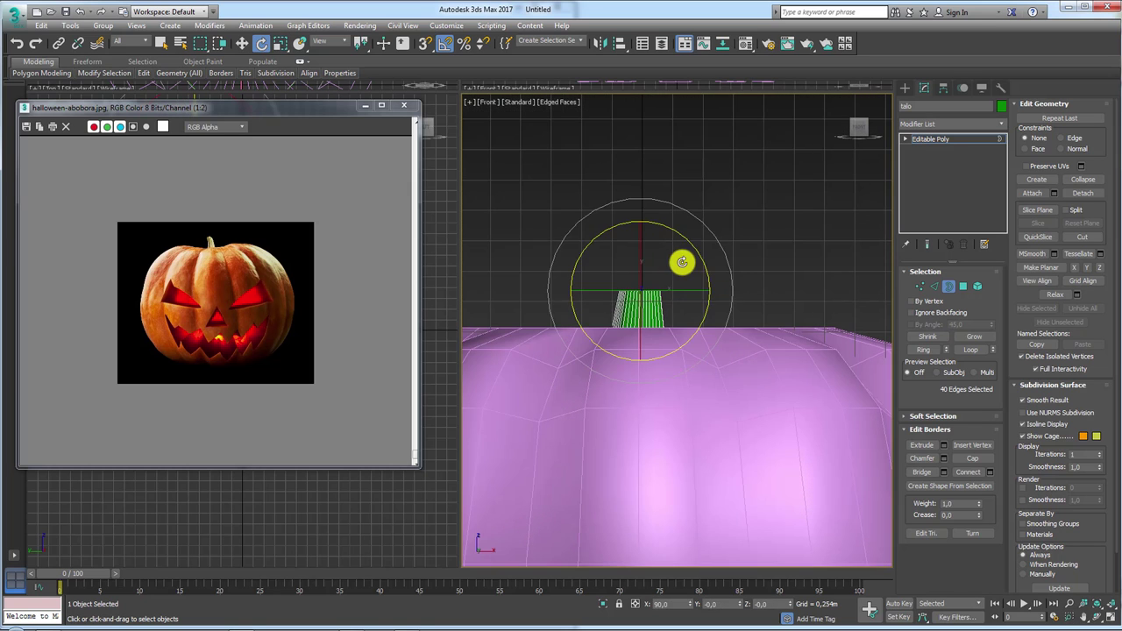
key("w")
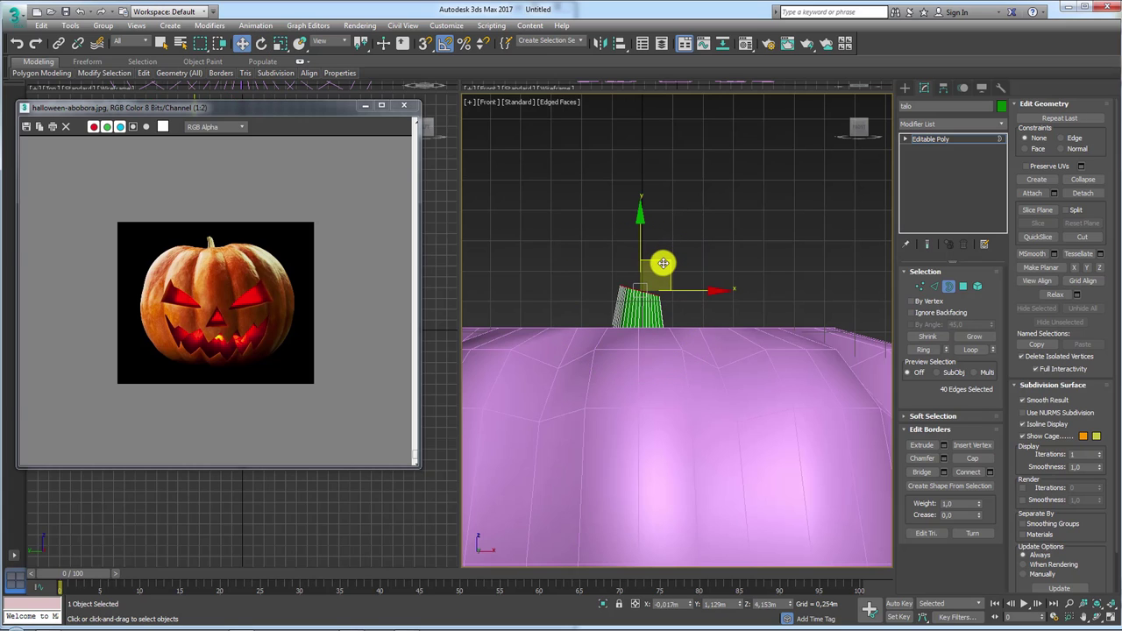
mouse_move(663, 263)
left_mouse_down()
mouse_move(681, 230)
mouse_move(673, 254)
left_mouse_up()
key("r")
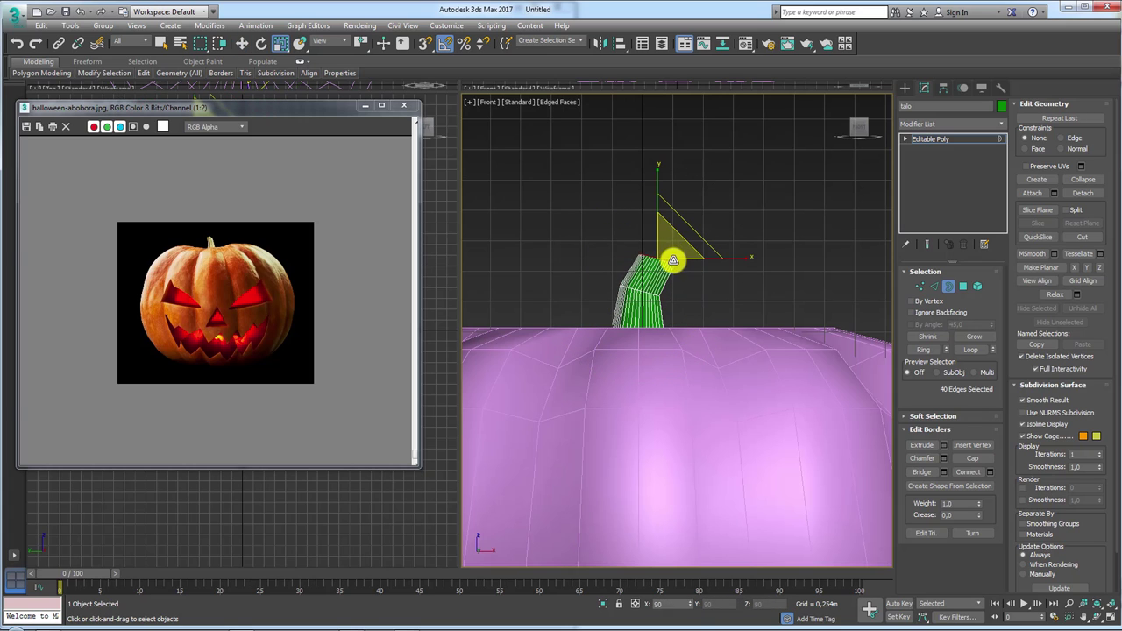
key("e")
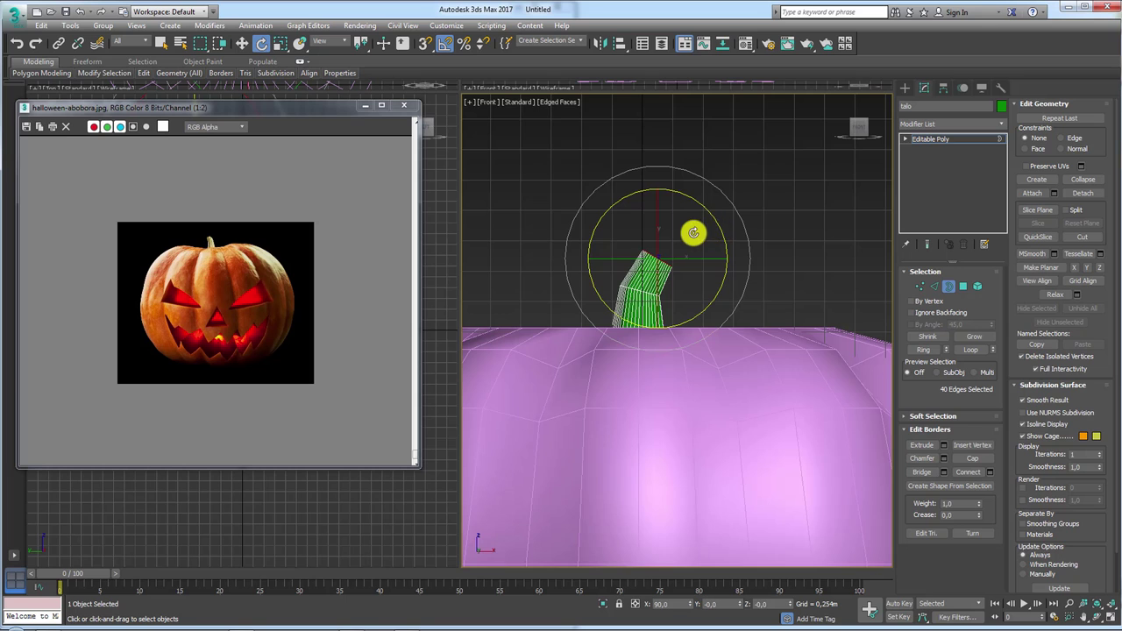
scroll(693, 233, "up", 3)
key("w")
key("e")
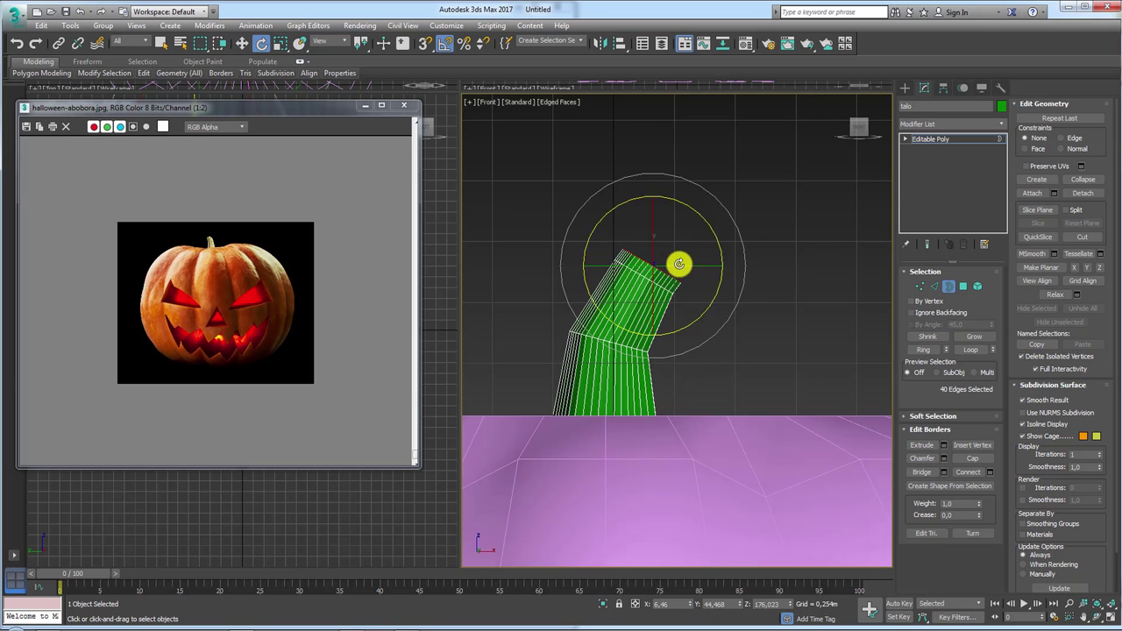
key("r")
key("p")
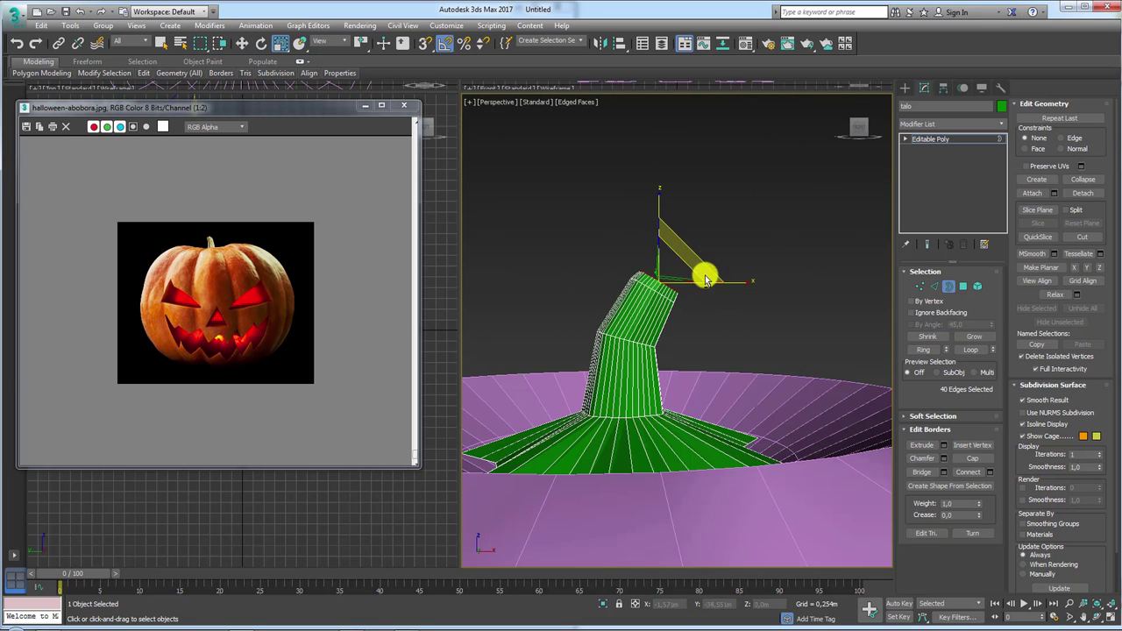
mouse_move(706, 275)
middle_mouse_down("alt")
mouse_move(643, 300)
mouse_move(664, 334)
middle_mouse_up("alt")
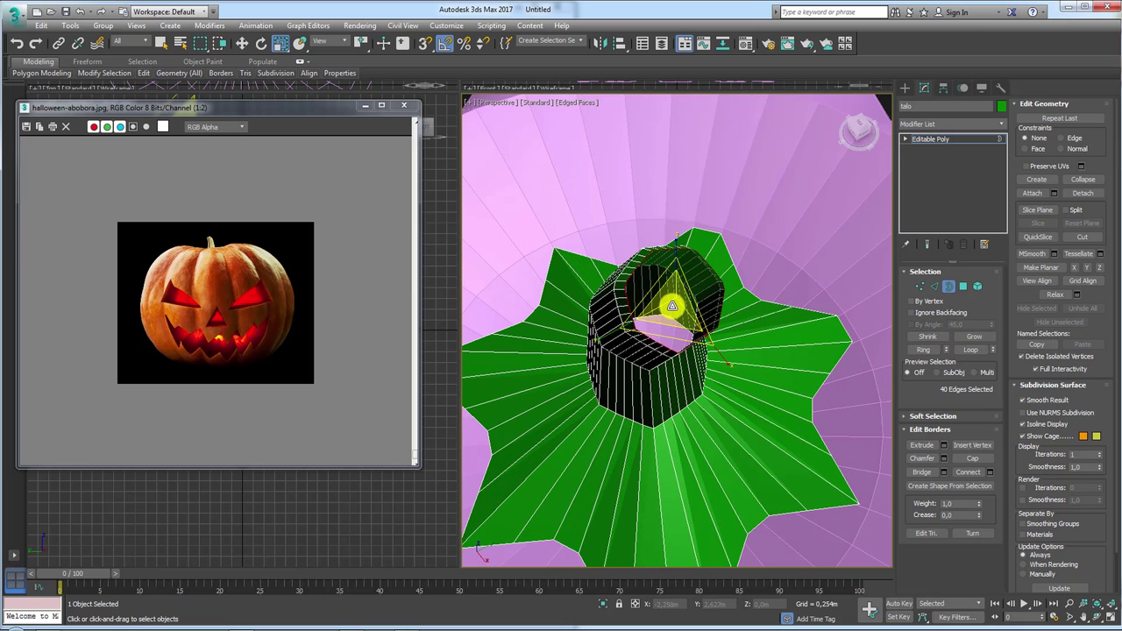
Step: Shift-scale the stem's top border inward and collapse it to close the top
left_click_drag(672, 306, 673, 380, "shift")
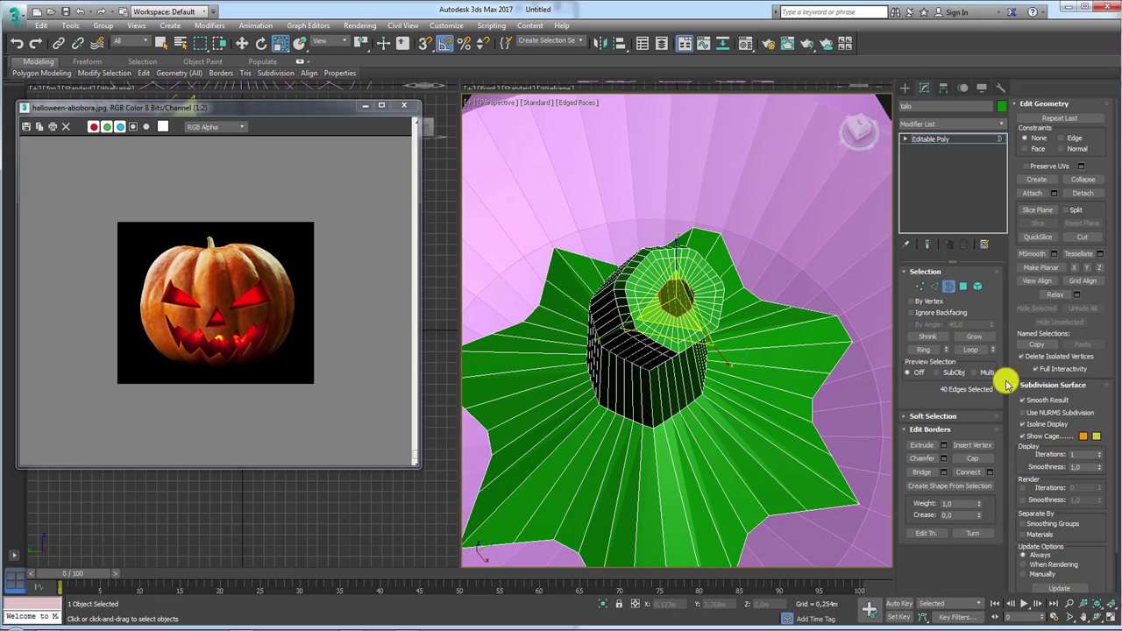
left_click(1083, 180)
scroll(713, 356, "down", 5)
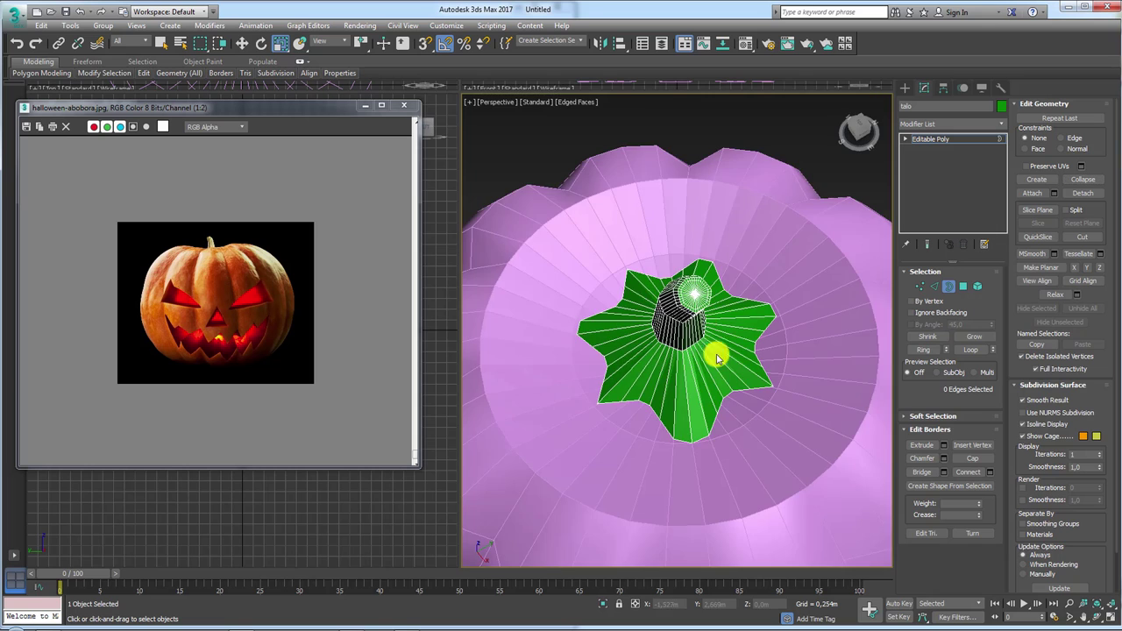
middle_click_drag(714, 356, 786, 445, "alt")
Step: With the stem isolated, Shift-move the star's outer border down into a thick rim
left_click_drag(789, 414, 745, 346)
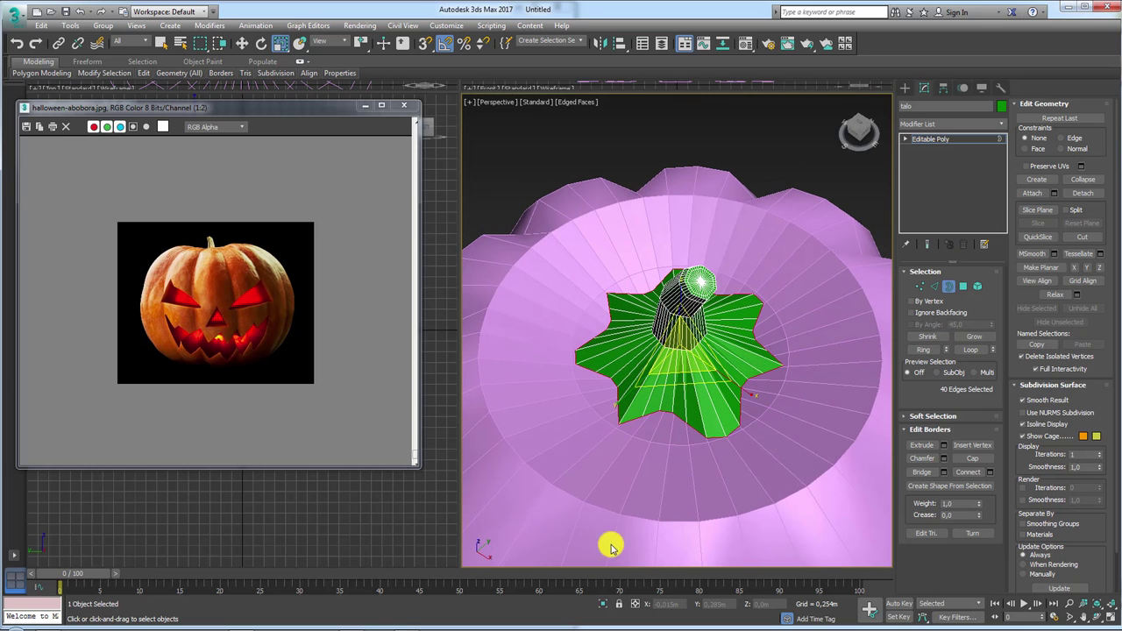
left_click(606, 602)
middle_click_drag(636, 500, 703, 237, "alt")
key("w")
left_click_drag(693, 223, 696, 254, "shift")
scroll(696, 254, "down", 3)
mouse_move(731, 292)
middle_mouse_down("alt")
mouse_move(806, 339)
mouse_move(754, 411)
mouse_move(671, 366)
mouse_move(728, 306)
mouse_move(716, 268)
middle_mouse_up("alt")
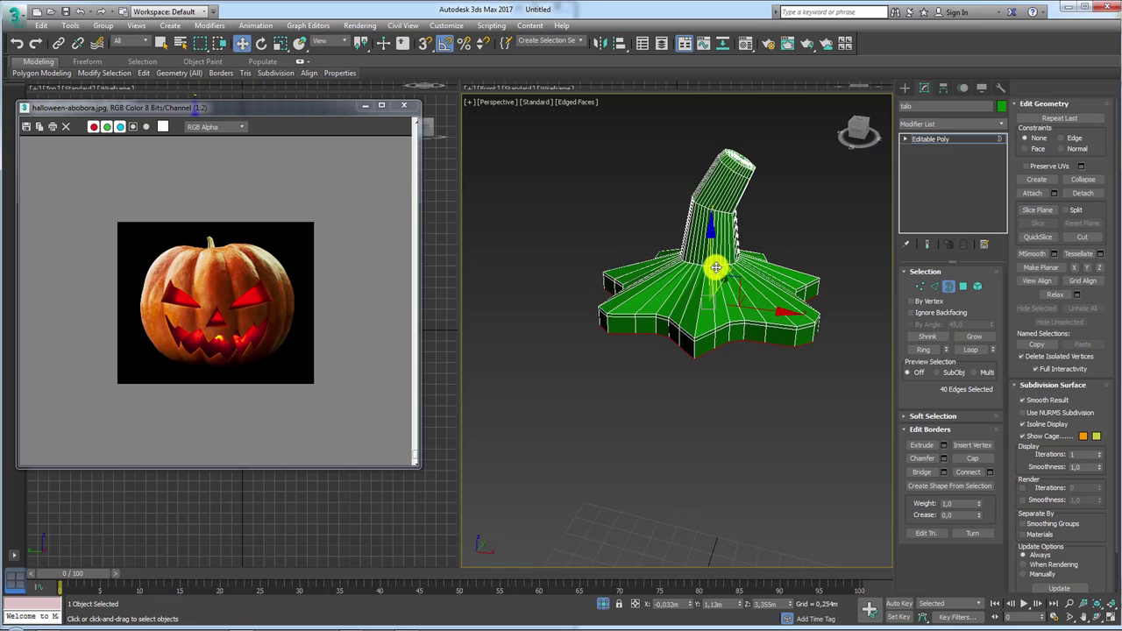
scroll(716, 267, "up", 4)
Step: Chamfer the stem's base edge loop at 0.066m with 2 segments, then leave Edge mode
left_click(933, 286)
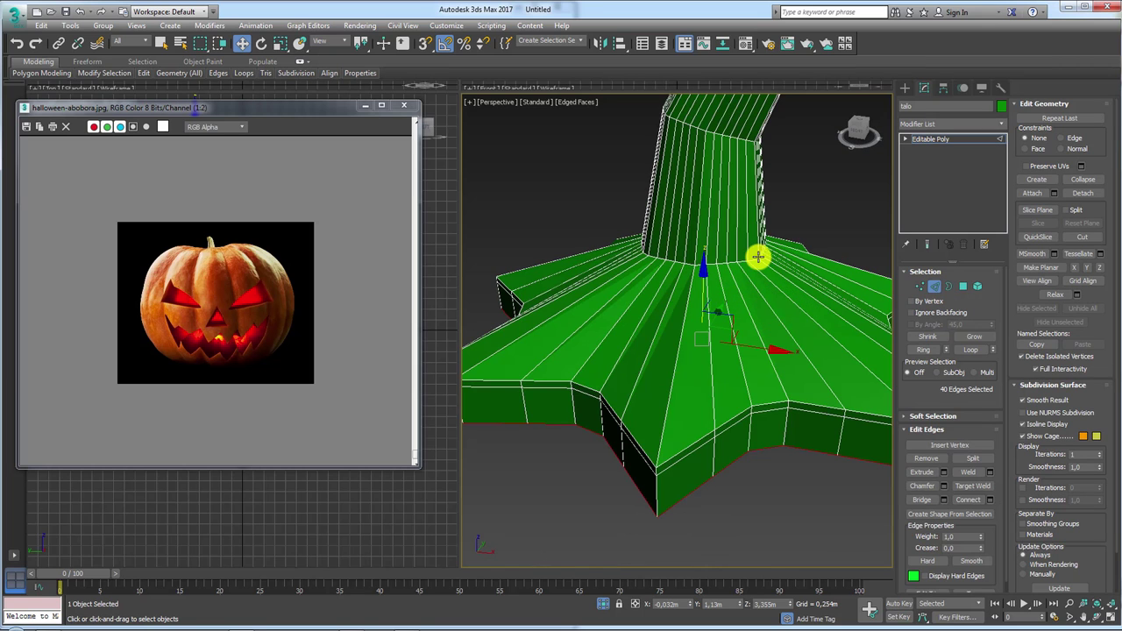
middle_click_drag(753, 271, 967, 445, "alt")
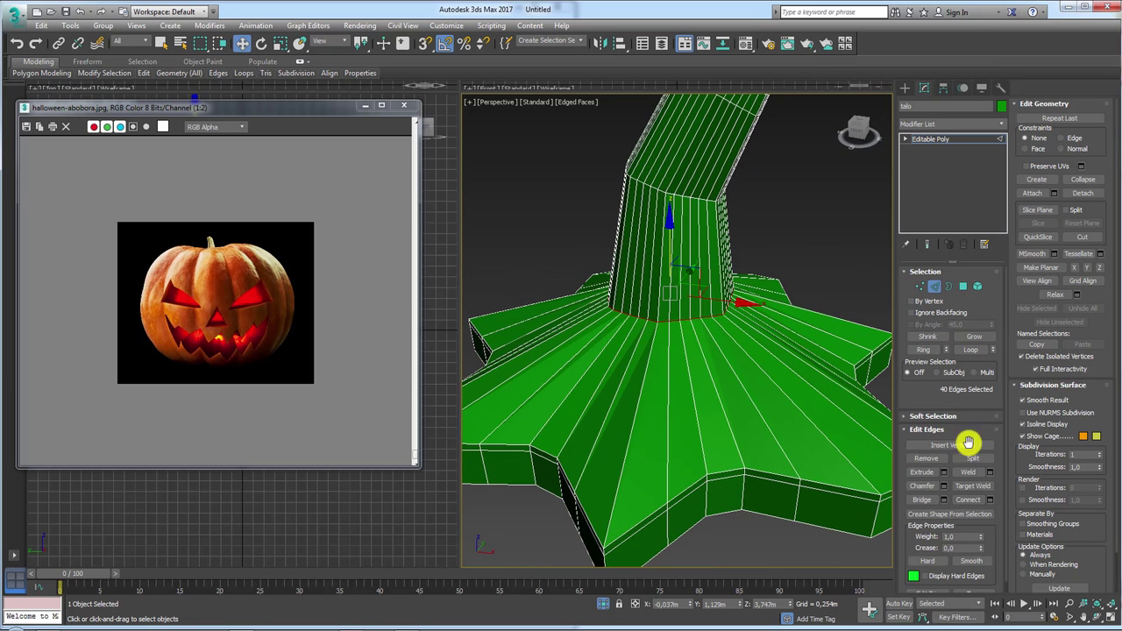
left_click(943, 485)
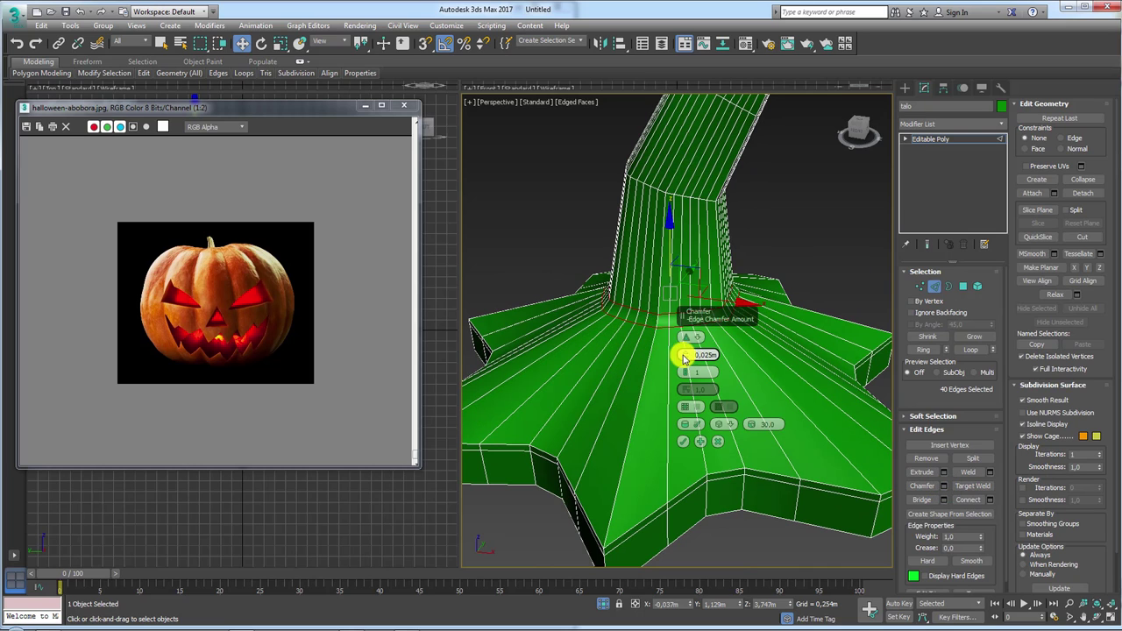
left_click_drag(684, 356, 689, 318)
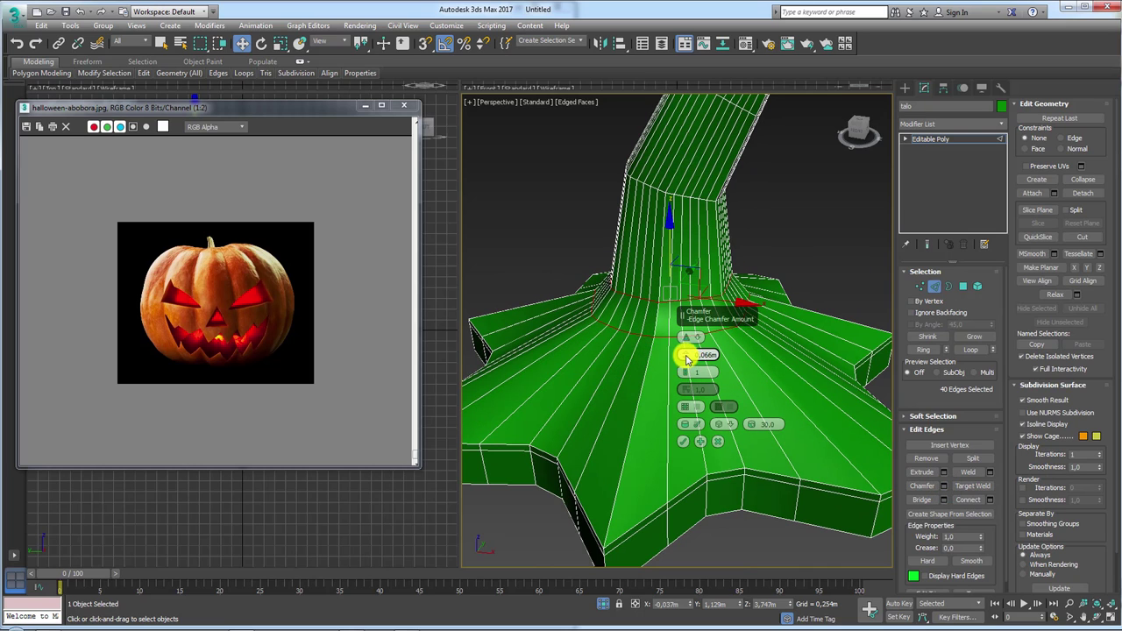
left_click_drag(685, 369, 685, 352)
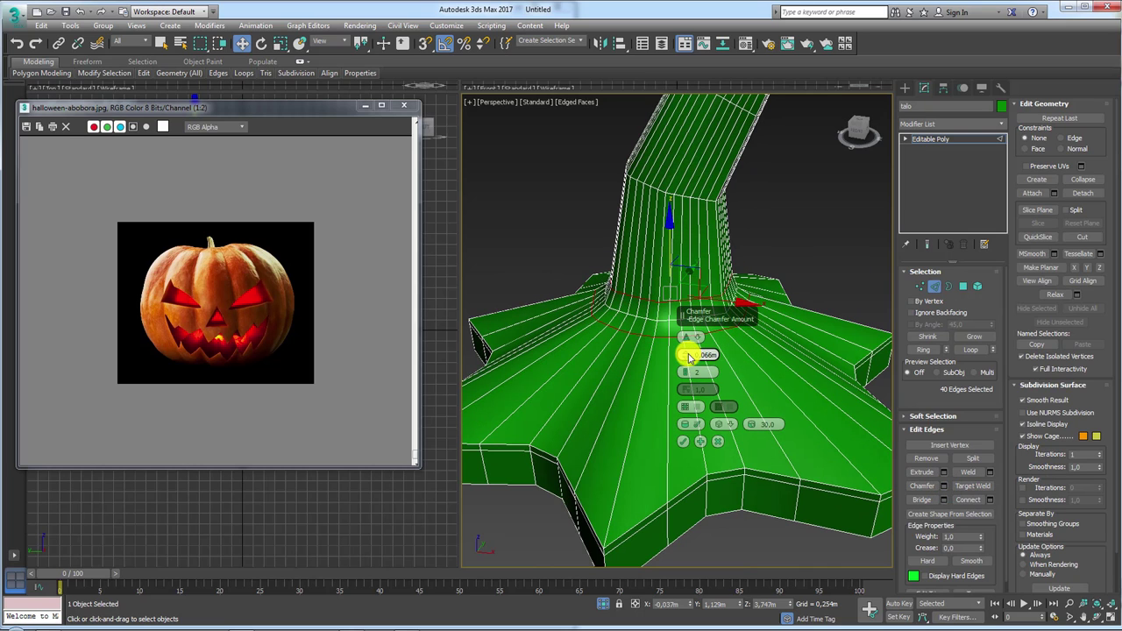
left_click(683, 440)
left_click(928, 139)
scroll(641, 298, "down", 5)
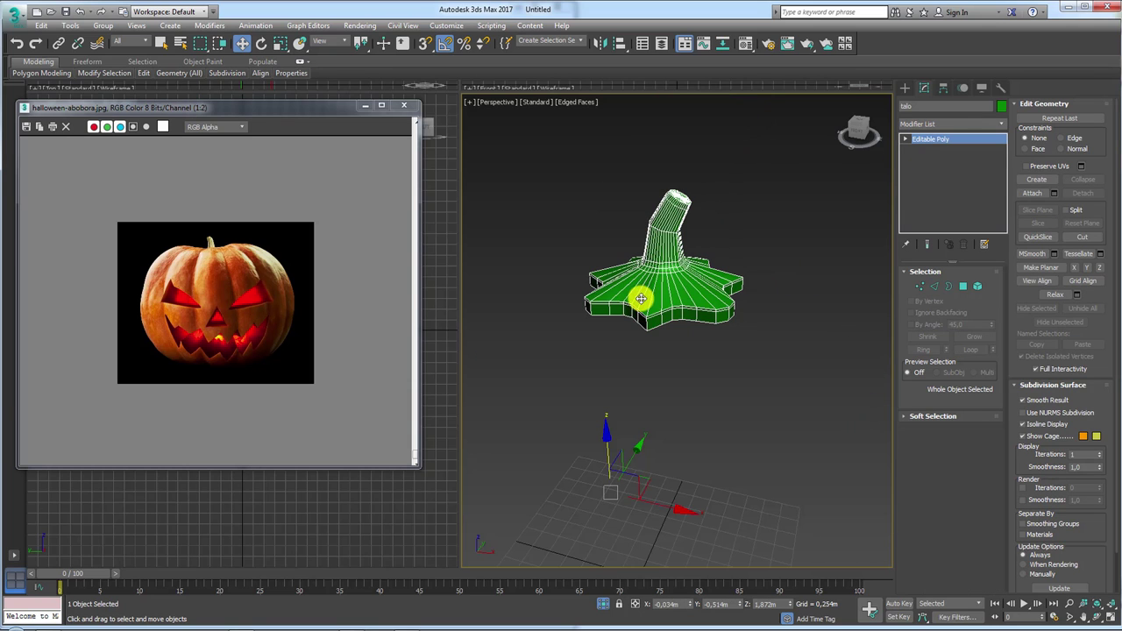
Step: Unhide the pumpkin and Auto Smooth all of Plane001's polygons
left_click(603, 603)
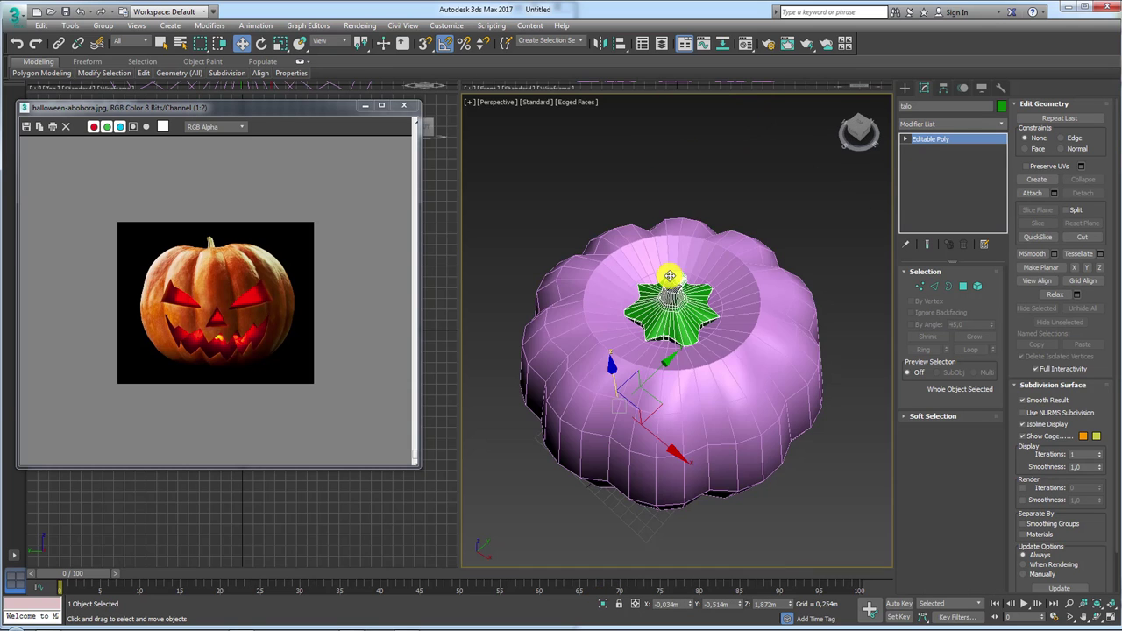
left_click(746, 359)
mouse_move(754, 368)
middle_mouse_down("alt")
mouse_move(768, 430)
mouse_move(768, 321)
mouse_move(721, 283)
mouse_move(727, 268)
middle_mouse_up("alt")
left_click(977, 286)
key("ctrl+a")
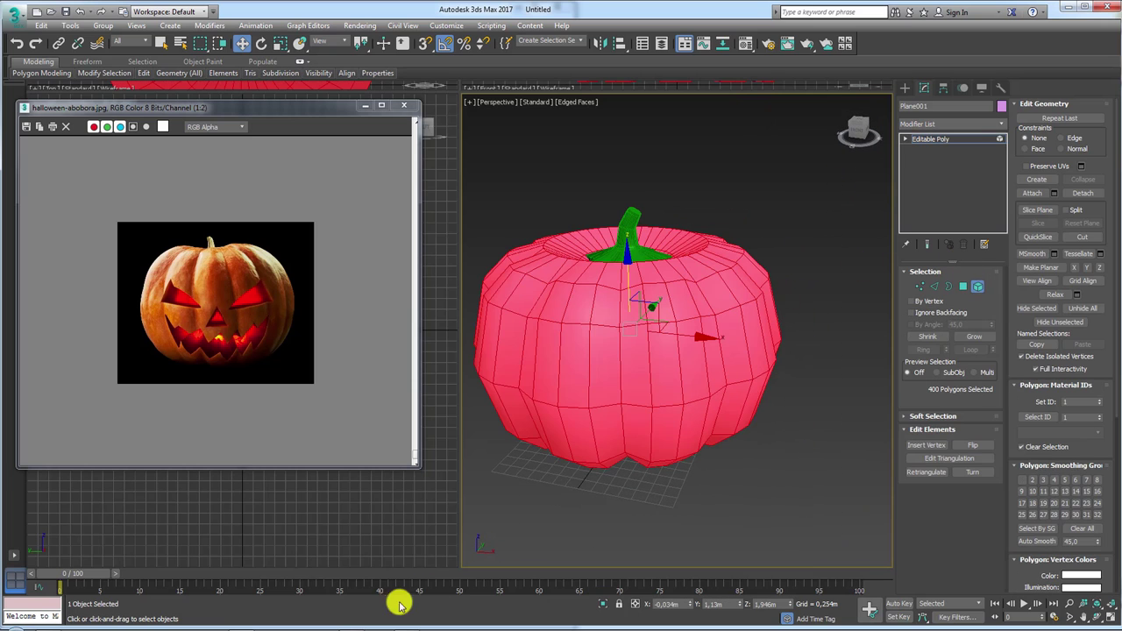
mouse_move(1034, 481)
left_mouse_down()
mouse_move(1017, 228)
mouse_move(1065, 214)
left_mouse_up()
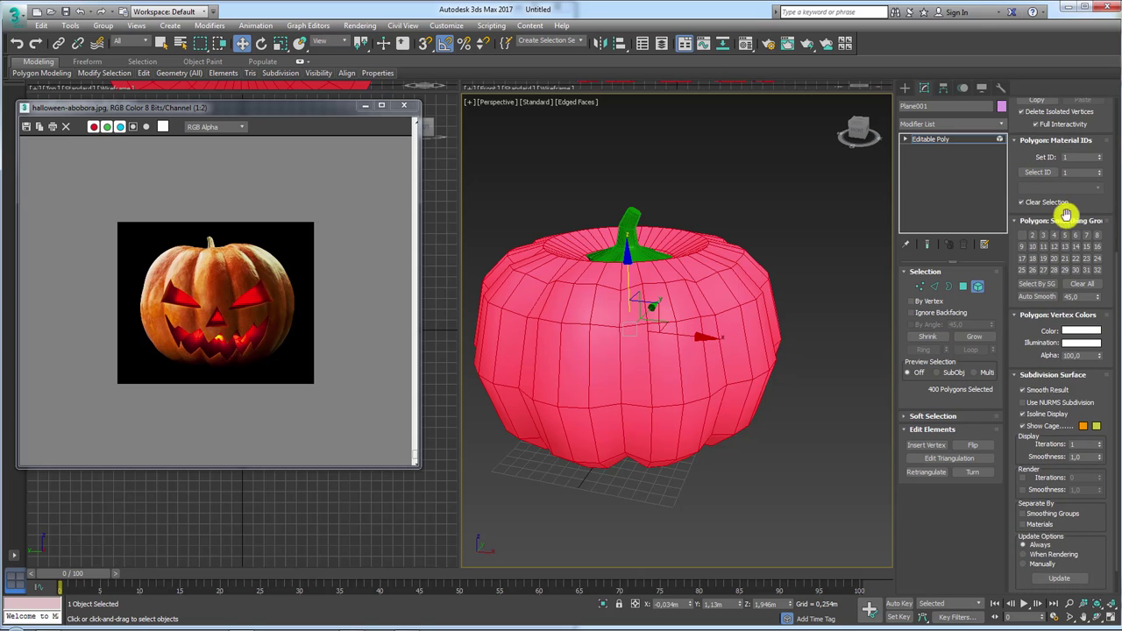
left_click(1038, 298)
left_click(937, 140)
Step: Inspect the pumpkin with edged faces toggled, then browse the Modifier List
mouse_move(788, 227)
middle_mouse_down("alt")
mouse_move(768, 250)
mouse_move(751, 325)
mouse_move(691, 218)
mouse_move(713, 217)
middle_mouse_up("alt")
key("F4")
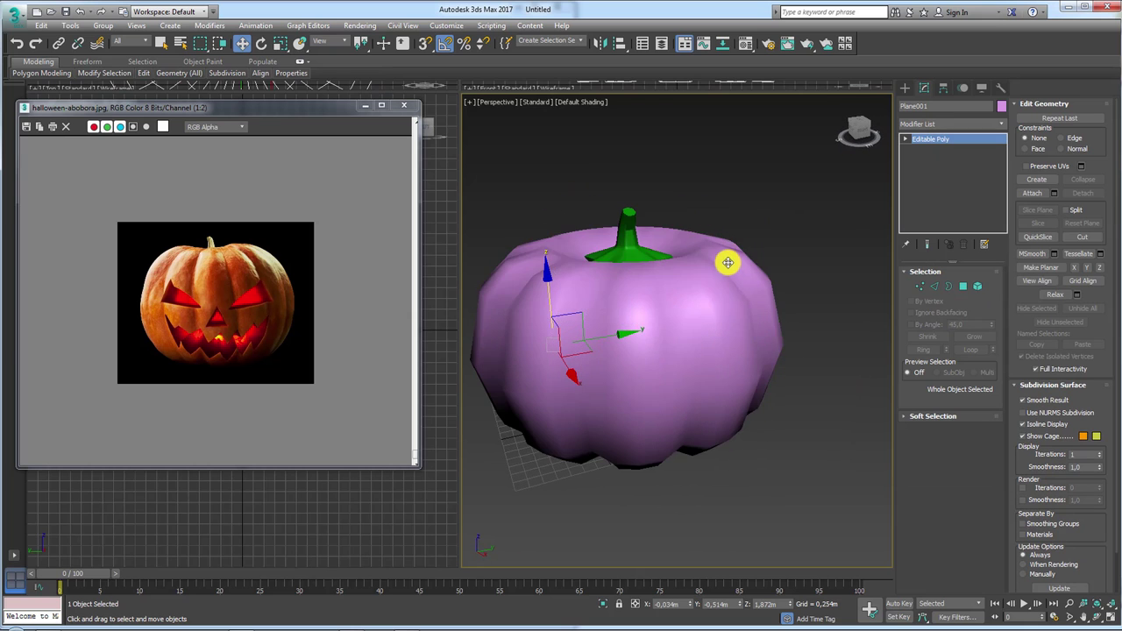
mouse_move(727, 258)
middle_mouse_down("alt")
mouse_move(739, 318)
mouse_move(756, 242)
mouse_move(793, 279)
mouse_move(765, 312)
middle_mouse_up("alt")
key("F4")
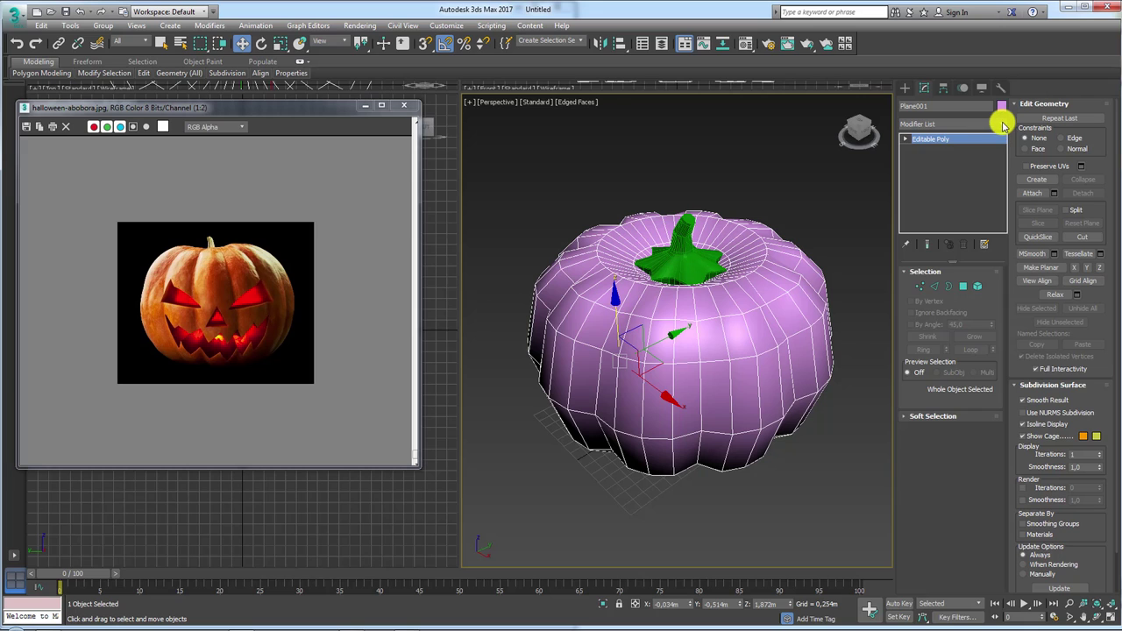
left_click(1002, 125)
left_click_drag(1005, 168, 1001, 481)
Step: Deselect the pumpkin, then zoom the reference photo to 2:1 and pan to the ribs
left_click(945, 434)
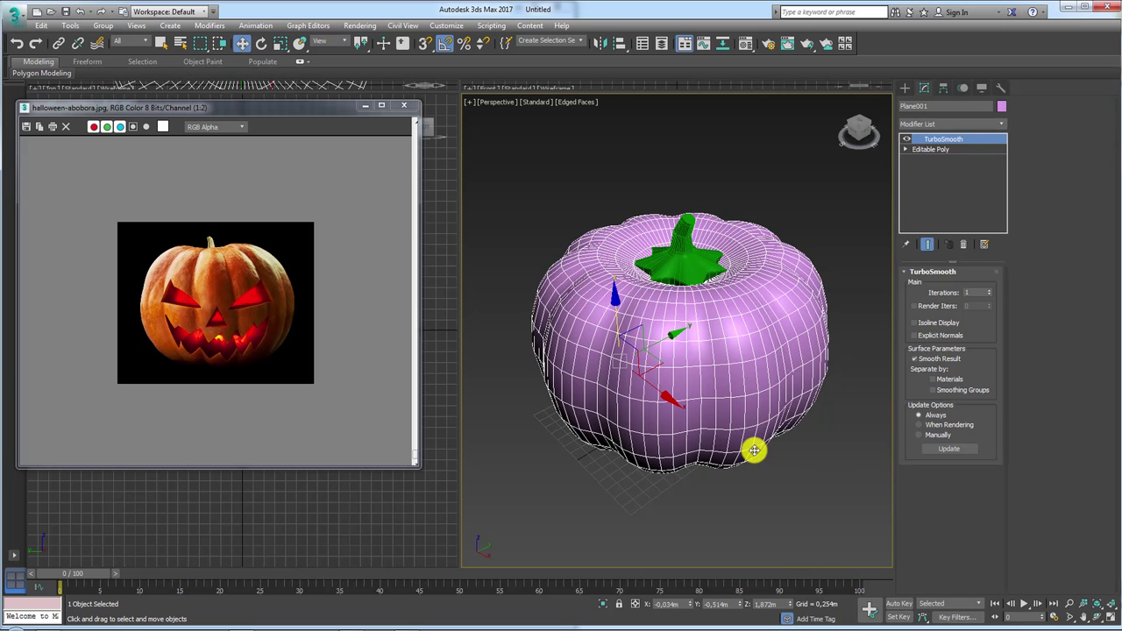
left_click(636, 475)
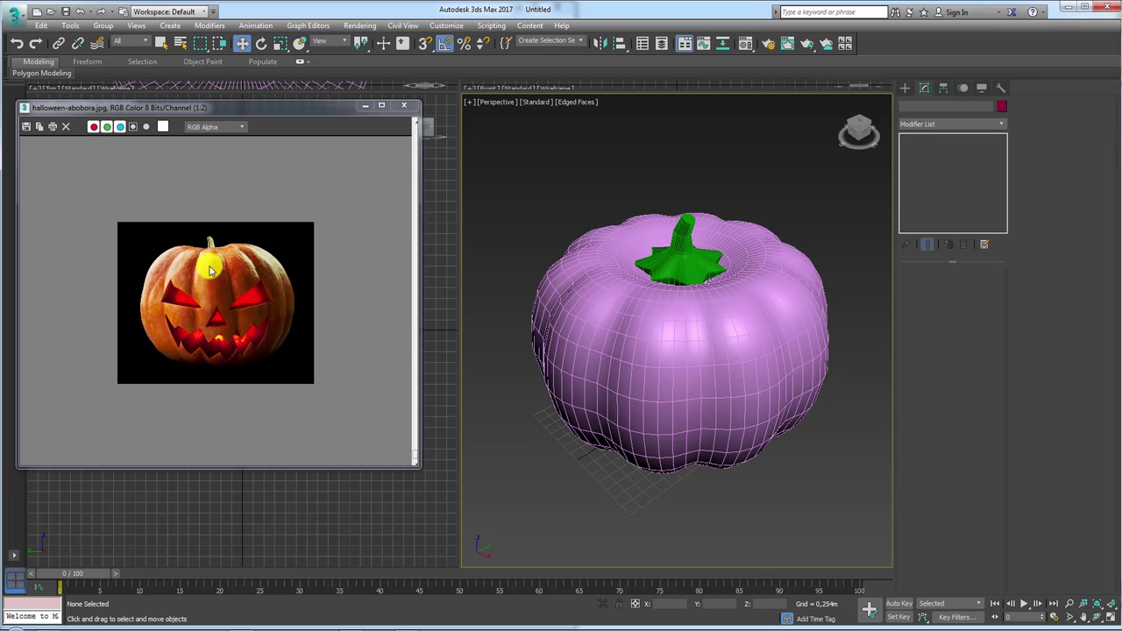
left_click(202, 296)
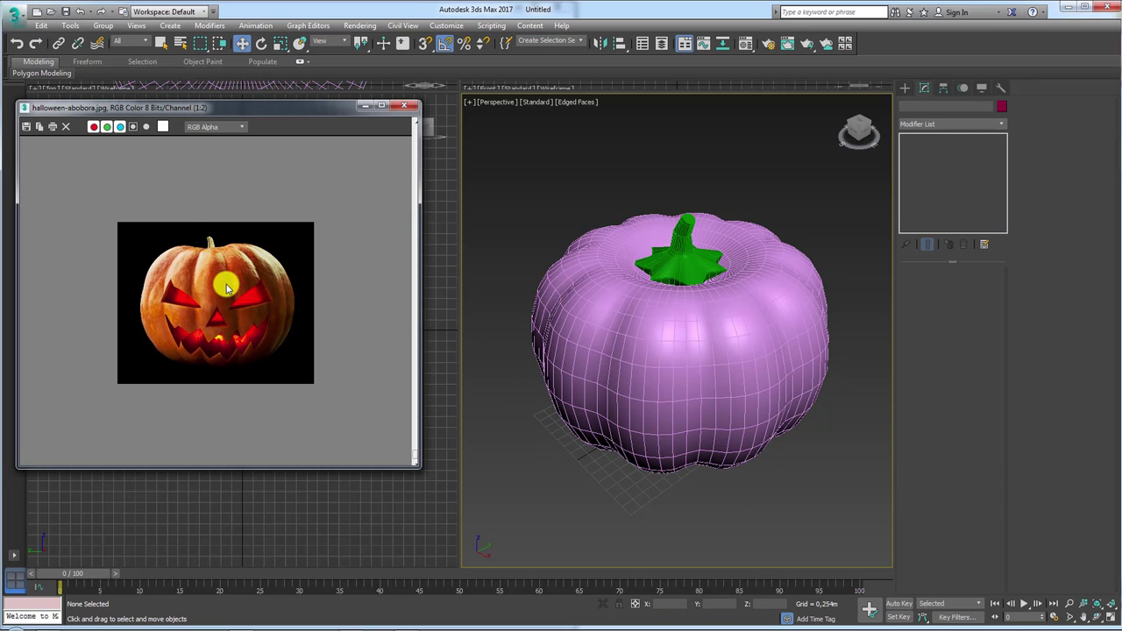
scroll(187, 266, "up", 2)
scroll(188, 257, "up", 2)
middle_click_drag(143, 260, 201, 344)
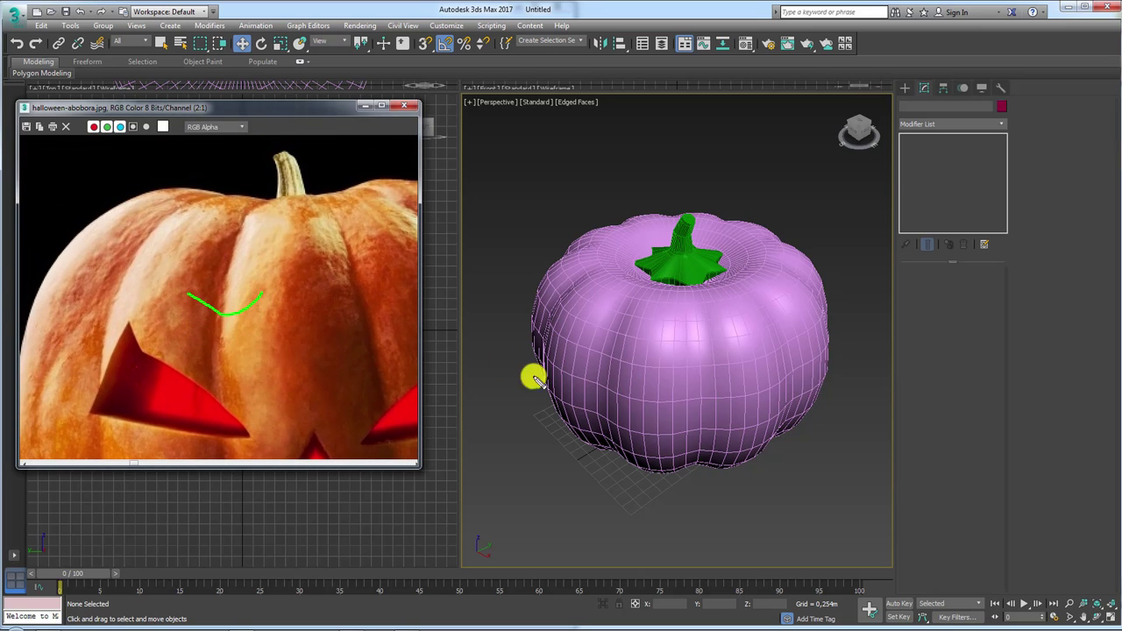
Step: Reselect the pumpkin and drop to its Editable Poly level in the stack
left_click_drag(663, 382, 746, 351)
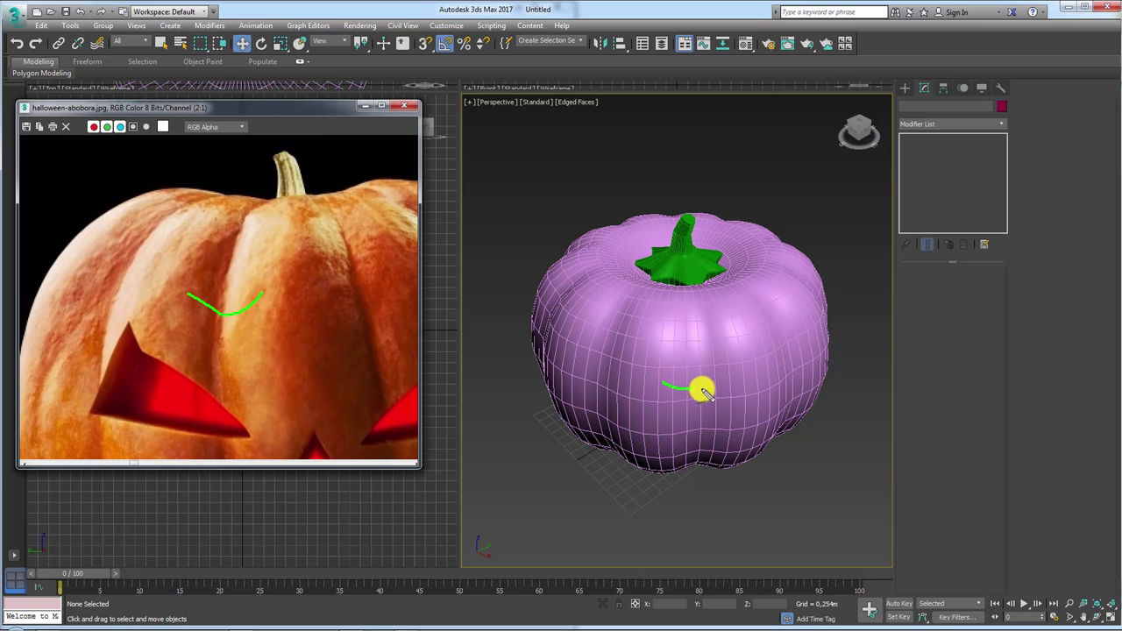
left_click(724, 353)
left_click(911, 148)
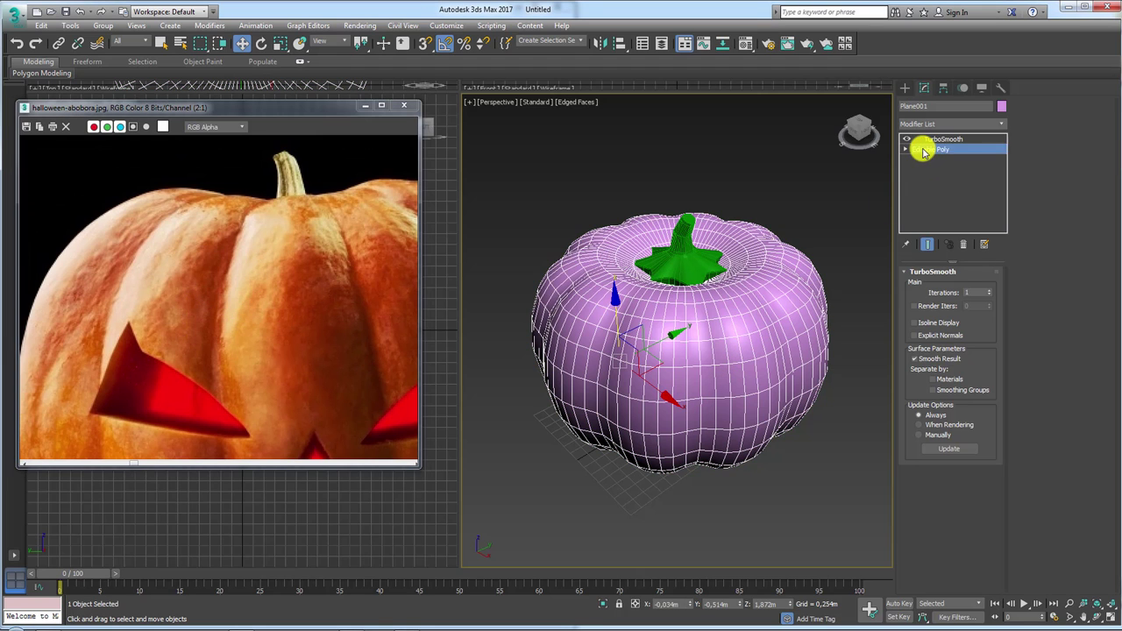
Step: In Edge mode, pick one vertical edge in each of the first six rib grooves
left_click(934, 286)
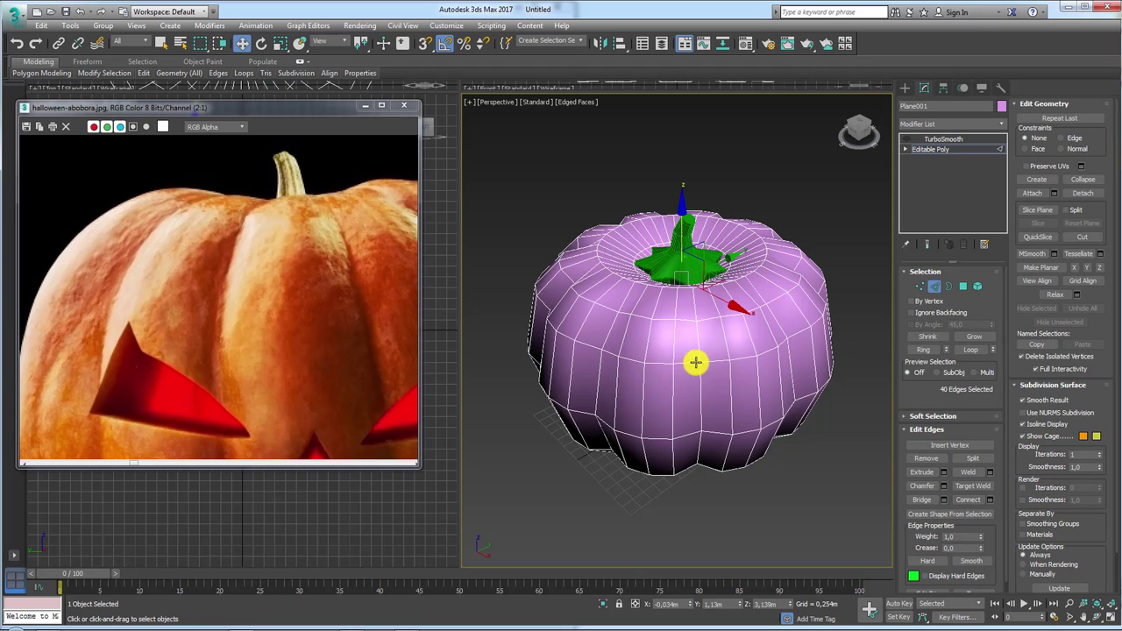
left_click(696, 351)
left_click(610, 340, "ctrl")
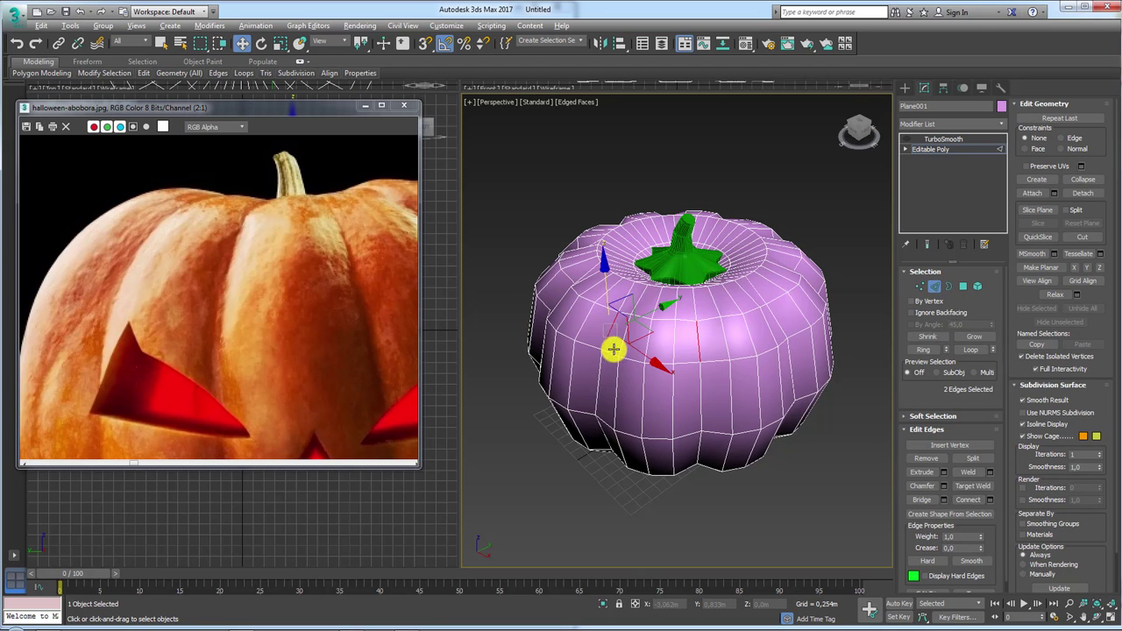
mouse_move(614, 348)
middle_mouse_down("alt")
mouse_move(585, 387)
mouse_move(771, 345)
middle_mouse_up("alt")
left_click(558, 403, "ctrl")
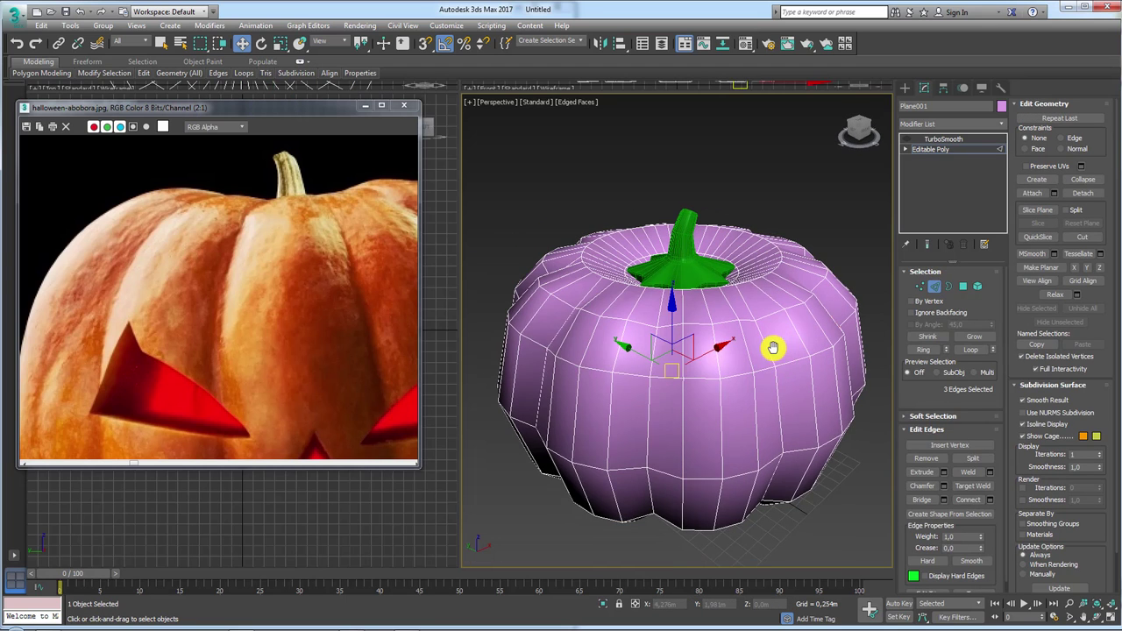
left_click(649, 362, "ctrl")
mouse_move(649, 363)
middle_mouse_down("alt")
mouse_move(676, 388)
mouse_move(667, 455)
middle_mouse_up("alt")
left_click(653, 467, "ctrl")
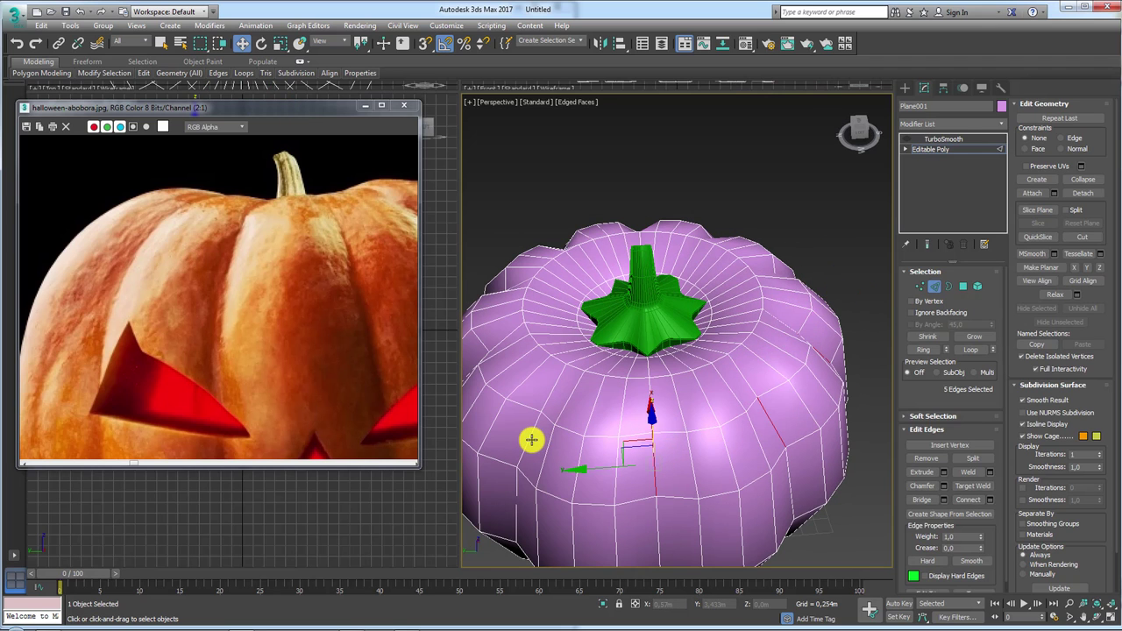
left_click(531, 440, "ctrl")
Step: Add one vertical edge from each of the remaining four grooves around the pumpkin
scroll(531, 451, "down", 3)
mouse_move(531, 450)
middle_mouse_down("alt")
mouse_move(646, 446)
mouse_move(684, 388)
middle_mouse_up("alt")
scroll(685, 391, "up", 3)
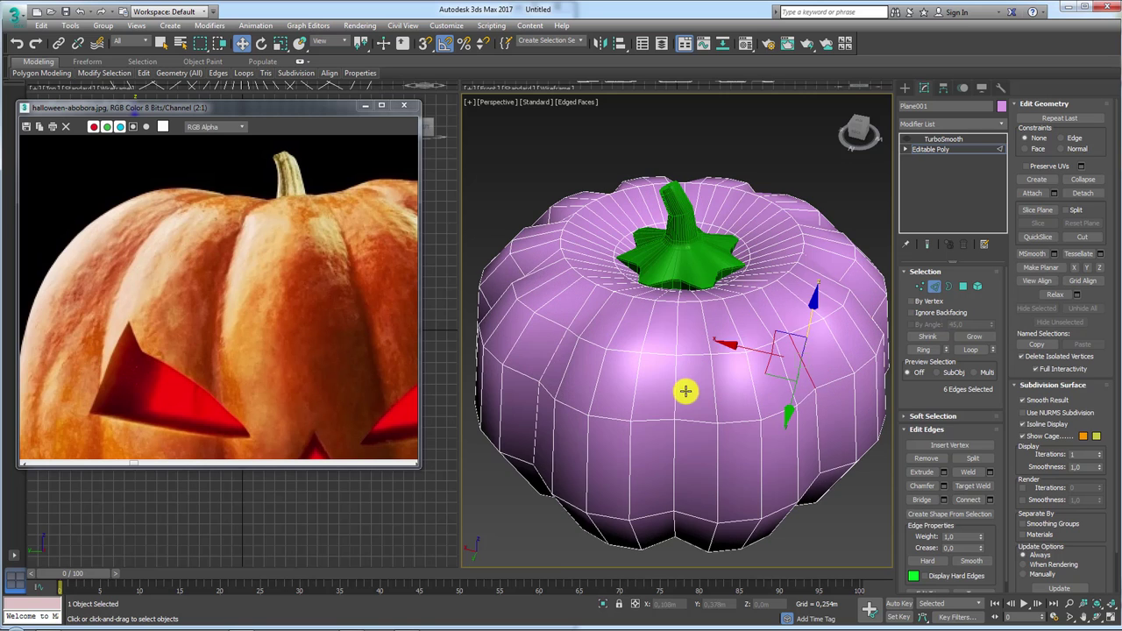
left_click(675, 396, "ctrl")
middle_click_drag(593, 374, 644, 417, "alt")
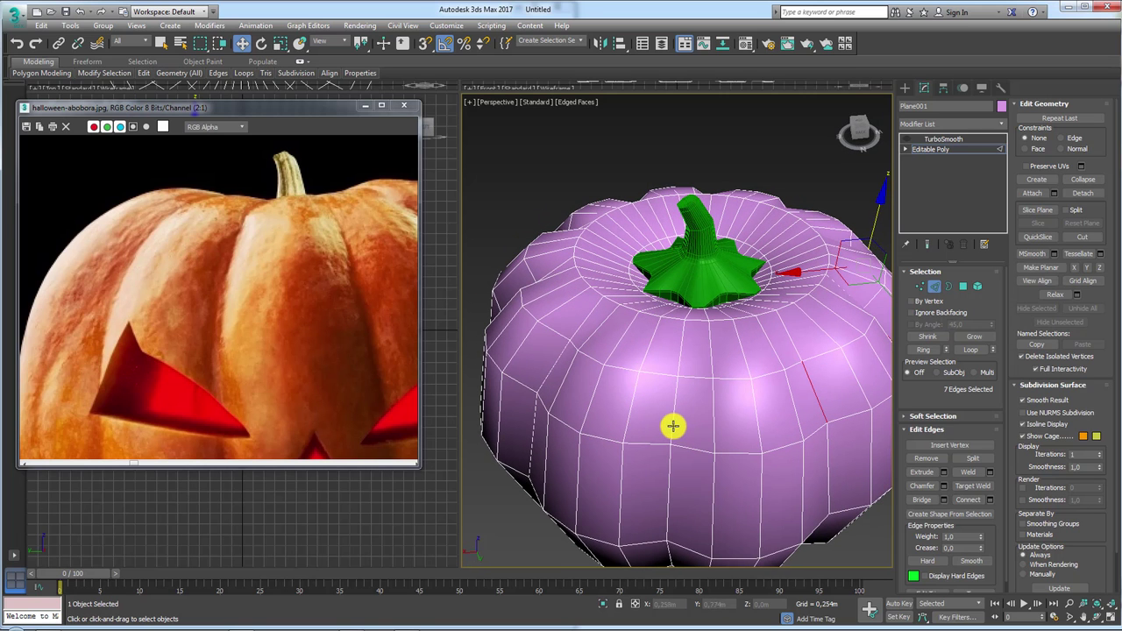
left_click(672, 426, "ctrl")
scroll(553, 369, "down", 2)
left_click(546, 376, "ctrl")
mouse_move(546, 376)
middle_mouse_down("alt")
mouse_move(625, 408)
mouse_move(818, 403)
middle_mouse_up("alt")
left_click(605, 401, "ctrl")
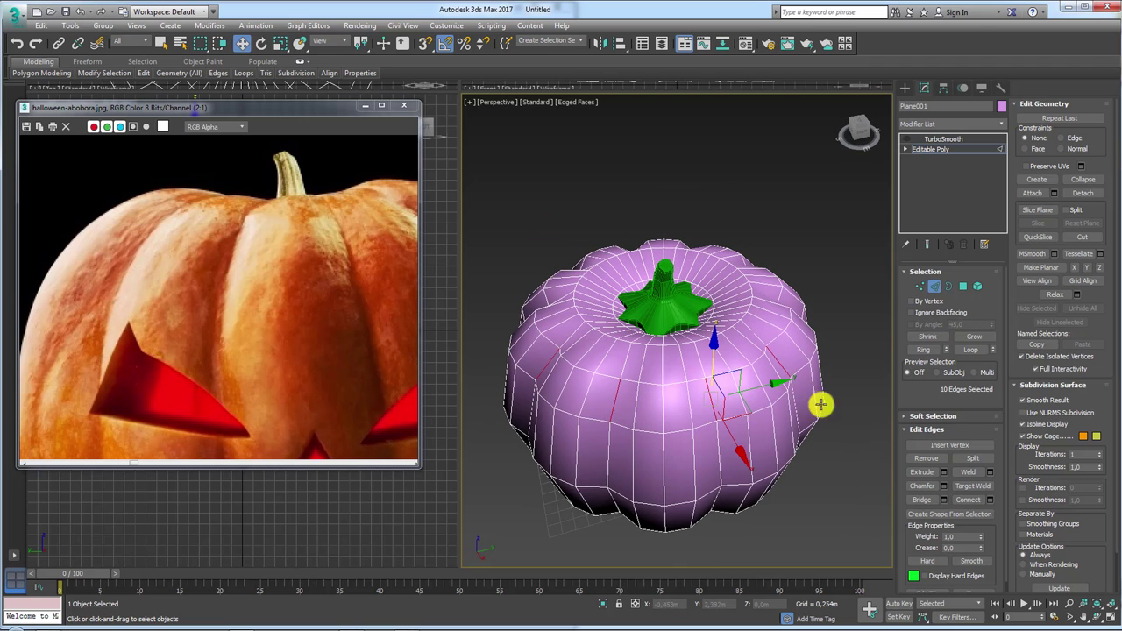
Step: Extend the groove edges into full loops (100 edges) and check them from Top view
left_click(970, 349)
mouse_move(768, 433)
middle_mouse_down("alt")
mouse_move(766, 508)
mouse_move(768, 400)
mouse_move(693, 573)
middle_mouse_up("alt")
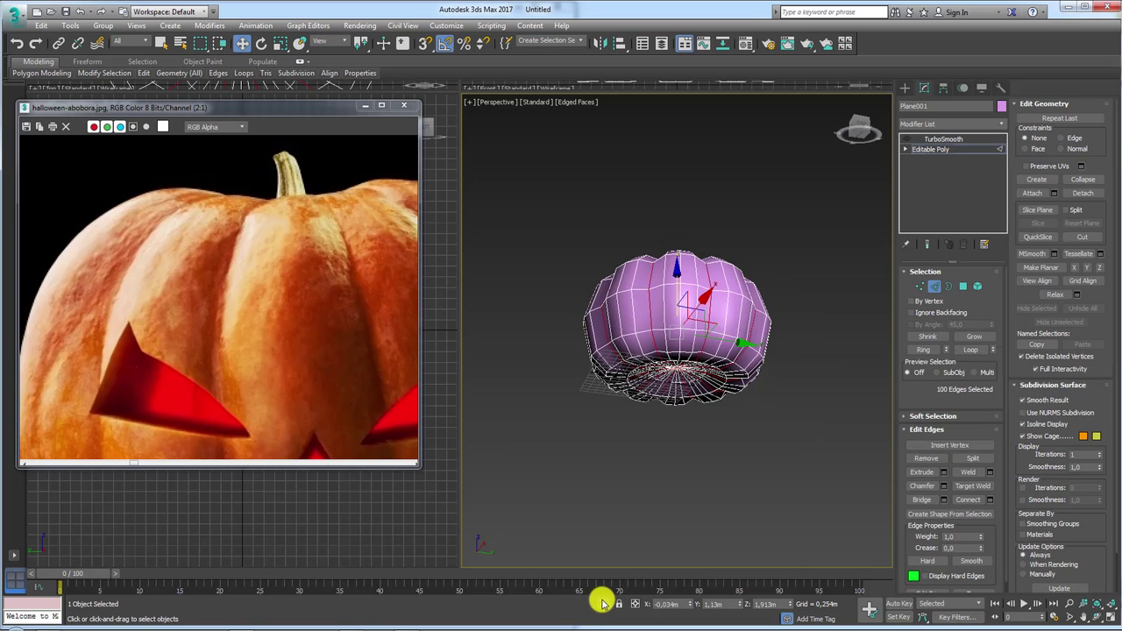
mouse_move(626, 562)
middle_mouse_down("alt")
mouse_move(707, 426)
mouse_move(684, 327)
mouse_move(670, 351)
middle_mouse_up("alt")
scroll(669, 352, "up", 3)
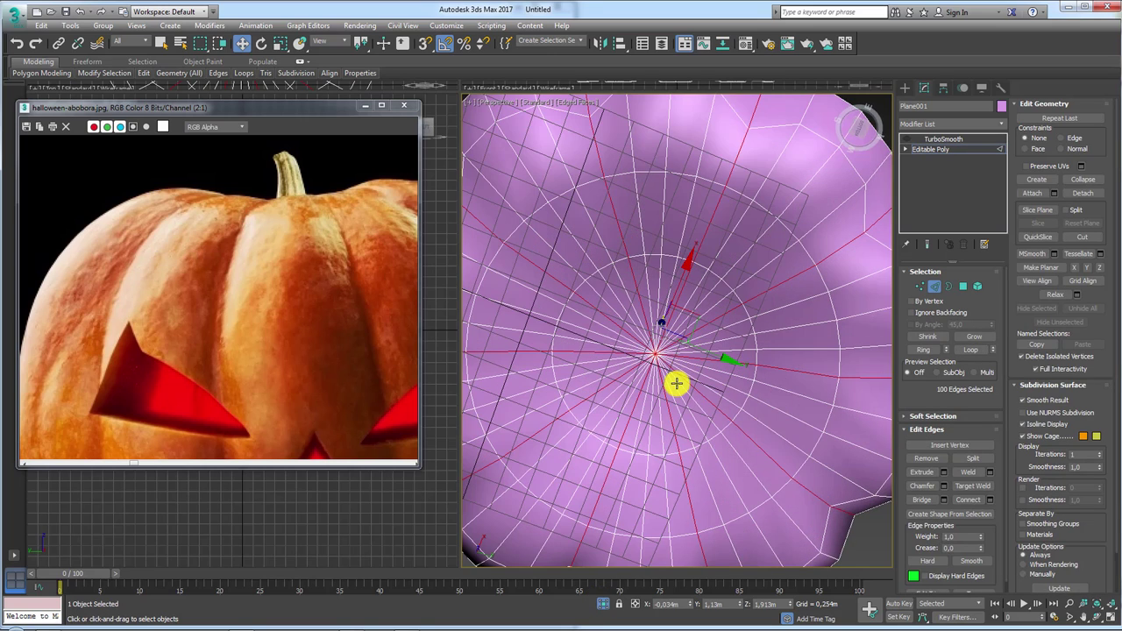
scroll(674, 383, "up", 1)
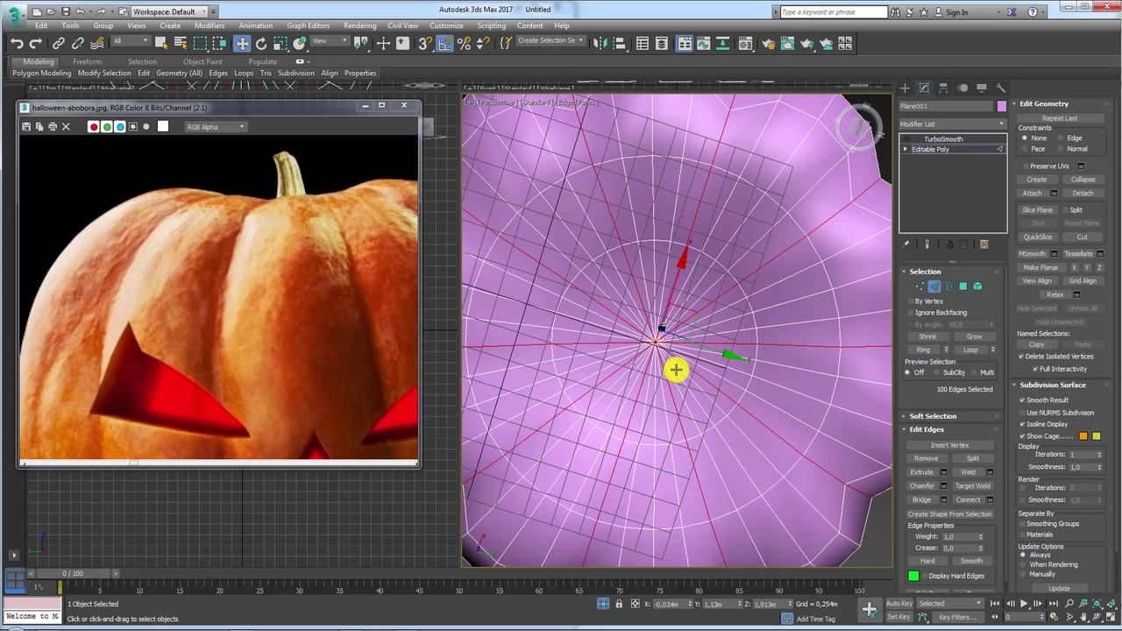
key("t")
scroll(687, 268, "up", 5)
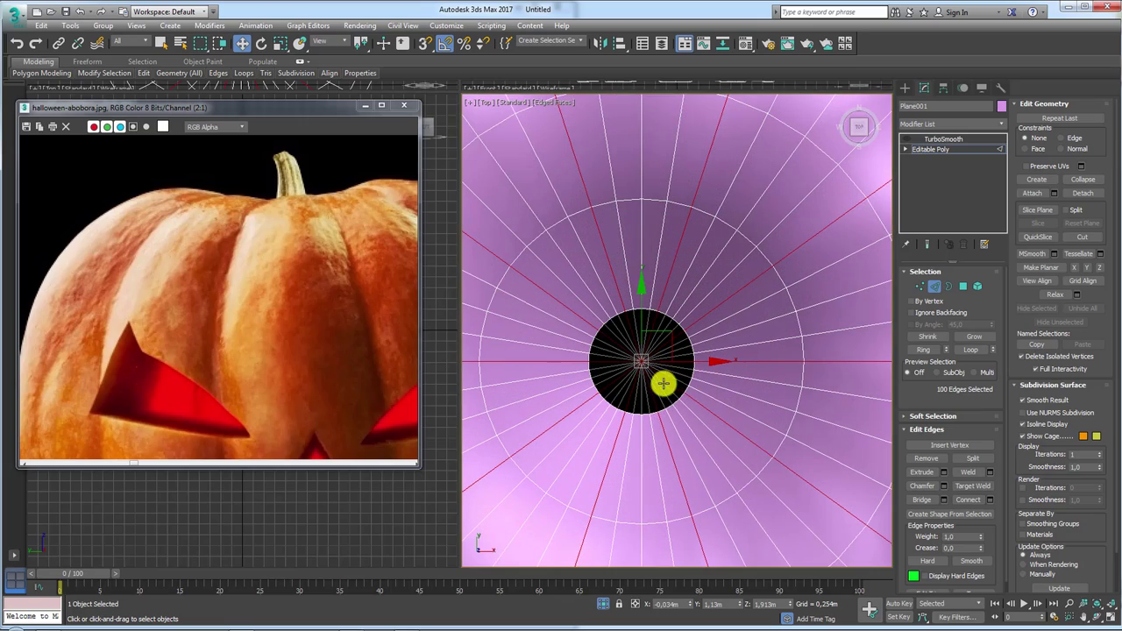
Step: Turn on Show End Result to preview the smoothed pumpkin while editing edges
key("z")
mouse_move(639, 354)
middle_mouse_down("alt")
mouse_move(709, 333)
mouse_move(699, 219)
middle_mouse_up("alt")
scroll(646, 347, "up", 2)
mouse_move(629, 351)
middle_mouse_down("alt")
mouse_move(728, 321)
mouse_move(703, 418)
middle_mouse_up("alt")
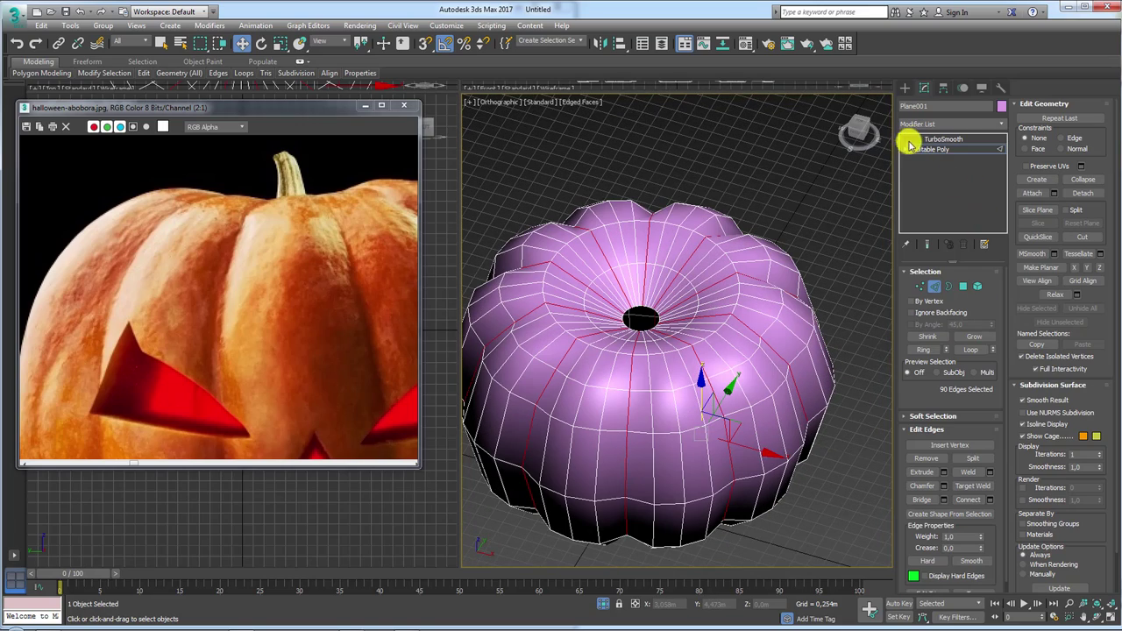
left_click(928, 246)
middle_click_drag(806, 335, 865, 253)
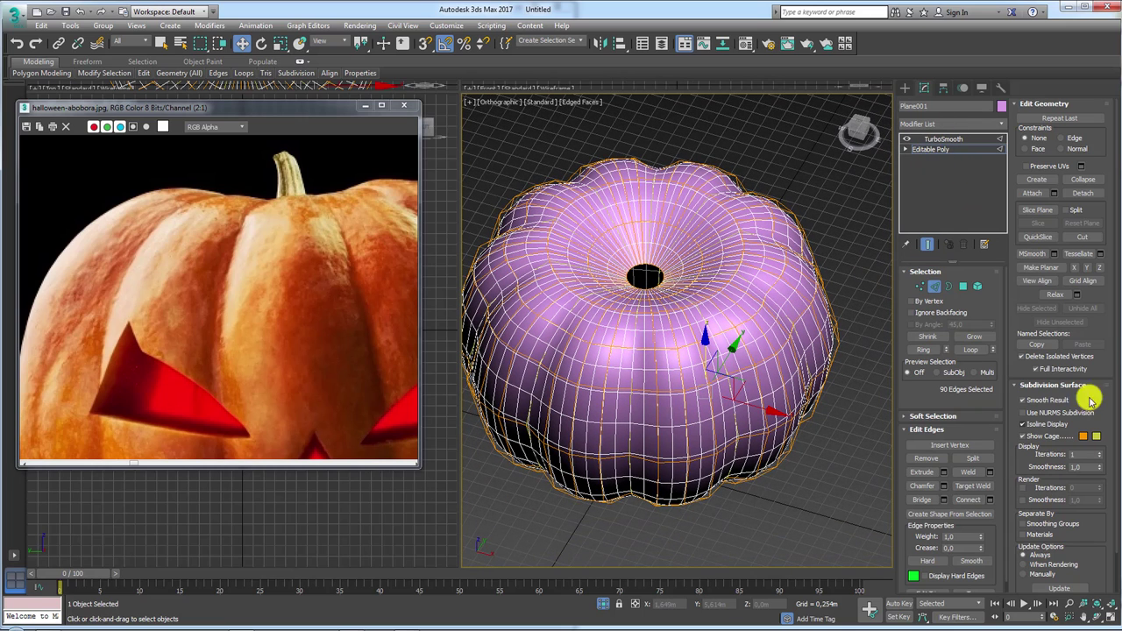
Step: Compare smoothed and base mesh, then judge the grooves creased at 1.0
left_click(906, 139)
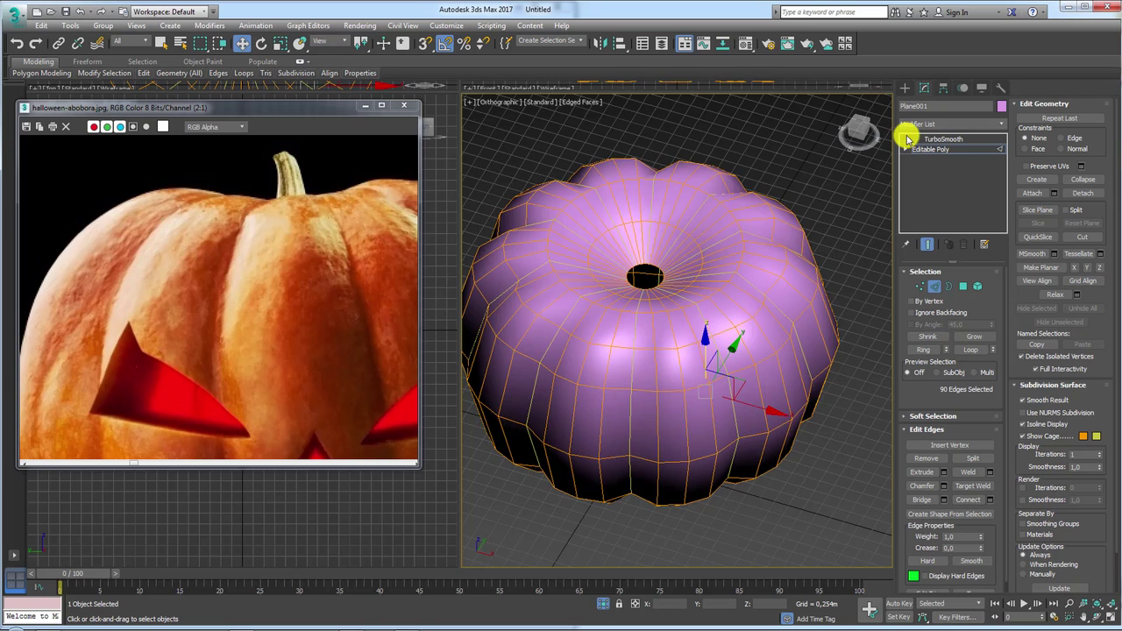
left_click(907, 138)
left_click(927, 245)
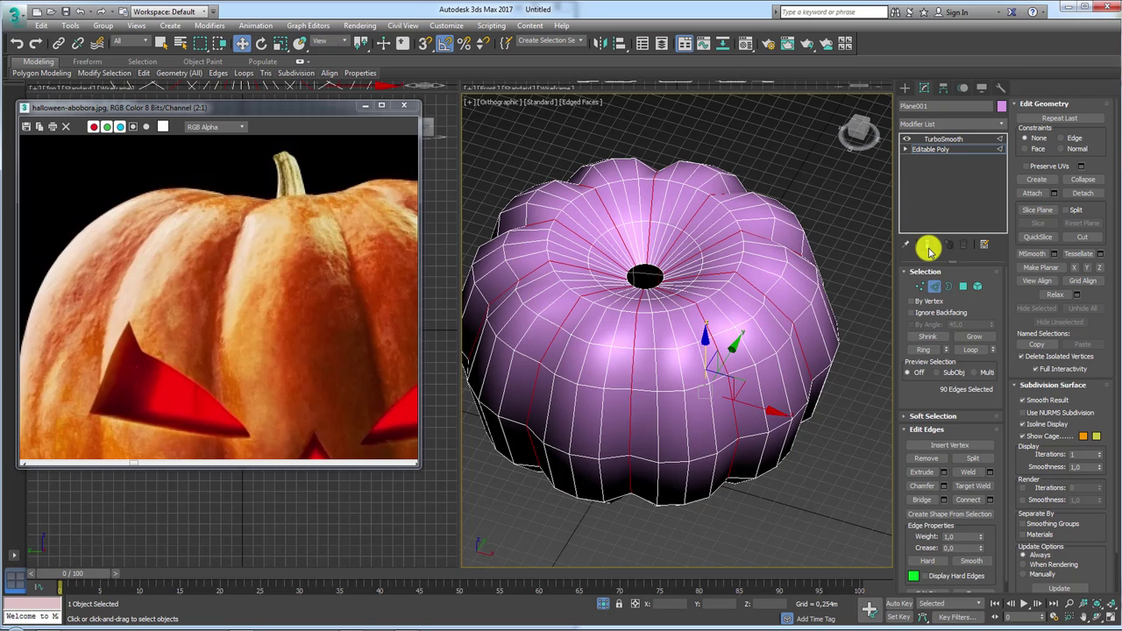
left_click(927, 245)
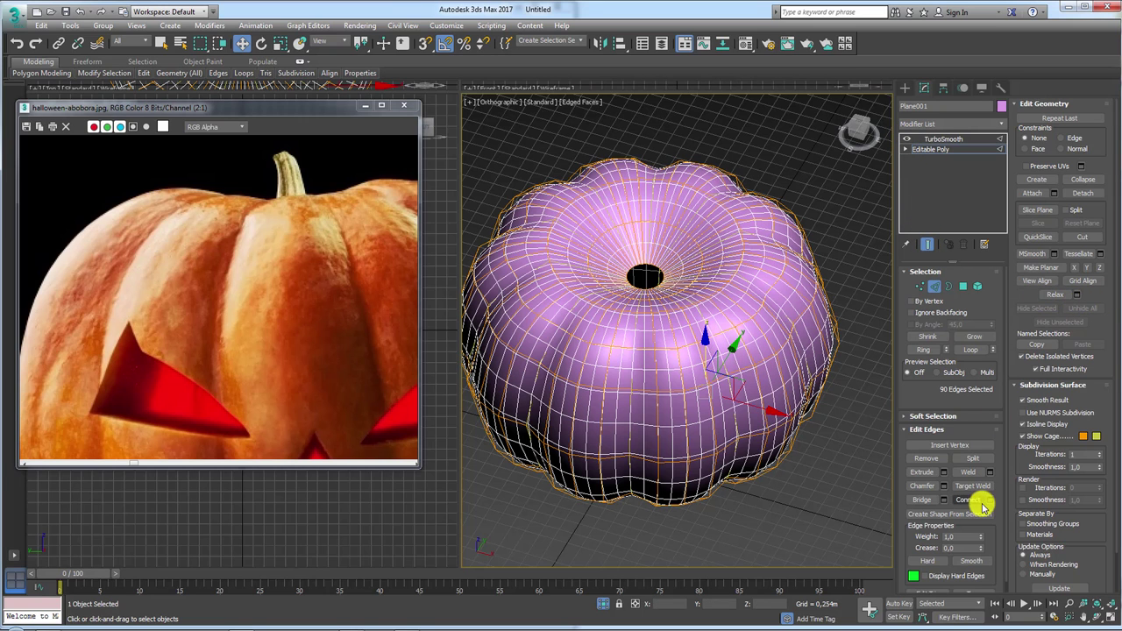
scroll(995, 421, "down", 1)
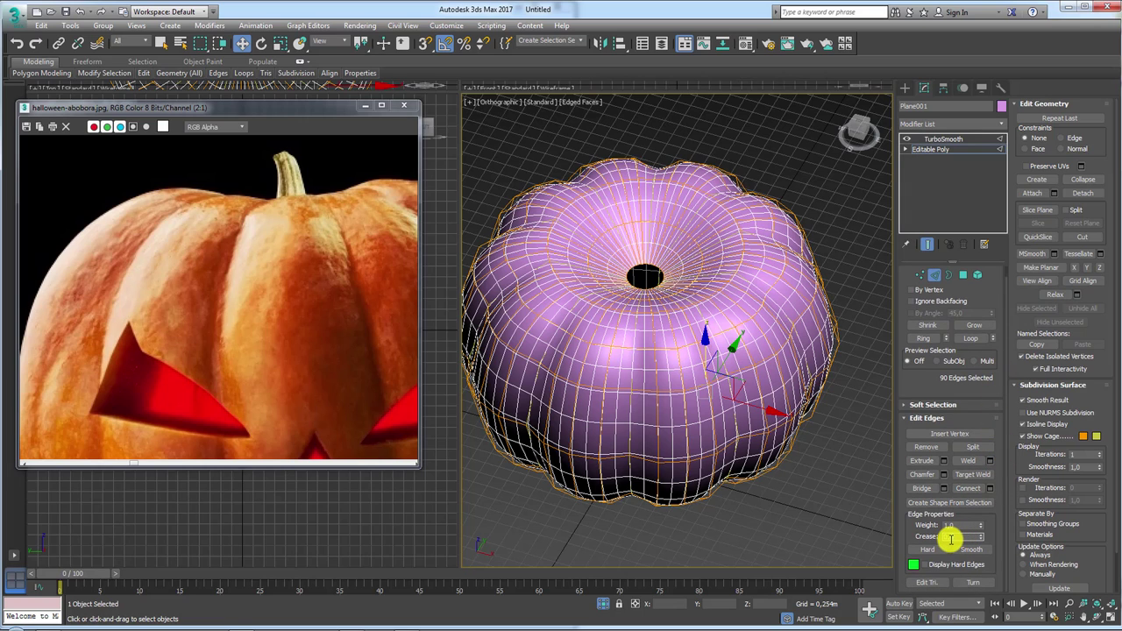
mouse_move(631, 425)
middle_mouse_down("alt")
mouse_move(646, 458)
mouse_move(657, 393)
middle_mouse_up("alt")
scroll(657, 392, "up", 2)
scroll(651, 360, "up", 1)
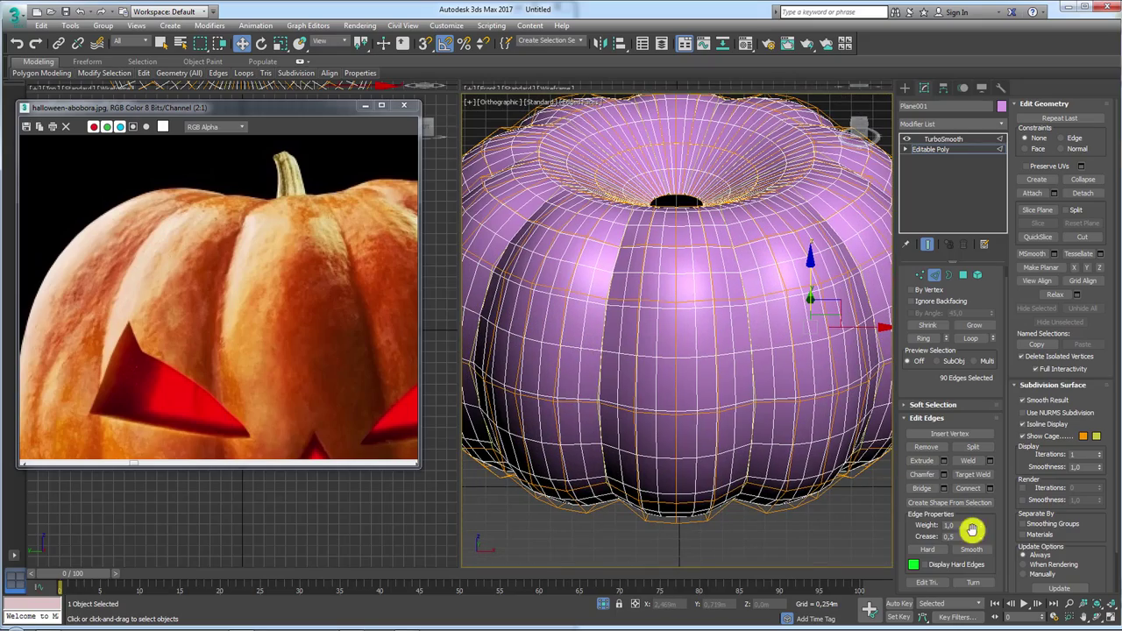
mouse_move(779, 280)
middle_mouse_down("alt")
mouse_move(745, 359)
mouse_move(736, 273)
mouse_move(712, 278)
middle_mouse_up("alt")
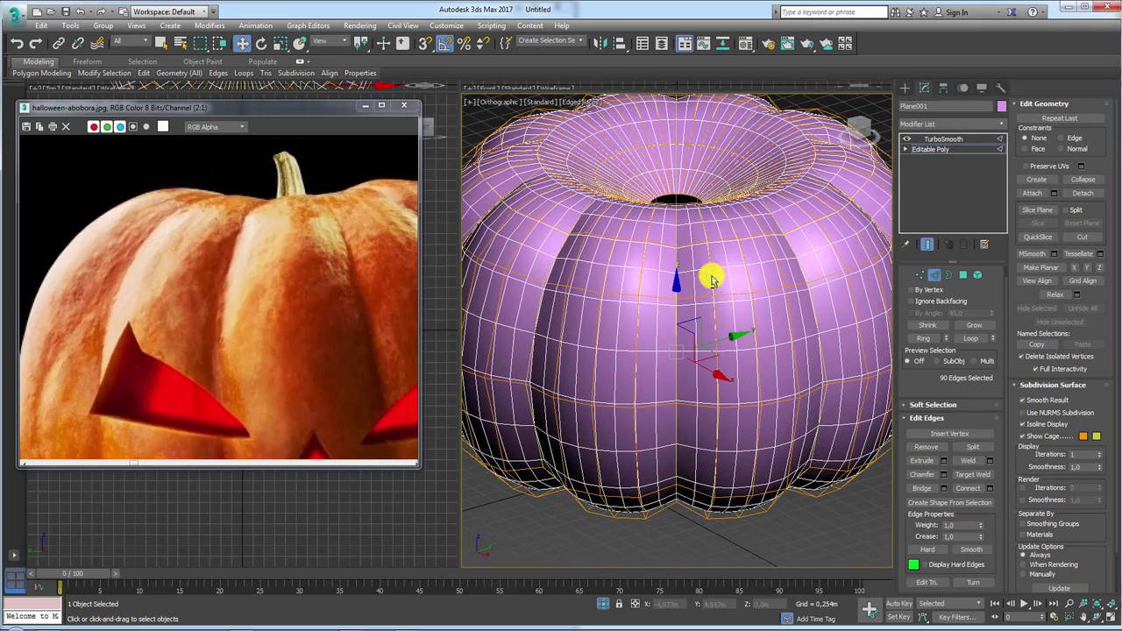
Step: Return to the TurboSmooth level and inspect the pumpkin from above and the side
left_click(938, 139)
scroll(789, 255, "down", 3)
middle_click_drag(771, 276, 789, 399, "alt")
scroll(774, 310, "up", 3)
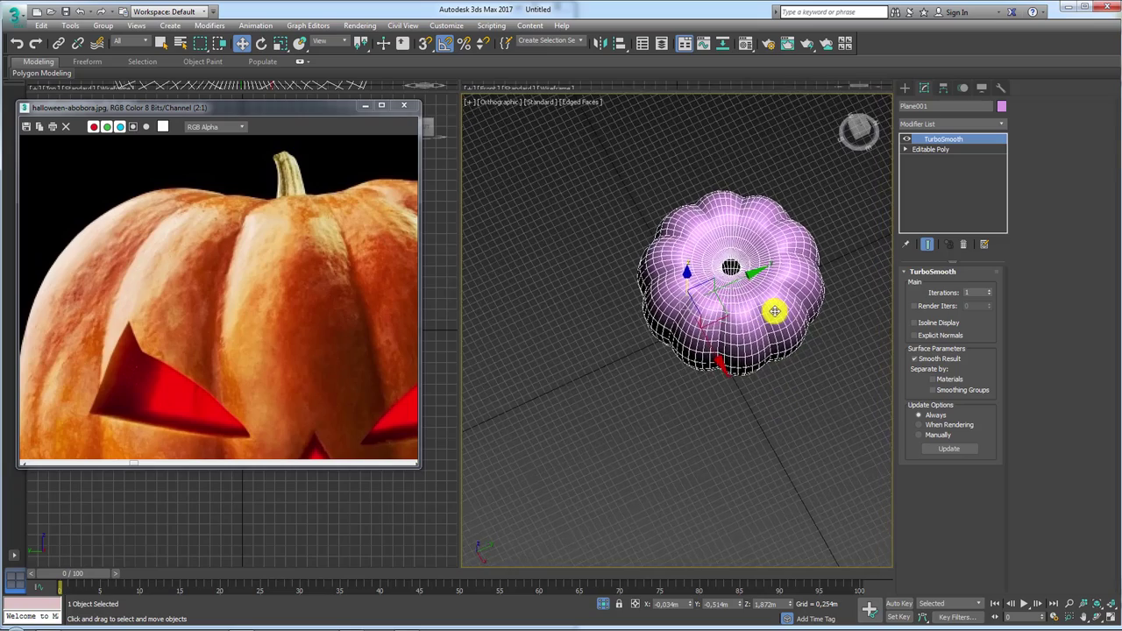
scroll(753, 330, "up", 3)
middle_click_drag(753, 331, 656, 253, "alt")
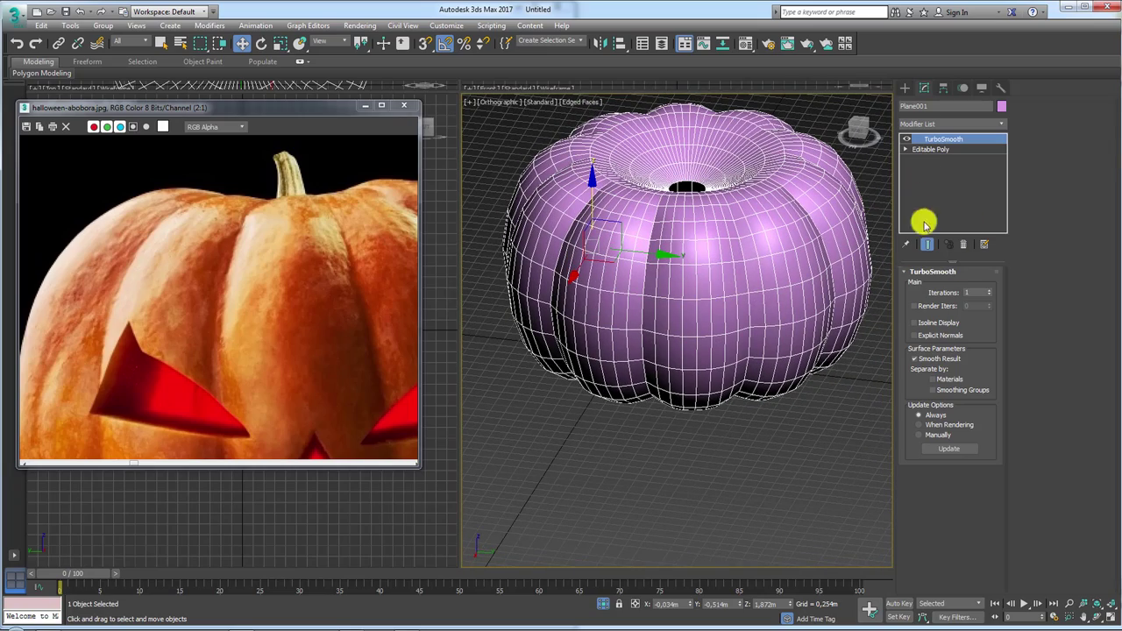
scroll(670, 271, "up", 3)
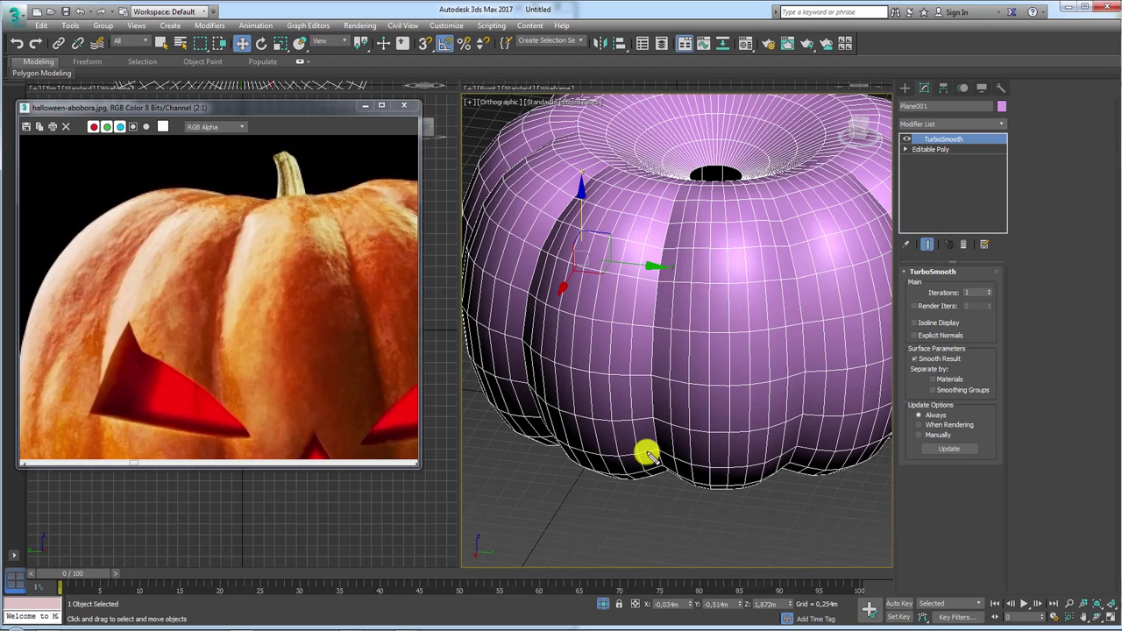
scroll(692, 375, "down", 3)
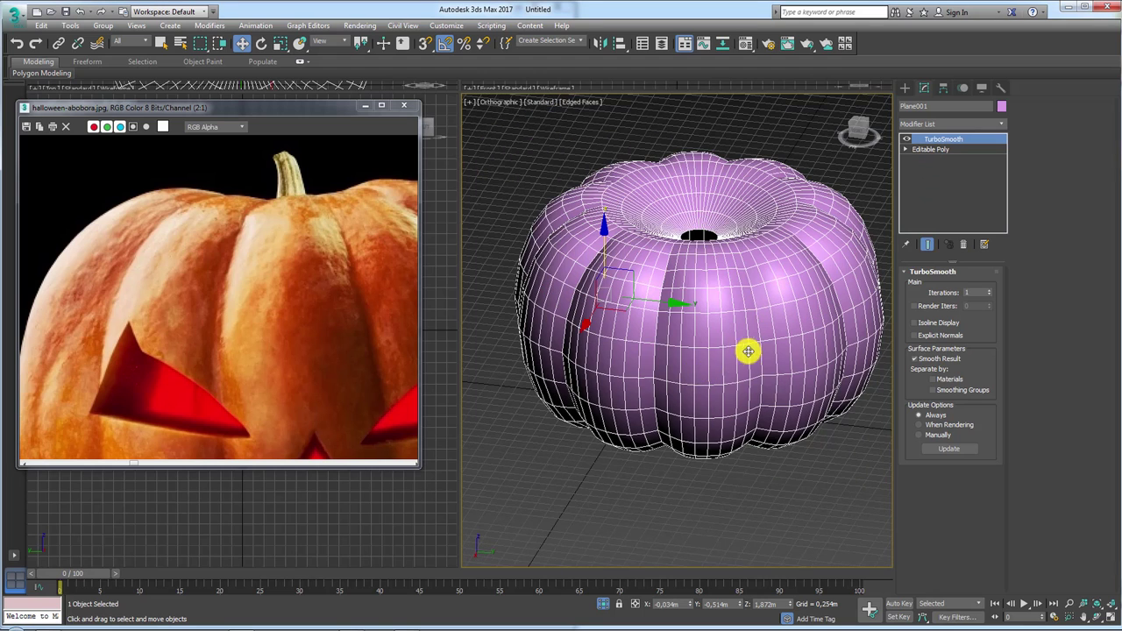
middle_click_drag(748, 351, 688, 343)
Step: Add an Edit Poly modifier to the pumpkin above TurboSmooth
right_click(672, 272)
mouse_move(701, 396)
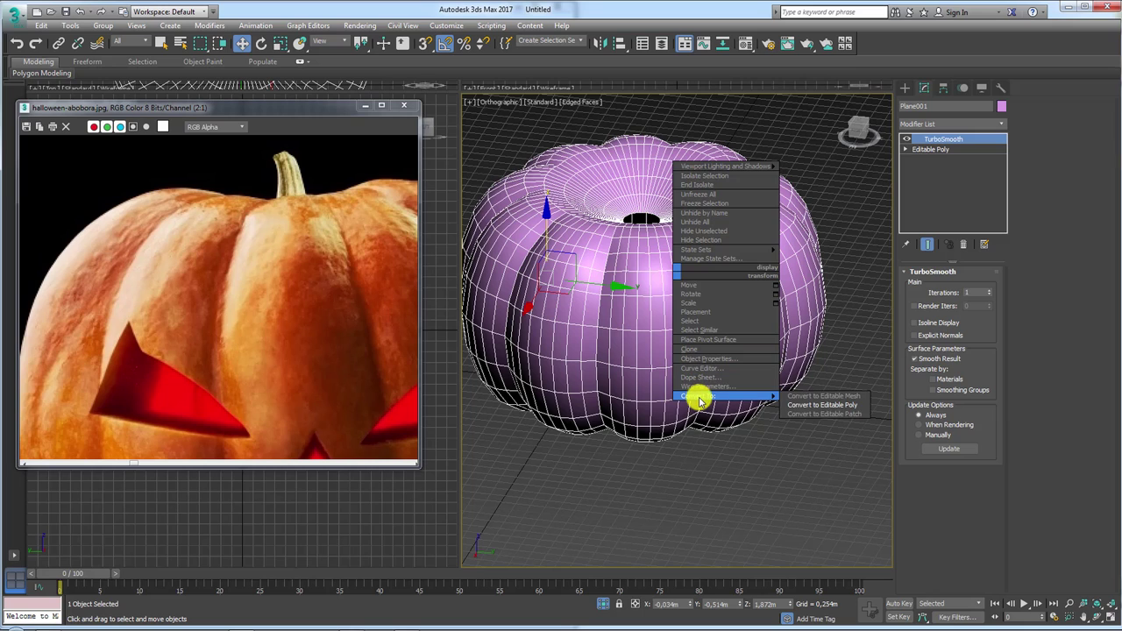
left_click(999, 119)
left_click(999, 123)
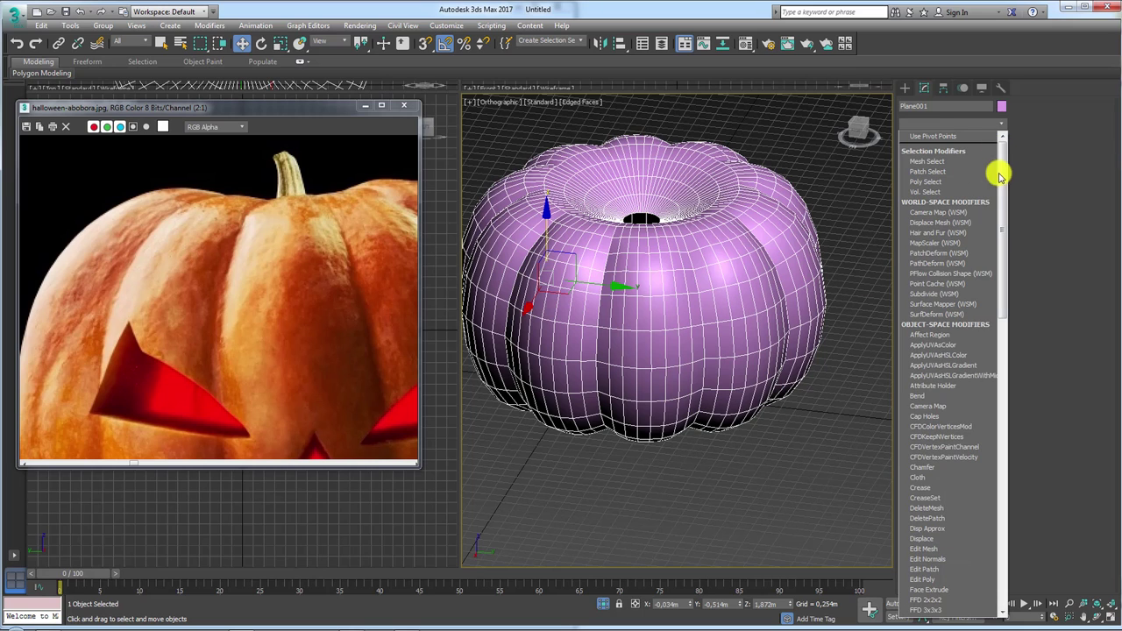
left_click_drag(1004, 299, 1002, 359)
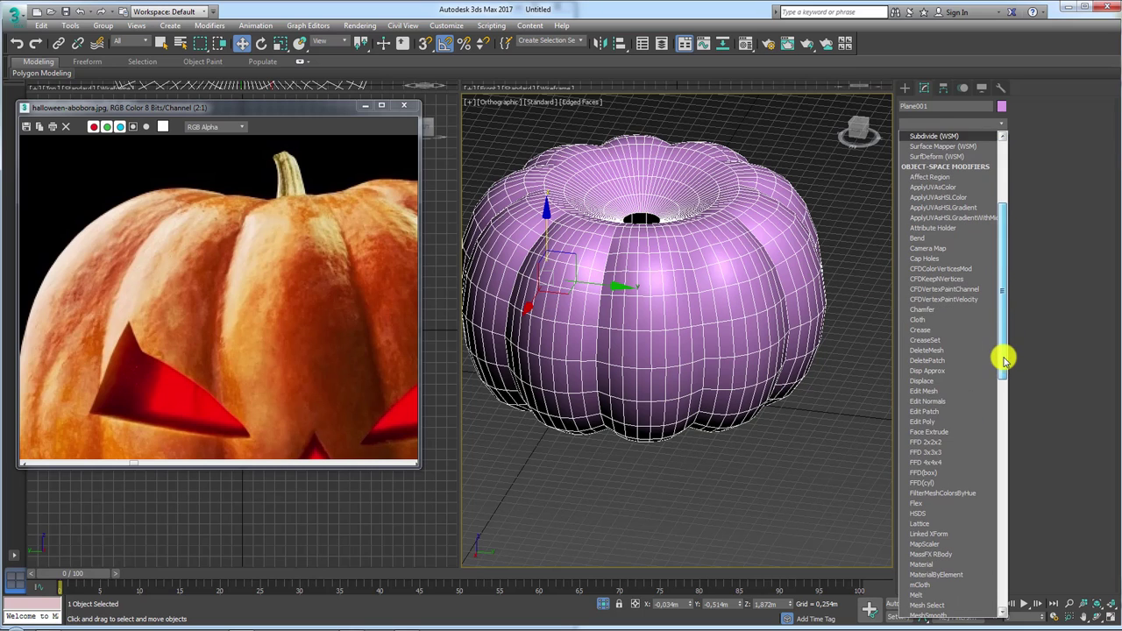
left_click(952, 421)
left_click(1000, 124)
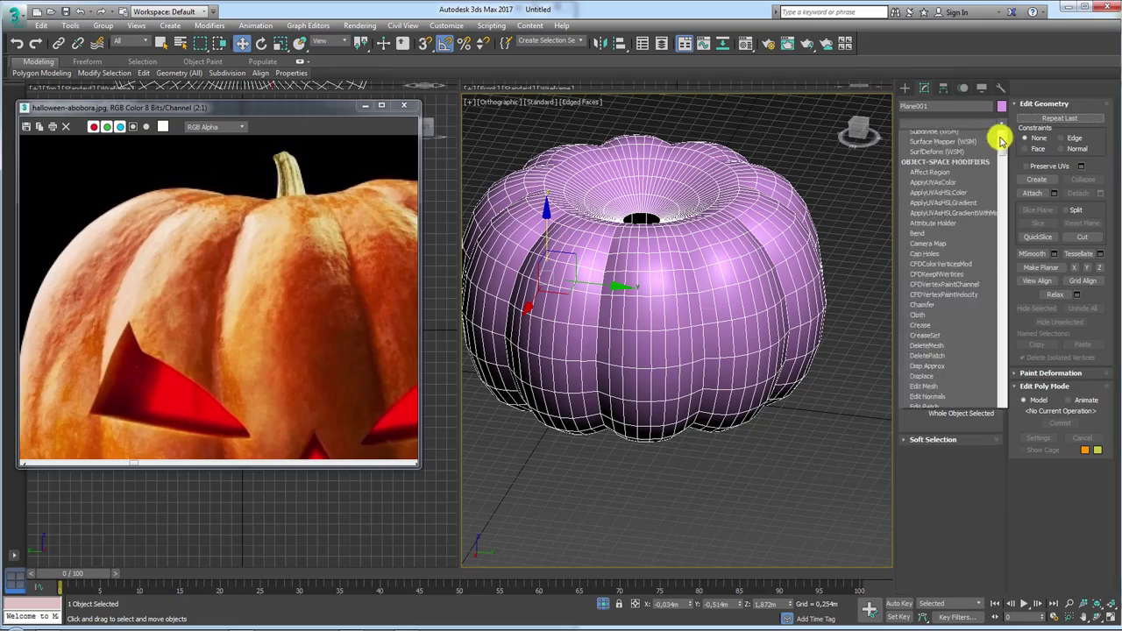
left_click_drag(999, 144, 1002, 491)
Step: Add a second TurboSmooth on top of the pumpkin's stack and view it from above
left_click(928, 431)
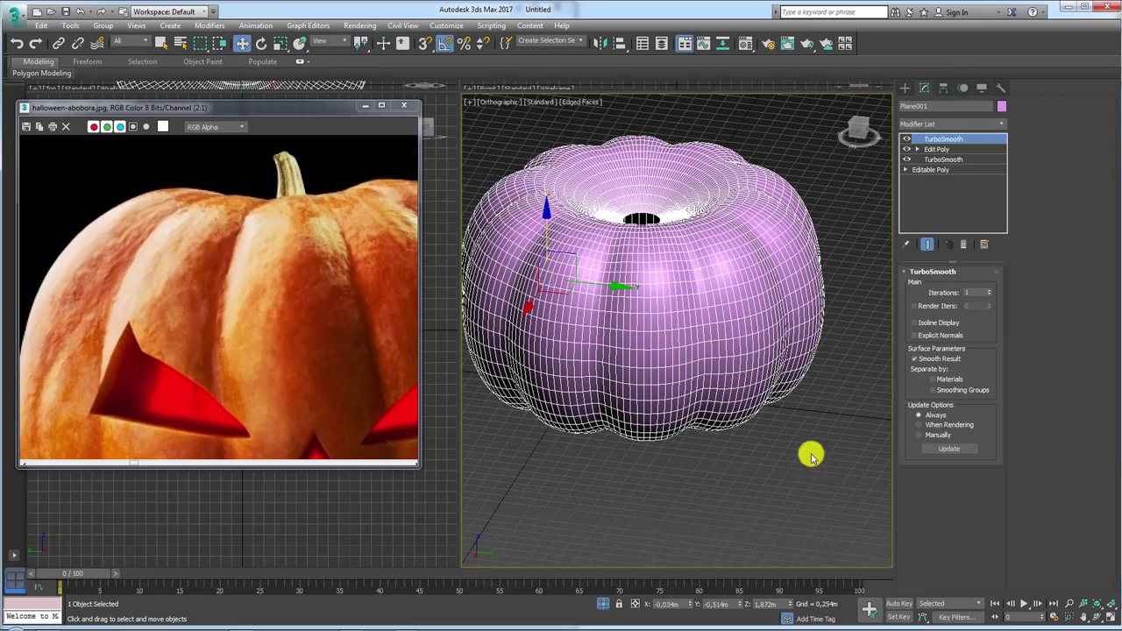
mouse_move(809, 453)
middle_mouse_down("alt")
mouse_move(683, 431)
mouse_move(661, 411)
mouse_move(344, 351)
middle_mouse_up("alt")
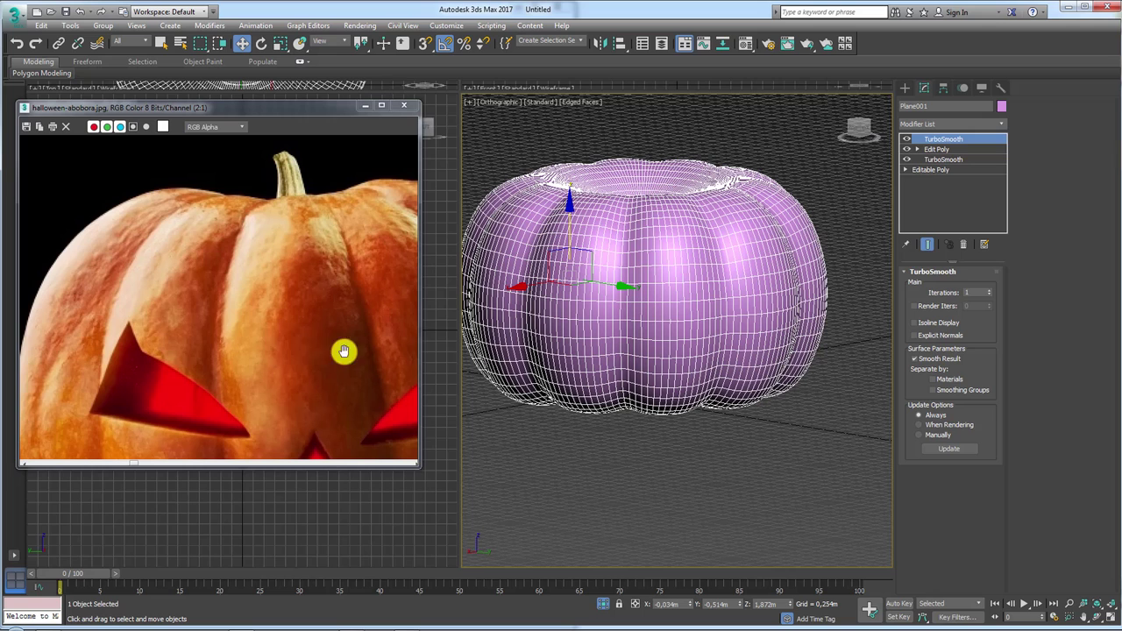
left_click(213, 307)
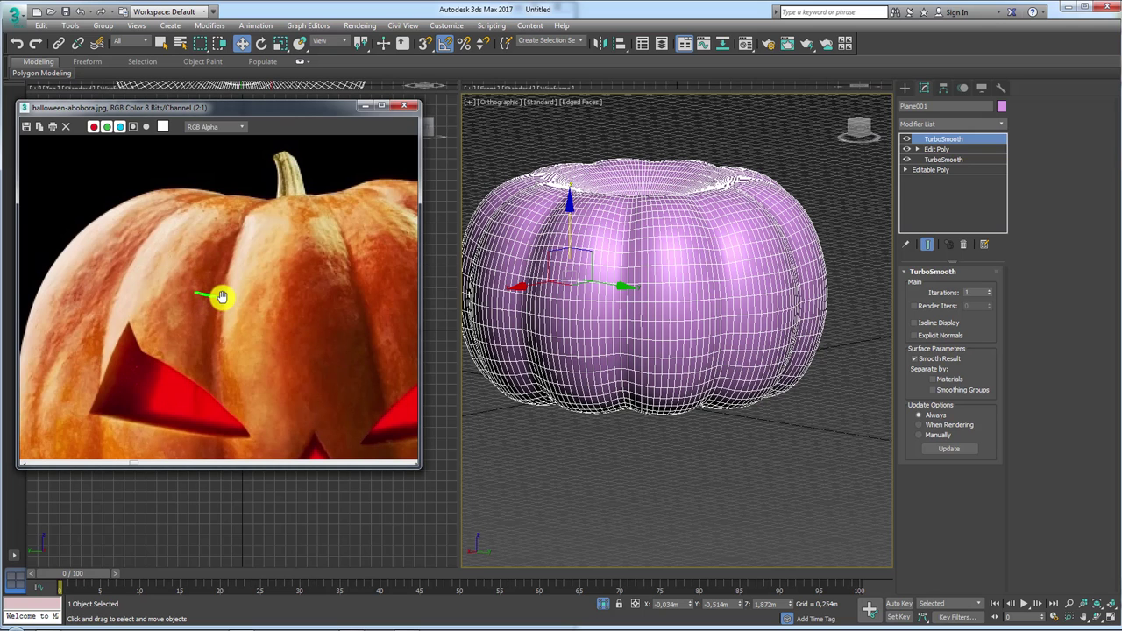
mouse_move(668, 277)
middle_mouse_down("alt")
mouse_move(751, 401)
mouse_move(742, 446)
mouse_move(614, 588)
middle_mouse_up("alt")
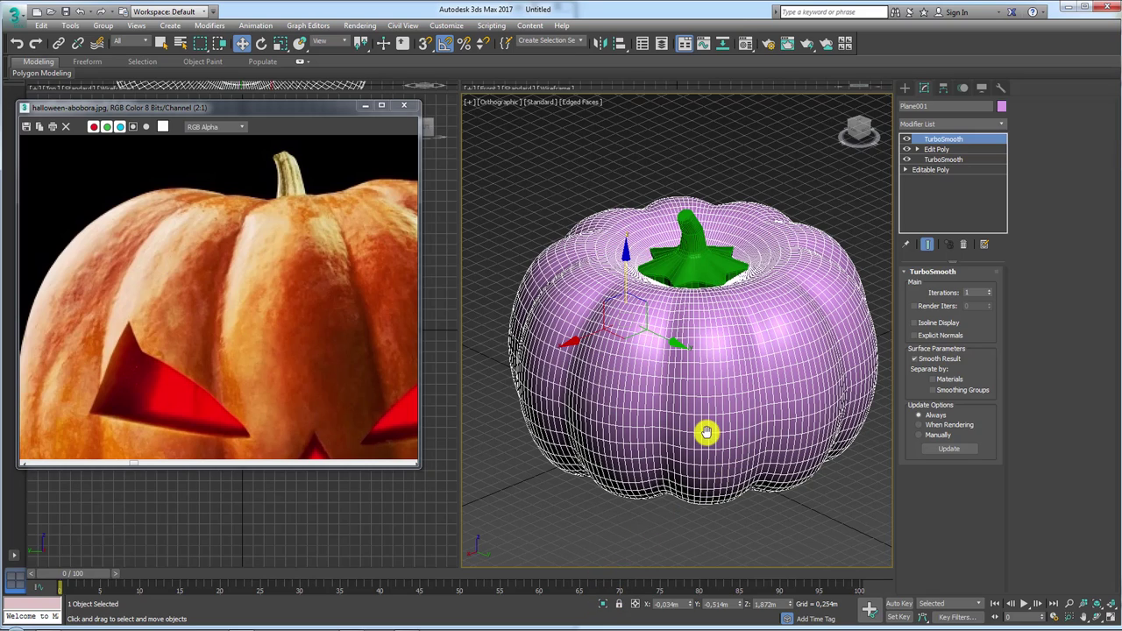
middle_click_drag(706, 431, 704, 303, "alt")
Step: Give the green stem its own TurboSmooth modifier, then return to Perspective view
left_click(695, 301)
scroll(695, 301, "up", 2)
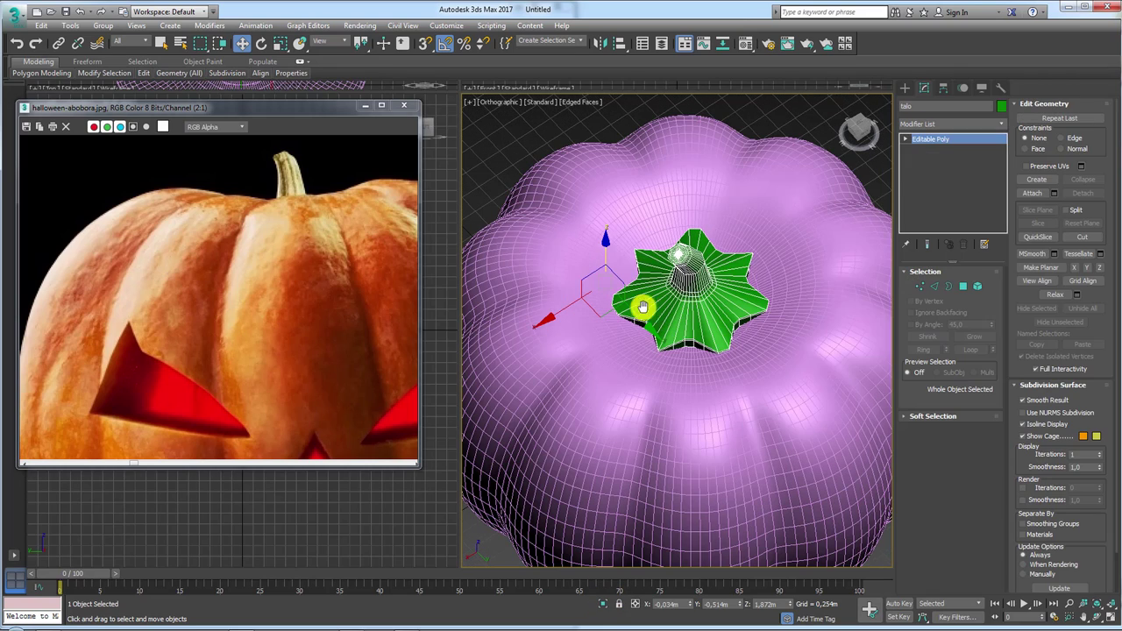
left_click(817, 385)
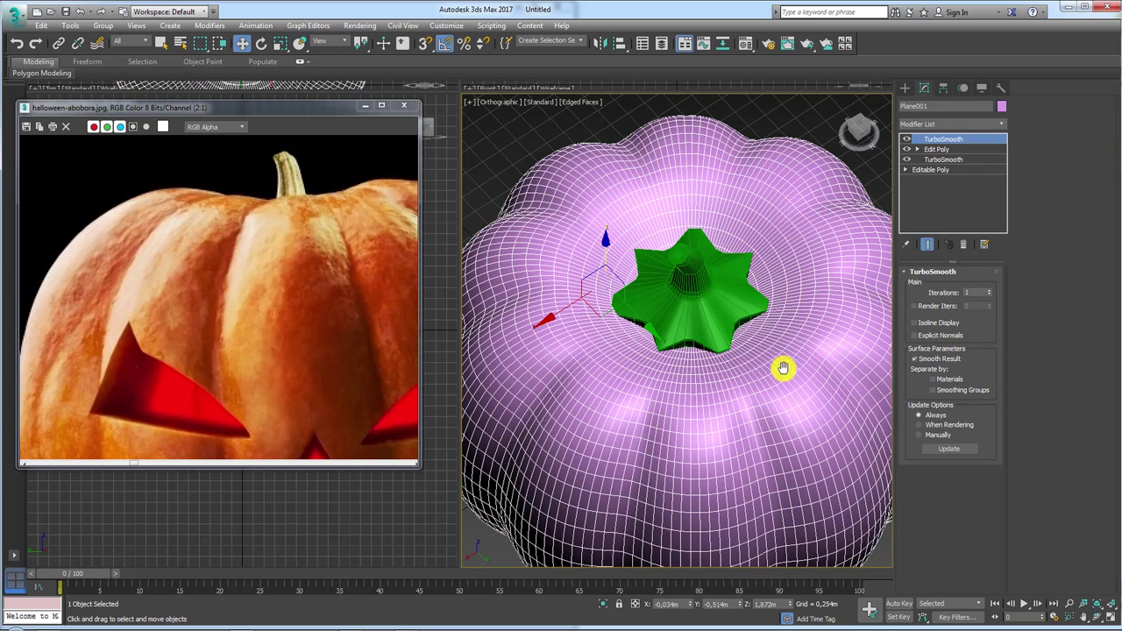
left_click(697, 287)
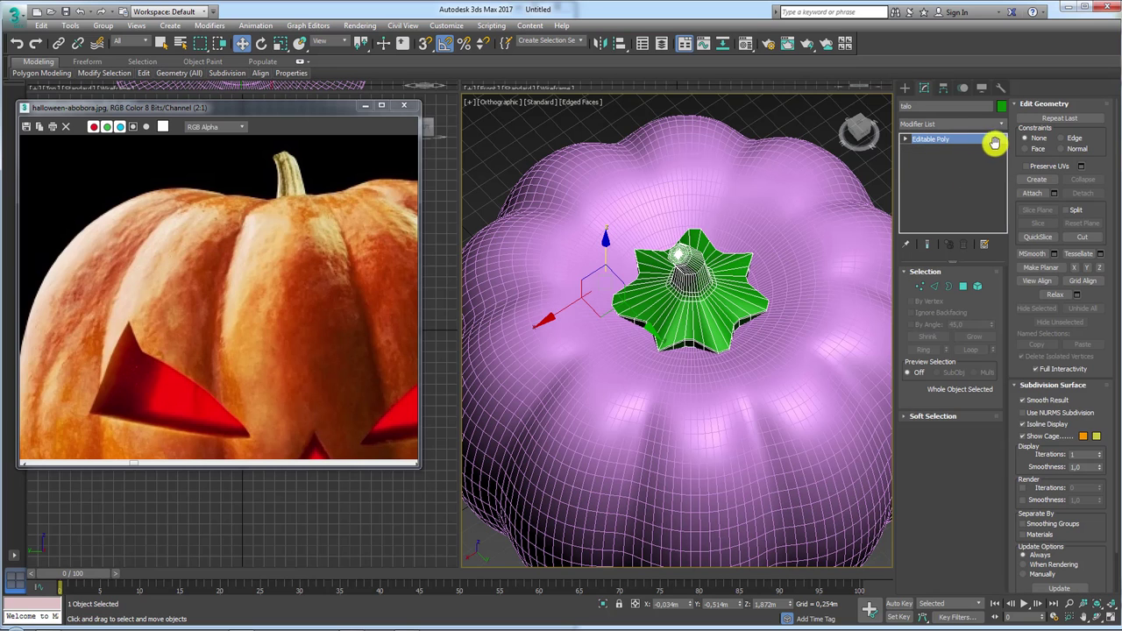
left_click(999, 123)
mouse_move(1001, 221)
left_mouse_down()
mouse_move(1002, 546)
mouse_move(1001, 468)
left_mouse_up()
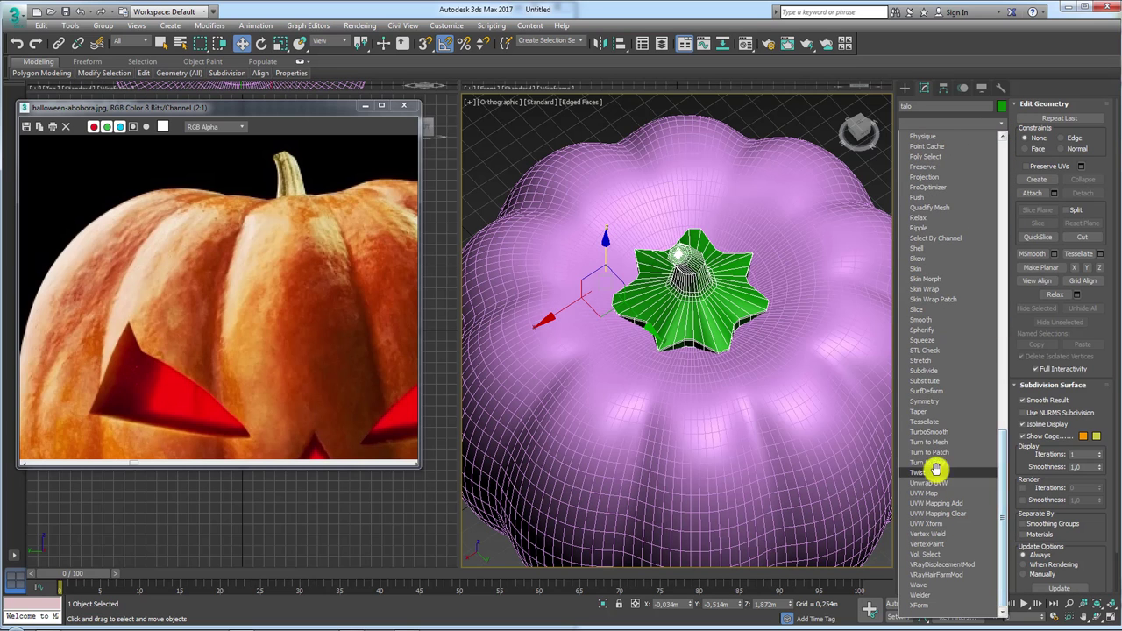
left_click(938, 430)
mouse_move(728, 359)
middle_mouse_down("alt")
mouse_move(741, 400)
mouse_move(766, 321)
mouse_move(731, 195)
middle_mouse_up("alt")
left_click(731, 196)
key("p")
mouse_move(719, 351)
middle_mouse_down()
mouse_move(678, 377)
mouse_move(693, 356)
middle_mouse_up()
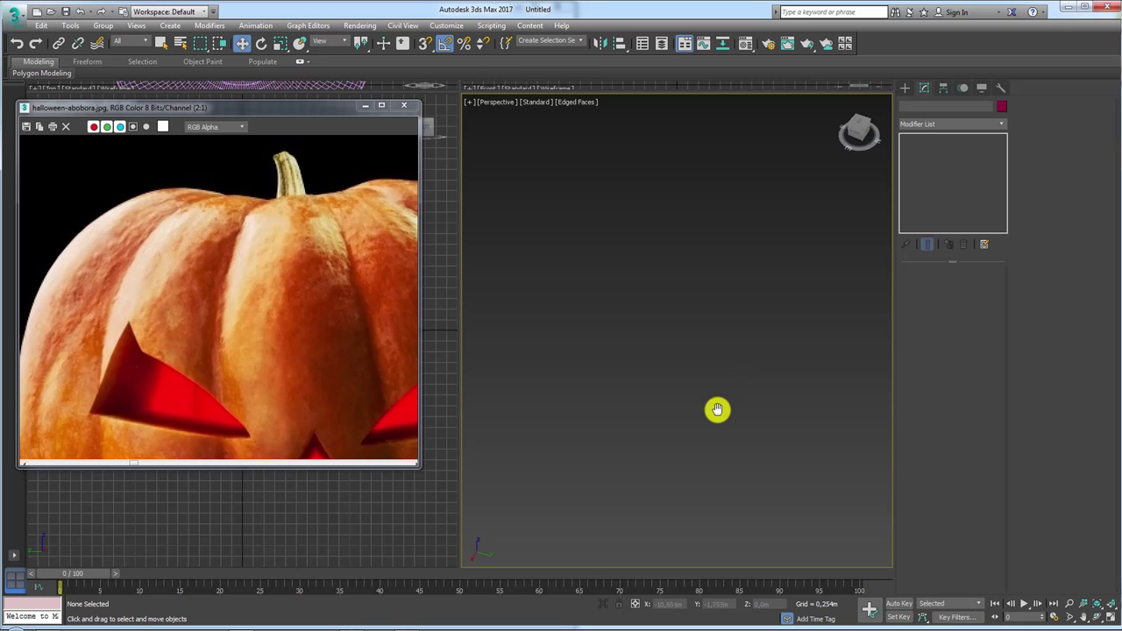
Step: Close the reference photo window and switch the viewport to the Front view
middle_click_drag(717, 409, 715, 404)
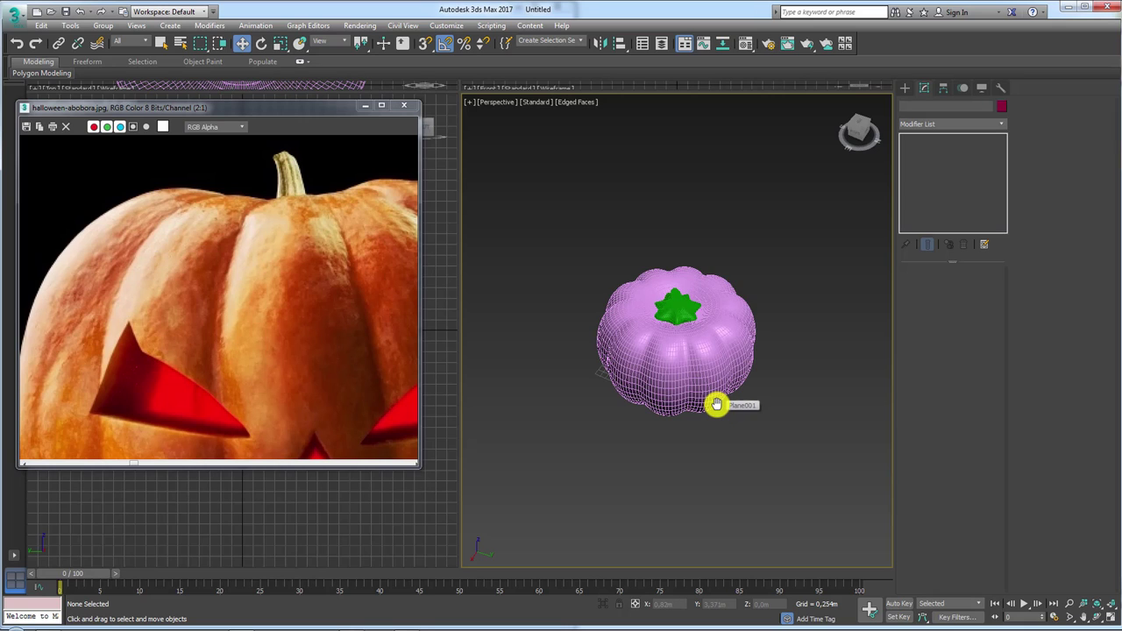
scroll(312, 333, "down", 1)
scroll(311, 332, "down", 1)
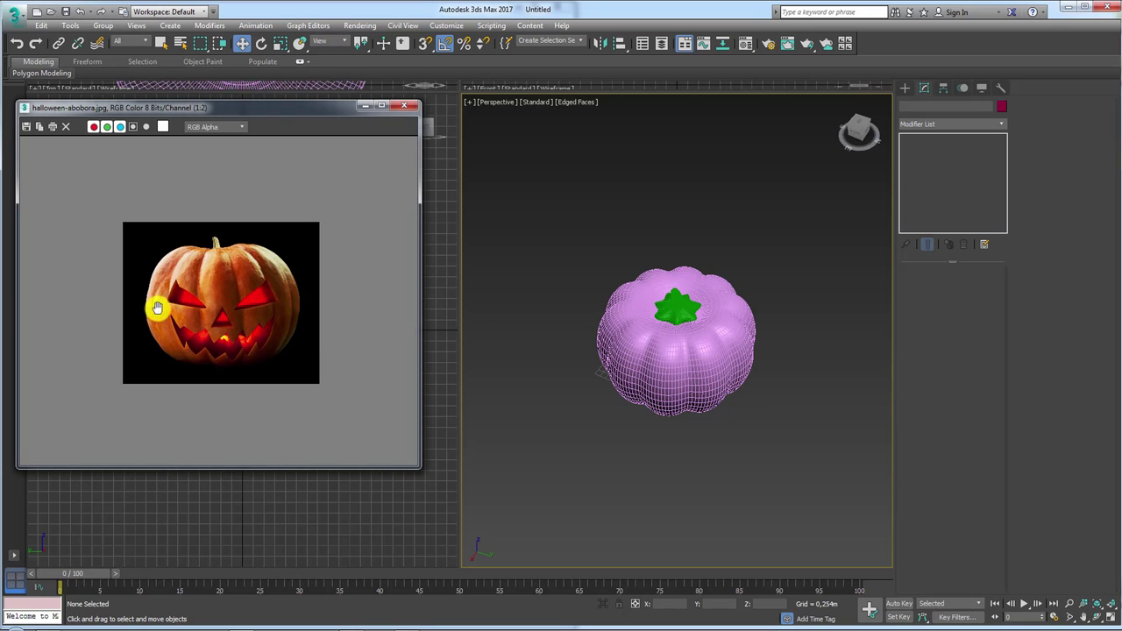
scroll(200, 291, "up", 1)
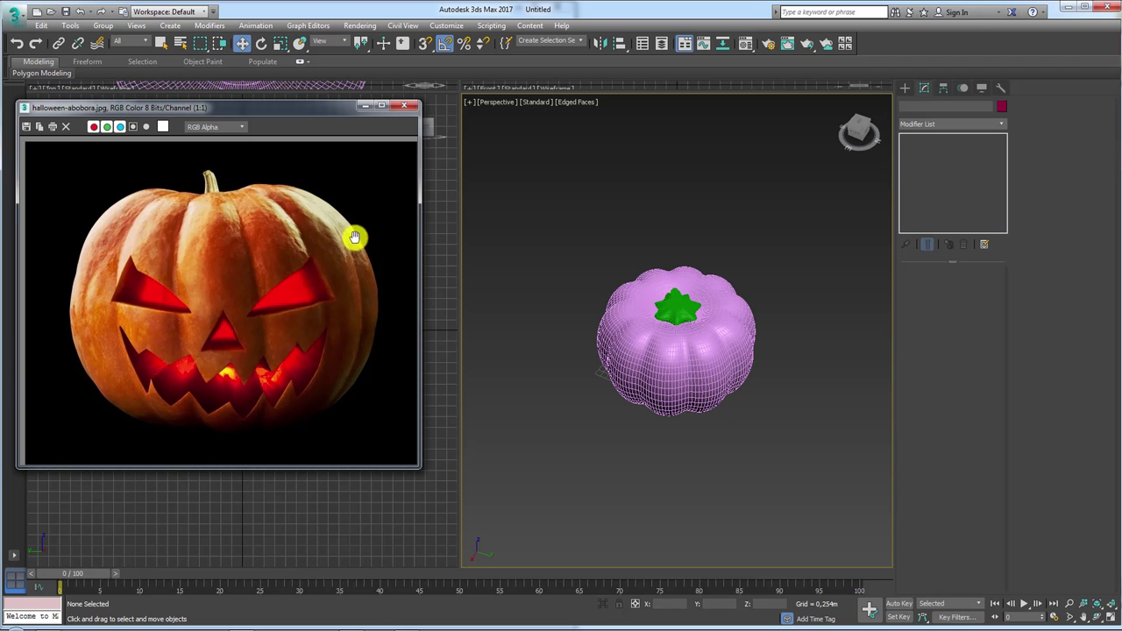
left_click(403, 105)
scroll(788, 424, "down", 1)
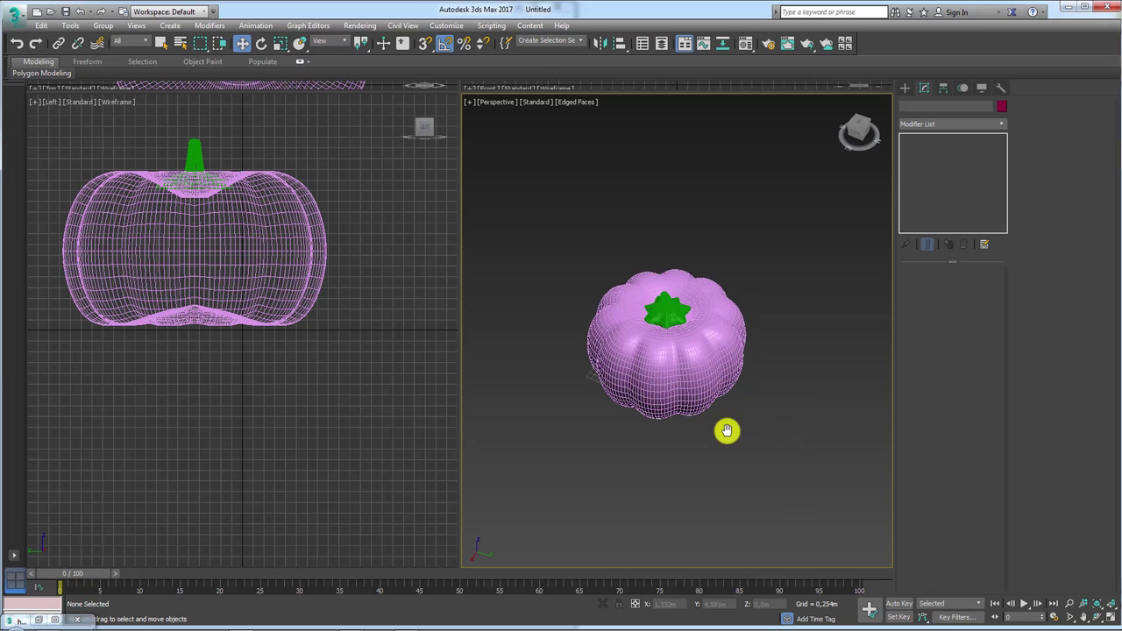
scroll(726, 430, "down", 1)
scroll(730, 433, "down", 3)
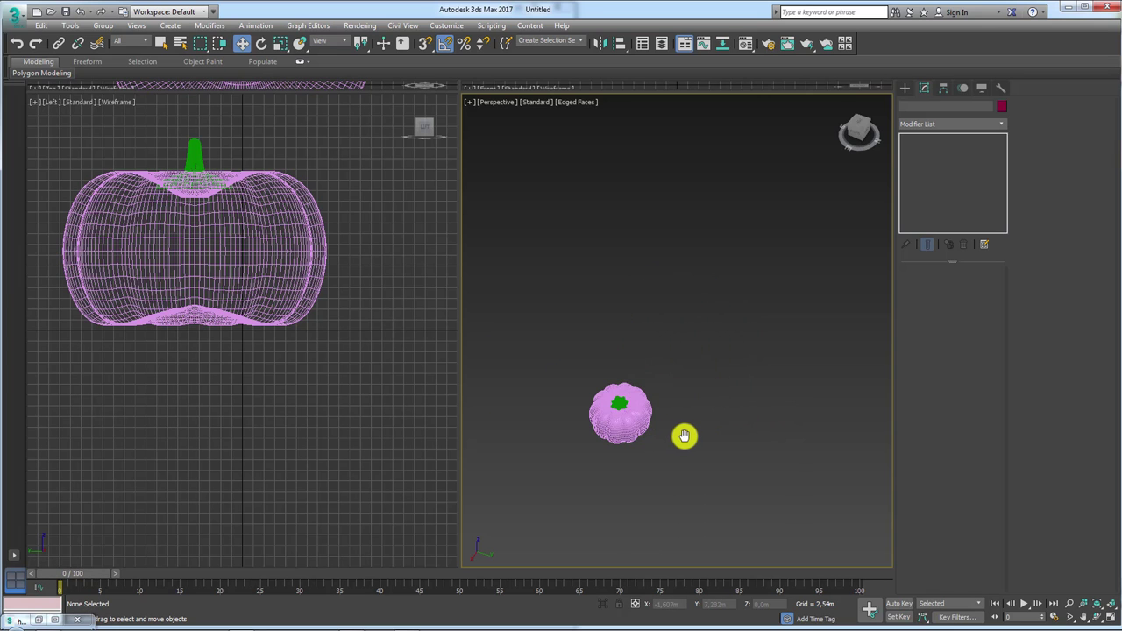
key("f")
scroll(638, 393, "down", 3)
scroll(596, 341, "down", 3)
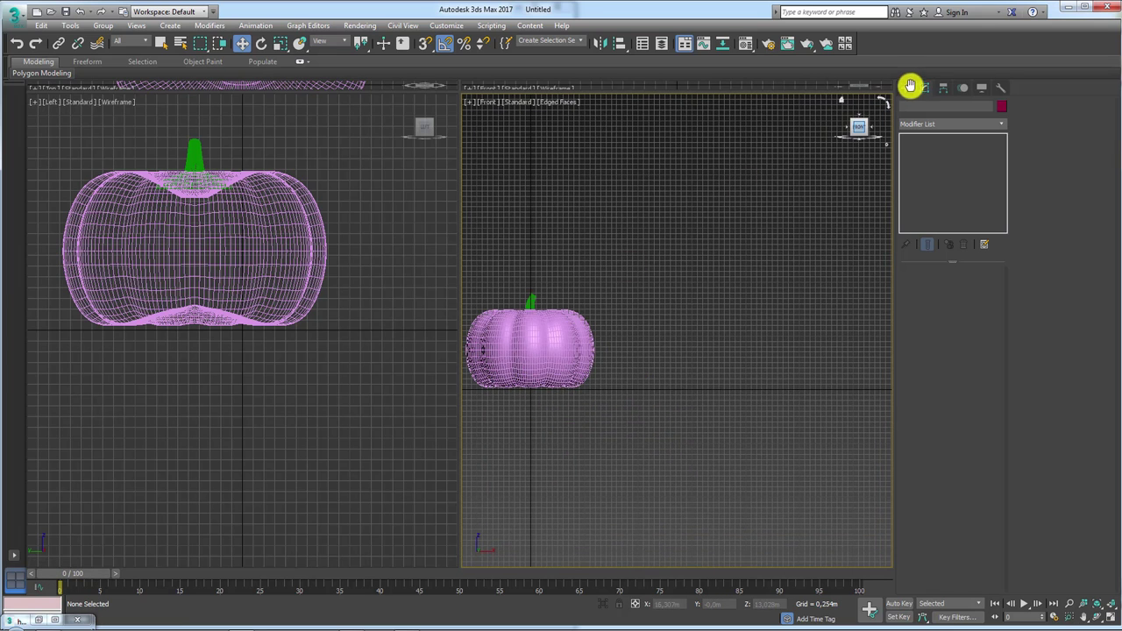
Step: Draw a plane beside the pumpkin and drop halloween-abobora.jpg onto it
left_click(908, 86)
left_click(972, 211)
left_click_drag(653, 222, 839, 396)
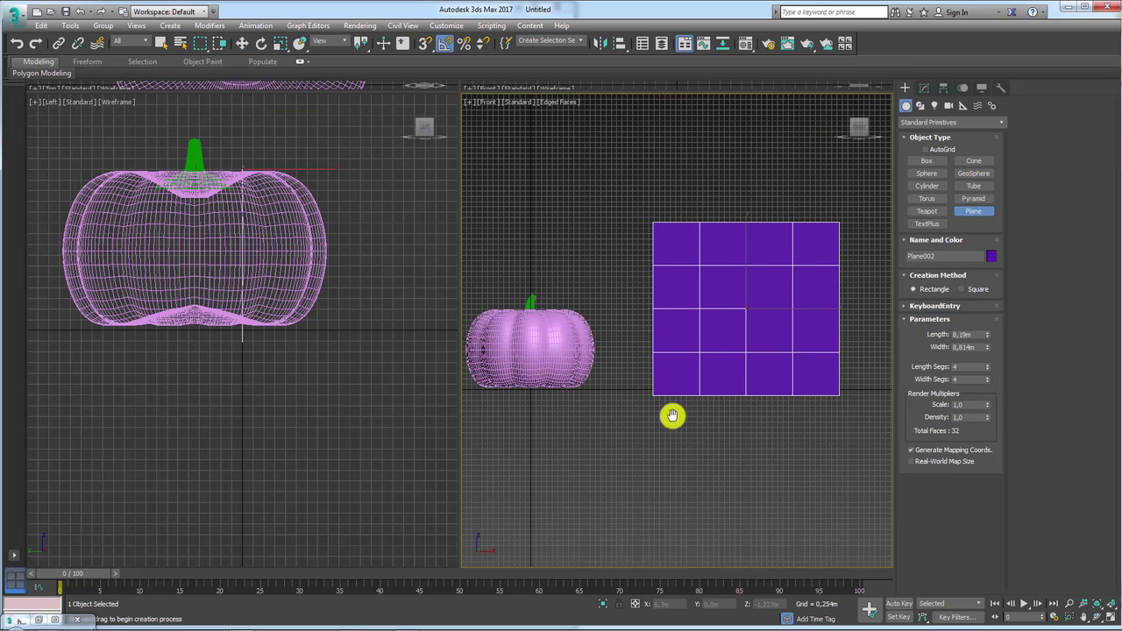
middle_click_drag(671, 413, 697, 464, "alt")
left_click(53, 623)
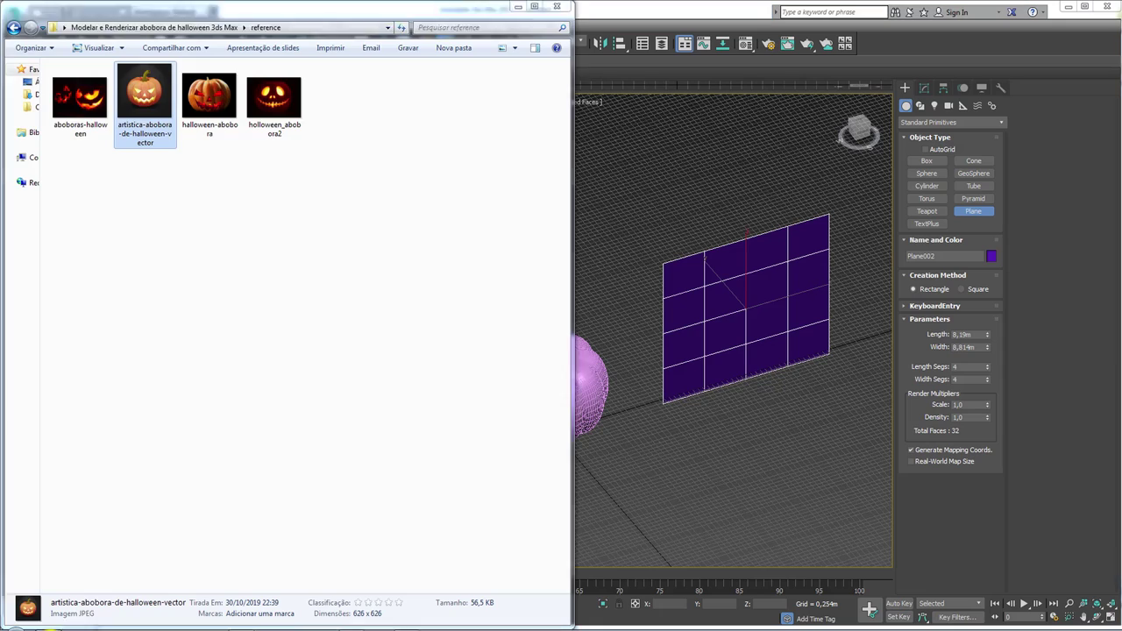
left_click_drag(204, 91, 736, 301)
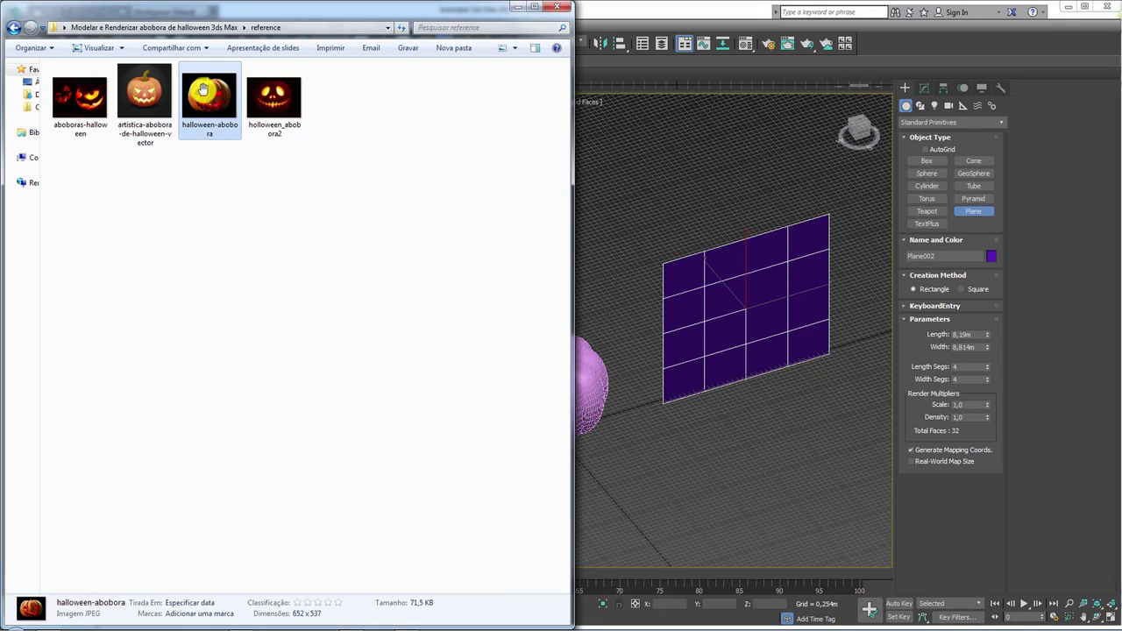
Step: Close the reference image folder and shift the reference plane along its Y axis
left_click(518, 7)
key("w")
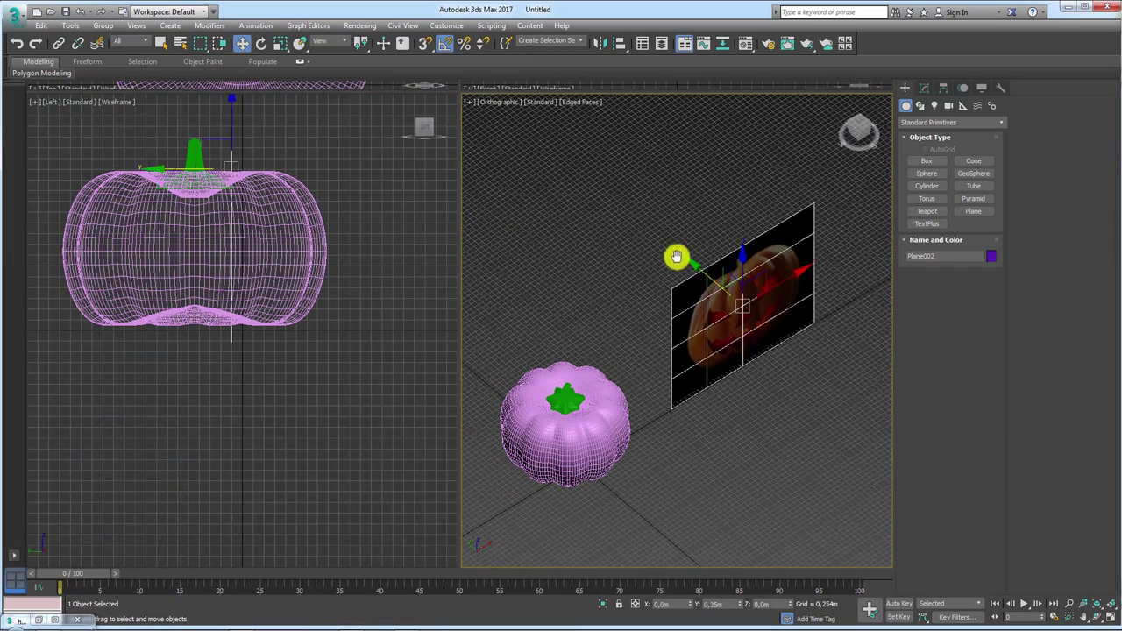
left_click_drag(676, 255, 660, 282)
Step: Switch to a Front view zoomed and centred on the jack-o'-lantern reference image
key("f")
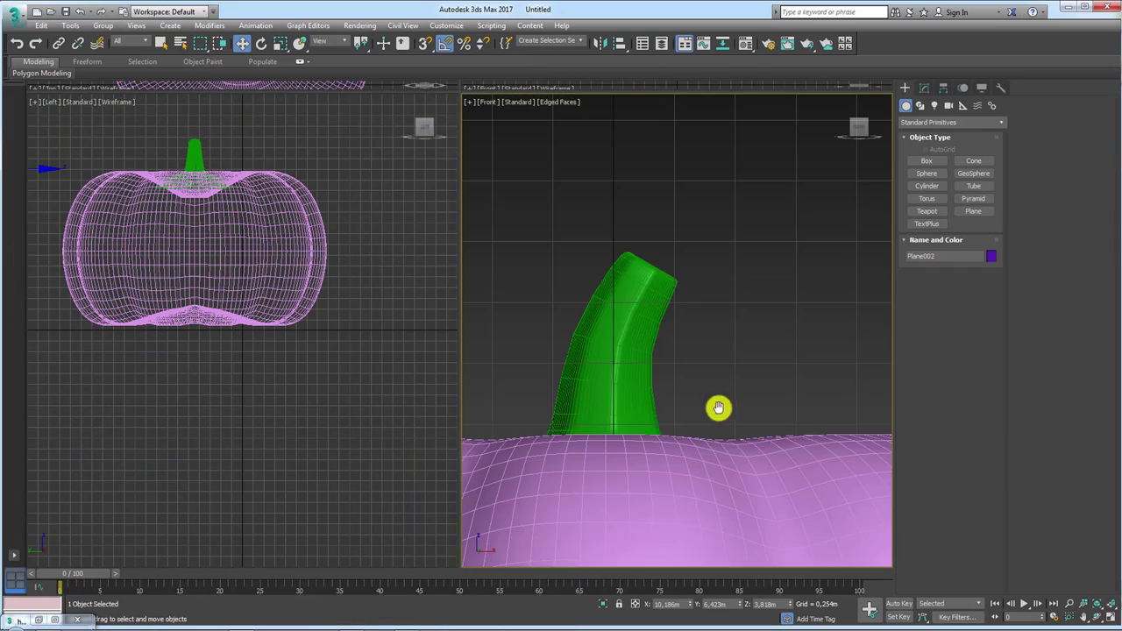
key("z")
scroll(679, 391, "up", 1)
scroll(613, 324, "up", 2)
scroll(608, 318, "down", 2)
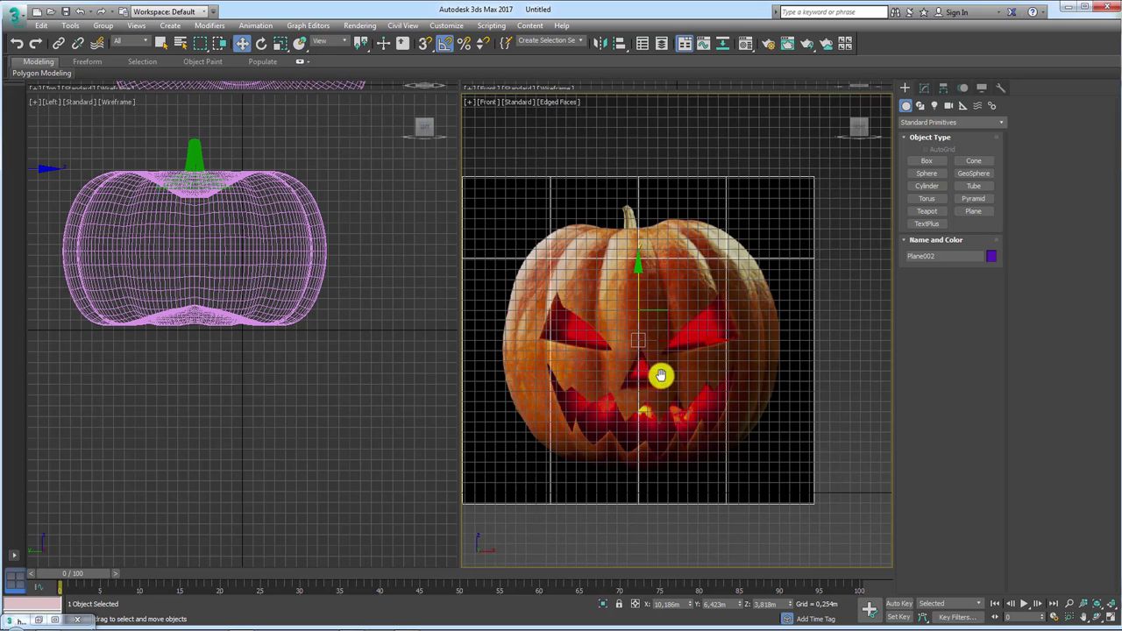
middle_click_drag(541, 321, 642, 313)
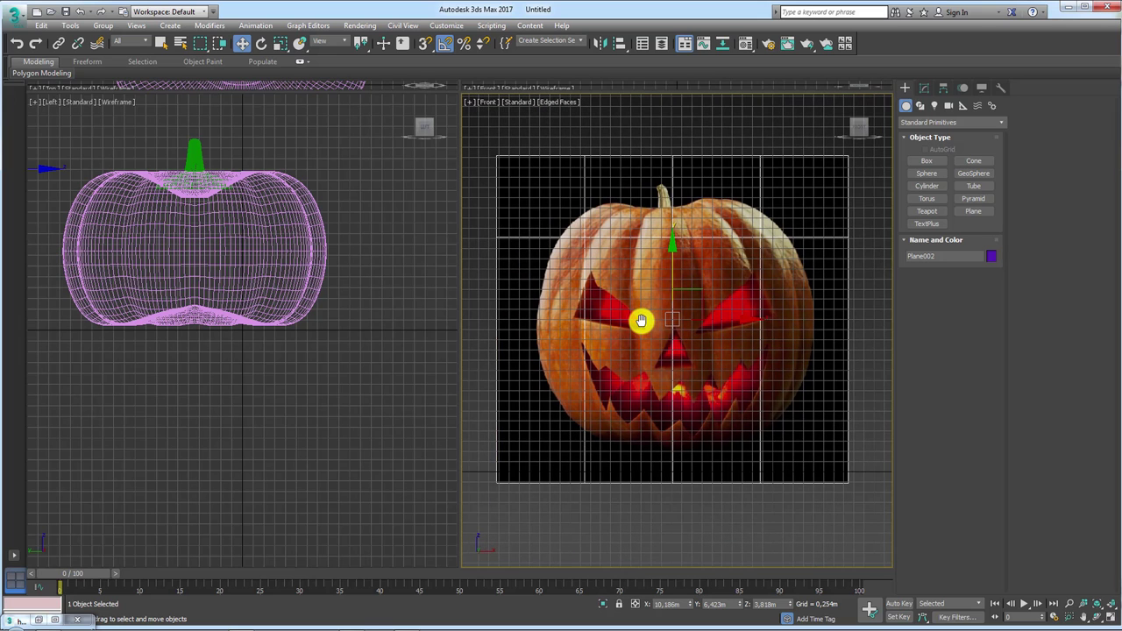
scroll(653, 317, "up", 1)
scroll(669, 312, "up", 3)
scroll(668, 313, "down", 2)
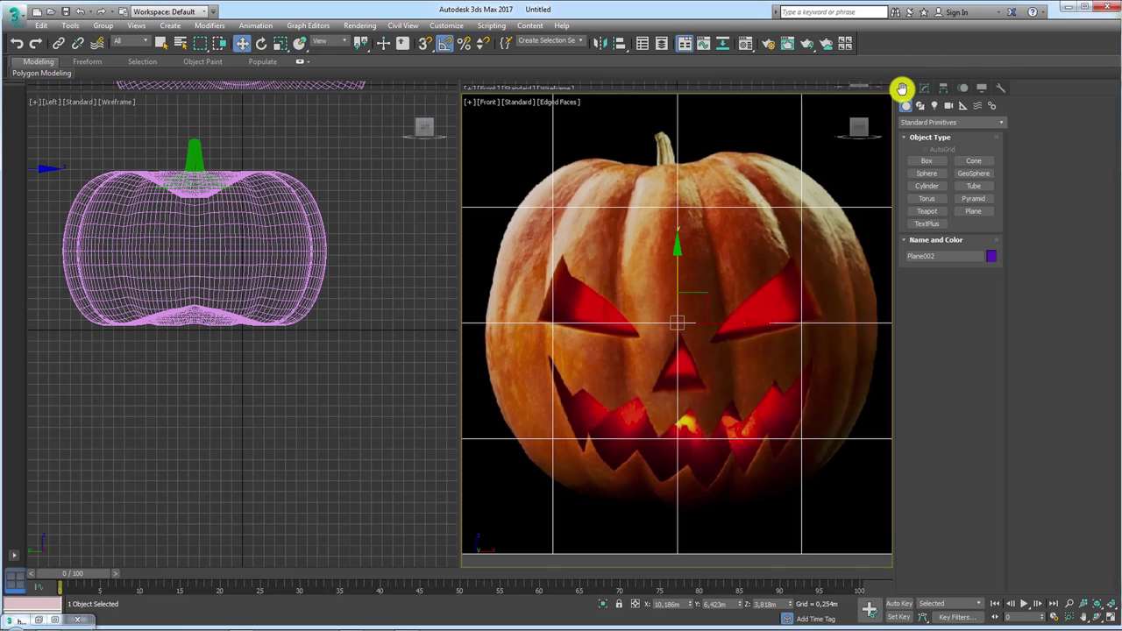
left_click(922, 104)
Step: Trace the left eye as a closed three-point triangular Line spline
left_click(926, 170)
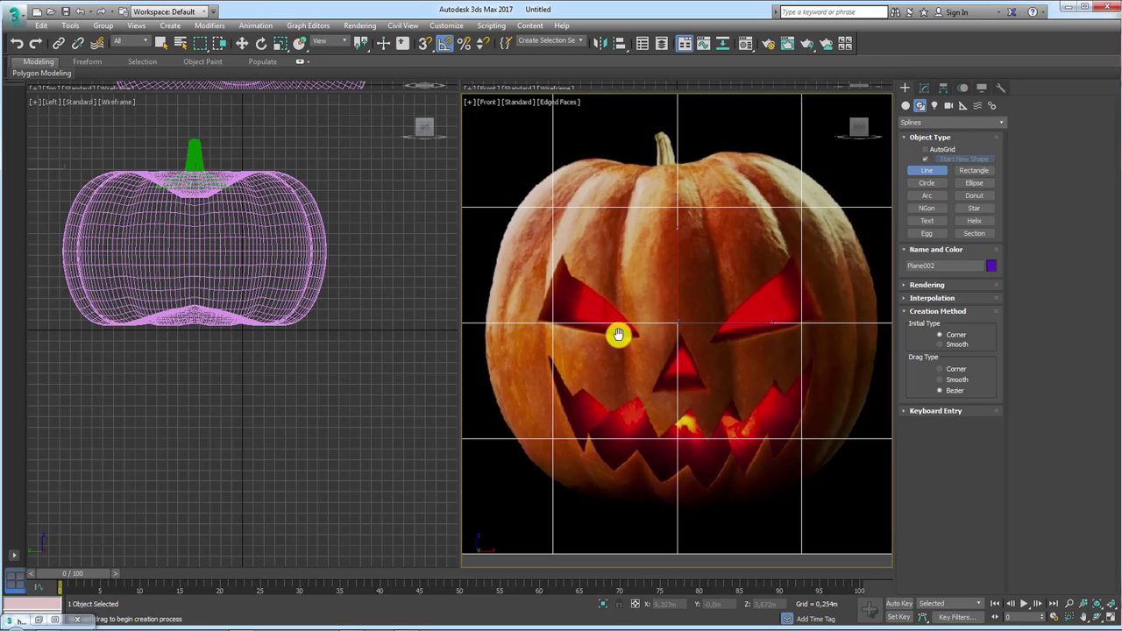
scroll(640, 337, "up", 3)
left_click(676, 342)
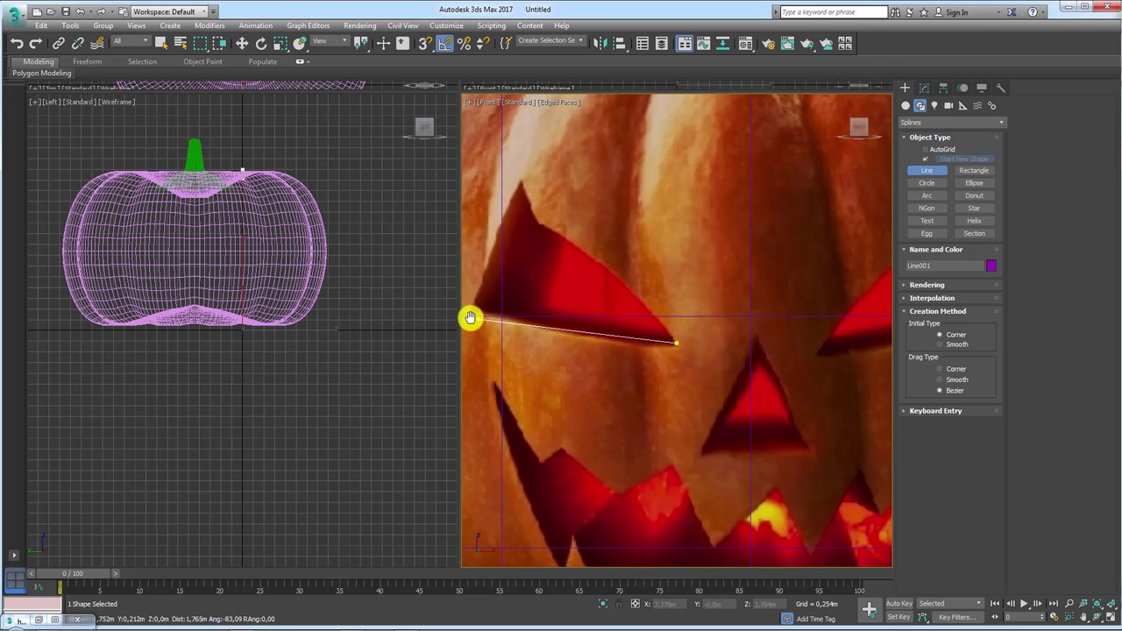
middle_click_drag(463, 313, 548, 333)
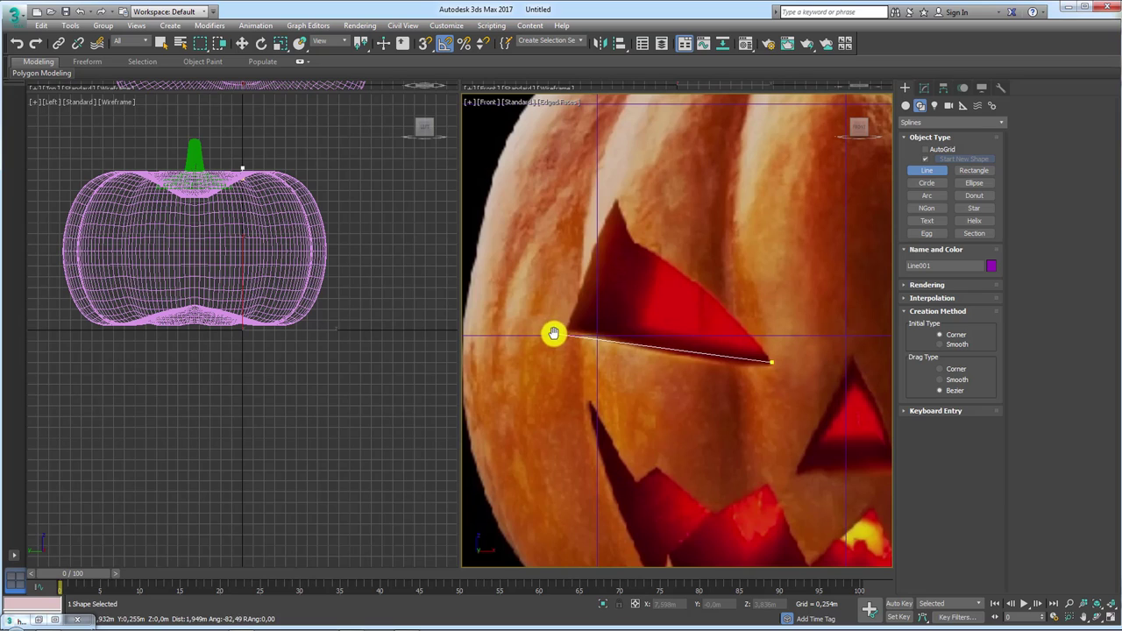
left_click(611, 206)
left_click(634, 251)
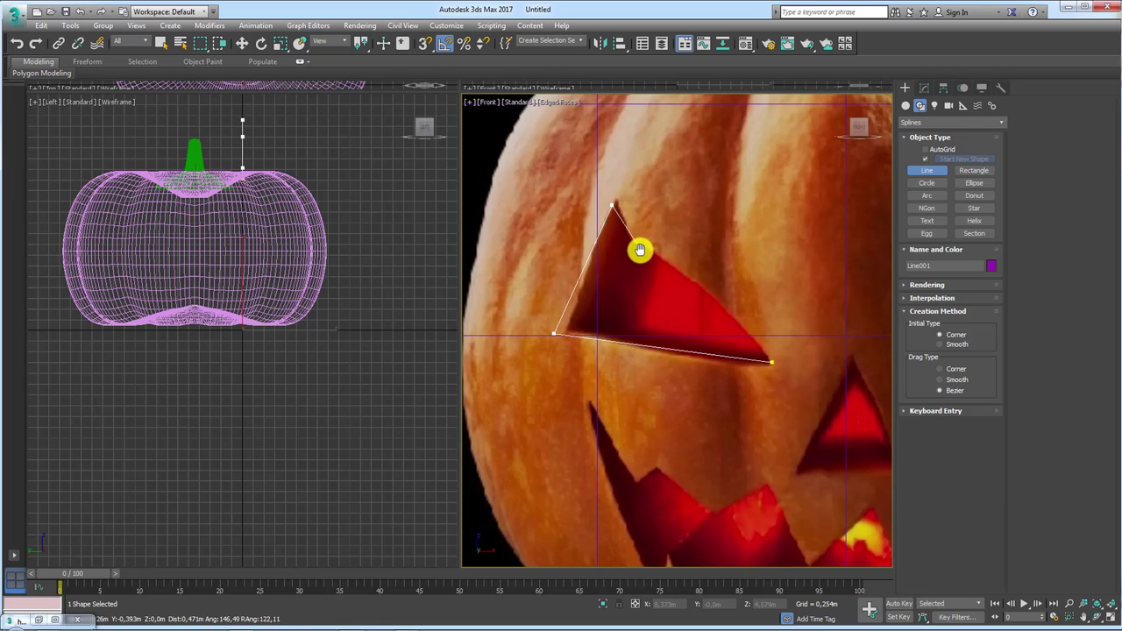
left_click(770, 357)
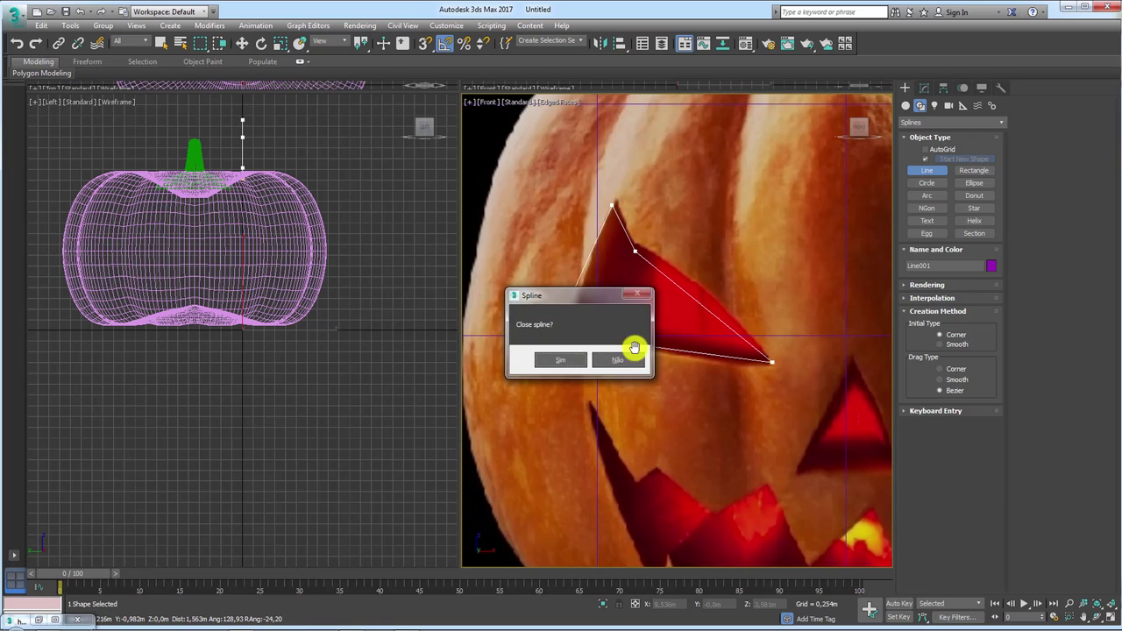
left_click(571, 358)
mouse_move(744, 359)
middle_mouse_down()
mouse_move(695, 356)
mouse_move(596, 309)
middle_mouse_up()
scroll(694, 355, "down", 3)
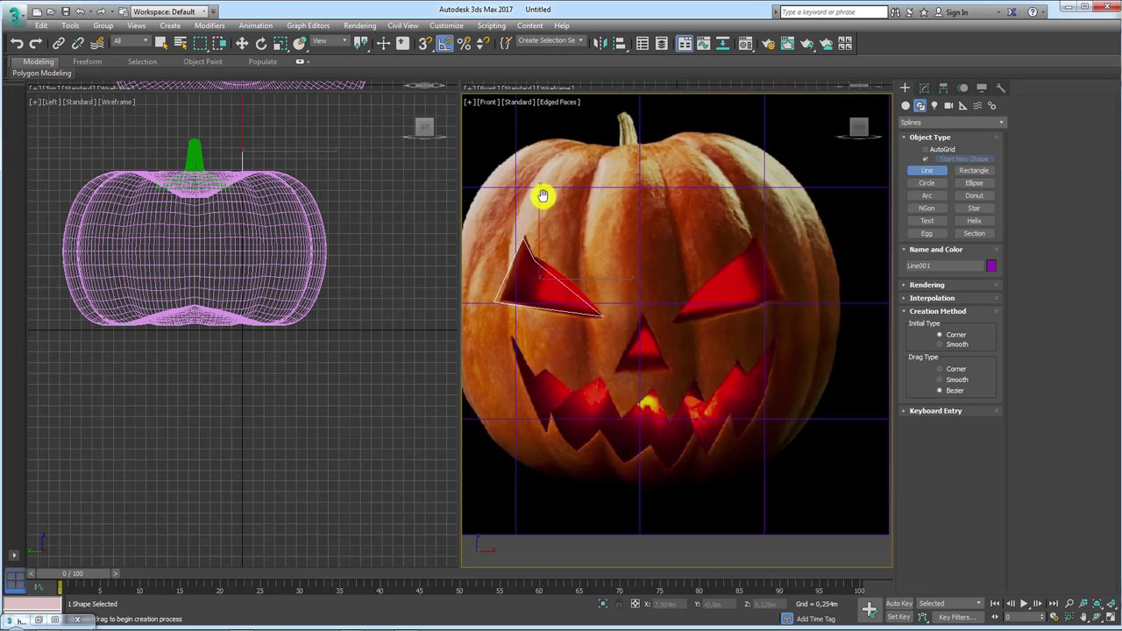
Step: Mirror a copy of the eye on X and move it over the right eye
left_click(600, 43)
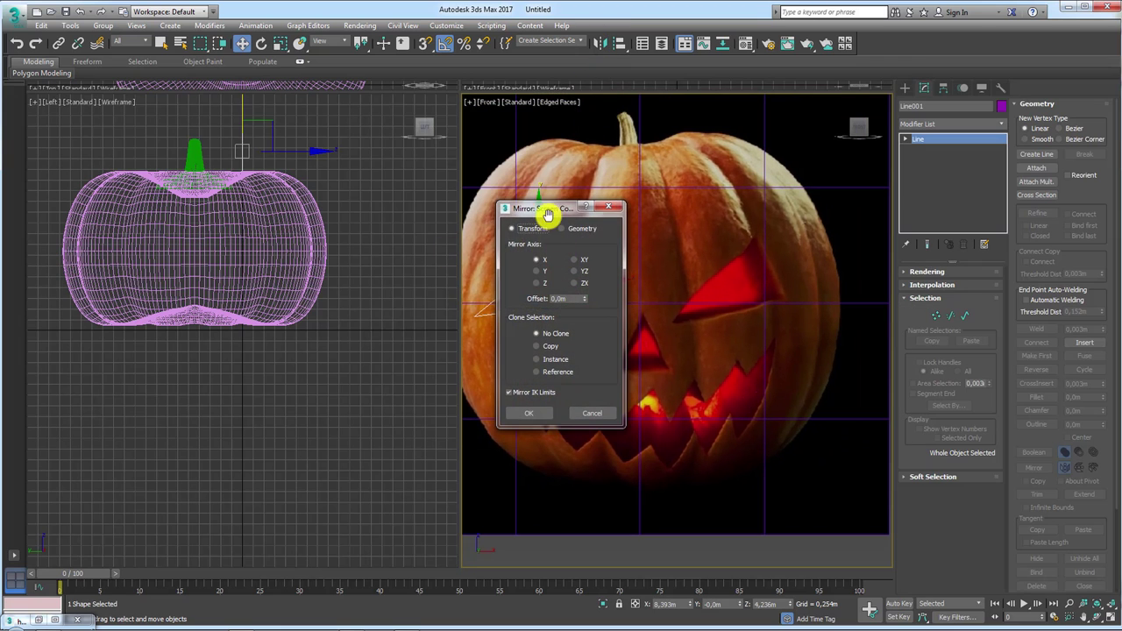
mouse_move(593, 190)
left_mouse_down()
mouse_move(680, 179)
mouse_move(788, 139)
left_mouse_up()
left_click(732, 284)
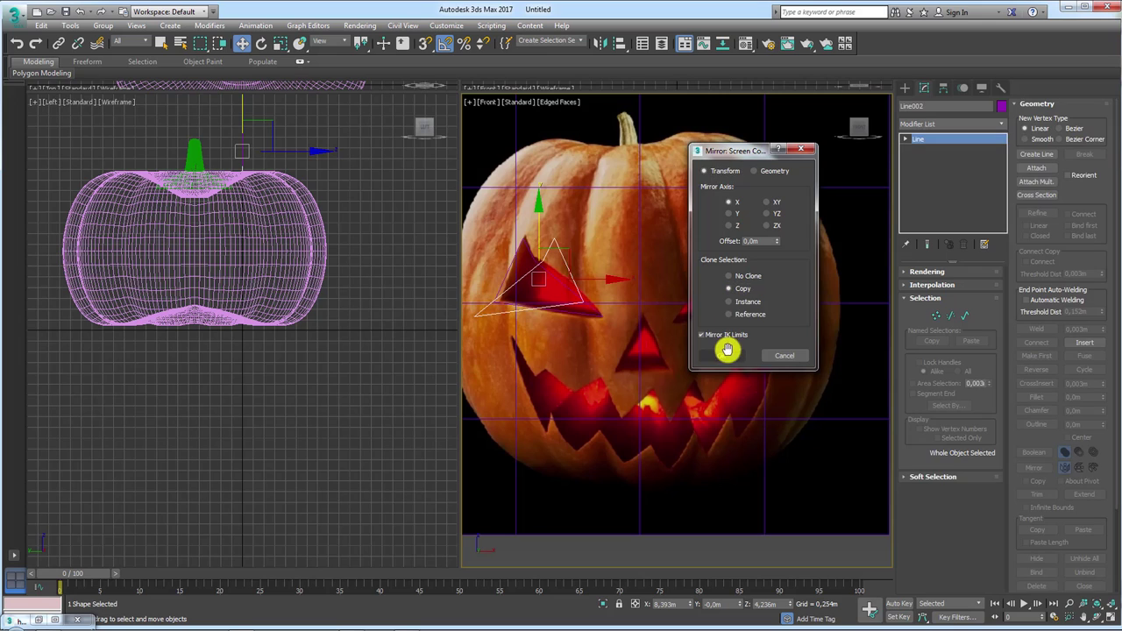
left_click(720, 355)
mouse_move(593, 277)
left_mouse_down()
mouse_move(795, 273)
mouse_move(764, 295)
left_mouse_up()
middle_click_drag(656, 340, 680, 321)
left_click(904, 88)
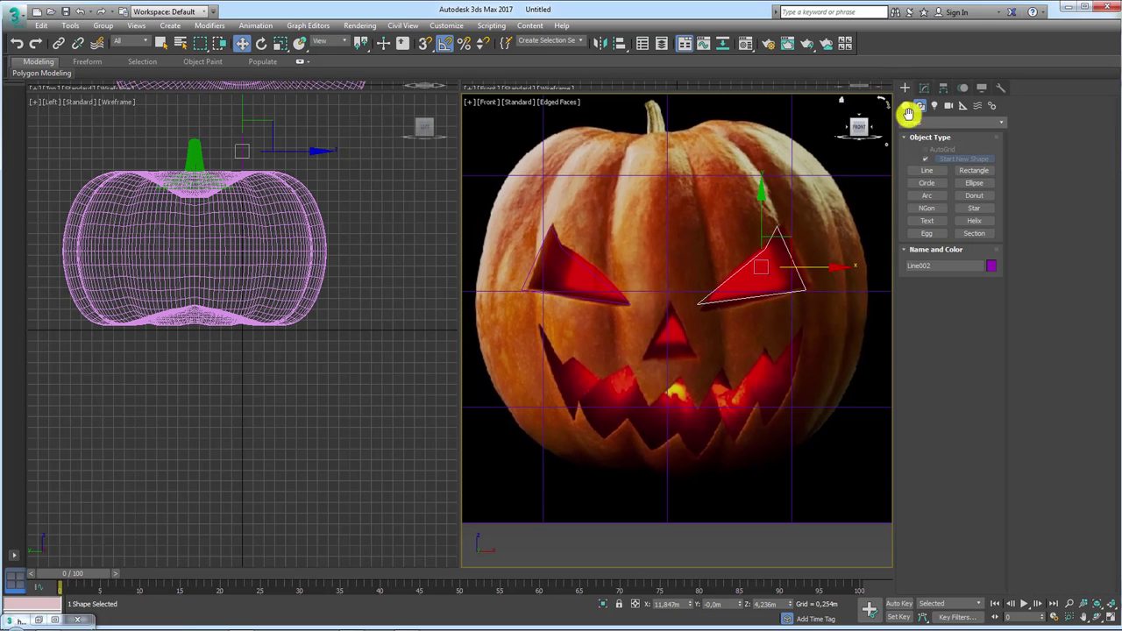
left_click(927, 170)
scroll(614, 342, "up", 4)
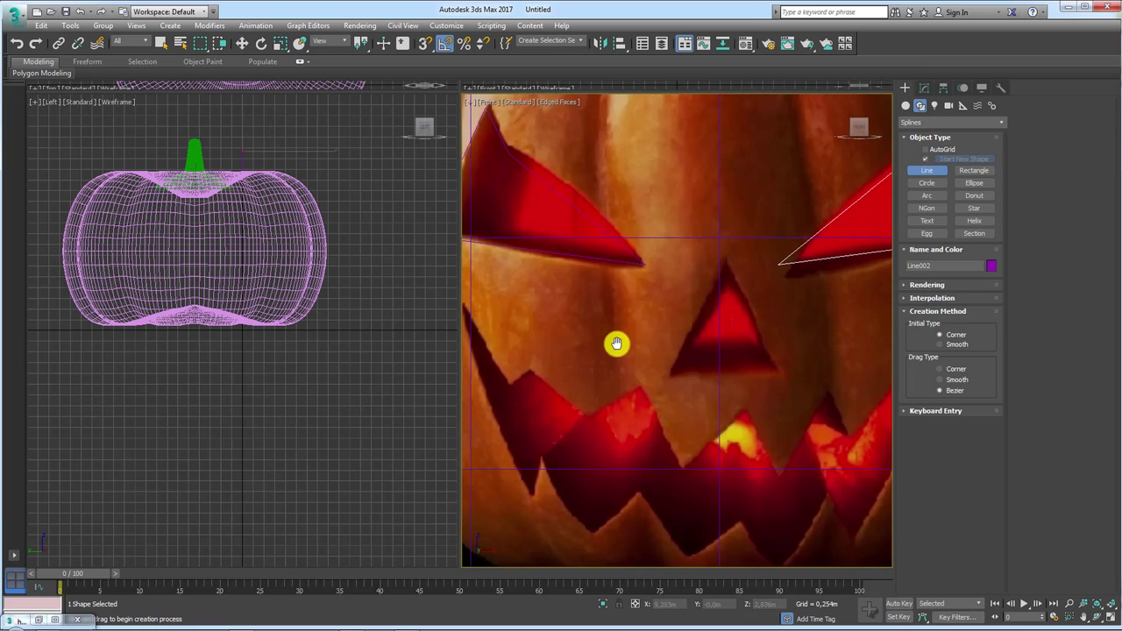
Step: Trace the nose as a closed three-point triangular spline
left_click(670, 362)
left_click(720, 267)
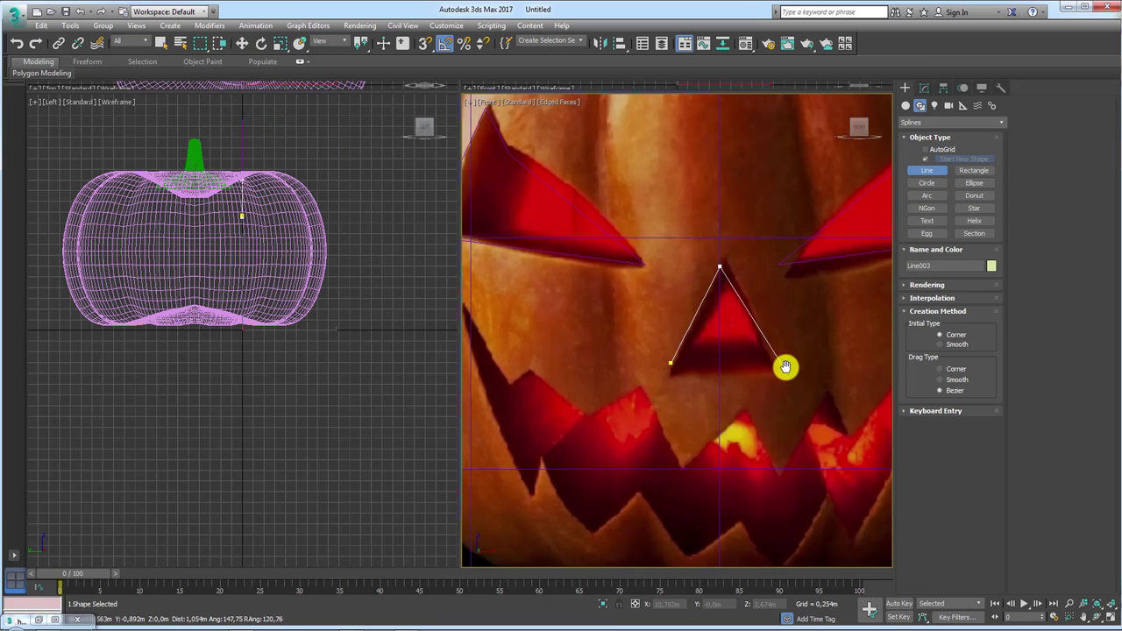
left_click(785, 366)
left_click(671, 362)
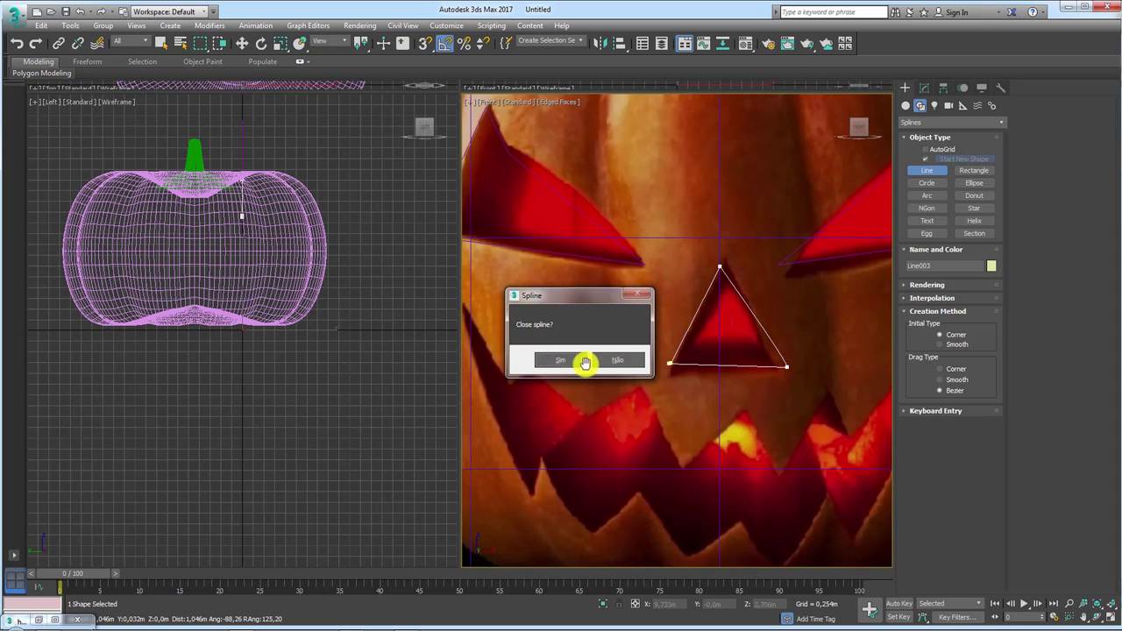
left_click(585, 362)
scroll(578, 390, "down", 5)
scroll(627, 331, "up", 2)
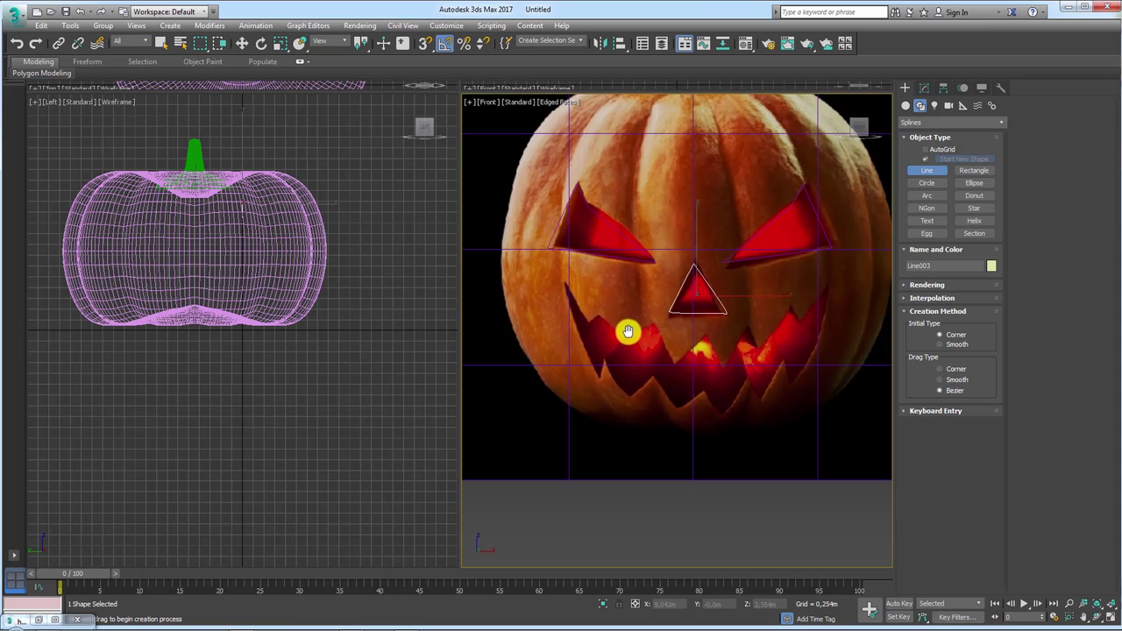
Step: Trace the mouth from its left corner along the lower toothed edge to the right corner
left_click(561, 292)
left_click(601, 379)
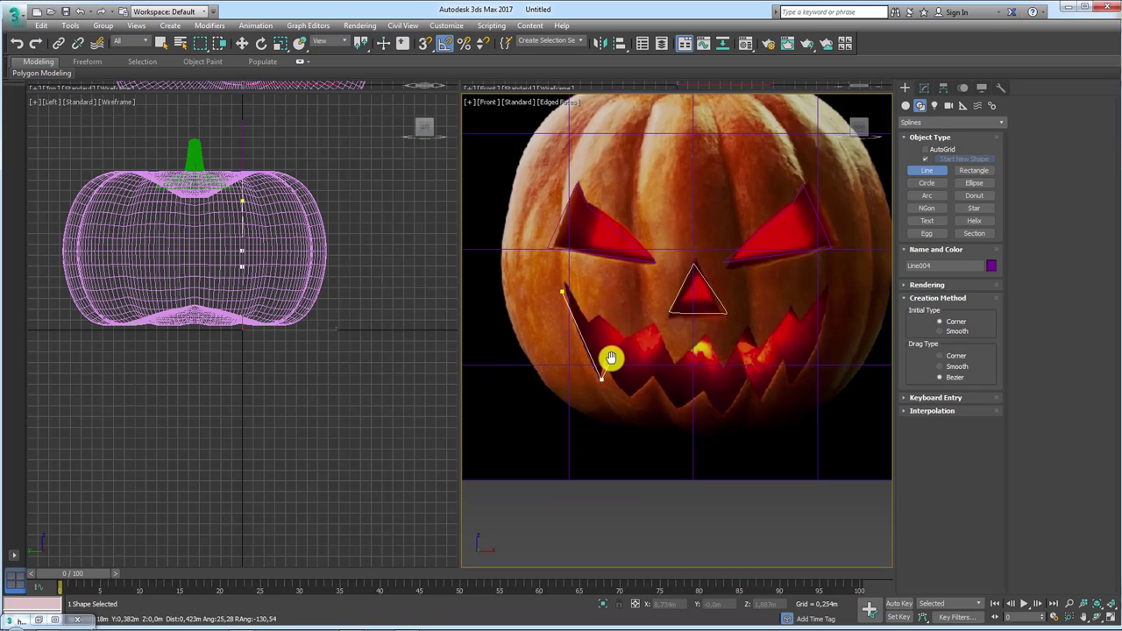
left_click(605, 358)
left_click(628, 397)
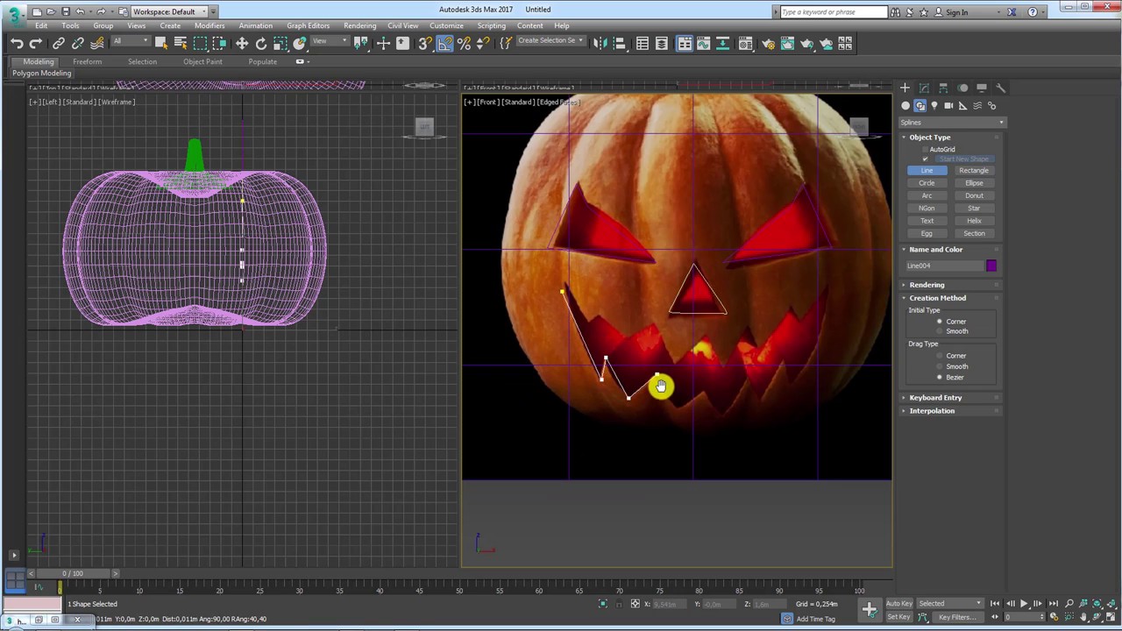
left_click(656, 376)
left_click(702, 389)
left_click(722, 416)
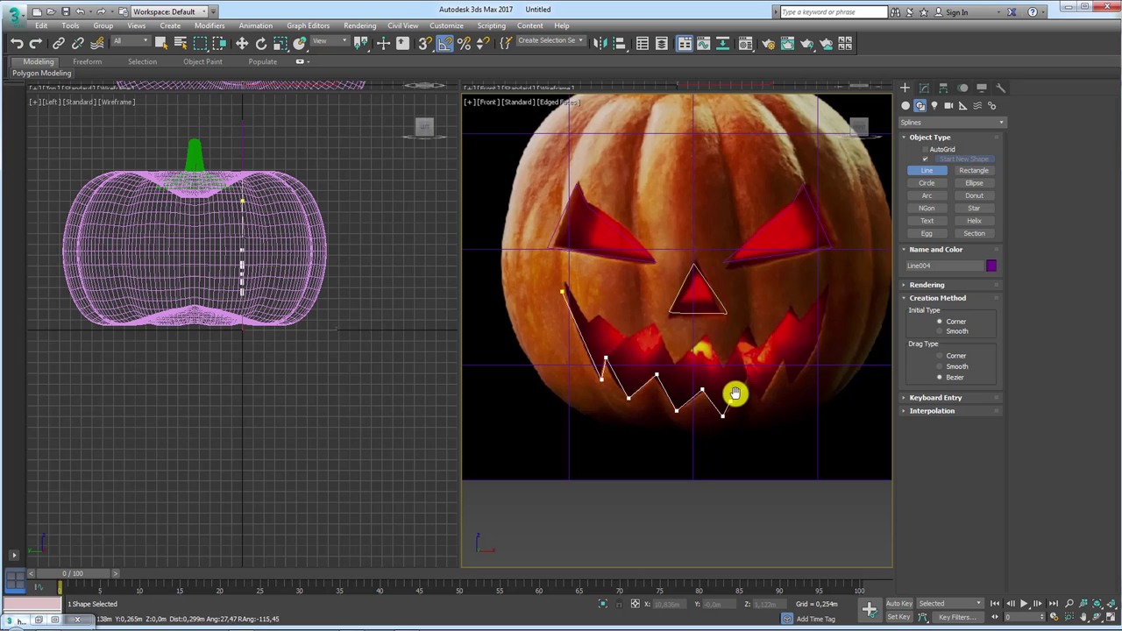
left_click(760, 400)
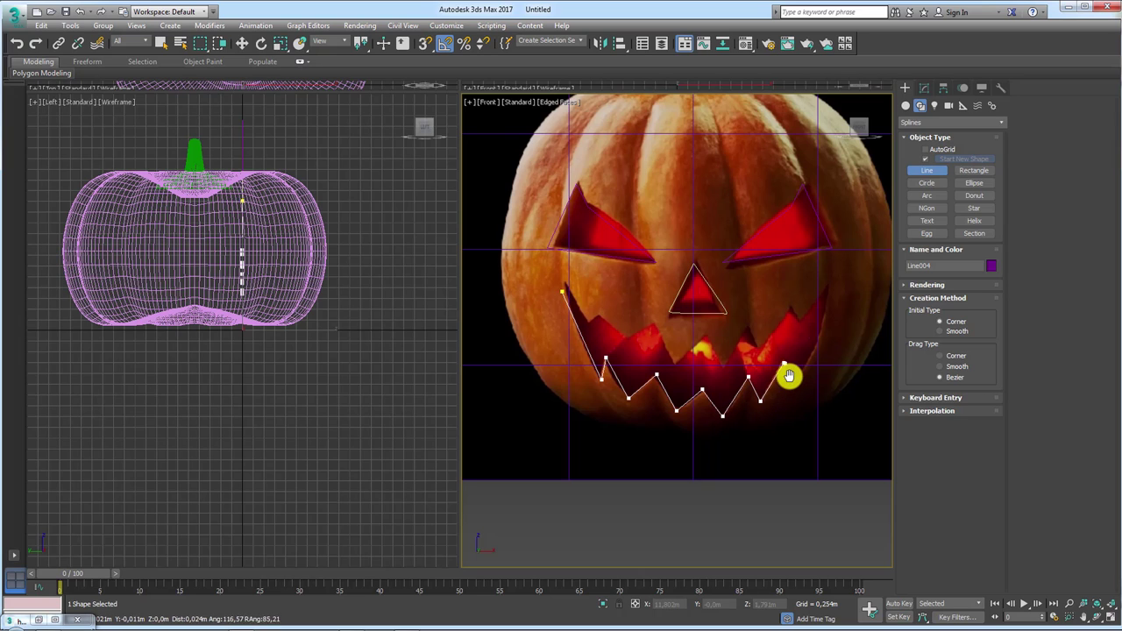
left_click(790, 383)
left_click(836, 283)
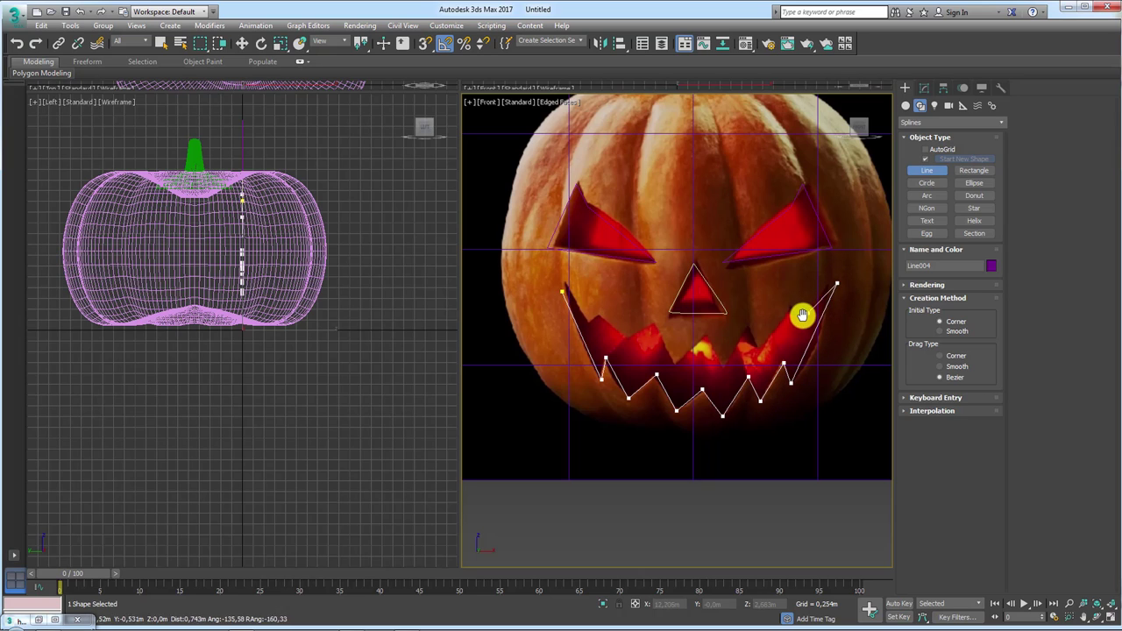
Step: Trace the mouth's upper toothed edge back to the start and close the mouth spline
left_click(791, 303)
left_click(755, 345)
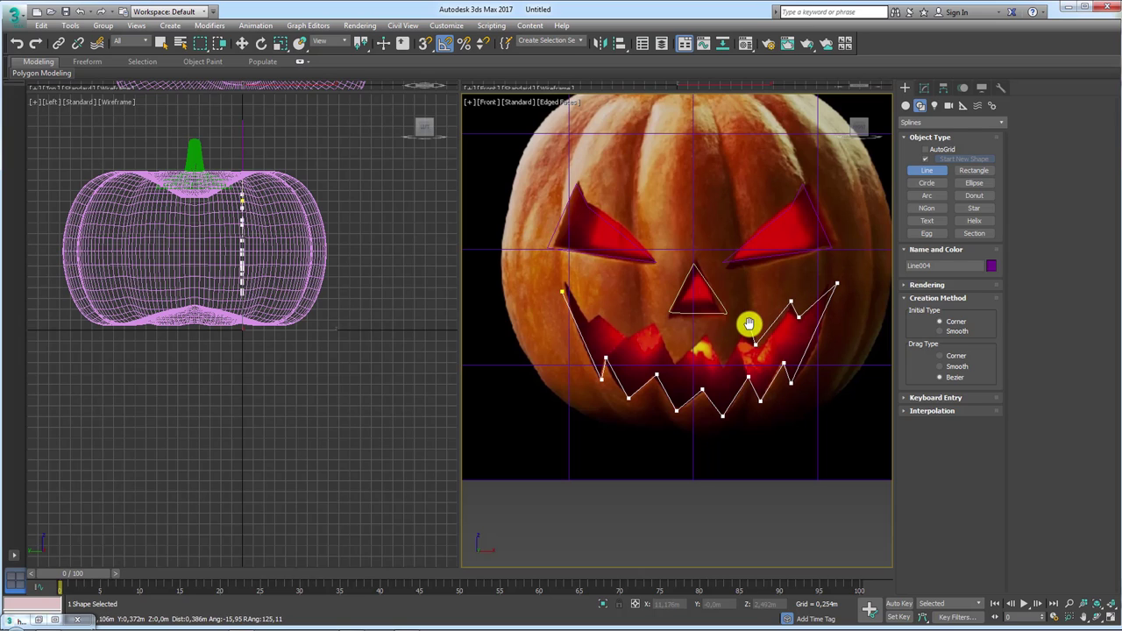
left_click(748, 324)
left_click(702, 334)
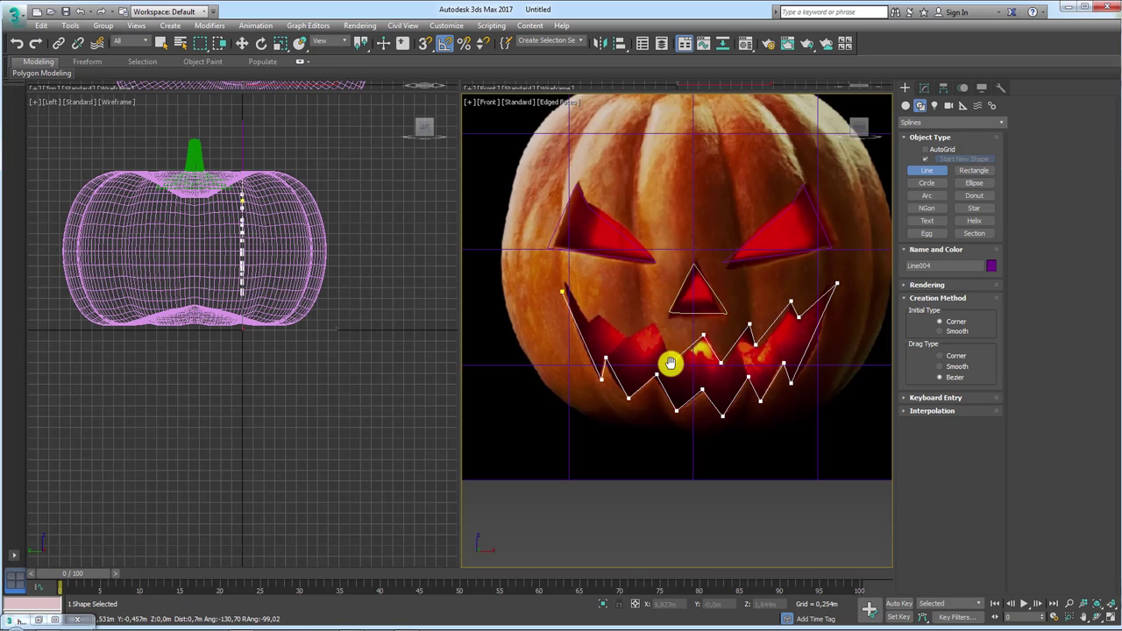
left_click(670, 363)
left_click(653, 325)
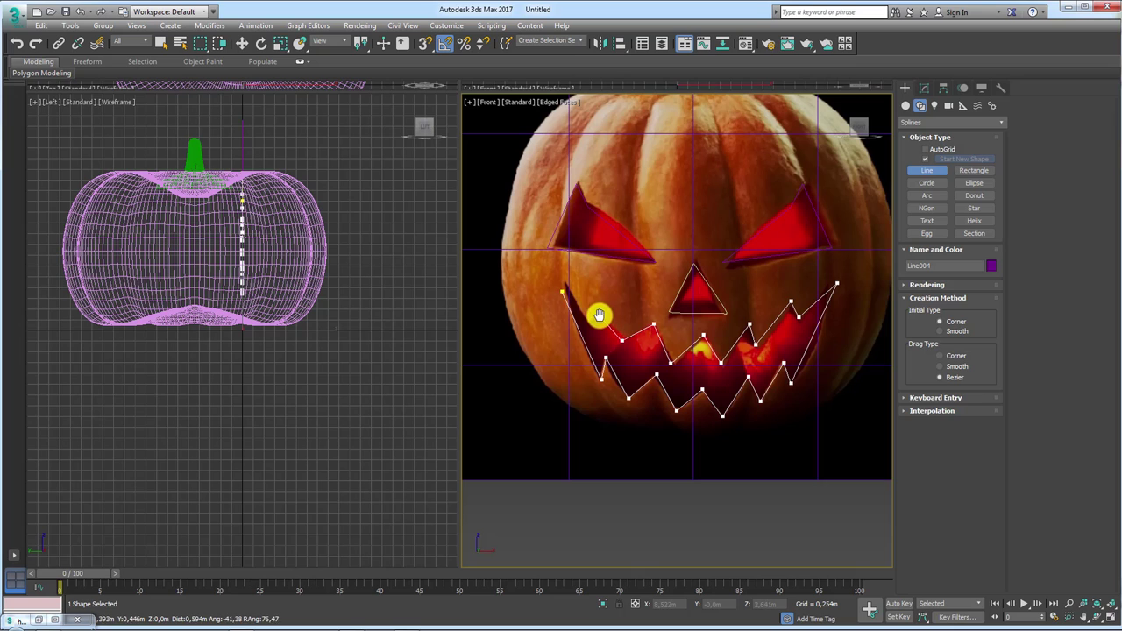
left_click(587, 325)
left_click(560, 290)
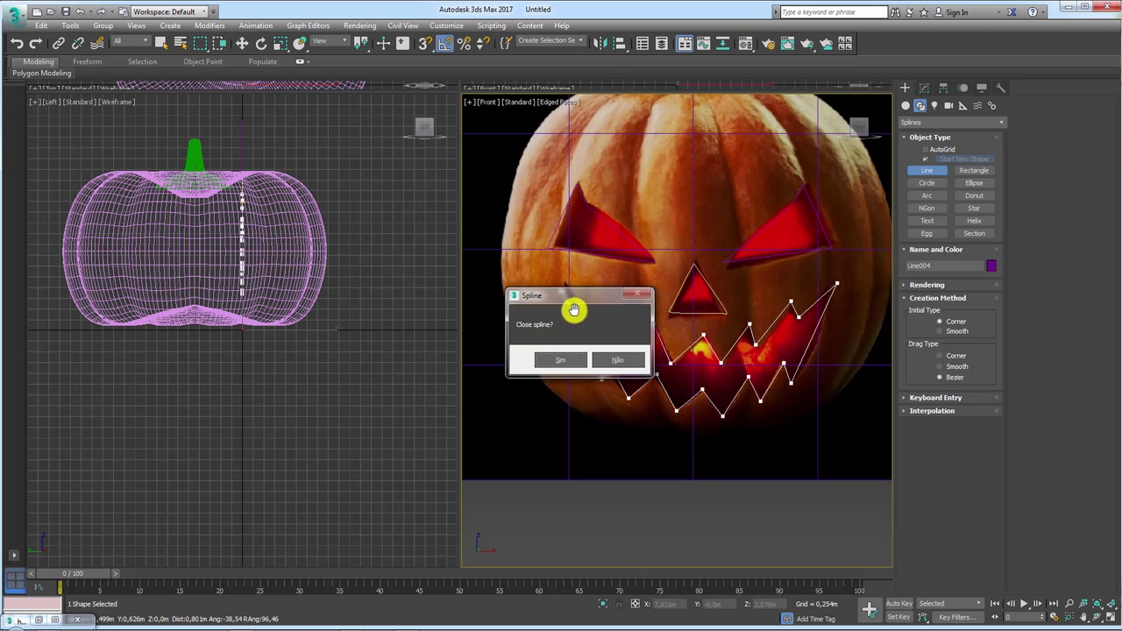
left_click(559, 356)
scroll(576, 351, "down", 5)
key("w")
left_click(638, 345)
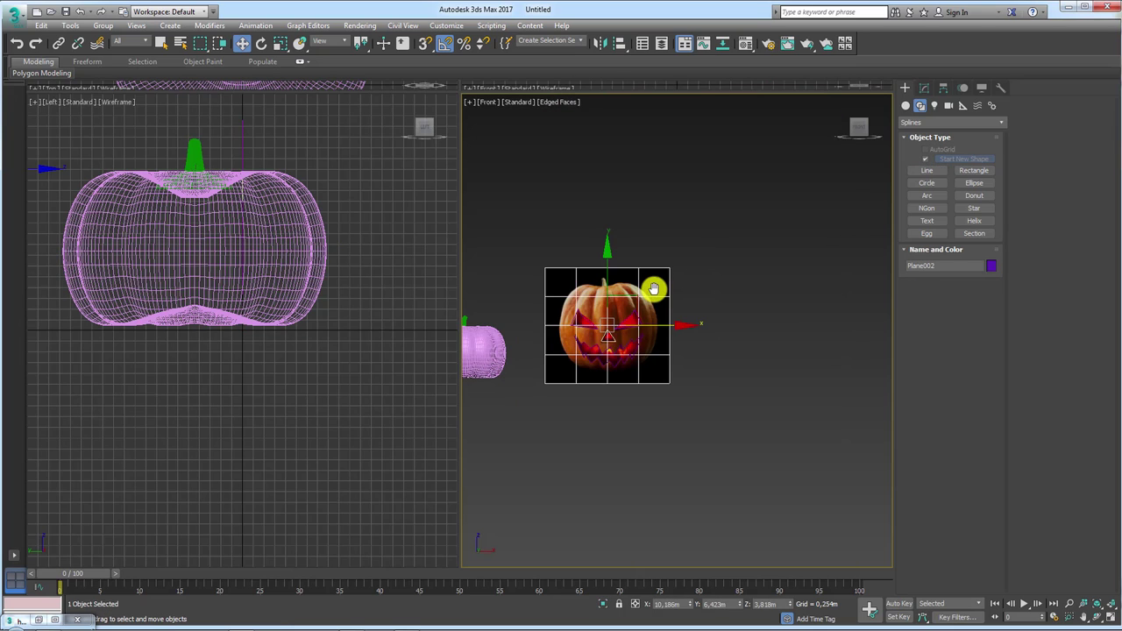
Step: Delete the reference plane and attach the nose spline to the Line003 face shape
key("Delete")
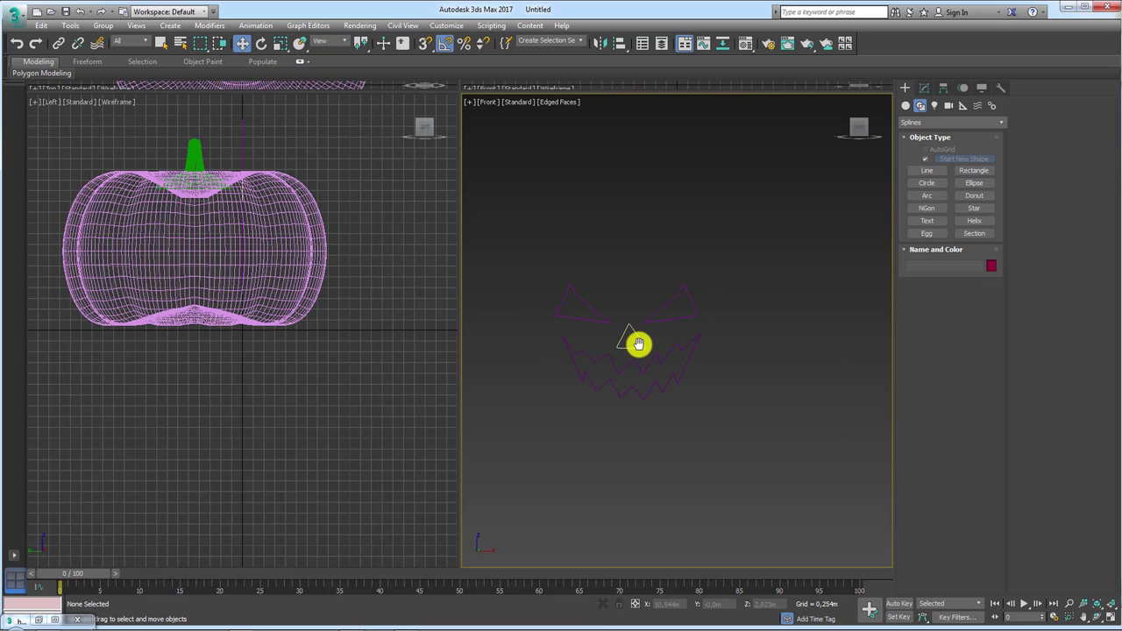
left_click(641, 342)
middle_click_drag(640, 350, 662, 350)
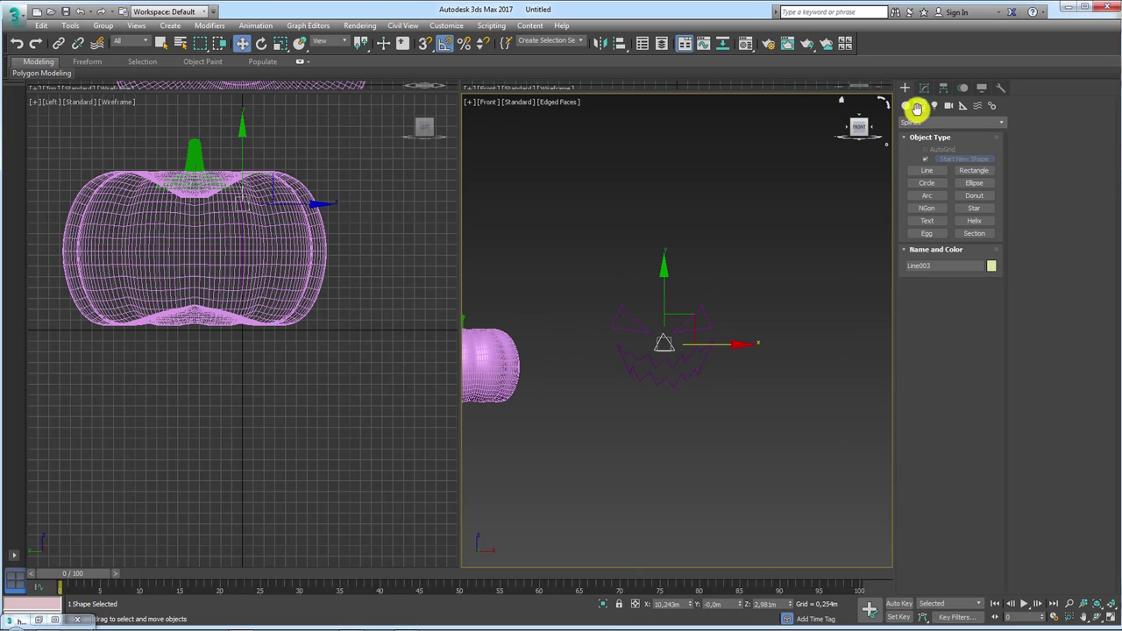
left_click(926, 87)
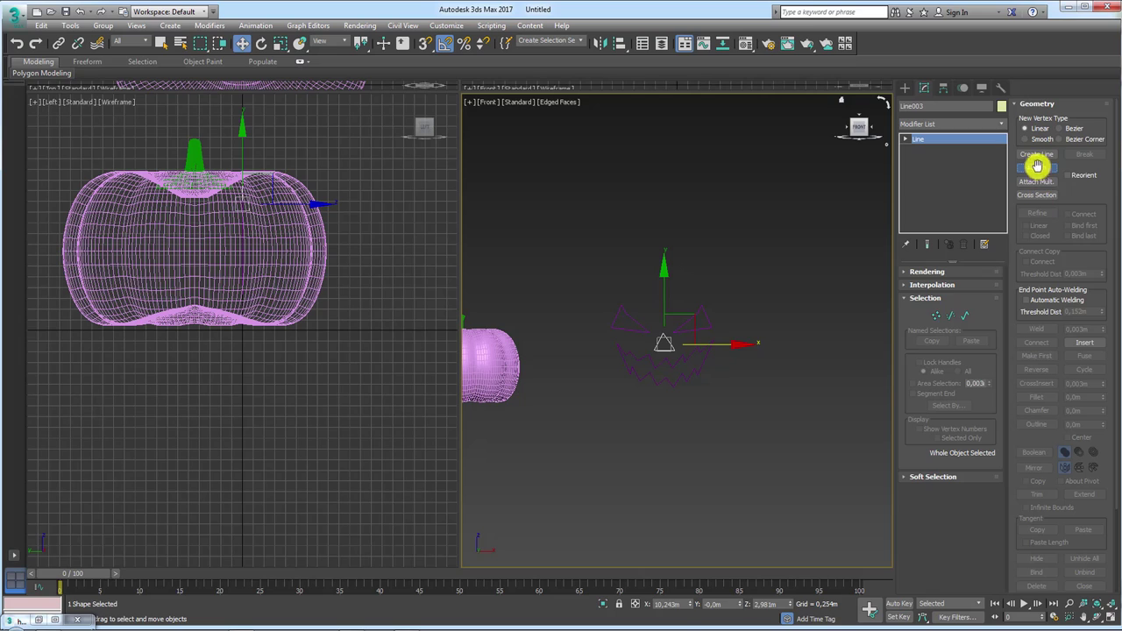
left_click(1037, 165)
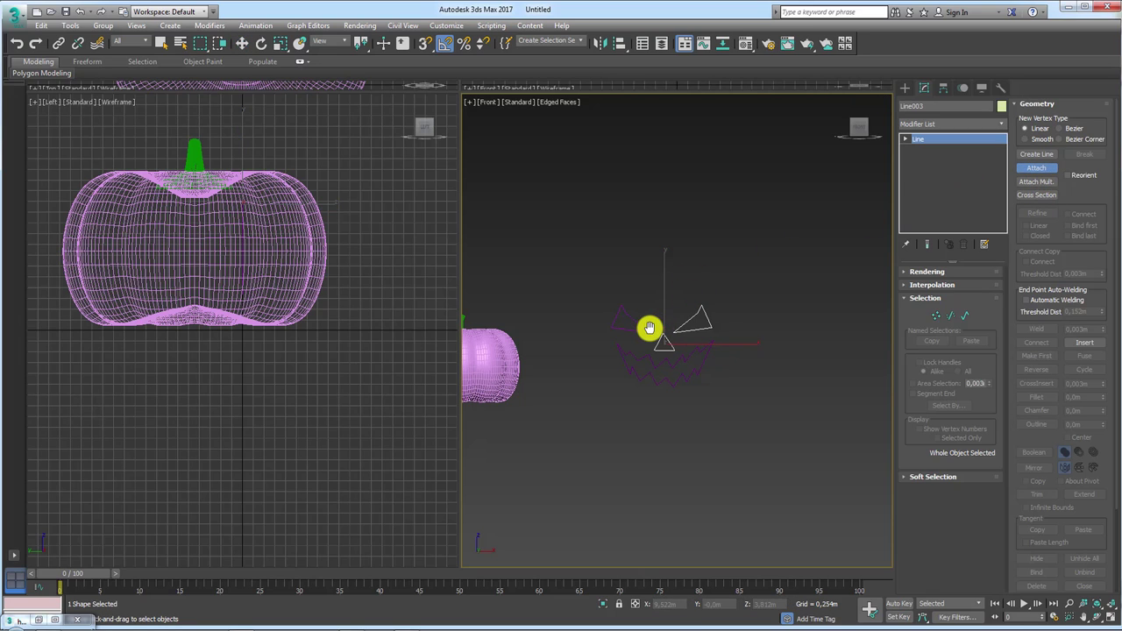
left_click(632, 366)
middle_click_drag(632, 367, 663, 409)
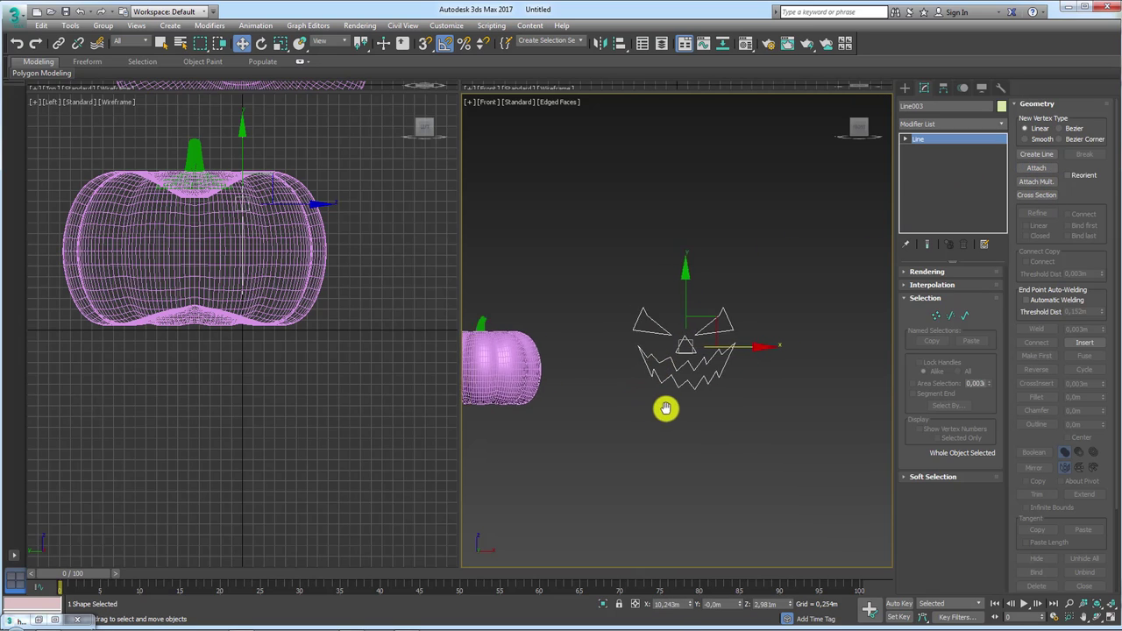
scroll(664, 408, "down", 2)
Step: Leave spline sub-object editing on Line003 and view it in Perspective
mouse_move(618, 406)
left_mouse_down()
mouse_move(709, 363)
mouse_move(780, 356)
left_mouse_up()
scroll(736, 367, "up", 2)
key("r")
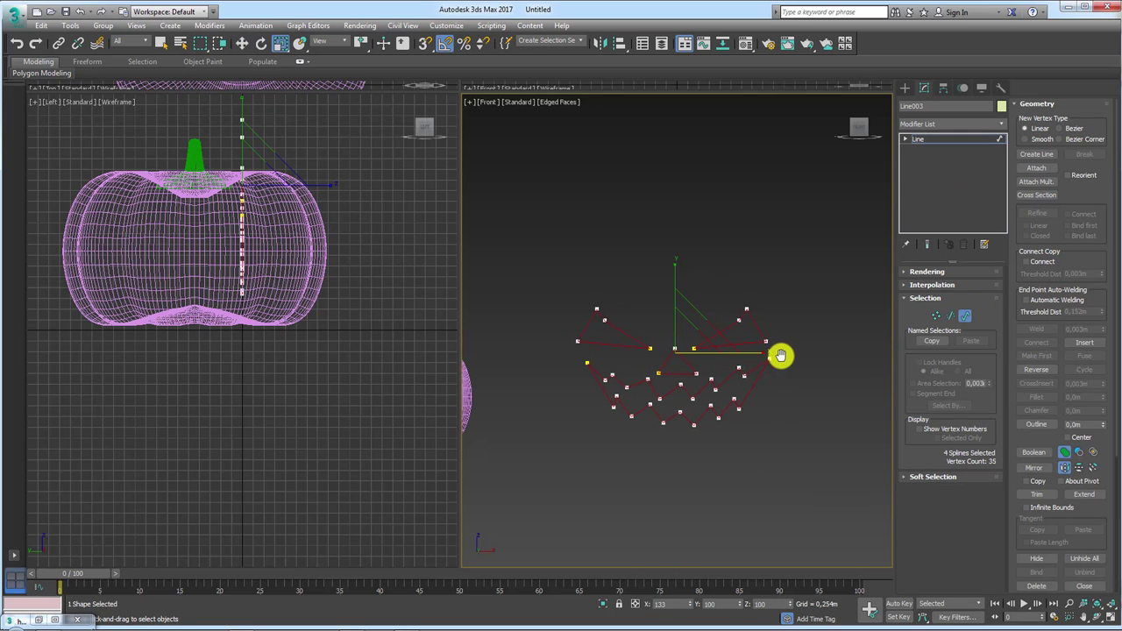
right_click(797, 401)
left_click(709, 395)
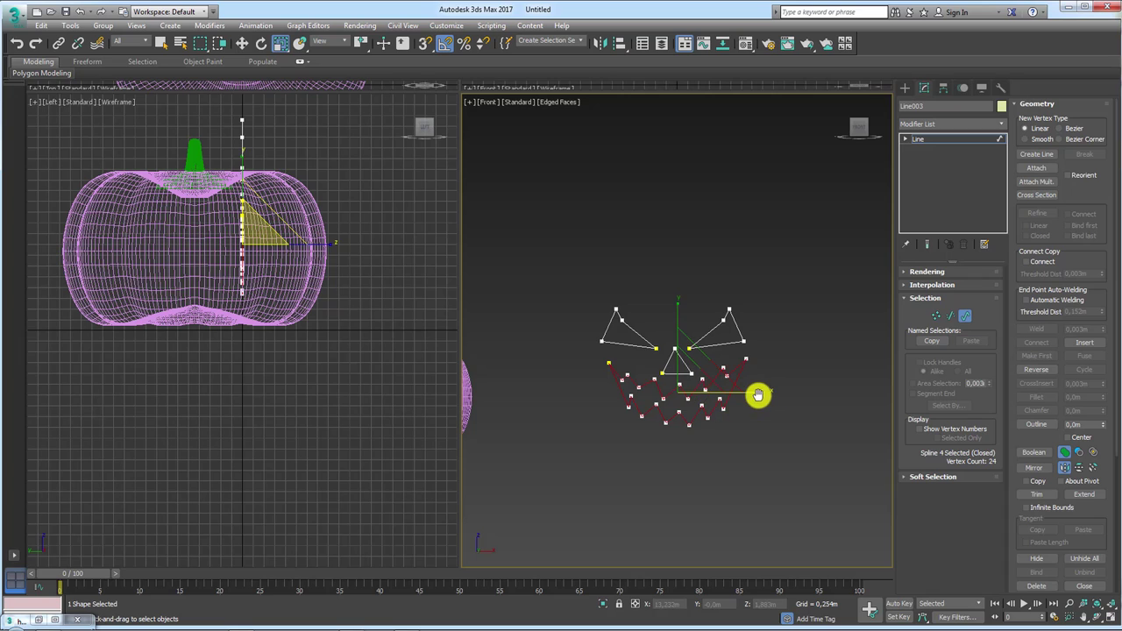
key("w")
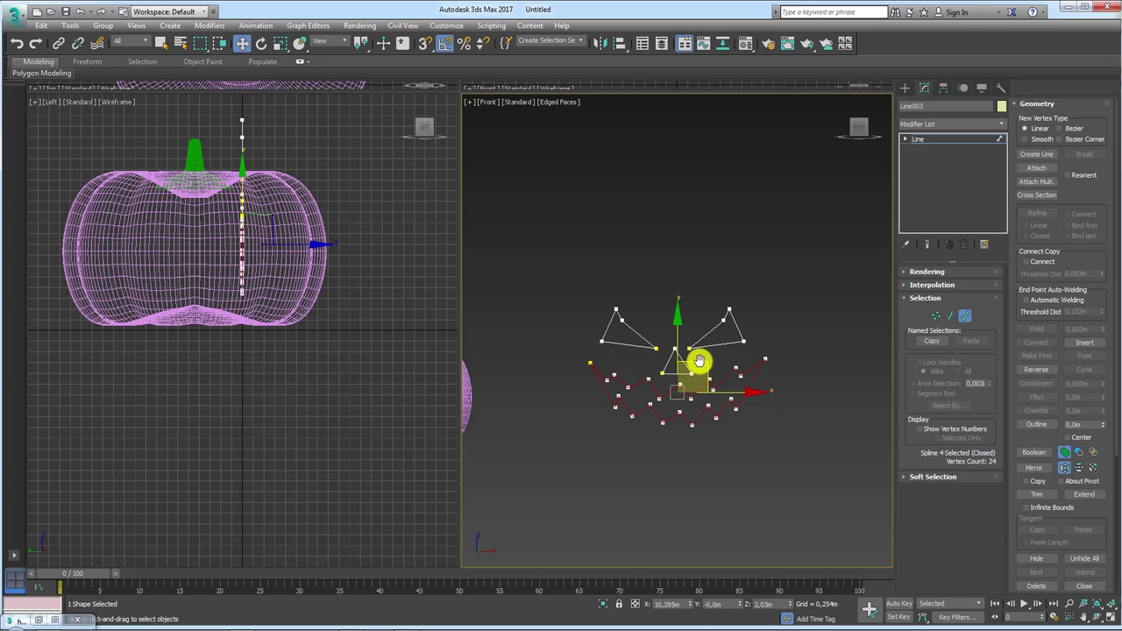
left_click(924, 132)
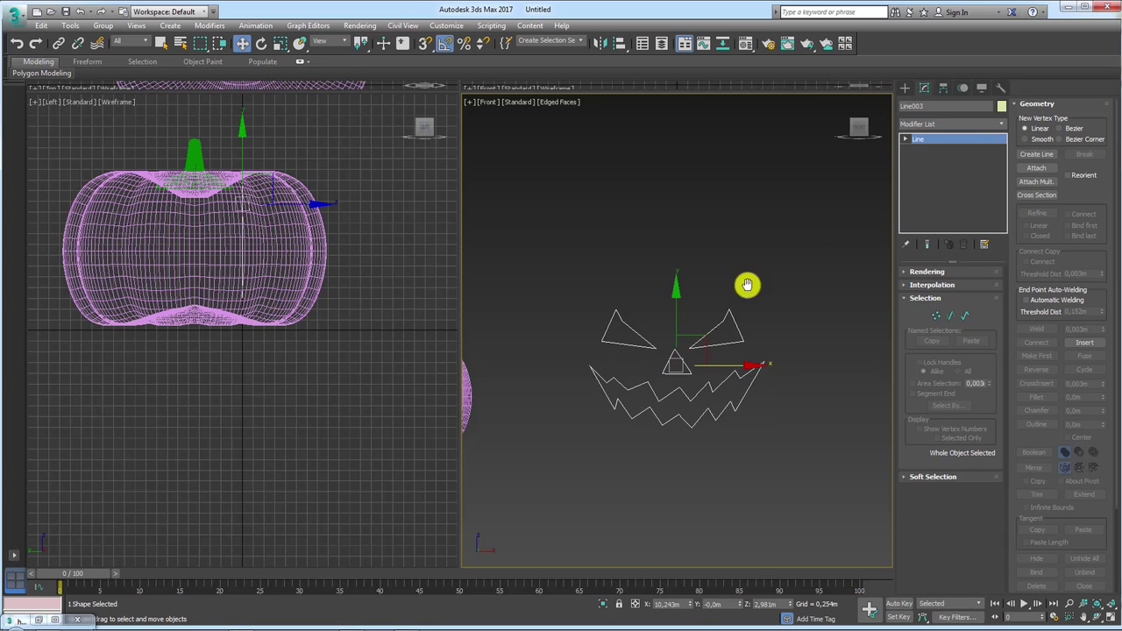
key("p")
middle_click_drag(716, 321, 773, 293, "alt")
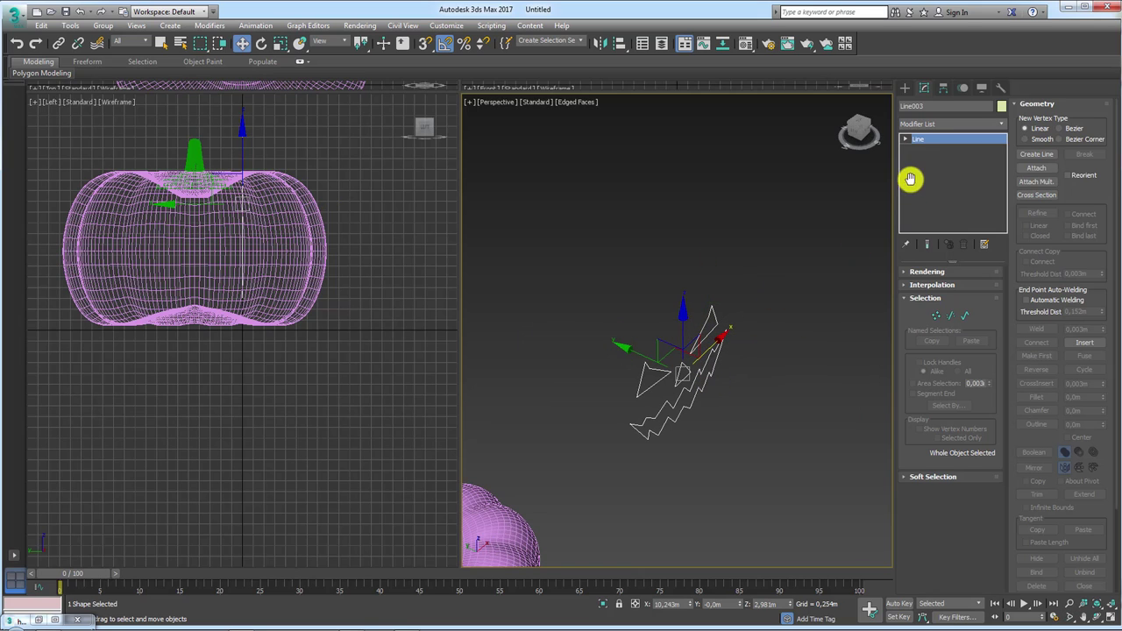
Step: Add an Extrude to Line003 with Amount 3.226m and 17 segments
left_click(1001, 124)
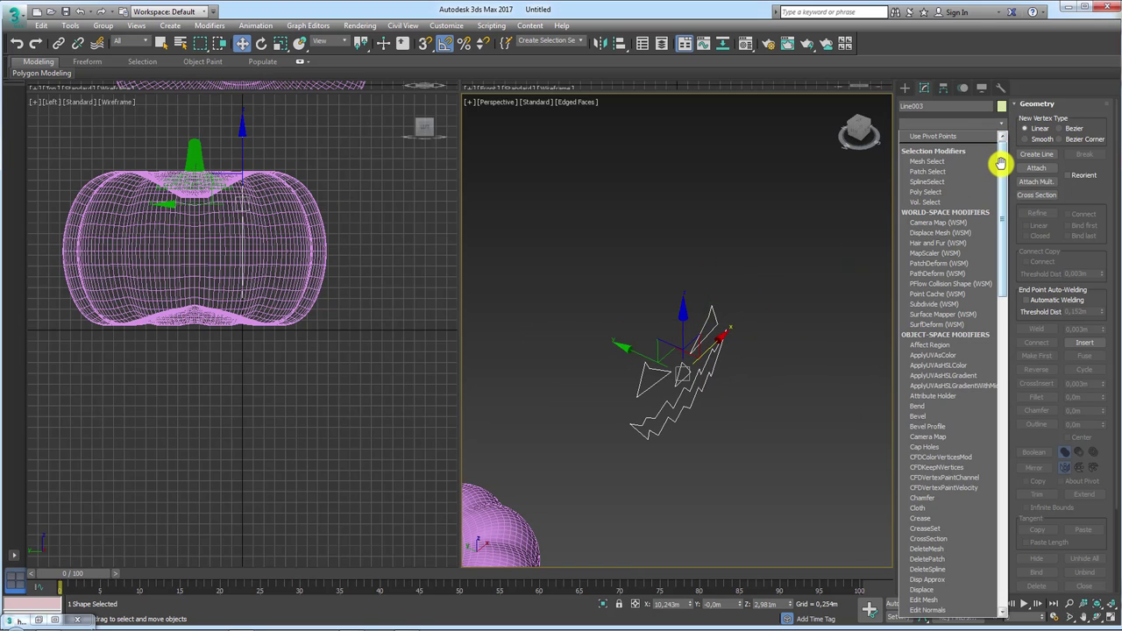
left_click_drag(1000, 164, 1000, 214)
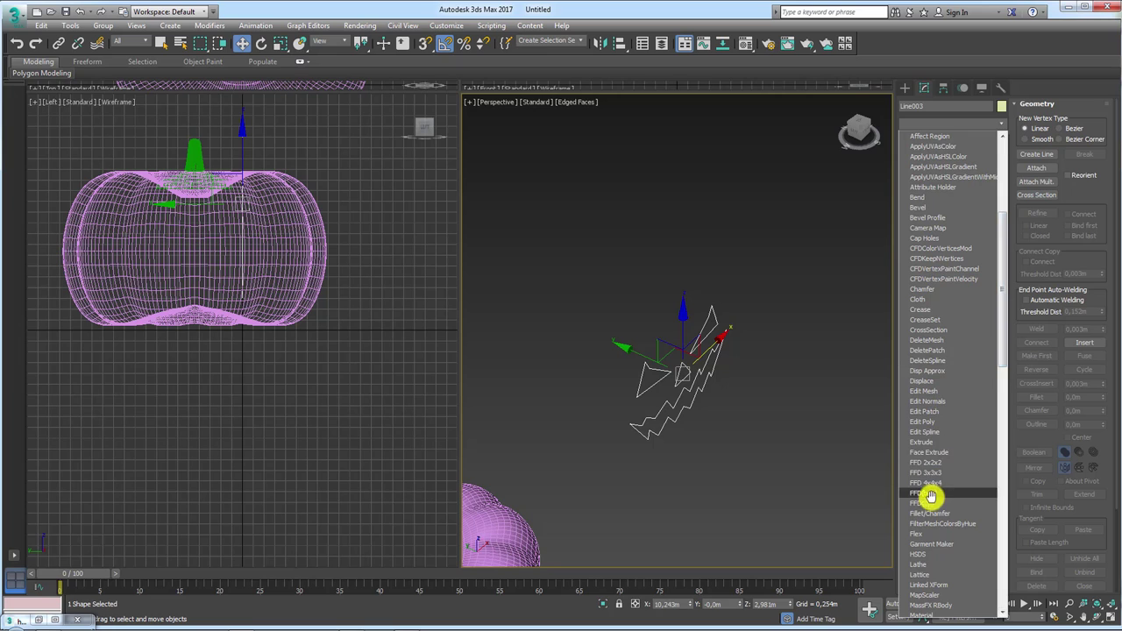
left_click(930, 441)
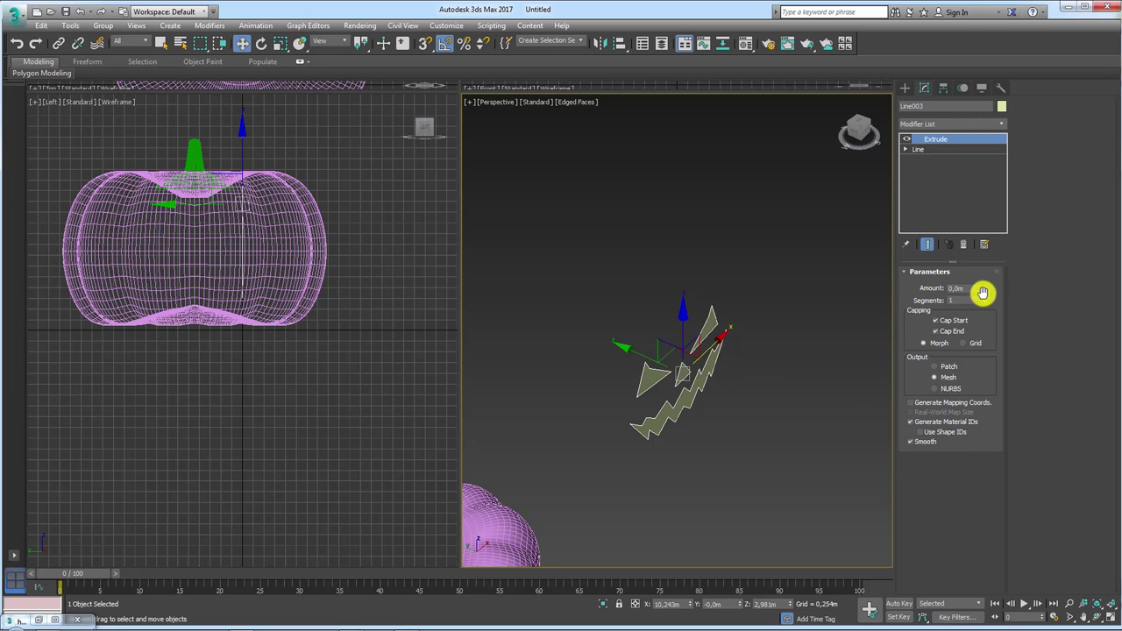
left_click_drag(982, 292, 974, 142)
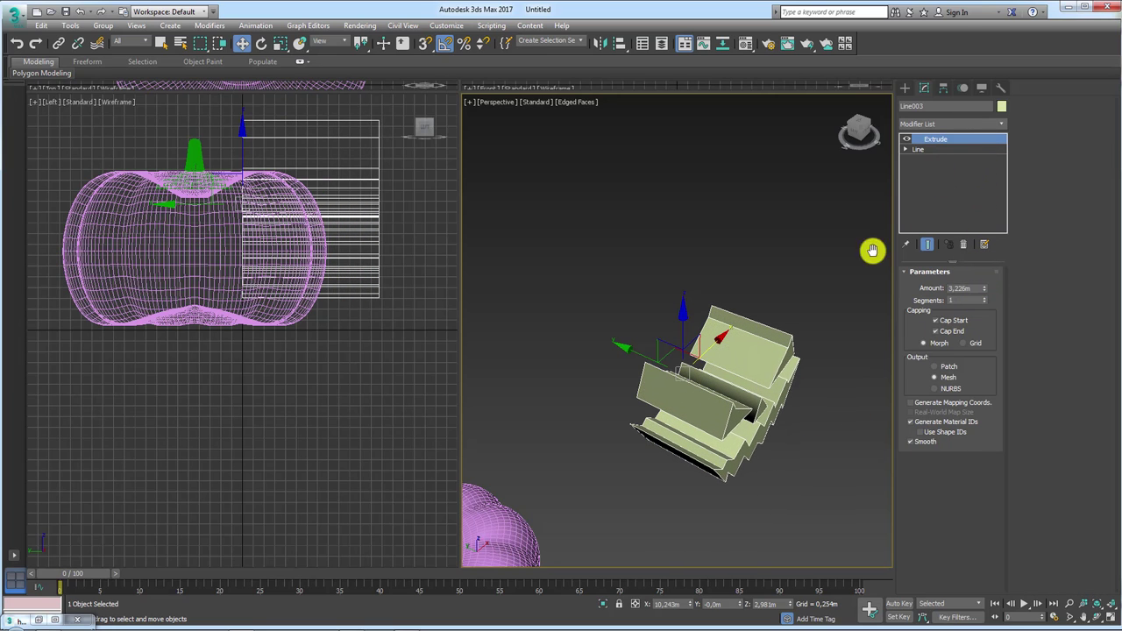
left_click_drag(984, 299, 982, 289)
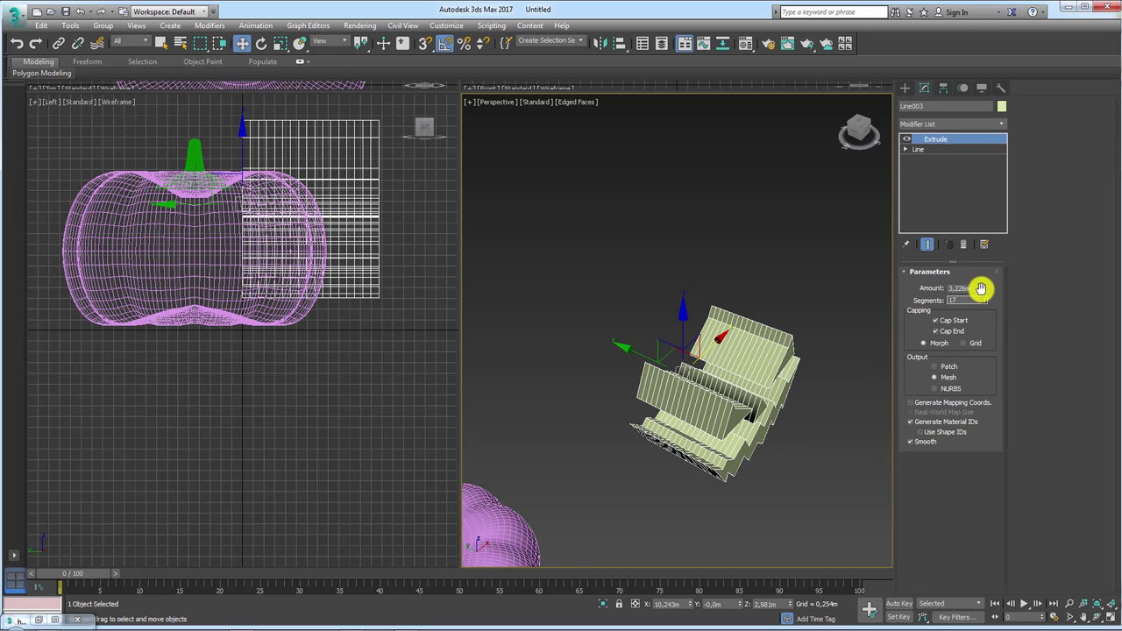
scroll(706, 359, "down", 2)
scroll(726, 362, "up", 3)
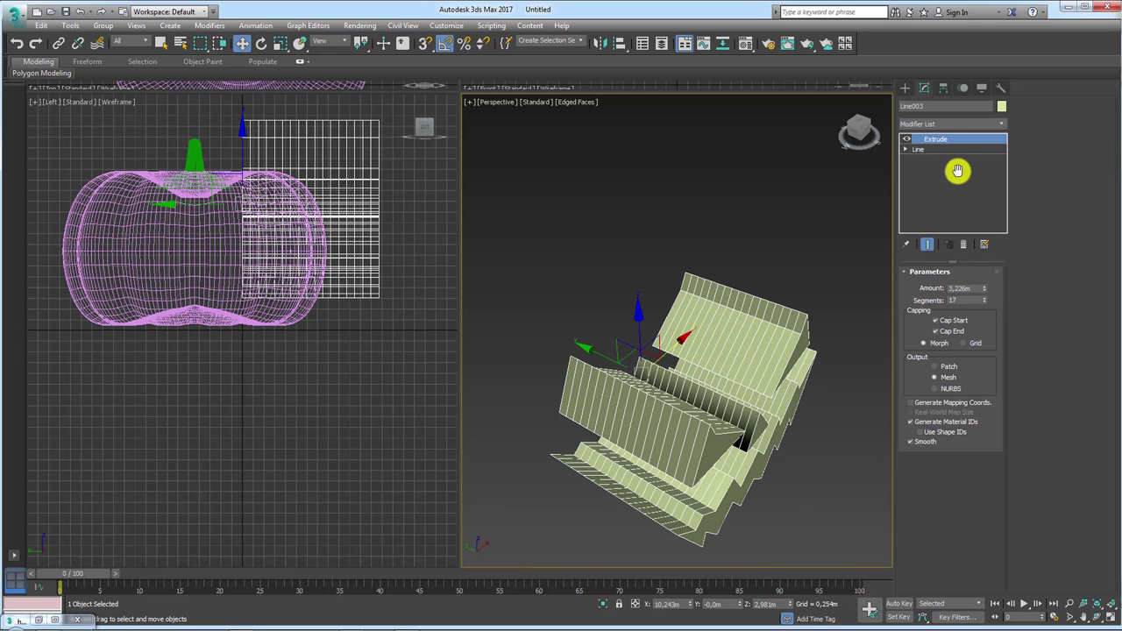
left_click(999, 124)
left_click_drag(1003, 162, 1002, 195)
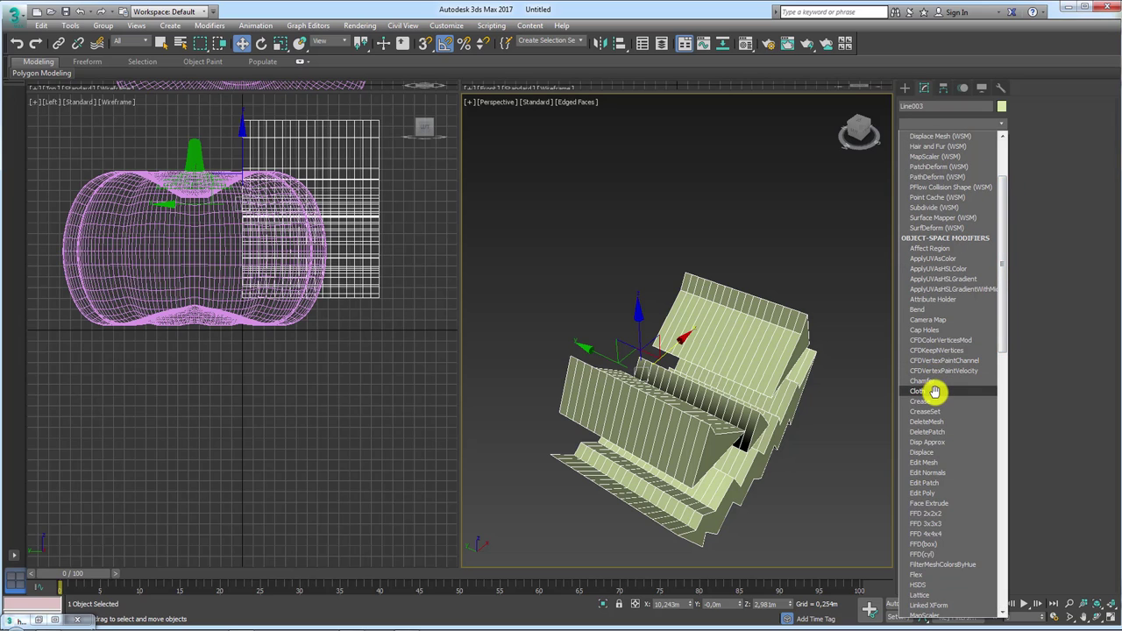
Step: Apply a Bend of 44.5 degrees around the X axis to the extruded face
left_click(927, 308)
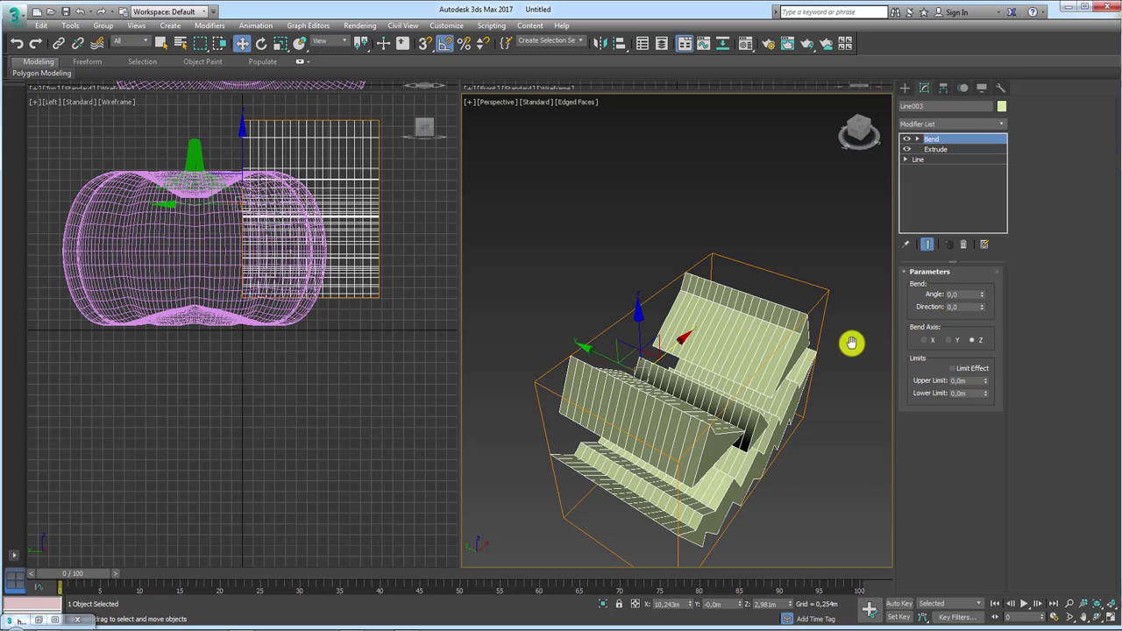
mouse_move(971, 296)
left_mouse_down()
mouse_move(981, 292)
mouse_move(979, 241)
left_mouse_up()
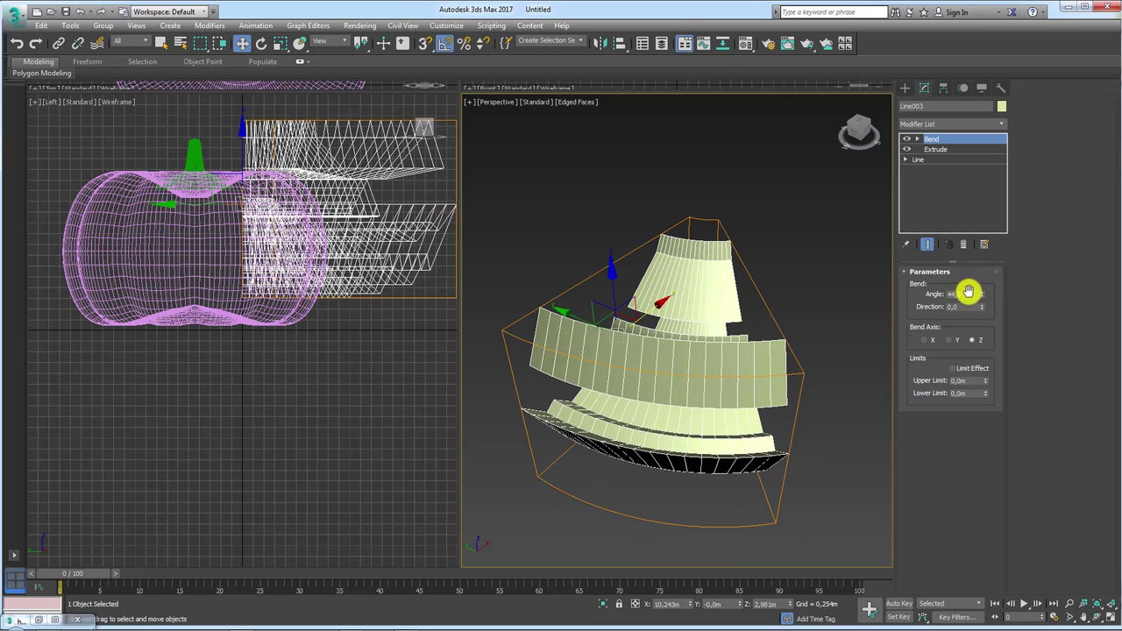
left_click(949, 338)
left_click(926, 336)
mouse_move(769, 377)
middle_mouse_down("alt")
mouse_move(663, 358)
mouse_move(709, 353)
mouse_move(676, 365)
mouse_move(754, 414)
mouse_move(722, 378)
middle_mouse_up("alt")
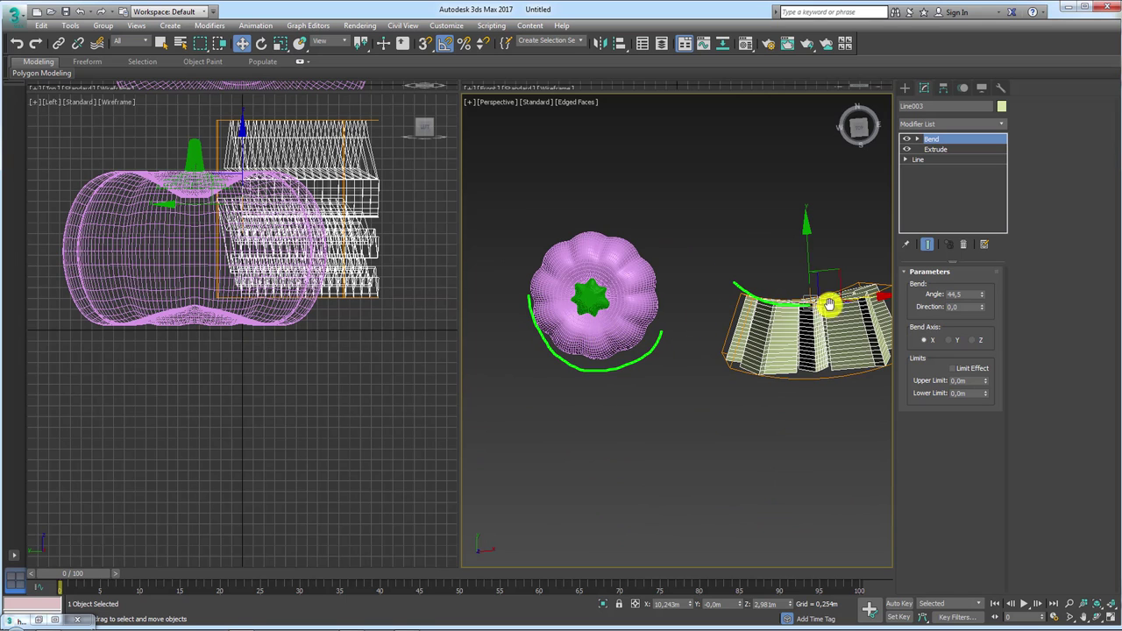
mouse_move(832, 368)
middle_mouse_down("alt")
mouse_move(851, 283)
mouse_move(788, 304)
mouse_move(818, 308)
mouse_move(842, 275)
mouse_move(811, 251)
middle_mouse_up("alt")
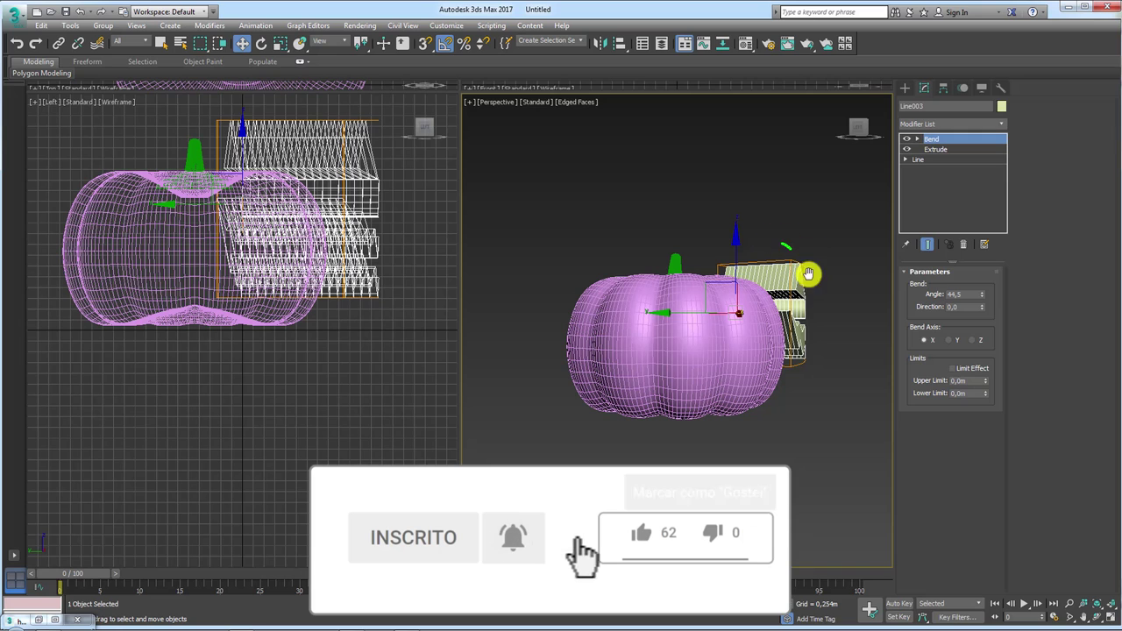
Step: Add a second Bend modifier to Line003 with its bend axis set to X
left_click(1000, 125)
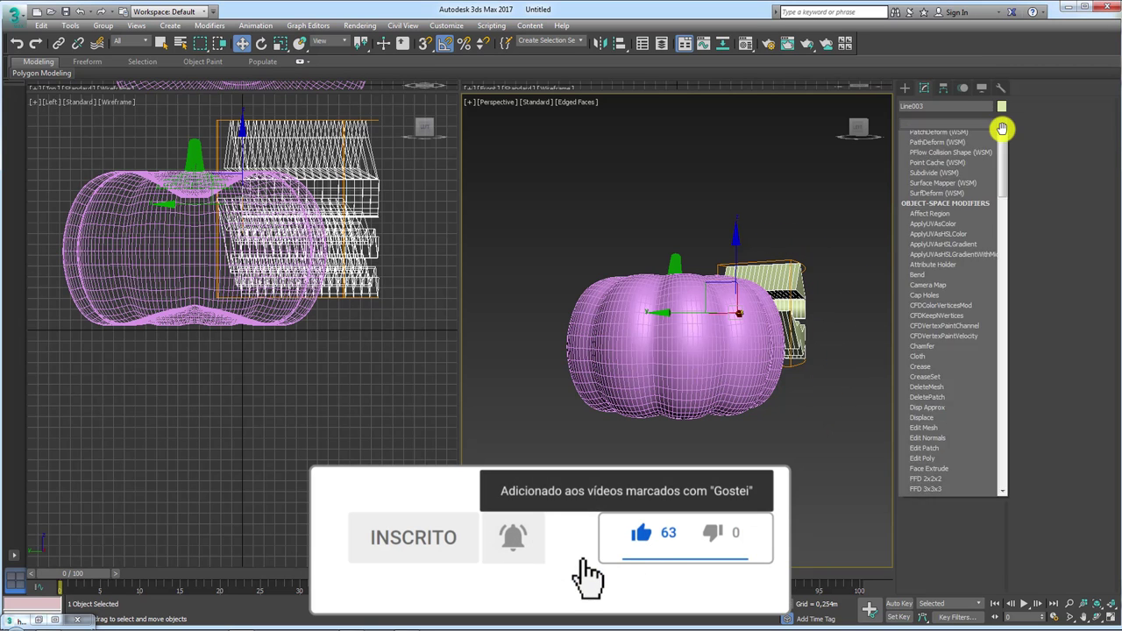
scroll(1001, 168, "up", 3)
left_click(912, 351)
mouse_move(842, 290)
middle_mouse_down("alt")
mouse_move(780, 354)
mouse_move(794, 344)
middle_mouse_up("alt")
left_click_drag(981, 294, 982, 258)
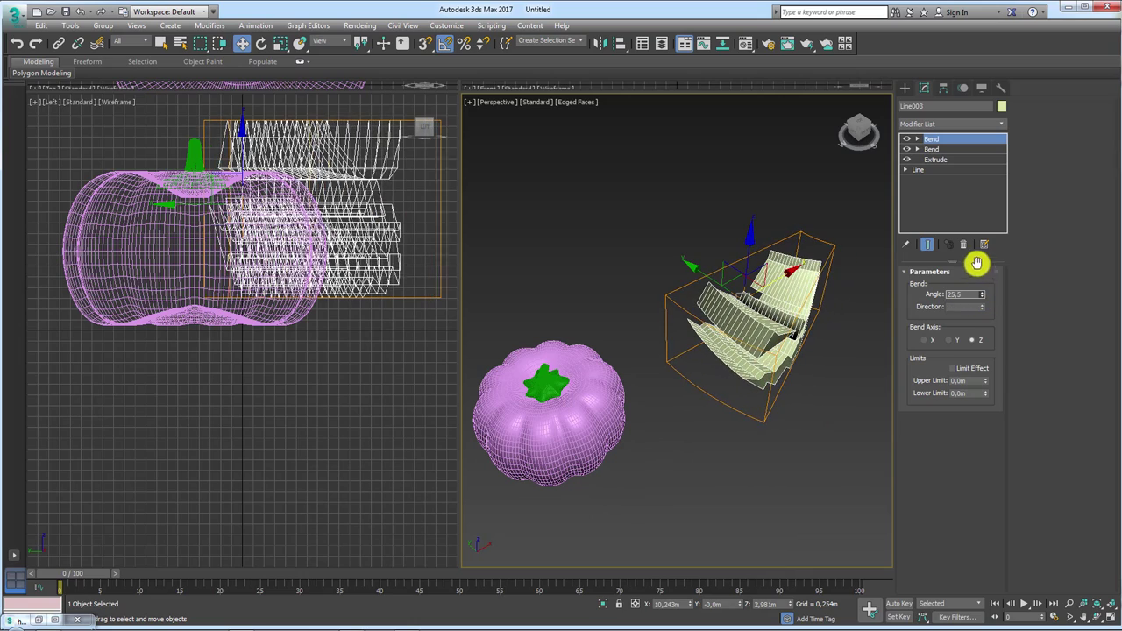
left_click(928, 340)
scroll(791, 388, "up", 2)
scroll(780, 382, "up", 3)
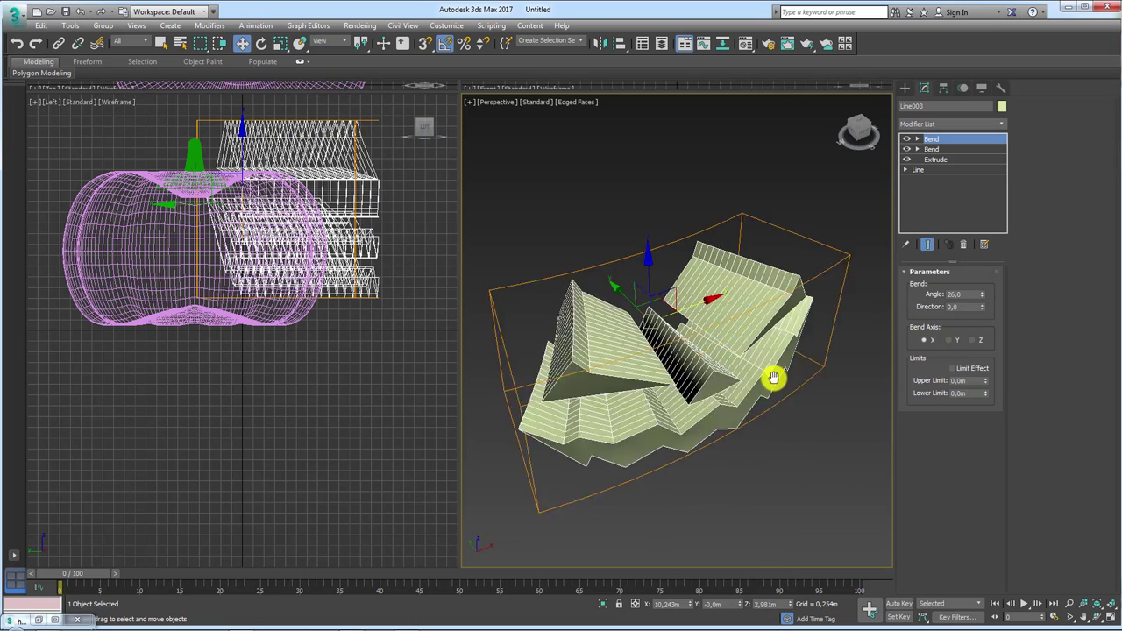
left_click(924, 336)
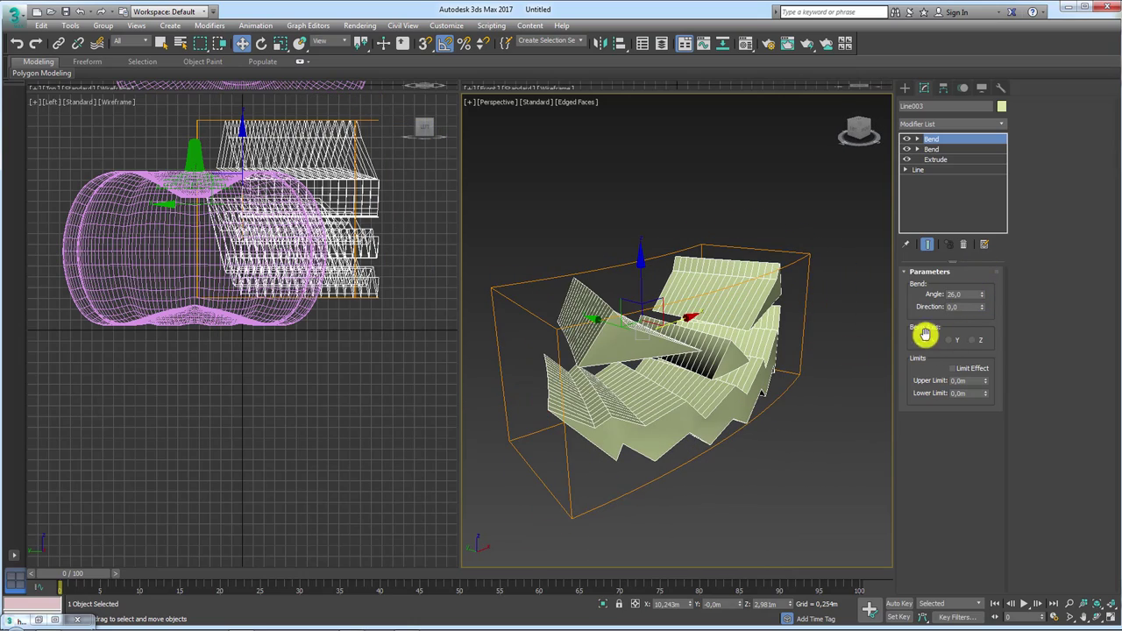
Step: Rotate the second Bend's gizmo 90 degrees and set its angle to 55.5
left_click(917, 138)
left_click(939, 149)
middle_click_drag(721, 283, 744, 279)
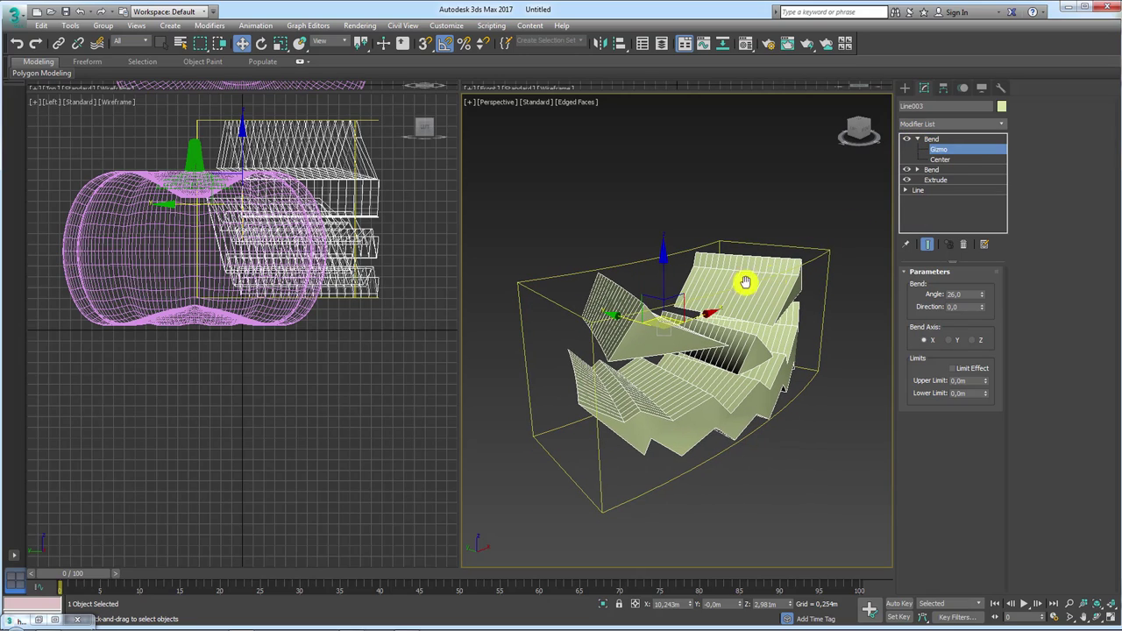
key("e")
left_click_drag(631, 289, 664, 245)
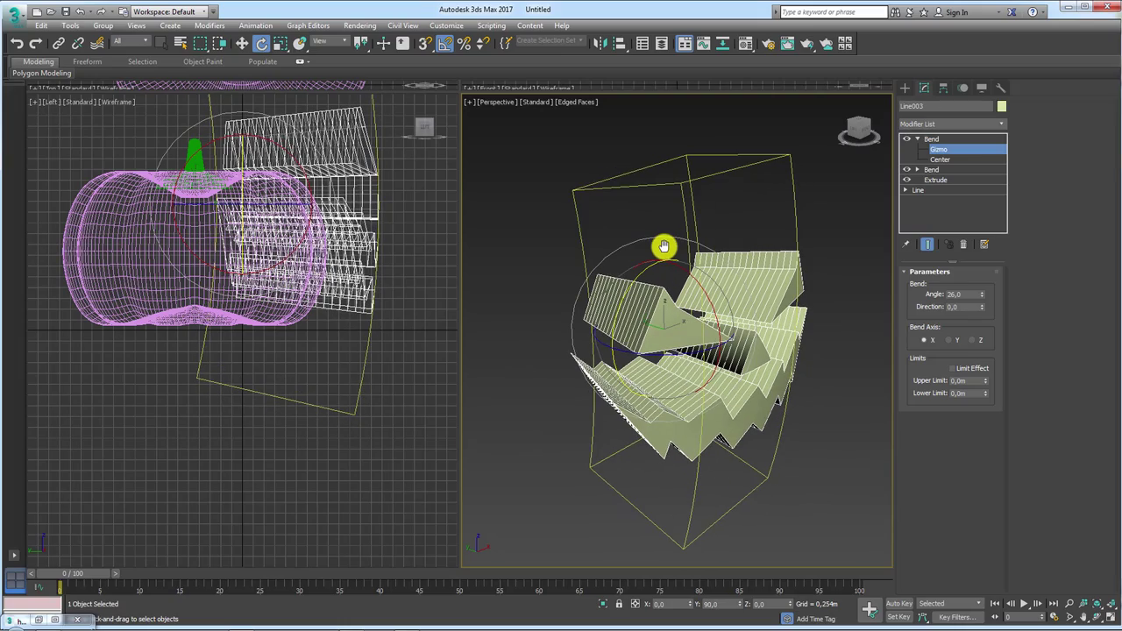
mouse_move(982, 294)
left_mouse_down()
mouse_move(923, 29)
mouse_move(971, 293)
mouse_move(974, 243)
left_mouse_up()
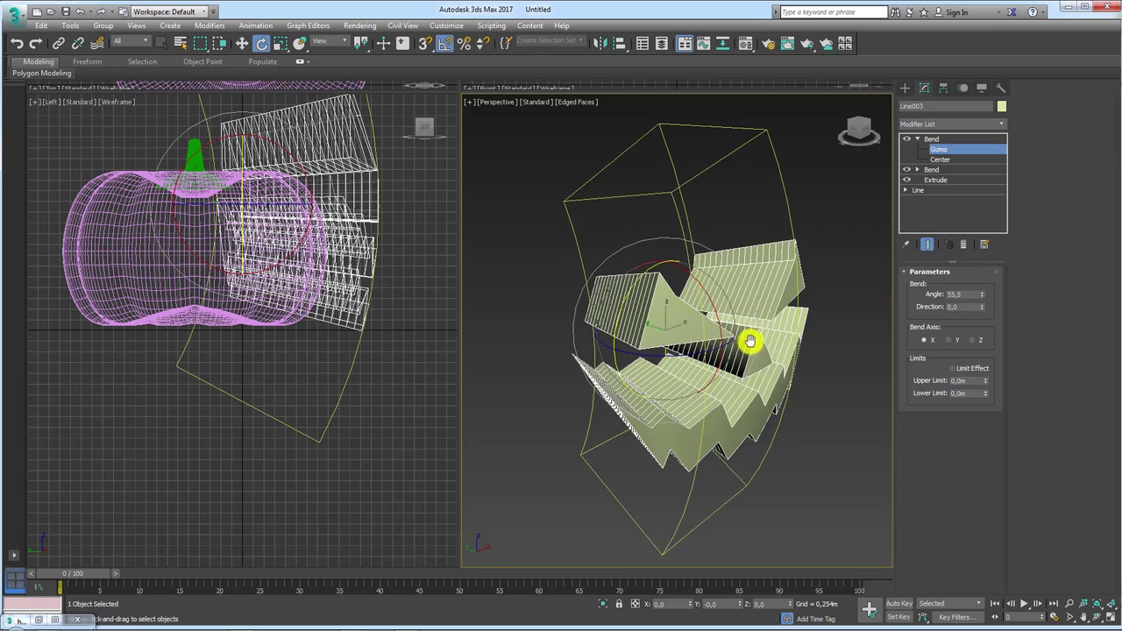
mouse_move(748, 340)
middle_mouse_down("alt")
mouse_move(814, 333)
mouse_move(782, 377)
mouse_move(713, 376)
mouse_move(723, 392)
mouse_move(683, 367)
middle_mouse_up("alt")
scroll(717, 368, "down", 4)
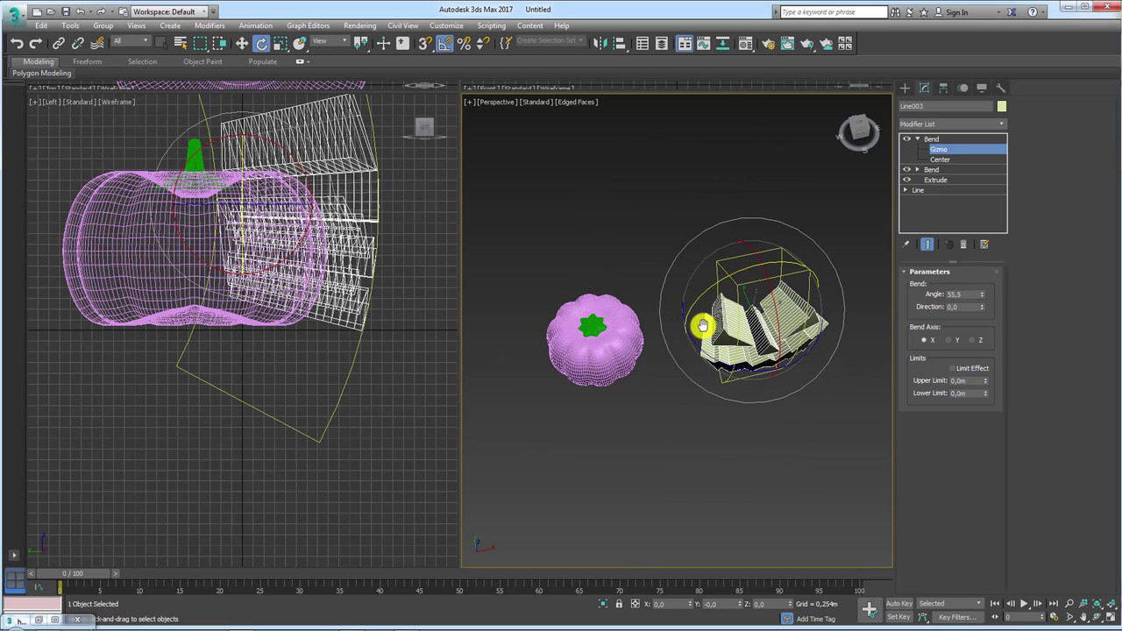
Step: From the Top view, move the bent face cutouts onto the pumpkin
key("t")
scroll(751, 300, "down", 5)
key("w")
middle_click_drag(850, 330, 706, 341)
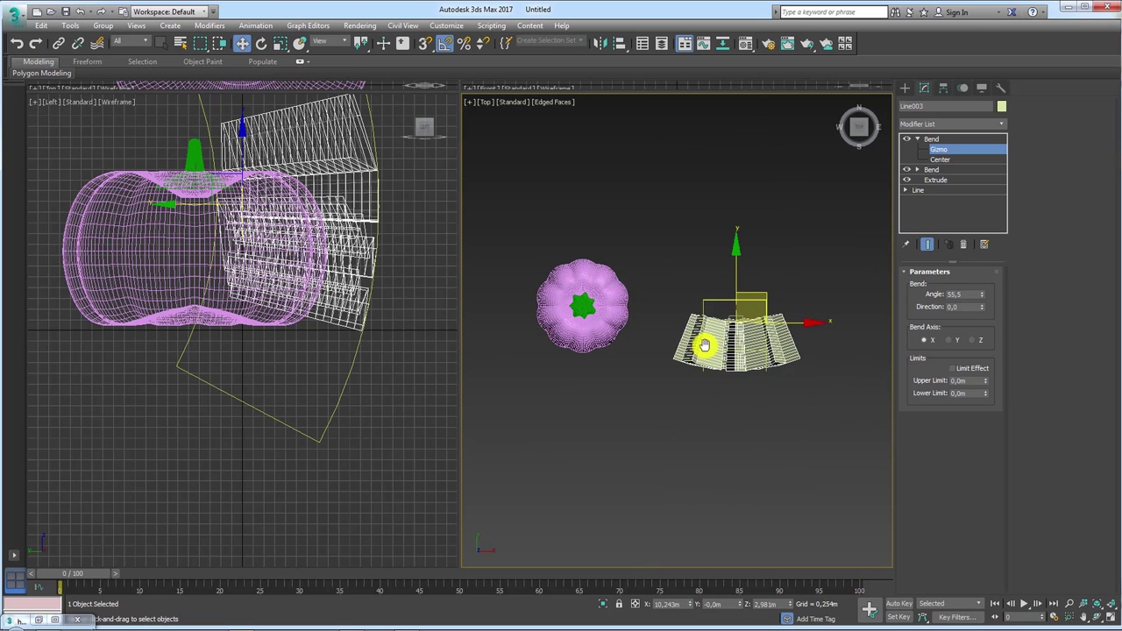
left_click_drag(797, 327, 641, 333)
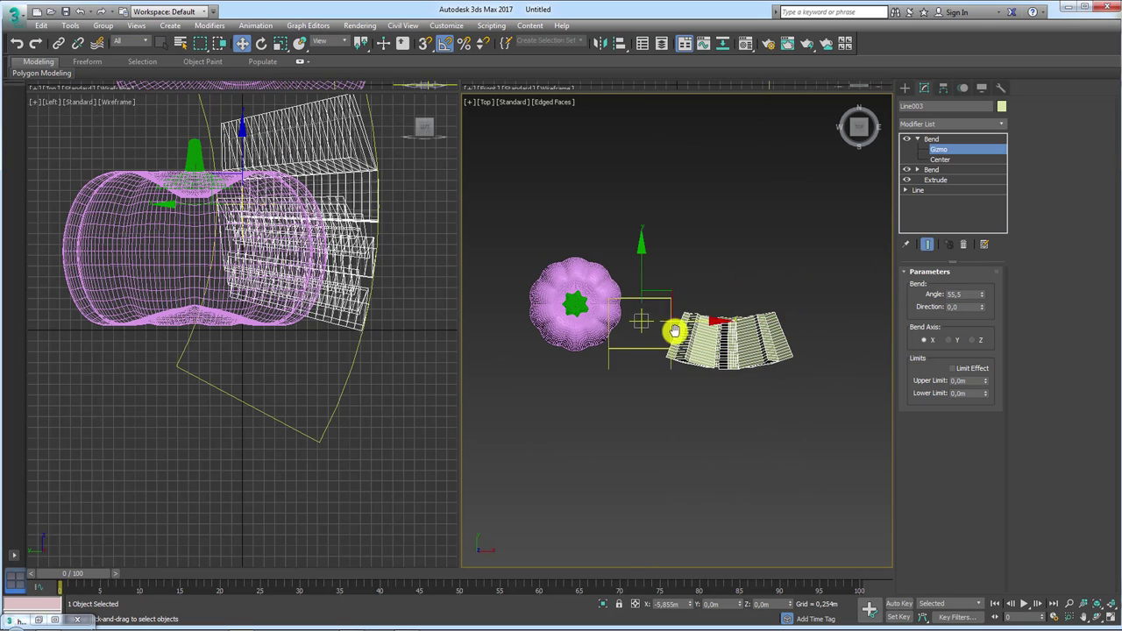
left_click(931, 139)
left_click_drag(784, 323, 633, 334)
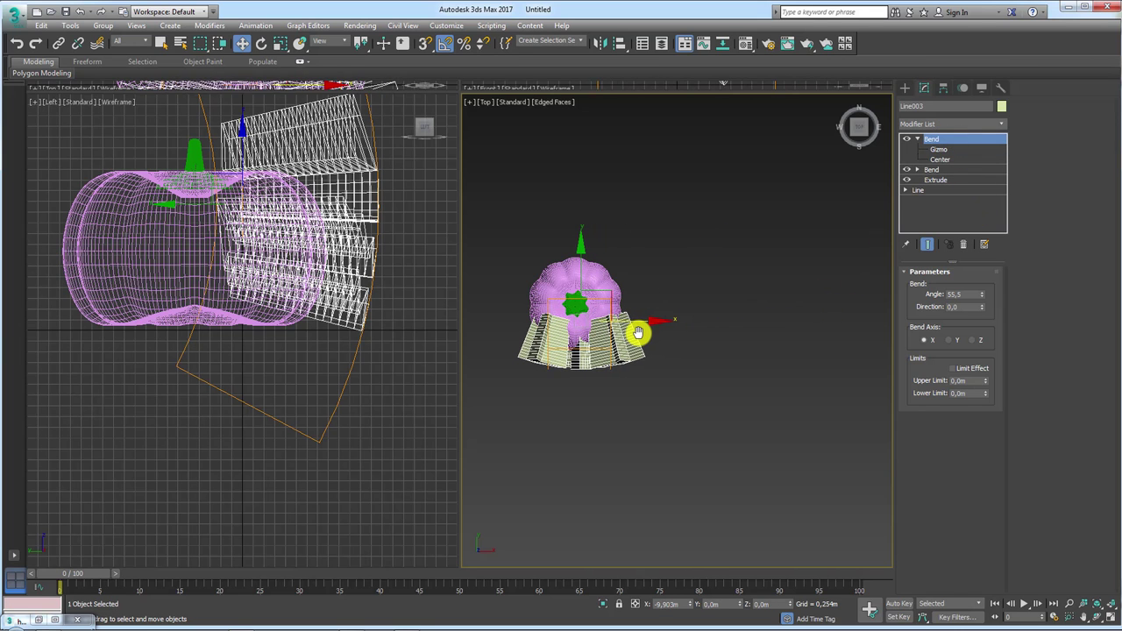
scroll(634, 330, "up", 5)
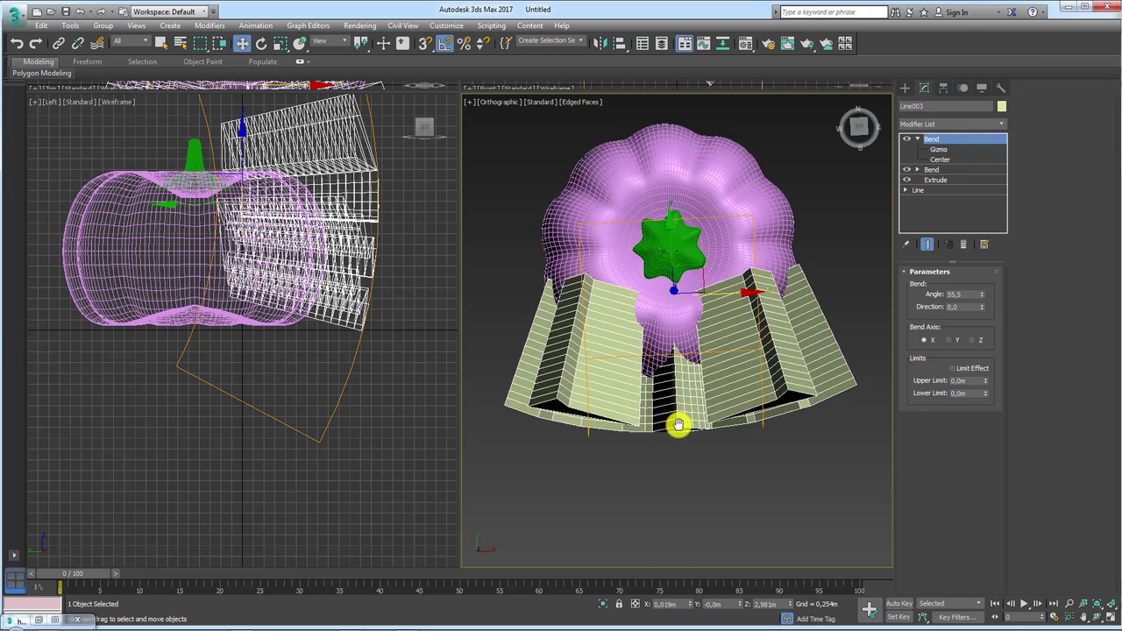
middle_click_drag(676, 420, 714, 333, "alt")
Step: Shrink the face cutouts and lower them onto the pumpkin's front
key("r")
left_click_drag(643, 332, 646, 376)
key("w")
middle_click_drag(608, 353, 680, 359, "alt")
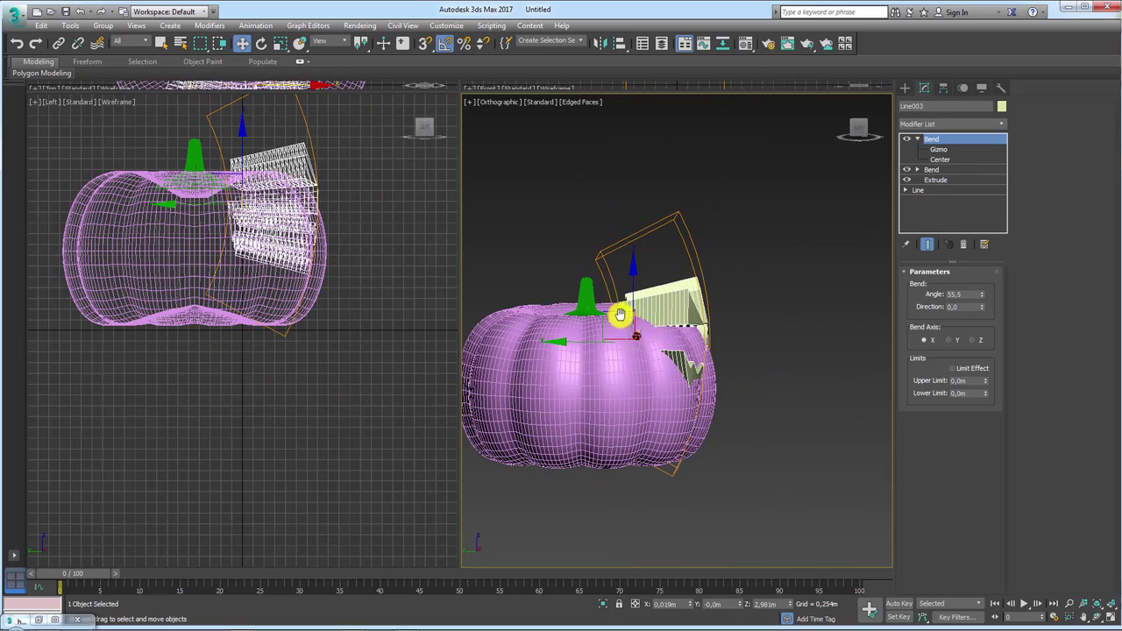
left_click_drag(620, 314, 627, 345)
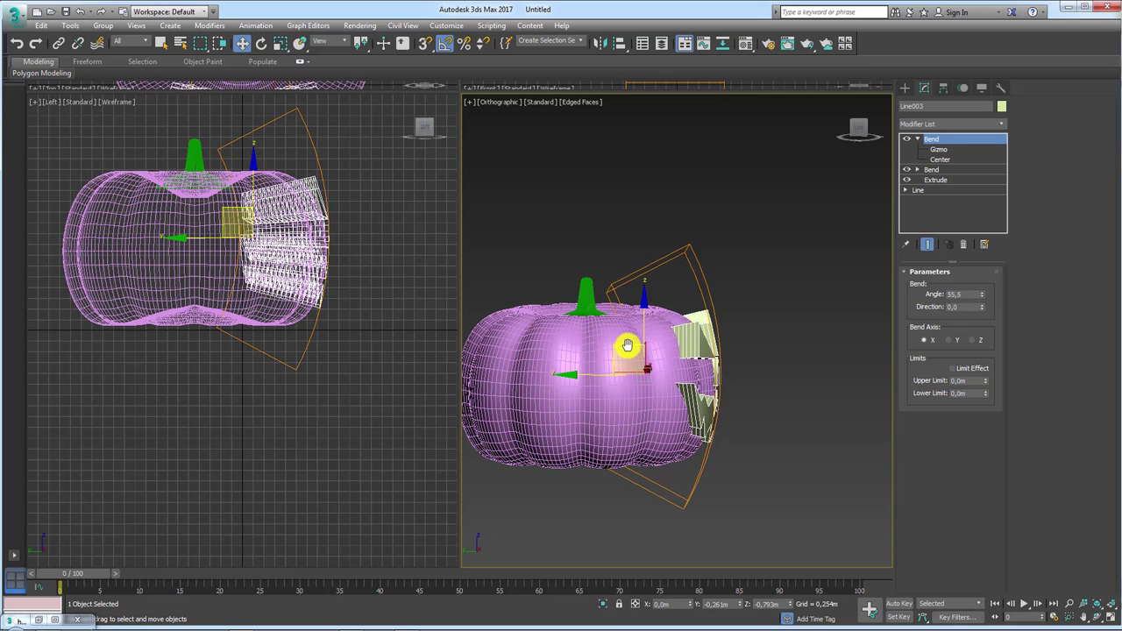
mouse_move(628, 344)
middle_mouse_down("alt")
mouse_move(708, 389)
mouse_move(671, 376)
middle_mouse_up("alt")
key("r")
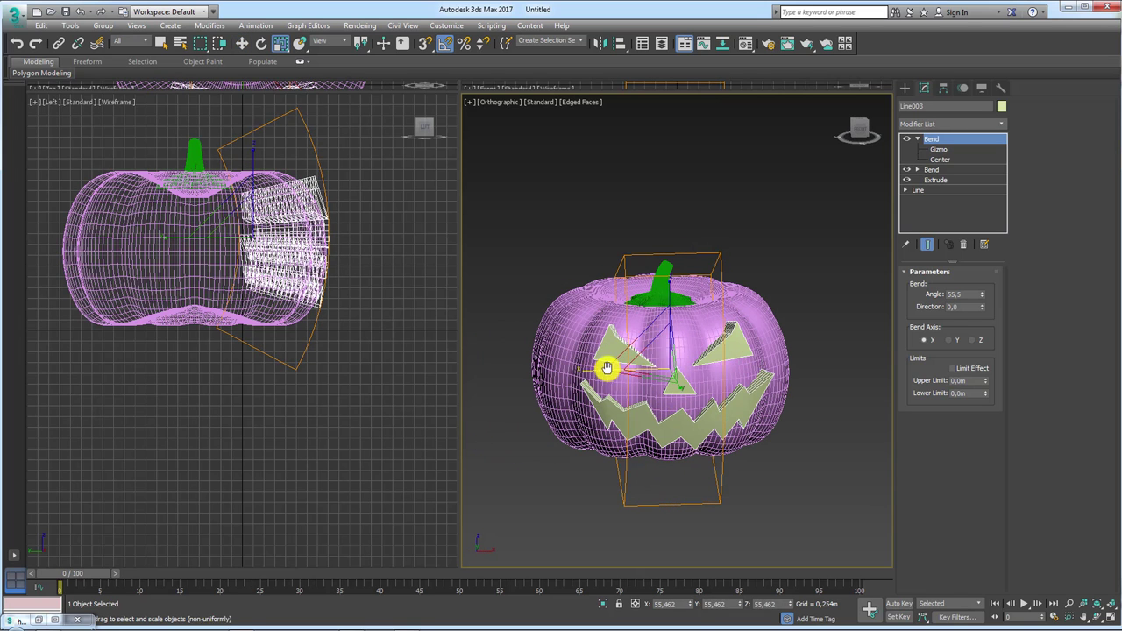
mouse_move(584, 373)
middle_mouse_down("alt")
mouse_move(647, 387)
mouse_move(666, 368)
middle_mouse_up("alt")
Step: Raise the Bend angles to 63.5 and 66.0 and scale the cutouts down slightly
left_click(937, 169)
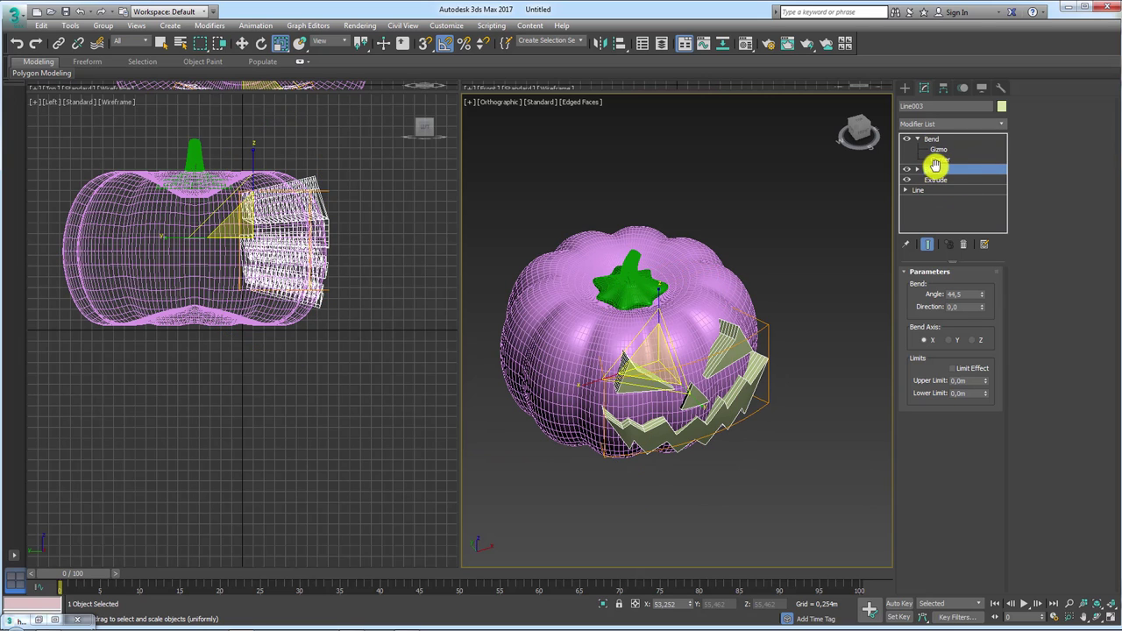
left_click_drag(981, 293, 980, 268)
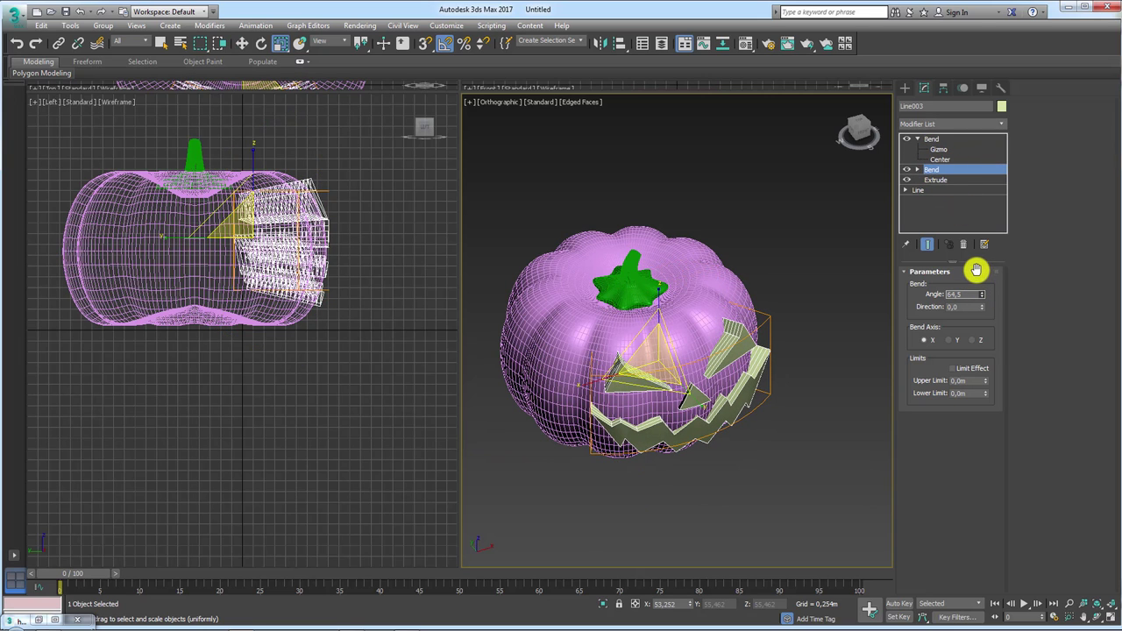
mouse_move(675, 364)
middle_mouse_down("alt")
mouse_move(694, 375)
mouse_move(584, 370)
middle_mouse_up("alt")
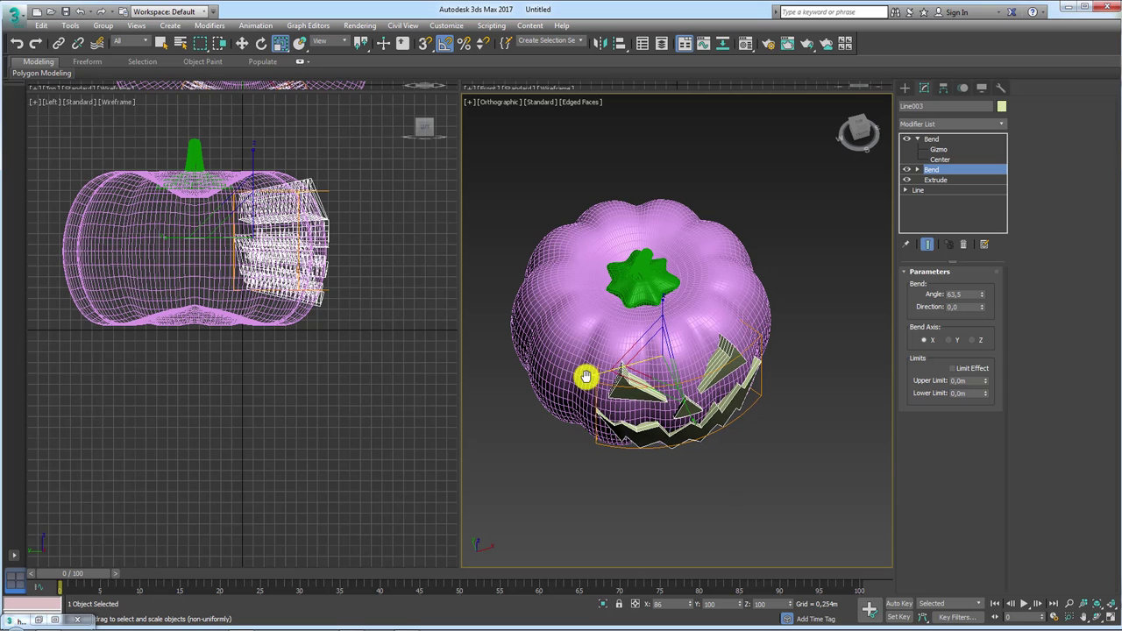
left_click(934, 138)
middle_click_drag(877, 220, 774, 316, "alt")
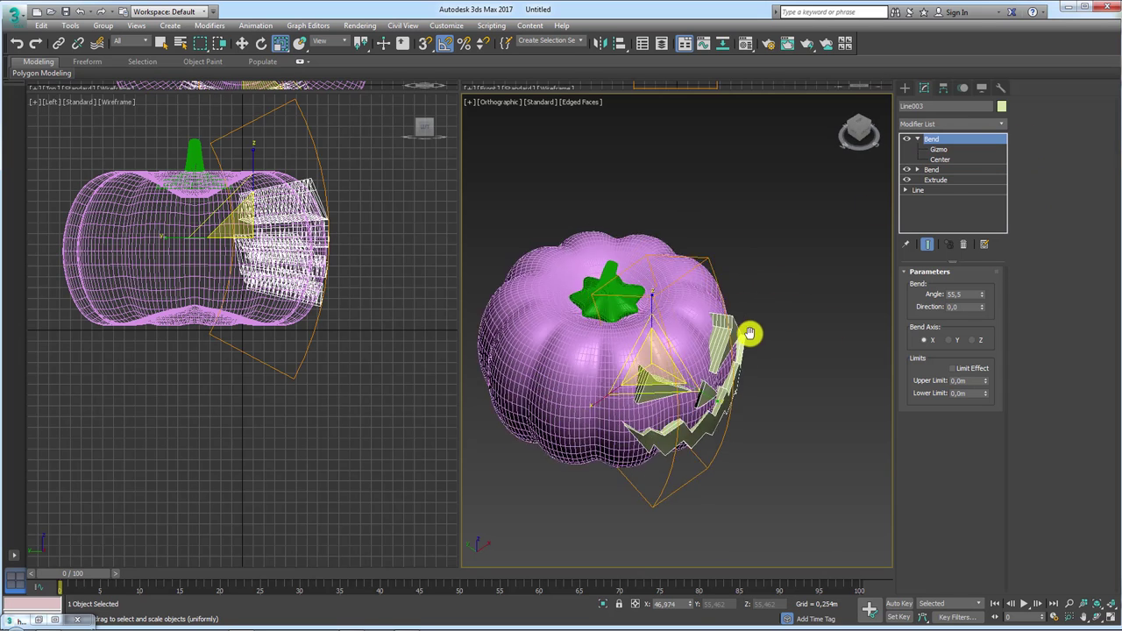
left_click_drag(980, 294, 981, 276)
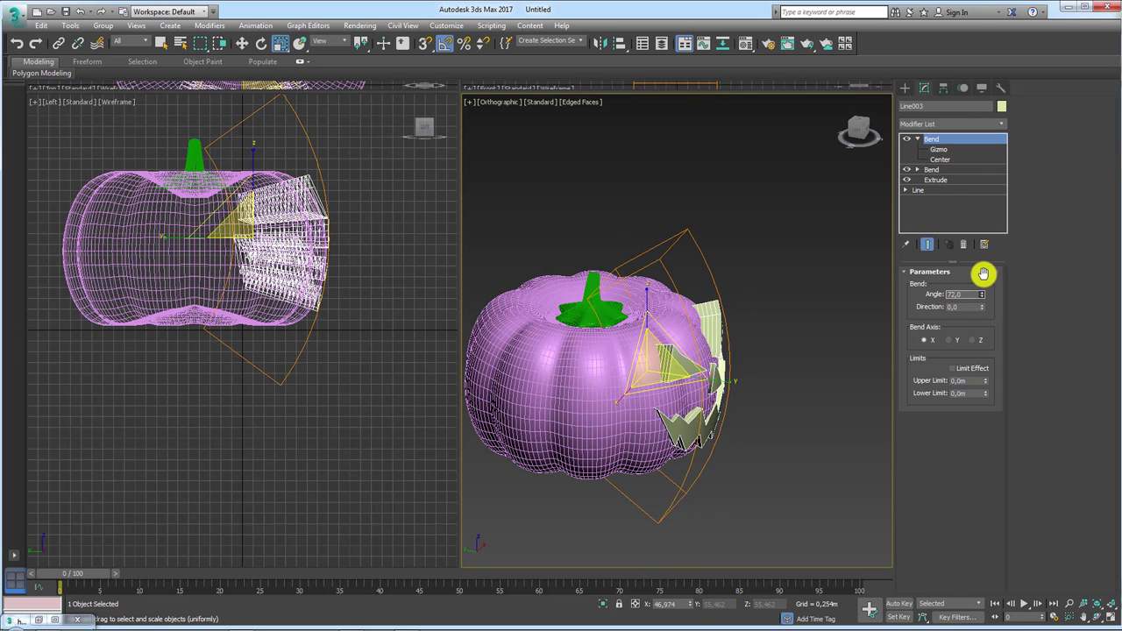
left_click_drag(643, 372, 646, 376)
Step: Deepen the face cutouts' Extrude amount to 4.534m
key("w")
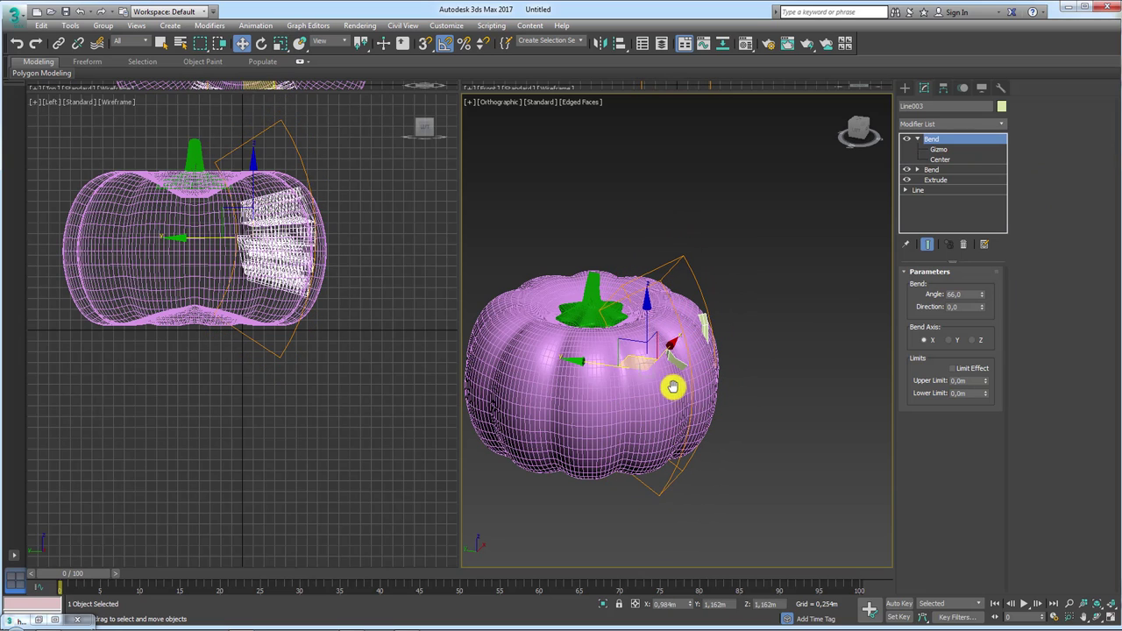
left_click(941, 180)
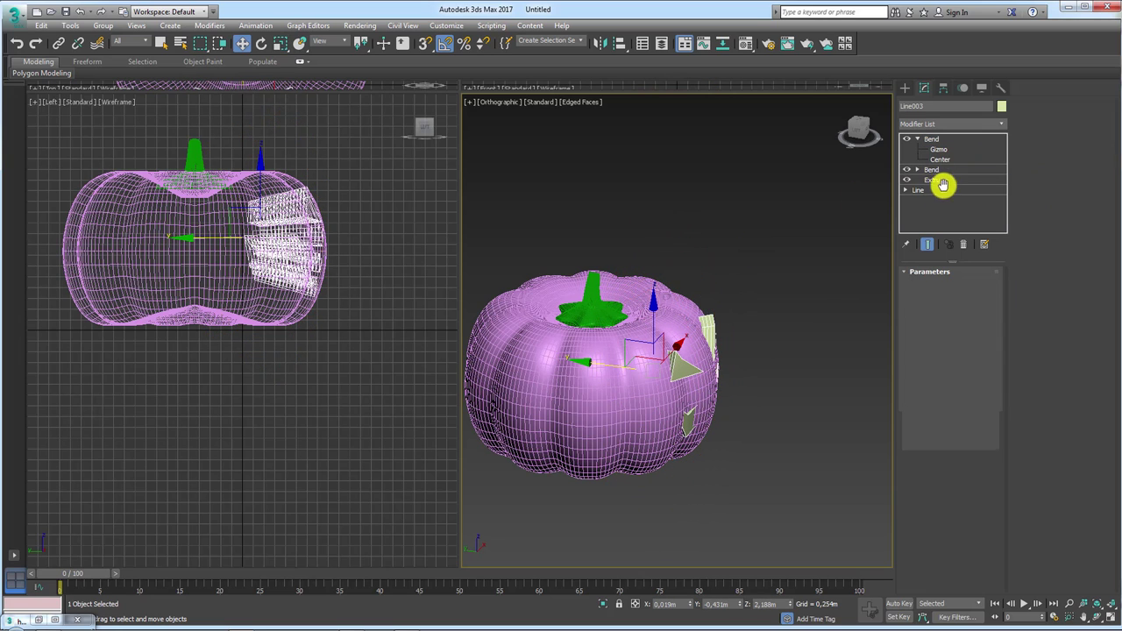
left_click_drag(984, 285, 979, 226)
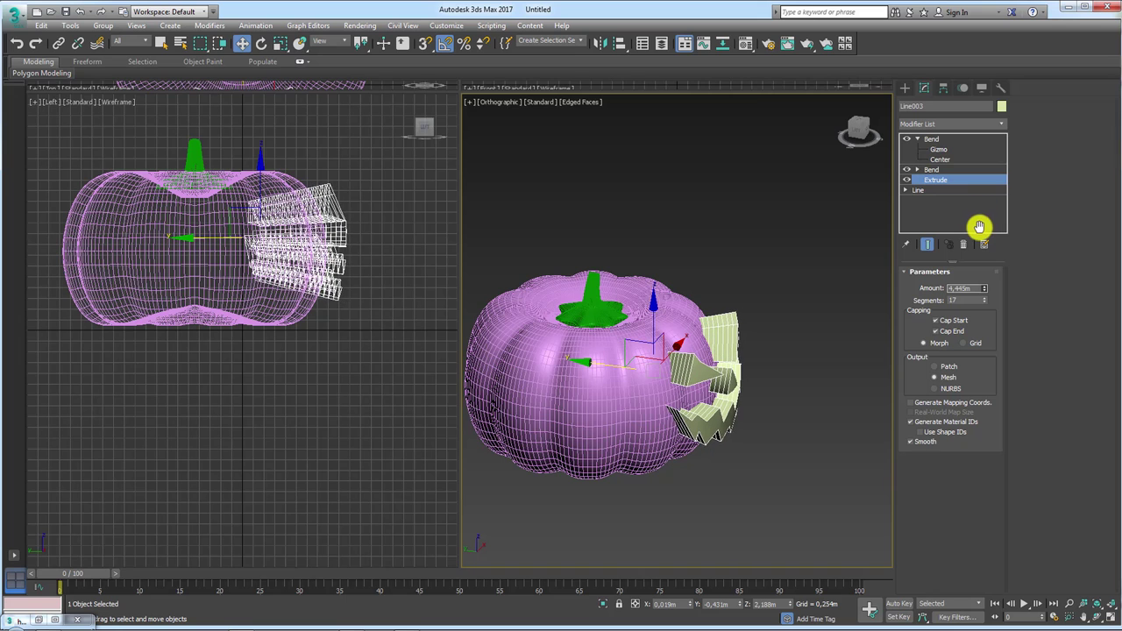
middle_click_drag(276, 226, 226, 340)
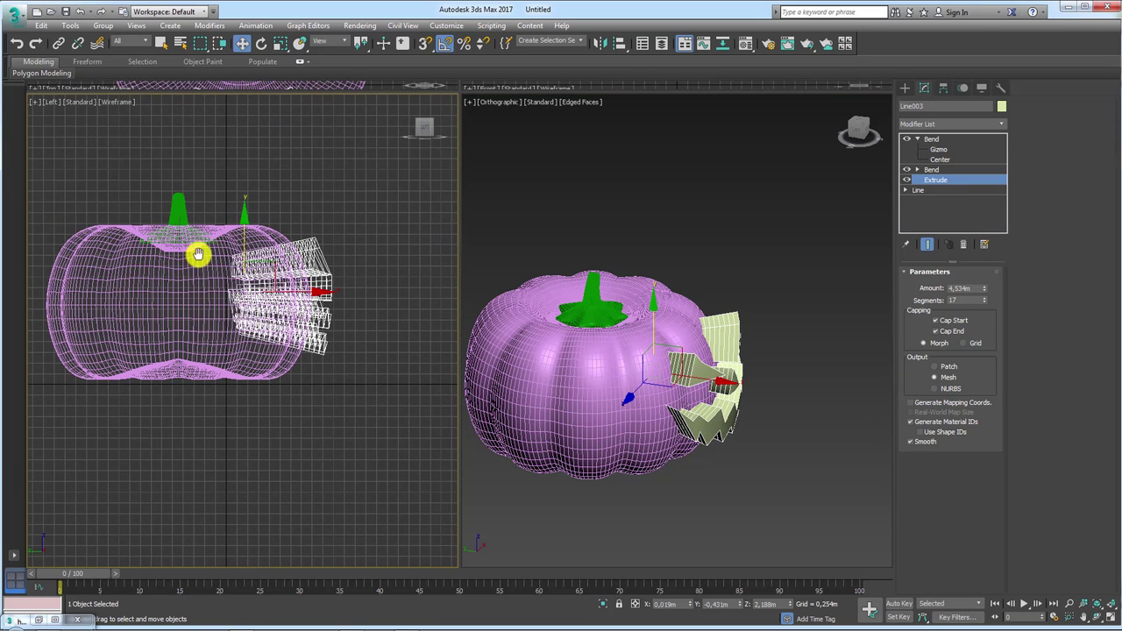
Step: Move the face pieces so they sink into the pumpkin's front surface
mouse_move(713, 375)
middle_mouse_down("alt")
mouse_move(726, 355)
mouse_move(649, 343)
middle_mouse_up("alt")
left_click_drag(649, 344, 634, 353)
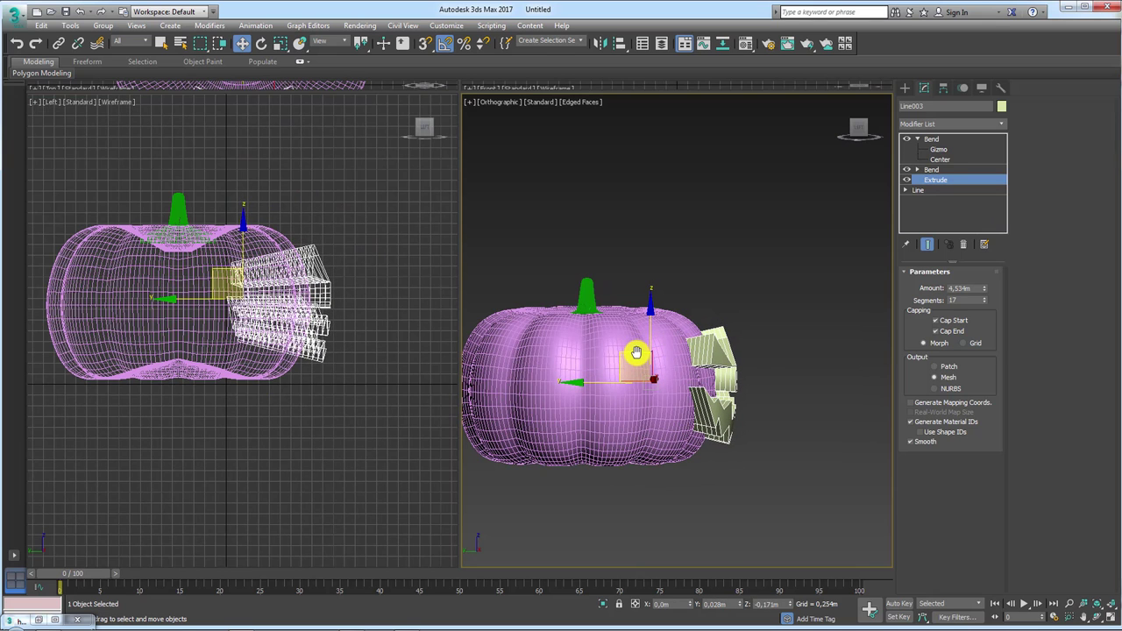
mouse_move(634, 352)
middle_mouse_down("alt")
mouse_move(656, 421)
mouse_move(687, 391)
middle_mouse_up("alt")
mouse_move(645, 417)
left_mouse_down()
mouse_move(671, 396)
mouse_move(671, 370)
mouse_move(733, 379)
left_mouse_up()
middle_click_drag(733, 380, 736, 382, "alt")
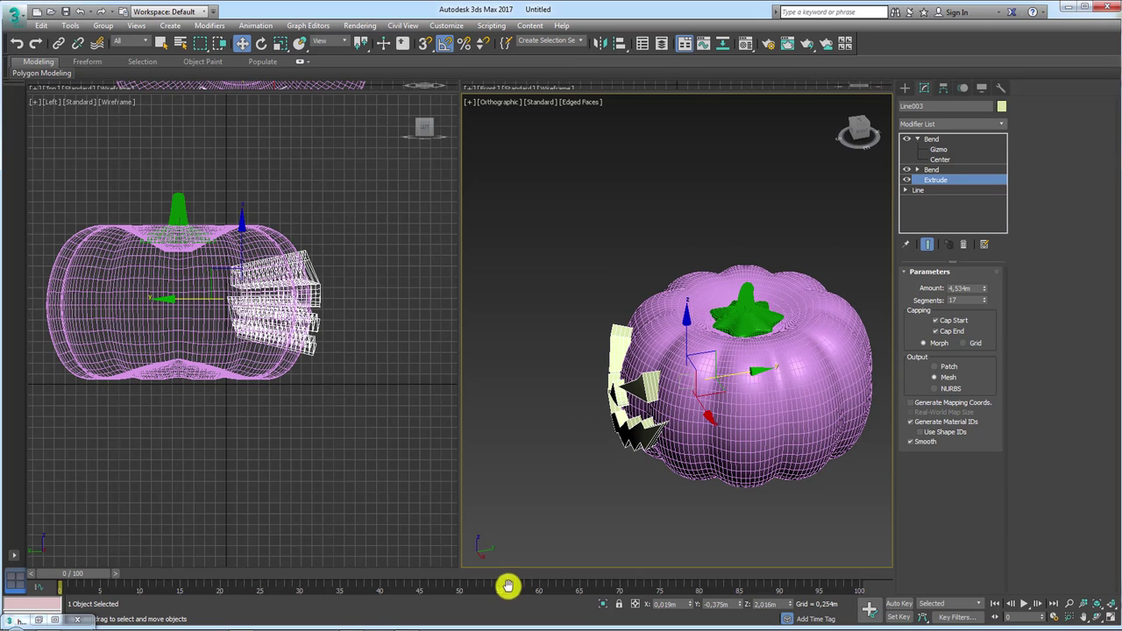
Step: Show the halloween-abobora jack-o'-lantern reference photo, then return to the 3ds Max pumpkin scene
left_click(405, 570)
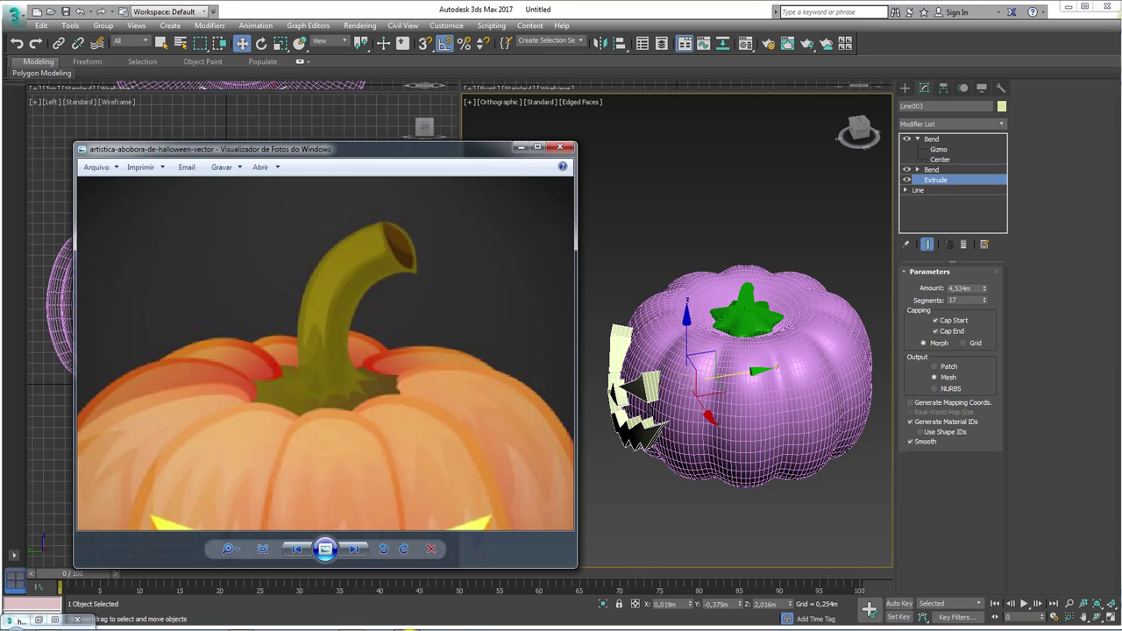
left_click(352, 549)
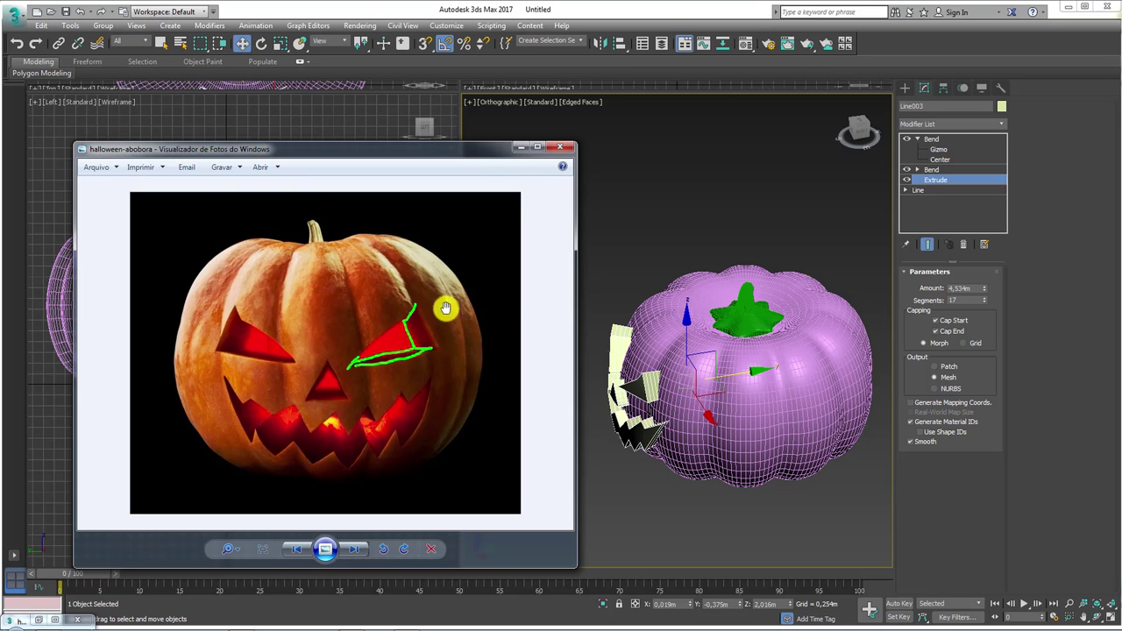
left_click(698, 443)
mouse_move(698, 443)
middle_mouse_down("alt")
mouse_move(728, 465)
mouse_move(676, 409)
mouse_move(709, 441)
mouse_move(702, 298)
middle_mouse_up("alt")
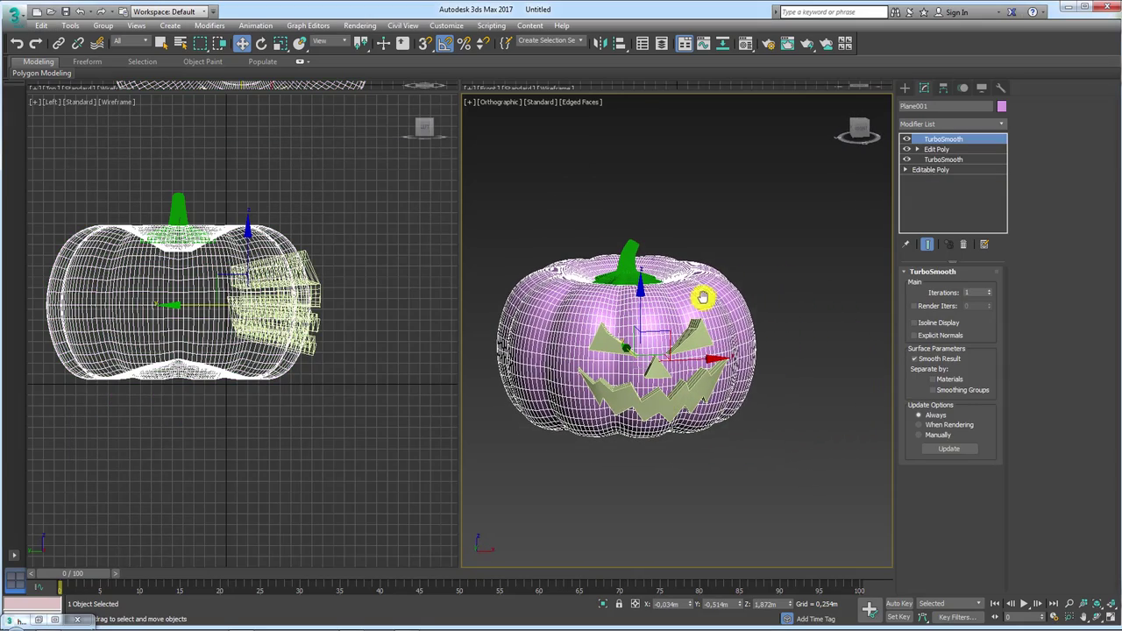
Step: Convert the pumpkin body Plane001 to an Editable Poly
right_click(703, 298)
mouse_move(730, 405)
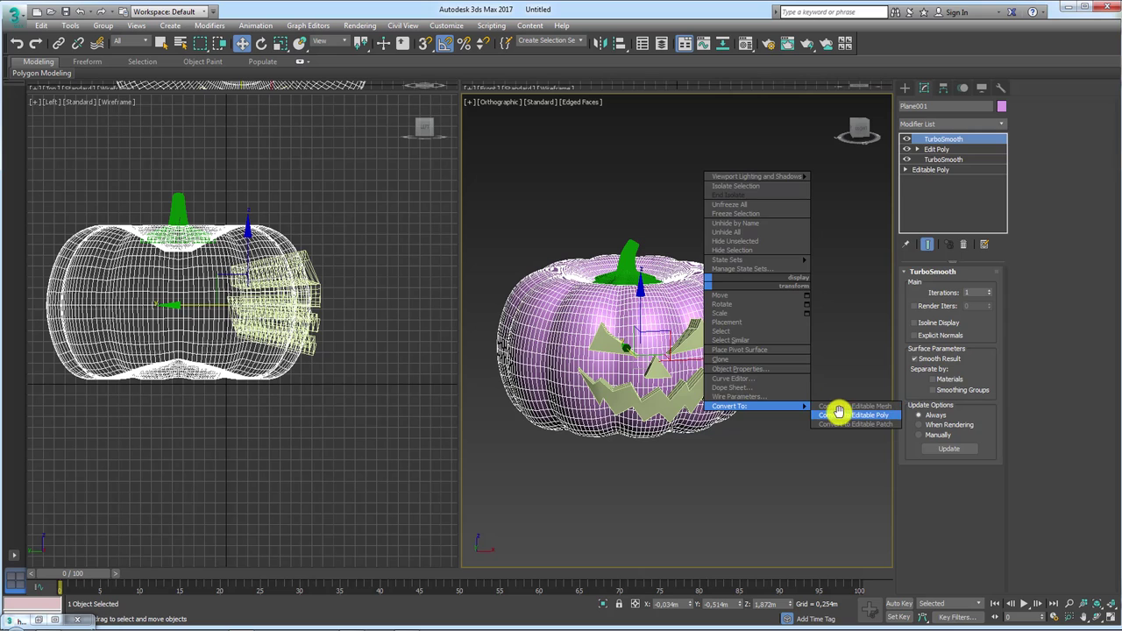
left_click(838, 414)
middle_click_drag(781, 341, 792, 356, "alt")
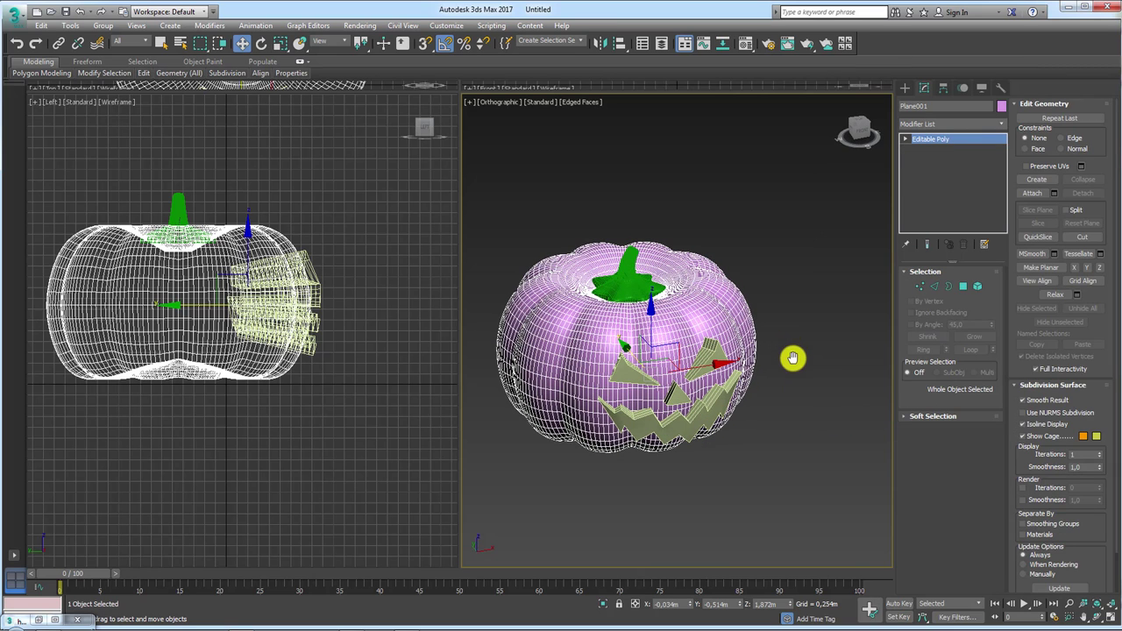
Step: Add a Shell modifier to the pumpkin with an Inner Amount of 0.411m
left_click(1001, 122)
left_click_drag(1001, 150, 1001, 486)
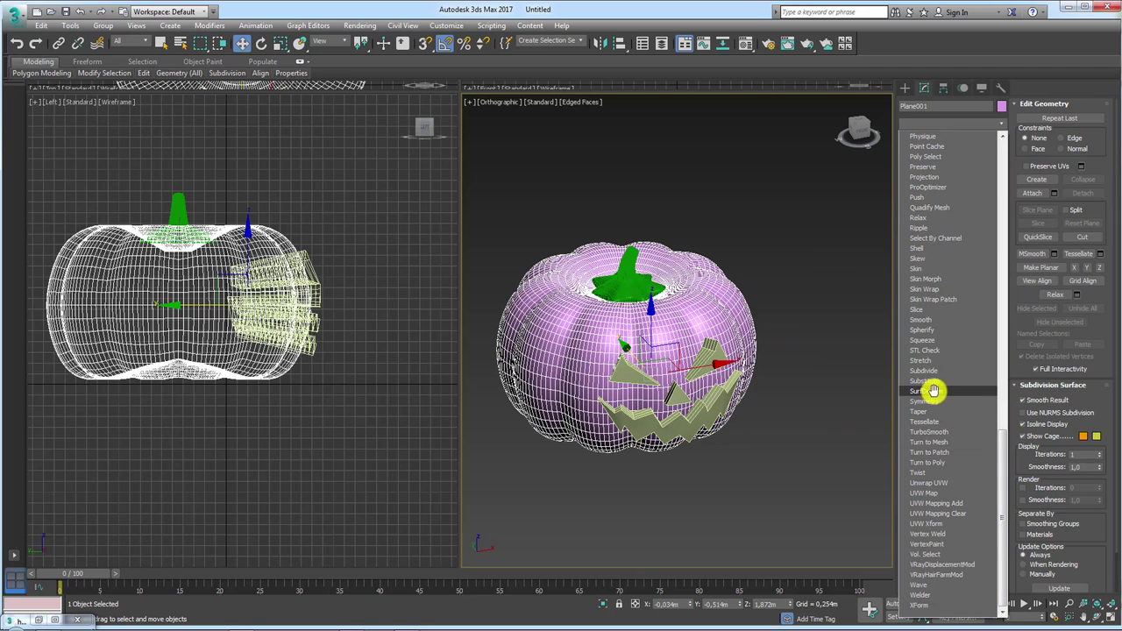
left_click(922, 250)
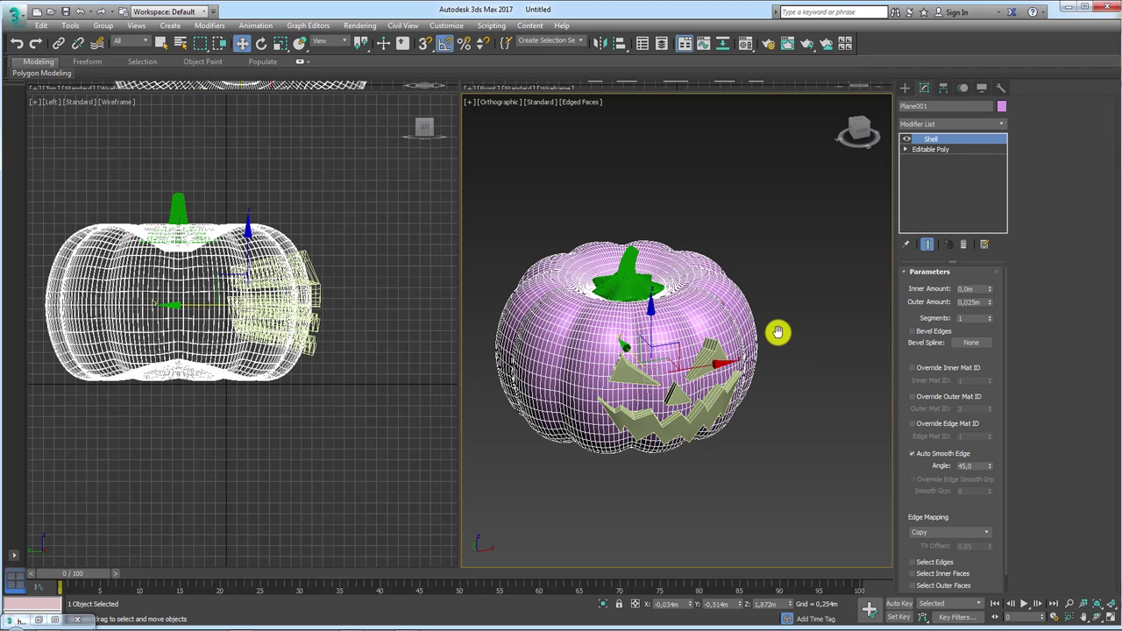
key("F3")
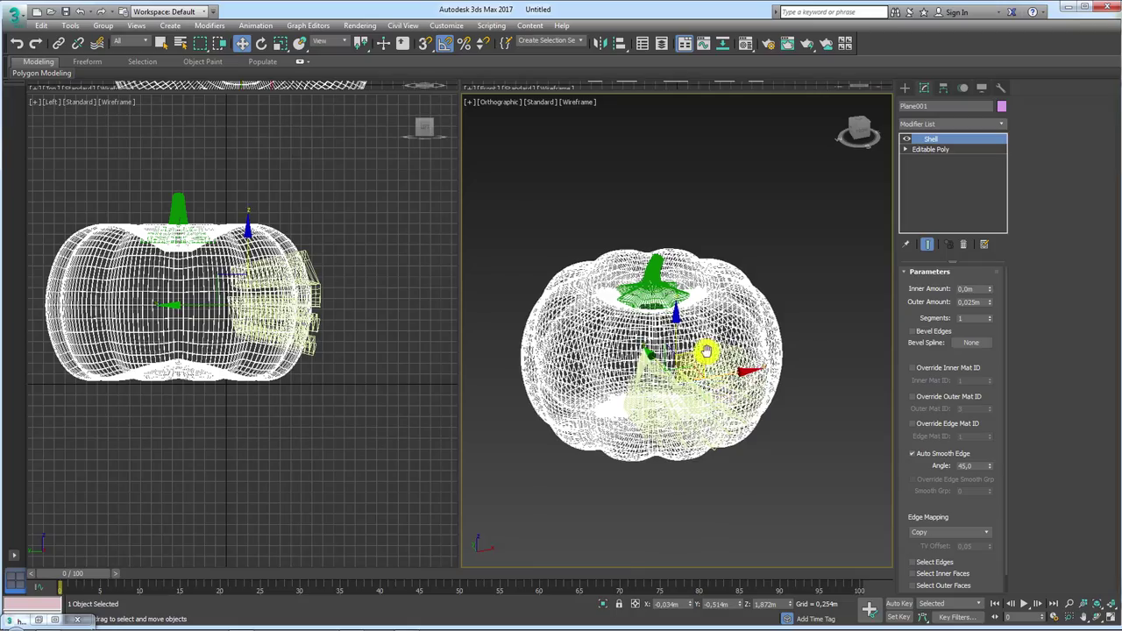
scroll(767, 351, "up", 3)
mouse_move(768, 351)
middle_mouse_down("alt")
mouse_move(806, 345)
mouse_move(787, 357)
middle_mouse_up("alt")
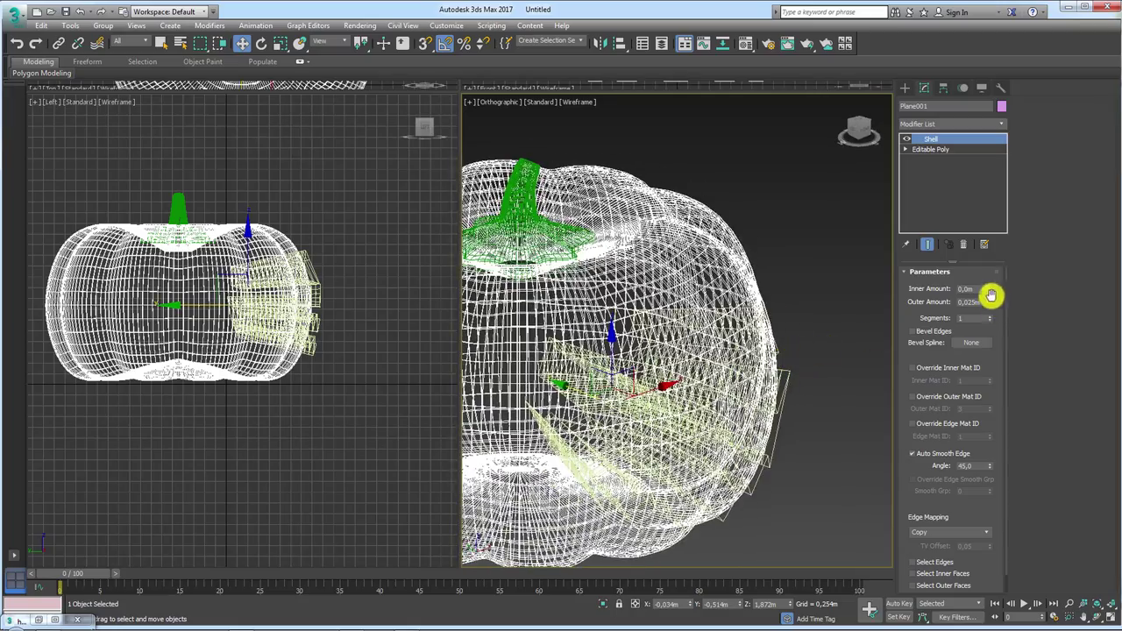
mouse_move(988, 289)
left_mouse_down()
mouse_move(988, 133)
mouse_move(984, 536)
mouse_move(951, 64)
mouse_move(932, 555)
mouse_move(701, 447)
left_mouse_up()
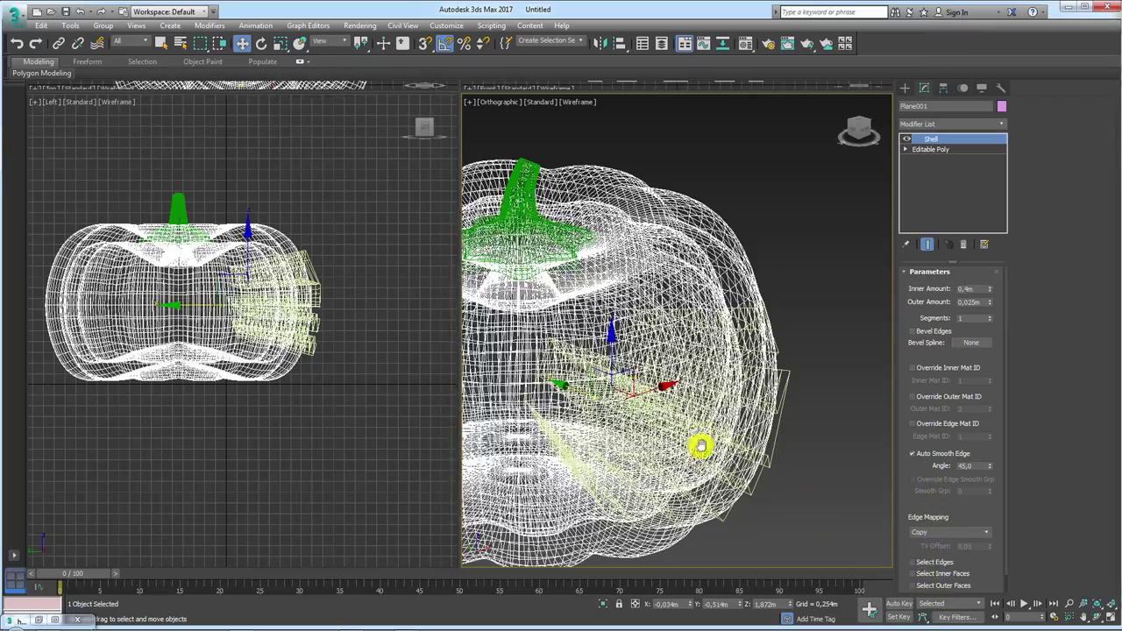
mouse_move(603, 362)
middle_mouse_down("alt")
mouse_move(651, 339)
mouse_move(634, 350)
mouse_move(644, 347)
middle_mouse_up("alt")
left_click_drag(991, 293, 987, 243)
mouse_move(771, 301)
middle_mouse_down("alt")
mouse_move(739, 287)
mouse_move(751, 281)
mouse_move(721, 313)
mouse_move(659, 323)
middle_mouse_up("alt")
key("F3")
scroll(734, 348, "down", 3)
Step: Collapse the shelled pumpkin back into a single Editable Poly
right_click(658, 323)
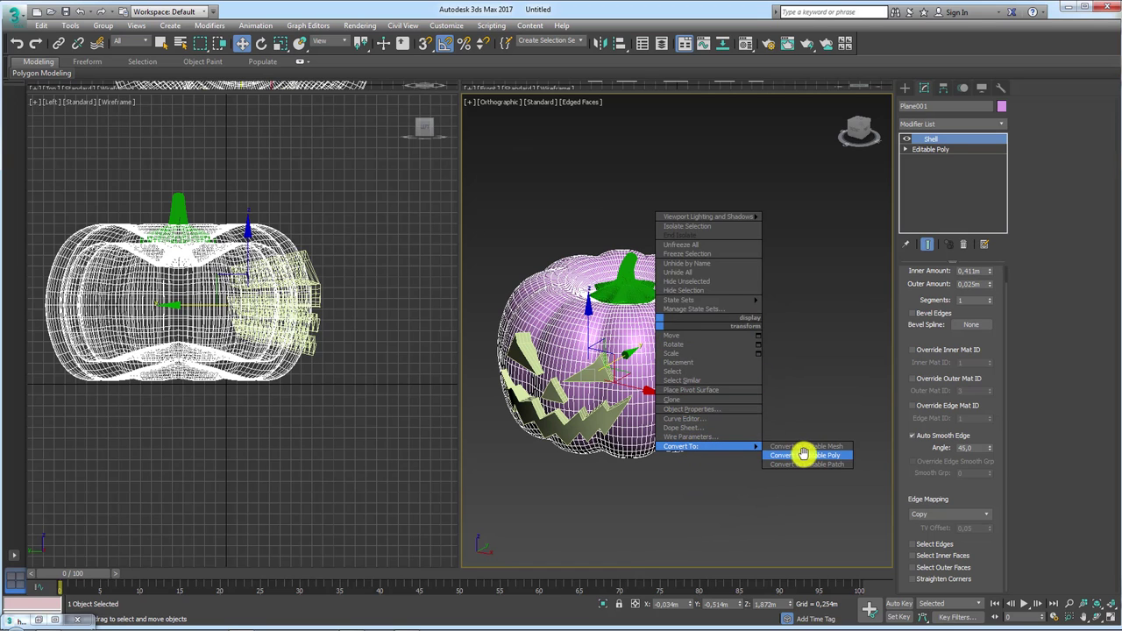
left_click(806, 454)
middle_click_drag(672, 388, 772, 383, "alt")
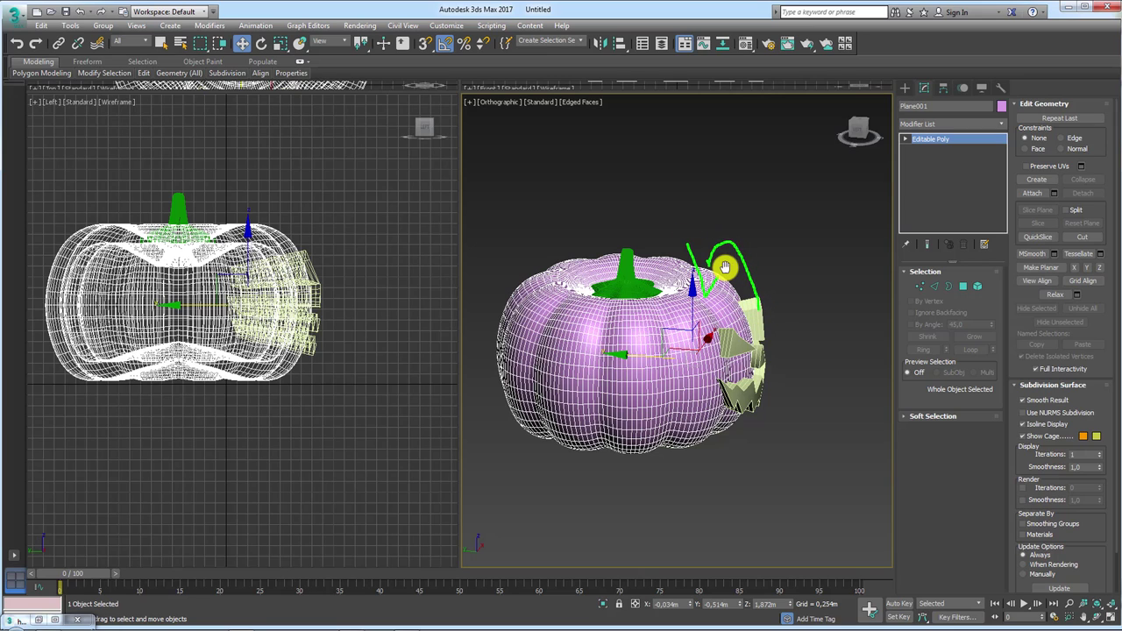
Step: Turn the pumpkin body into a ProBoolean compound object
left_click(905, 87)
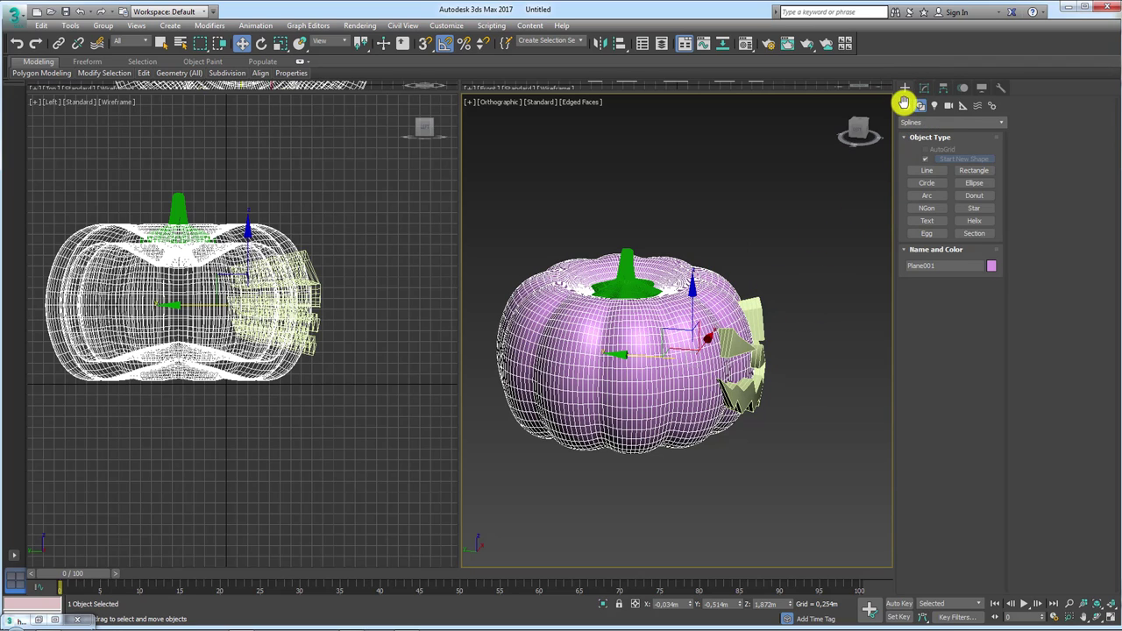
left_click(905, 105)
left_click(922, 122)
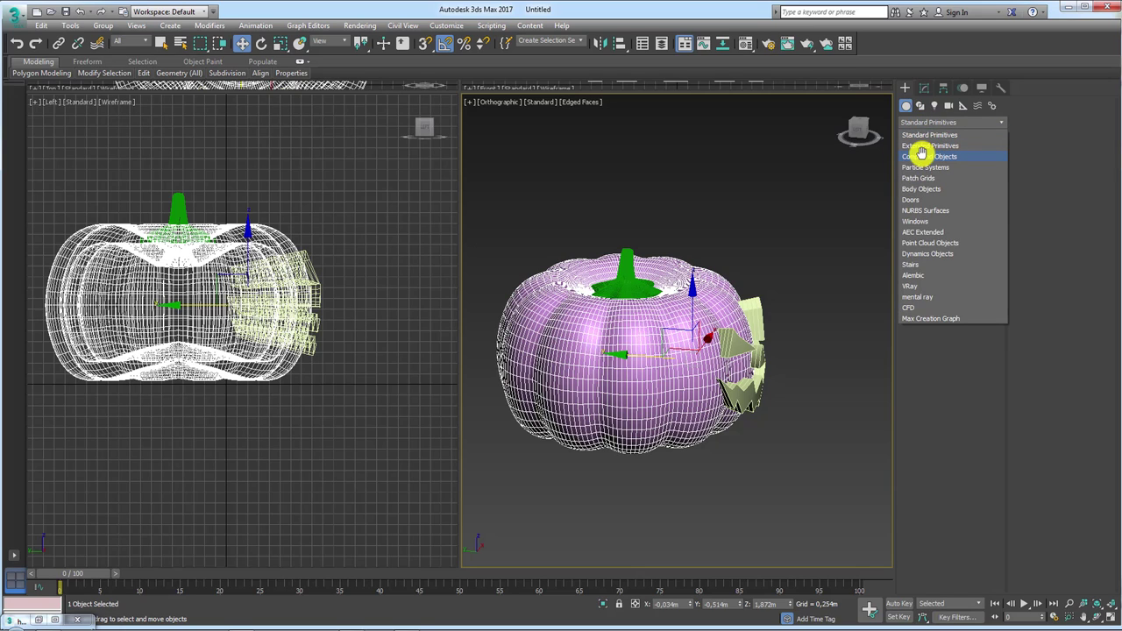
left_click(921, 155)
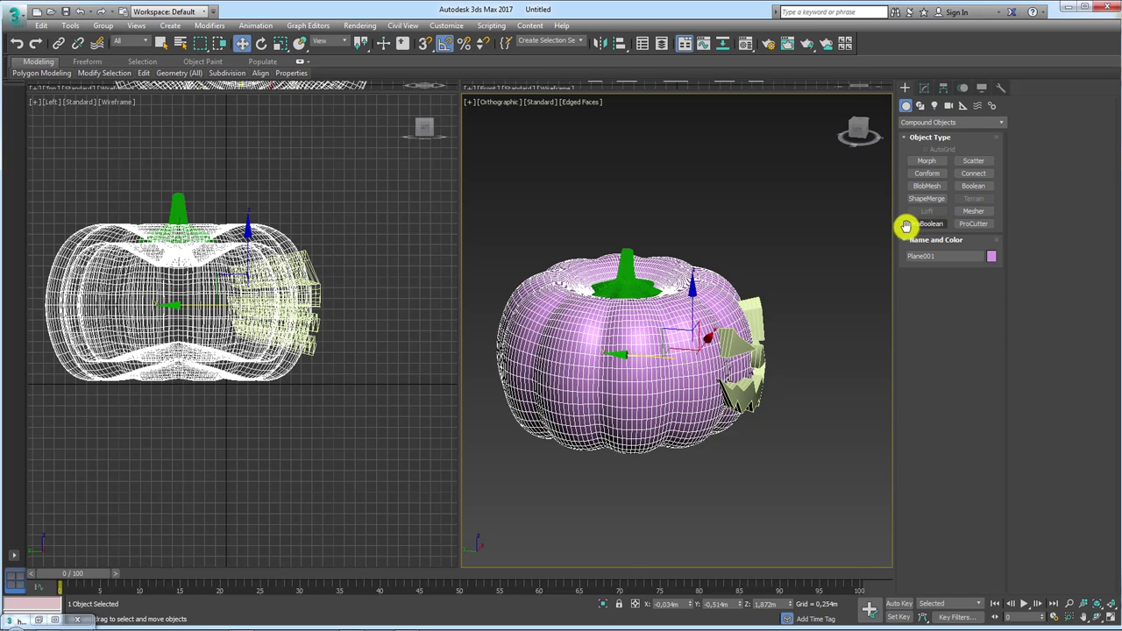
left_click(925, 221)
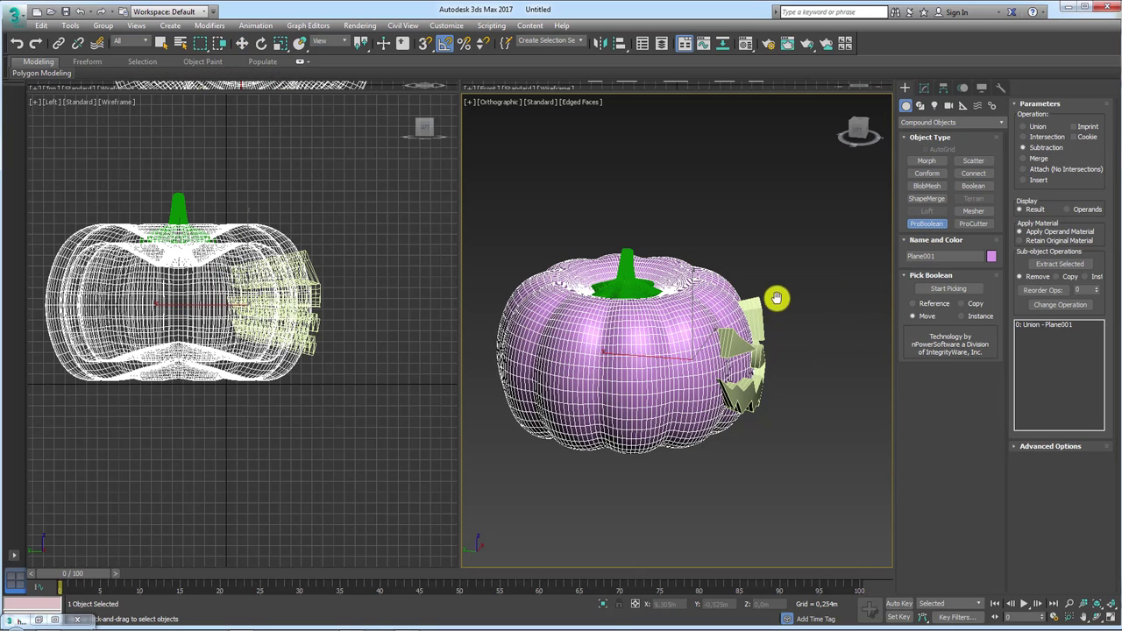
Step: Select the Line003 jagged face cutout piece with the Move tool
key("w")
left_click(744, 313)
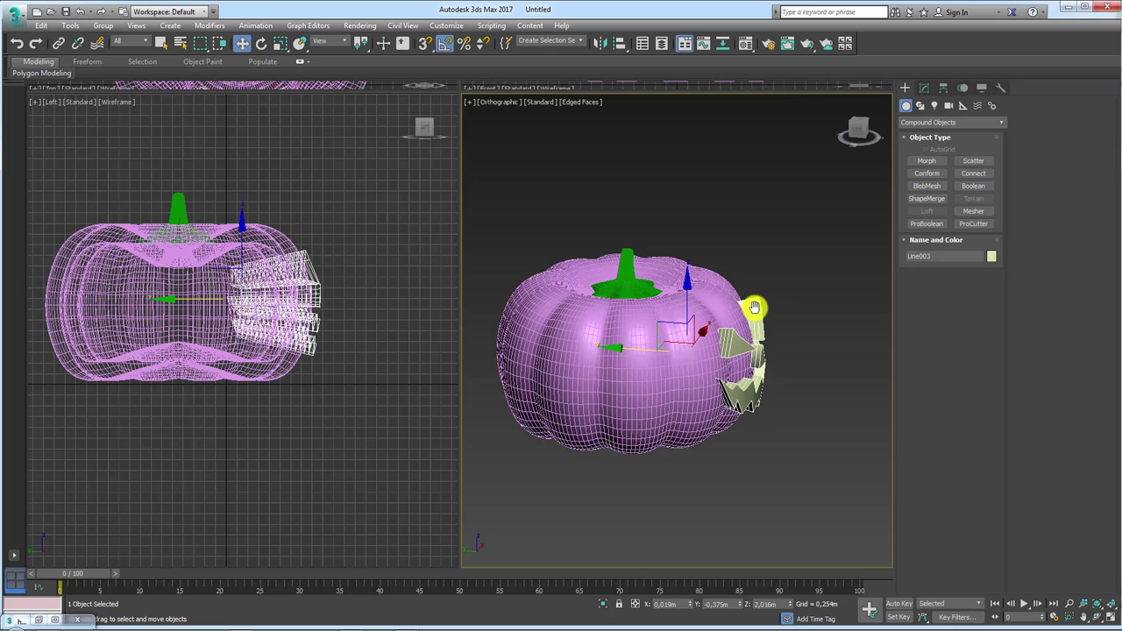
mouse_move(738, 312)
middle_mouse_down("alt")
mouse_move(772, 351)
mouse_move(708, 318)
mouse_move(781, 353)
mouse_move(740, 283)
middle_mouse_up("alt")
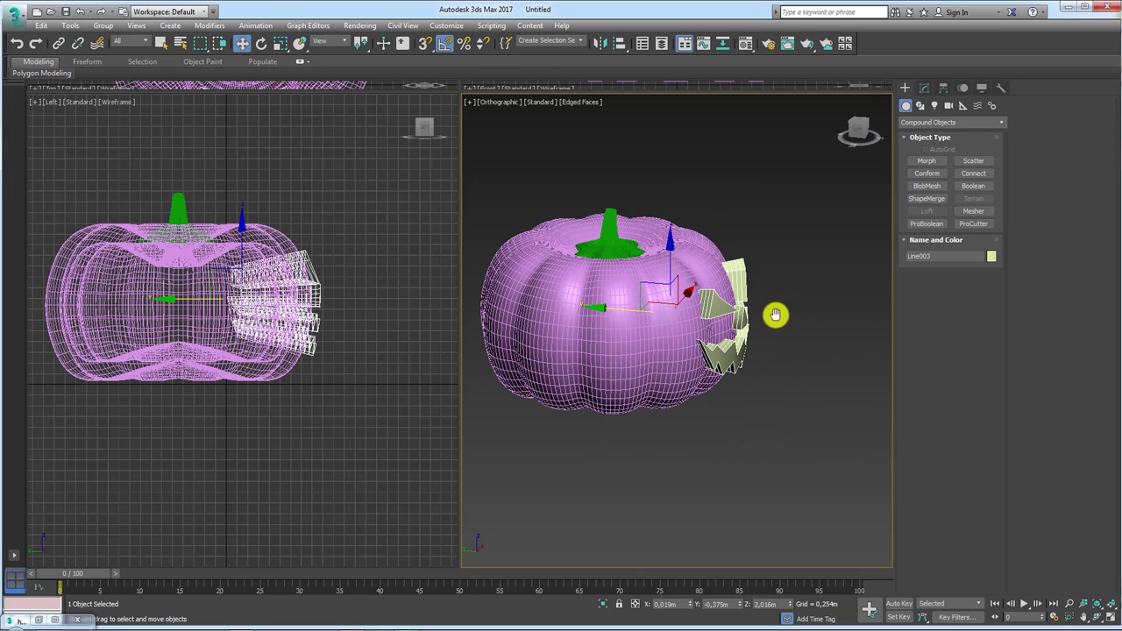
Step: Convert Line003 to Editable Poly and reset its transforms with Reset XForm
right_click(741, 274)
left_click(884, 403)
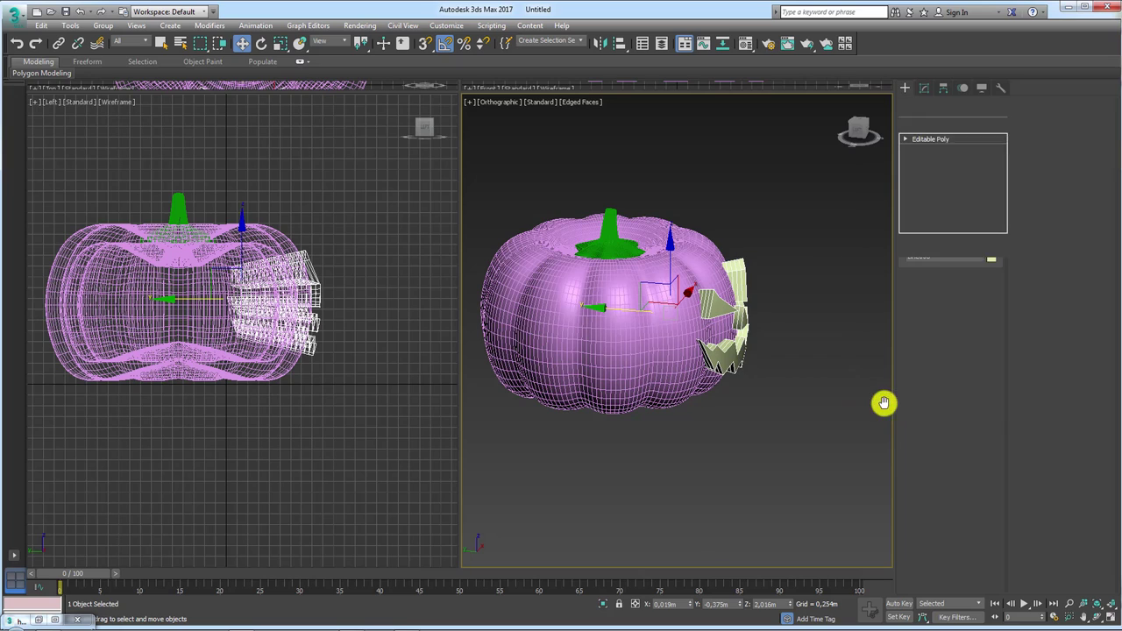
middle_click_drag(777, 343, 773, 316, "alt")
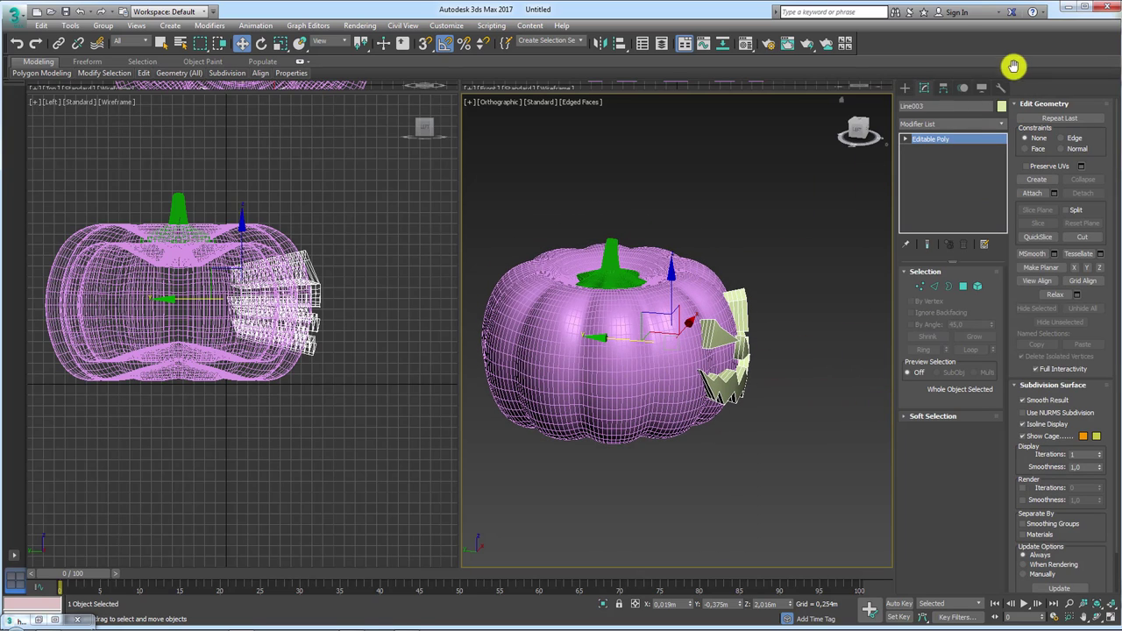
left_click(1000, 88)
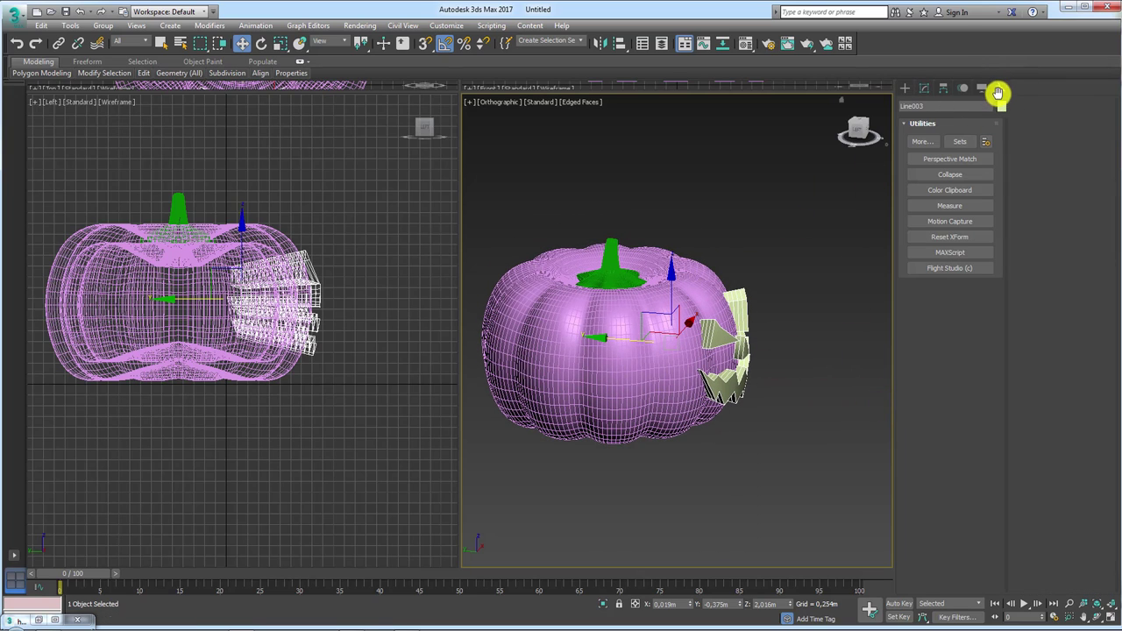
left_click(940, 235)
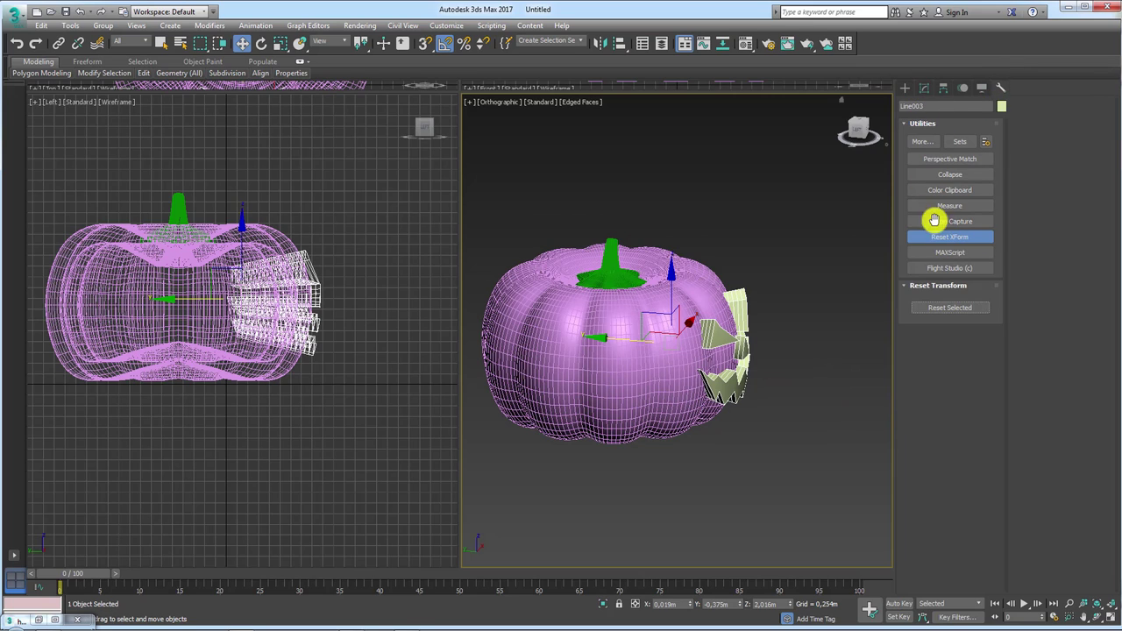
left_click(946, 306)
Step: Collapse the reset cutout into a plain Editable Poly, then select the pumpkin's ProBoolean
left_click(925, 88)
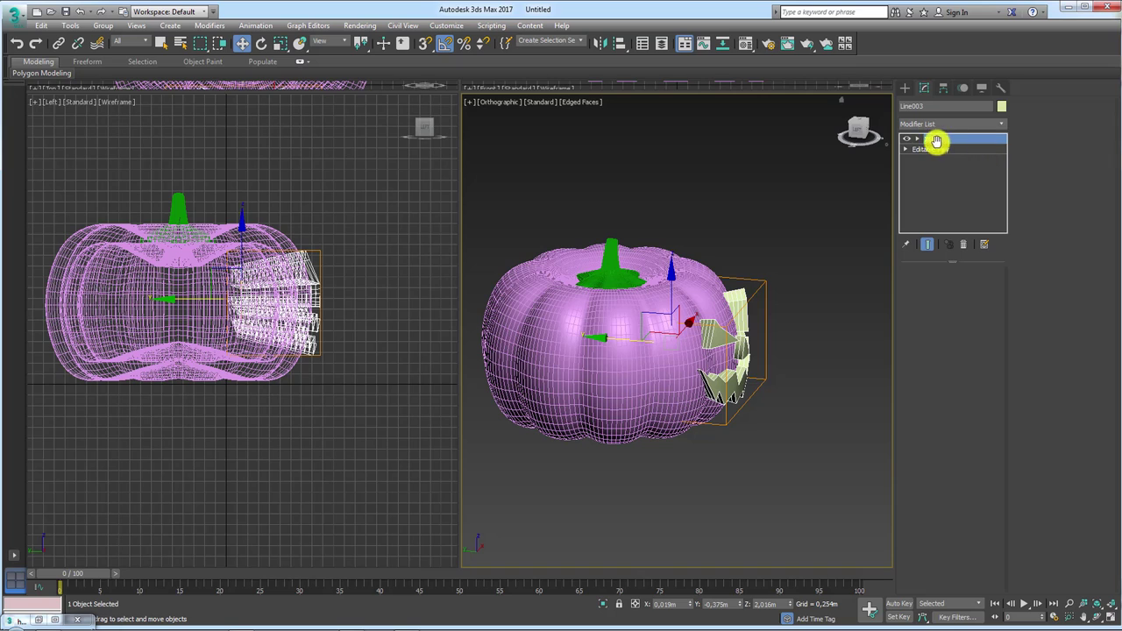
left_click(1002, 123)
left_click_drag(1002, 143, 1002, 532)
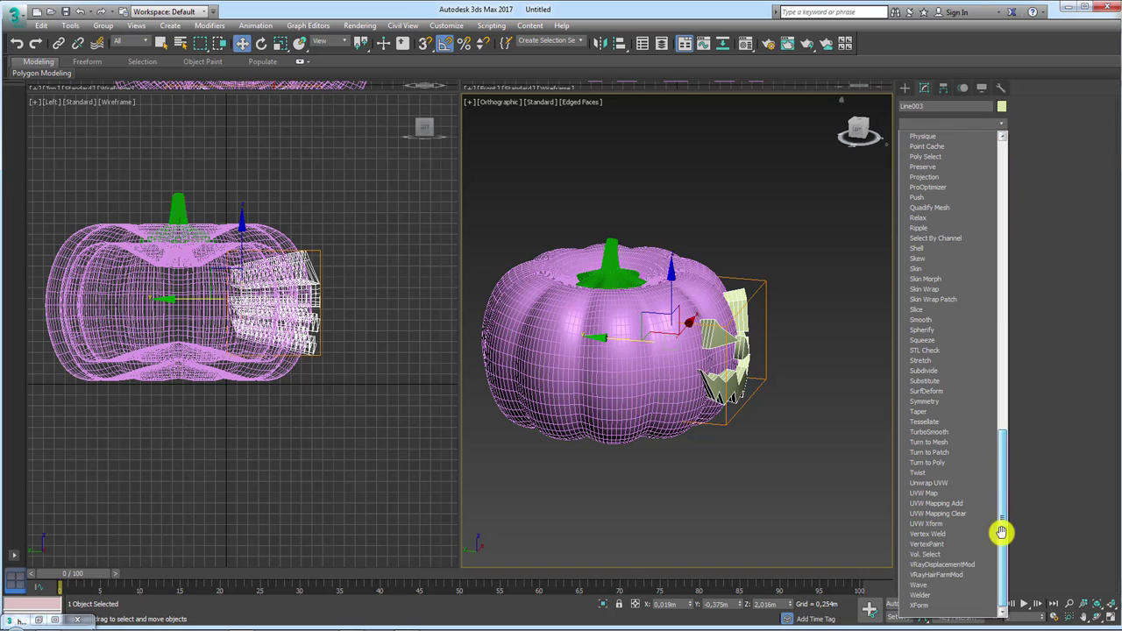
left_click(802, 297)
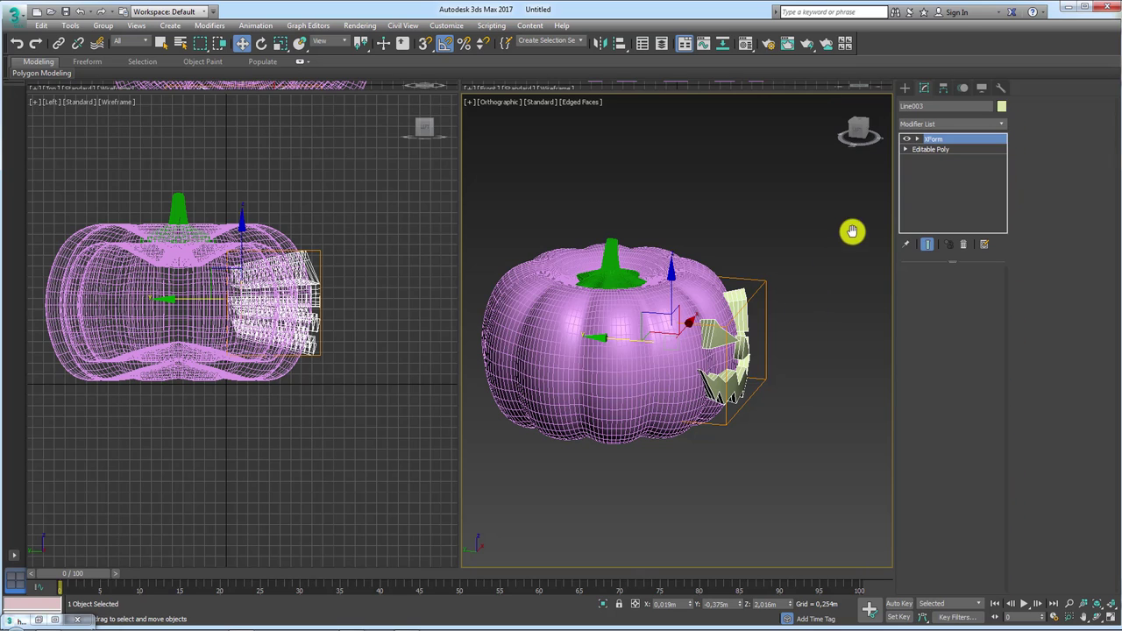
right_click(729, 326)
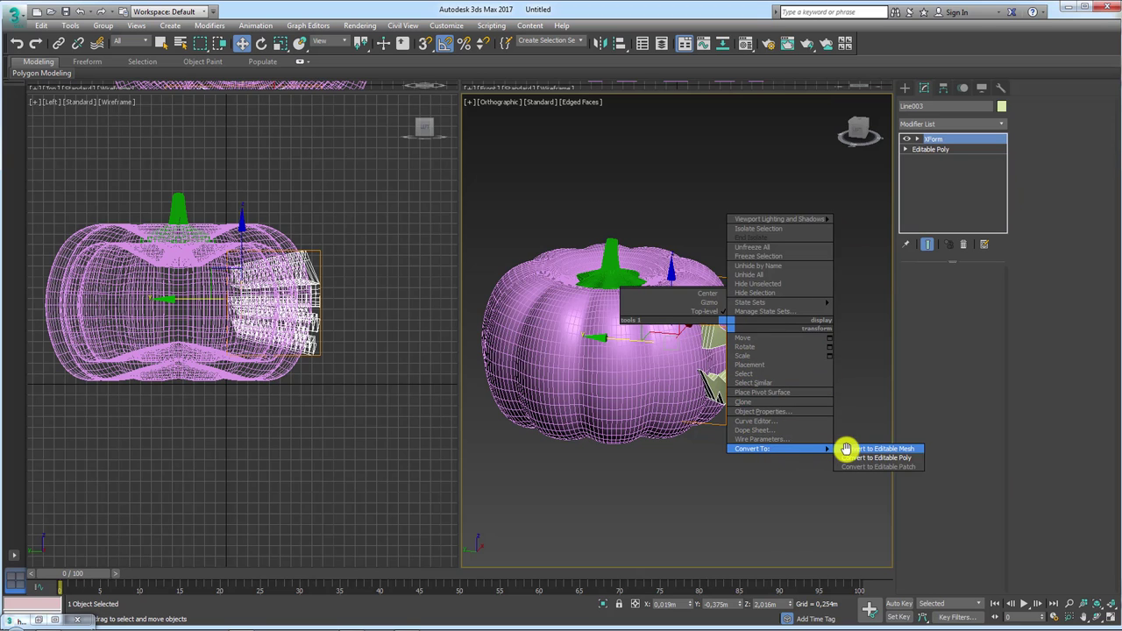
left_click(860, 459)
middle_click_drag(823, 433, 809, 420, "alt")
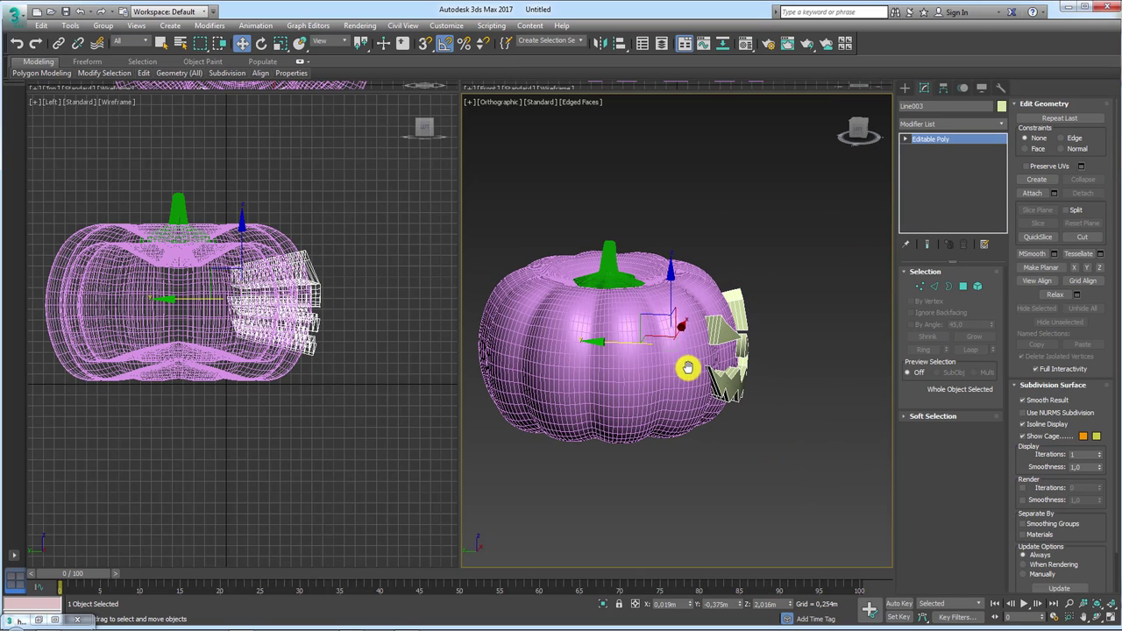
left_click(700, 286)
middle_click_drag(746, 309, 791, 307, "alt")
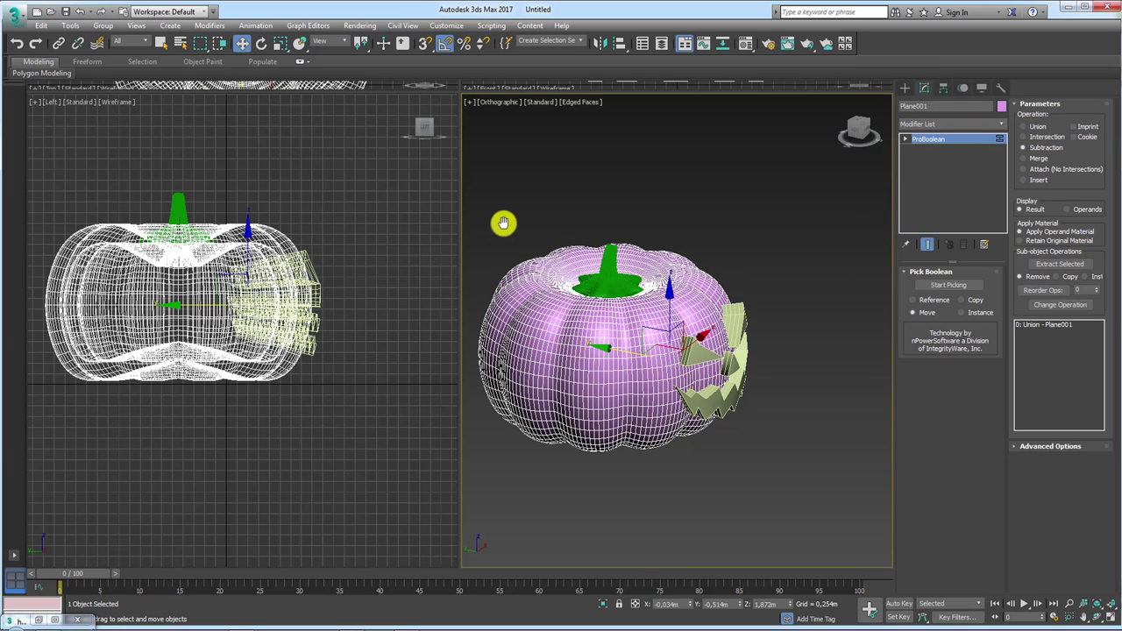
Step: Subtract the Line003 face cutout from the pumpkin's ProBoolean
middle_click_drag(602, 213, 659, 195)
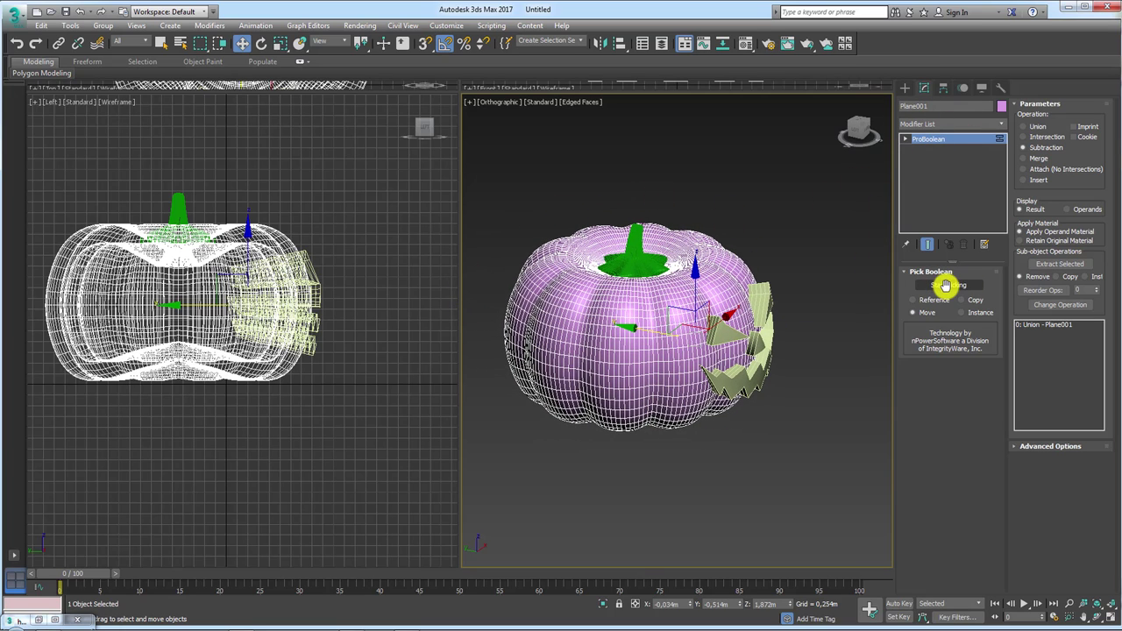
left_click(945, 285)
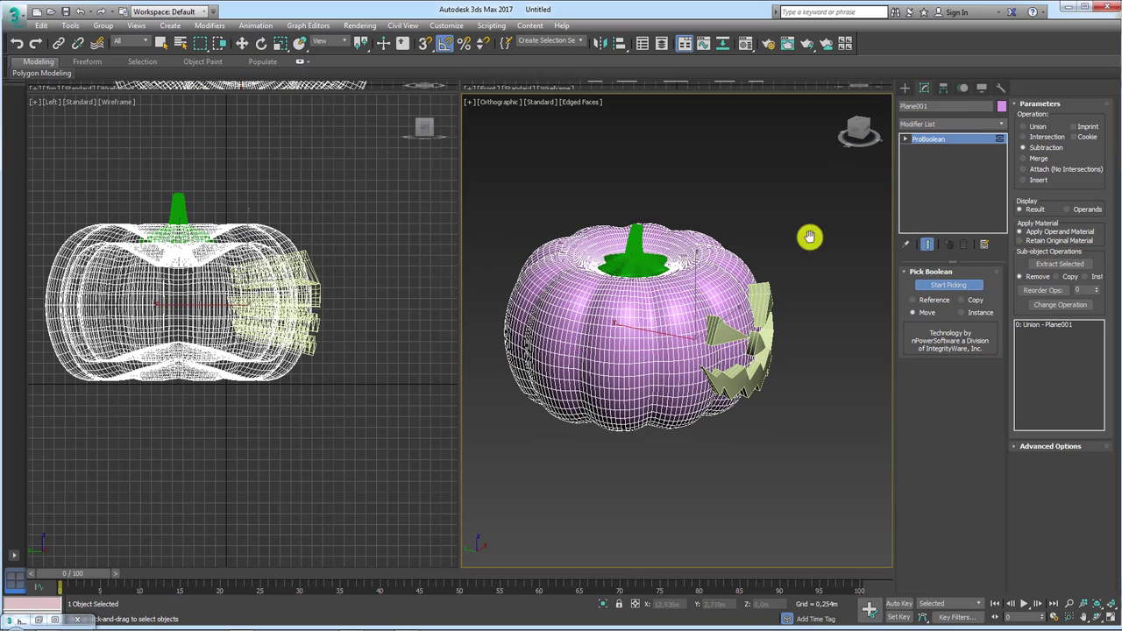
left_click(764, 303)
mouse_move(818, 358)
middle_mouse_down("alt")
mouse_move(759, 341)
mouse_move(851, 358)
mouse_move(814, 389)
mouse_move(833, 409)
middle_mouse_up("alt")
Step: Switch to Perspective and inspect the carved eyes, nose and jagged mouth from several angles
scroll(774, 340, "up", 2)
key("p")
scroll(814, 385, "down", 2)
scroll(815, 438, "down", 3)
key("w")
scroll(799, 434, "up", 1)
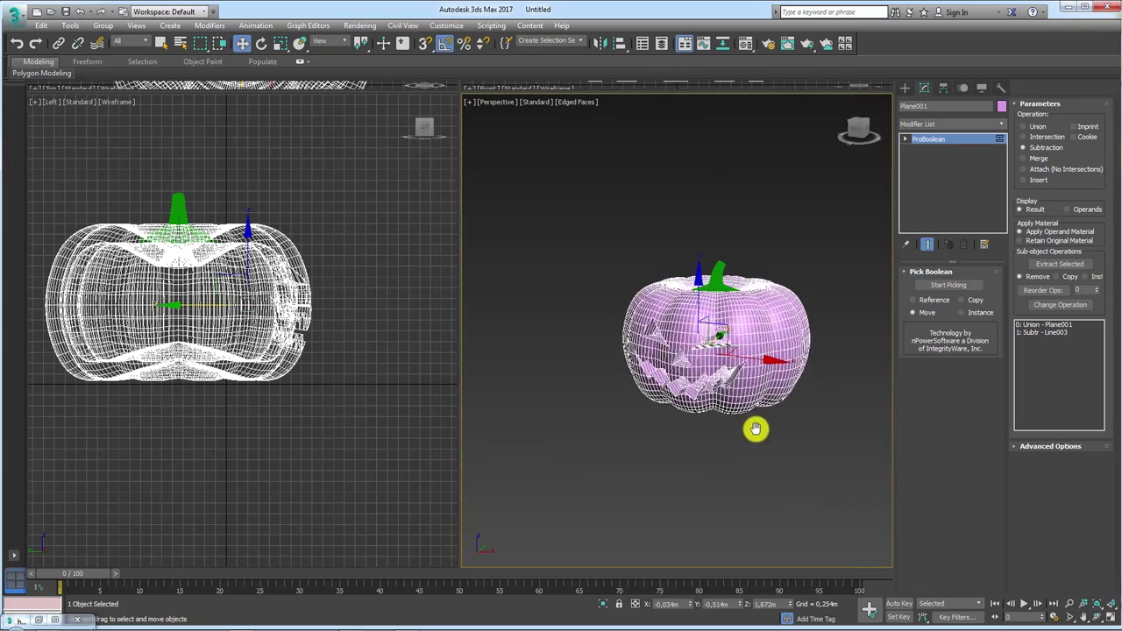
scroll(744, 433, "up", 2)
mouse_move(645, 329)
middle_mouse_down("alt")
mouse_move(721, 335)
mouse_move(634, 350)
middle_mouse_up("alt")
scroll(631, 355, "up", 2)
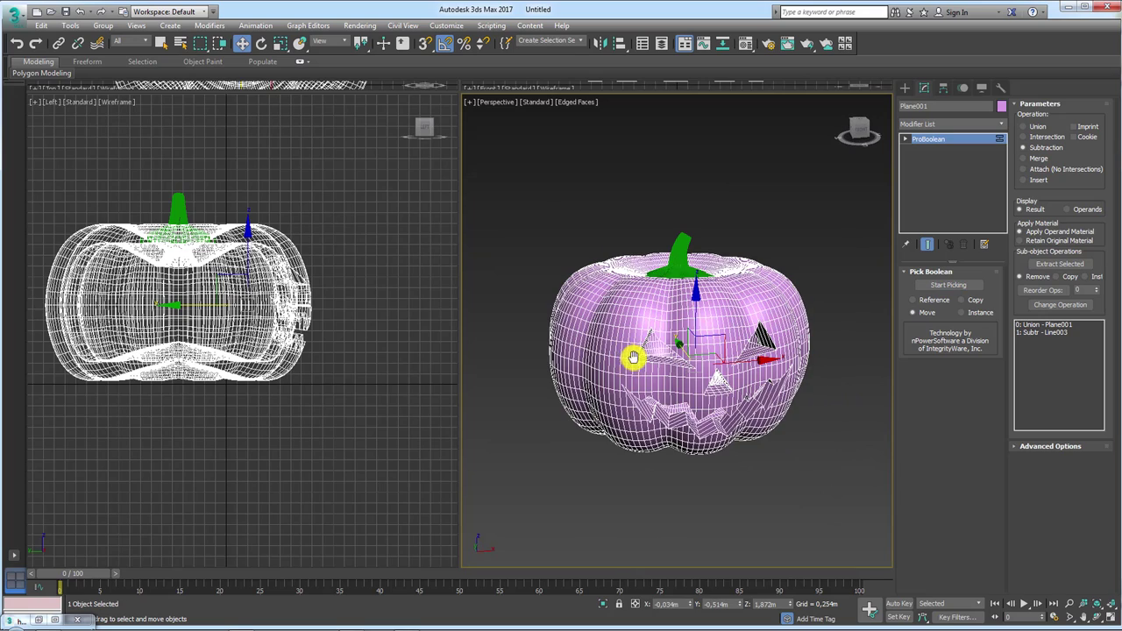
scroll(715, 391, "up", 2)
mouse_move(684, 233)
middle_mouse_down()
mouse_move(714, 268)
mouse_move(721, 328)
mouse_move(662, 305)
middle_mouse_up()
scroll(663, 293, "down", 2)
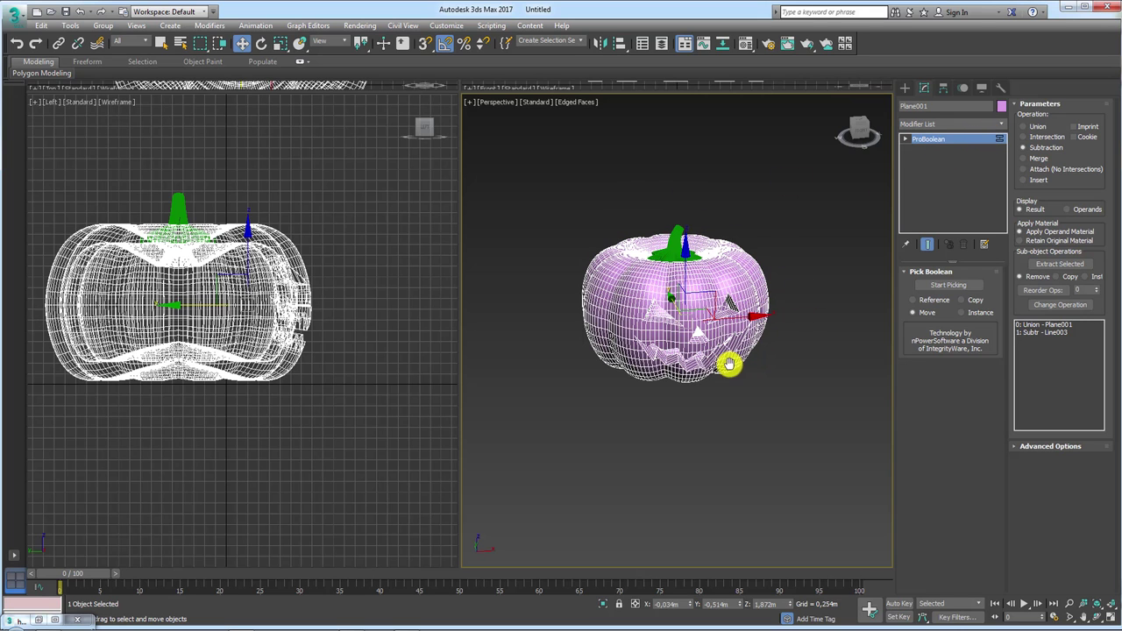
scroll(687, 338, "up", 3)
scroll(701, 353, "up", 1)
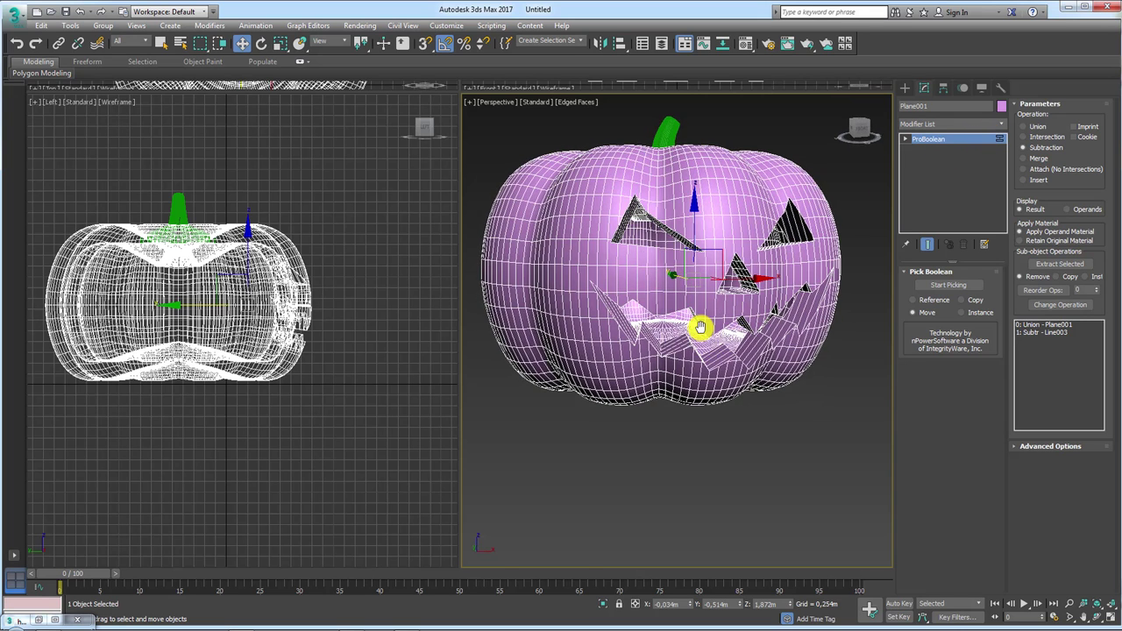
scroll(701, 323, "up", 4)
scroll(676, 341, "up", 2)
scroll(672, 330, "down", 3)
scroll(671, 328, "down", 5)
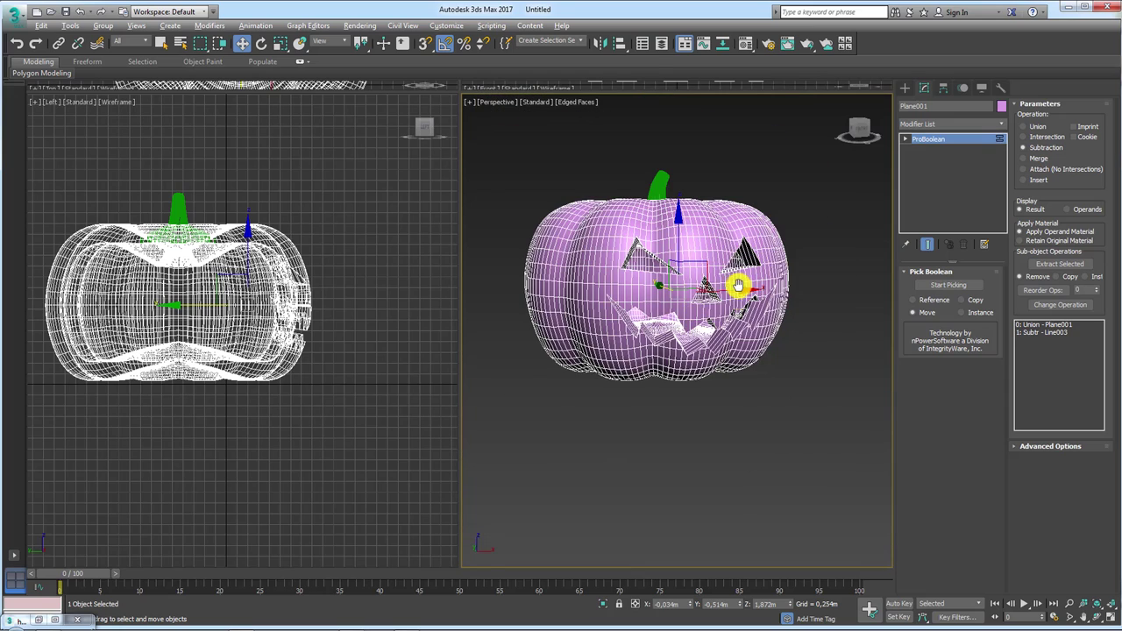
left_click(1000, 122)
left_click_drag(1001, 155, 1002, 251)
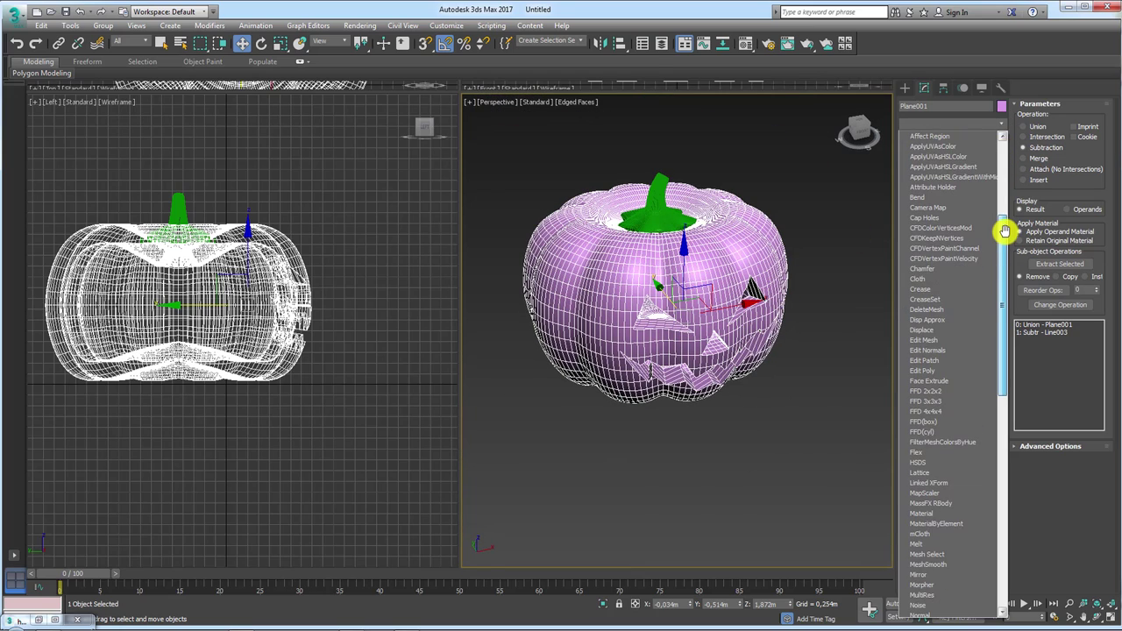
scroll(960, 401, "down", 10)
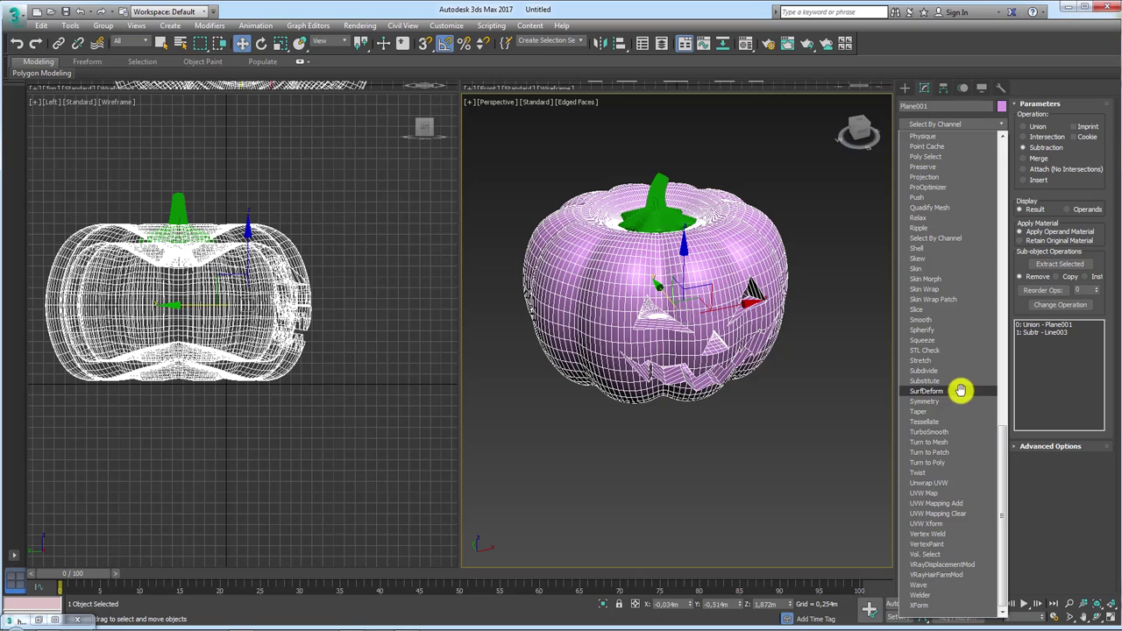
left_click(941, 310)
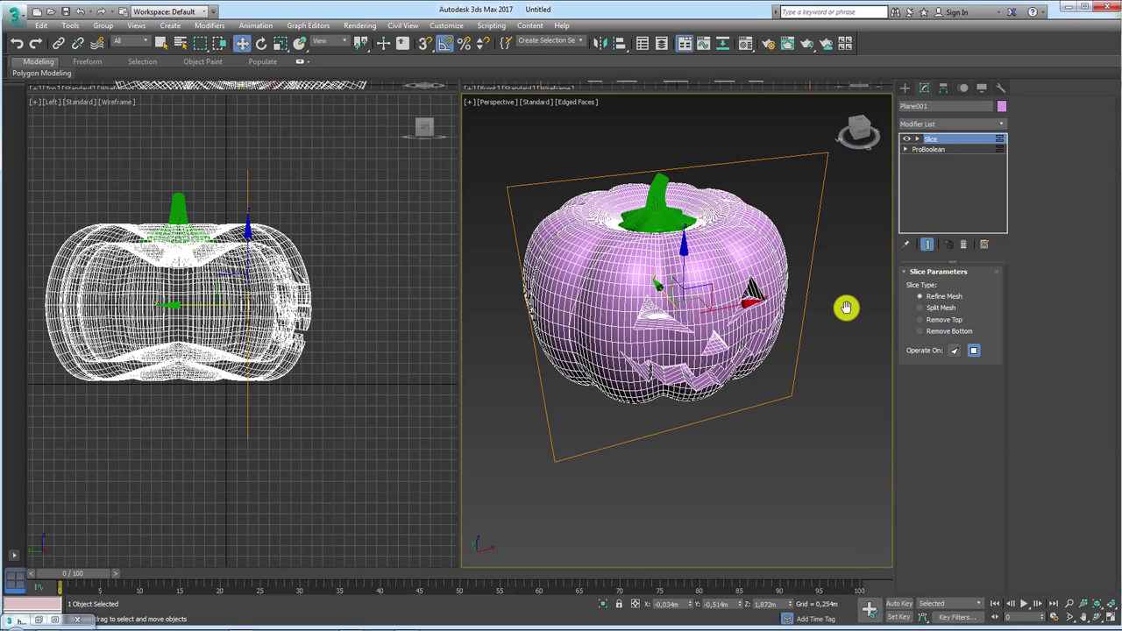
middle_click_drag(818, 305, 936, 316, "alt")
mouse_move(843, 340)
middle_mouse_down("alt")
mouse_move(709, 325)
mouse_move(797, 327)
mouse_move(733, 313)
mouse_move(659, 340)
mouse_move(729, 333)
mouse_move(696, 343)
middle_mouse_up("alt")
left_click(962, 245)
scroll(729, 283, "down", 5)
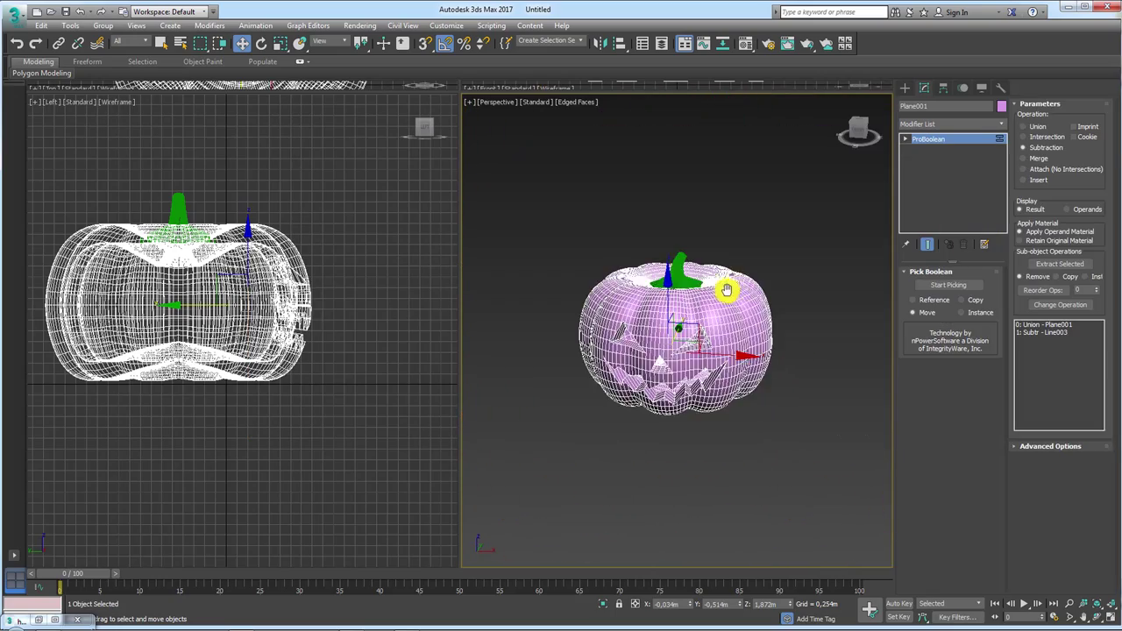
scroll(672, 325, "down", 2)
scroll(720, 321, "up", 2)
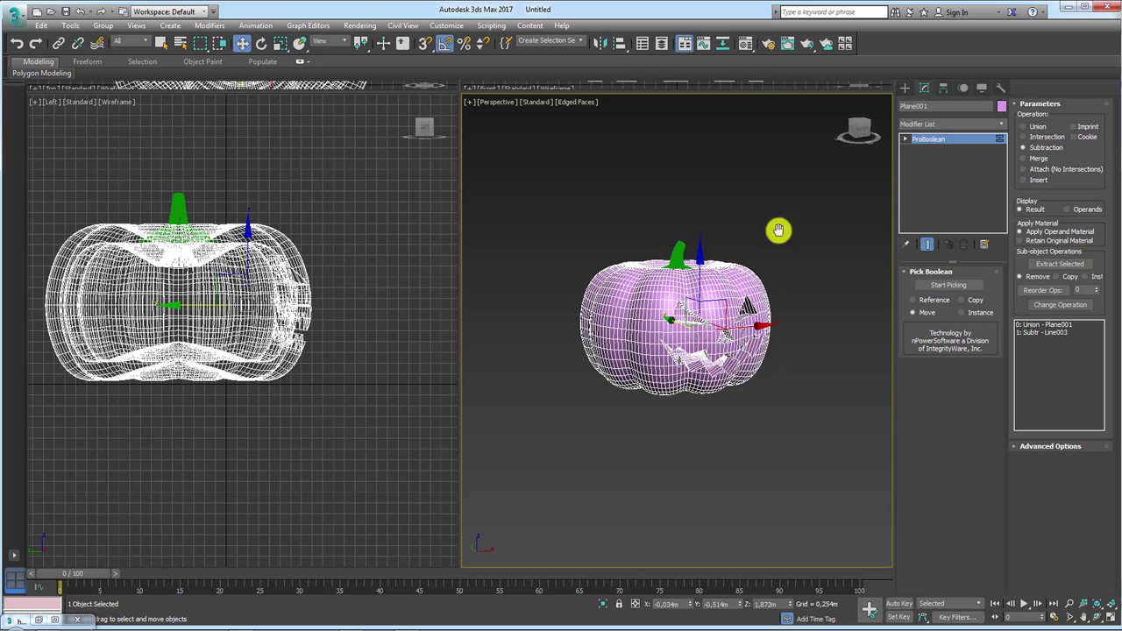
Step: Choose V-Ray Next, update 1.1 as the renderer in Render Setup
left_click(768, 46)
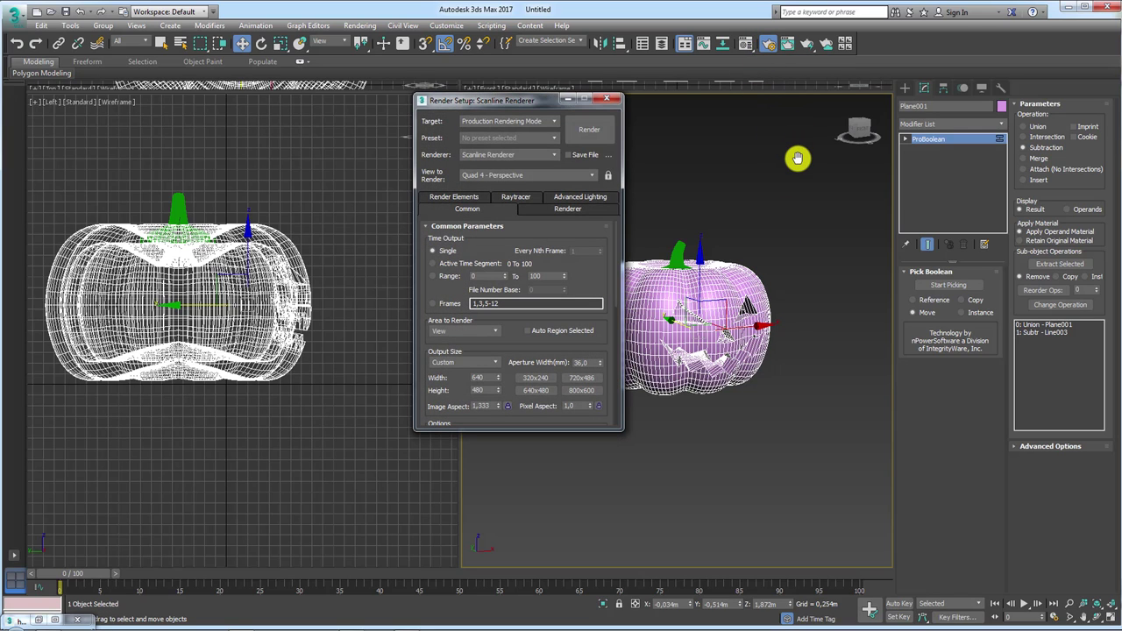
left_click(524, 154)
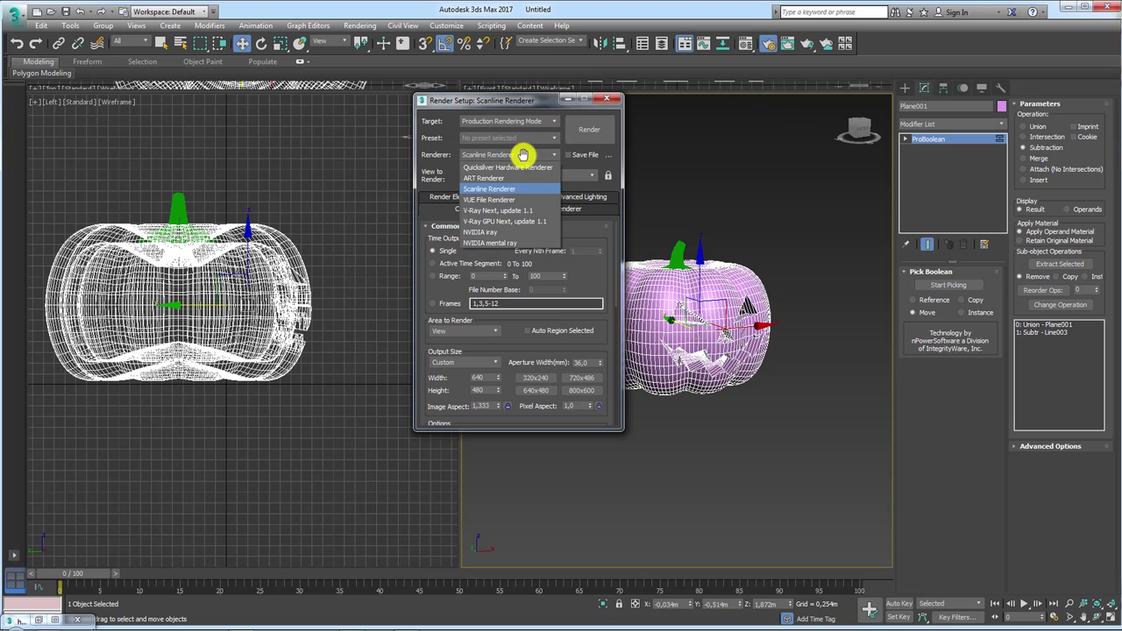
left_click(508, 210)
left_click_drag(516, 99, 302, 96)
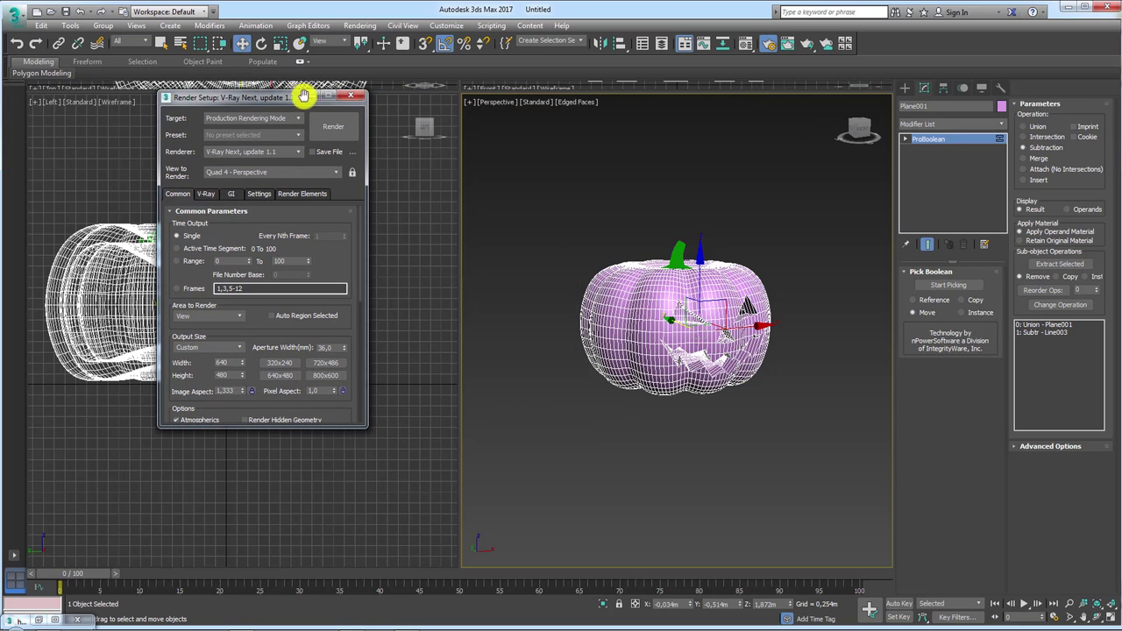
left_click(351, 95)
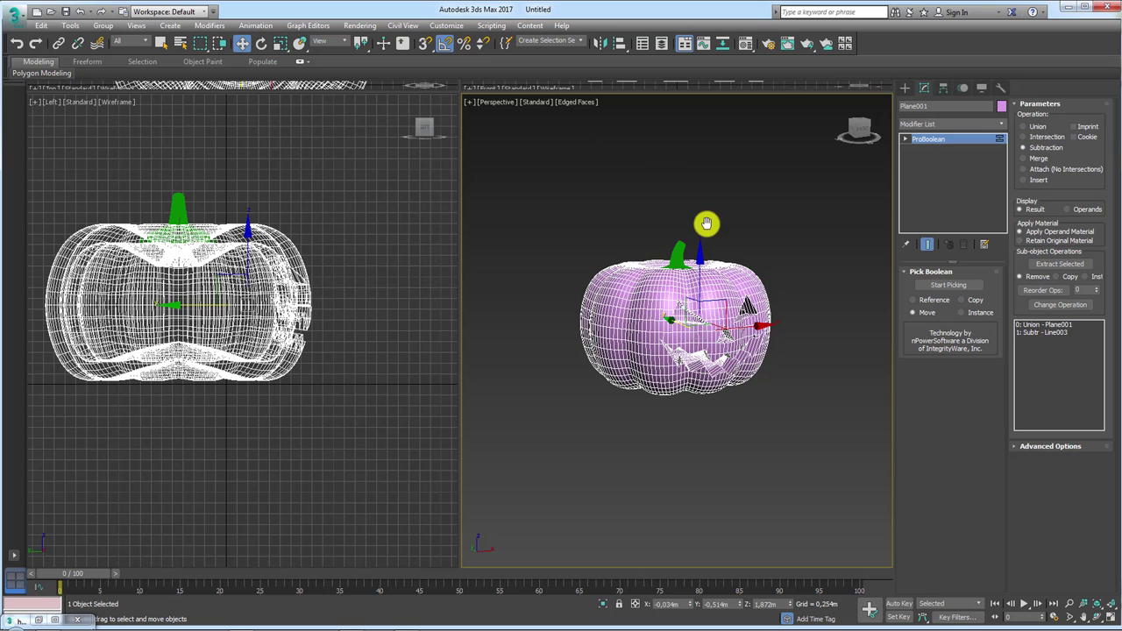
Step: Maximize the Perspective viewport and open the Material Editor with an enlarged slot 1 preview
left_click(1111, 616)
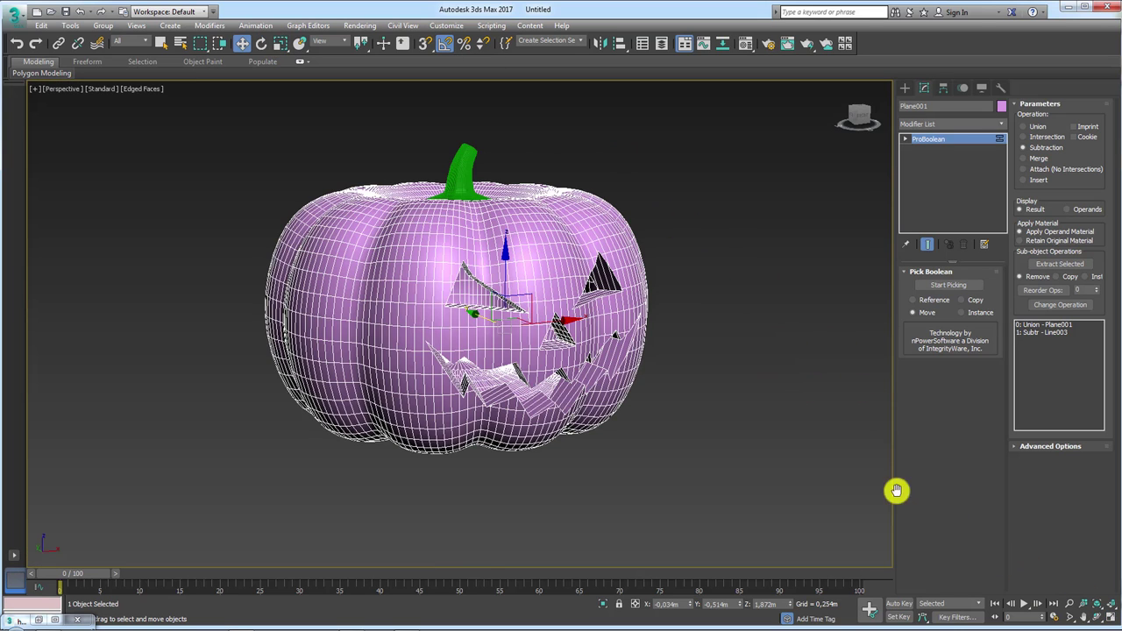
left_click(749, 43)
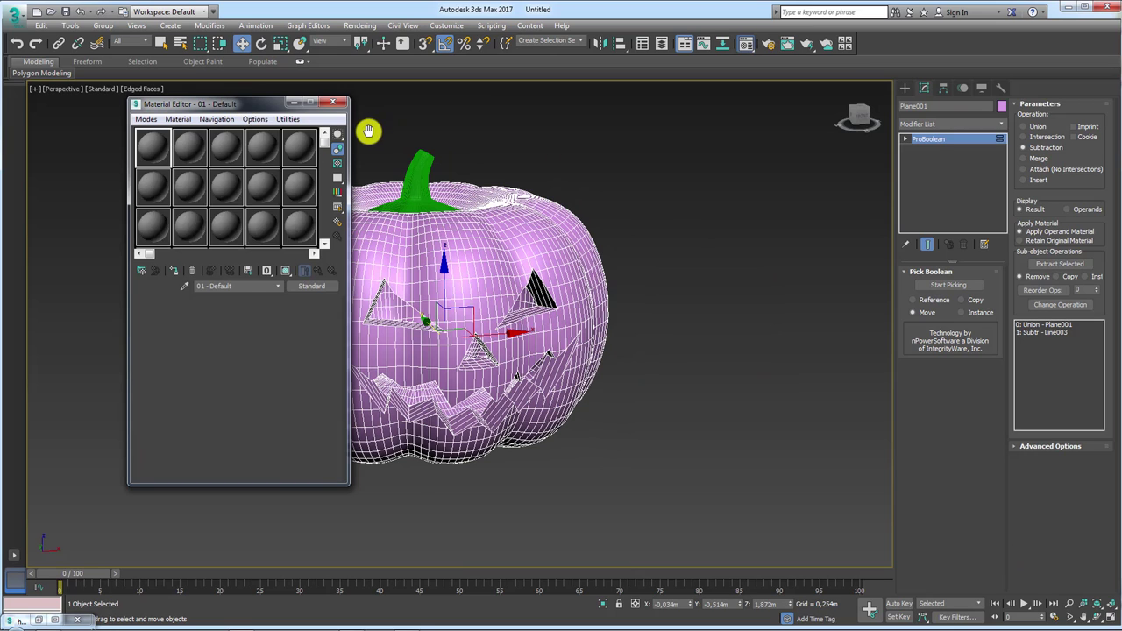
left_click_drag(254, 109, 847, 115)
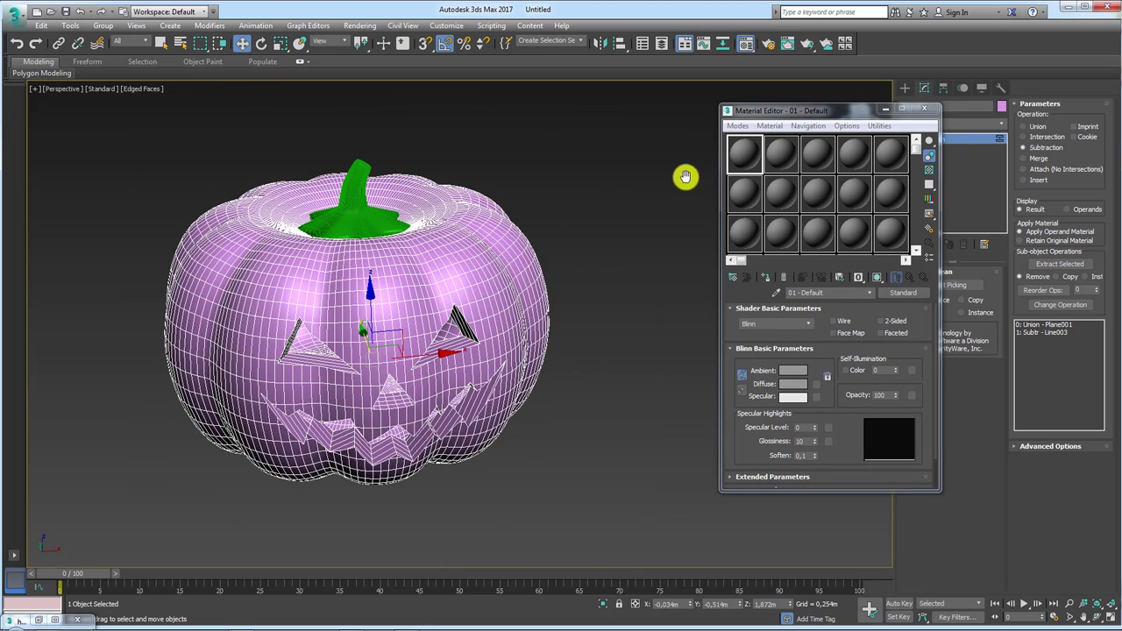
double_click(744, 152)
mouse_move(828, 86)
left_mouse_down()
mouse_move(521, 83)
mouse_move(484, 64)
left_mouse_up()
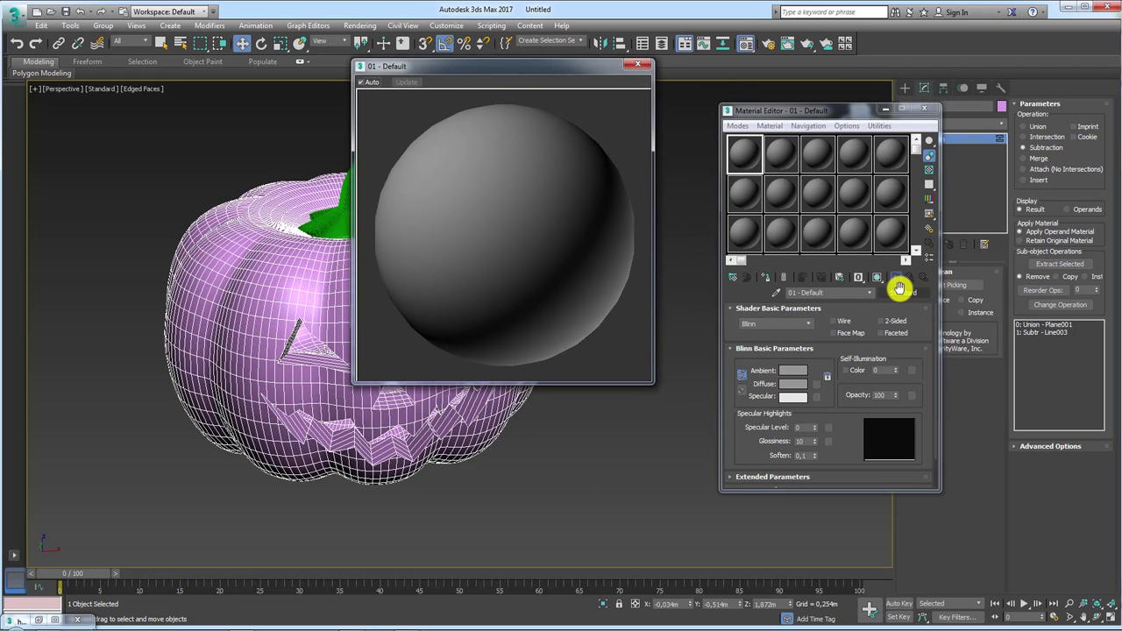
Step: Change the 01 - Default material from Standard to VRayMtl and shrink its preview window
left_click(899, 290)
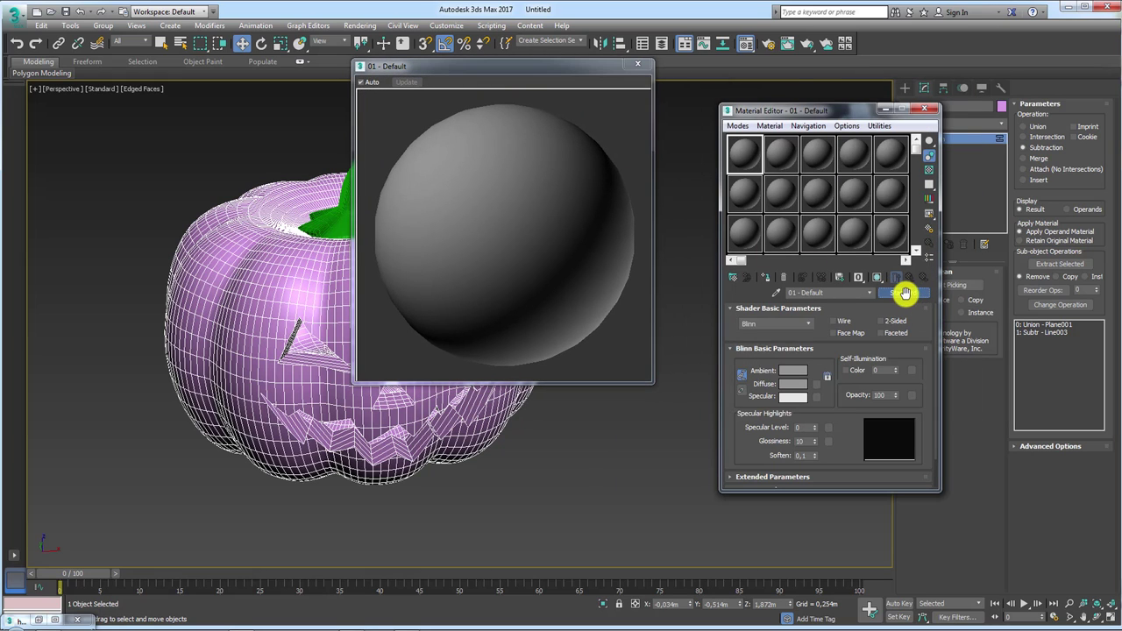
scroll(714, 319, "down", 3)
scroll(657, 283, "down", 3)
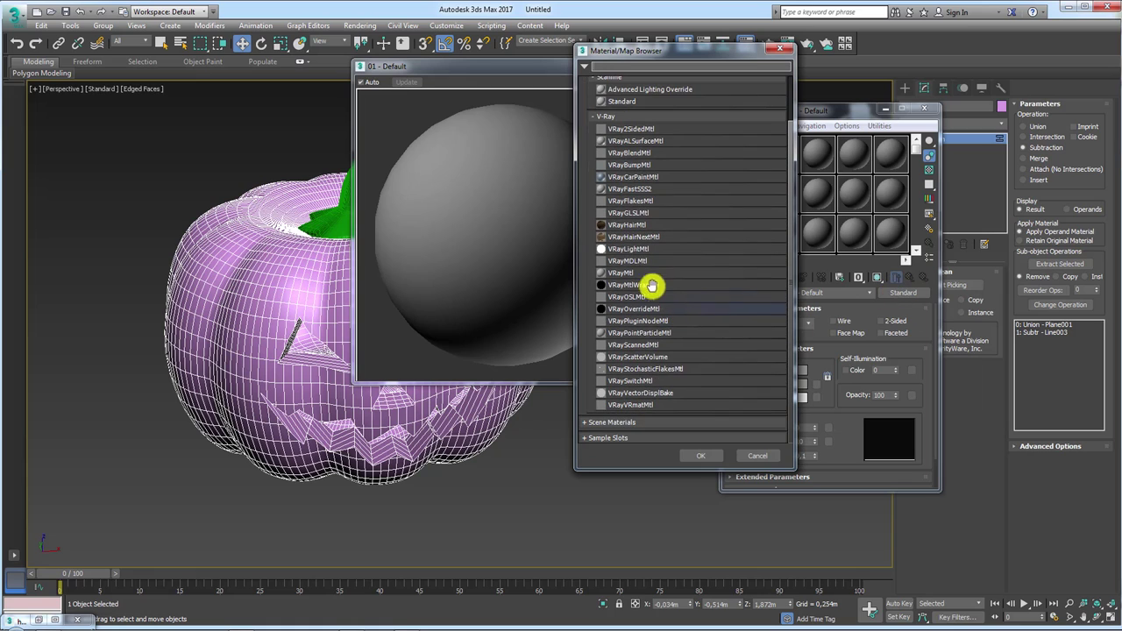
double_click(623, 275)
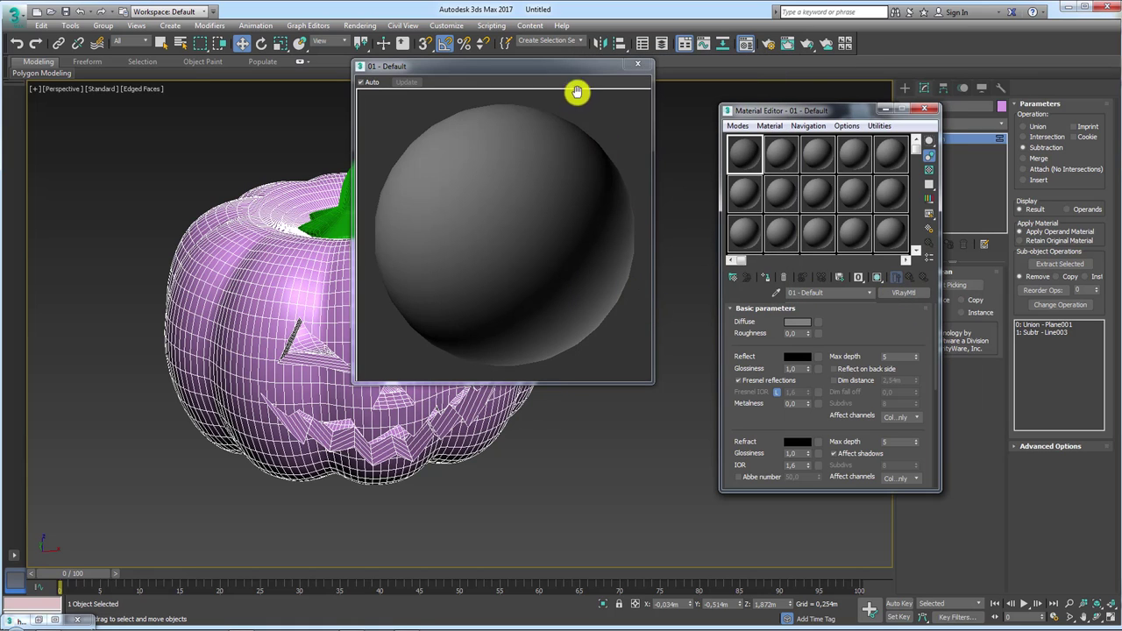
left_click_drag(651, 59, 551, 155)
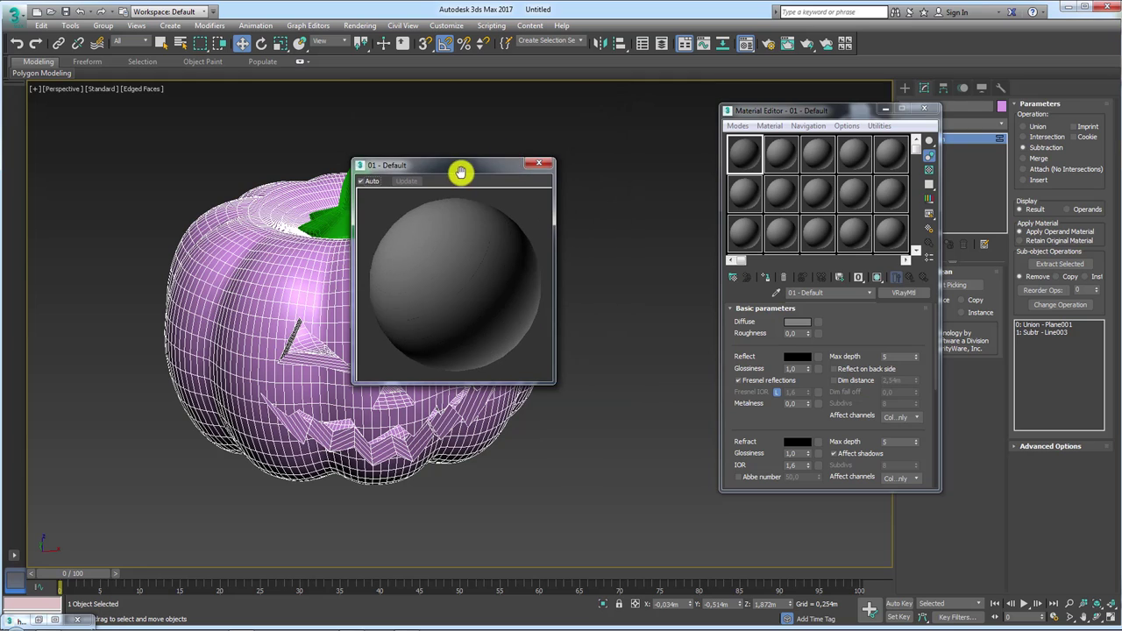
left_click_drag(461, 166, 585, 157)
left_click_drag(735, 151, 785, 154)
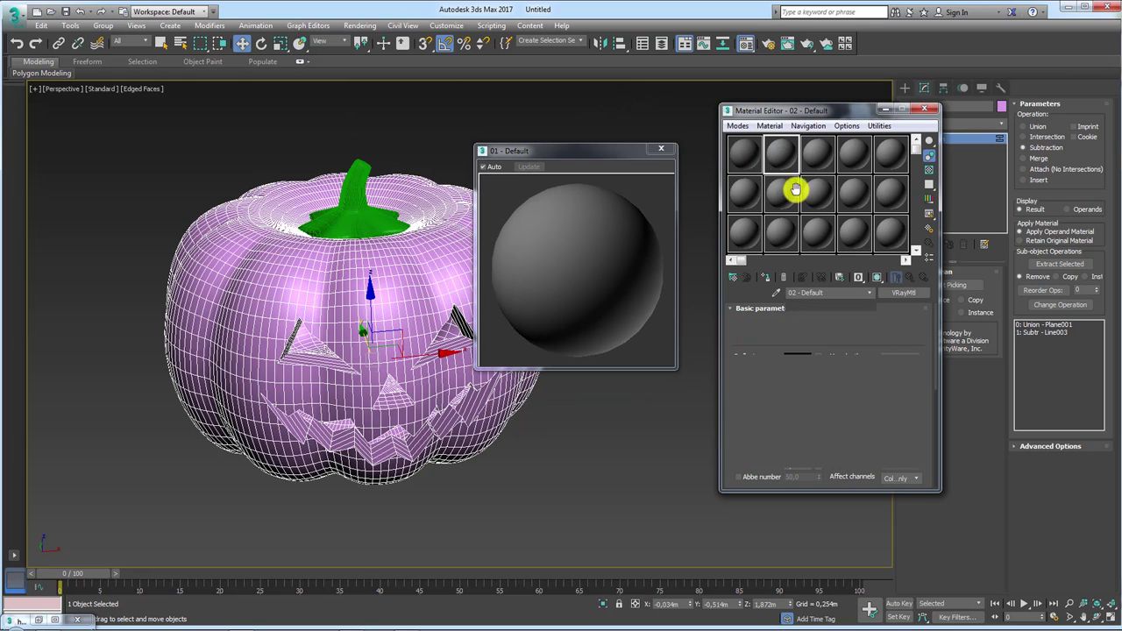
left_click_drag(606, 164, 631, 137)
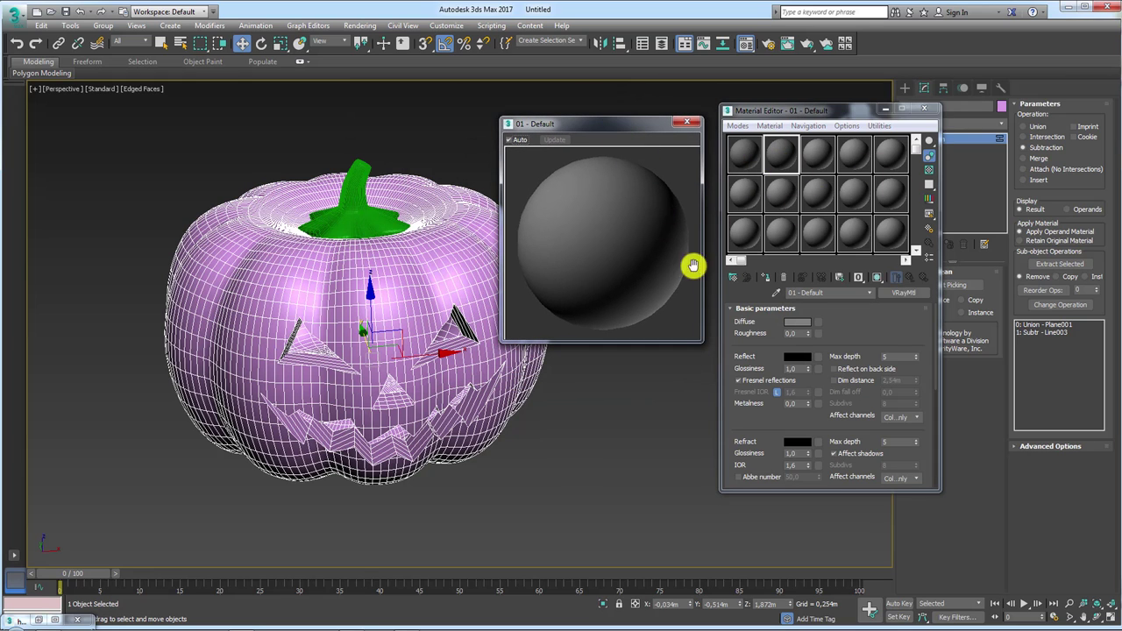
Step: Give the 01 - Default VRayMtl a dark green diffuse colour and apply it to the stem
left_click(745, 154)
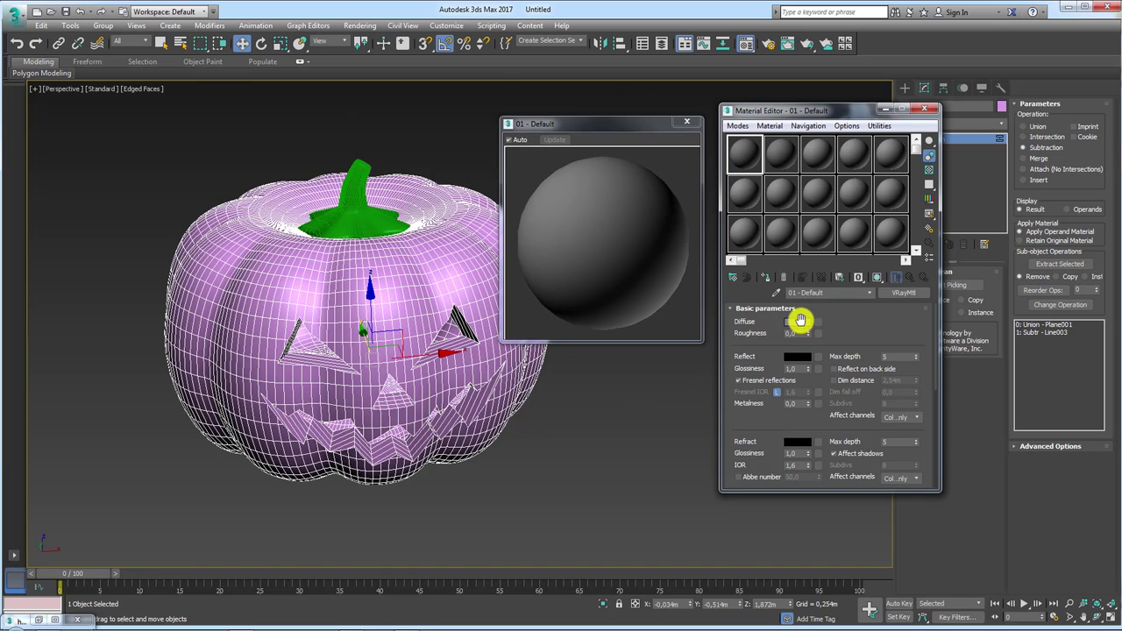
left_click(798, 322)
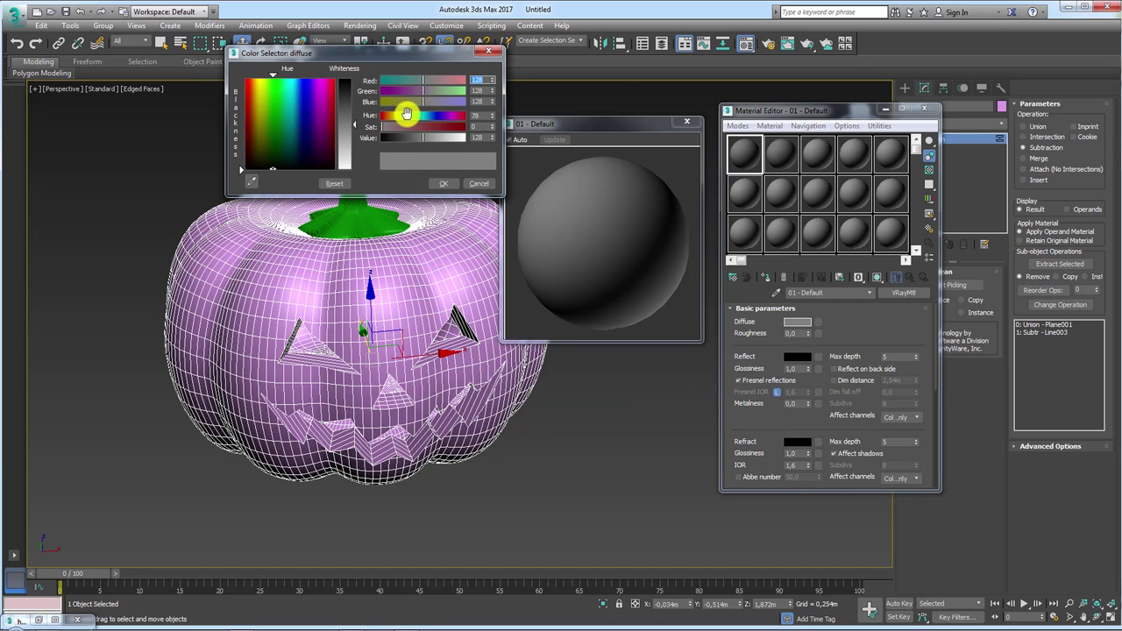
mouse_move(399, 124)
left_mouse_down()
mouse_move(427, 124)
mouse_move(398, 113)
mouse_move(439, 126)
left_mouse_up()
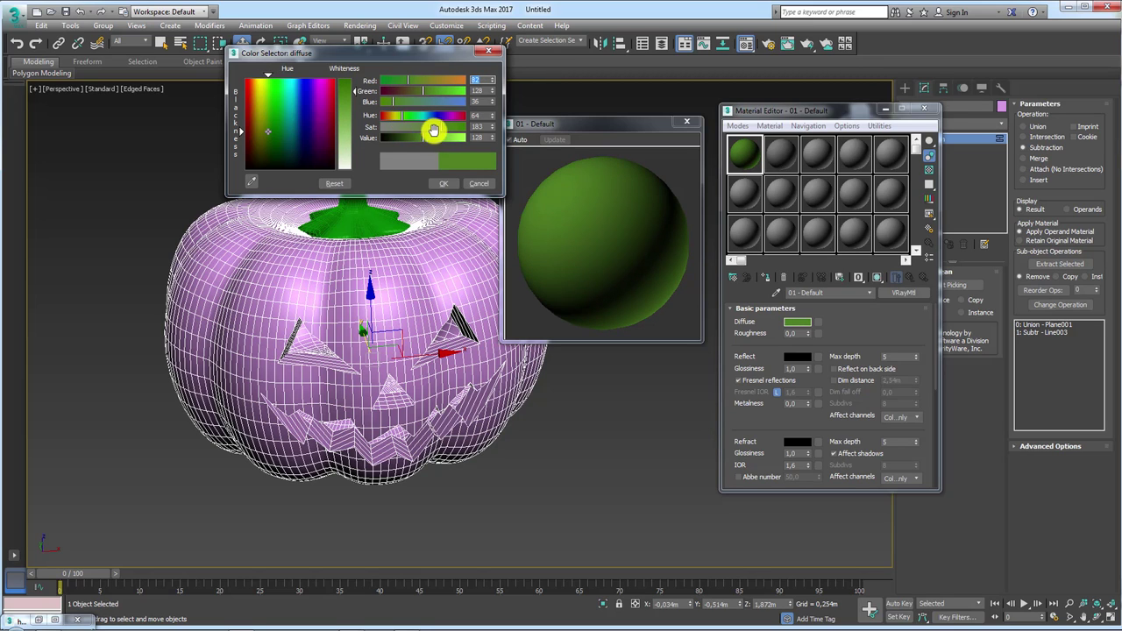
left_click(441, 182)
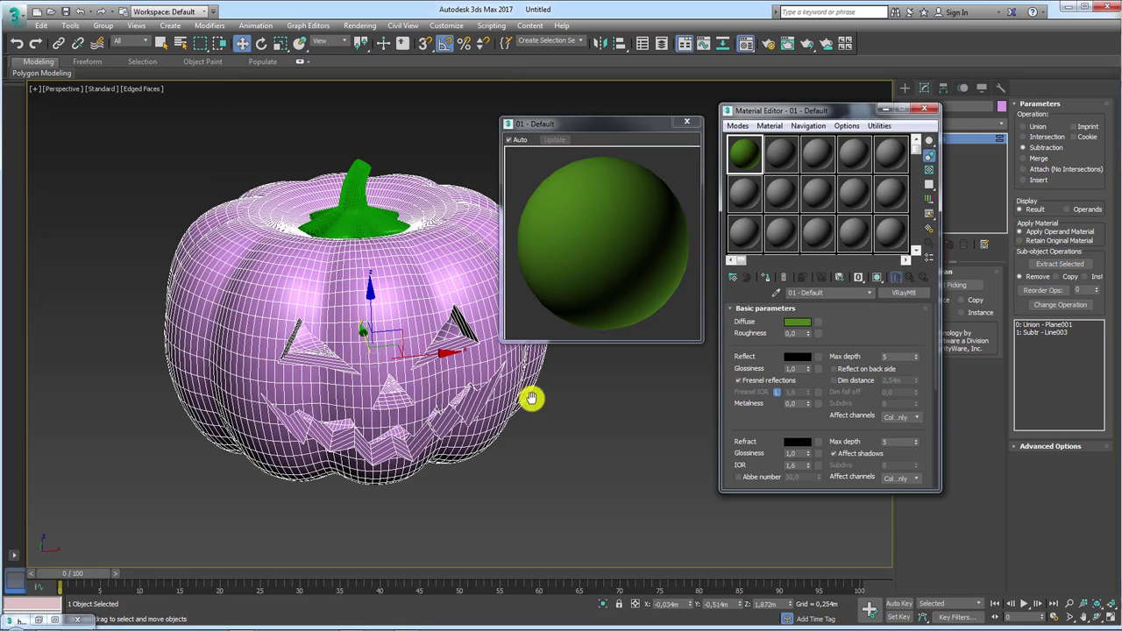
mouse_move(745, 149)
left_mouse_down()
mouse_move(536, 243)
mouse_move(362, 211)
left_mouse_up()
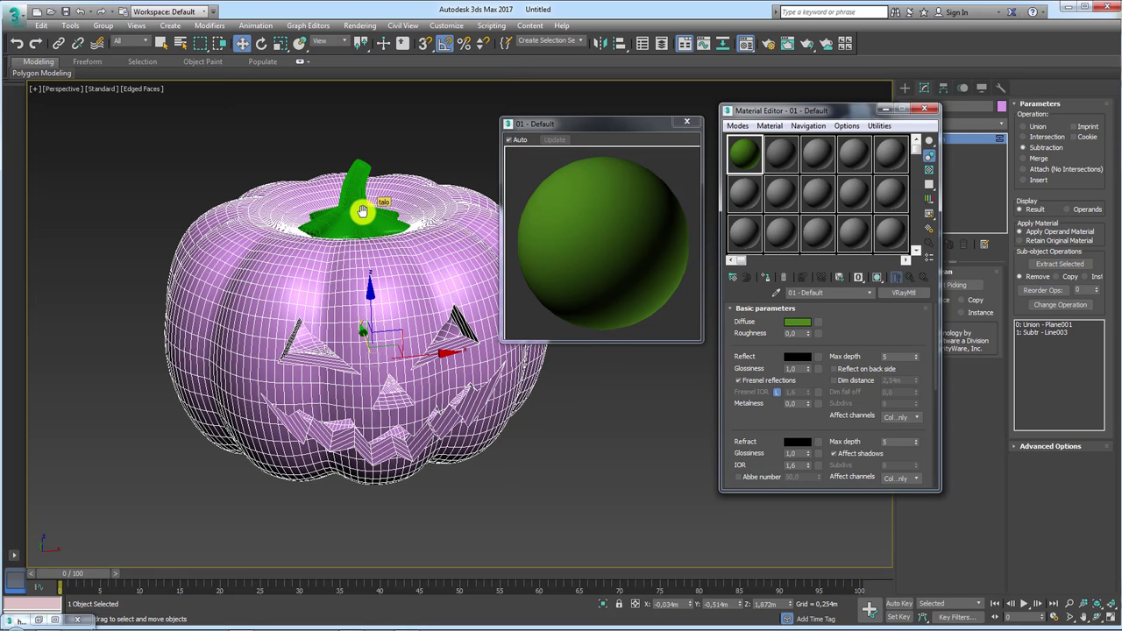
left_click(359, 208)
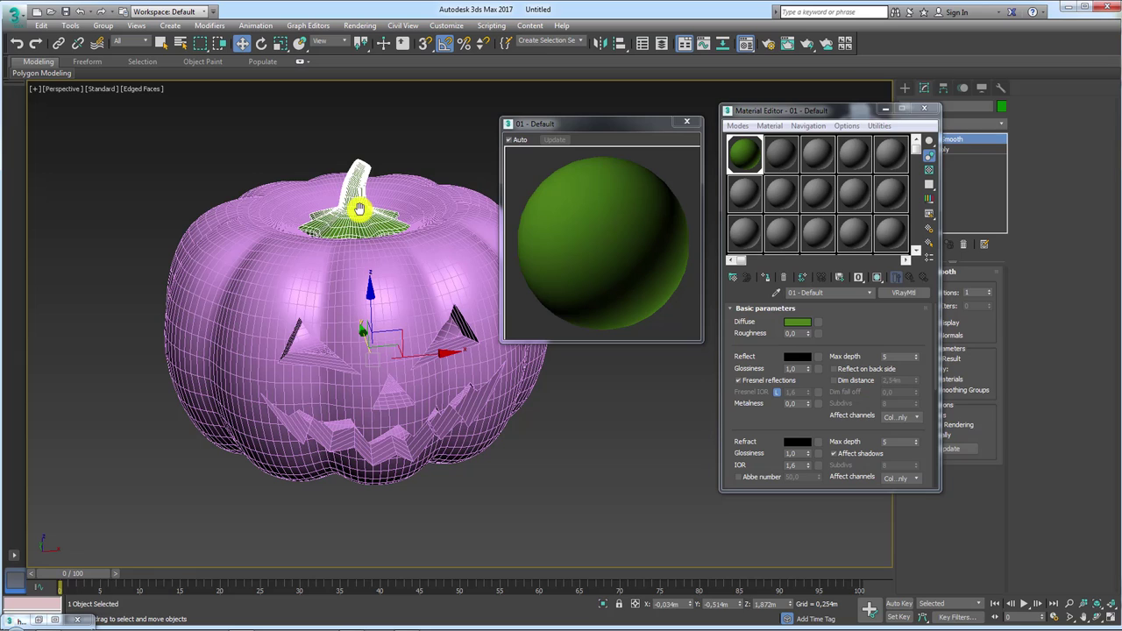
Step: Turn off Edged Faces, set the material's Reflect colour to grey 122, and open the reference photo
left_click(431, 149)
key("F4")
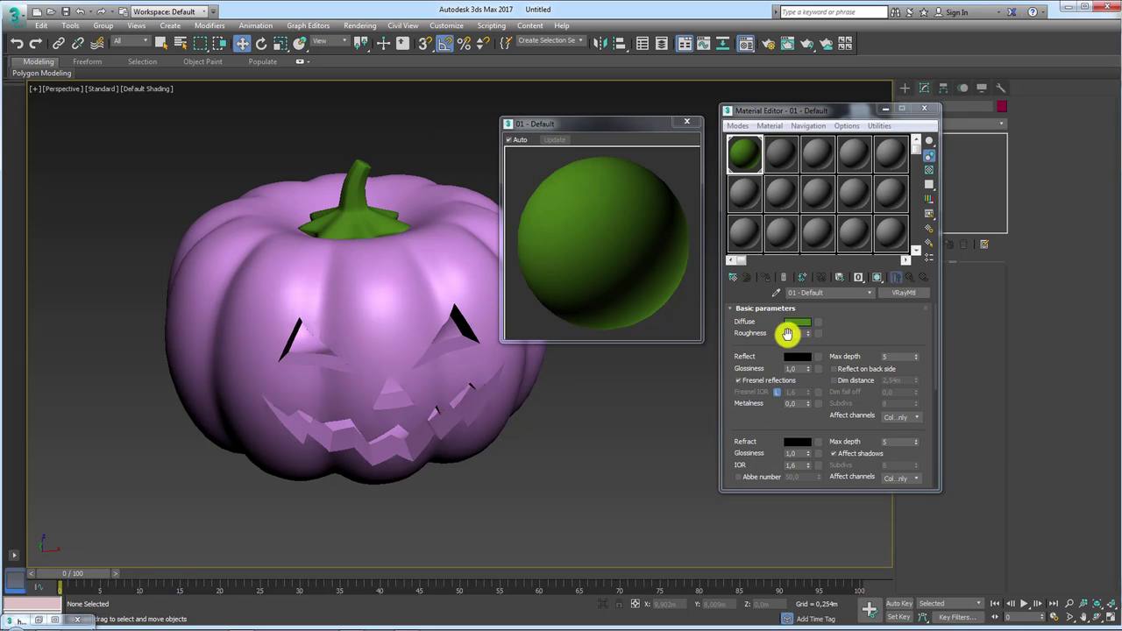
scroll(790, 357, "down", 2)
left_click(798, 332)
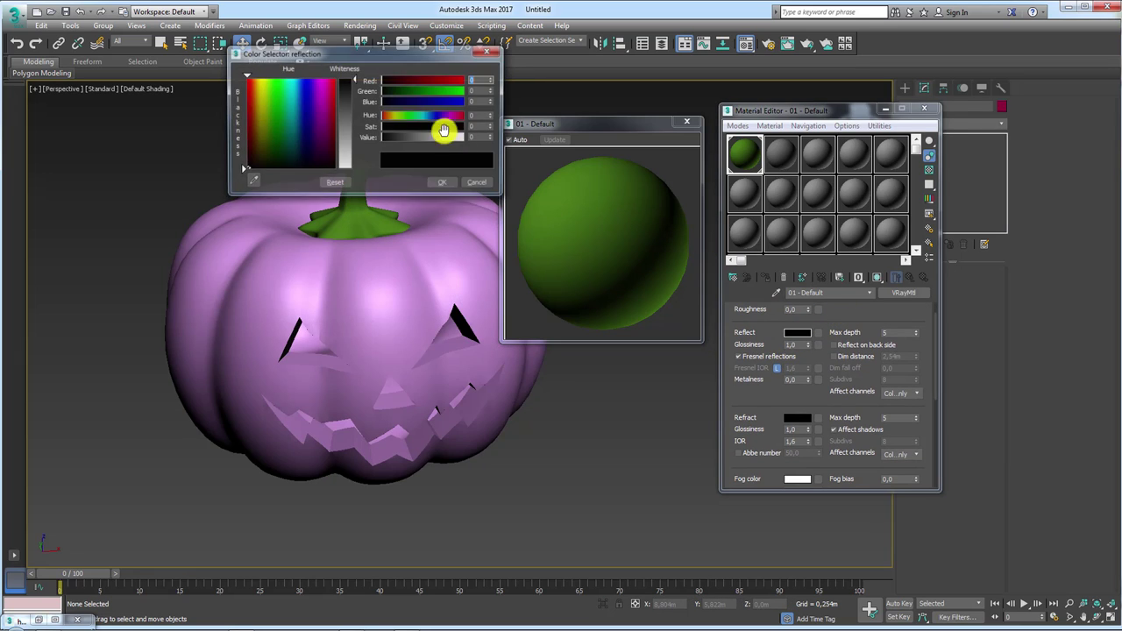
left_click_drag(351, 90, 351, 121)
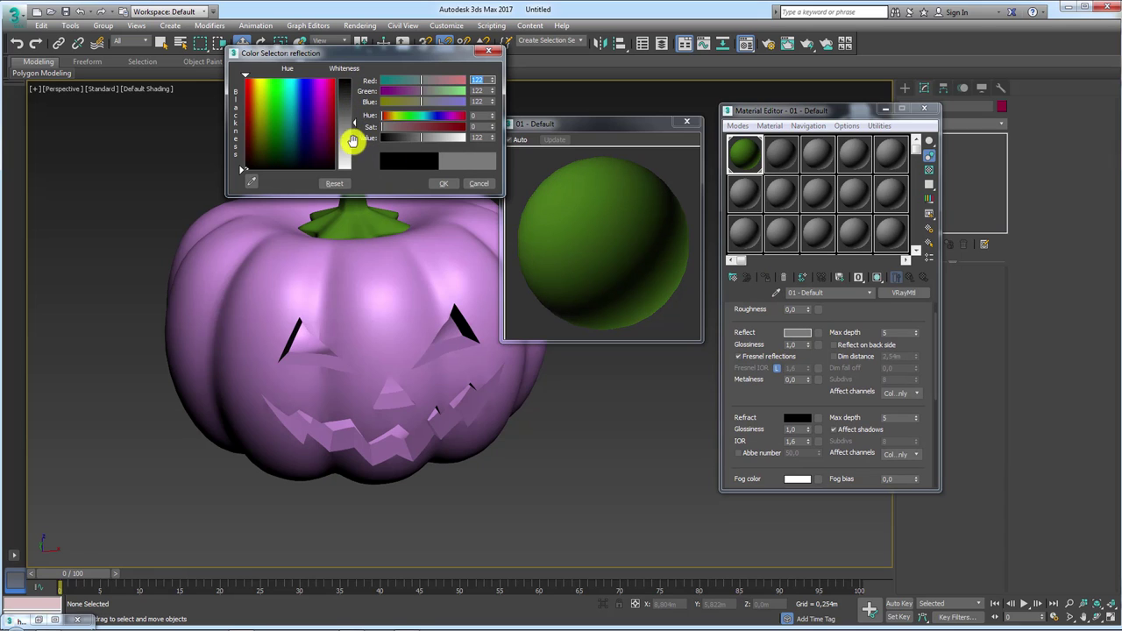
left_click(443, 182)
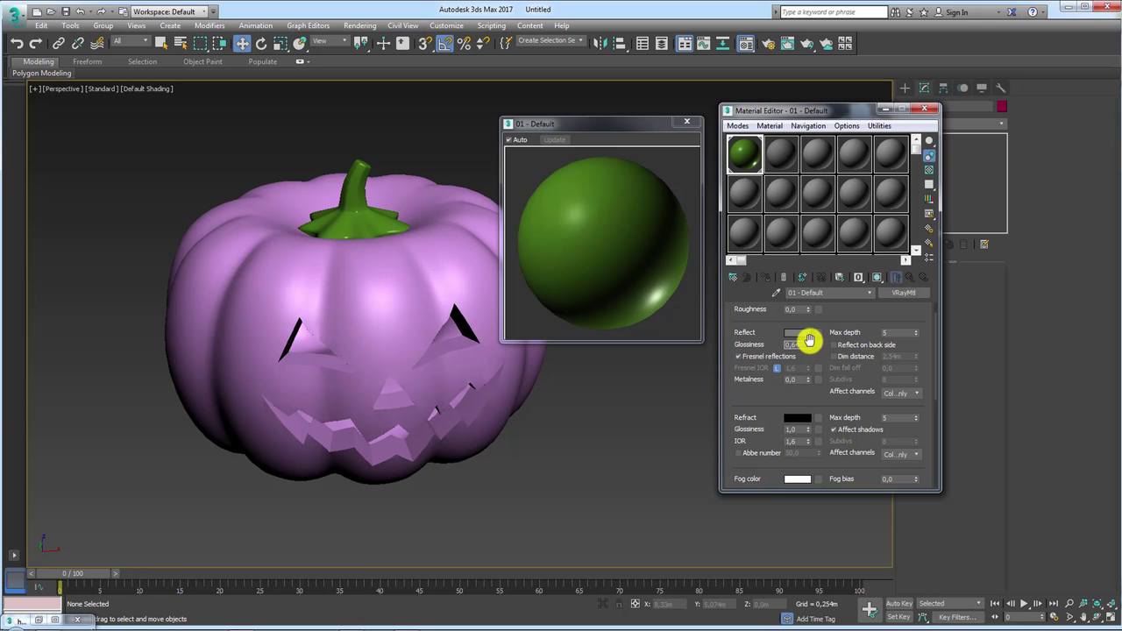
middle_click_drag(645, 363, 626, 391, "alt")
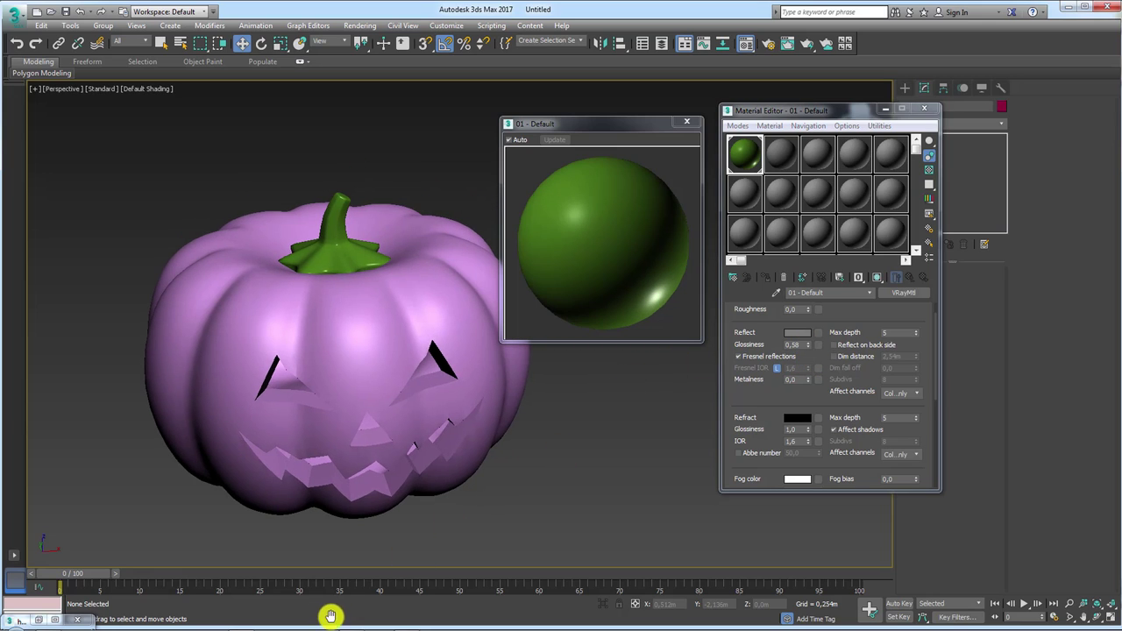
left_click(406, 628)
Step: Examine the reference photo's stem up close, then set the stem material's glossiness to 0,61
scroll(318, 216, "up", 2)
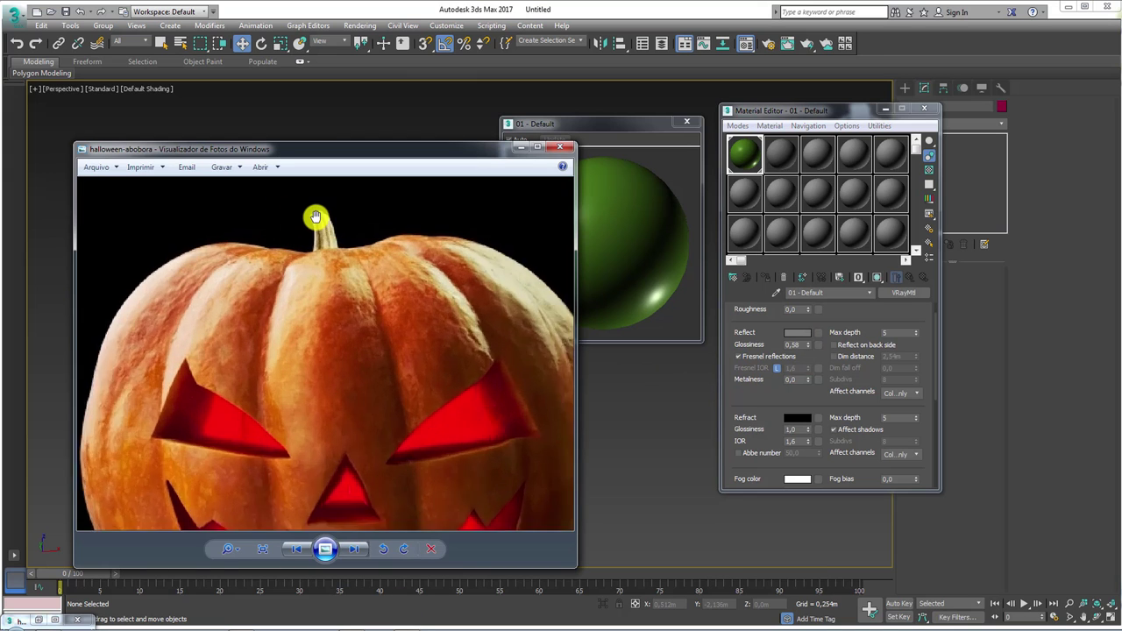
scroll(336, 226, "up", 3)
mouse_move(337, 226)
left_mouse_down()
mouse_move(359, 406)
mouse_move(342, 366)
left_mouse_up()
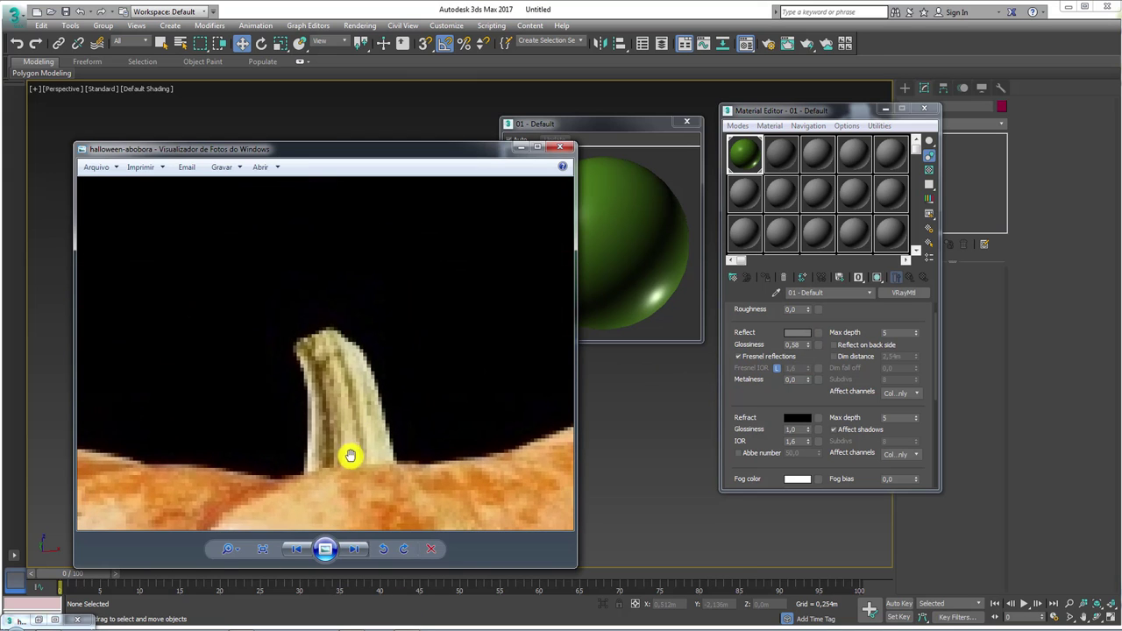
left_click(520, 147)
left_click_drag(806, 343, 809, 341)
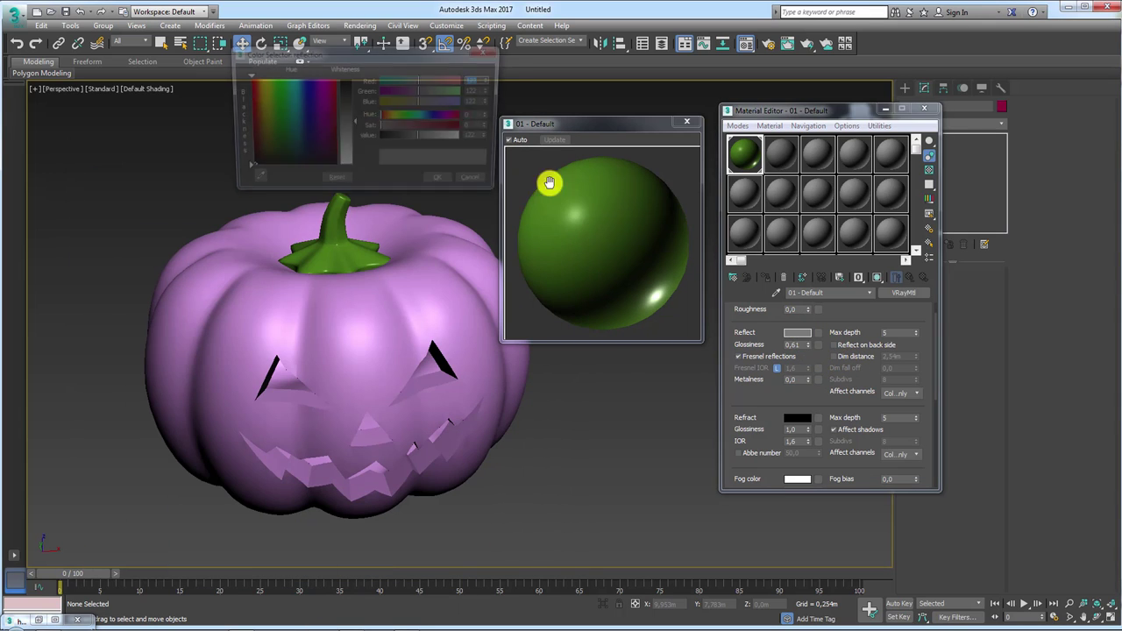
Step: Lighten the stem material's reflection colour and close the enlarged material preview
left_click(797, 333)
left_click_drag(357, 130, 354, 136)
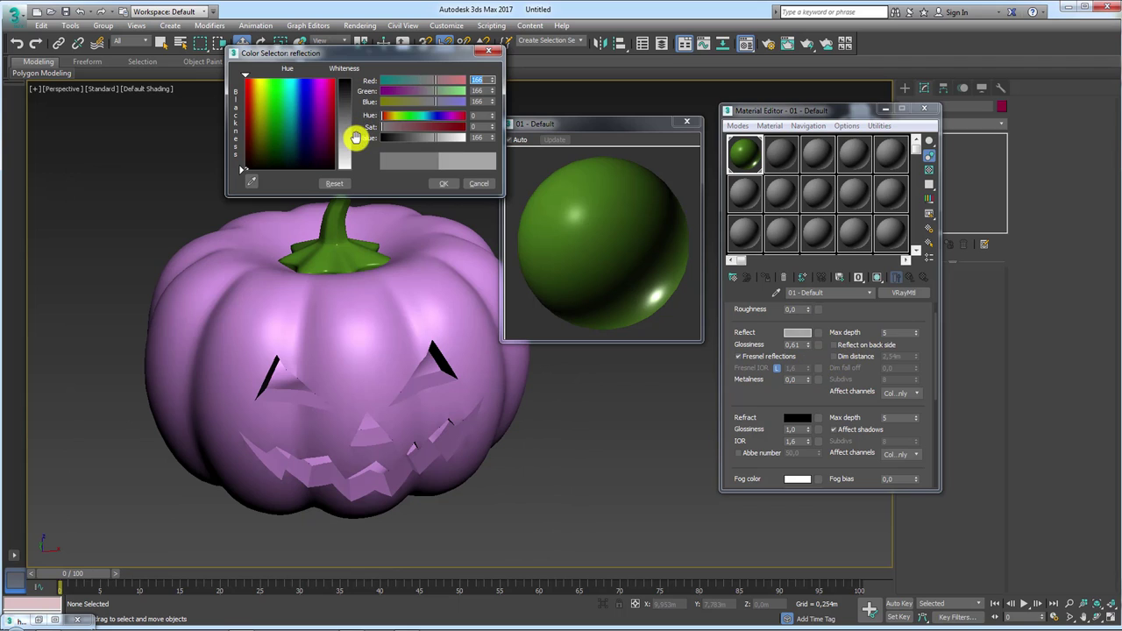
left_click(443, 183)
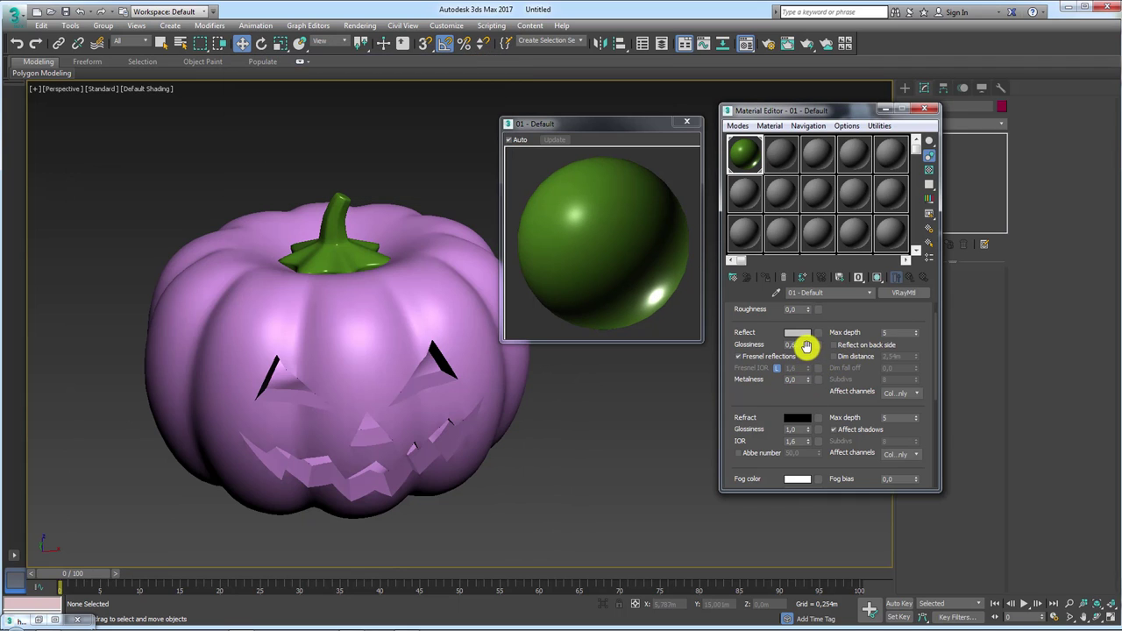
middle_click_drag(601, 393, 631, 316, "alt")
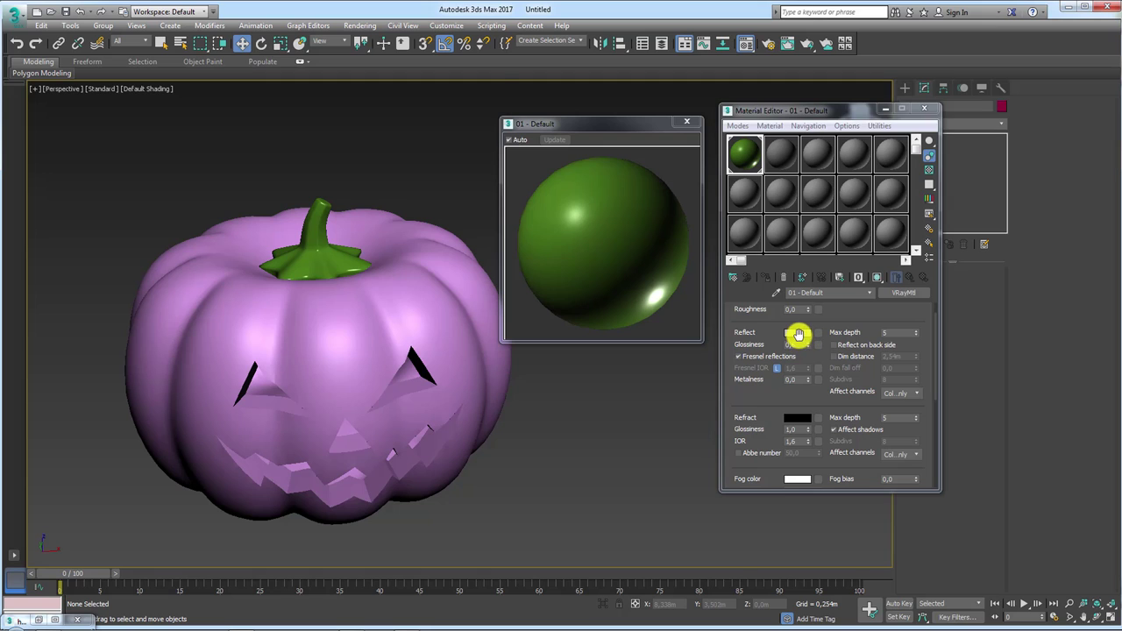
left_click(798, 333)
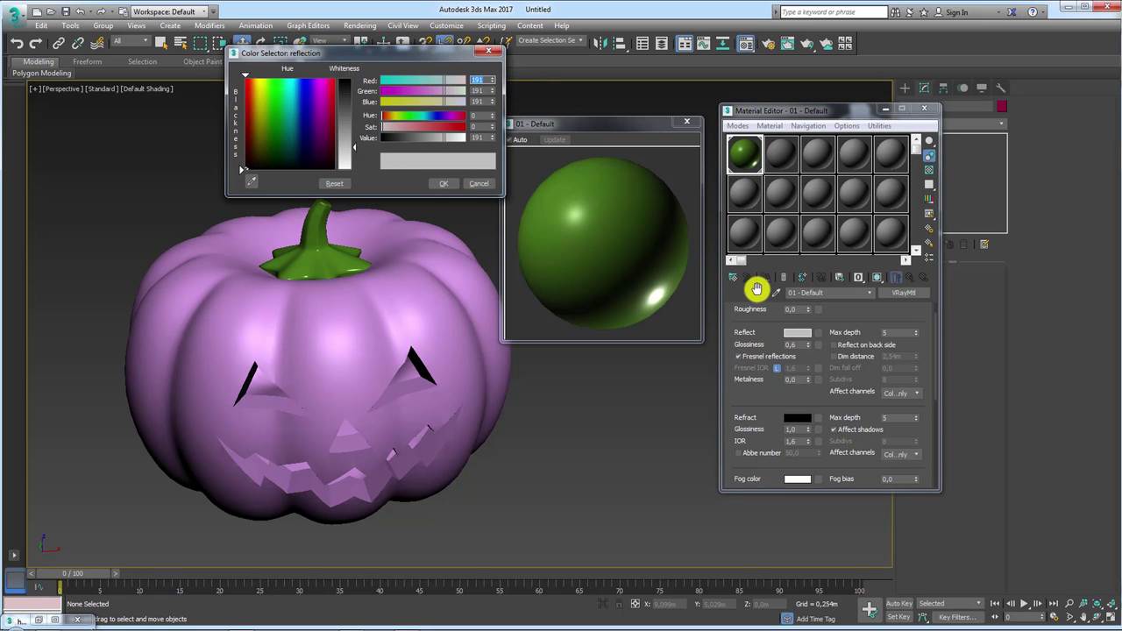
left_click(686, 122)
left_click_drag(849, 314, 849, 418)
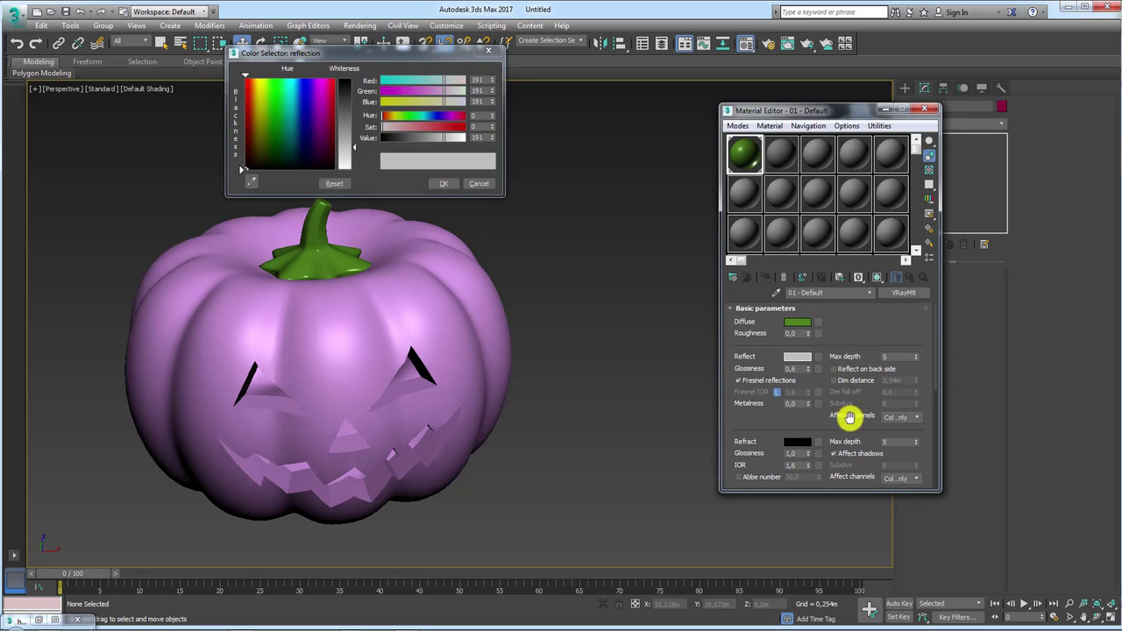
Step: Set the stem's diffuse colour to a yellower olive green and orbit to face the pumpkin
left_click(795, 321)
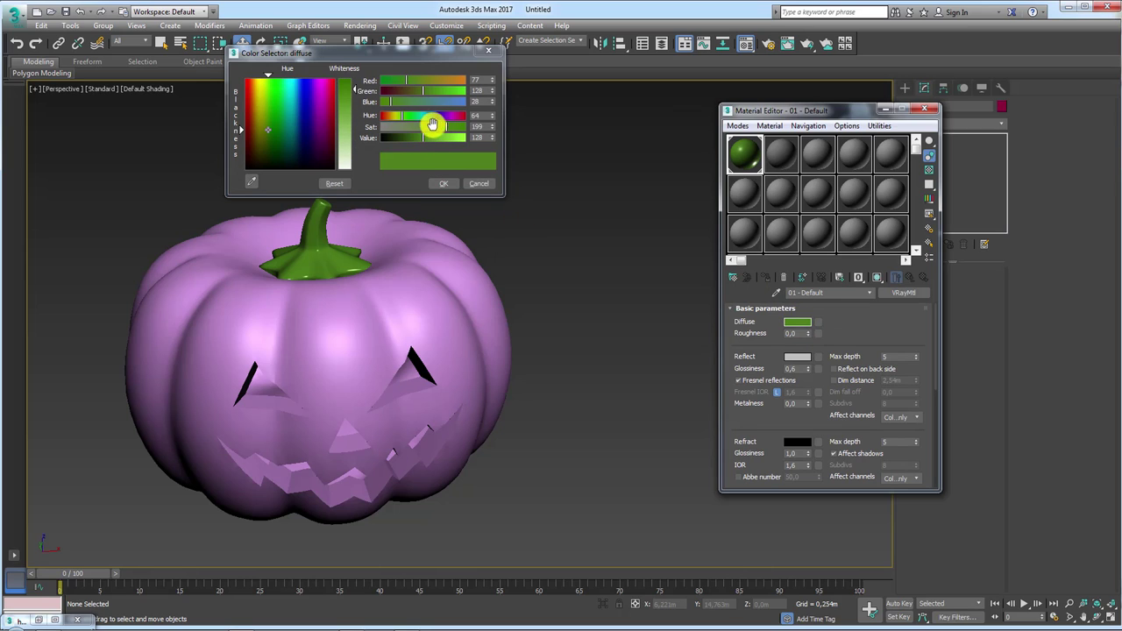
left_click_drag(398, 115, 395, 114)
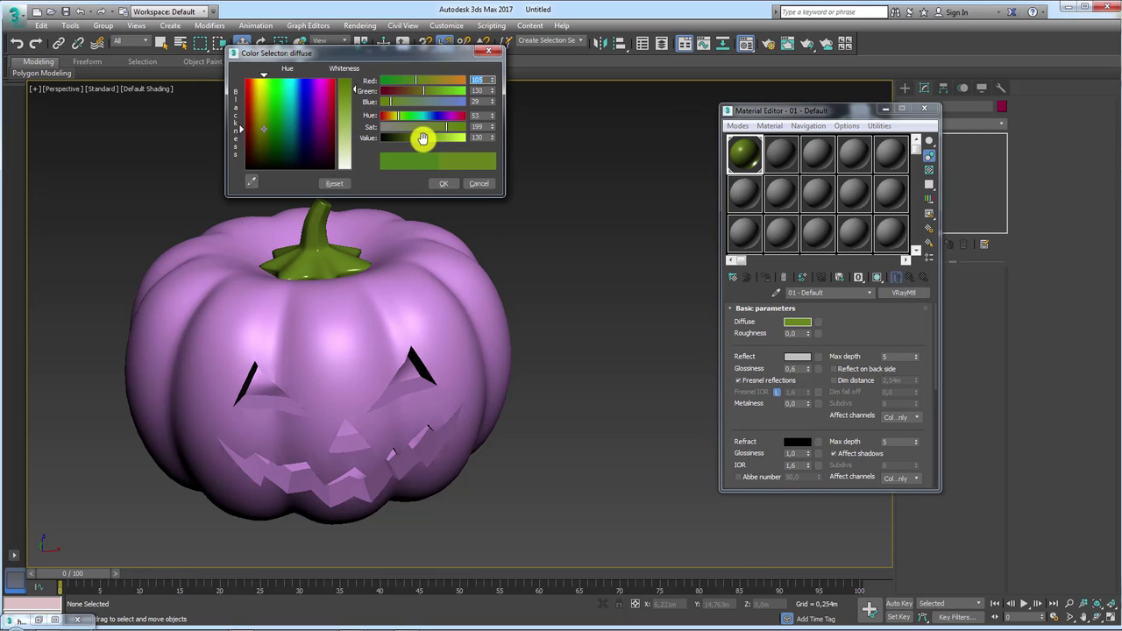
left_click(451, 180)
mouse_move(538, 298)
middle_mouse_down("alt")
mouse_move(526, 310)
mouse_move(531, 288)
mouse_move(484, 316)
middle_mouse_up("alt")
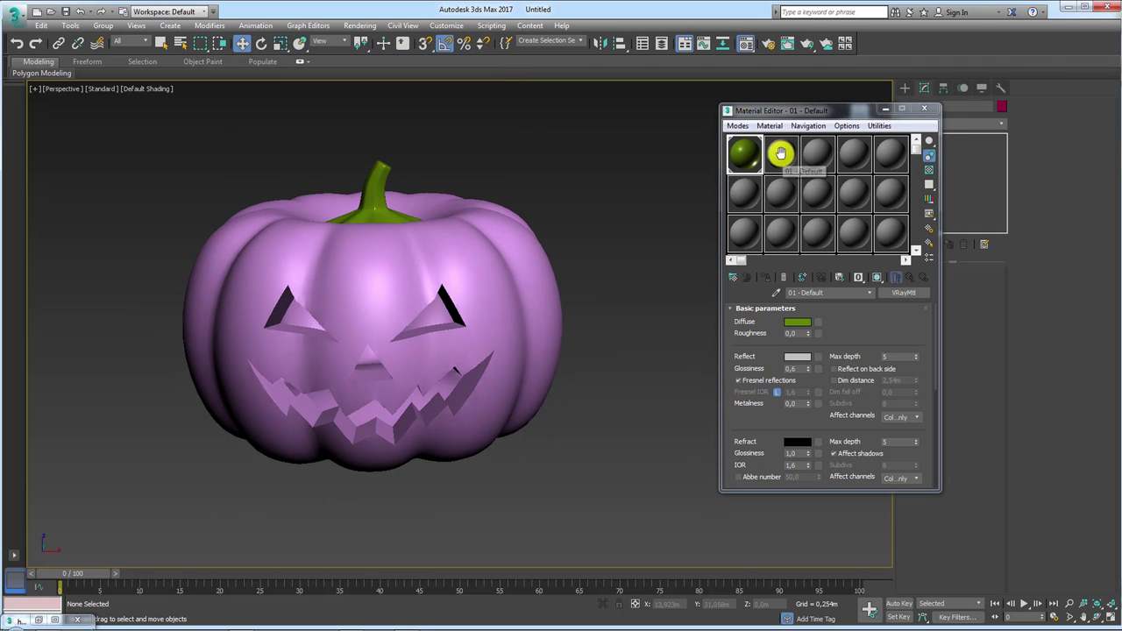
Step: In an empty sample slot, set the diffuse colour to red-orange (251, 58, 0)
left_click(781, 152)
left_click(796, 321)
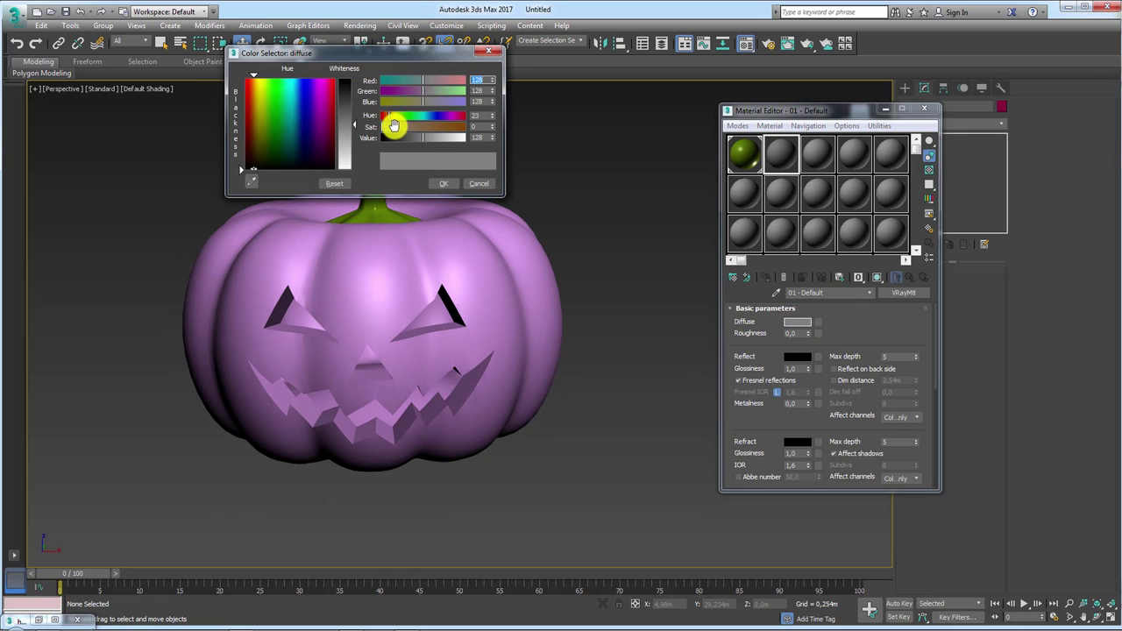
left_click_drag(393, 125, 494, 139)
left_click_drag(427, 134, 447, 137)
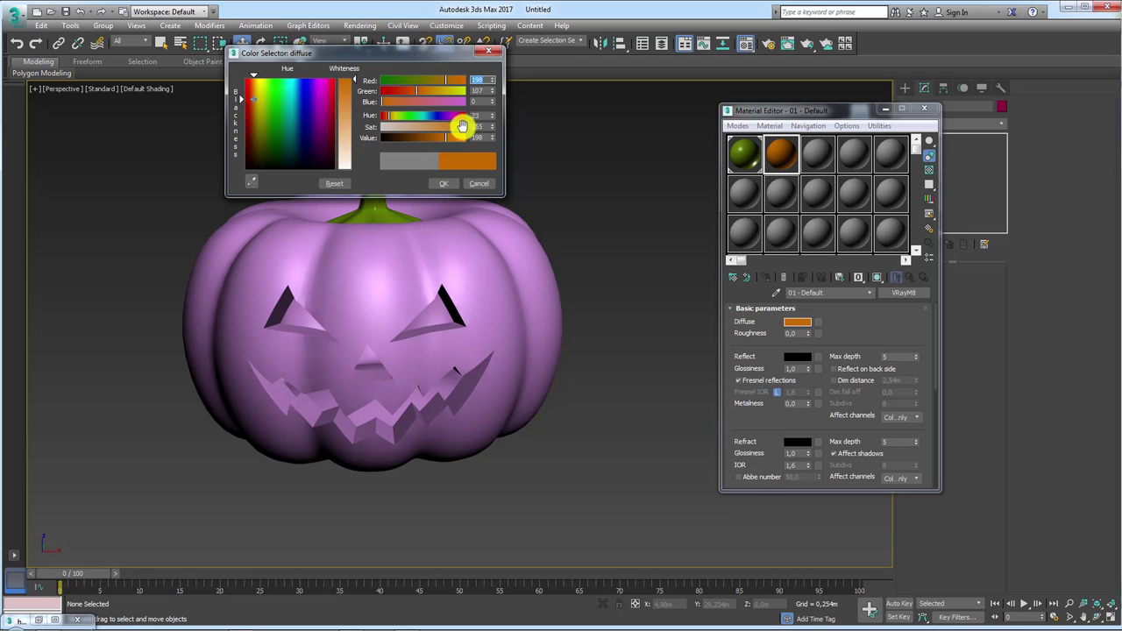
mouse_move(445, 77)
left_mouse_down()
mouse_move(461, 80)
mouse_move(399, 91)
left_mouse_up()
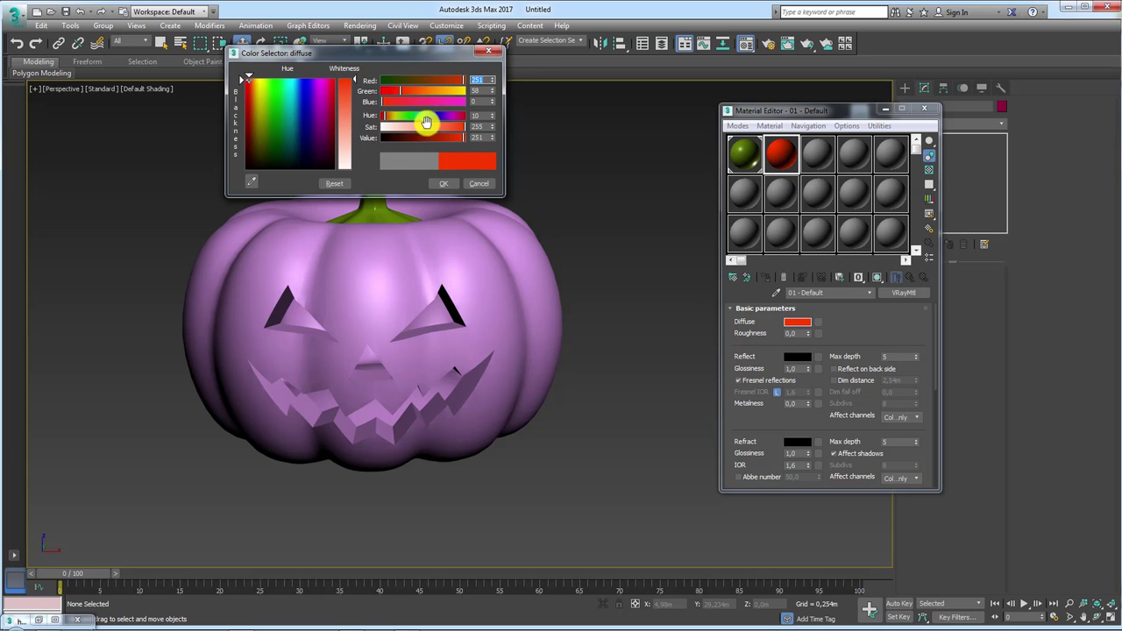
left_click(442, 182)
Step: Select the pumpkin and drag the red-orange material onto it
left_click_drag(781, 153, 500, 282)
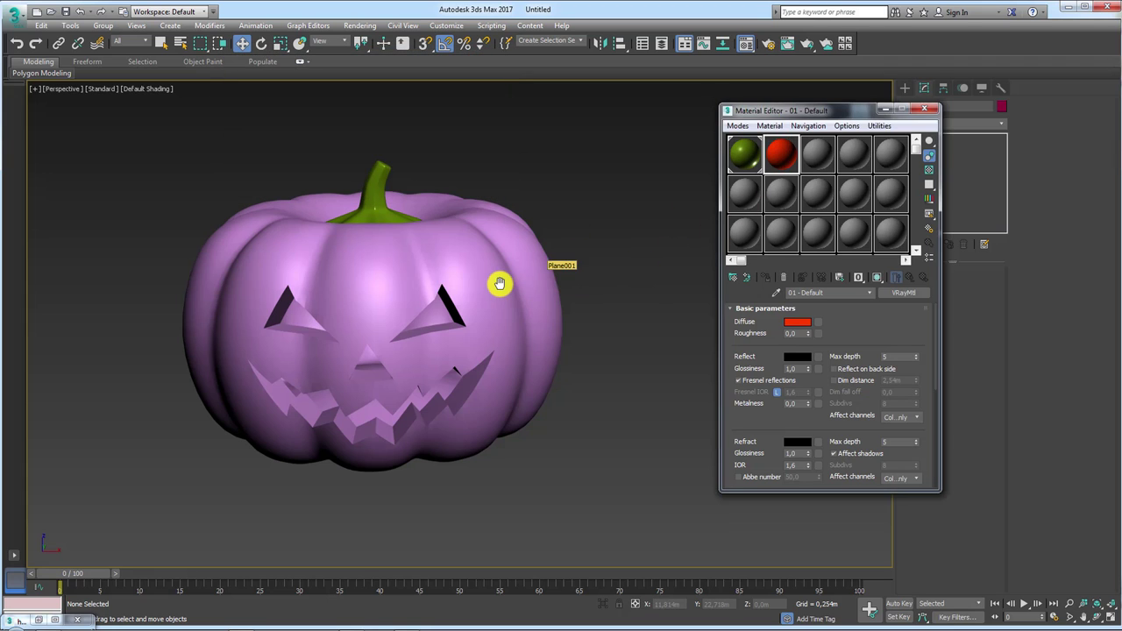
left_click(618, 365)
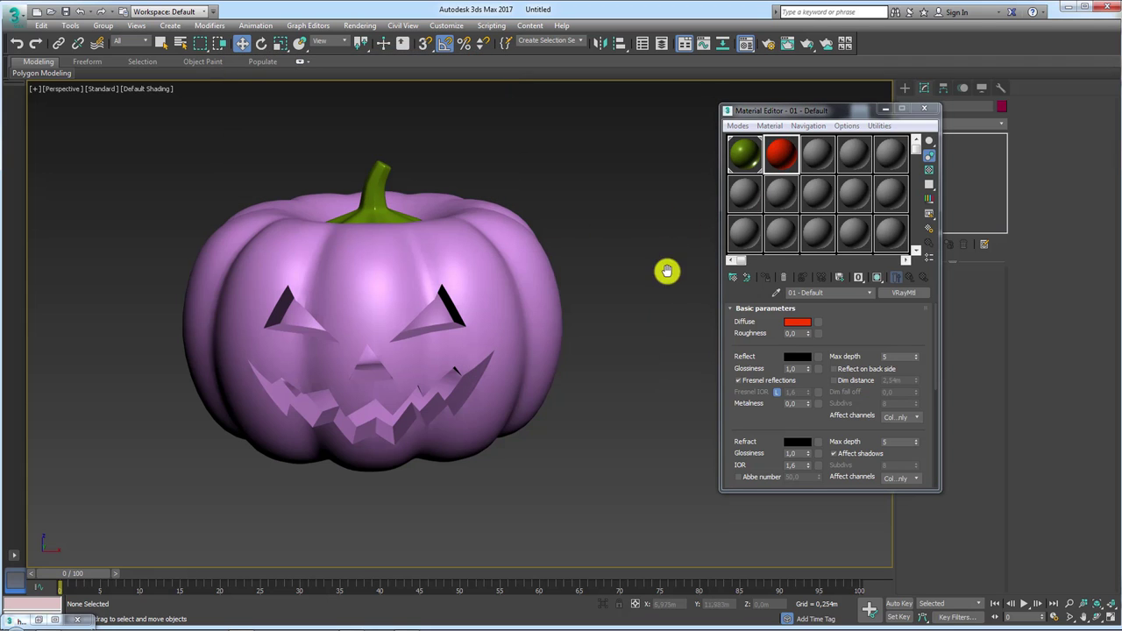
left_click(516, 269)
left_click_drag(790, 144, 525, 302)
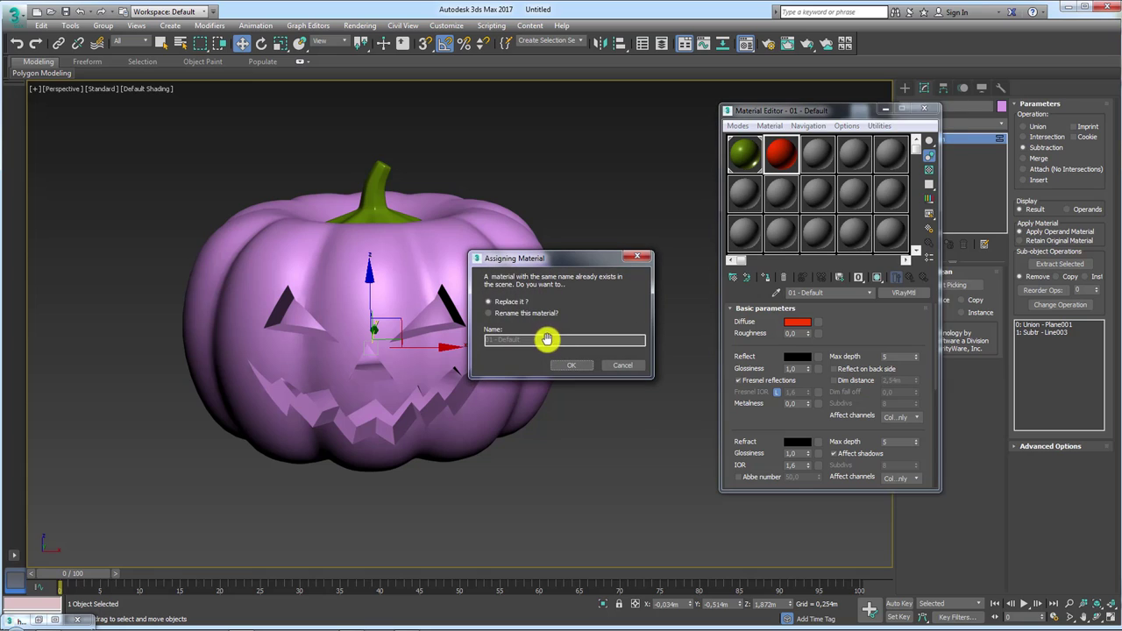
Step: Assign the red-orange material to the pumpkin body under the new name 'asa'
left_click(508, 312)
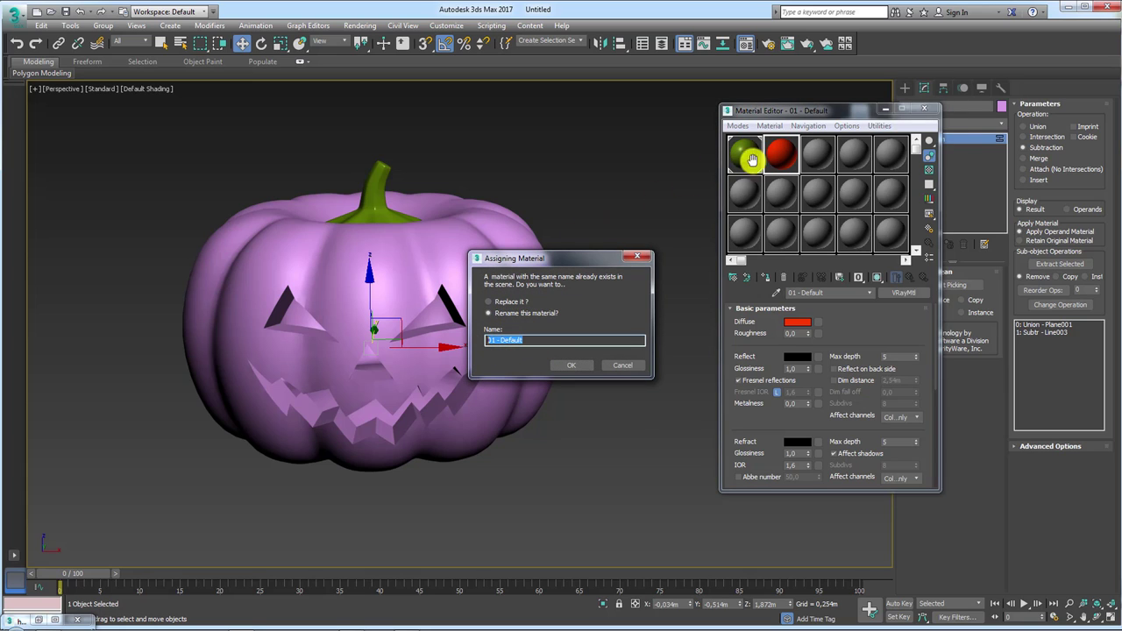
type("asa")
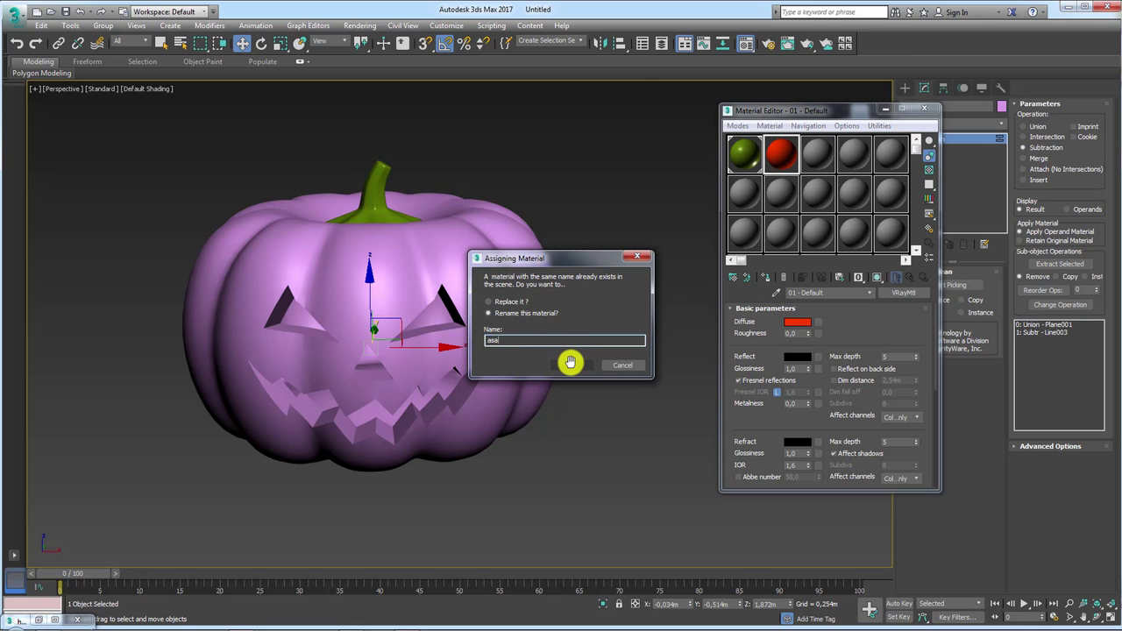
left_click(569, 362)
middle_click_drag(514, 301, 573, 278, "alt")
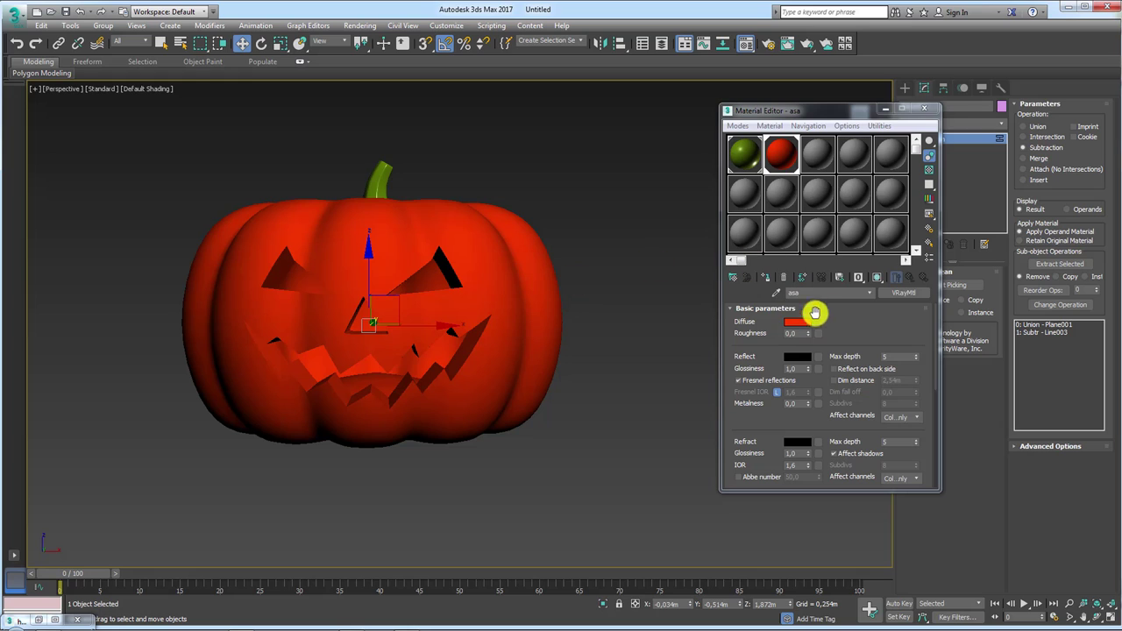
Step: Give the asa material a mid-grey reflection colour
left_click(788, 159)
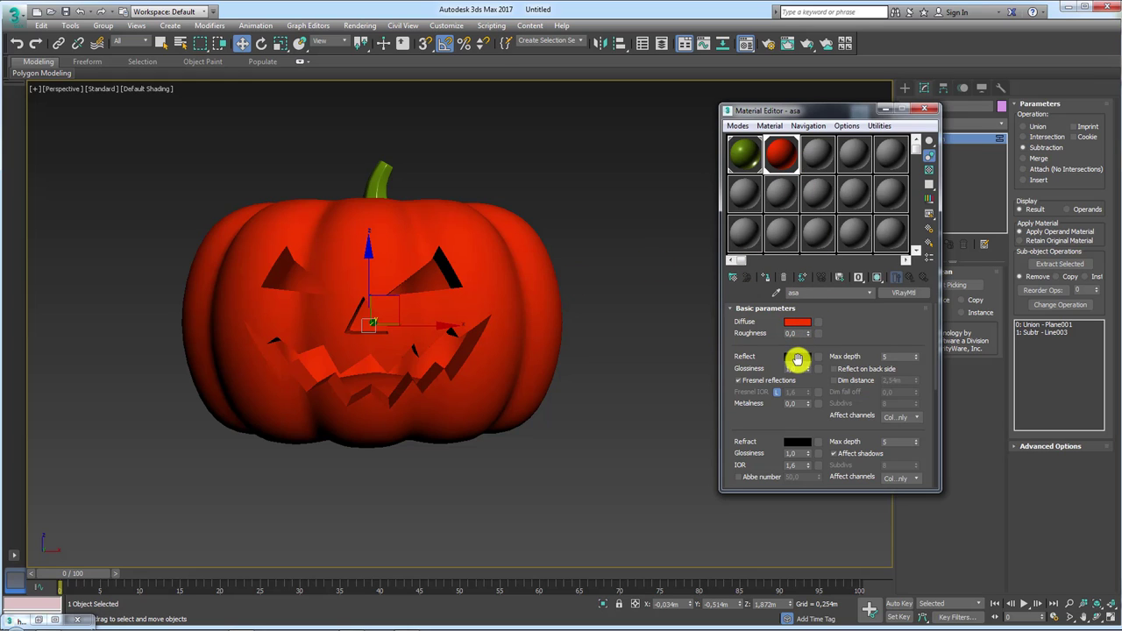
left_click(798, 356)
left_click_drag(350, 86, 343, 125)
left_click(443, 183)
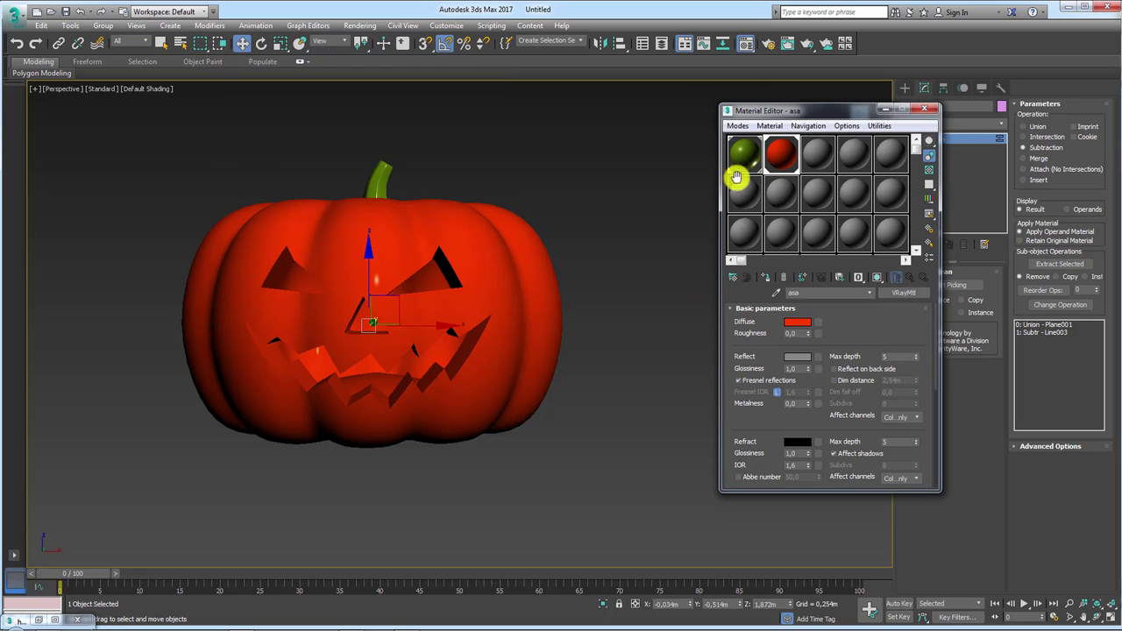
Step: Open an enlarged preview of asa and lower its reflection glossiness
double_click(778, 155)
left_click_drag(641, 125, 625, 112)
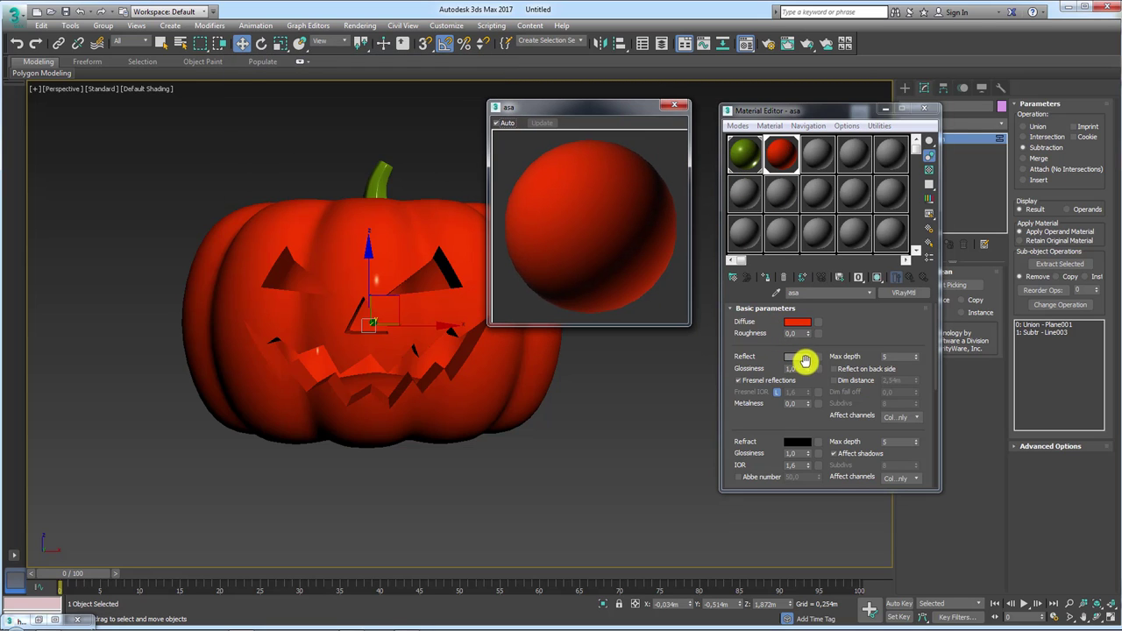
left_click_drag(806, 365, 806, 368)
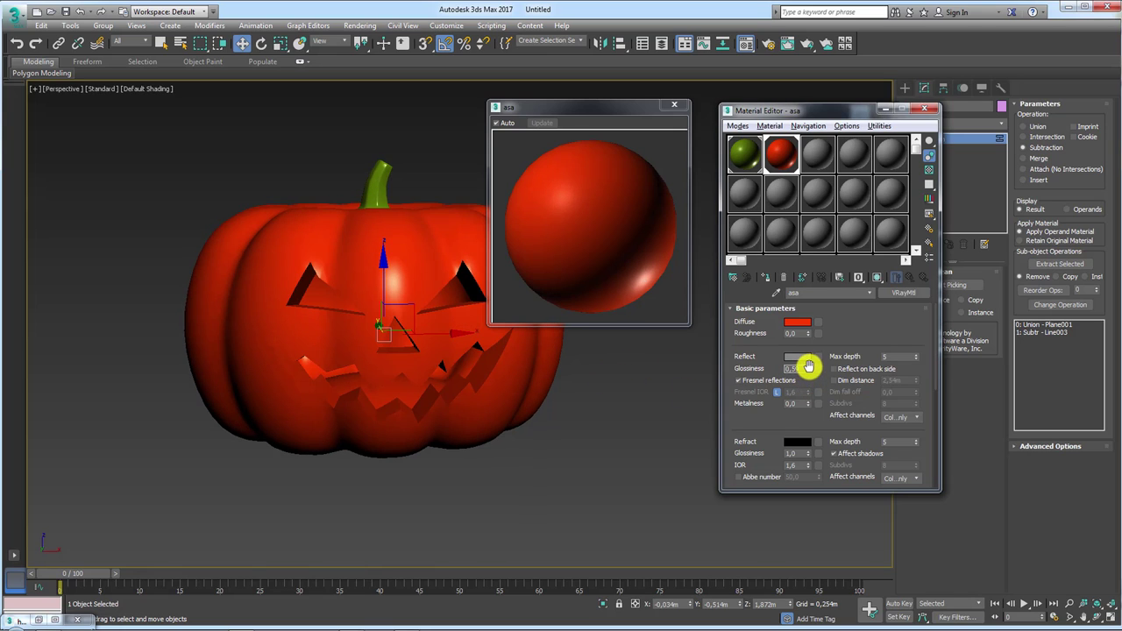
mouse_move(834, 422)
left_mouse_down()
mouse_move(814, 346)
mouse_move(805, 156)
left_mouse_up()
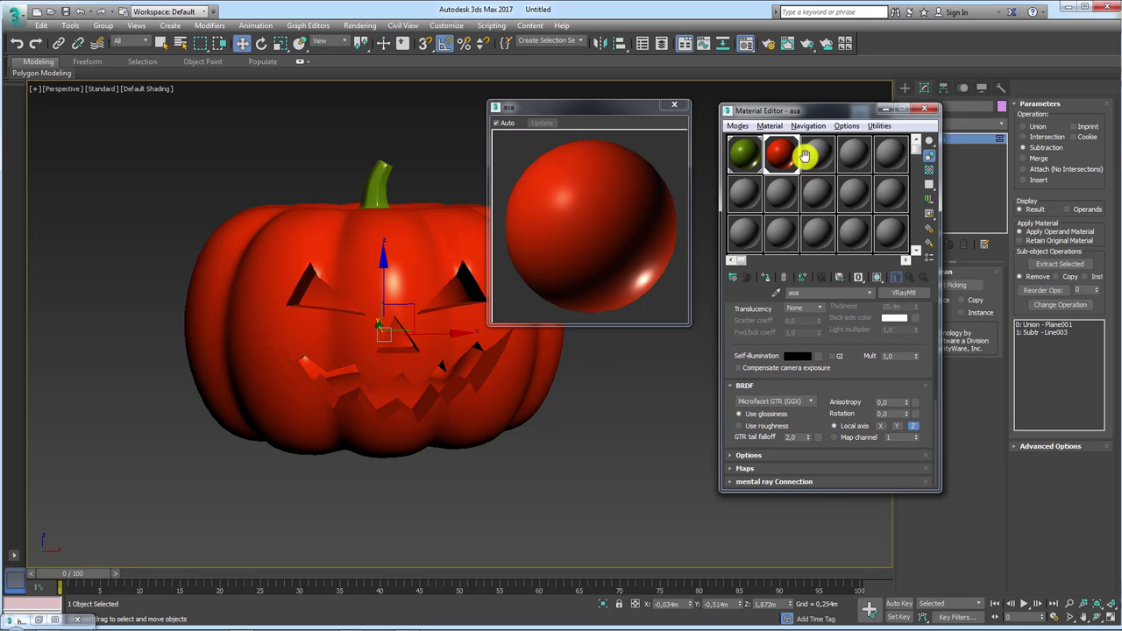
Step: Switch the asa material's BRDF to Phong and lower reflection glossiness to 0,59
left_click(786, 400)
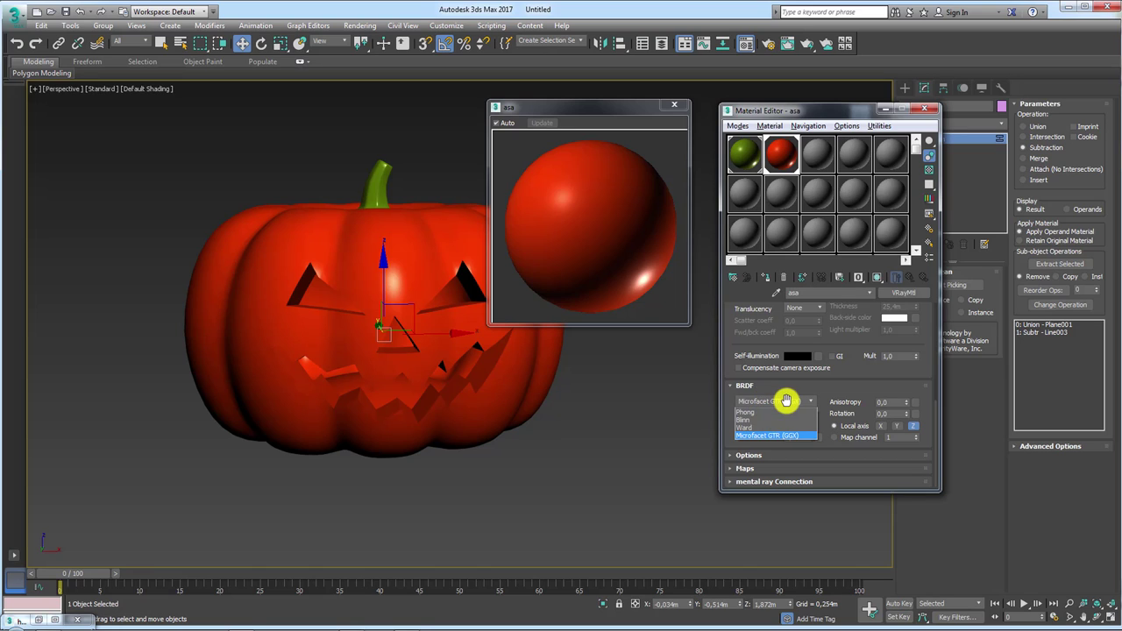
left_click(758, 410)
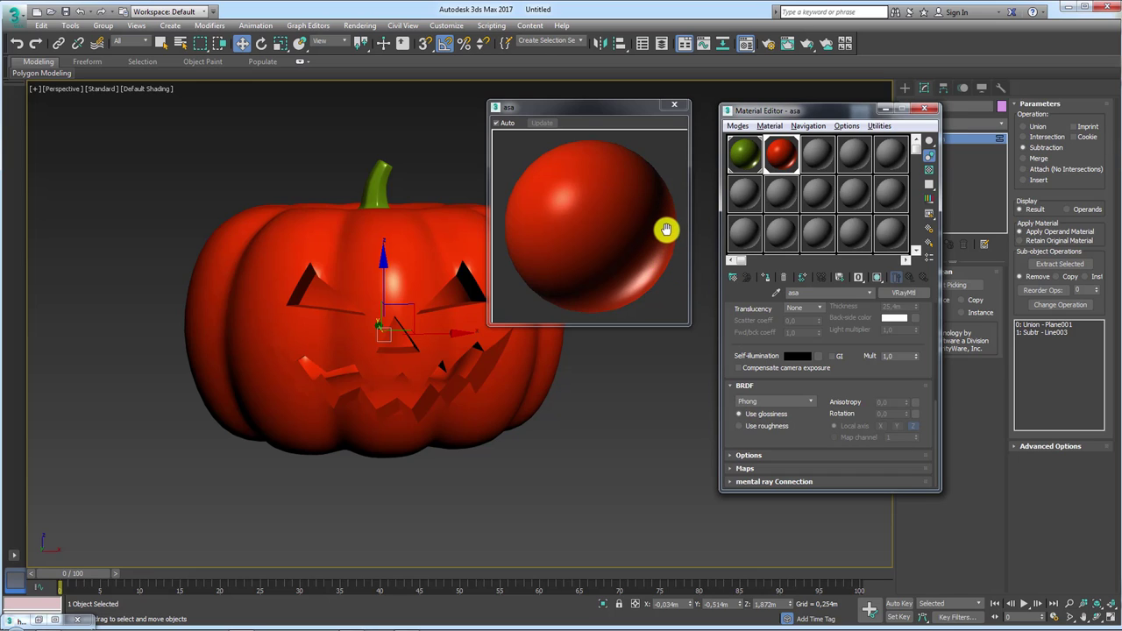
left_click_drag(666, 229, 613, 292)
mouse_move(663, 226)
left_mouse_down()
mouse_move(664, 257)
mouse_move(591, 313)
left_mouse_up()
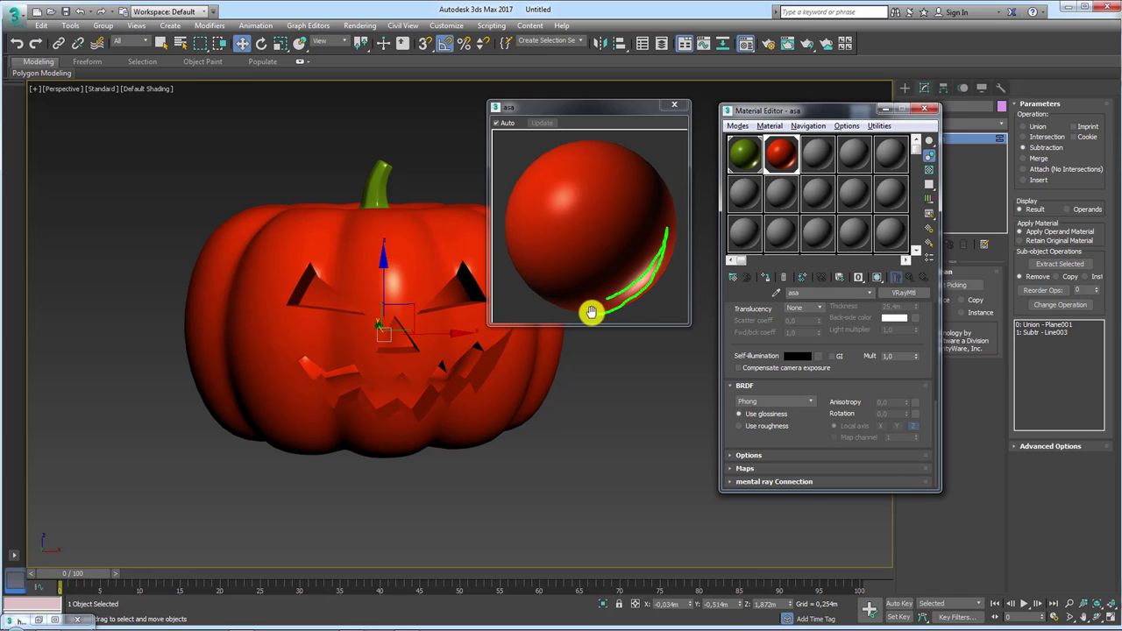
left_click_drag(298, 226, 285, 408)
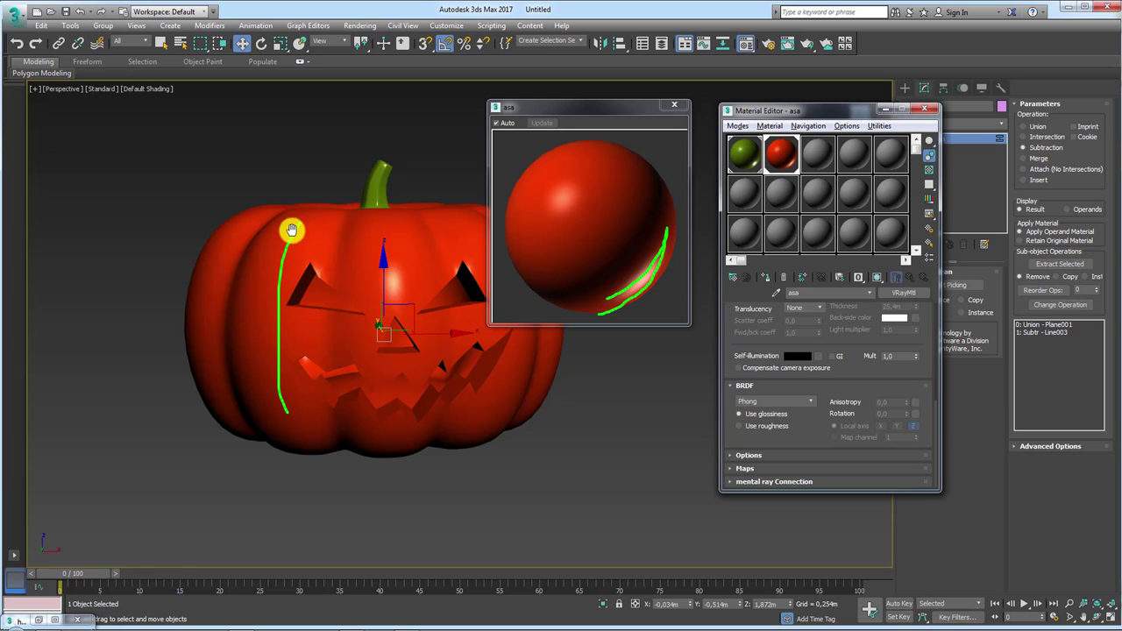
left_click_drag(290, 231, 275, 401)
mouse_move(223, 377)
left_mouse_down()
mouse_move(230, 268)
mouse_move(226, 382)
left_mouse_up()
key("Escape")
left_click_drag(843, 362, 779, 388)
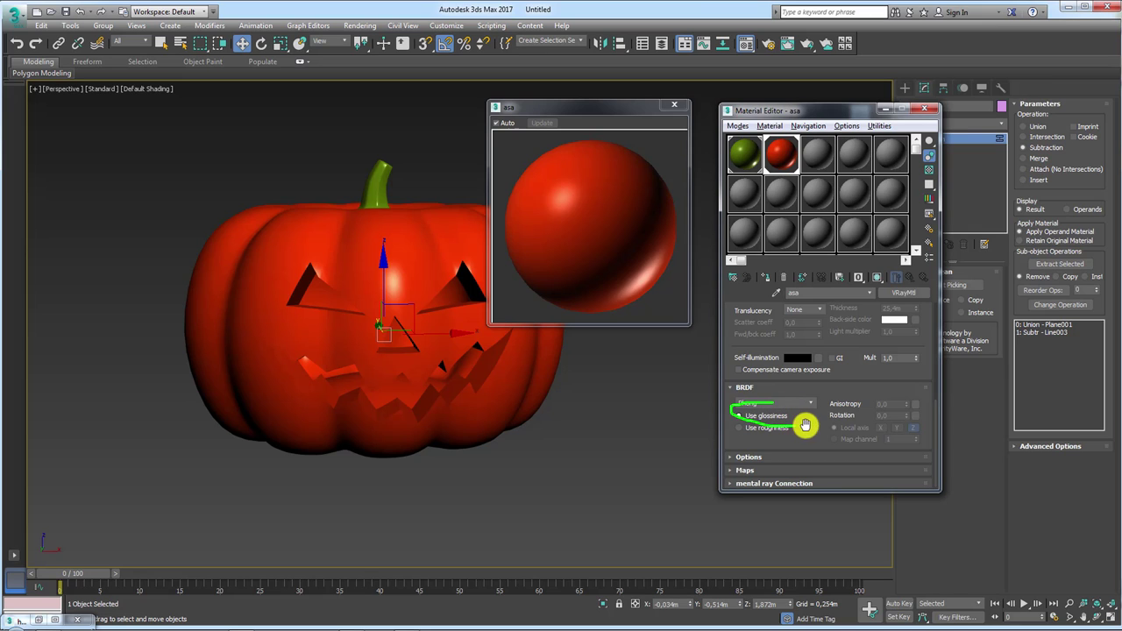
scroll(826, 394, "up", 3)
scroll(808, 388, "up", 2)
scroll(808, 388, "up", 1)
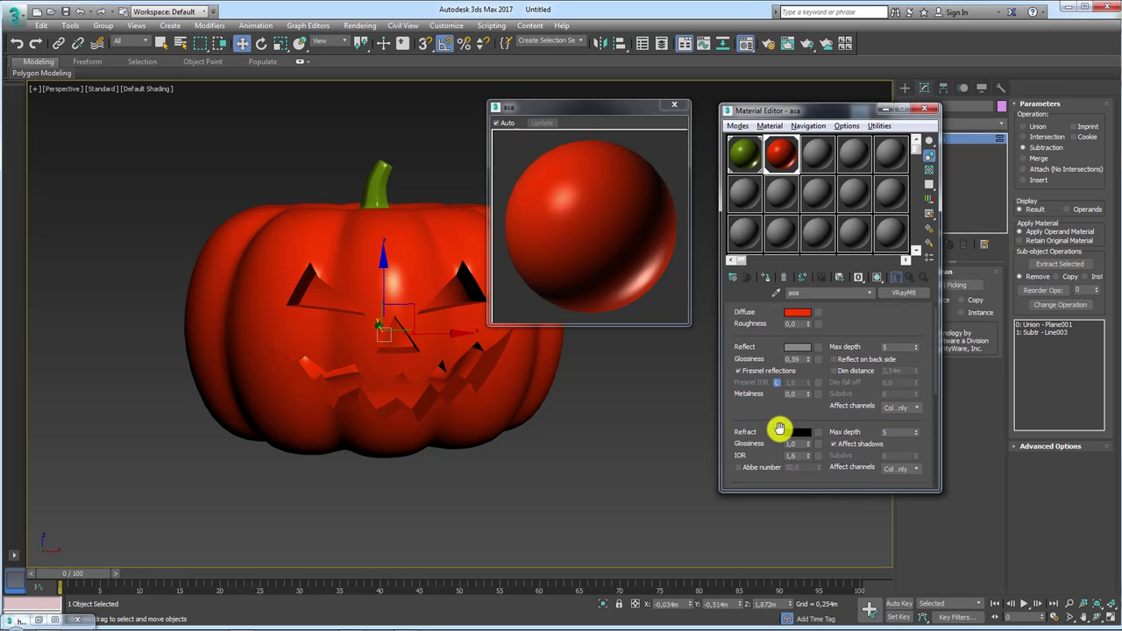
scroll(811, 379, "up", 1)
Step: Lower asa's glossiness to 0,51, lighten its reflection to grey 195, and close the preview
left_click(808, 369)
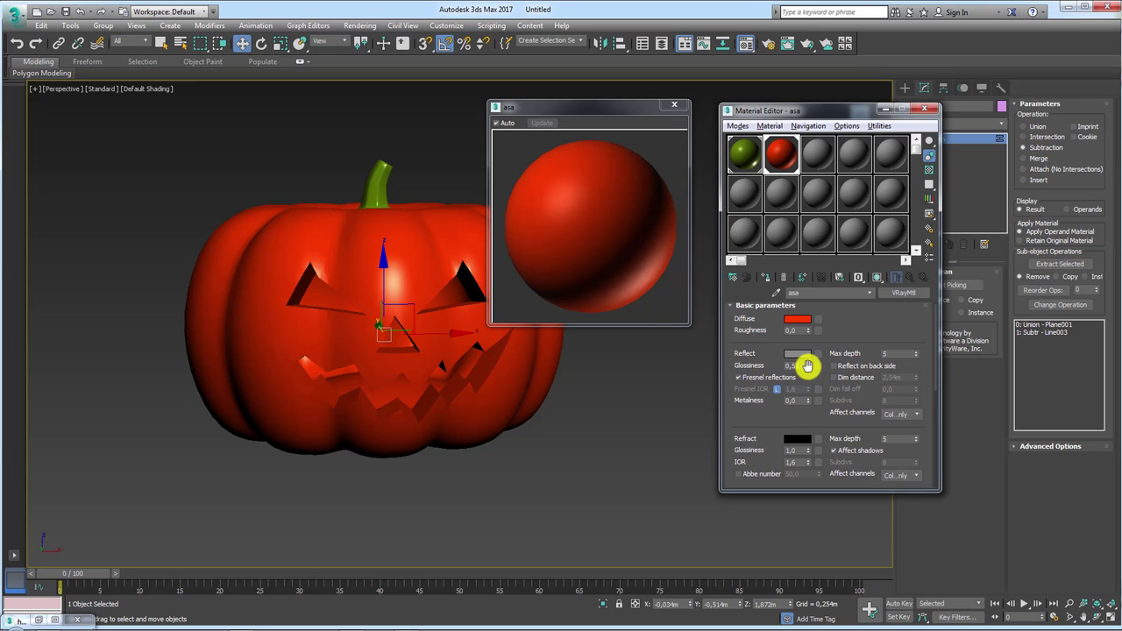
left_click(798, 352)
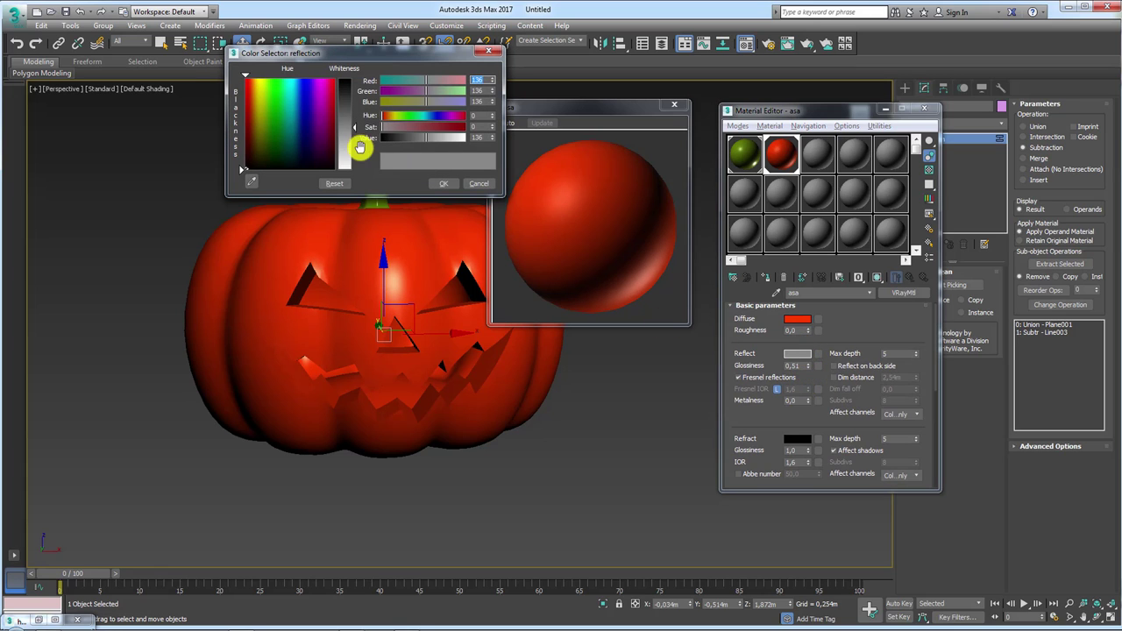
left_click_drag(346, 131, 349, 149)
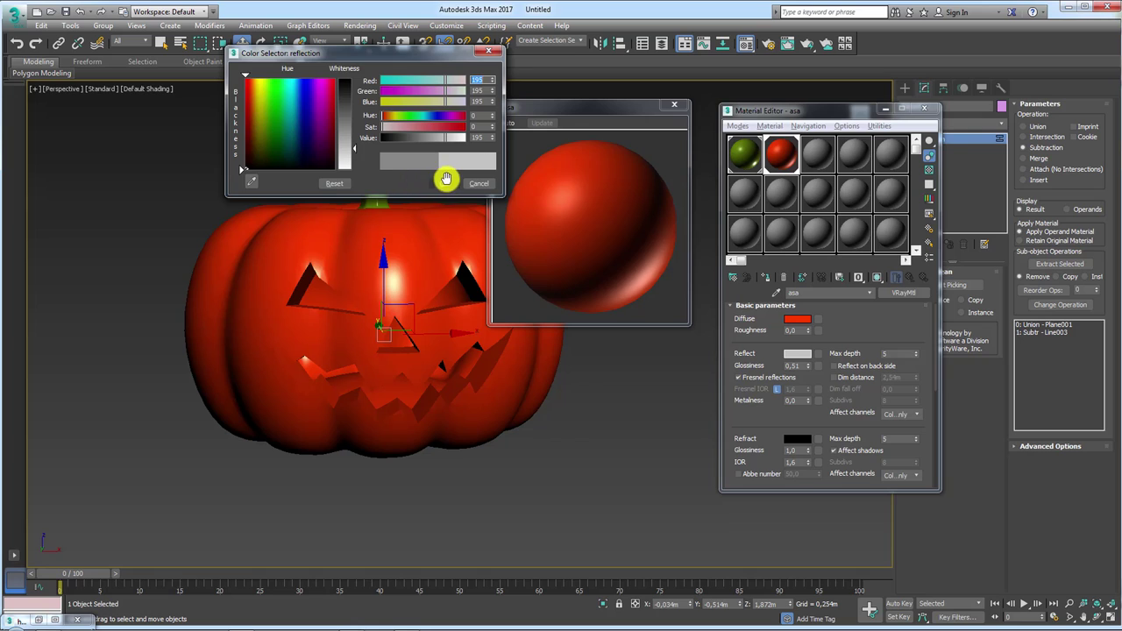
left_click(446, 181)
left_click(673, 105)
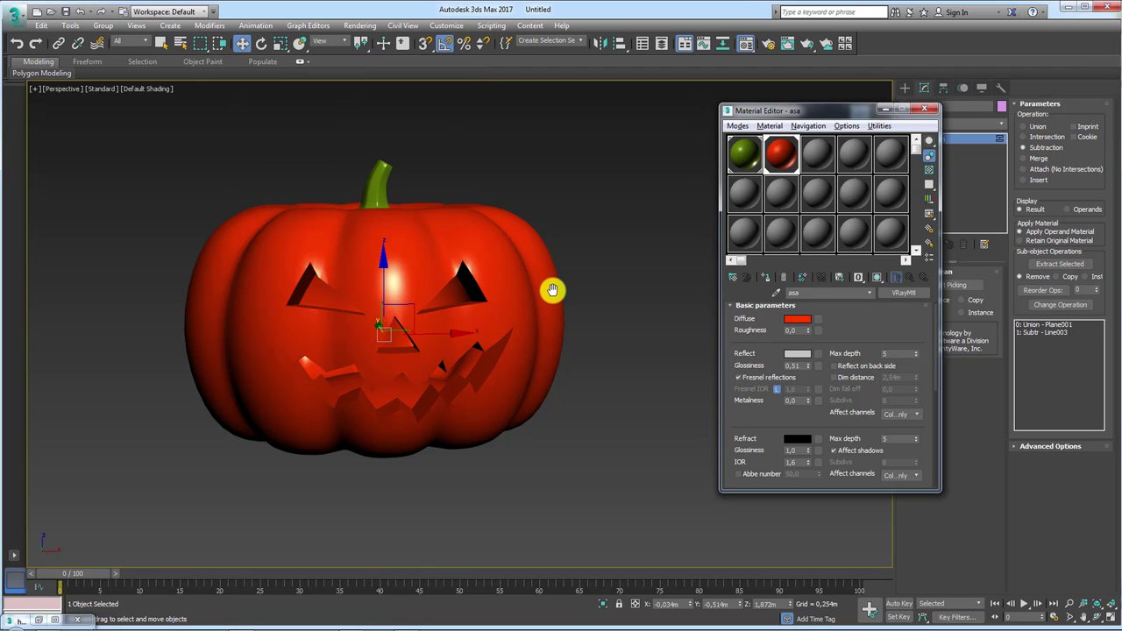
middle_click_drag(449, 348, 527, 352)
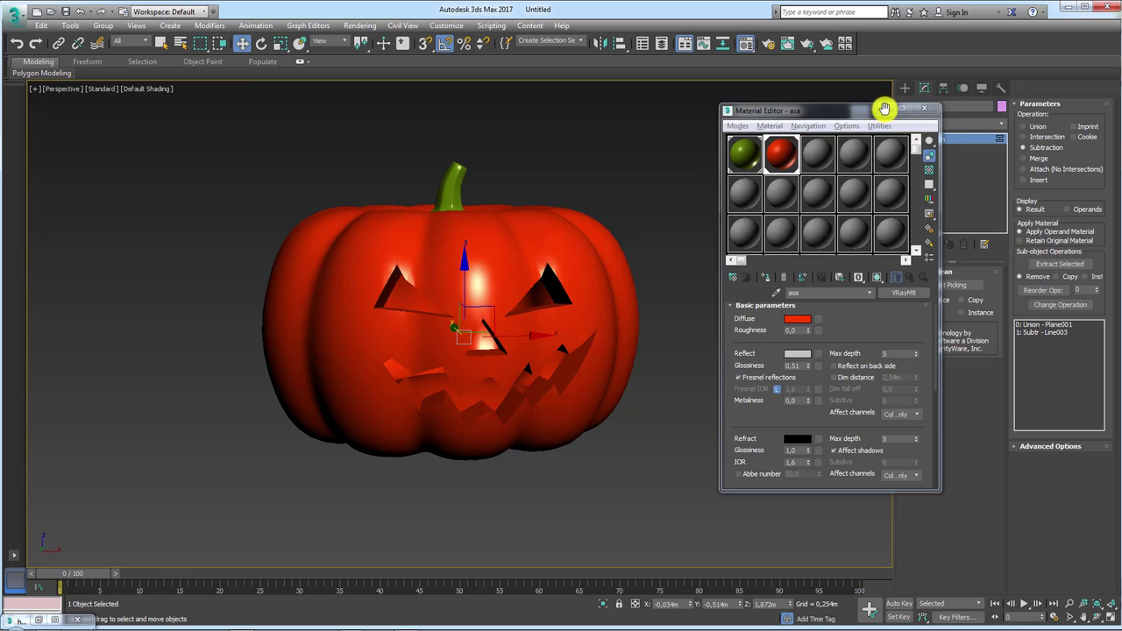
Step: Minimize the Material Editor and reframe the viewport around the pumpkin
left_click(887, 109)
mouse_move(672, 317)
middle_mouse_down("alt")
mouse_move(689, 350)
mouse_move(675, 389)
mouse_move(636, 406)
mouse_move(670, 317)
mouse_move(648, 314)
middle_mouse_up("alt")
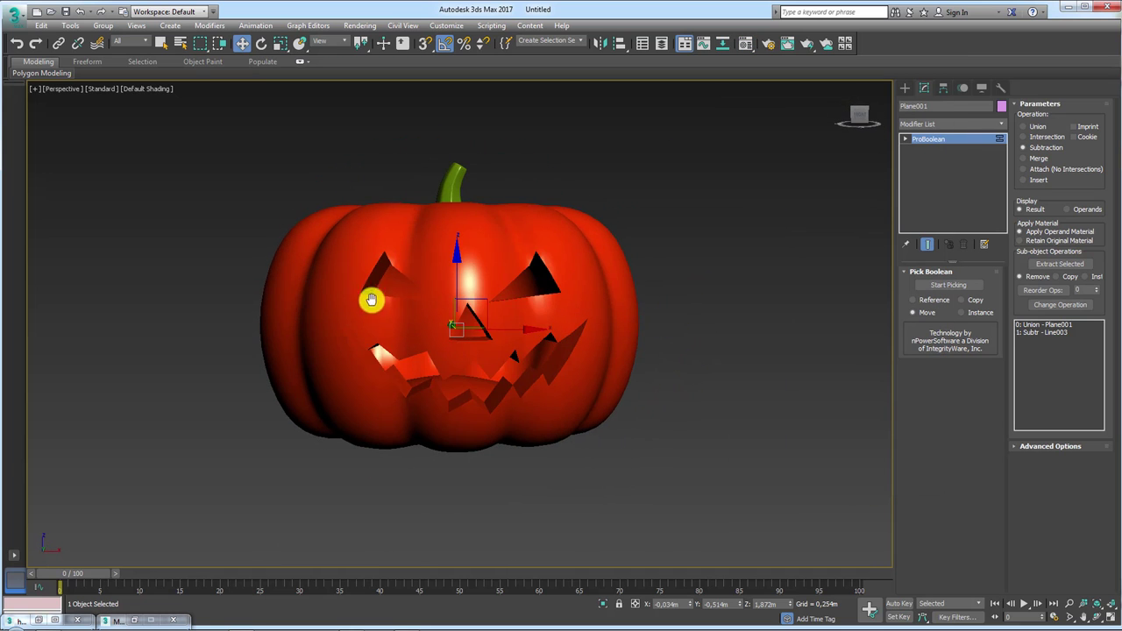
left_click(904, 88)
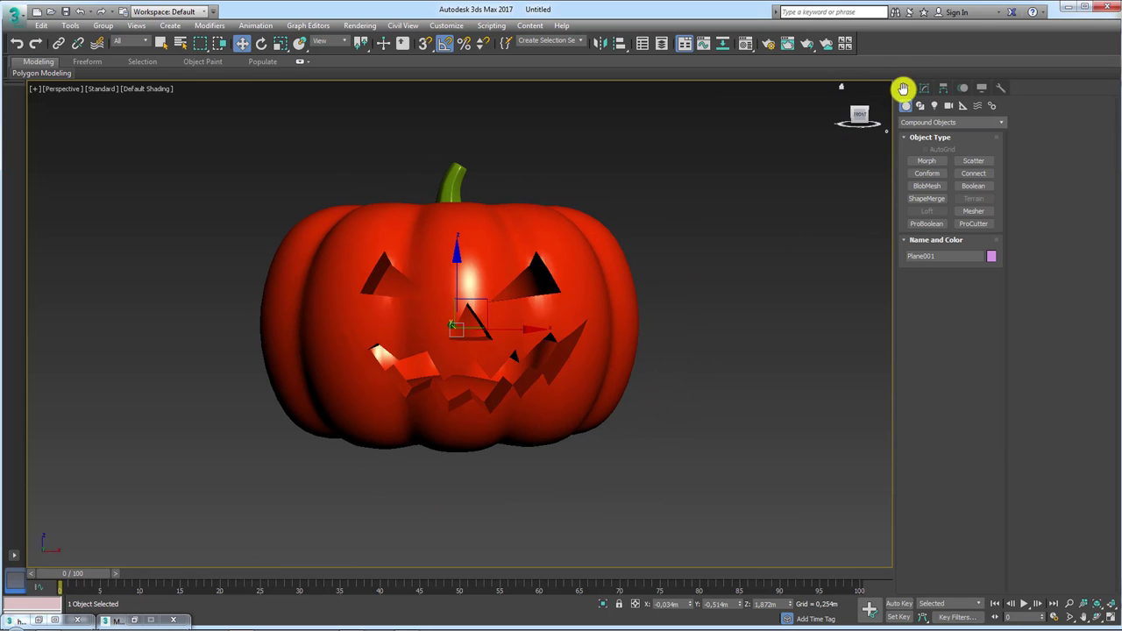
middle_click_drag(792, 209, 701, 220)
Step: Create a VRayLight beside the pumpkin and set its type to Sphere
left_click(933, 106)
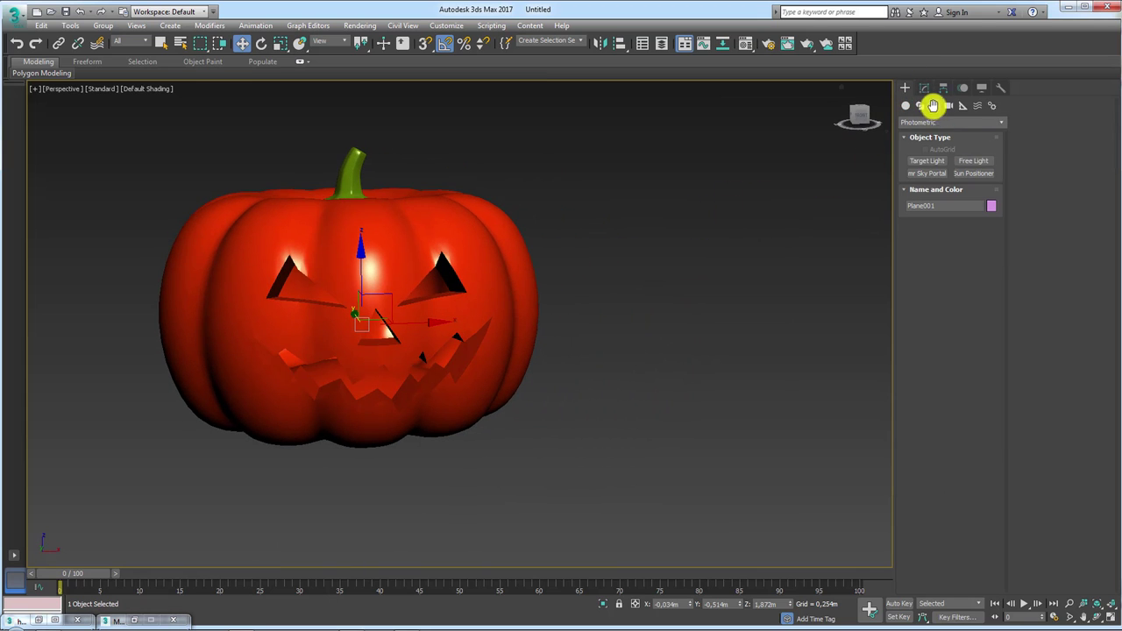
left_click(933, 123)
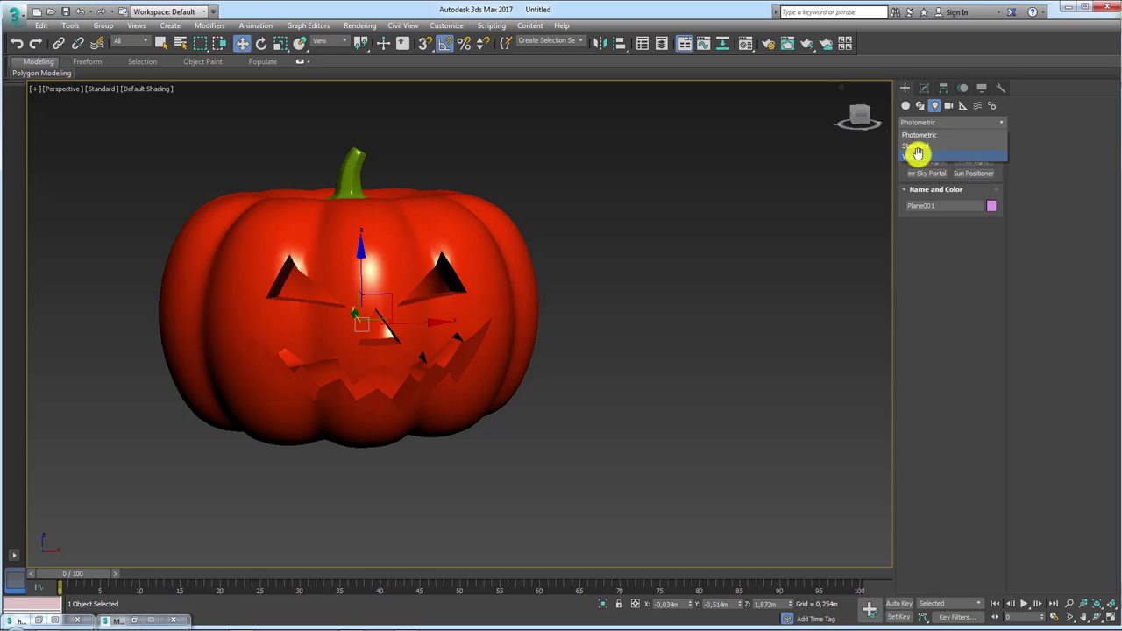
left_click(917, 158)
left_click(927, 161)
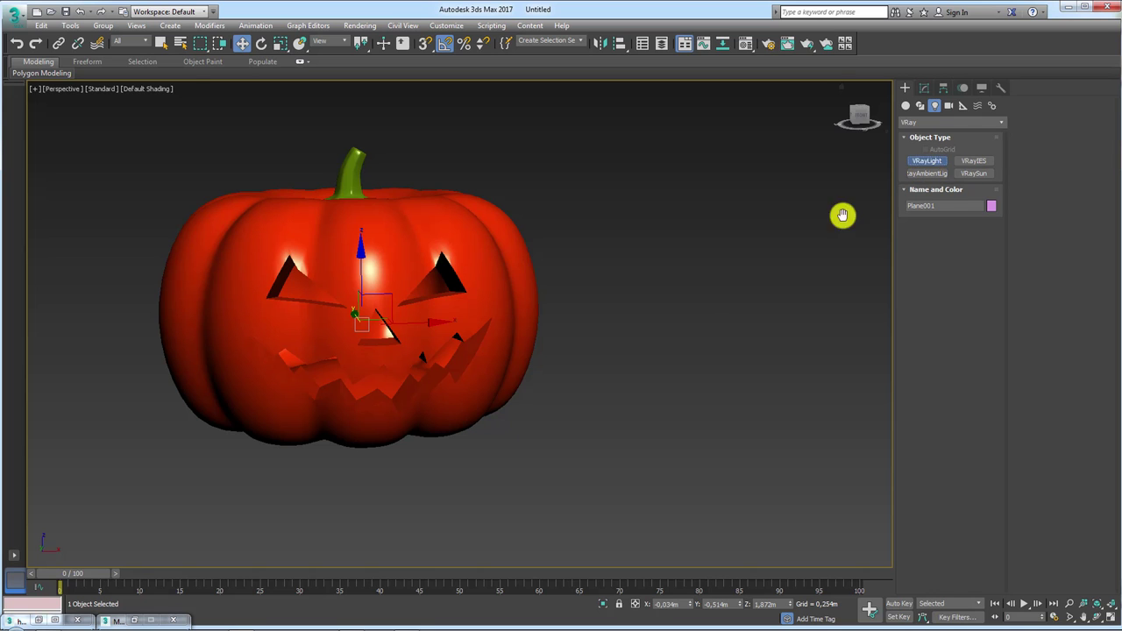
mouse_move(841, 213)
middle_mouse_down("alt")
mouse_move(704, 333)
mouse_move(581, 252)
middle_mouse_up("alt")
left_click_drag(581, 252, 767, 355)
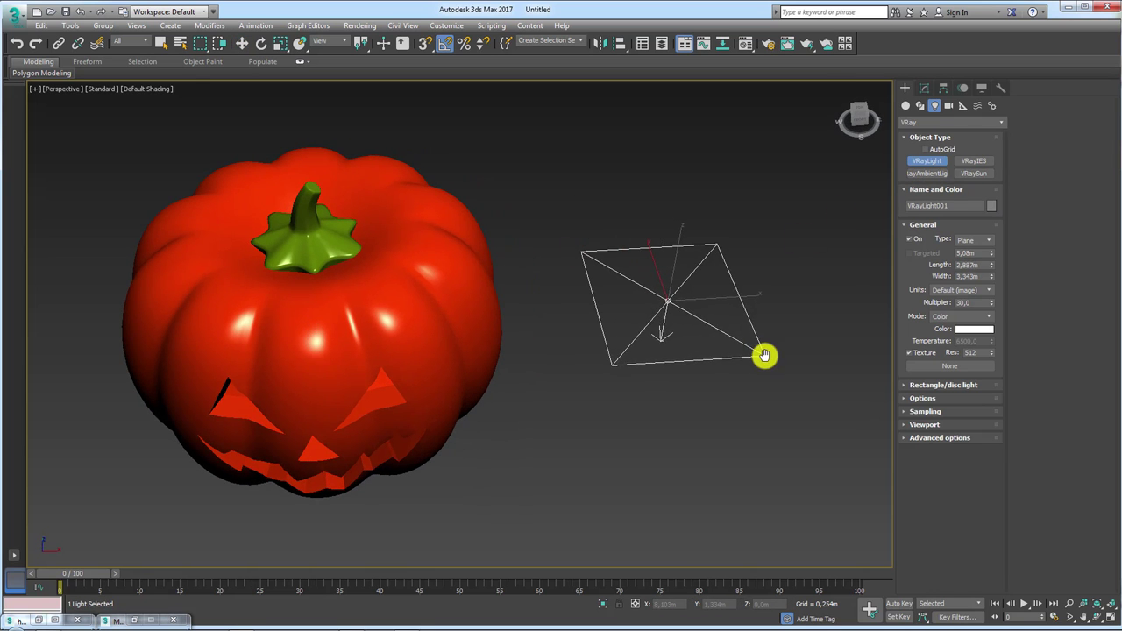
middle_click_drag(767, 355, 833, 292, "alt")
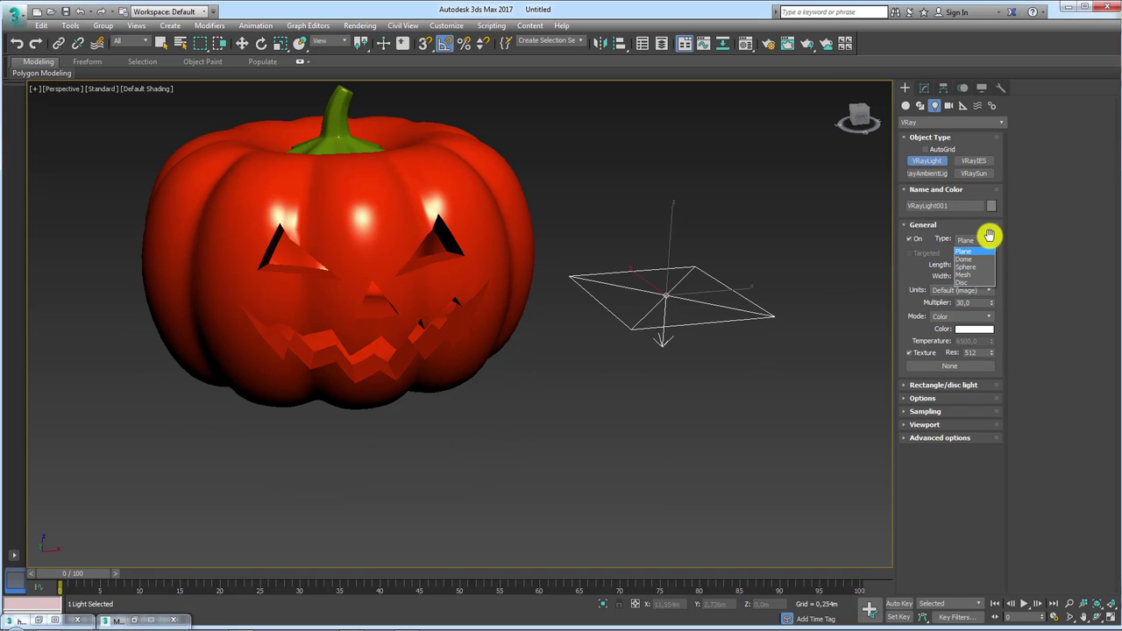
left_click(973, 266)
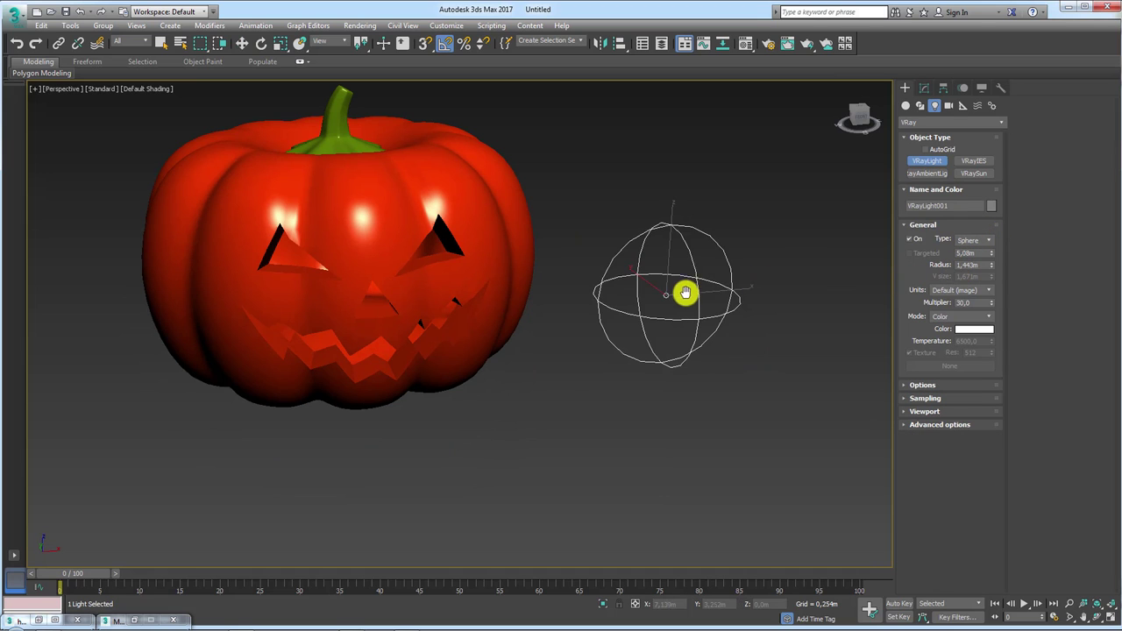
mouse_move(681, 293)
middle_mouse_down("alt")
mouse_move(762, 318)
mouse_move(723, 310)
middle_mouse_up("alt")
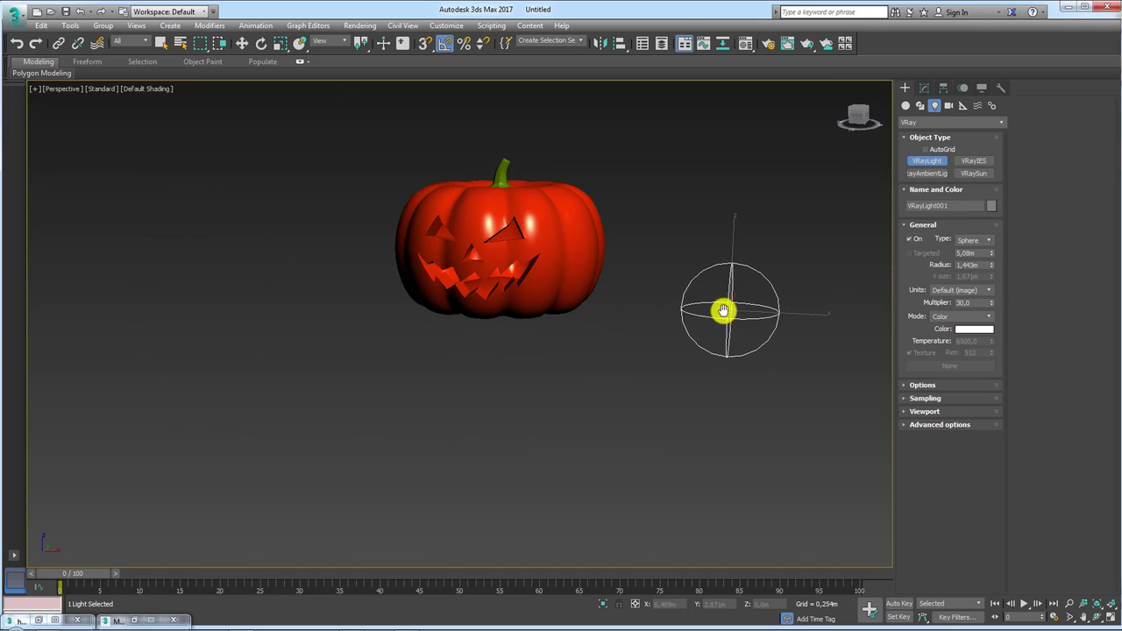
Step: Align VRayLight001's centre to the pumpkin's centre
key("w")
key("alt+a")
left_click(568, 250)
left_click(563, 417)
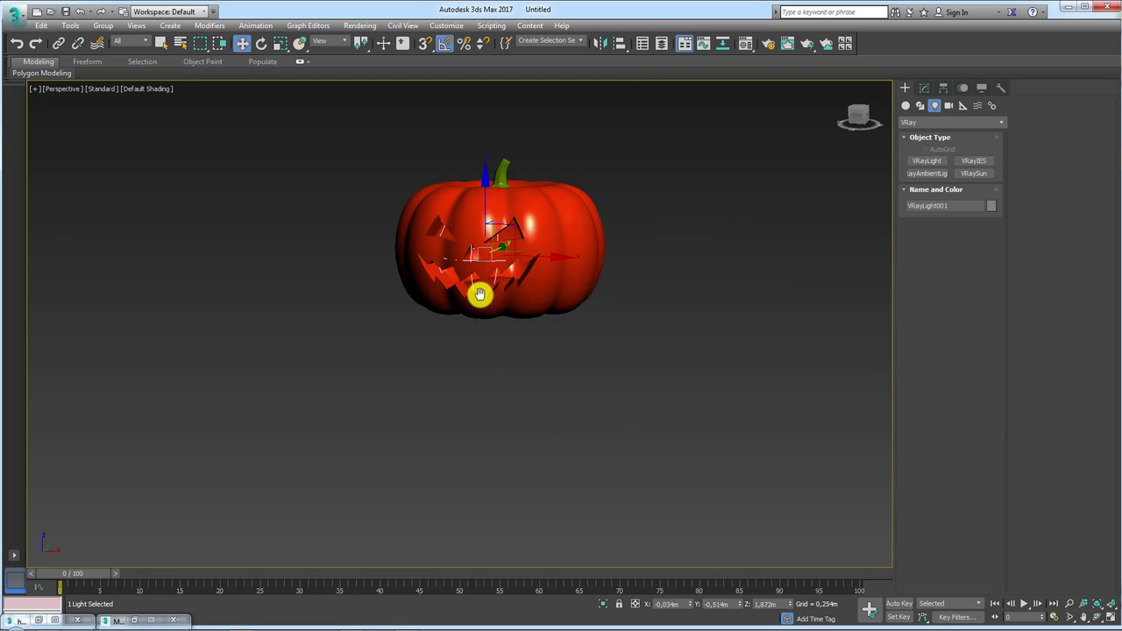
scroll(504, 311, "up", 4)
mouse_move(534, 330)
middle_mouse_down("alt")
mouse_move(500, 325)
mouse_move(534, 322)
mouse_move(517, 310)
mouse_move(486, 318)
middle_mouse_up("alt")
scroll(491, 316, "down", 4)
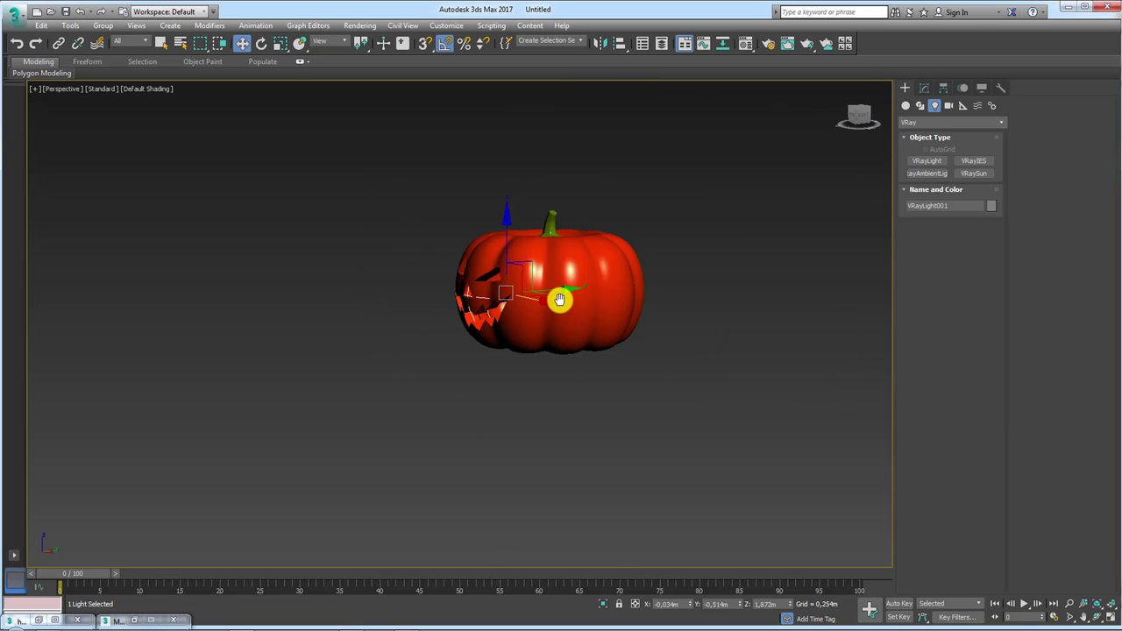
middle_click_drag(559, 300, 562, 319)
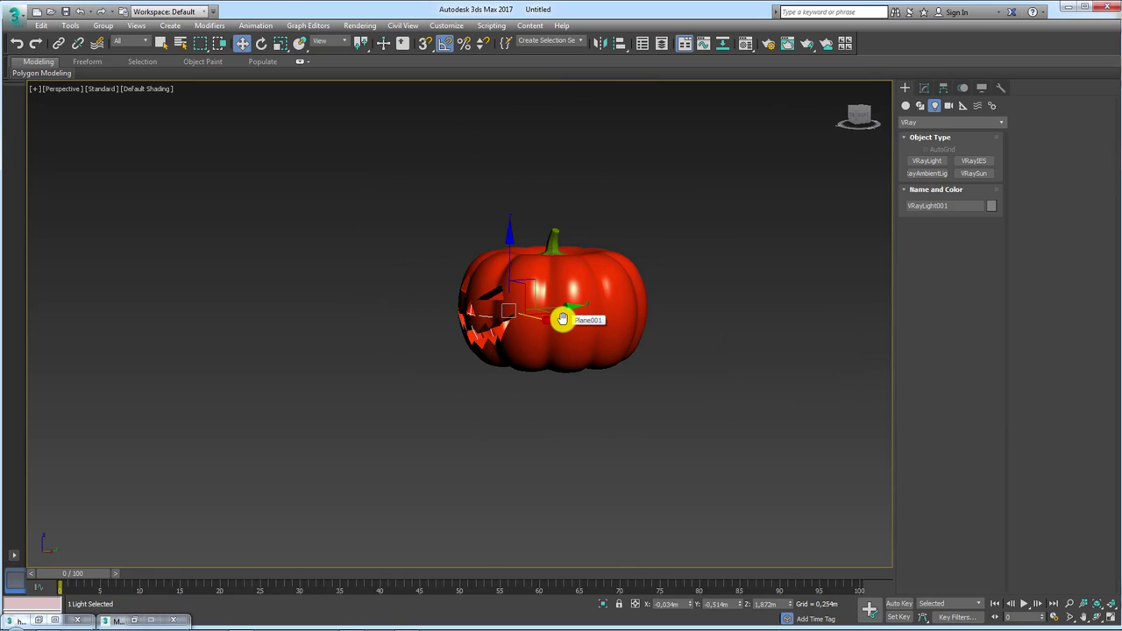
middle_click_drag(583, 359, 596, 388, "alt")
Step: In Top view, move the light to the exact middle of the pumpkin
key("t")
scroll(545, 285, "down", 3)
middle_click_drag(545, 285, 522, 329)
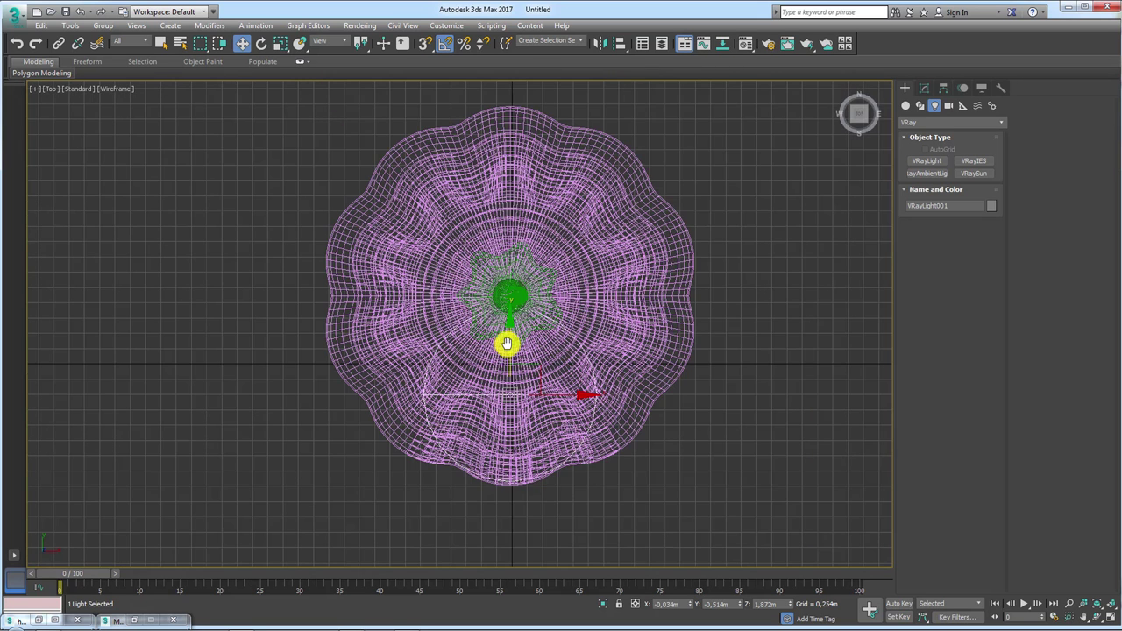
left_click_drag(506, 343, 502, 232)
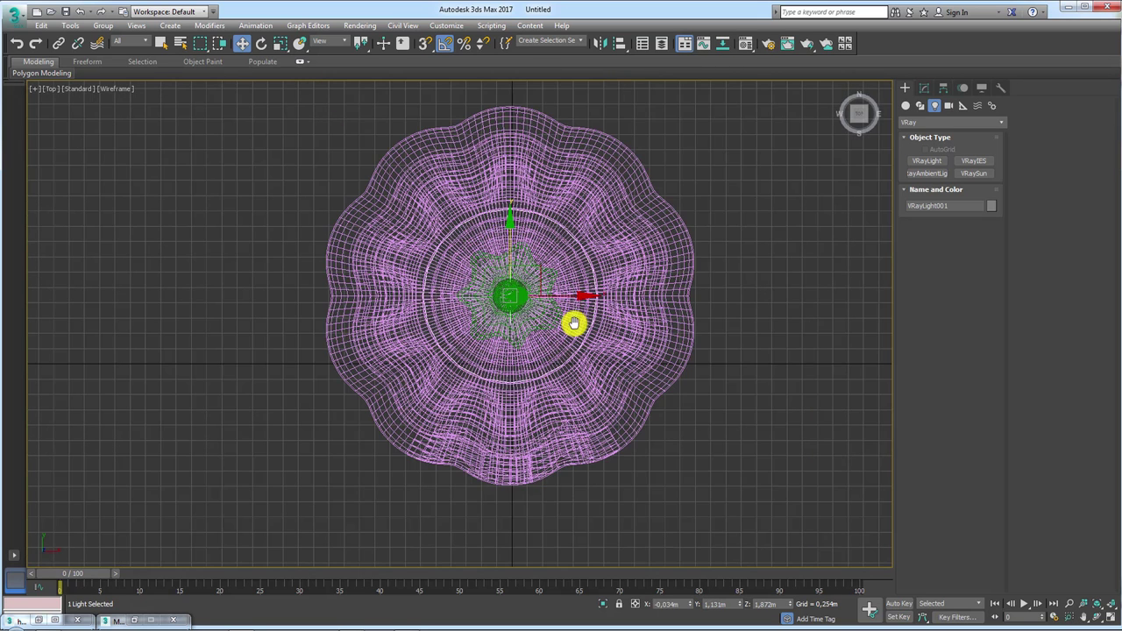
key("p")
middle_click_drag(573, 323, 534, 303, "alt")
scroll(534, 303, "up", 4)
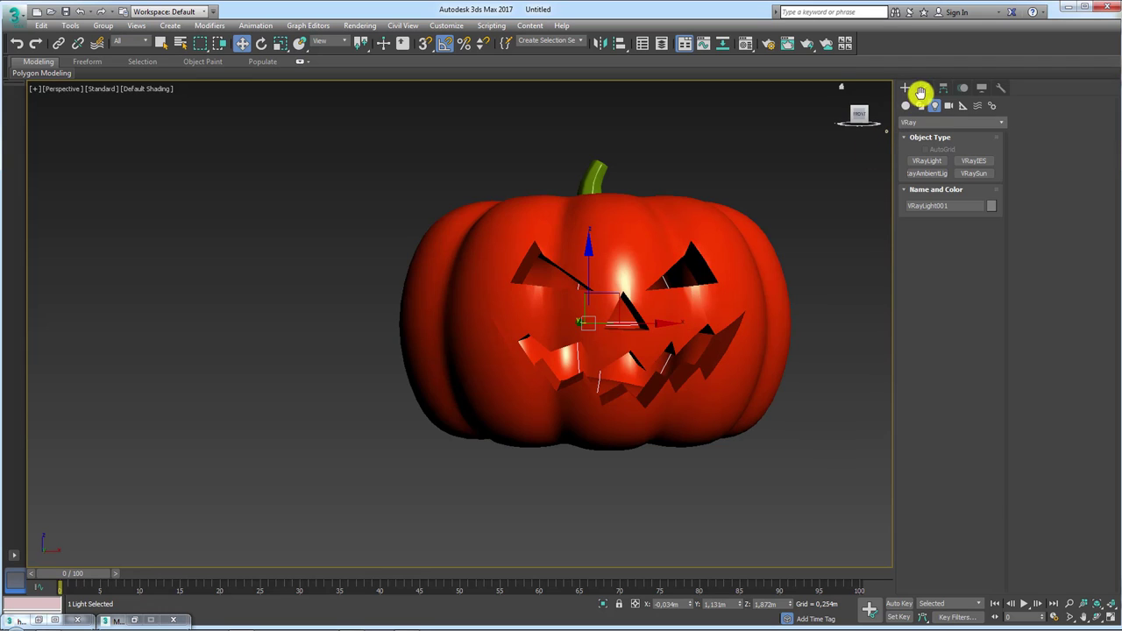
Step: Set the sphere light's radius to 1,111m, colour it red, and show the safe frame
left_click(922, 90)
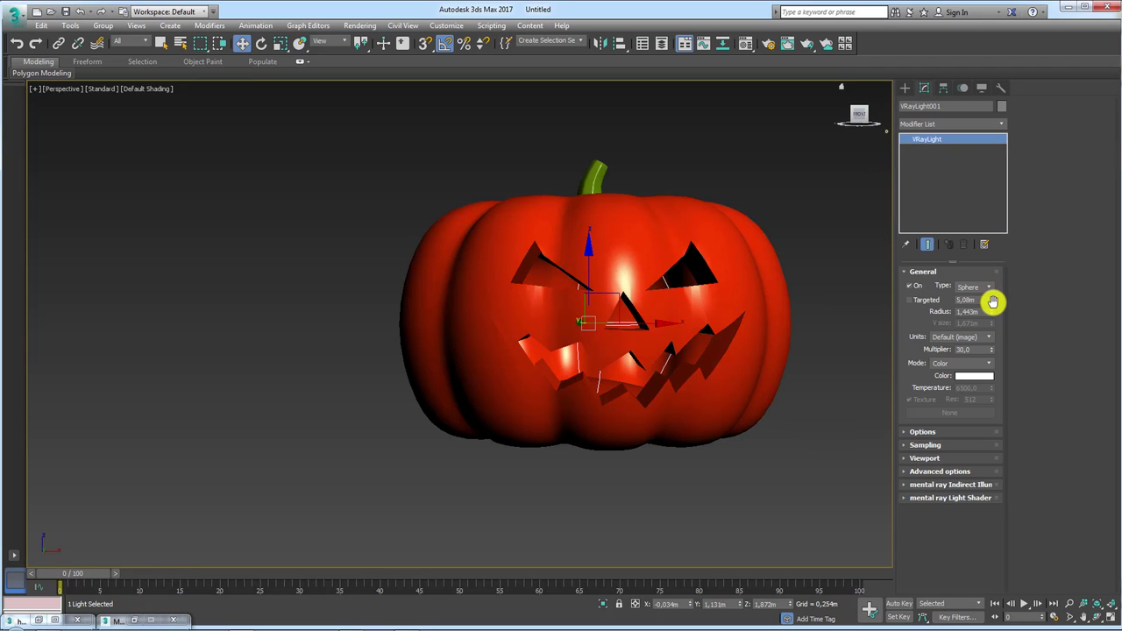
mouse_move(989, 324)
left_mouse_down()
mouse_move(987, 341)
mouse_move(986, 321)
left_mouse_up()
middle_click_drag(664, 372, 619, 363)
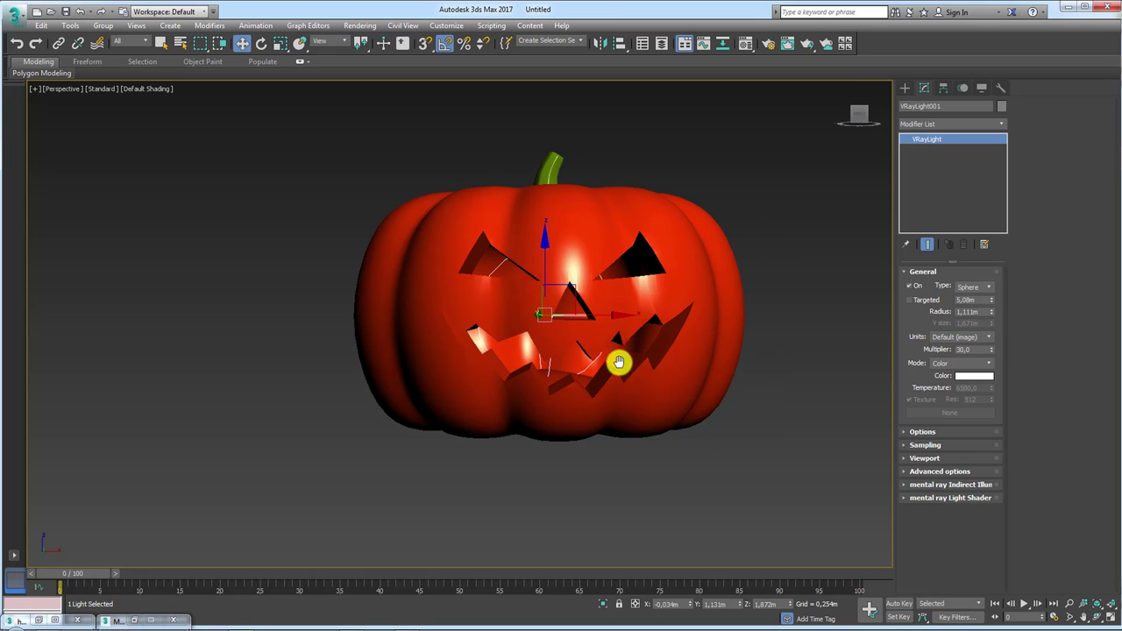
left_click(967, 375)
mouse_move(417, 121)
left_mouse_down()
mouse_move(445, 120)
mouse_move(457, 138)
left_mouse_up()
left_click(448, 181)
mouse_move(664, 268)
middle_mouse_down("alt")
mouse_move(695, 311)
mouse_move(639, 318)
middle_mouse_up("alt")
key("shift+f")
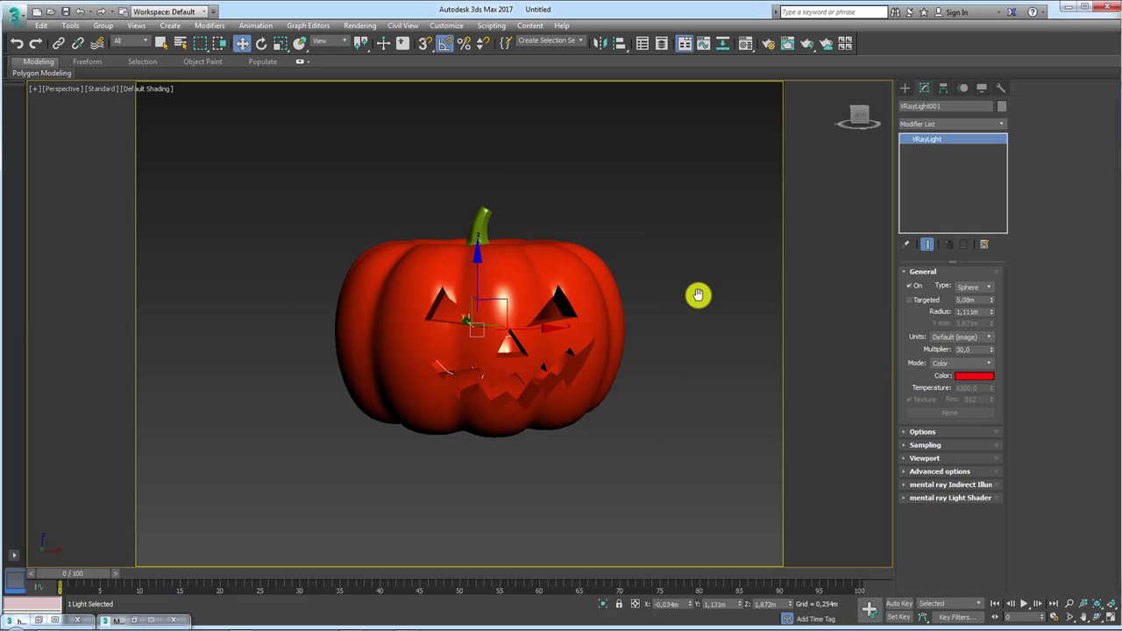
Step: Render a V-Ray test of the glowing red face and compare it with the reference photo
left_click(805, 43)
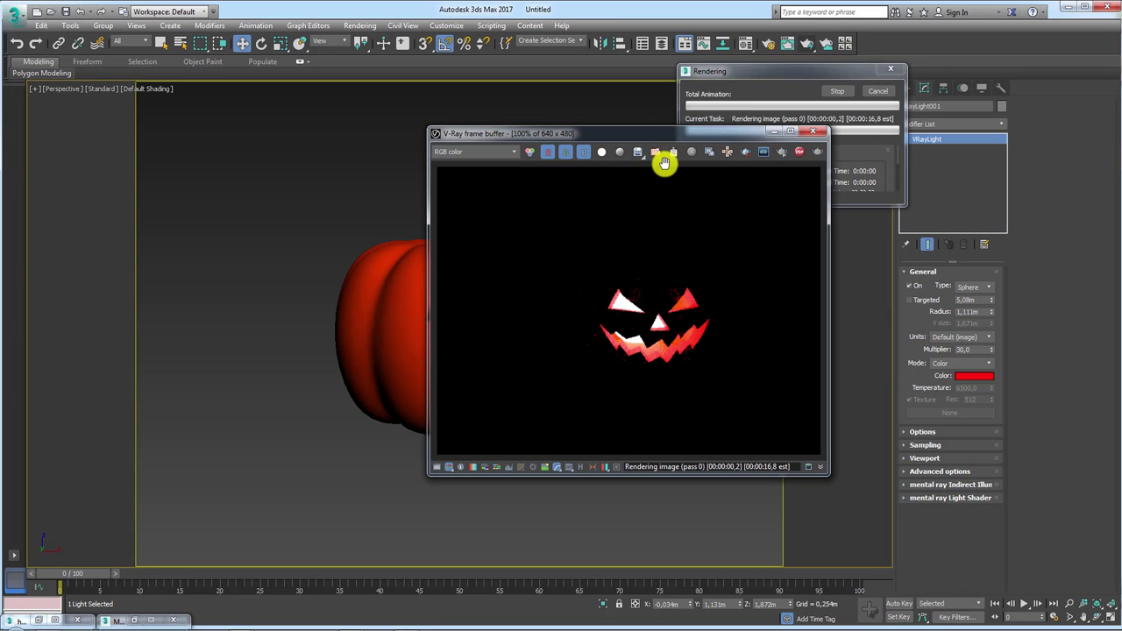
mouse_move(660, 133)
left_mouse_down()
mouse_move(463, 125)
mouse_move(387, 93)
left_mouse_up()
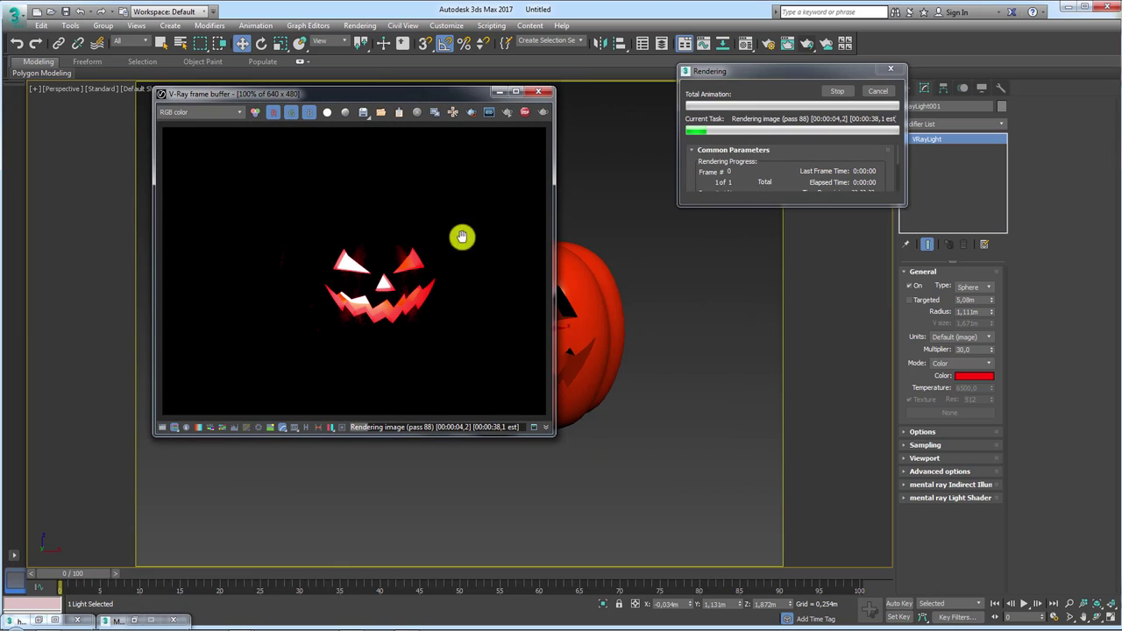
left_click(398, 629)
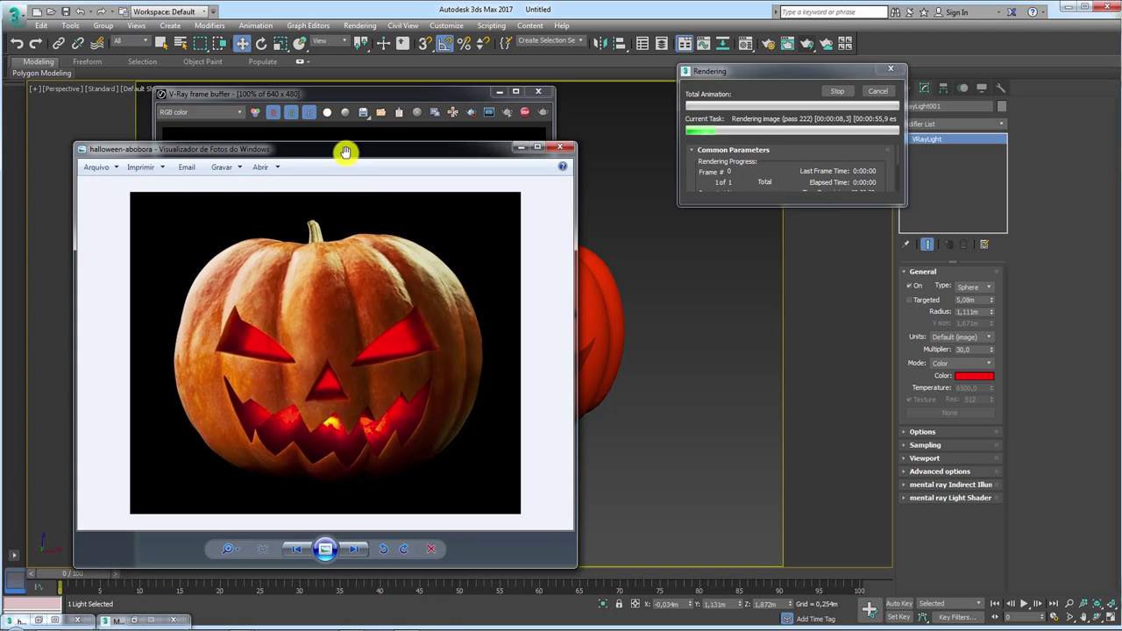
mouse_move(346, 150)
left_mouse_down()
mouse_move(505, 175)
mouse_move(910, 100)
left_mouse_up()
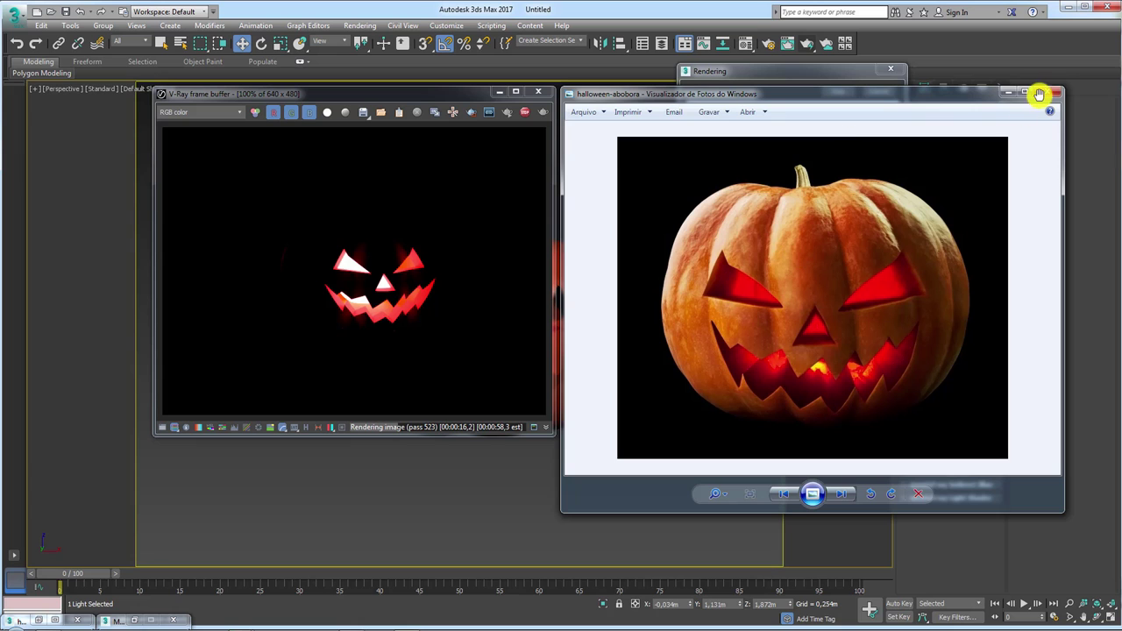
left_click_drag(1038, 93, 847, 167)
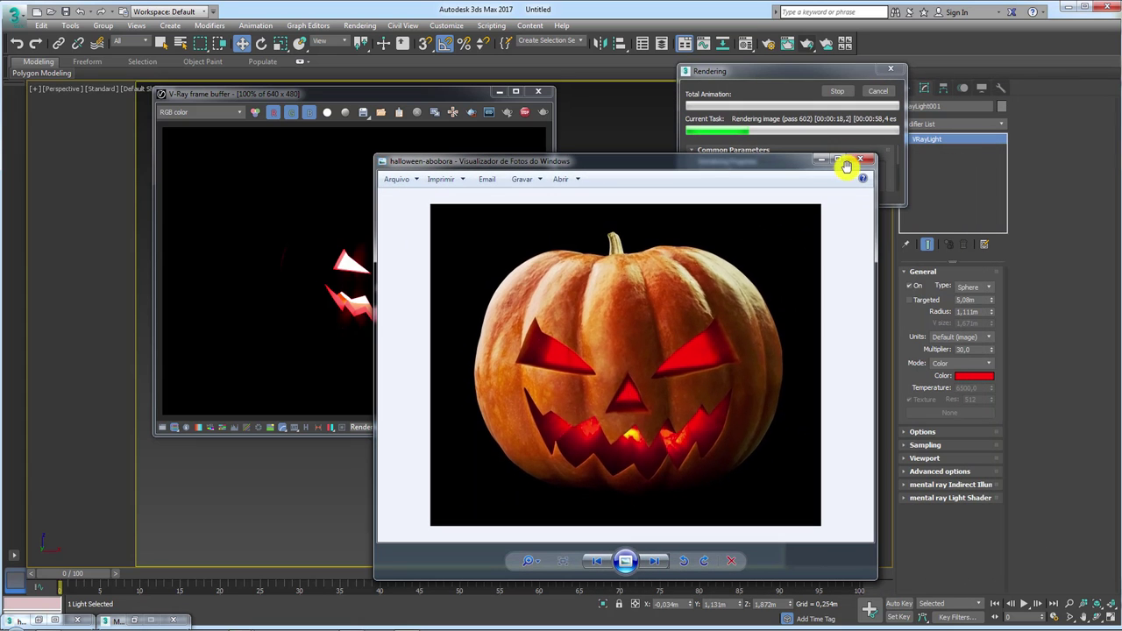
left_click(860, 159)
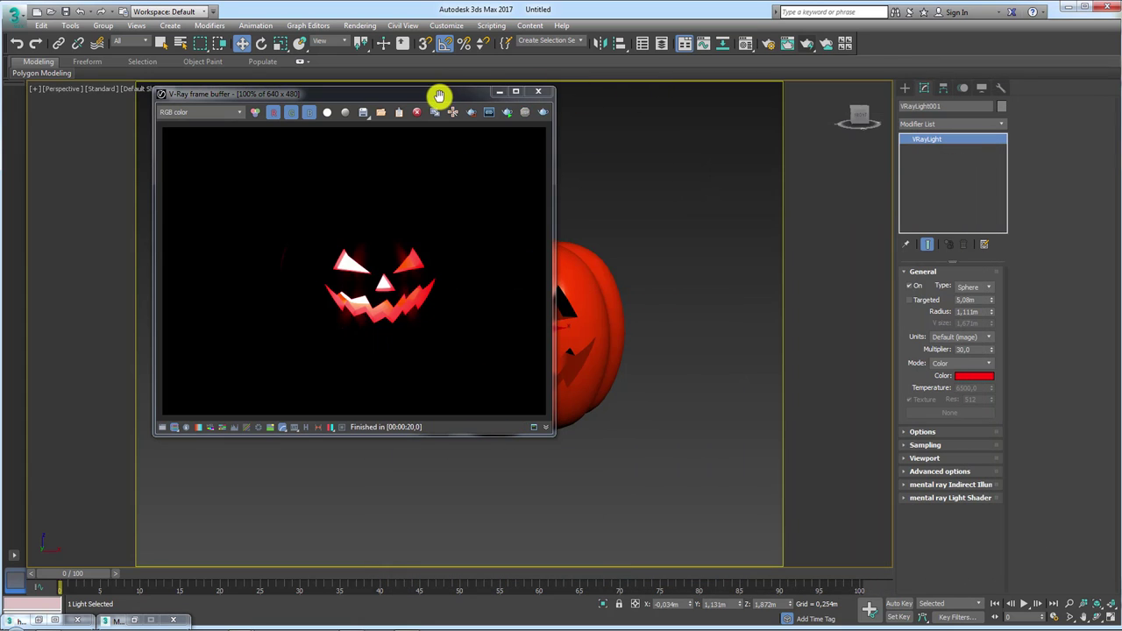
left_click_drag(439, 95, 497, 105)
left_click(557, 102)
Step: Draw a new VRay plane light, VRayLight002, and tilt it up above the pumpkin
scroll(689, 230, "down", 5)
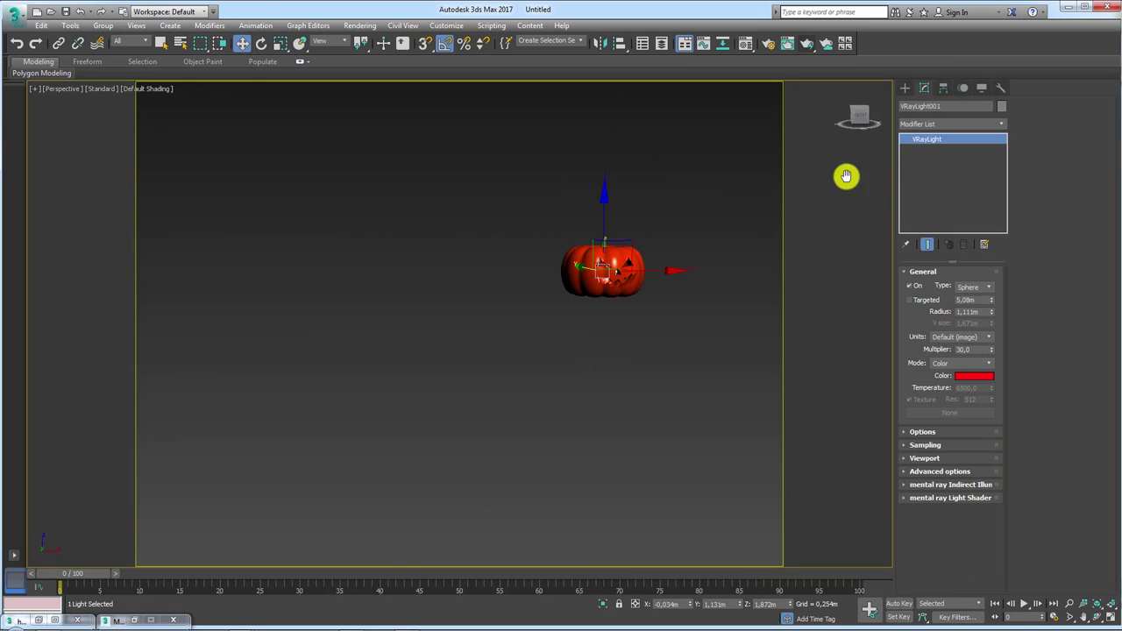
left_click(905, 88)
scroll(701, 215, "up", 3)
scroll(566, 261, "up", 2)
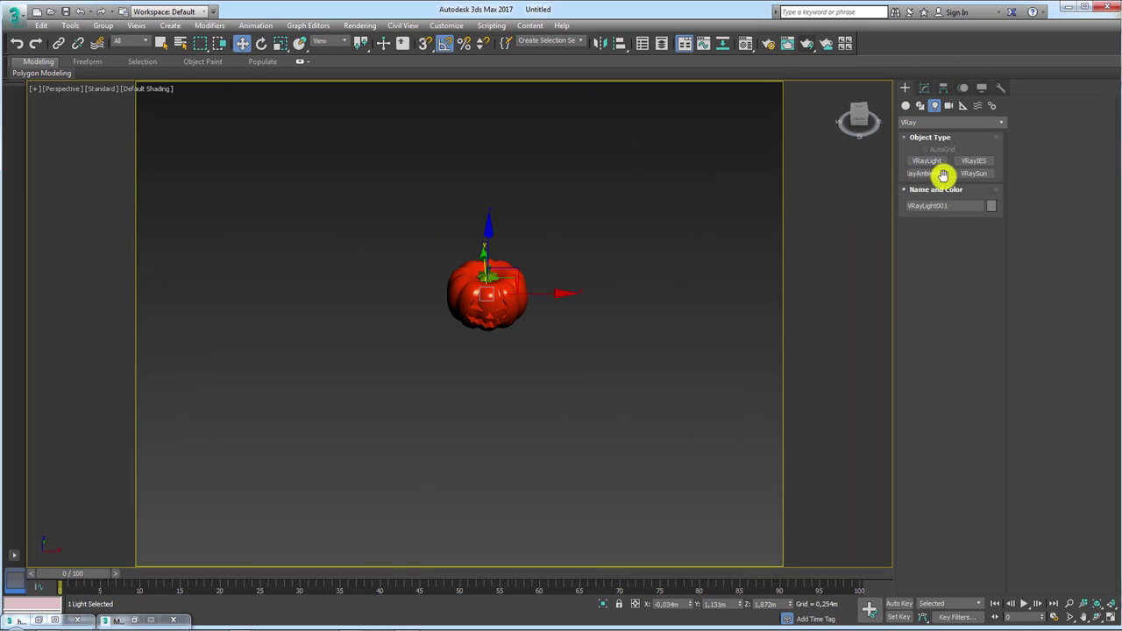
left_click(928, 160)
left_click_drag(455, 226, 717, 378)
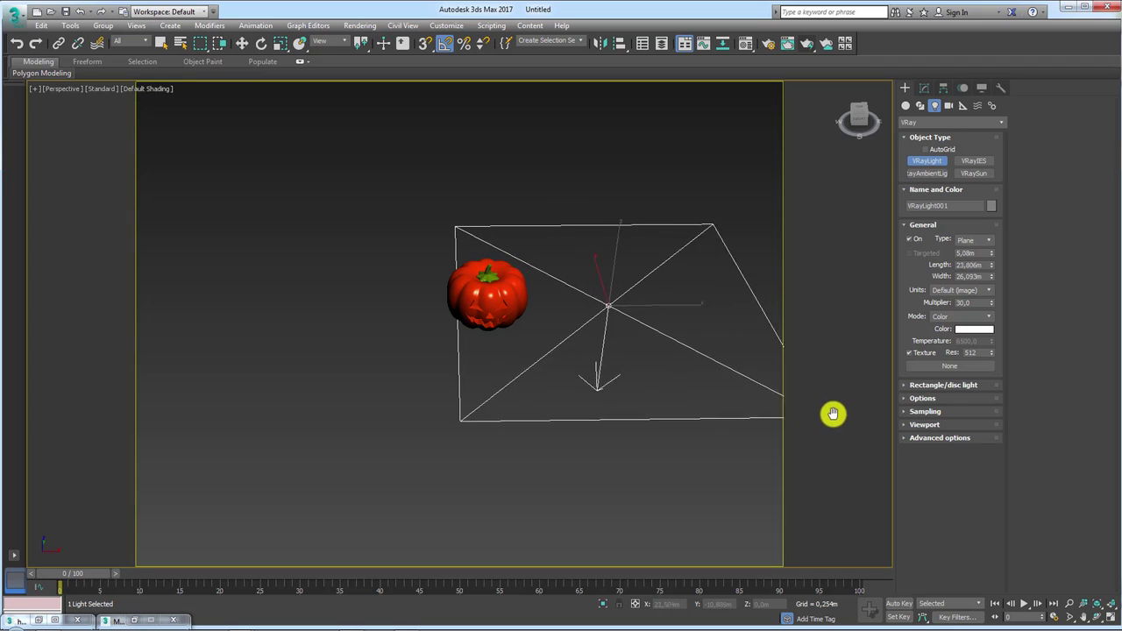
scroll(576, 396, "down", 3)
middle_click_drag(576, 395, 581, 319, "alt")
key("e")
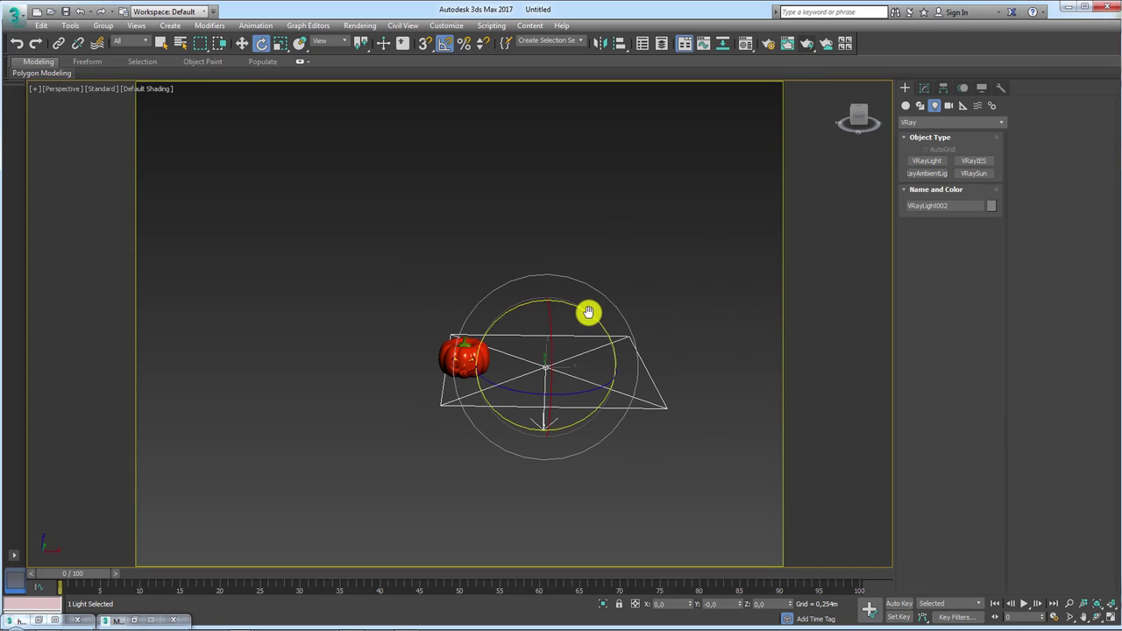
left_click_drag(588, 311, 591, 154)
key("w")
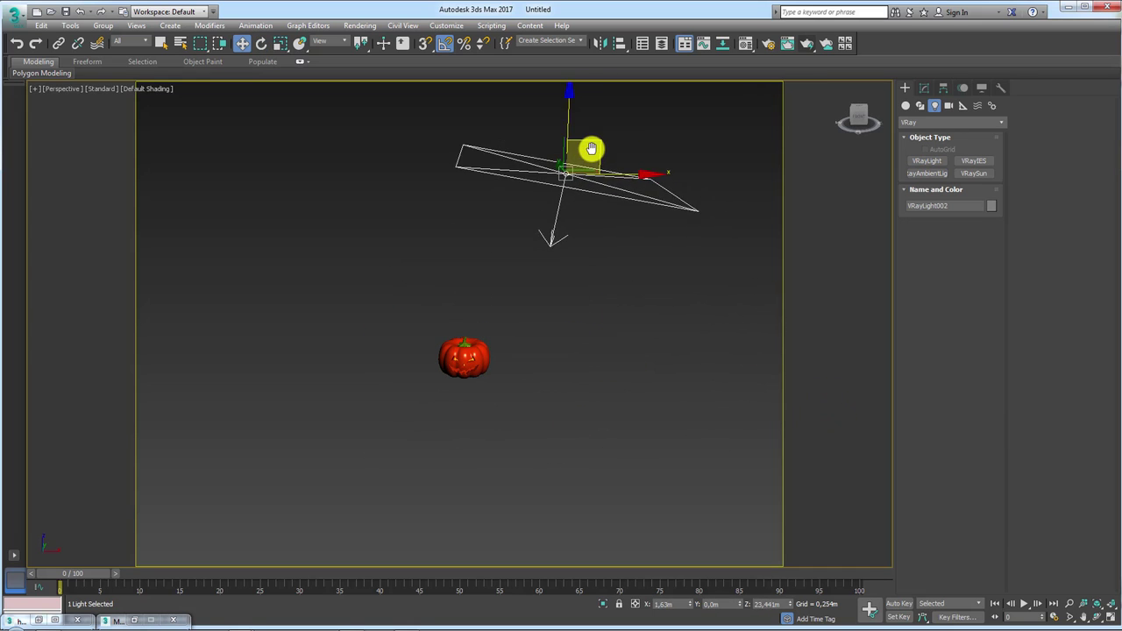
Step: Lower VRayLight002's multiplier to 1,0, then select the pumpkin and its contents
left_click(916, 89)
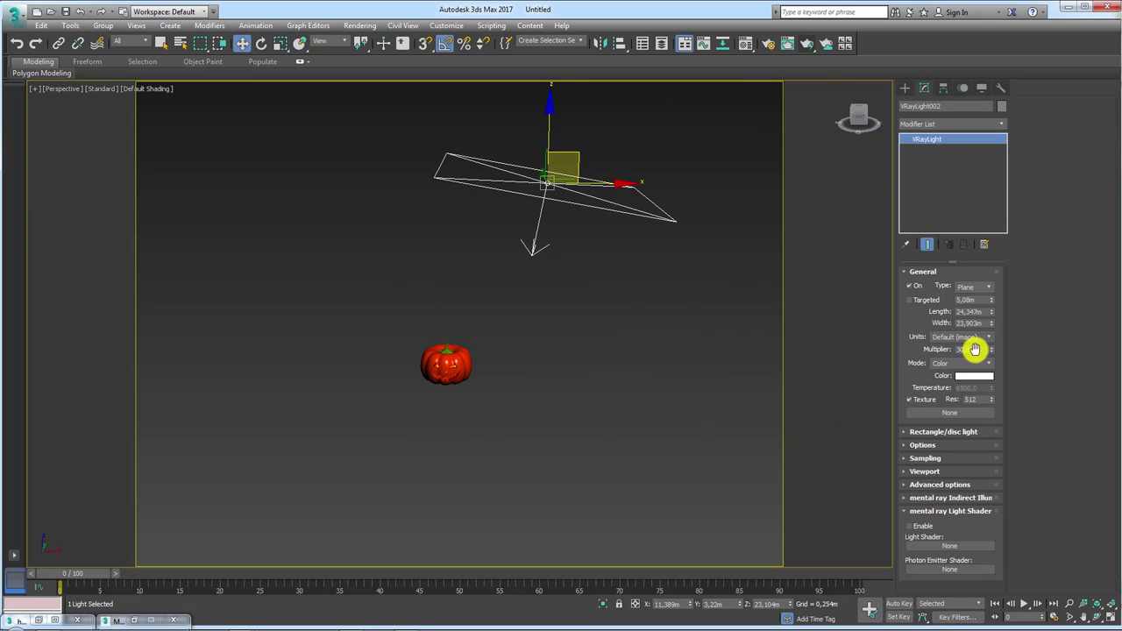
left_click_drag(974, 348, 929, 349)
type("1")
key("Return")
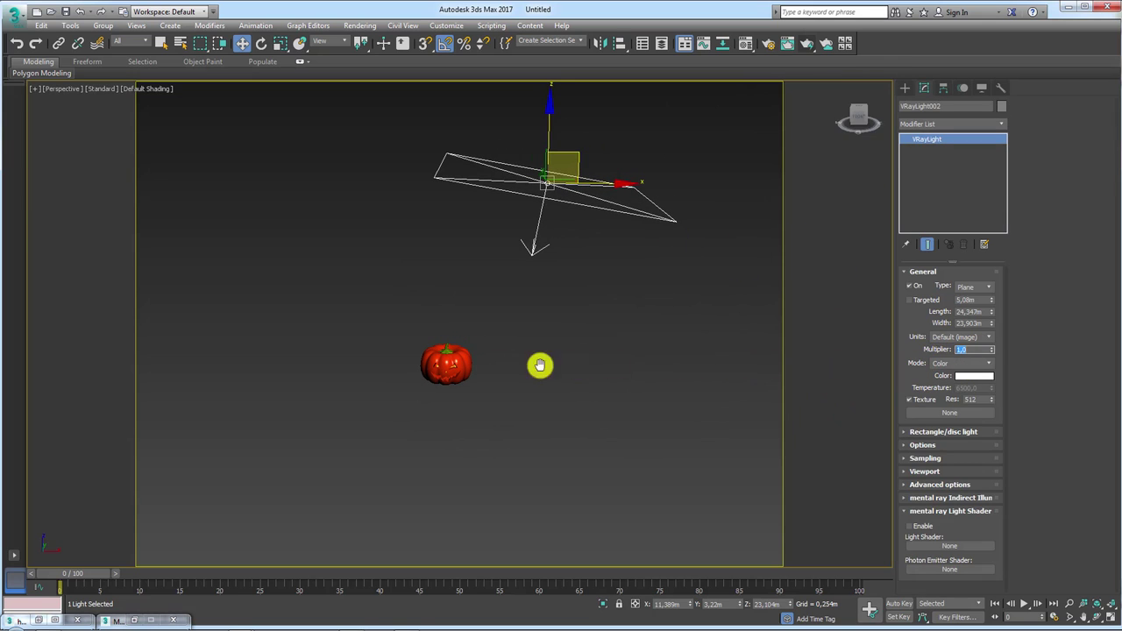
middle_click_drag(491, 365, 574, 338)
scroll(533, 338, "up", 3)
left_click_drag(565, 283, 415, 394)
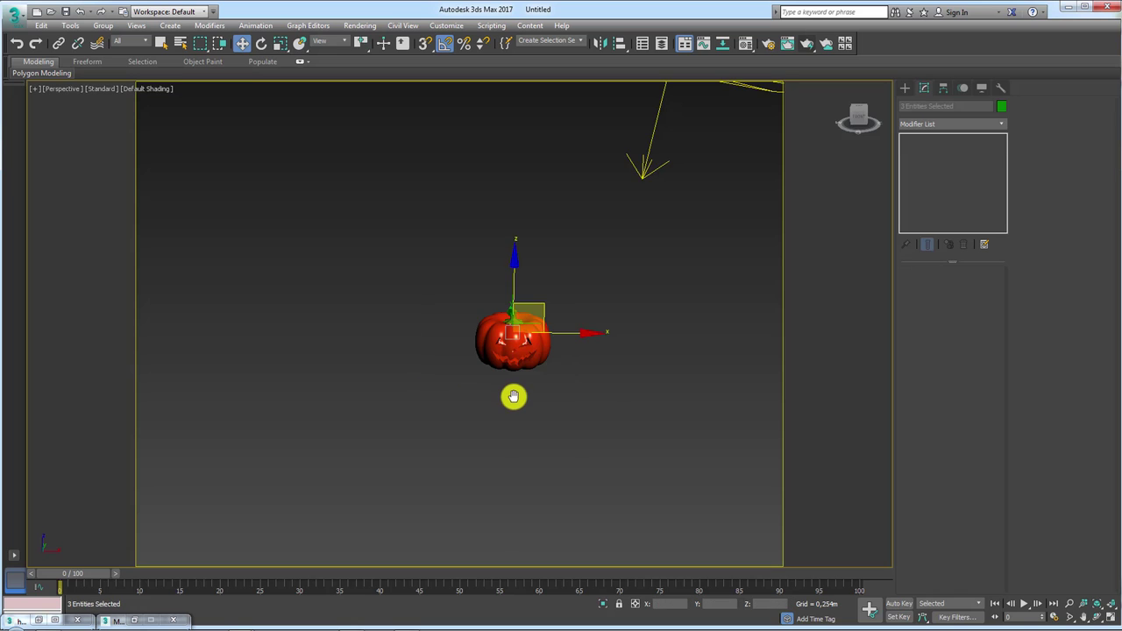
Step: Zoom to the pumpkin's front view and start a test render, stopping it early
key("z")
scroll(605, 377, "down", 3)
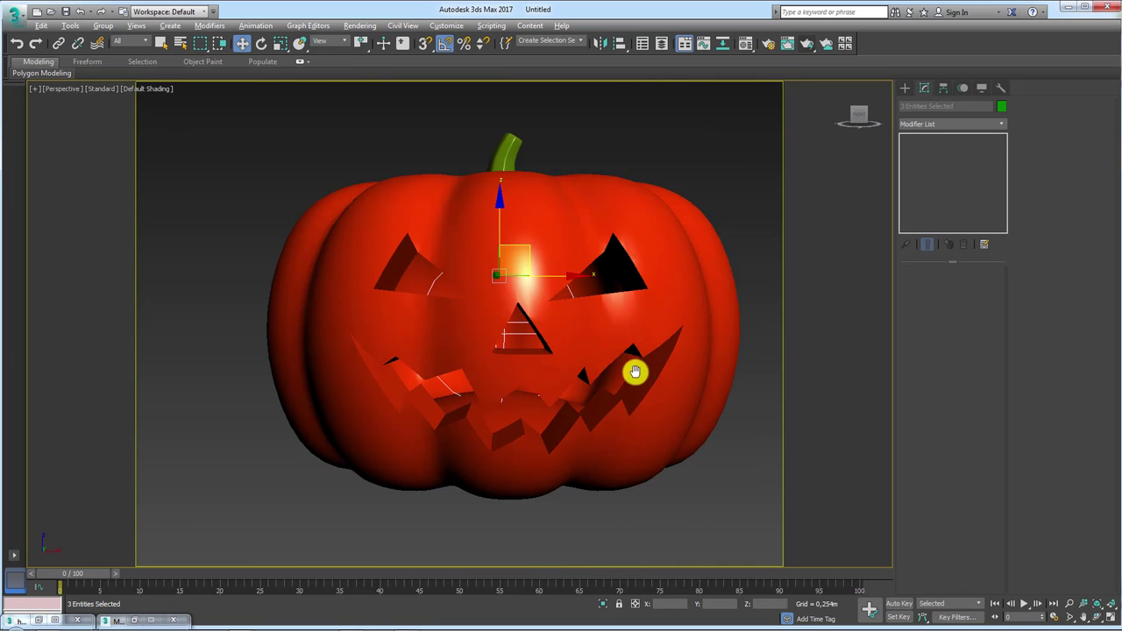
left_click(829, 101)
left_click(805, 43)
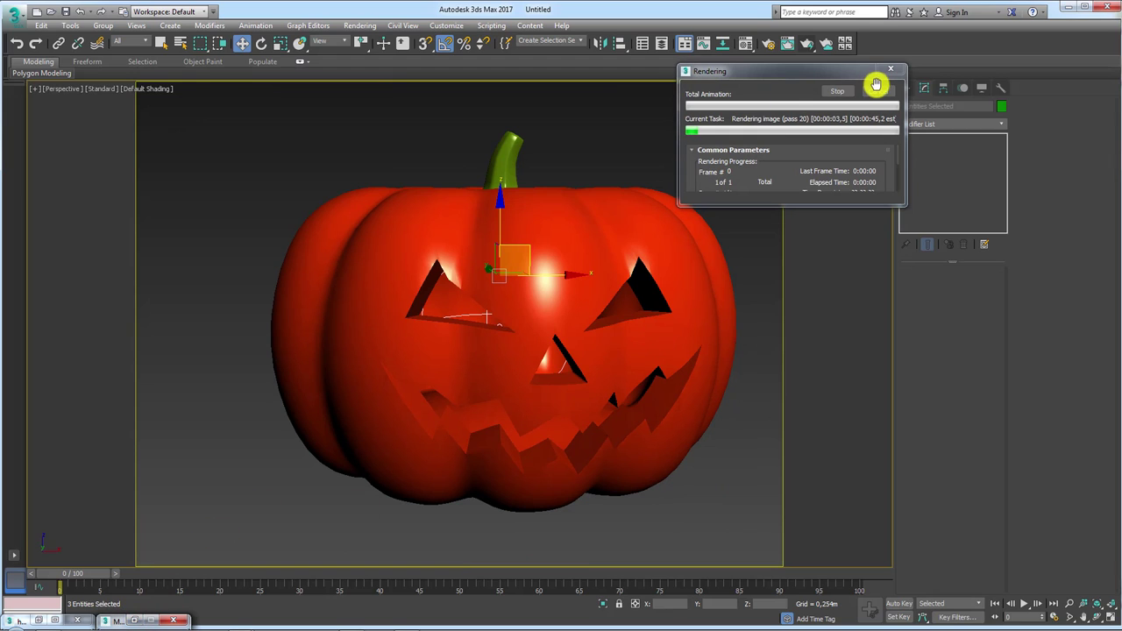
left_click(837, 91)
Step: Compare against the reference pumpkin photo, then bring back the last render
left_click(136, 619)
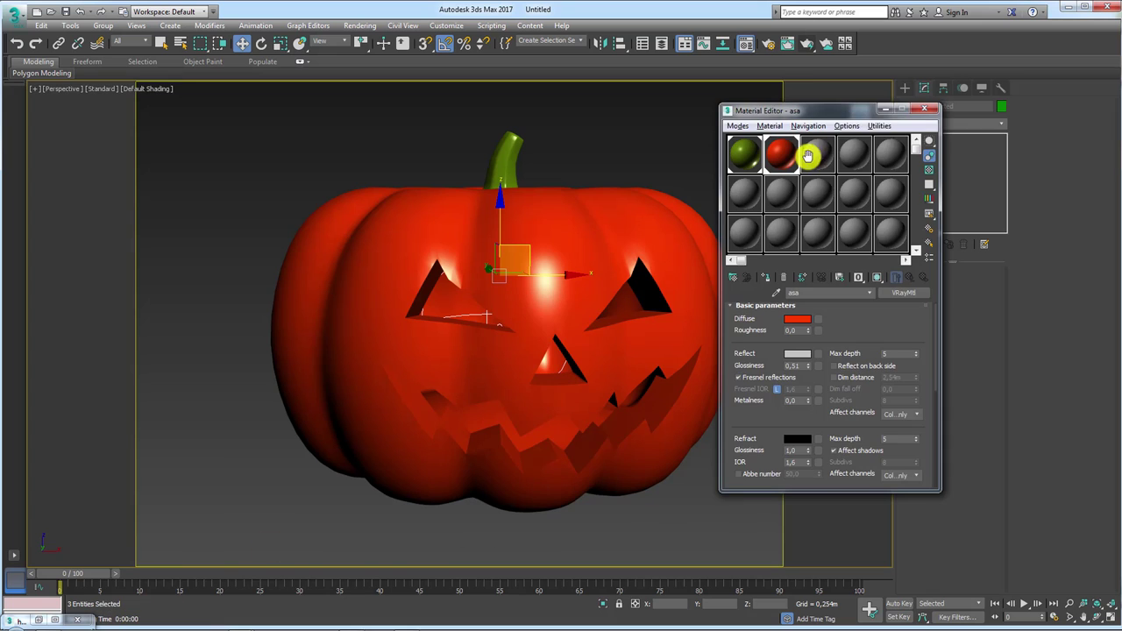
left_click(915, 108)
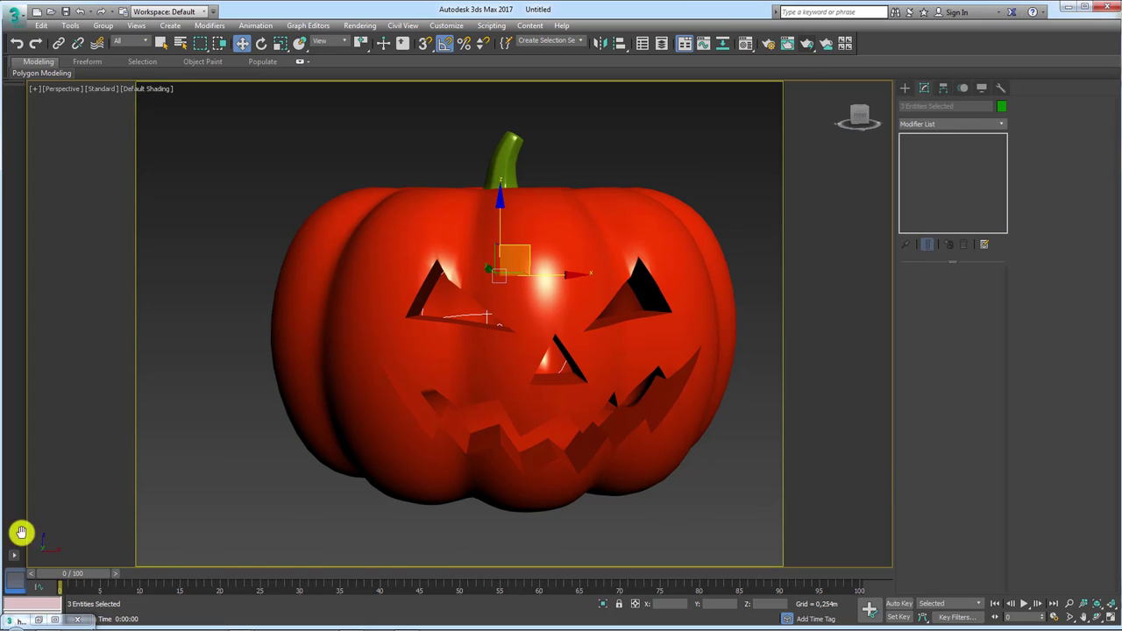
left_click(35, 619)
left_click_drag(273, 107, 343, 113)
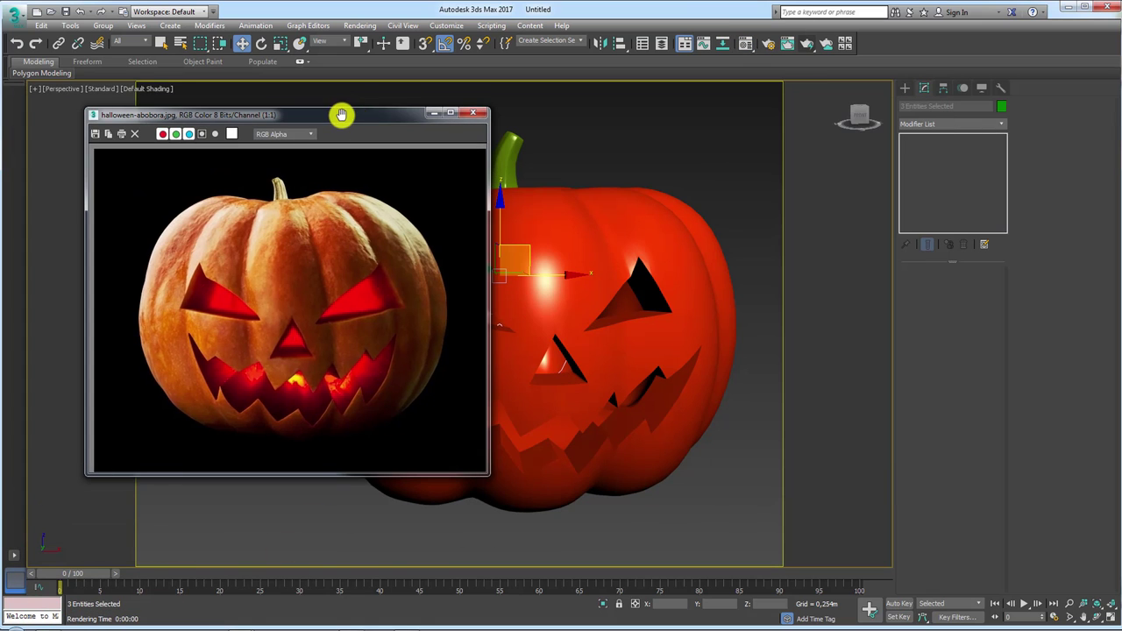
left_click(433, 113)
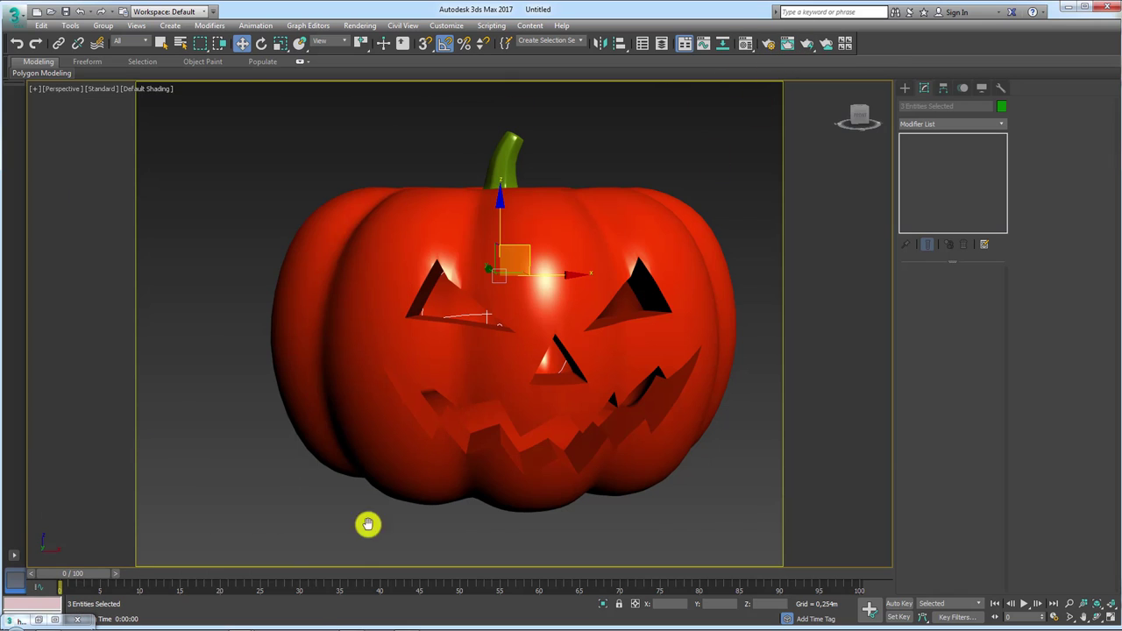
mouse_move(11, 620)
left_click(298, 580)
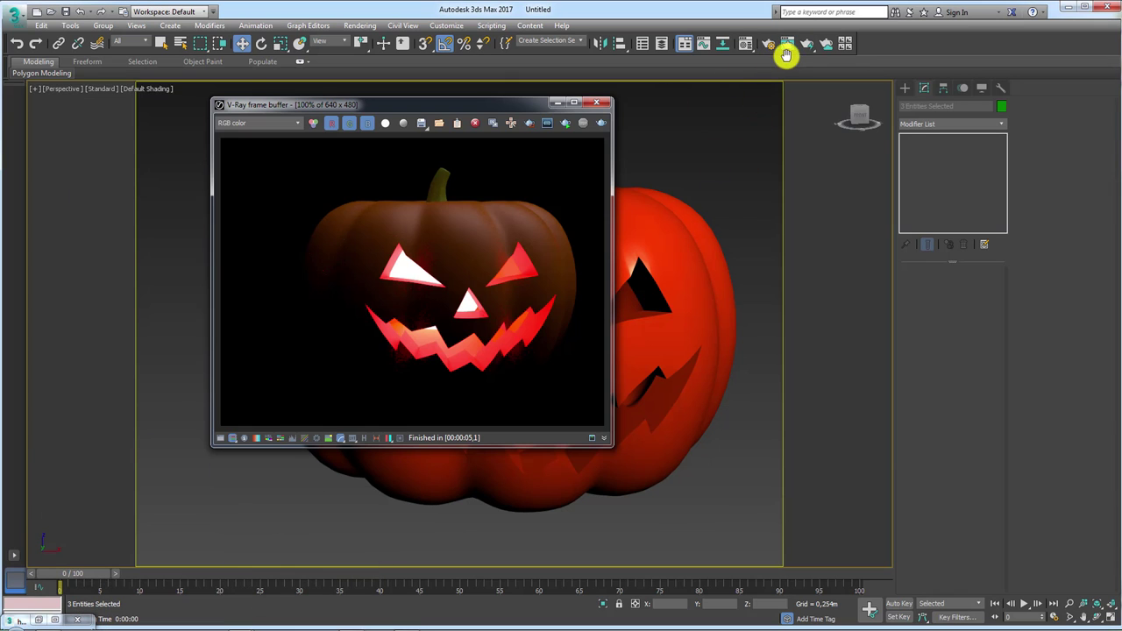
Step: Re-render the pumpkin in the V-Ray frame buffer, close it, and restore the Material Editor
left_click(564, 123)
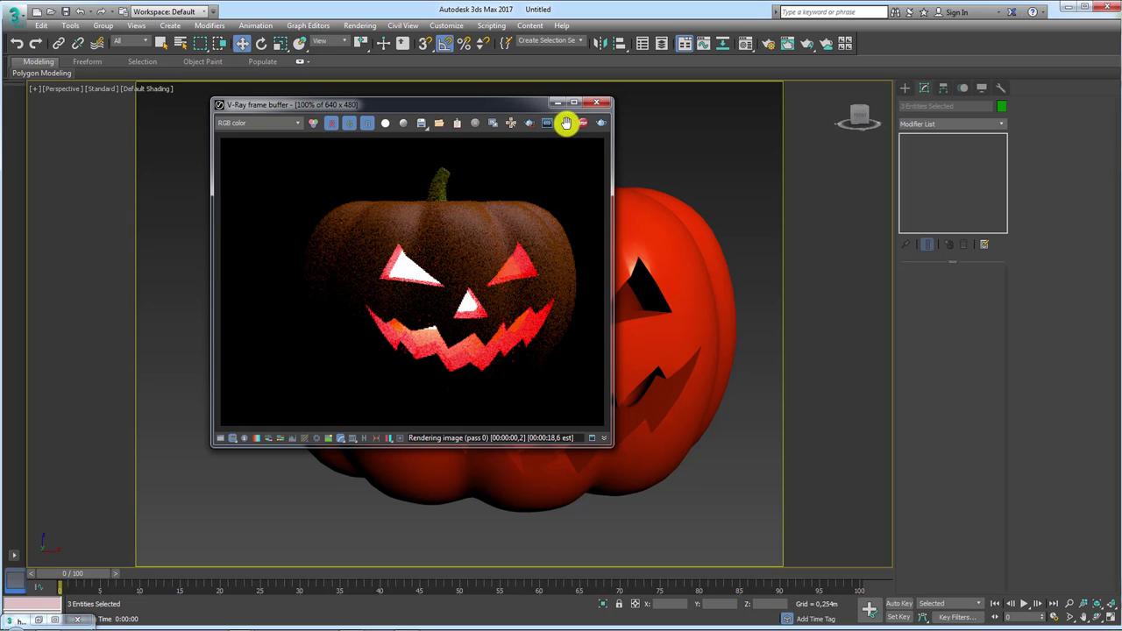
left_click(601, 123)
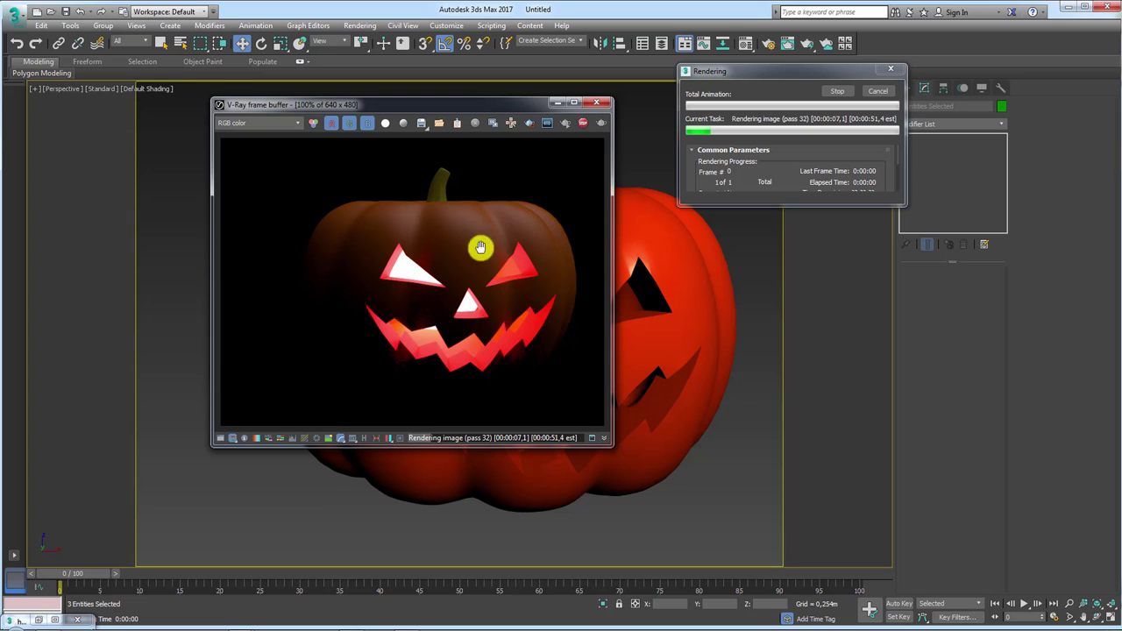
left_click(596, 103)
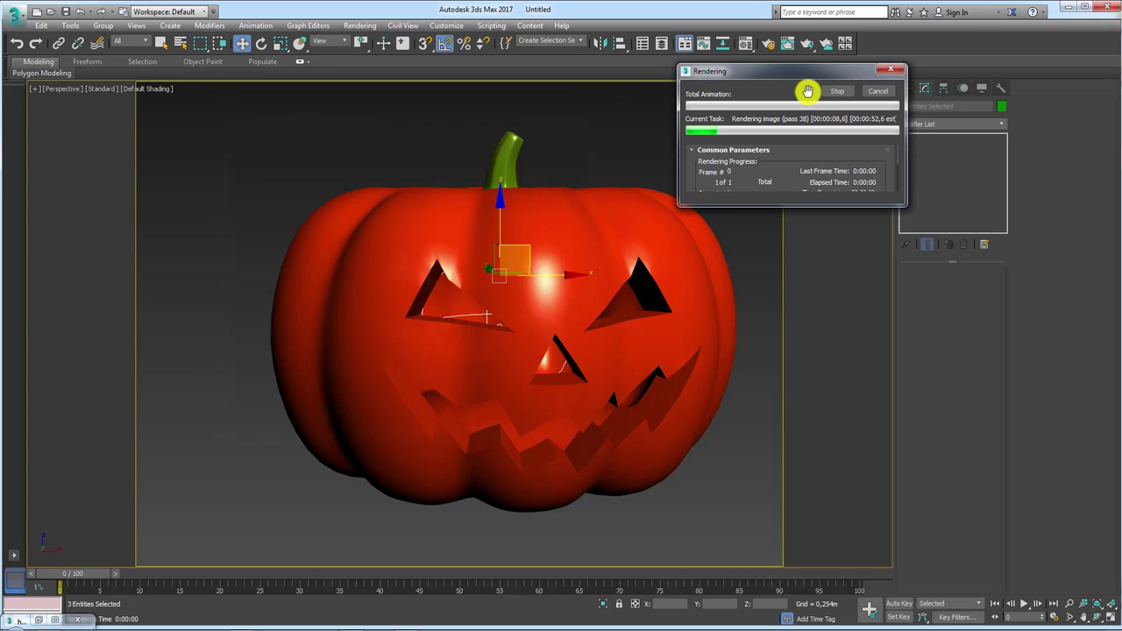
left_click(873, 91)
left_click(745, 44)
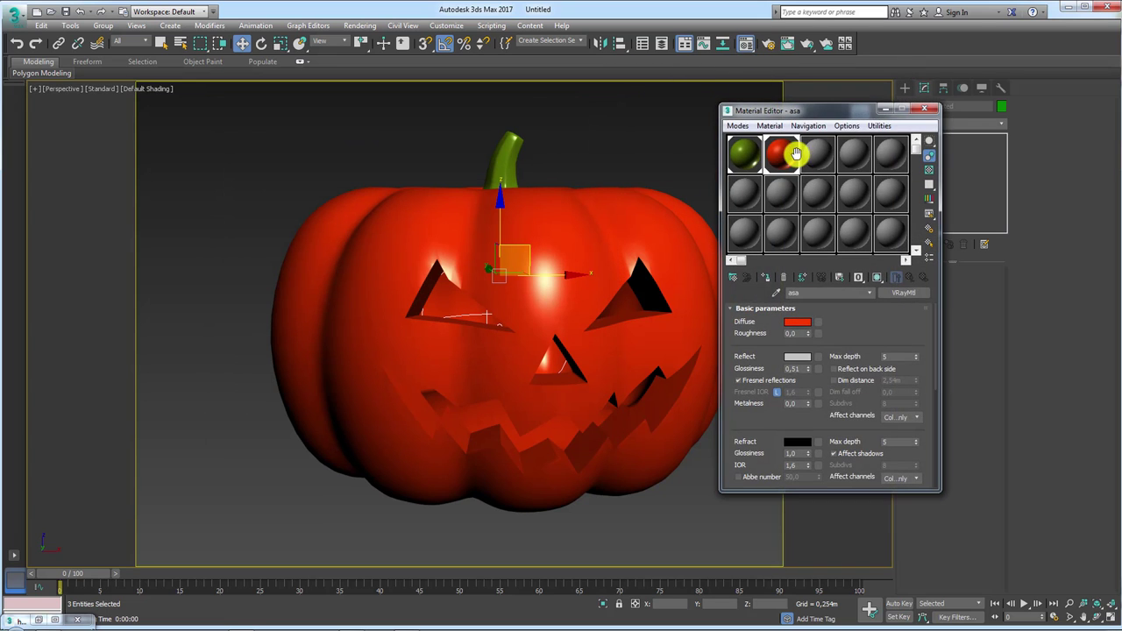
Step: Open an enlarged, resized preview of the asa material with a checkered background
double_click(787, 154)
left_click_drag(486, 111, 172, 68)
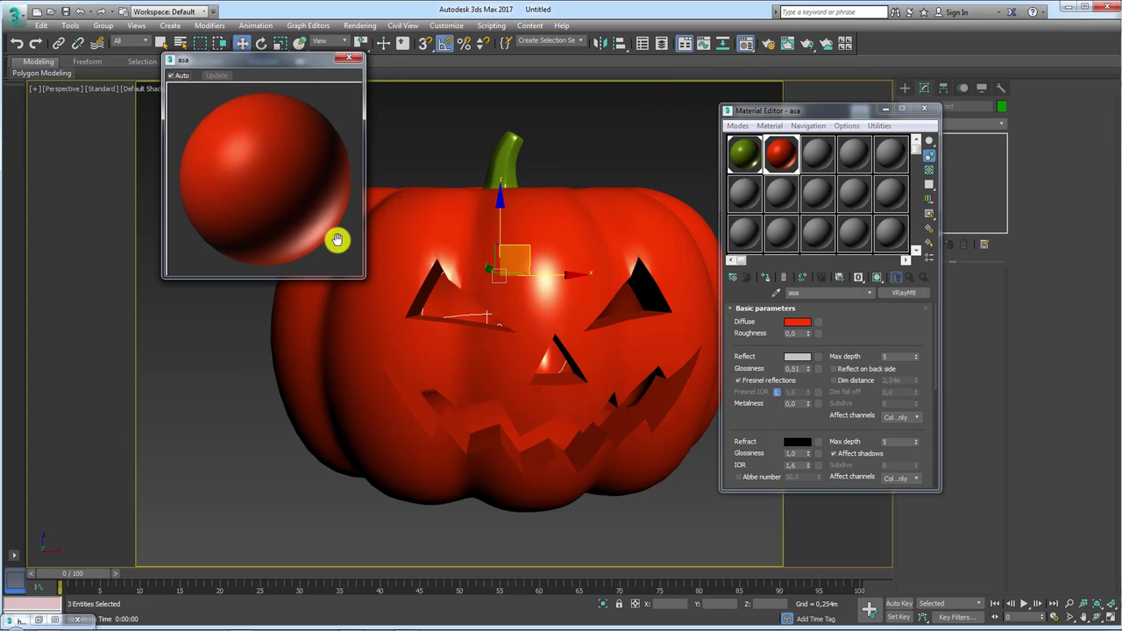
left_click_drag(363, 276, 575, 488)
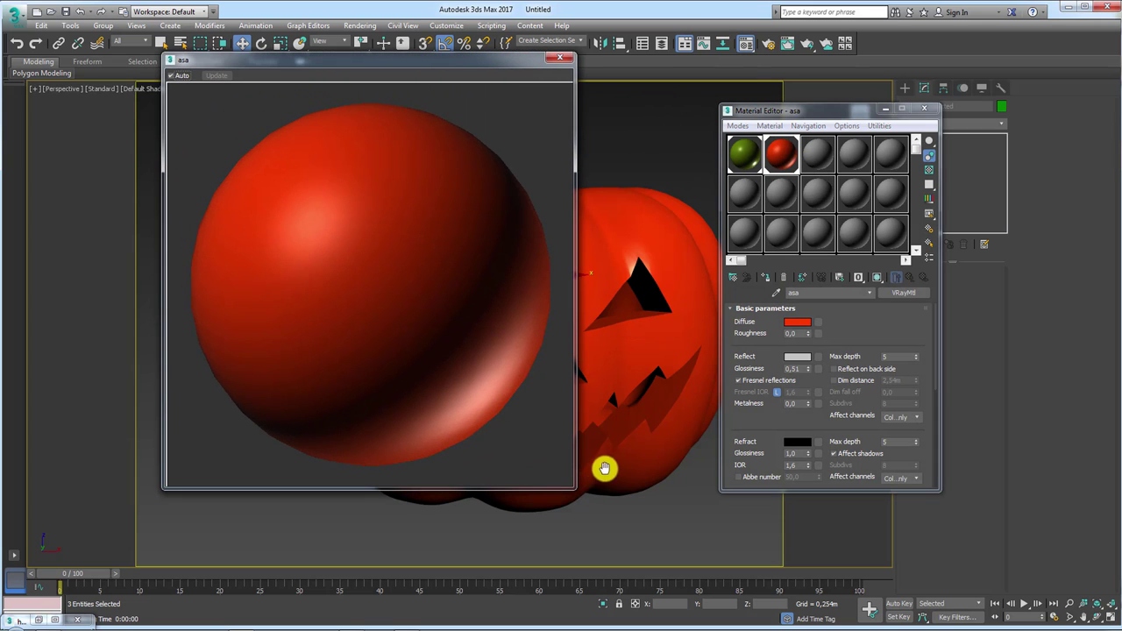
left_click(928, 169)
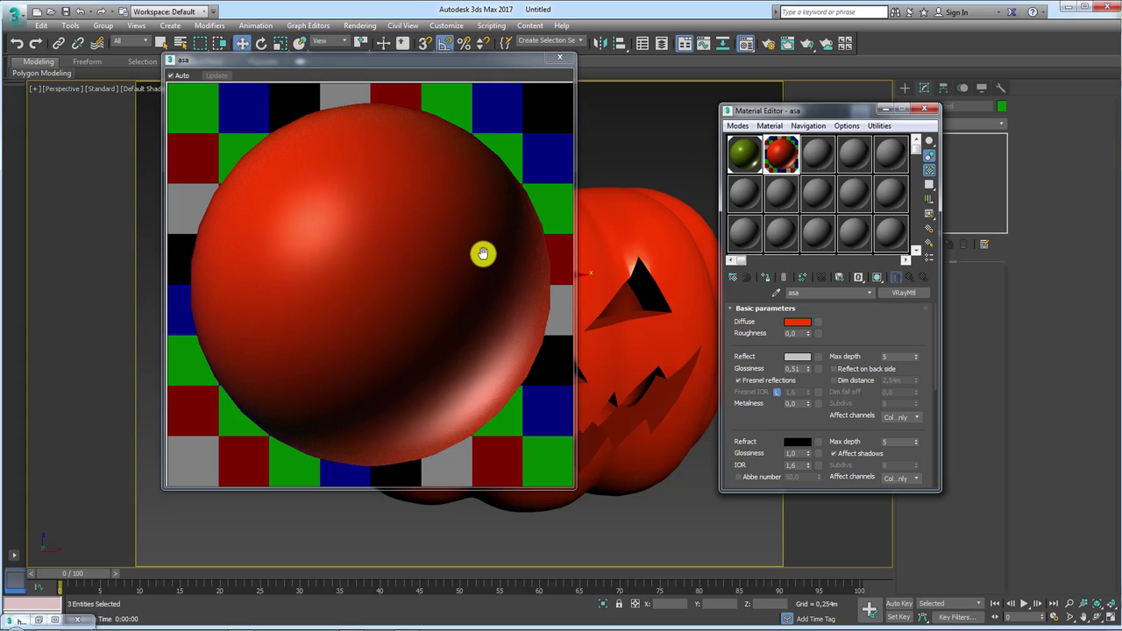
left_click_drag(245, 237, 256, 296)
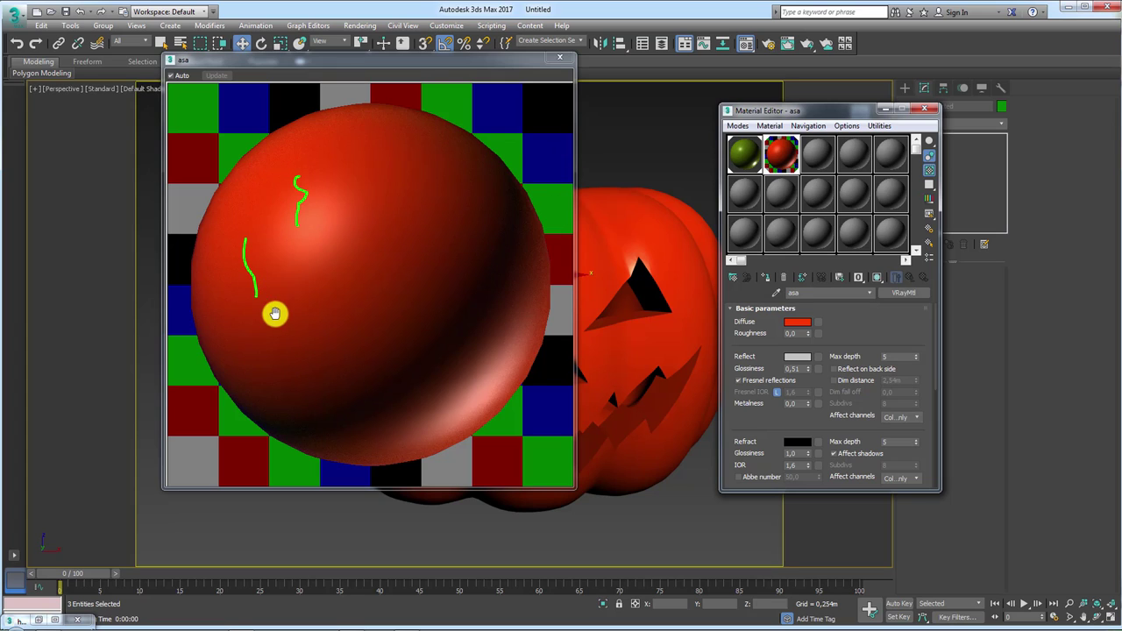
left_click_drag(267, 338, 312, 391)
left_click_drag(364, 311, 419, 425)
left_click_drag(480, 326, 473, 368)
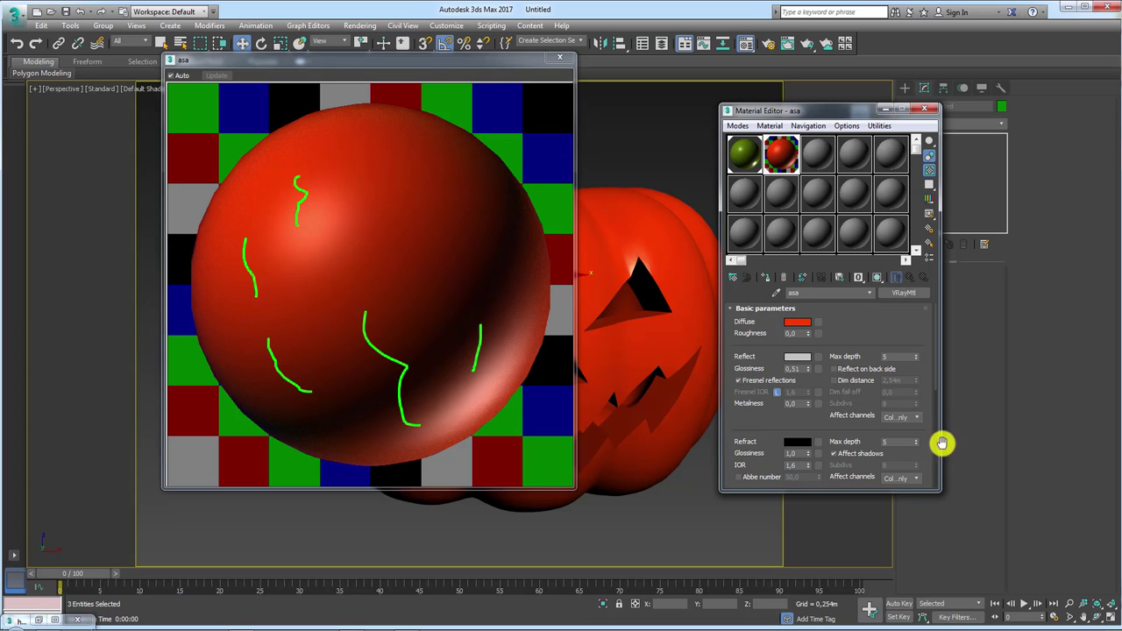
left_click_drag(927, 401, 918, 115)
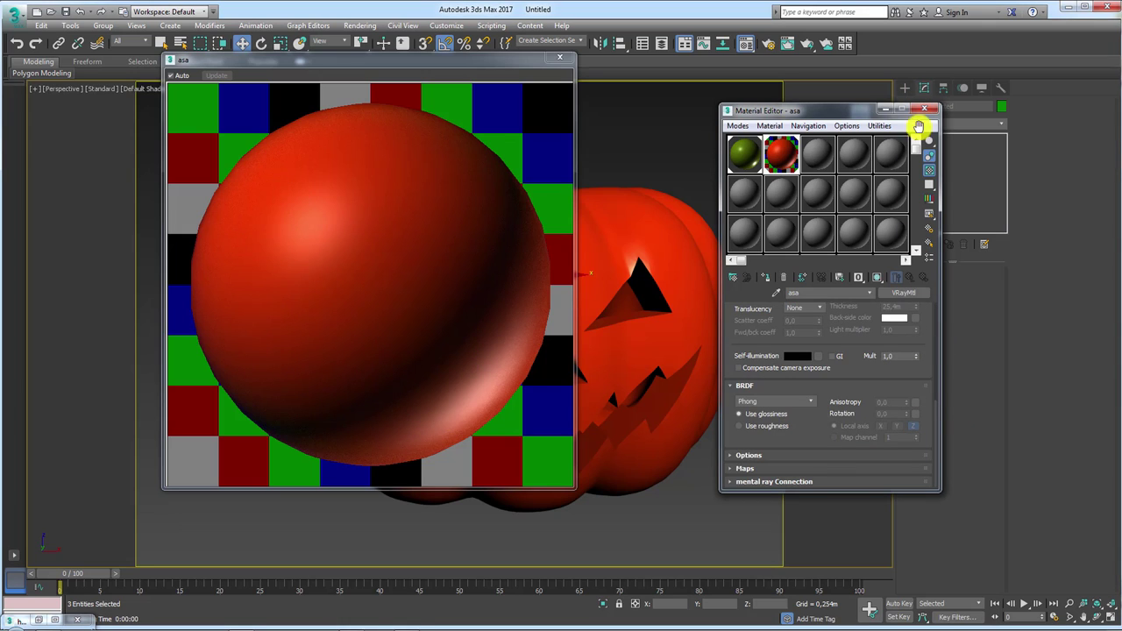
Step: Assign a Noise map to the Bump slot under Maps and start a render
left_click(742, 467)
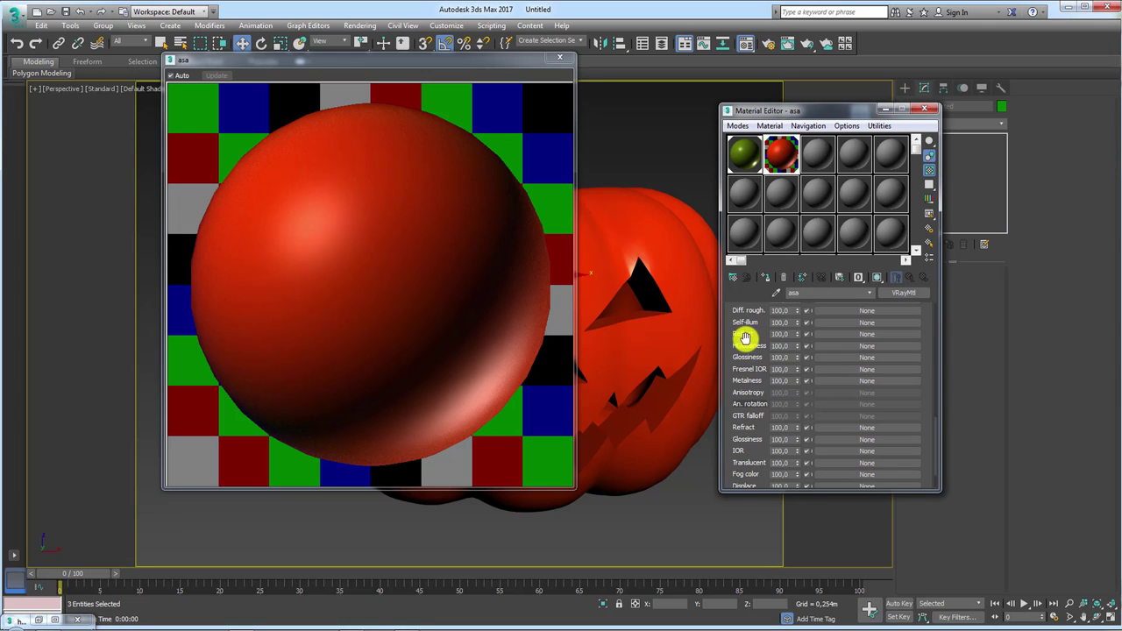
mouse_move(743, 337)
left_mouse_down()
mouse_move(726, 370)
mouse_move(746, 421)
mouse_move(874, 386)
left_mouse_up()
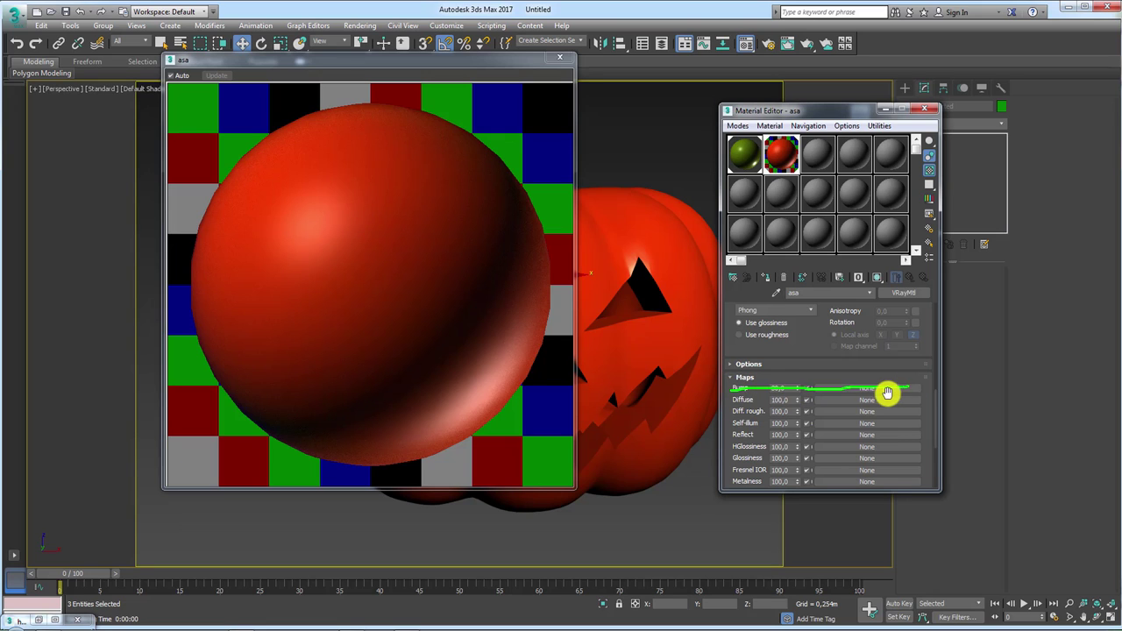
left_click(859, 388)
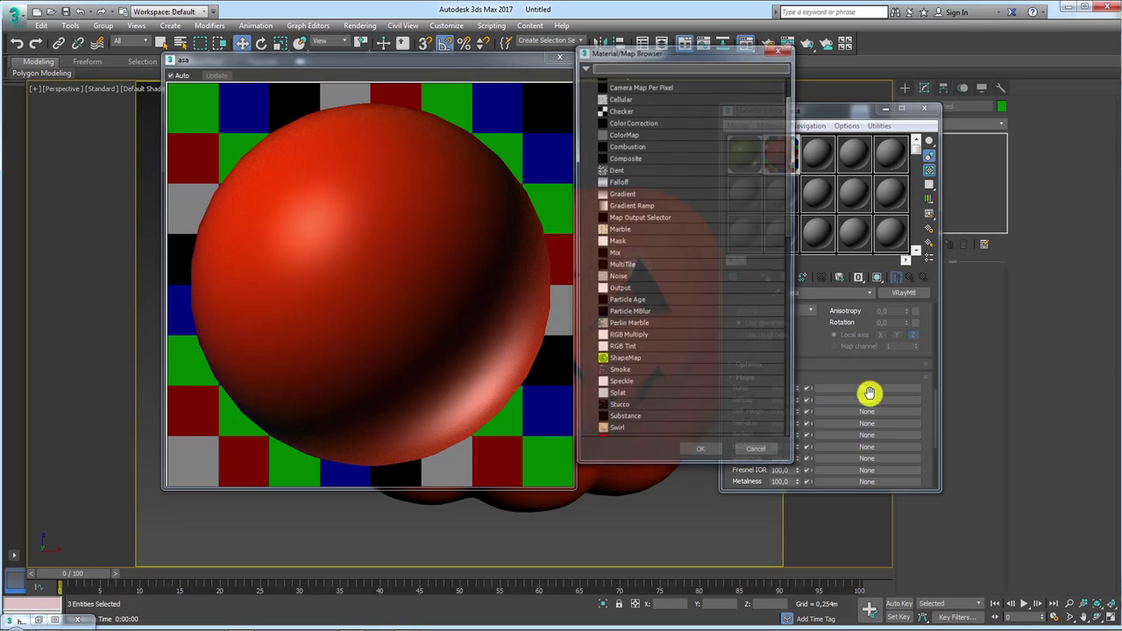
scroll(628, 326, "up", 1)
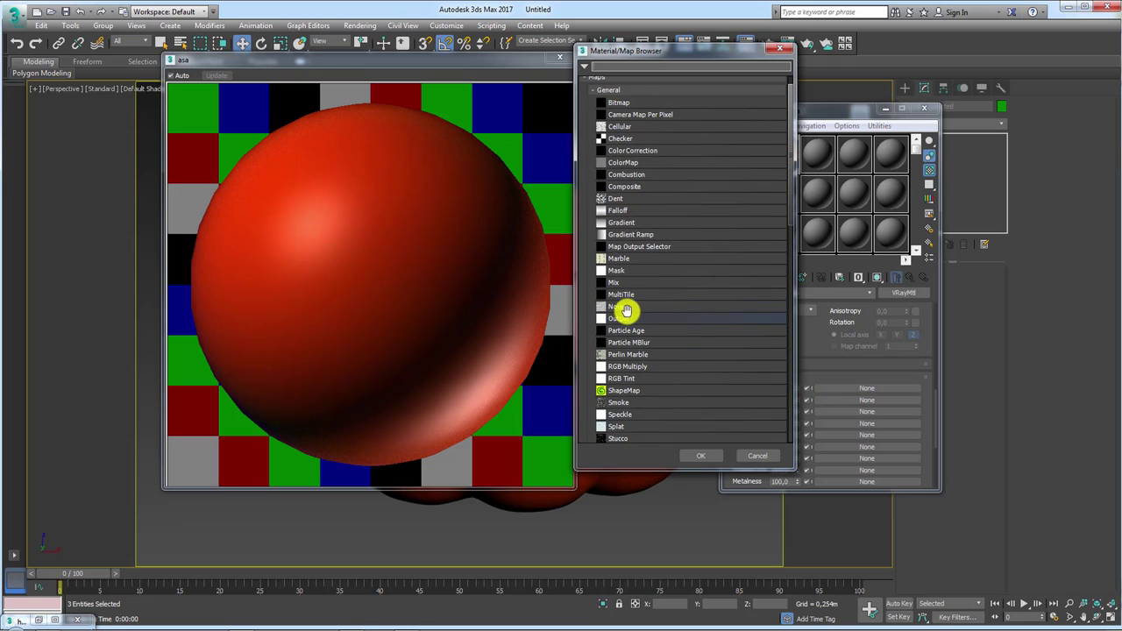
left_click(617, 305)
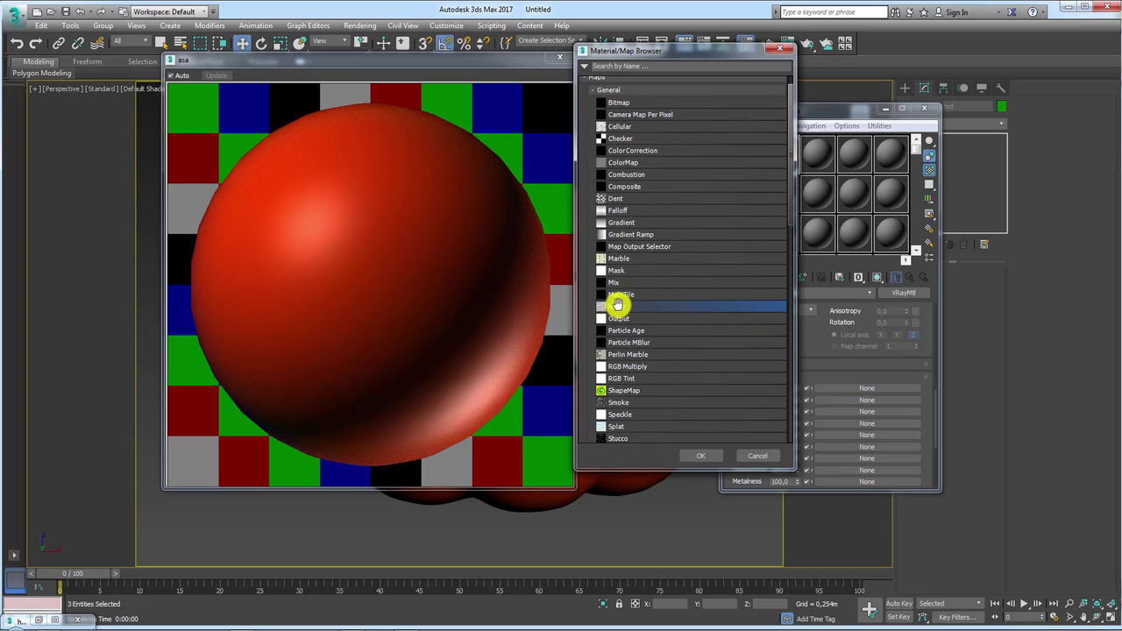
double_click(617, 305)
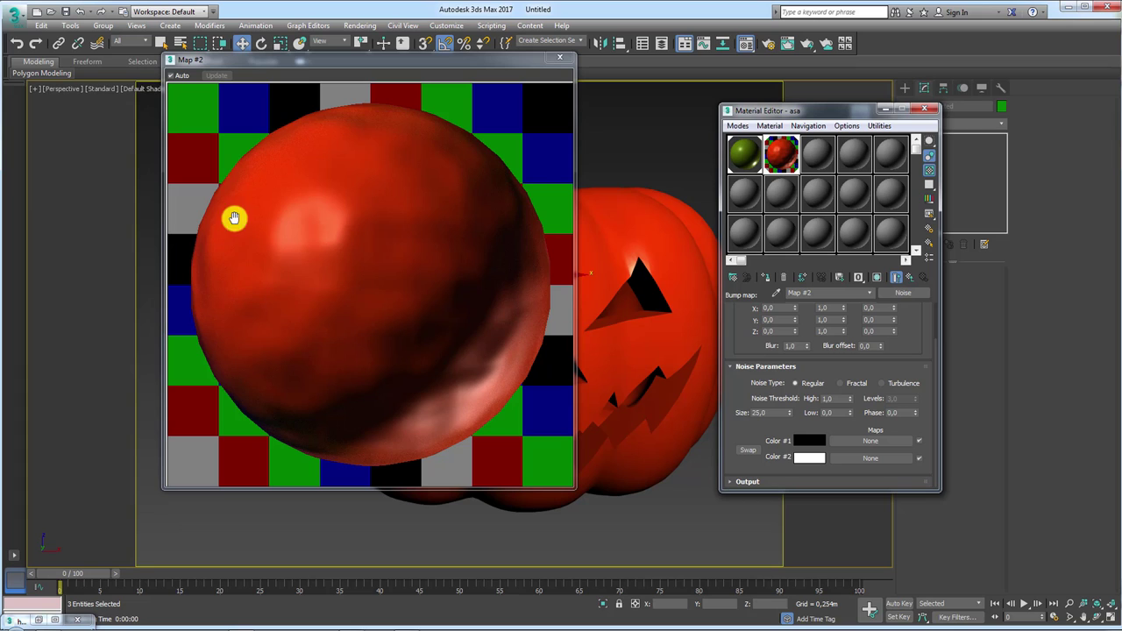
left_click(807, 42)
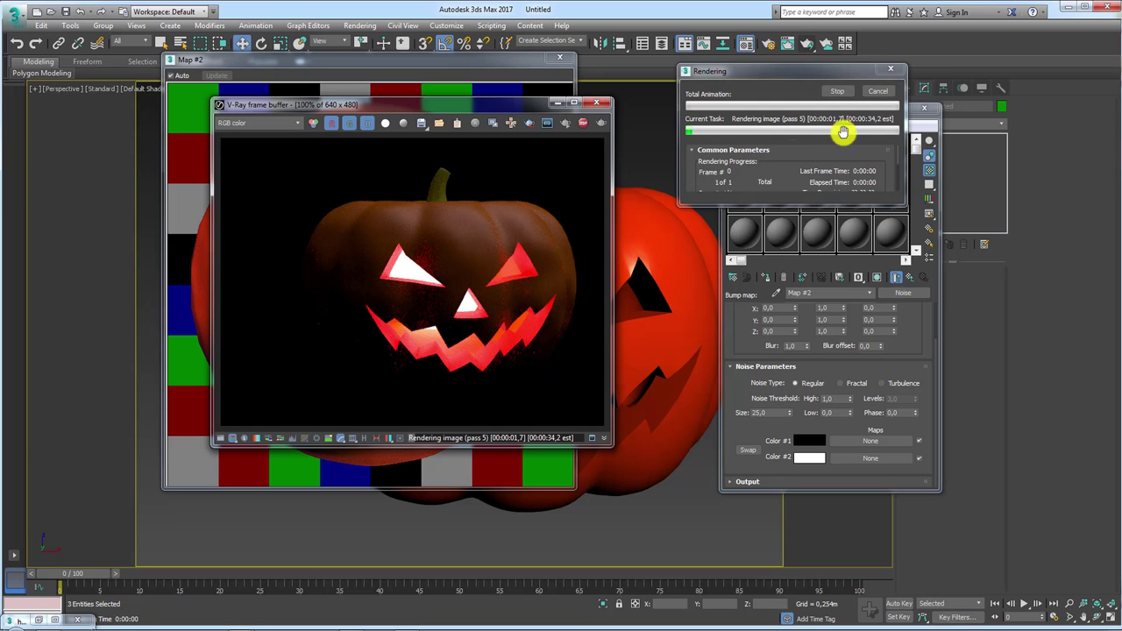
Step: Stop the test render, set the Noise size to 10, and render again for finer bumps
left_click(877, 91)
left_click(596, 101)
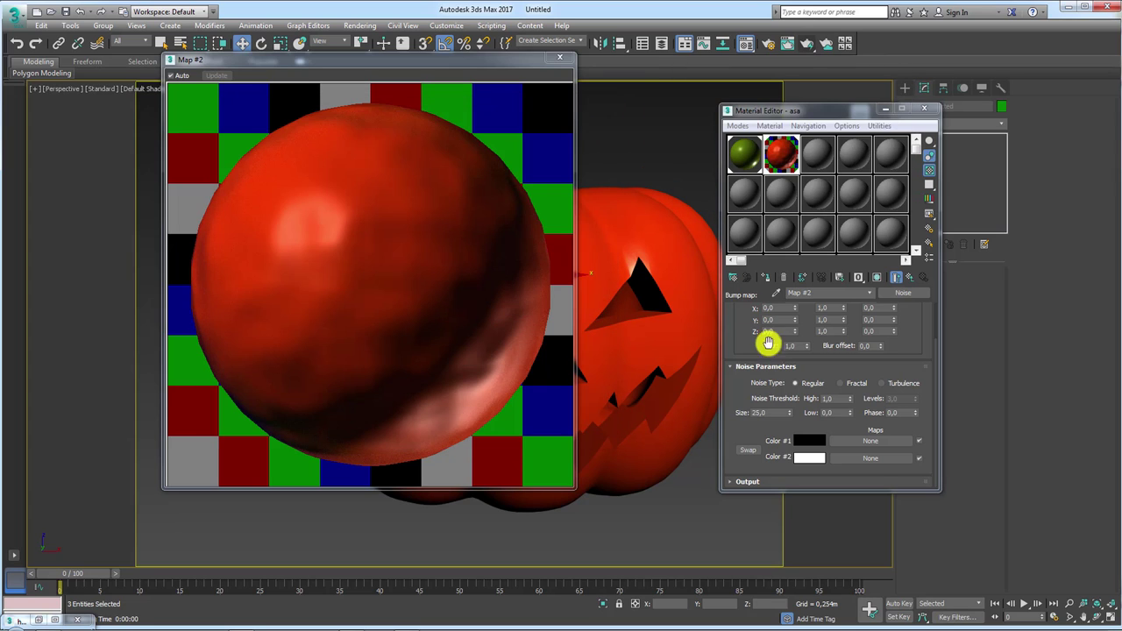
left_click_drag(772, 414, 720, 408)
type("10")
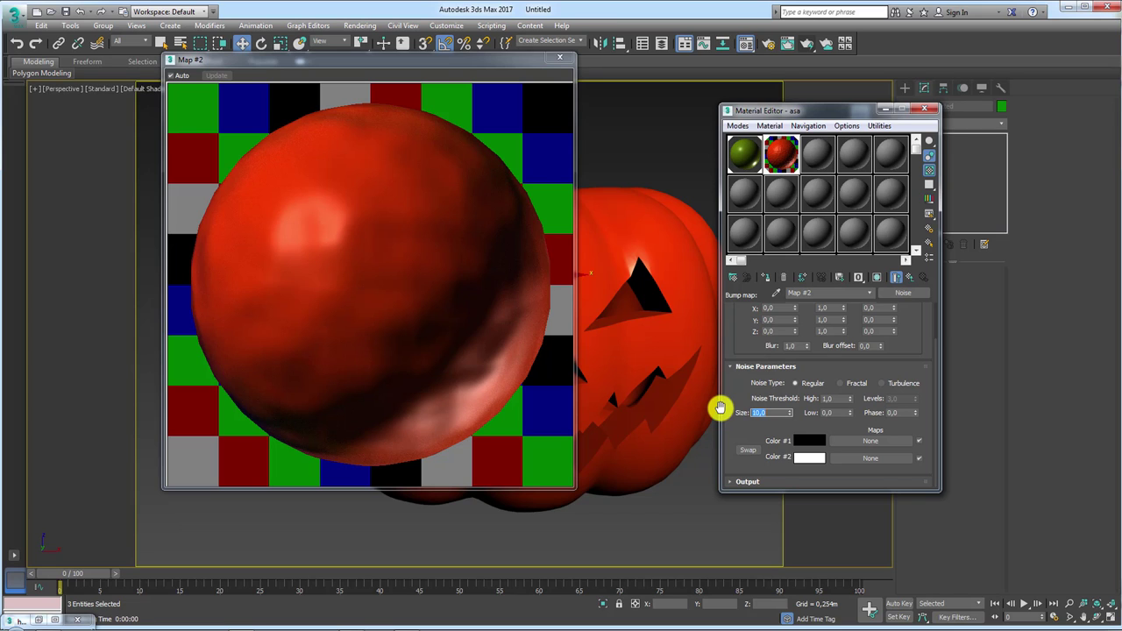
left_click(807, 41)
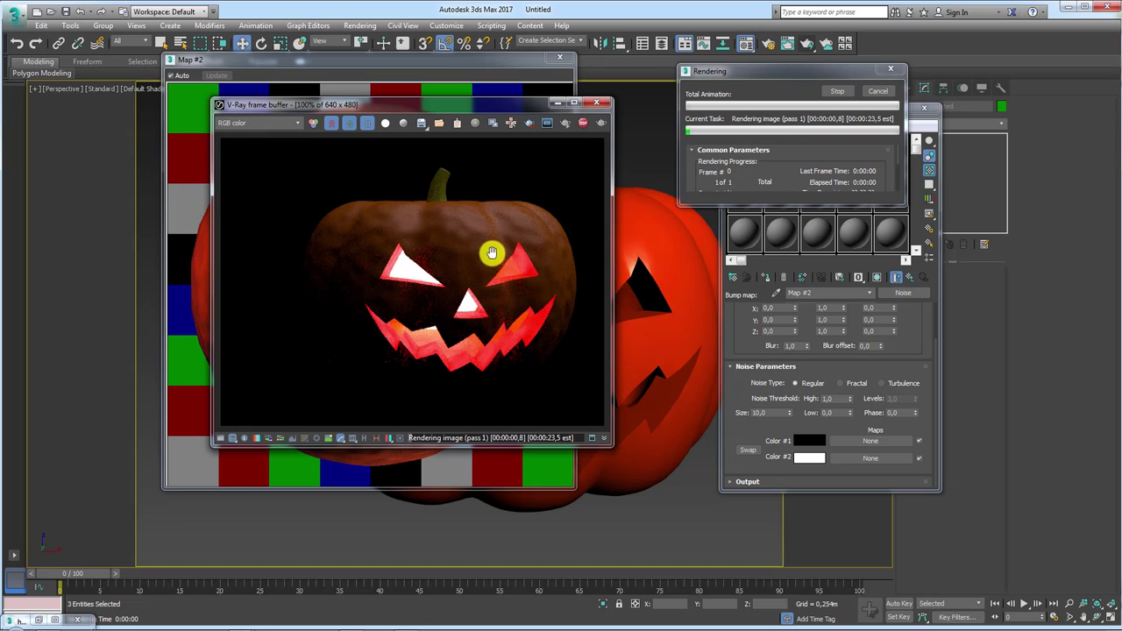
left_click(878, 90)
left_click(593, 106)
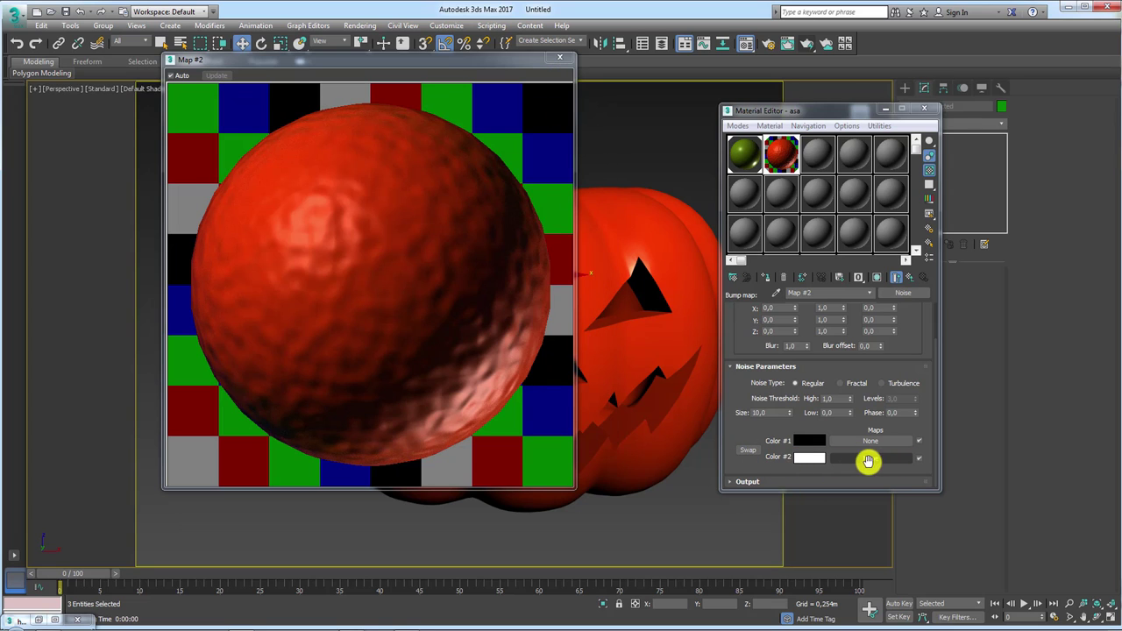
Step: Put a second Noise map, Map #3, into Color 2 with size 5
left_click(862, 456)
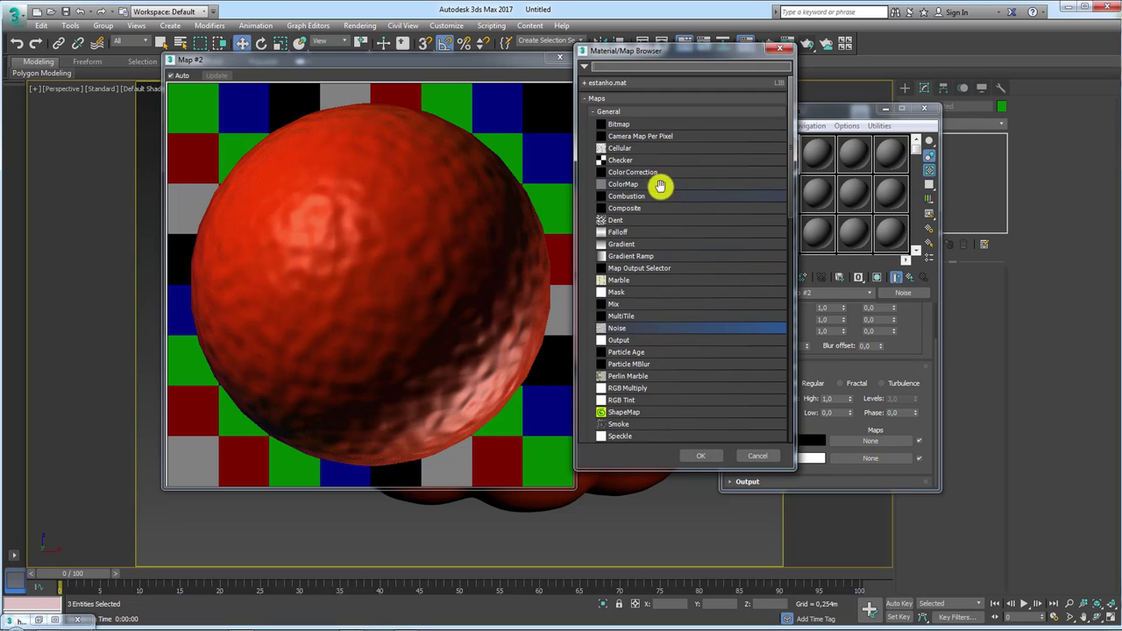
double_click(616, 326)
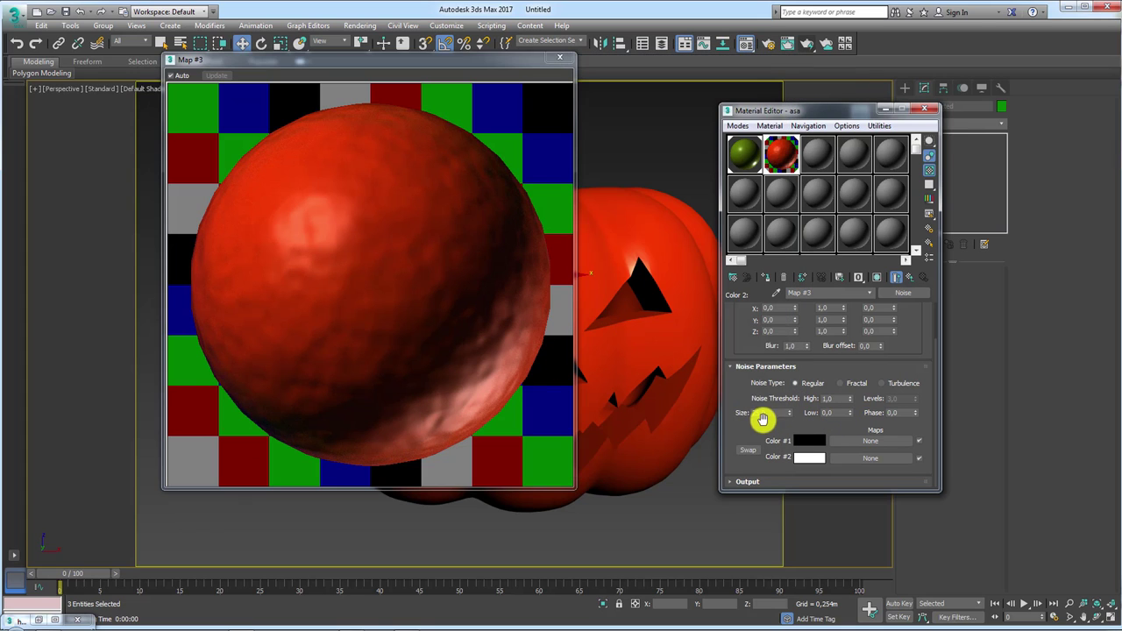
left_click_drag(774, 411, 707, 418)
type("5")
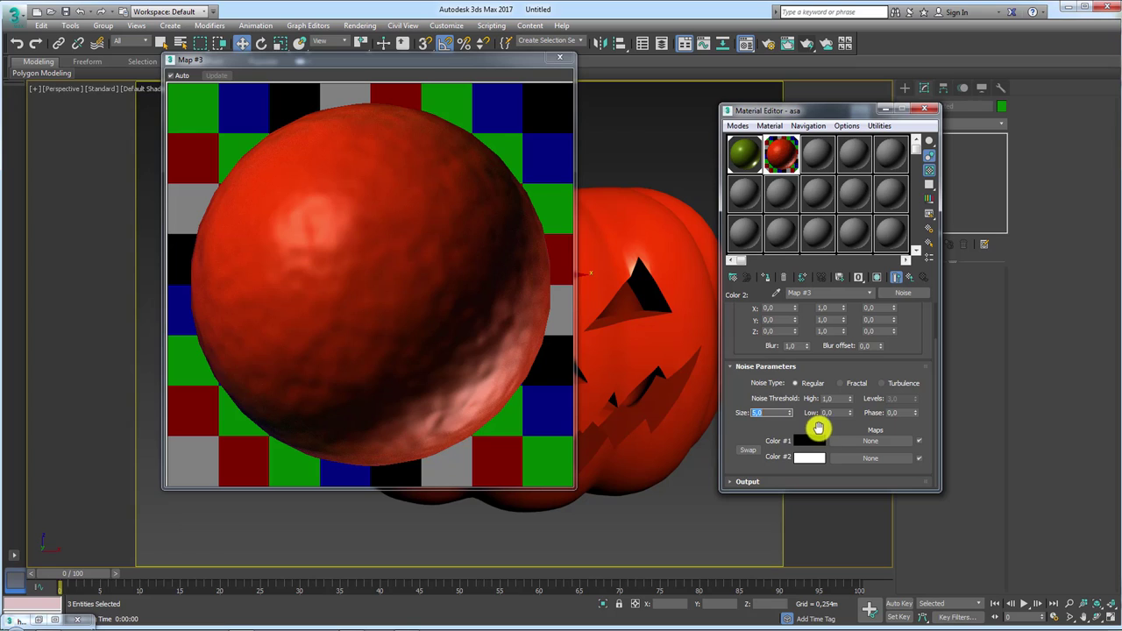
key("Return")
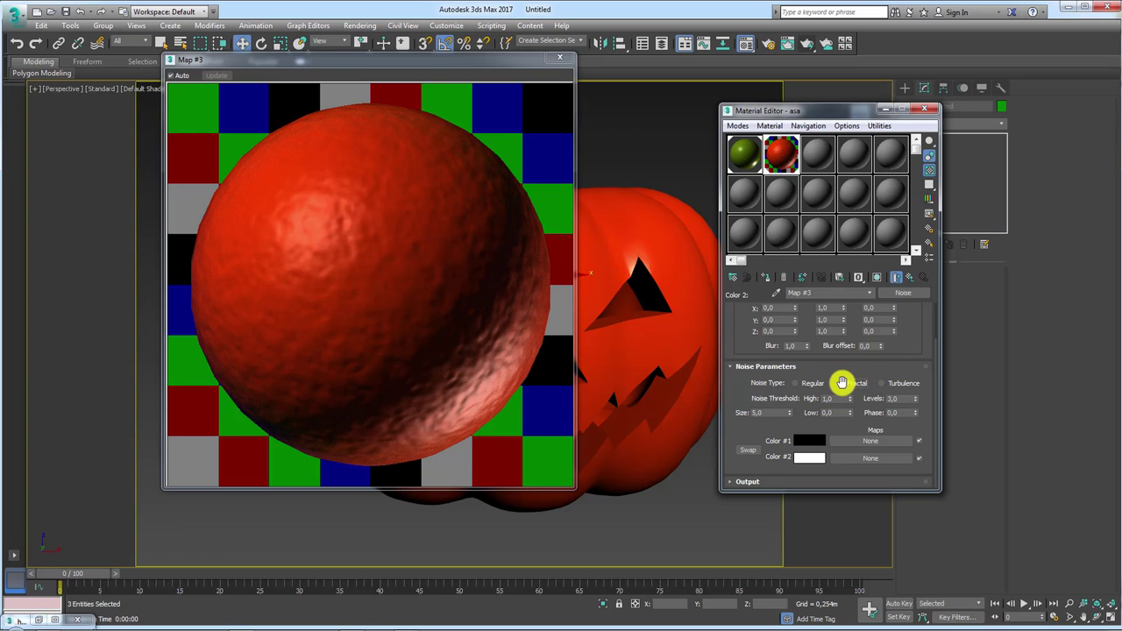
Step: Set the noise type to Fractal and check it in a test render, then close the render windows
left_click(841, 383)
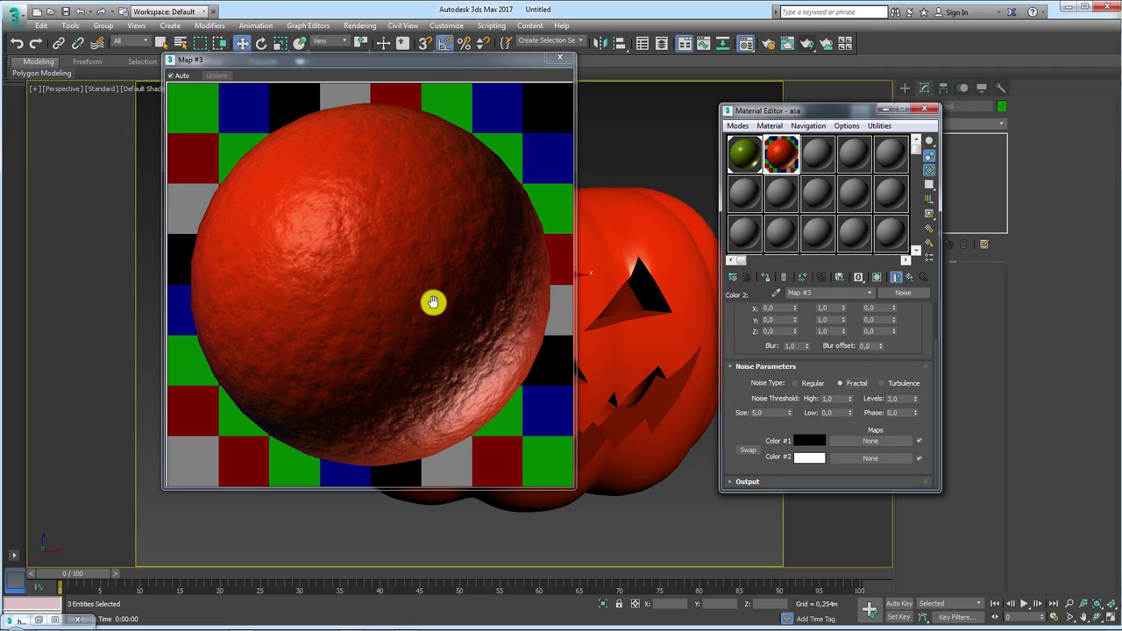
left_click(804, 43)
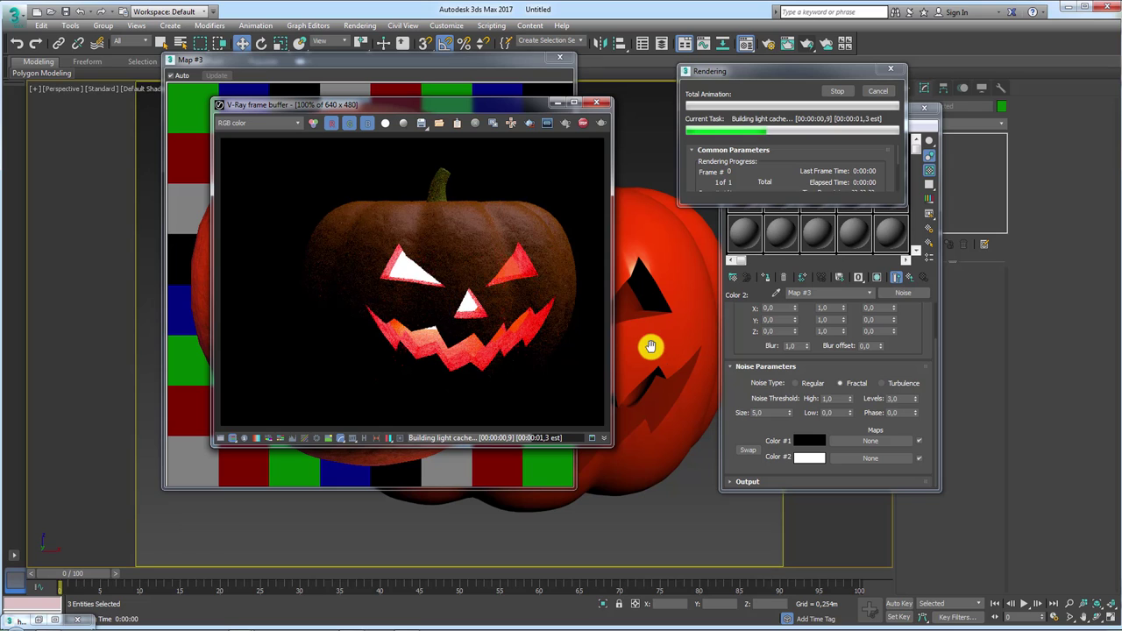
scroll(462, 238, "up", 1)
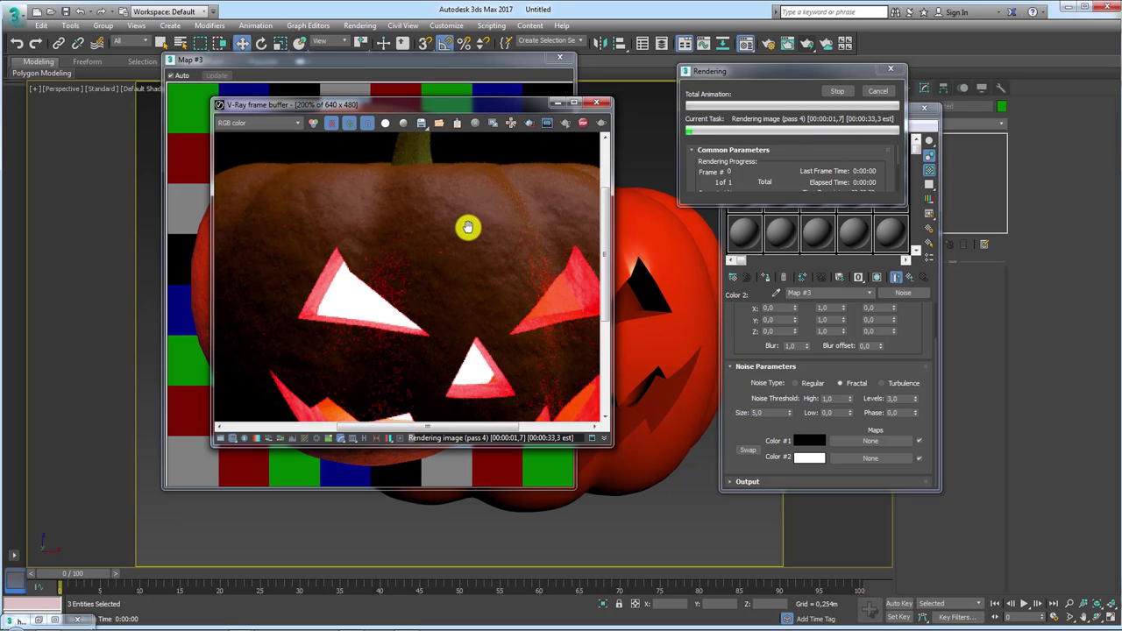
scroll(467, 227, "down", 1)
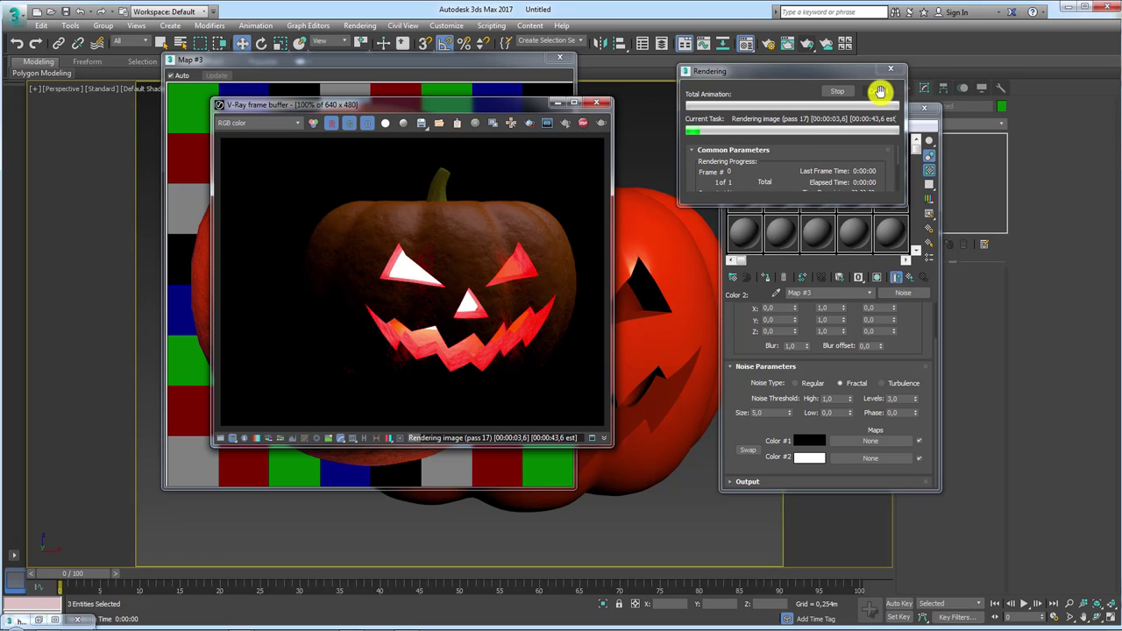
left_click(880, 91)
left_click(596, 102)
Step: Close the material windows and tilt VRayLight002 above the pumpkin
left_click(559, 57)
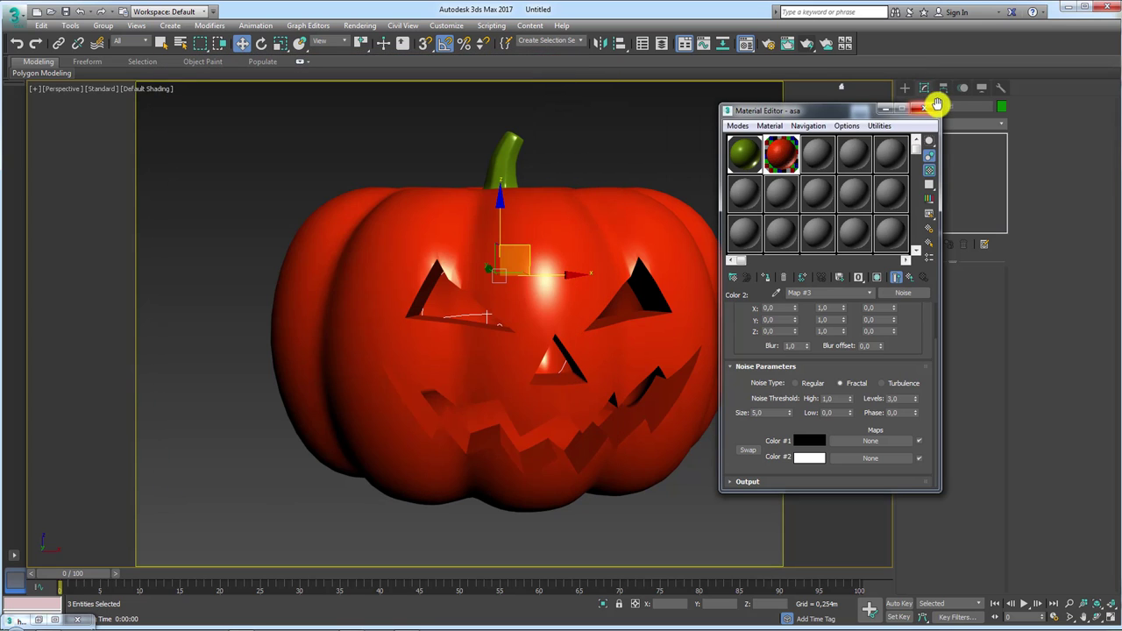
left_click(920, 109)
scroll(613, 246, "down", 5)
scroll(573, 289, "down", 3)
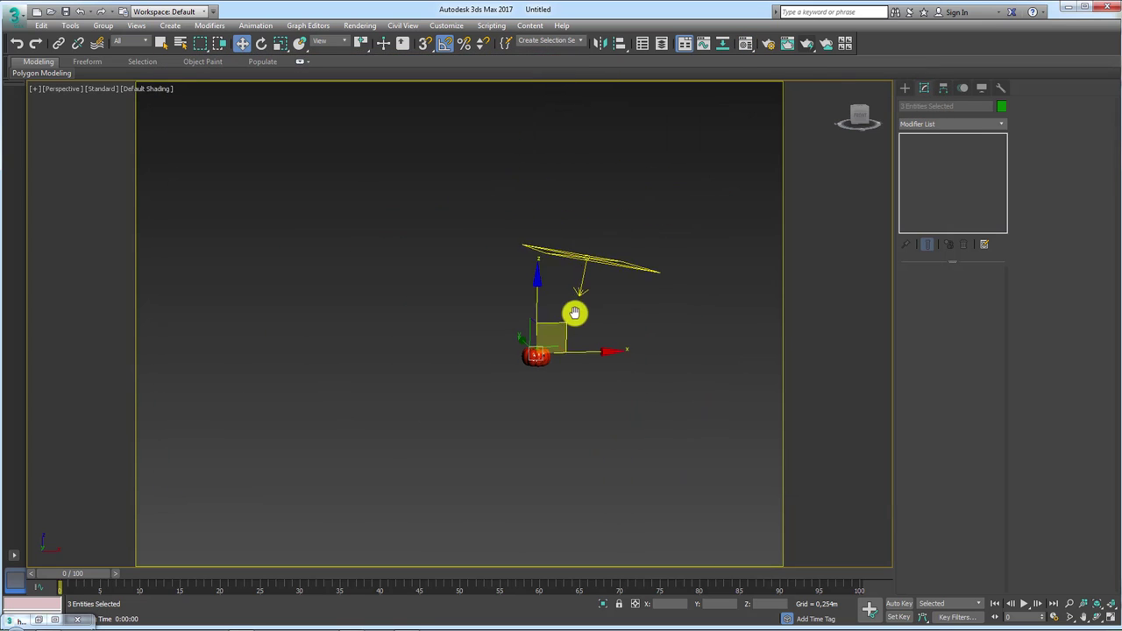
left_click(560, 222)
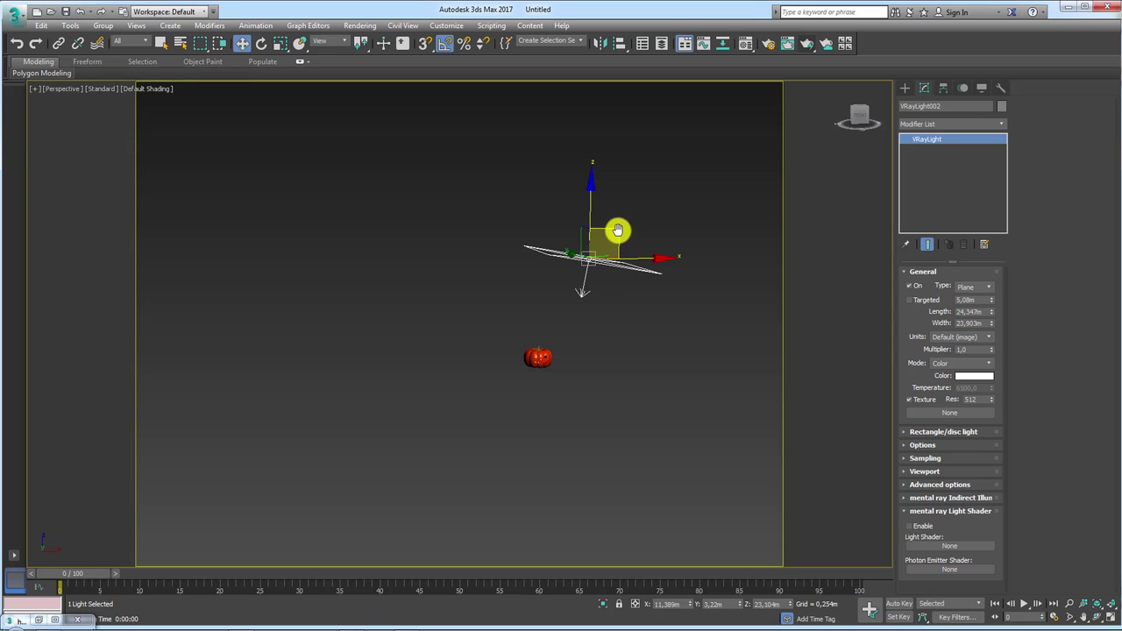
key("e")
mouse_move(634, 295)
left_mouse_down()
mouse_move(655, 252)
mouse_move(671, 268)
mouse_move(518, 281)
mouse_move(474, 182)
mouse_move(493, 208)
left_mouse_up()
key("w")
Step: Clone the plane light as VRayLight003
left_click(564, 359)
key("e")
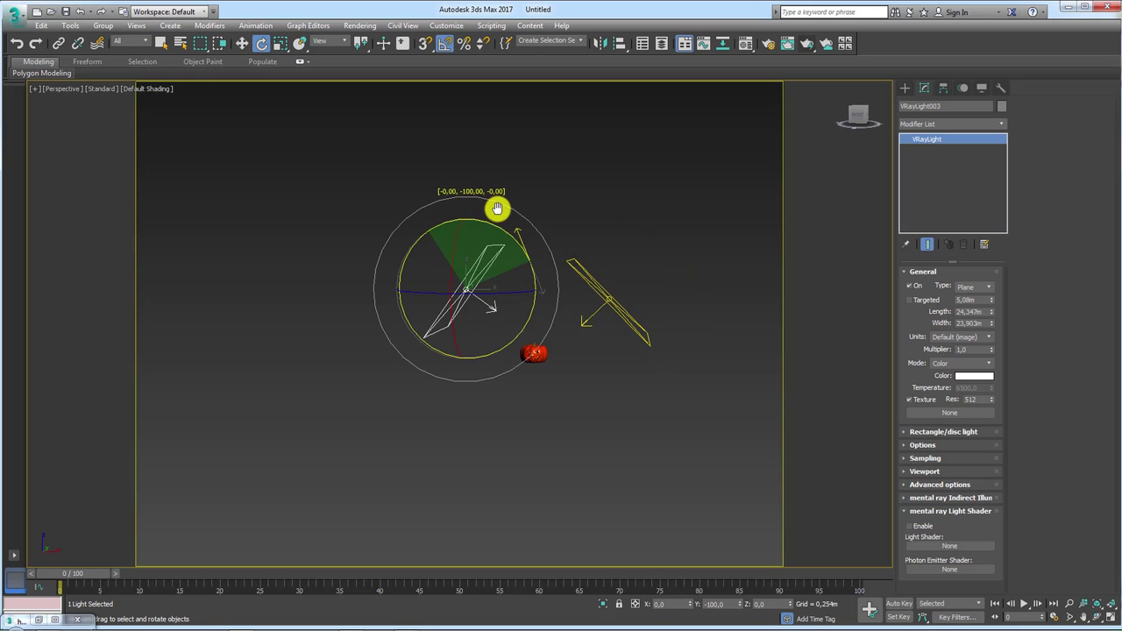
key("w")
mouse_move(519, 278)
middle_mouse_down("alt")
mouse_move(533, 318)
mouse_move(526, 387)
middle_mouse_up("alt")
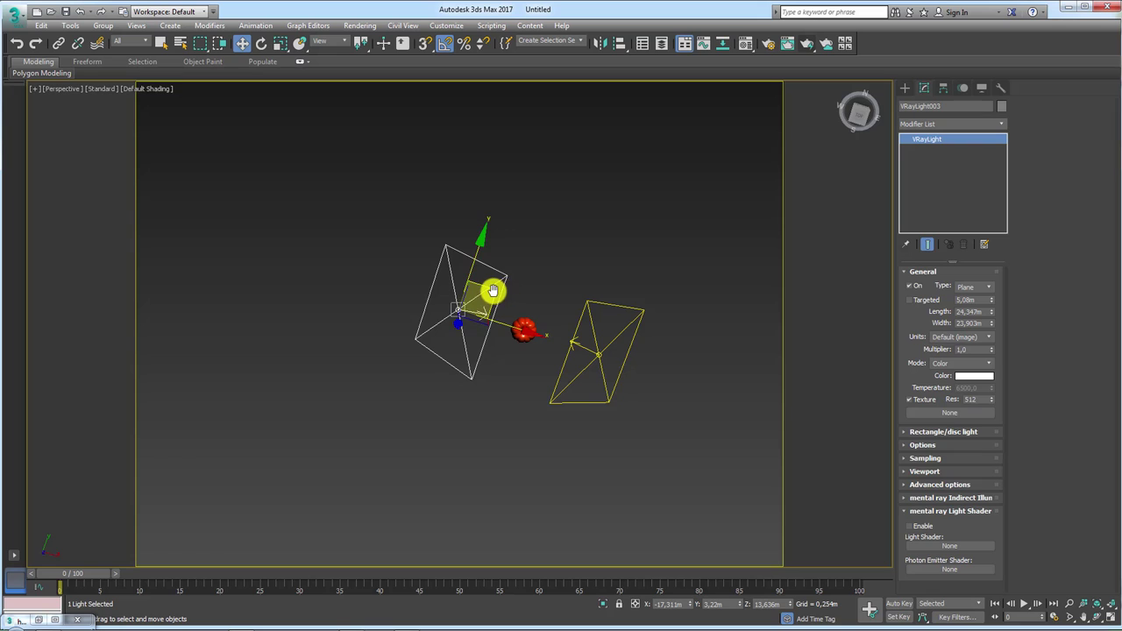
Step: Clone a third light, VRayLight004, rotate it toward the pumpkin, and start a test render
left_click_drag(490, 289, 595, 223, "shift")
left_click(571, 368)
key("e")
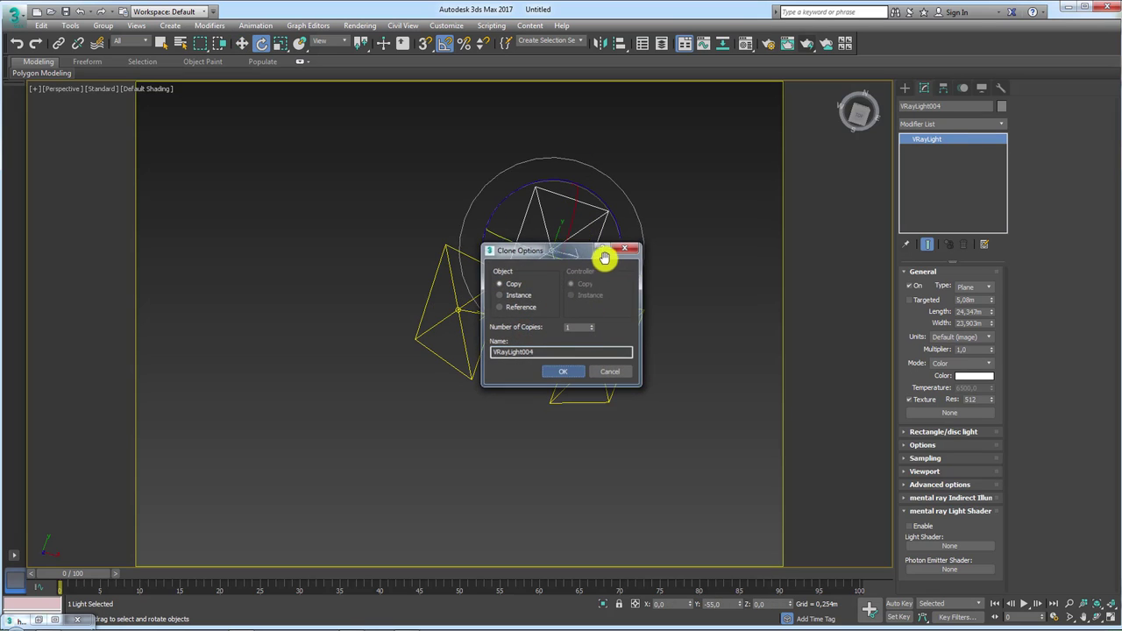
left_click_drag(576, 266, 576, 175)
mouse_move(601, 296)
middle_mouse_down("alt")
mouse_move(601, 202)
mouse_move(571, 251)
middle_mouse_up("alt")
key("w")
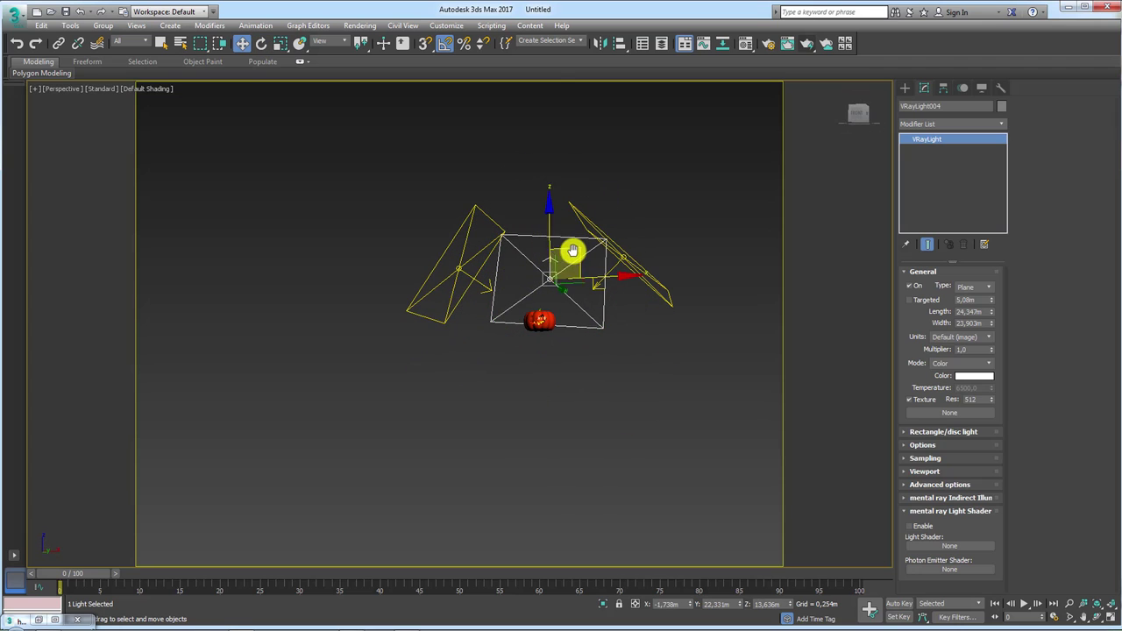
mouse_move(570, 251)
left_mouse_down()
mouse_move(563, 307)
mouse_move(562, 272)
mouse_move(539, 350)
left_mouse_up()
key("e")
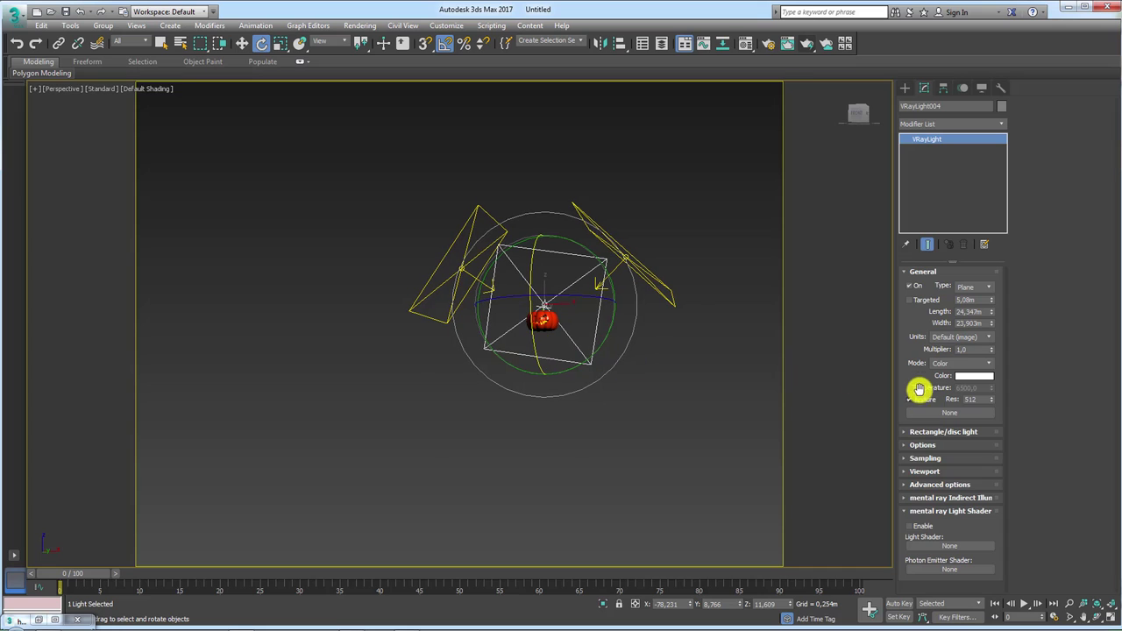
scroll(611, 411, "up", 3)
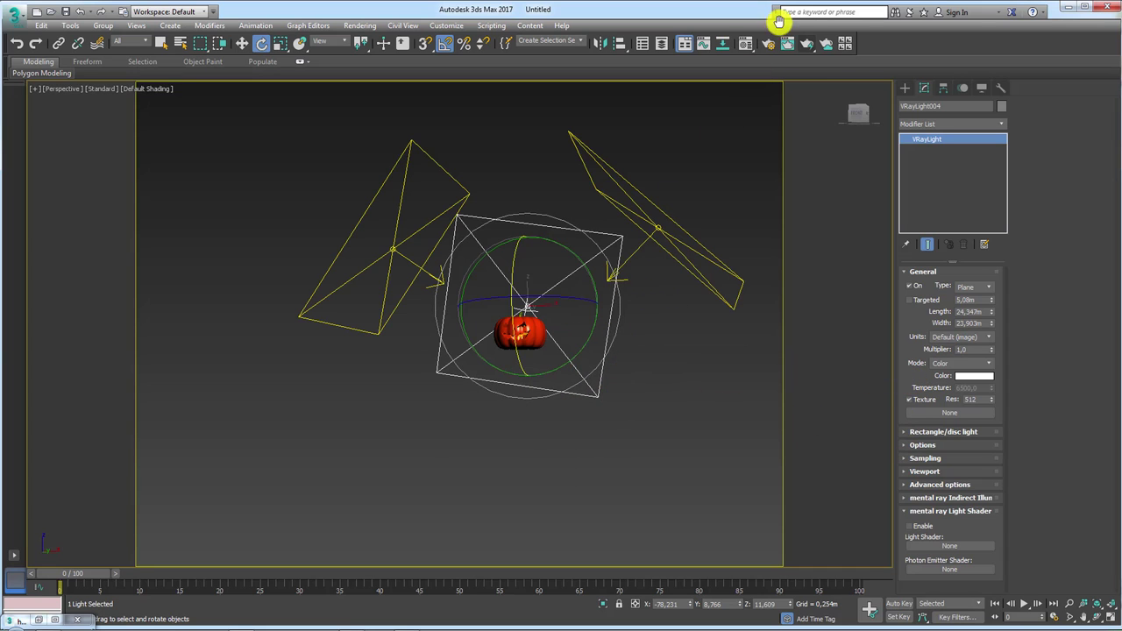
left_click(807, 40)
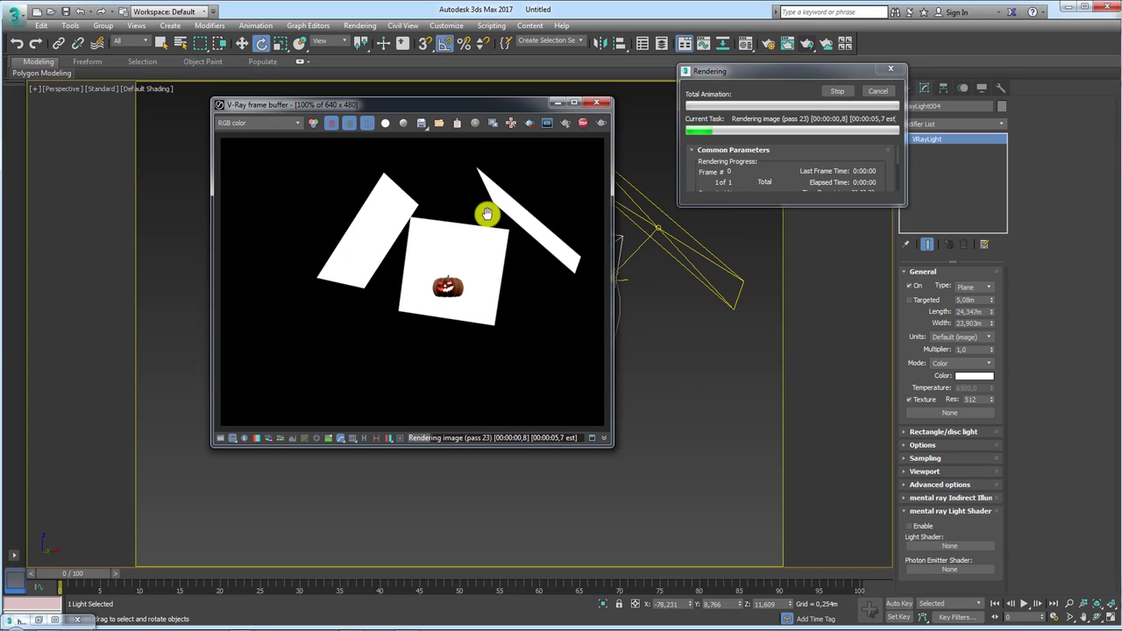
Step: Stop the render and expand the plane light's Options rollout
left_click(872, 91)
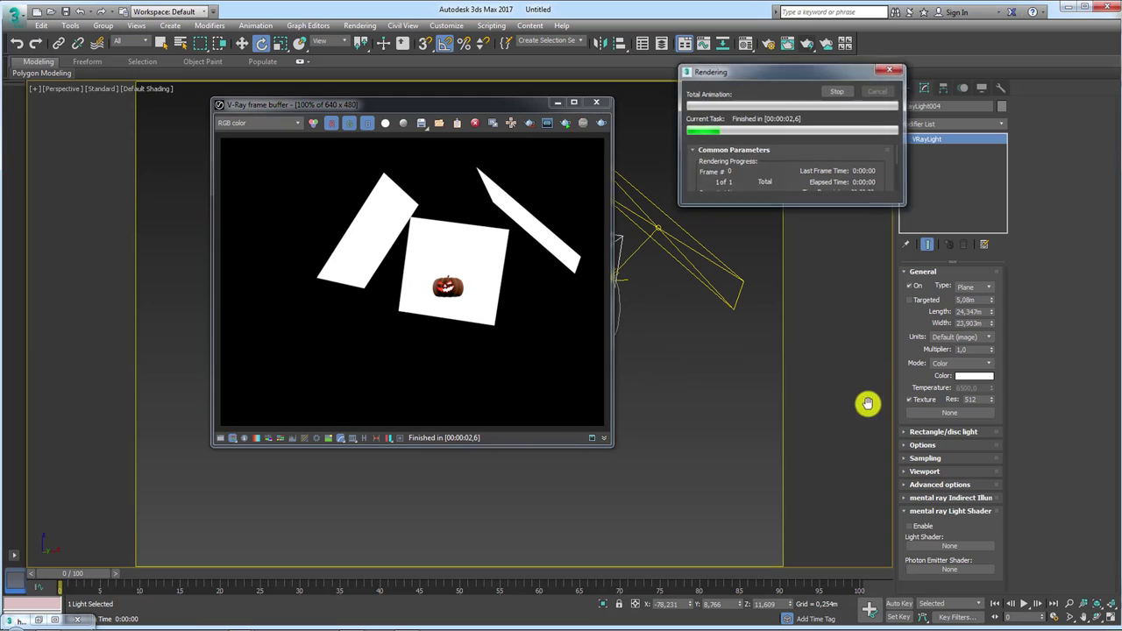
left_click(596, 102)
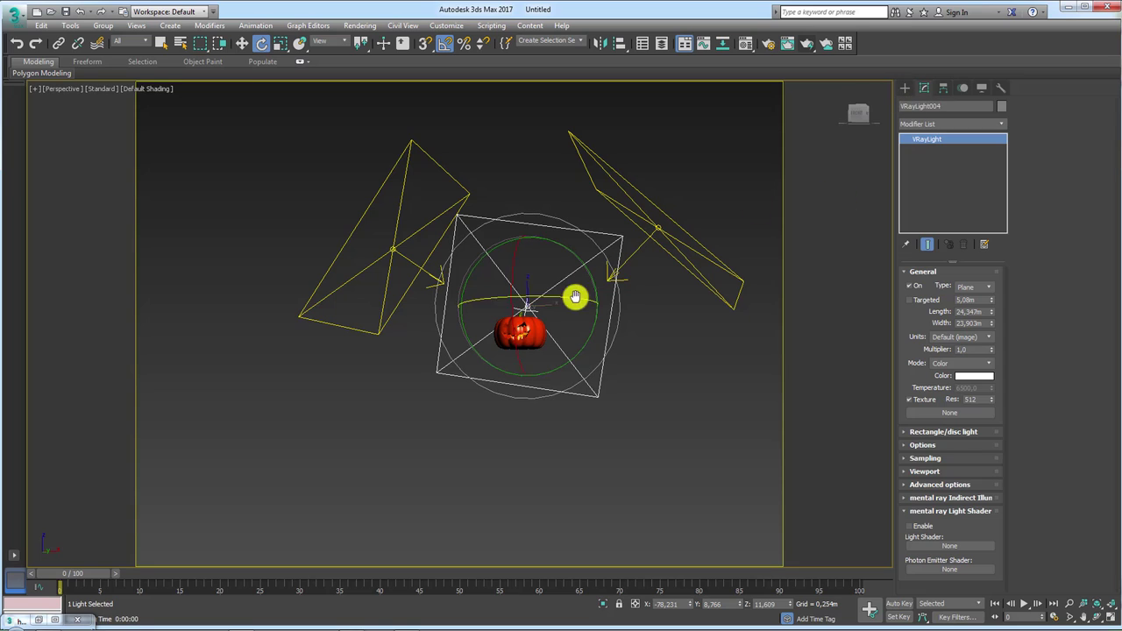
left_click(905, 431)
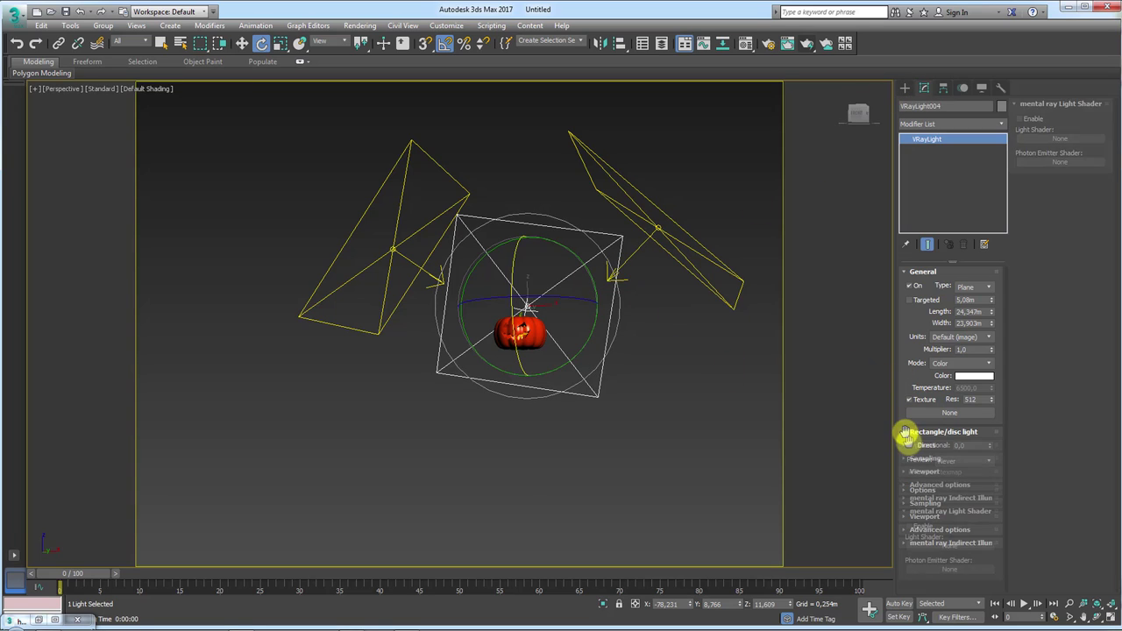
left_click(916, 433)
left_click(905, 444)
Step: Zoom close onto the pumpkin, render it, then minimize the frame buffer
scroll(906, 451, "down", 1)
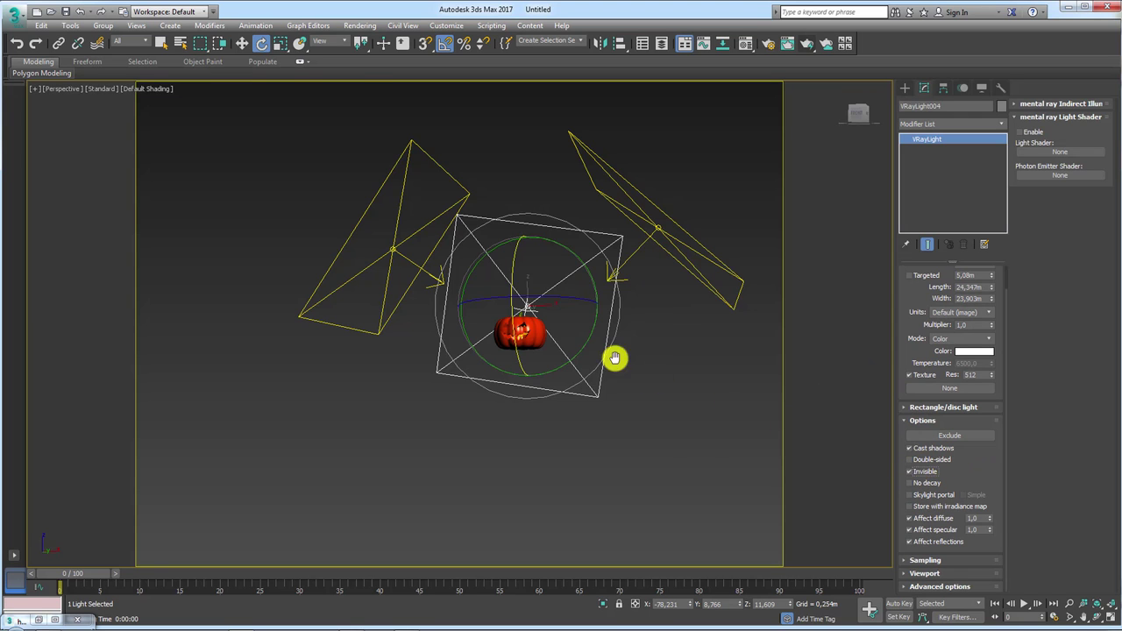
scroll(561, 337, "up", 3)
scroll(539, 329, "up", 2)
scroll(580, 349, "up", 2)
scroll(551, 342, "up", 2)
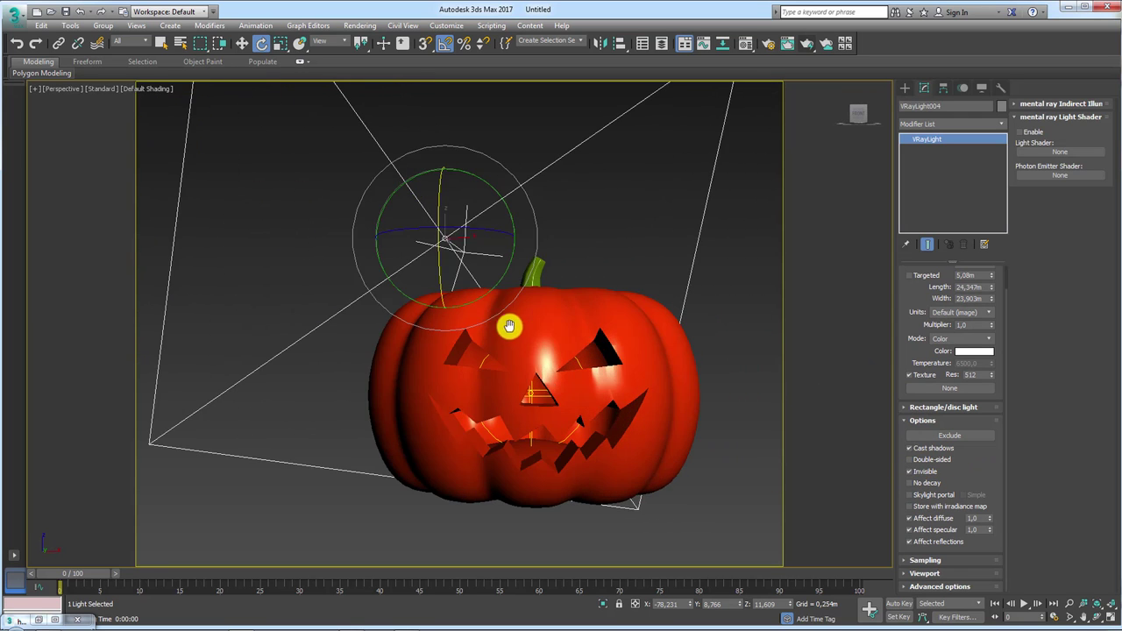
scroll(508, 320, "up", 1)
scroll(481, 298, "up", 2)
scroll(508, 272, "up", 1)
scroll(466, 228, "up", 1)
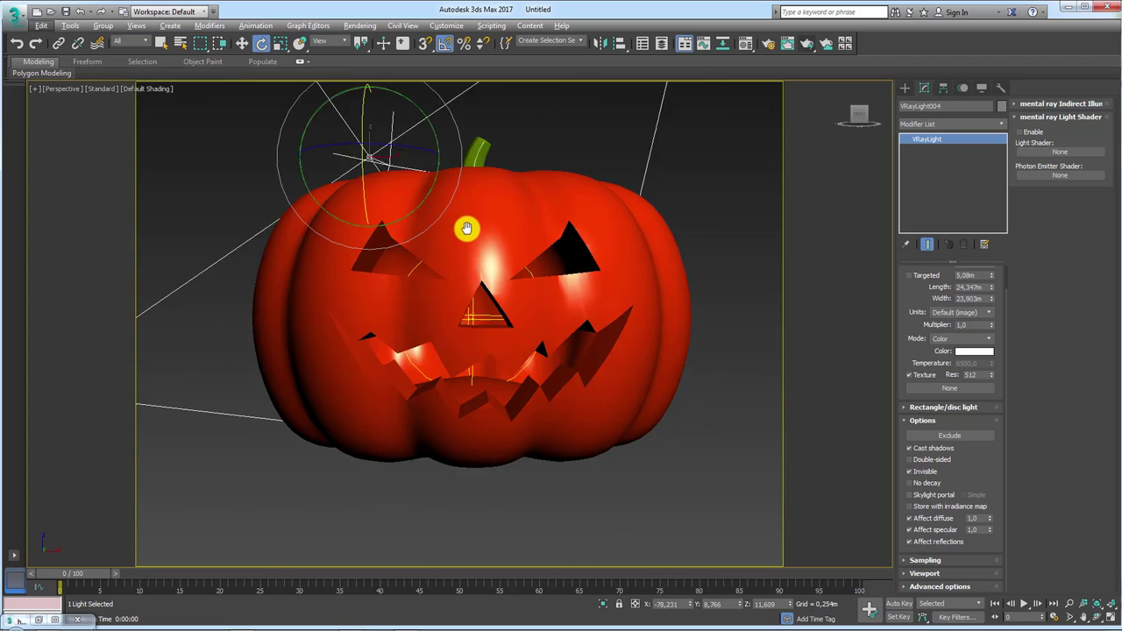
scroll(469, 231, "up", 1)
left_click(808, 43)
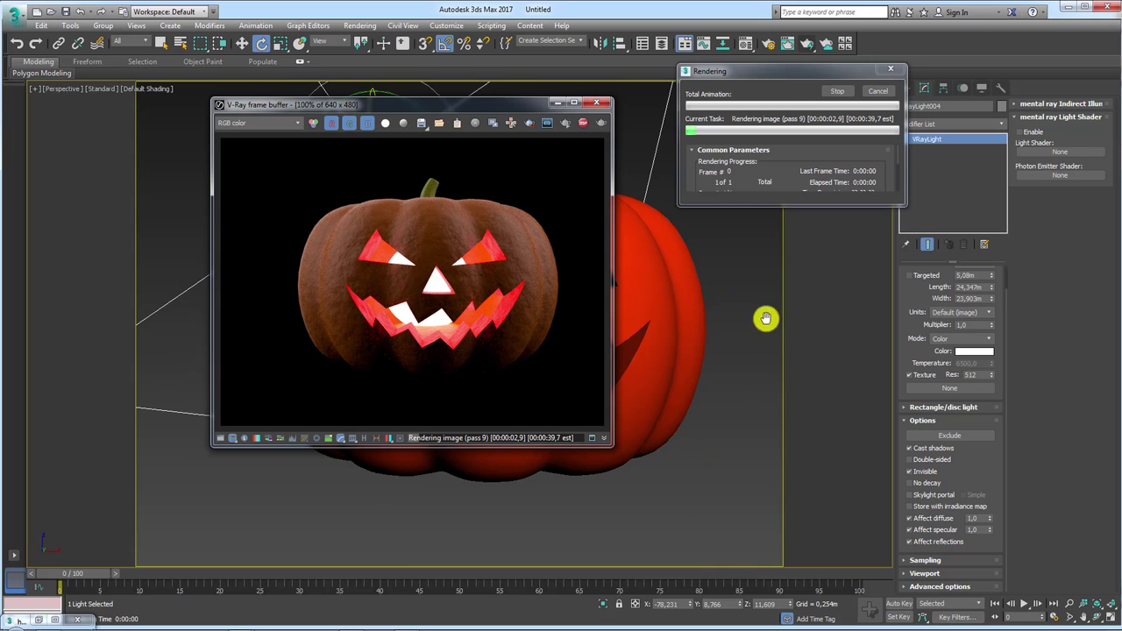
left_click(877, 93)
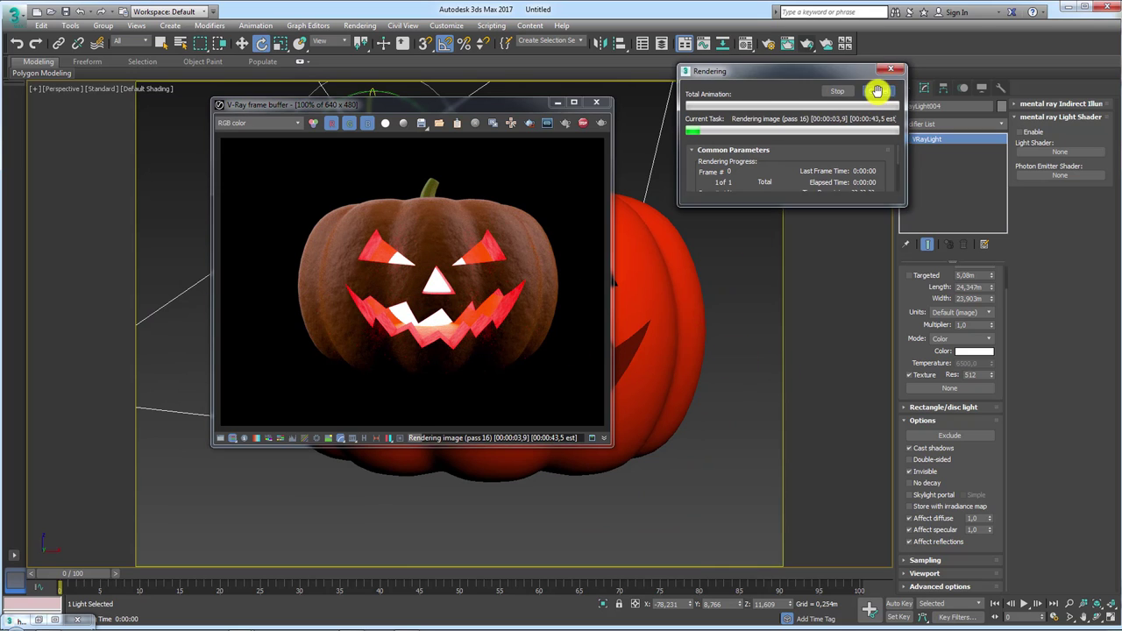
left_click(557, 104)
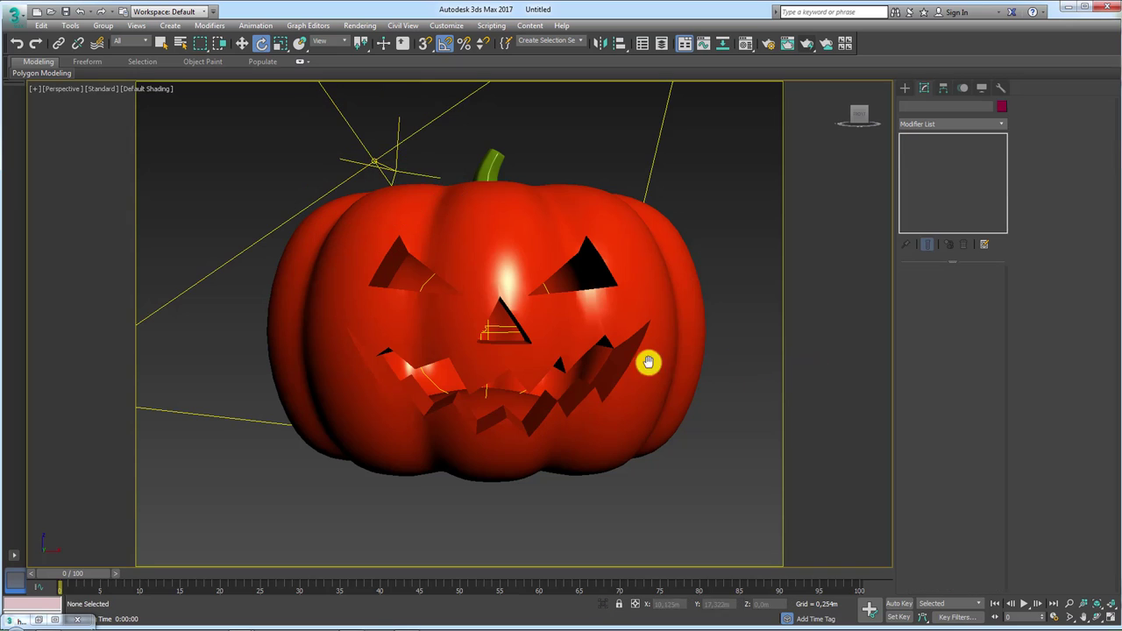
Step: Select the sphere light inside the pumpkin and raise its multiplier to 100
left_click(492, 329)
left_click(489, 330)
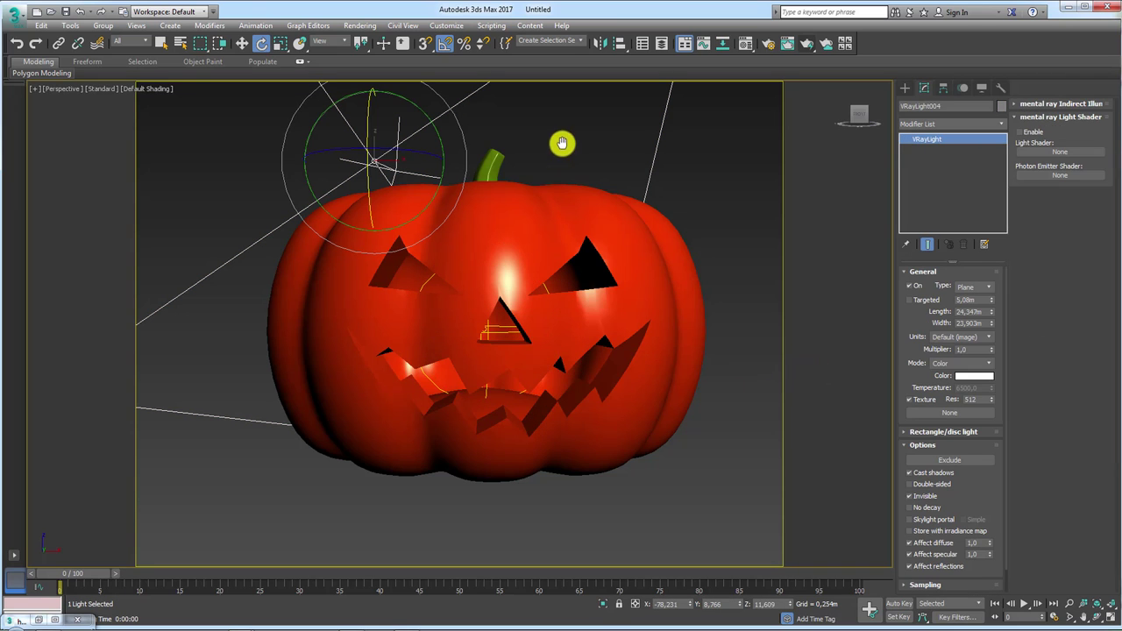
left_click(650, 179)
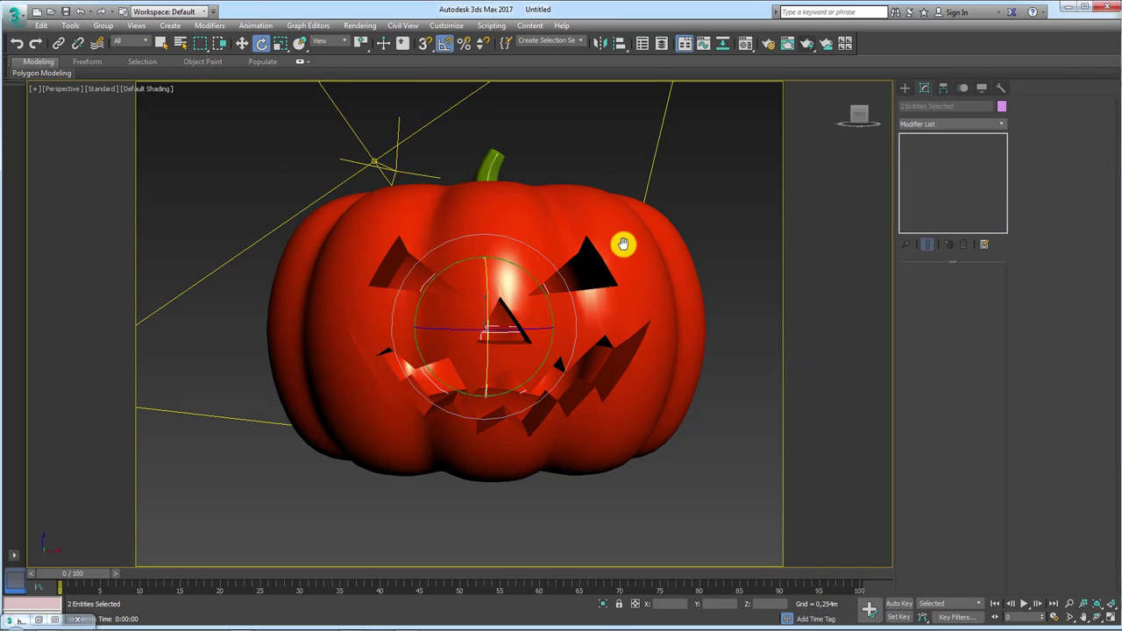
left_click_drag(733, 300, 653, 404)
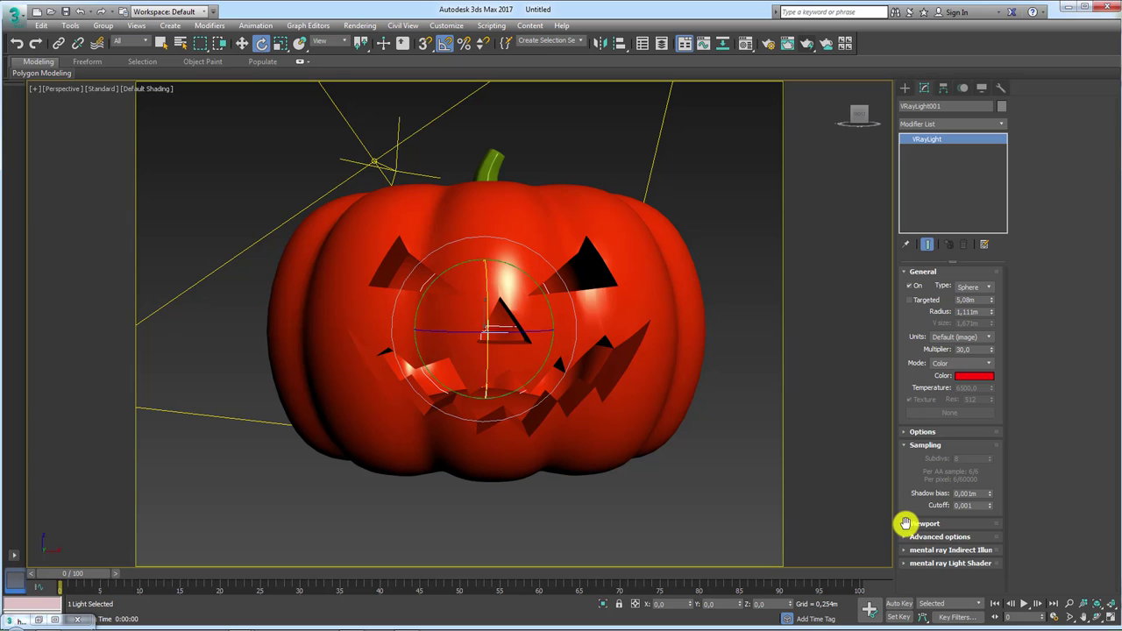
left_click(903, 428)
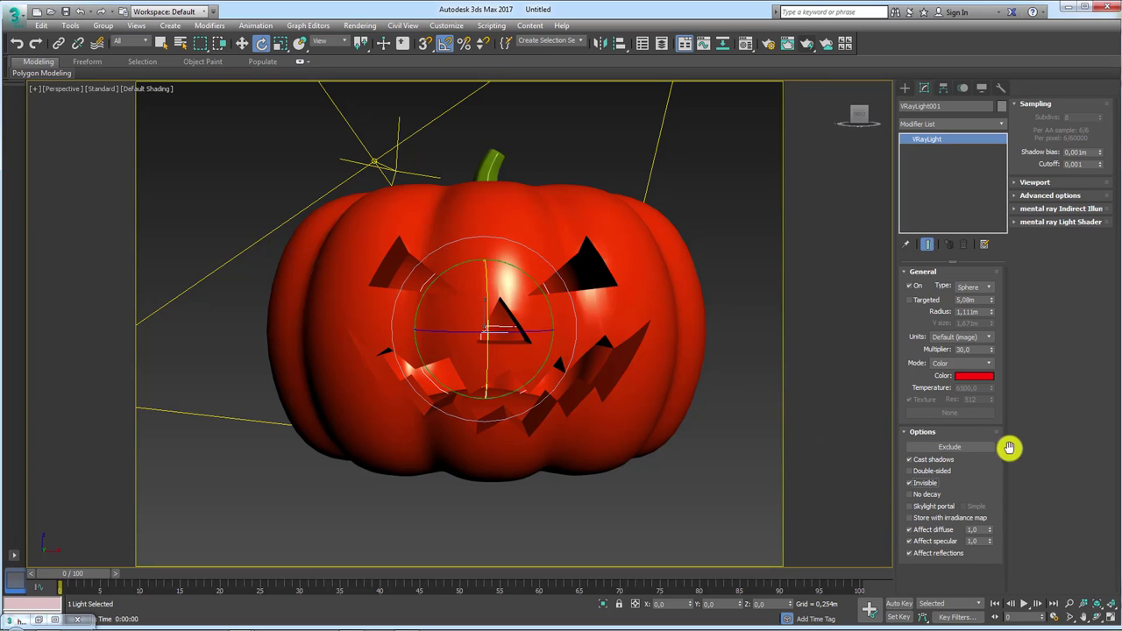
left_click_drag(990, 330, 990, 279)
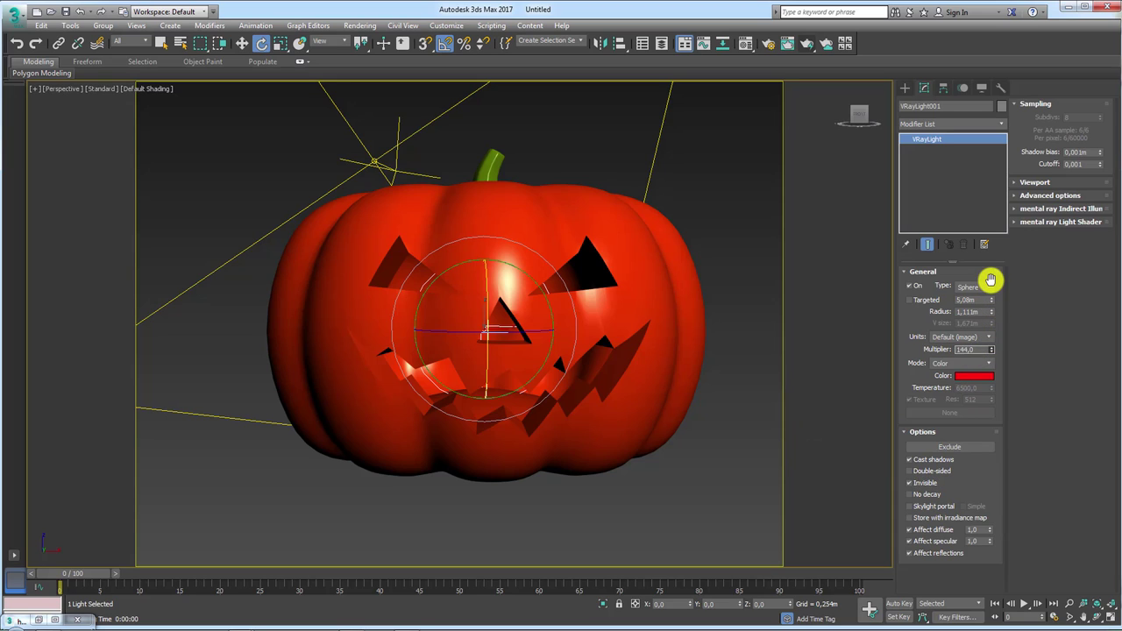
double_click(975, 349)
type("100")
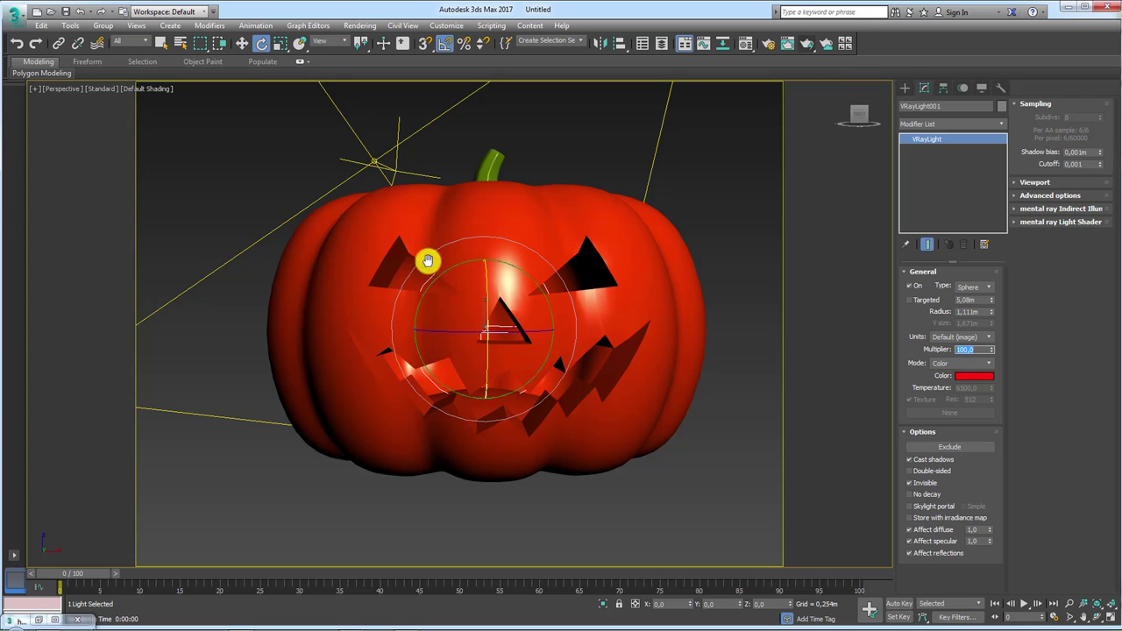
Step: Test-render with multiplier 100, then re-render from the V-Ray frame buffer
left_click(807, 47)
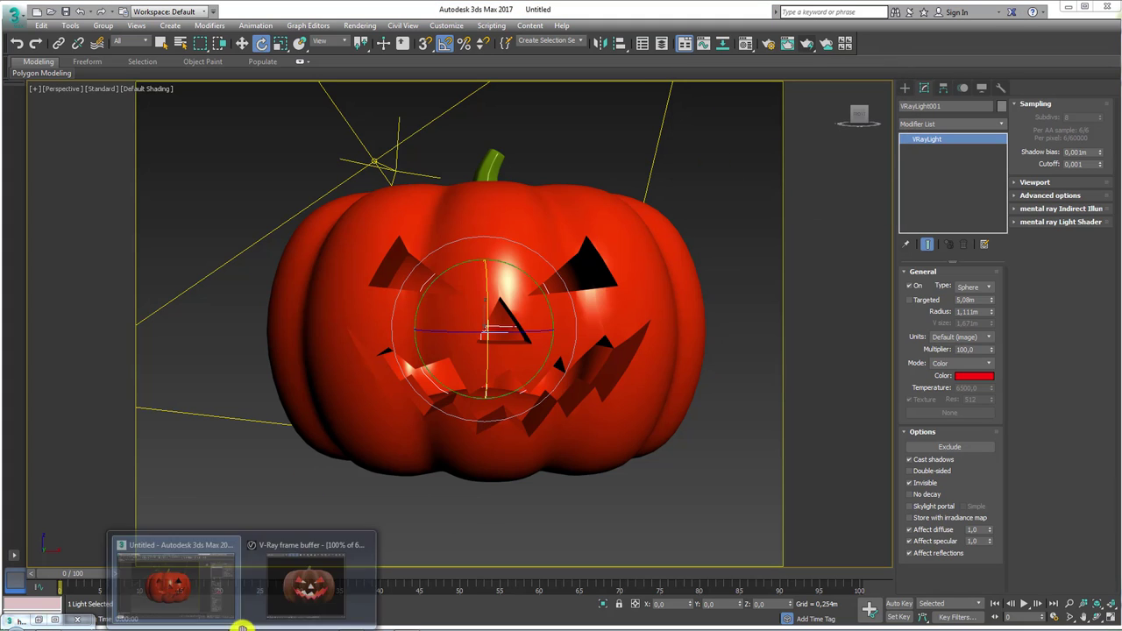
left_click(311, 578)
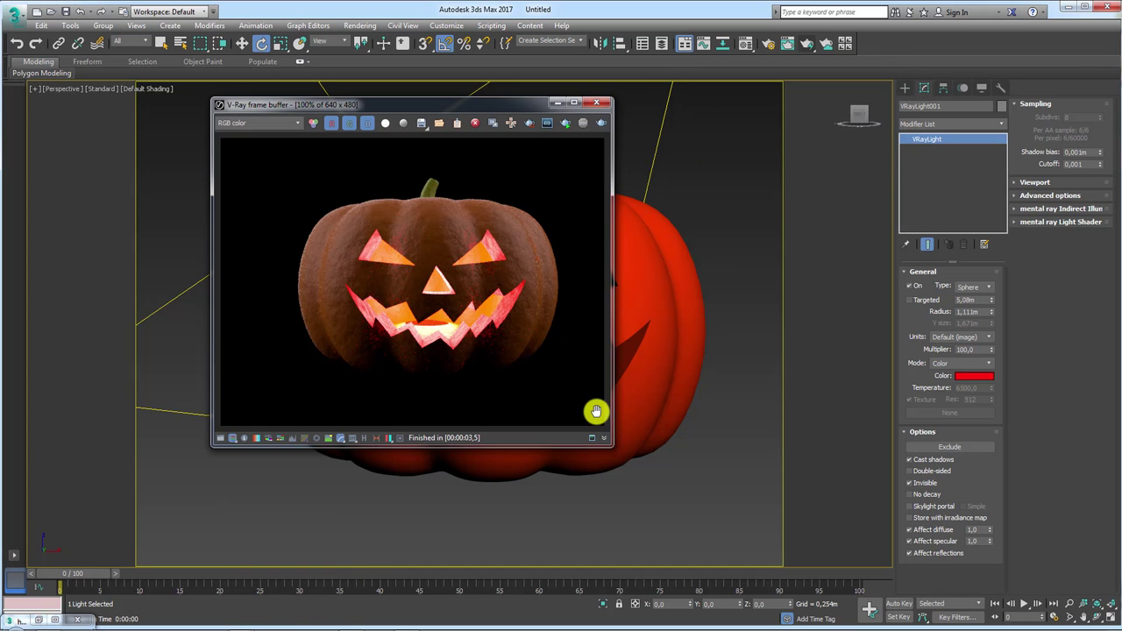
left_click(581, 121)
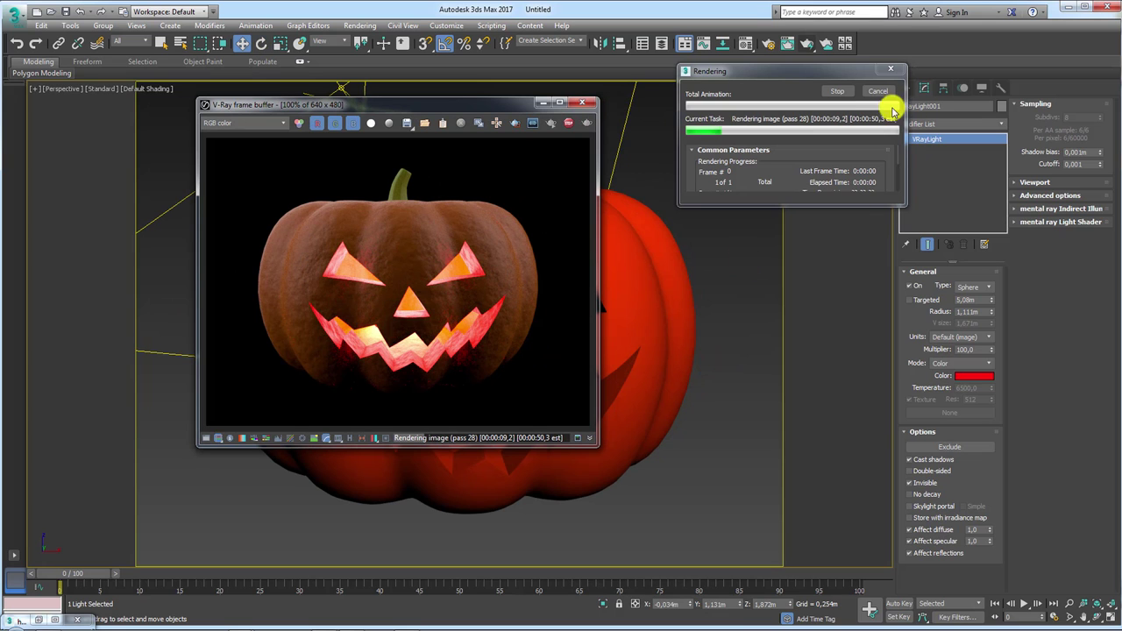
Step: Stop and minimize the render, then shrink the sphere light's radius to 0,834m
left_click(866, 90)
left_click(539, 103)
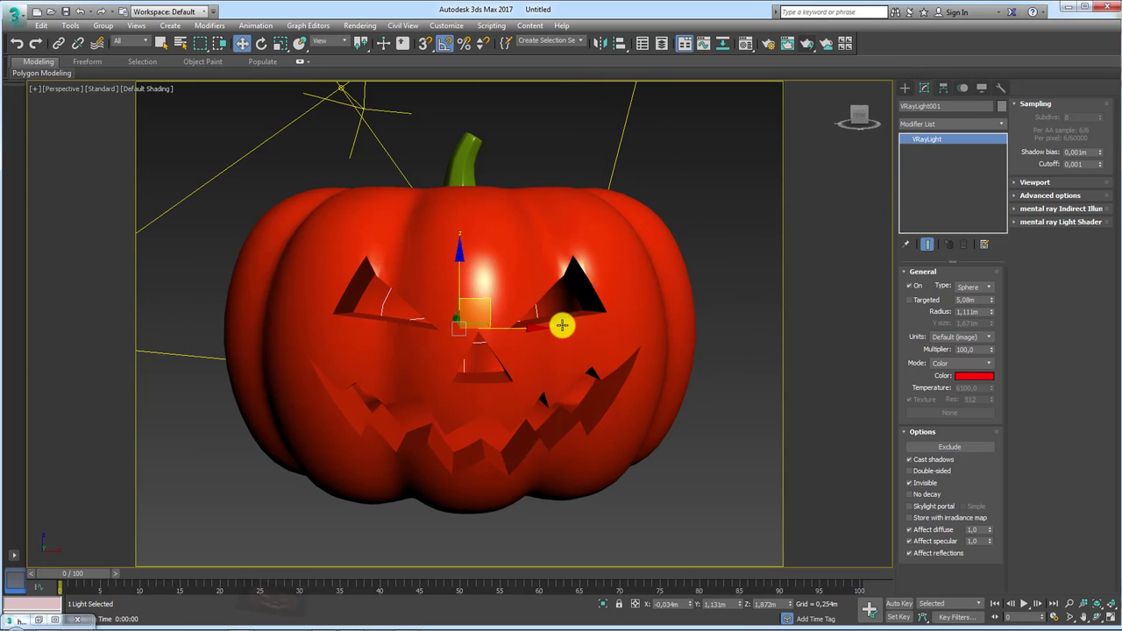
middle_click_drag(560, 321, 519, 278, "alt")
scroll(520, 277, "up", 2)
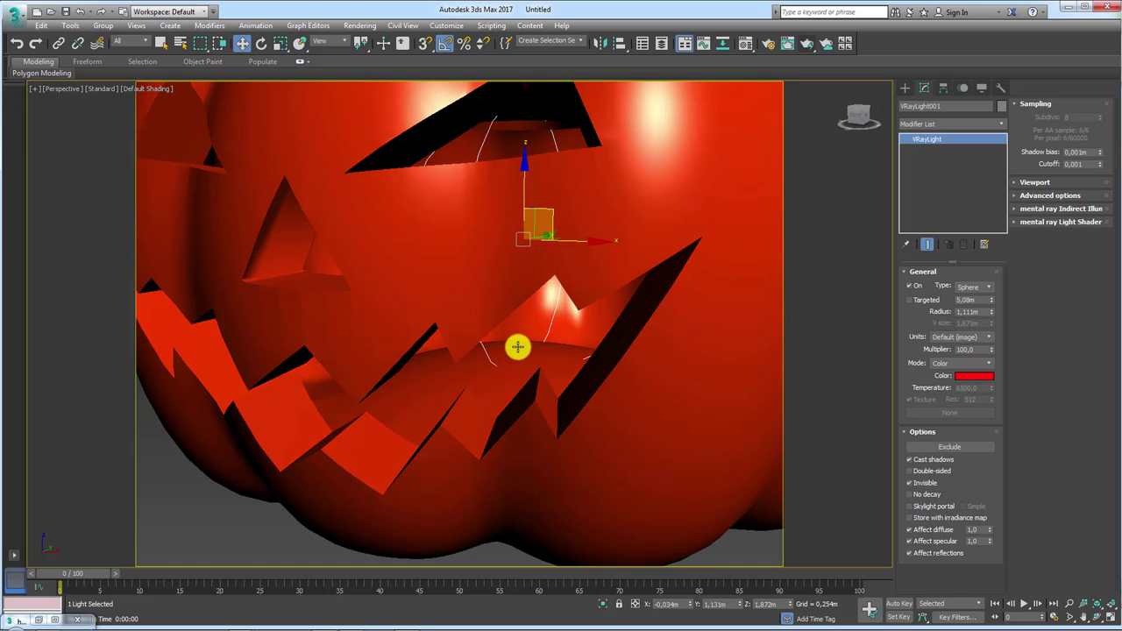
scroll(518, 345, "up", 1)
scroll(514, 354, "up", 2)
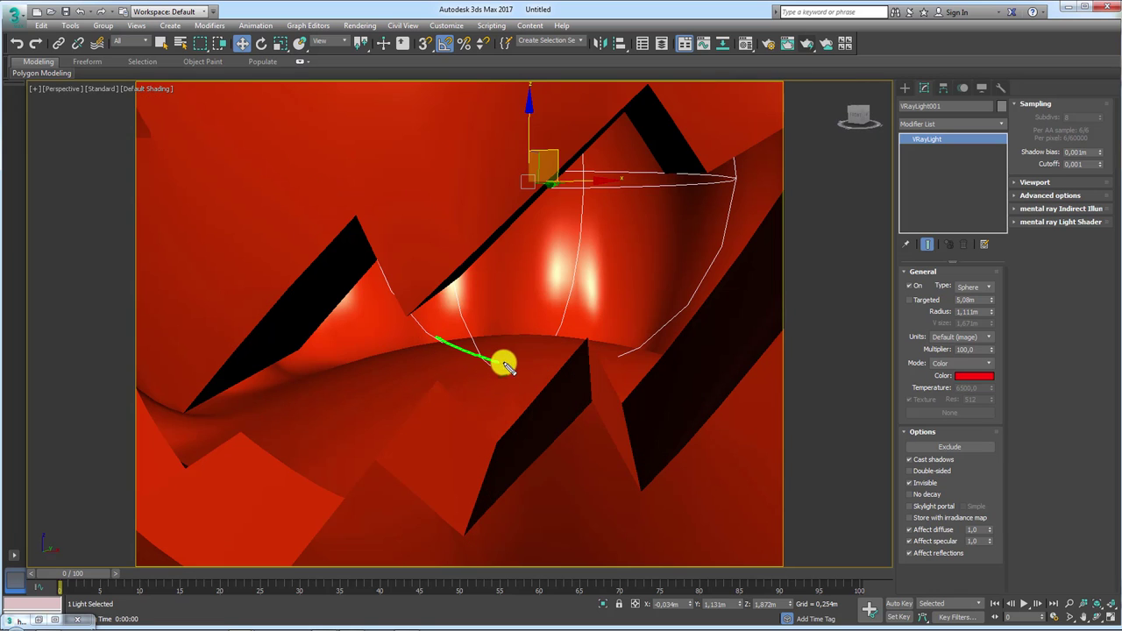
scroll(623, 345, "down", 5)
scroll(570, 312, "up", 2)
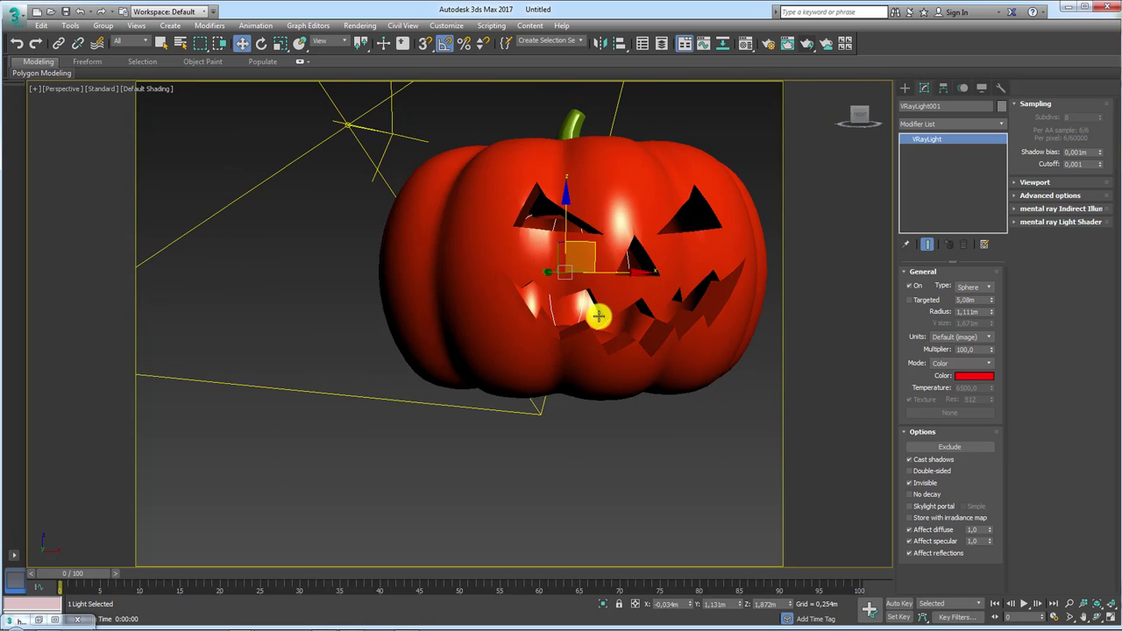
scroll(576, 306, "up", 3)
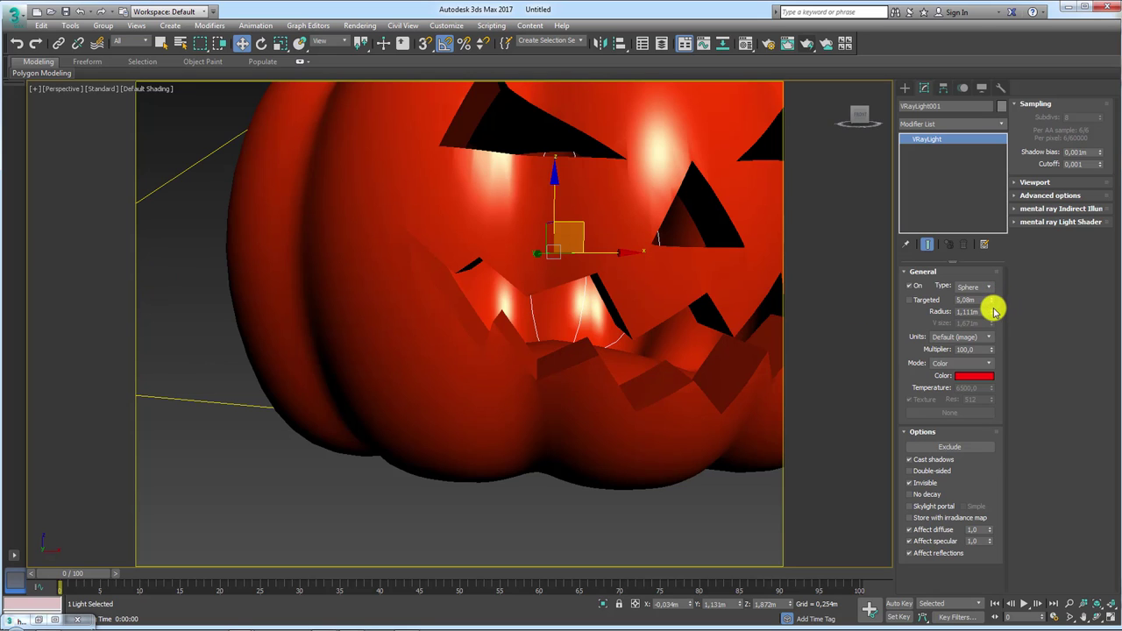
left_click_drag(991, 312, 981, 320)
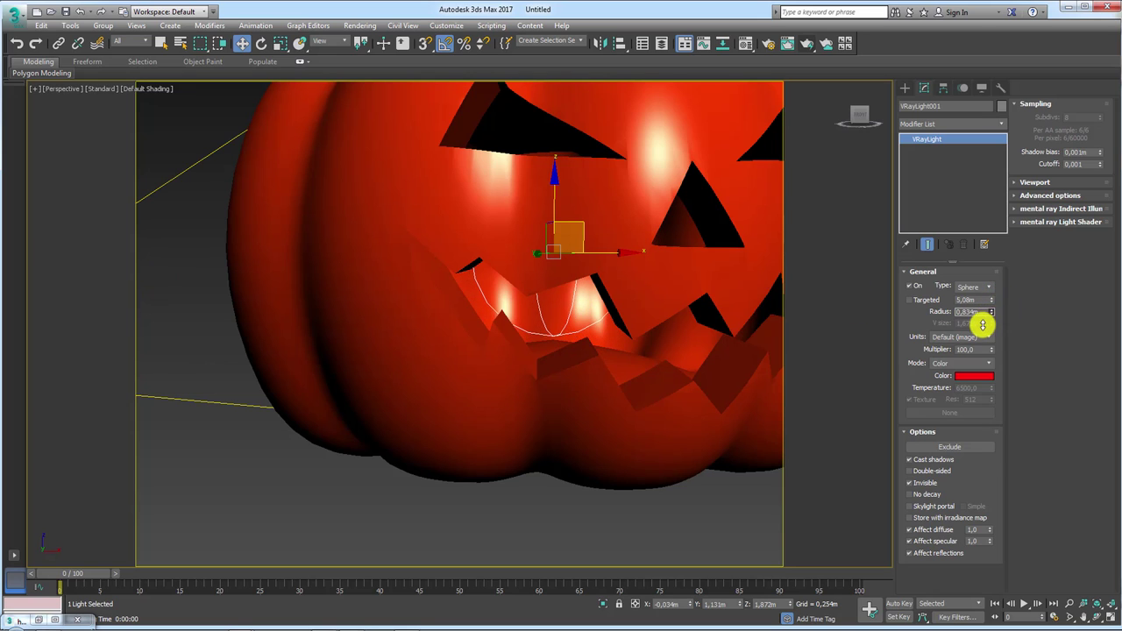
Step: Orbit out to view the surrounding lights and select the plane light above the pumpkin
middle_click_drag(466, 340, 530, 338, "alt")
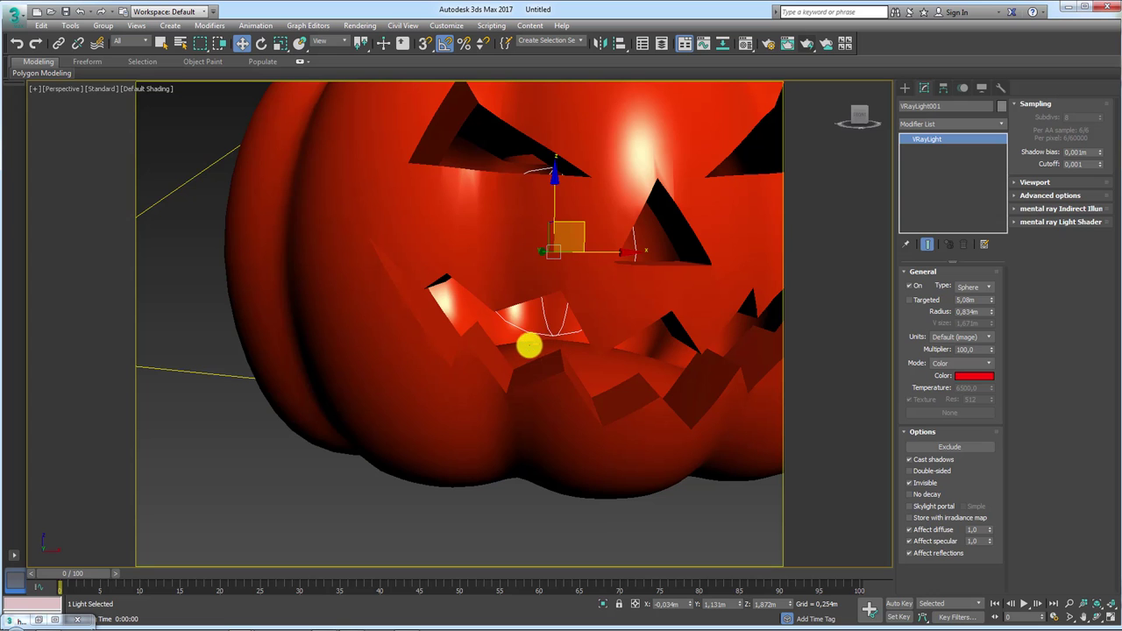
scroll(614, 352, "down", 4)
scroll(624, 361, "down", 1)
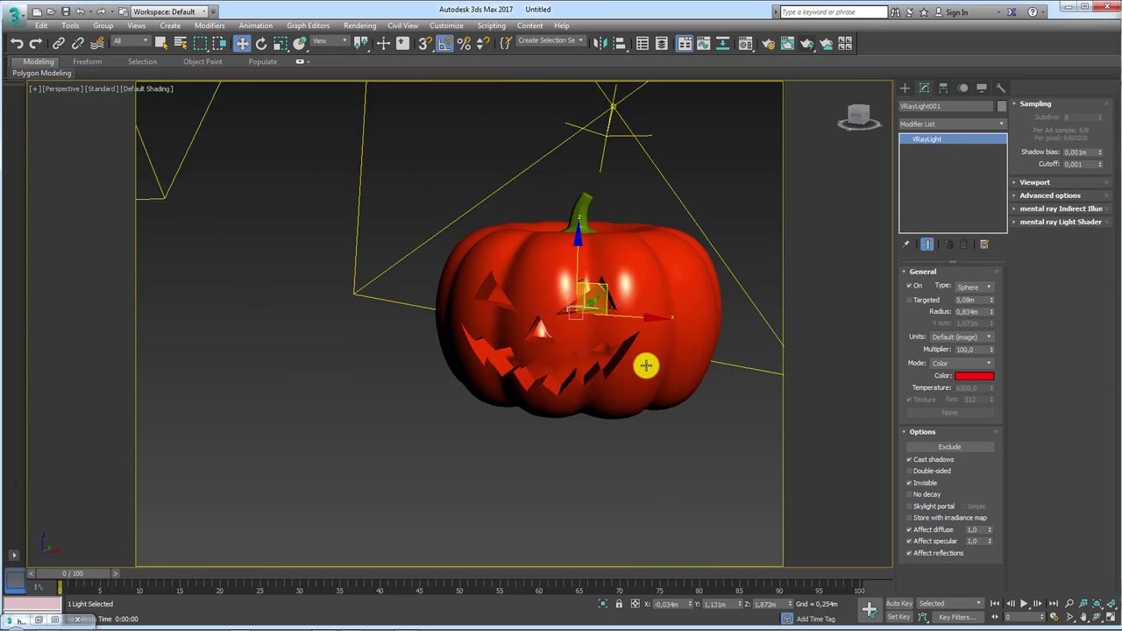
scroll(646, 361, "down", 1)
scroll(601, 359, "down", 3)
mouse_move(643, 370)
middle_mouse_down("alt")
mouse_move(596, 391)
mouse_move(675, 409)
mouse_move(601, 393)
middle_mouse_up("alt")
left_click_drag(419, 336, 385, 233)
mouse_move(385, 232)
middle_mouse_down("alt")
mouse_move(381, 343)
mouse_move(280, 378)
middle_mouse_up("alt")
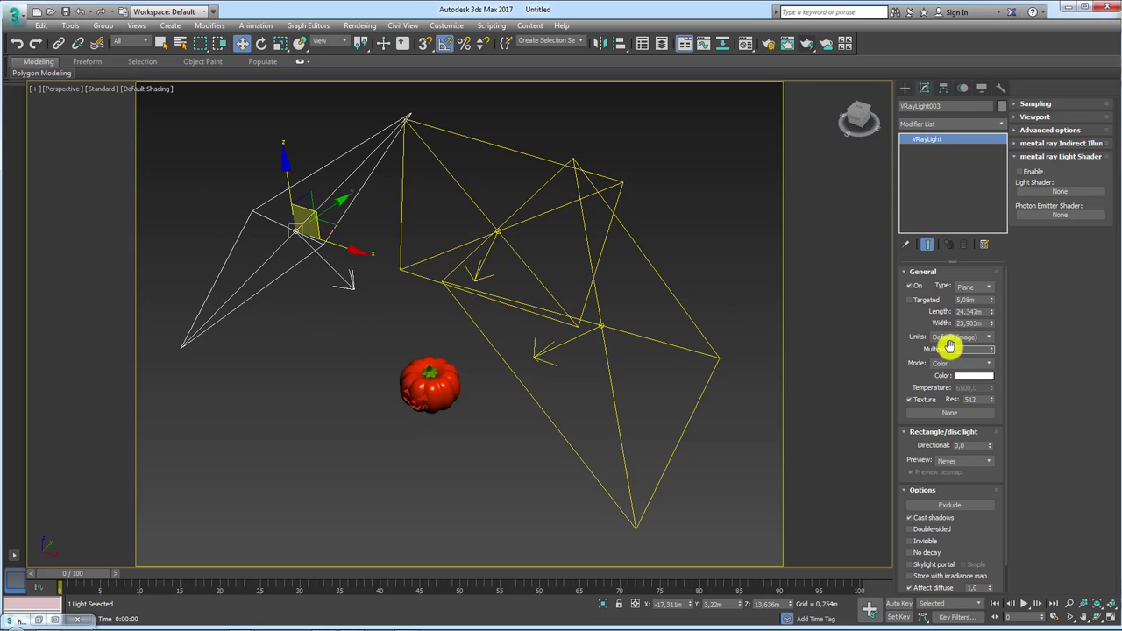
Step: Lower the Multiplier value of the right-hand plane light, VRayLight002
left_click_drag(706, 469, 639, 397)
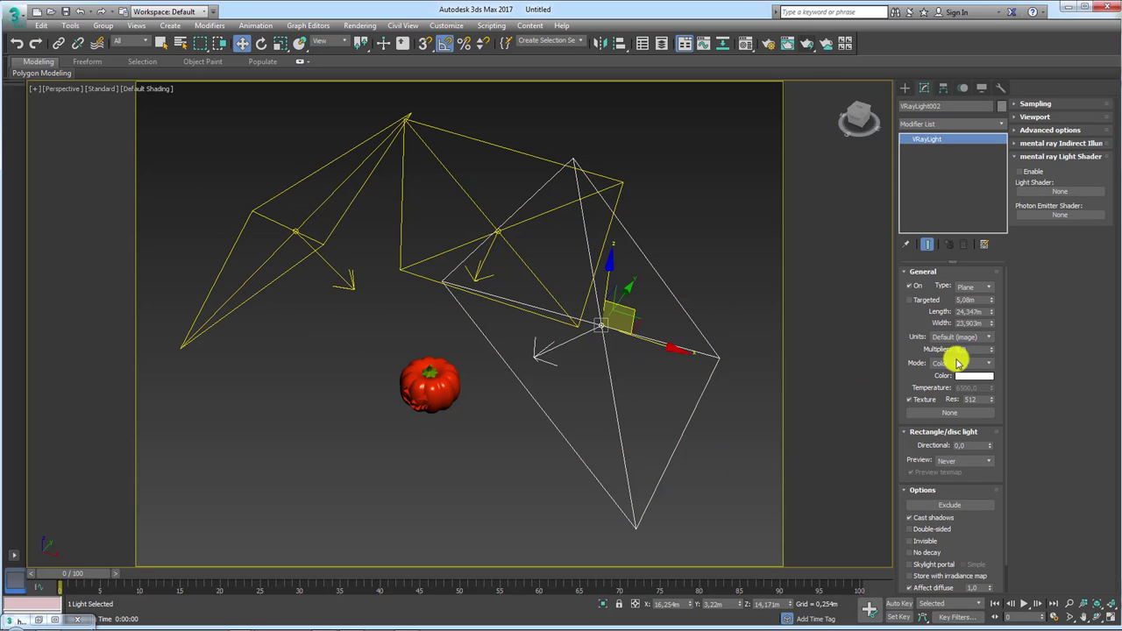
left_click_drag(972, 350, 943, 349)
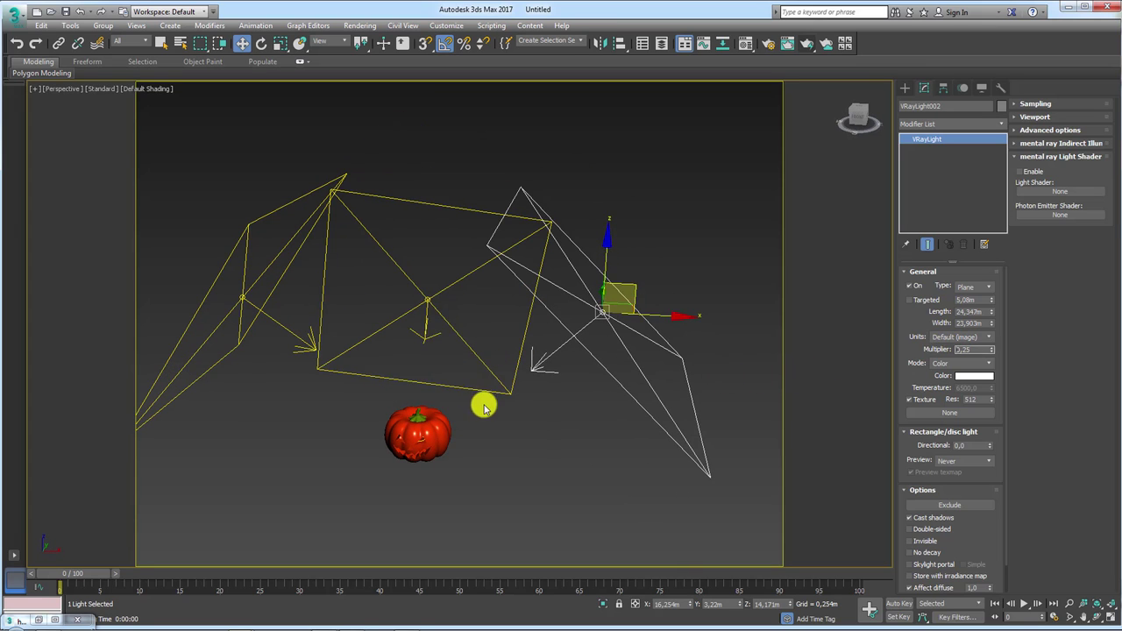
left_click_drag(971, 350, 939, 352)
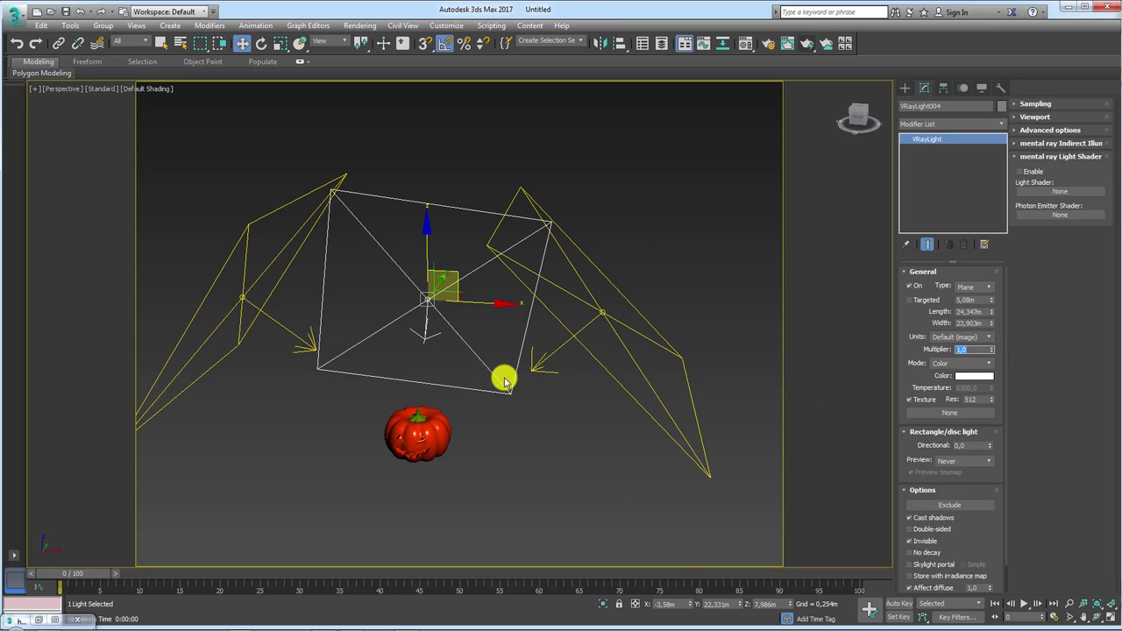
scroll(525, 351, "up", 3)
scroll(581, 341, "up", 3)
scroll(546, 348, "up", 4)
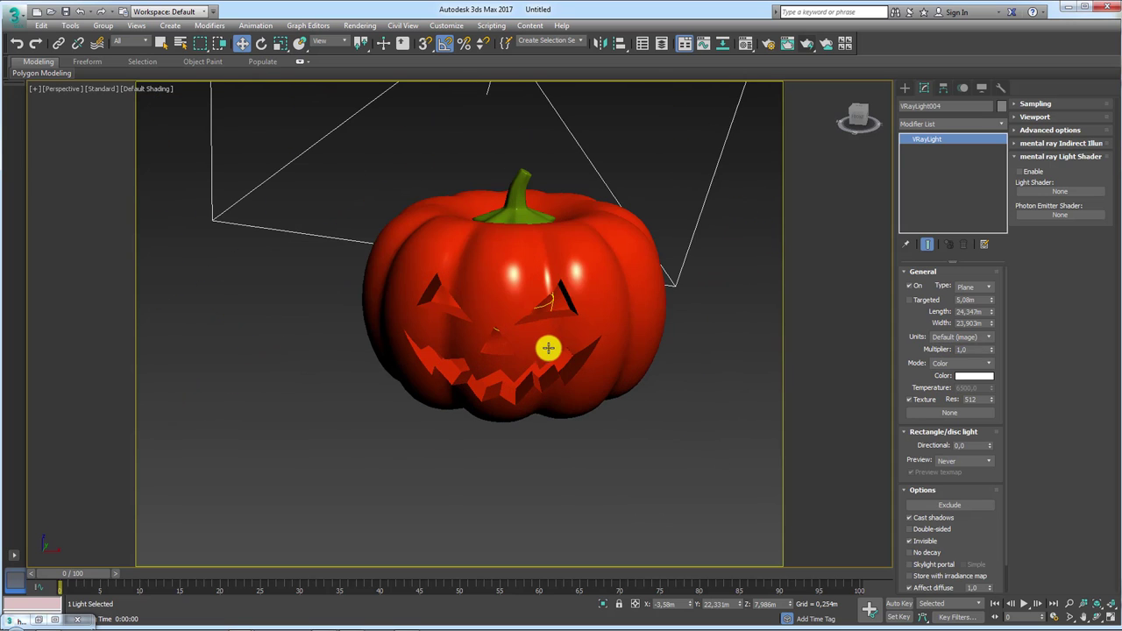
Step: Select the carved pumpkin and start a new production render of the close-up
left_click(524, 333)
scroll(566, 341, "up", 2)
scroll(623, 313, "up", 2)
scroll(651, 305, "up", 3)
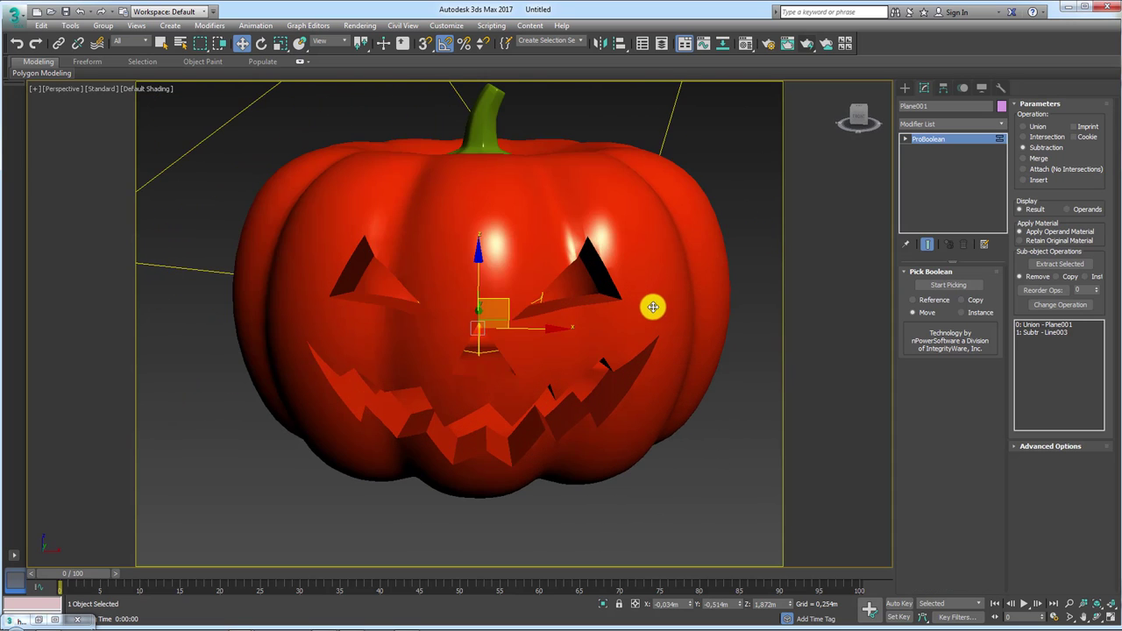
scroll(624, 317, "down", 2)
scroll(624, 320, "down", 2)
scroll(626, 321, "down", 2)
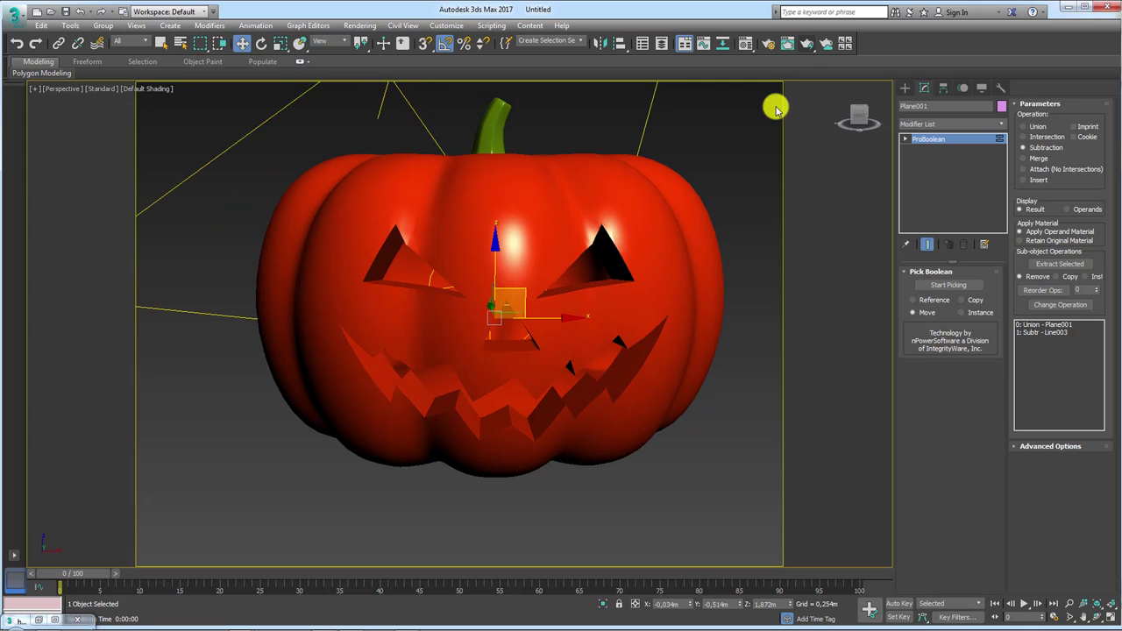
left_click(802, 44)
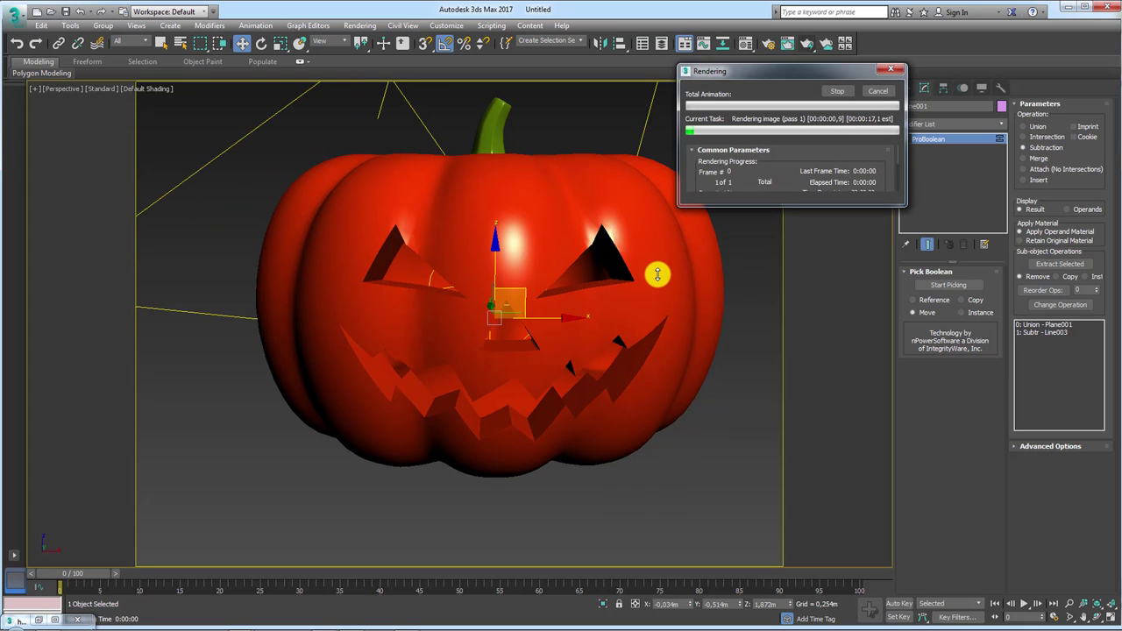
Step: Cancel the render and check the halloween-abobora.jpg reference photo, then bring back the V-Ray frame buffer
left_click(876, 91)
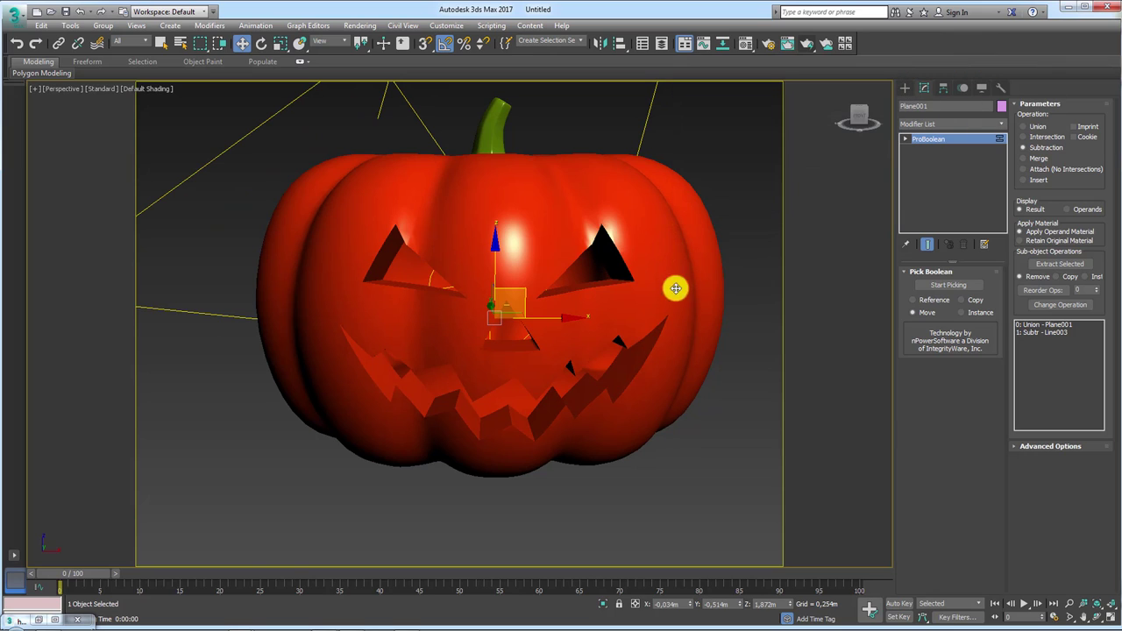
left_click(36, 622)
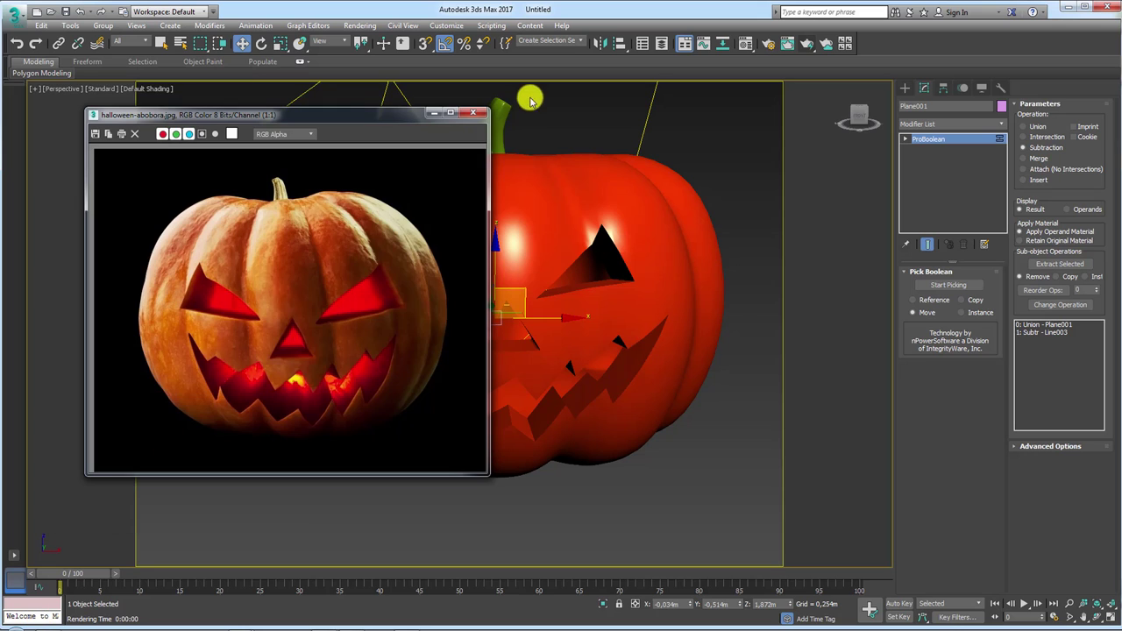
left_click(411, 110)
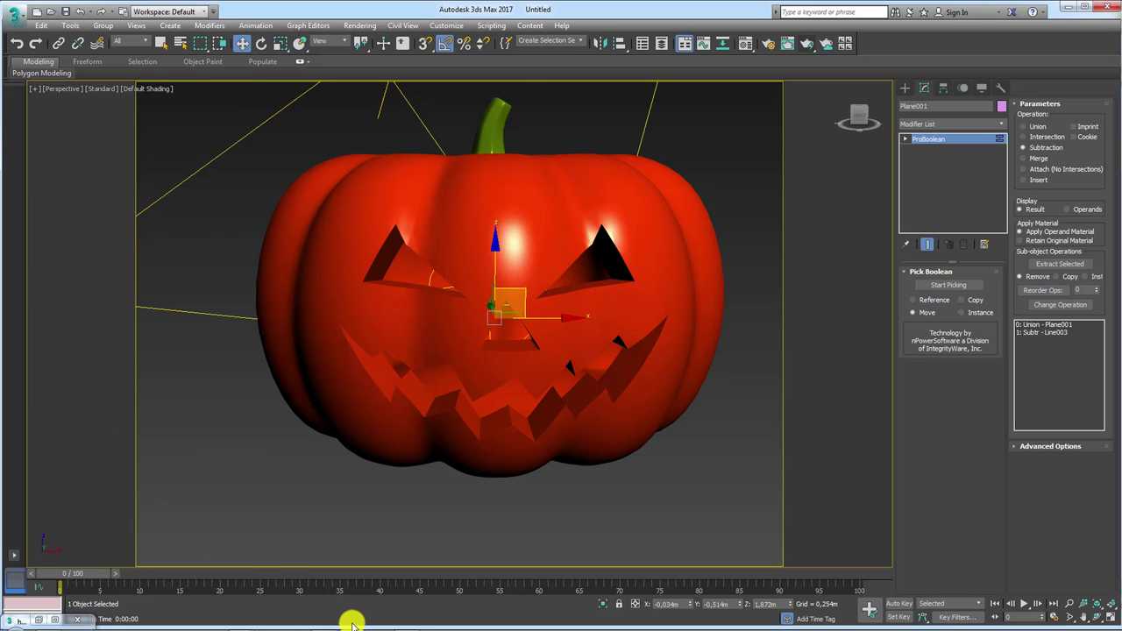
left_click(306, 581)
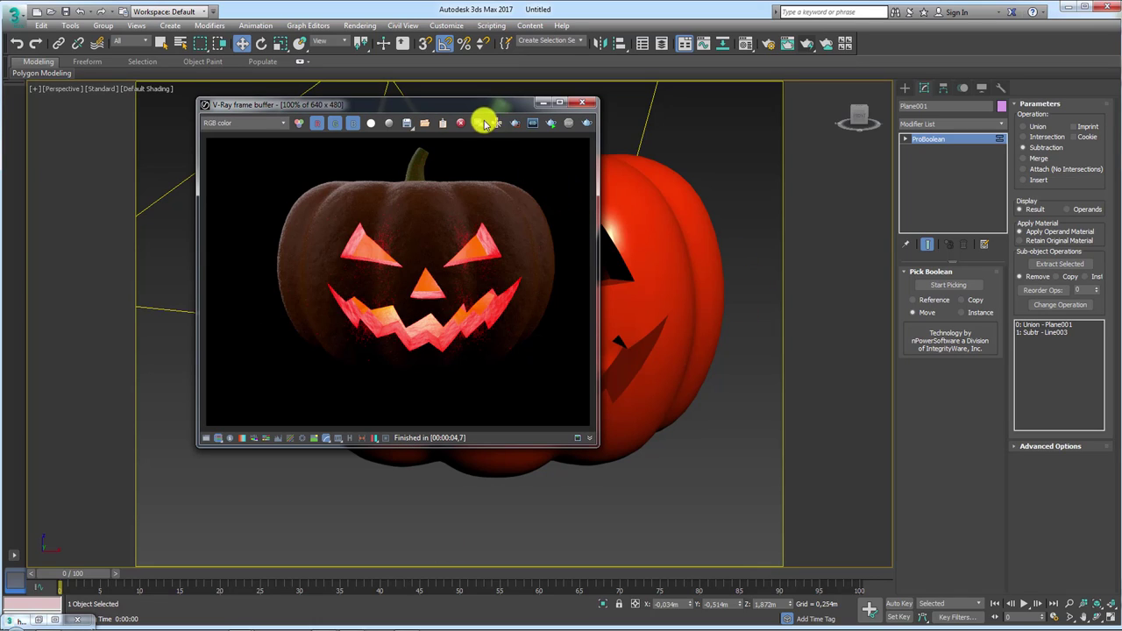
Step: Nudge the viewport slightly and re-render the pumpkin in the V-Ray frame buffer
middle_click_drag(726, 266, 719, 271, "alt")
left_click(806, 46)
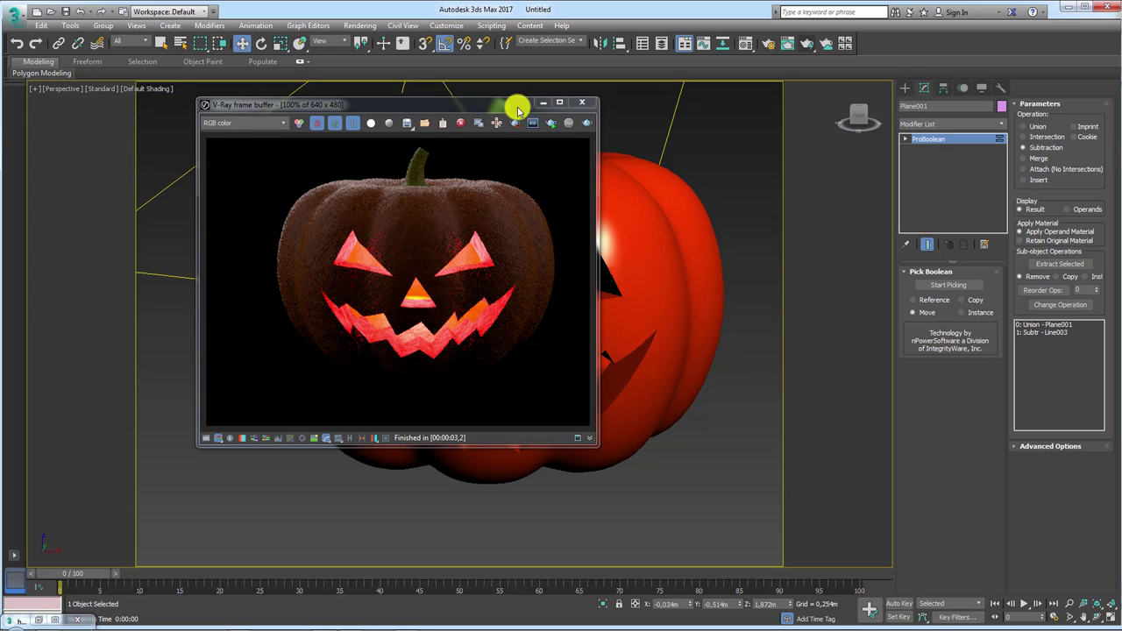
left_click_drag(518, 110, 615, 96)
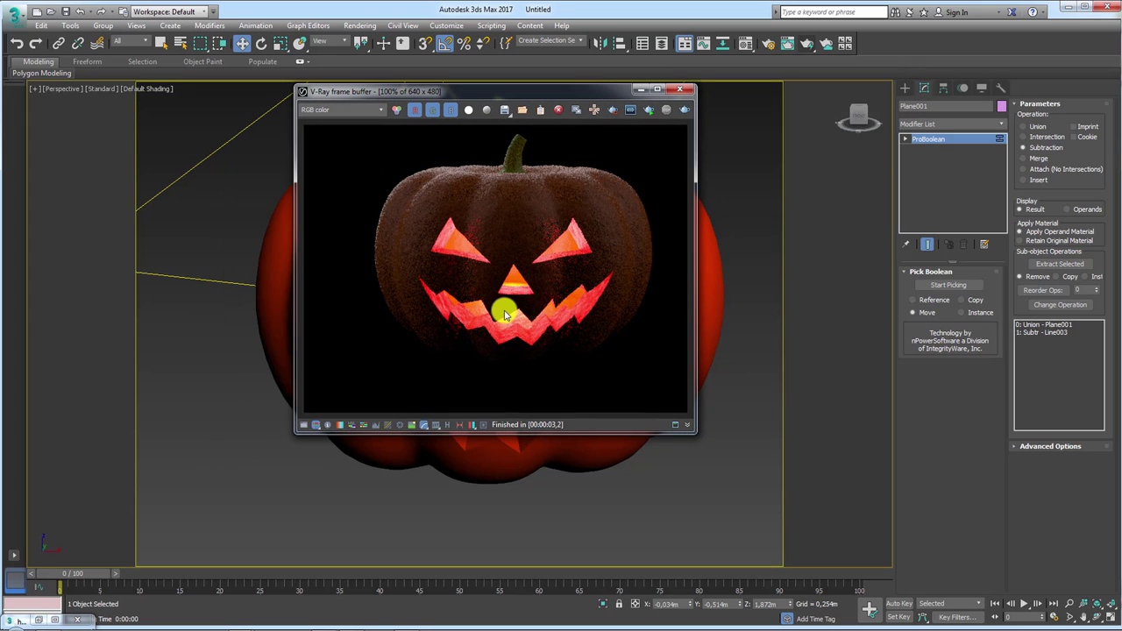
Step: Enable V-Ray's Bloom/Glare lens effect with six blades (bloom 0.97, size 42.45) and re-render
left_click(482, 426)
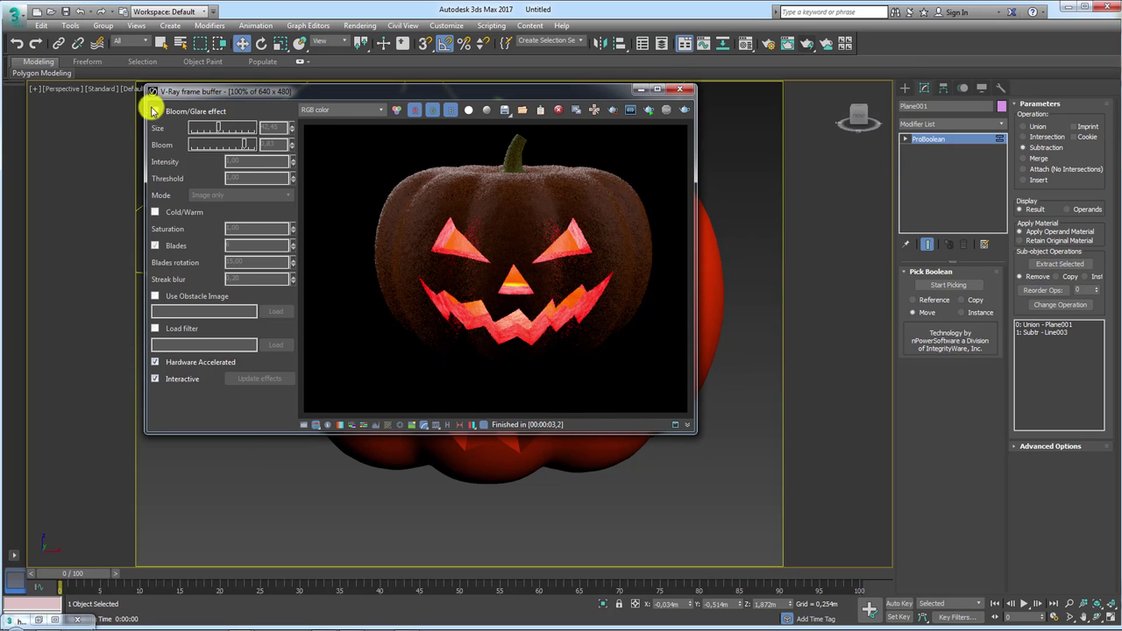
left_click(155, 111)
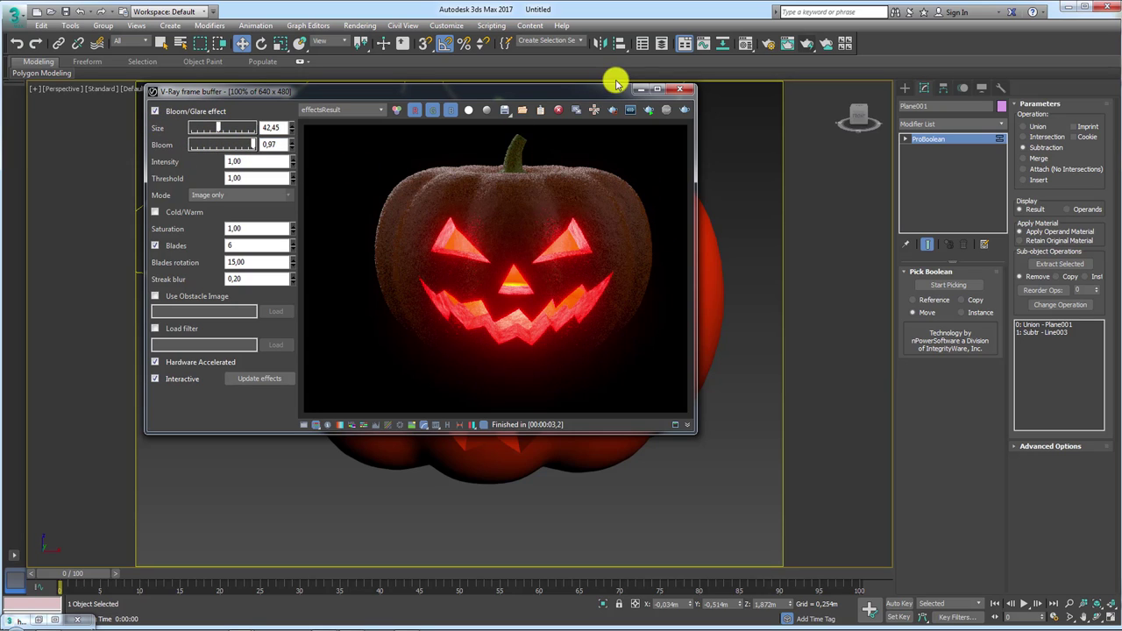
left_click_drag(596, 89, 546, 91)
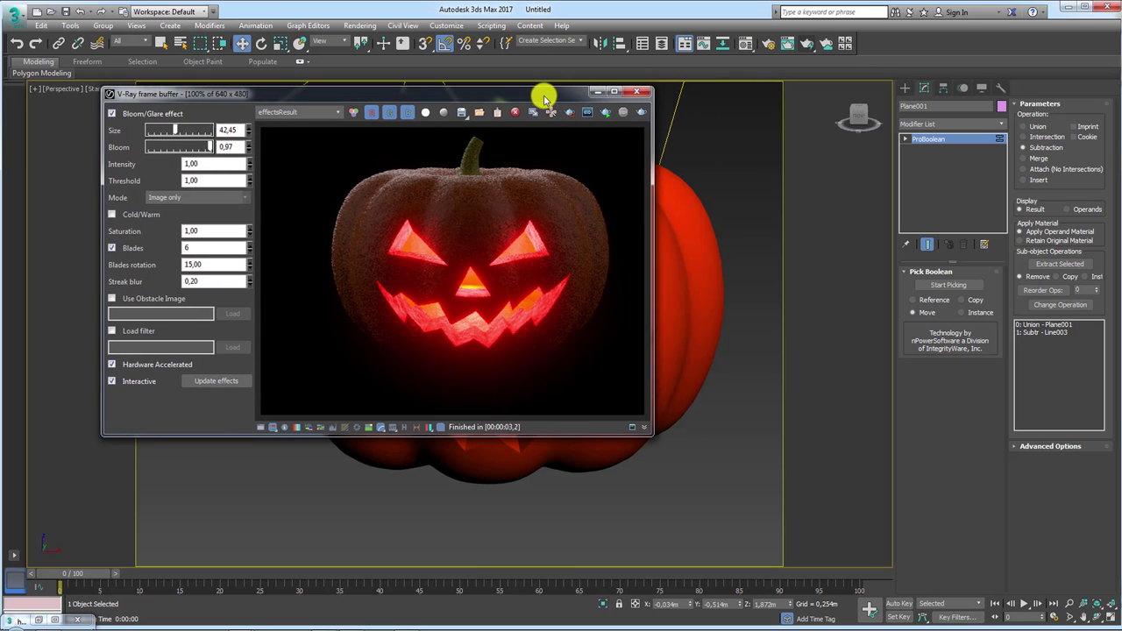
left_click(428, 427)
left_click_drag(537, 97, 325, 95)
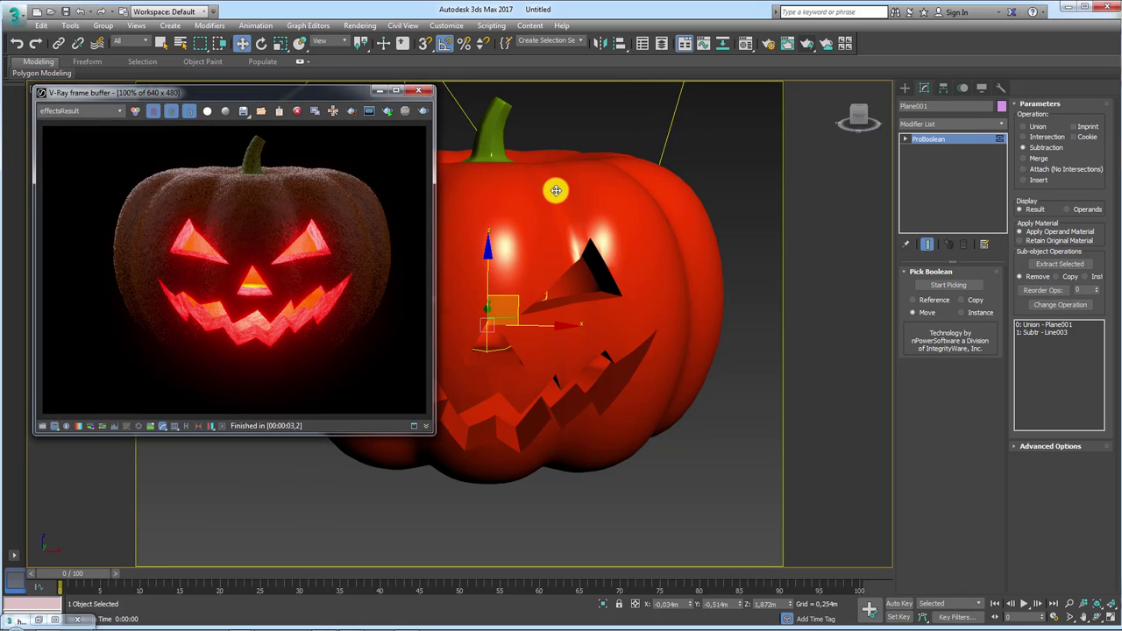
left_click(421, 111)
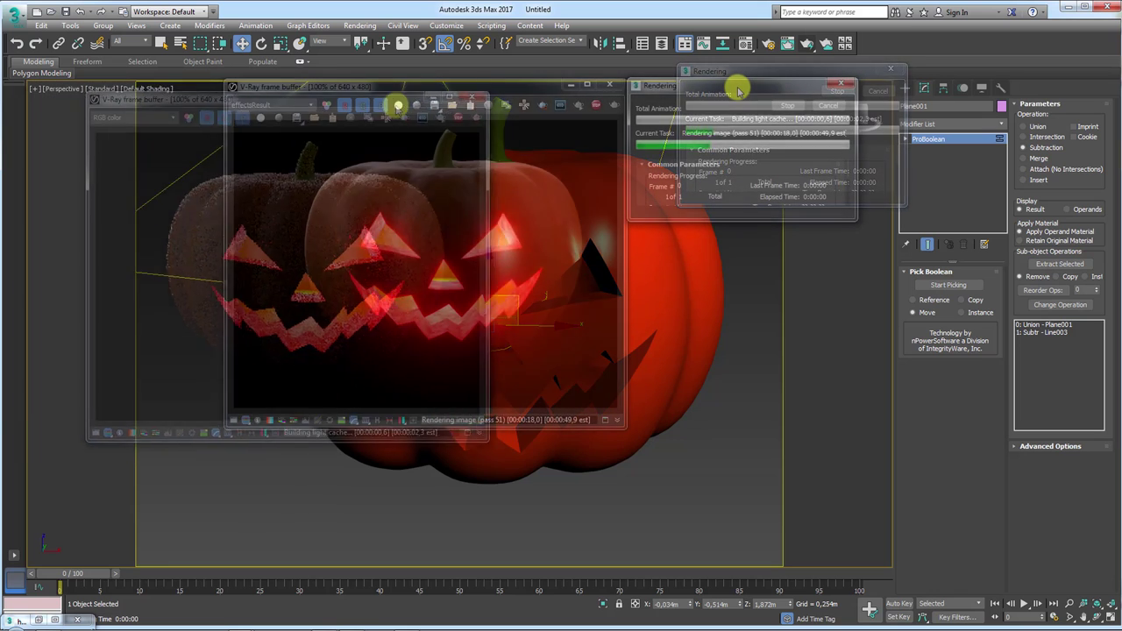
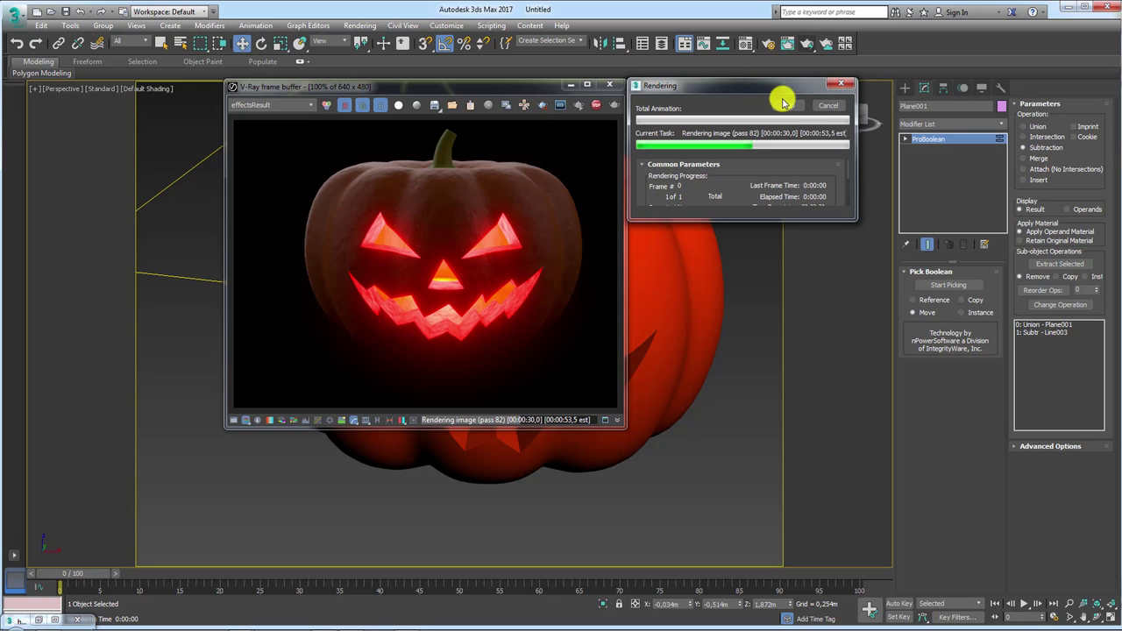
Step: Dismiss the finished render's progress, minimize the V-Ray frame buffer and zoom out the Perspective view
left_click(827, 107)
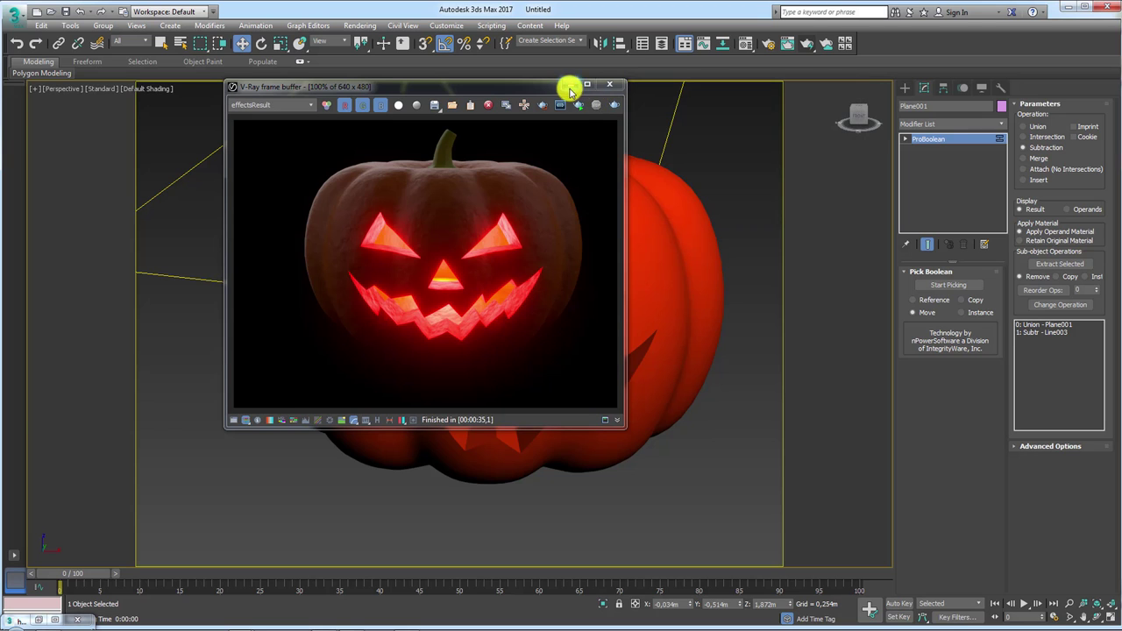
left_click(566, 88)
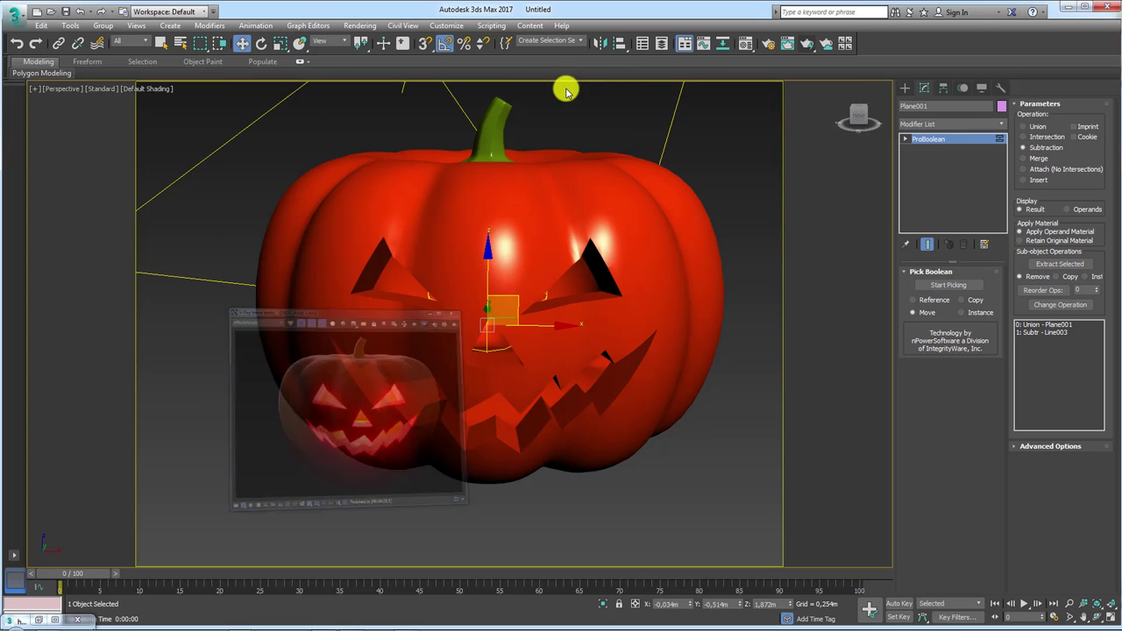
scroll(609, 208, "down", 1)
scroll(638, 203, "down", 5)
Step: Lower VRayLight004 toward the pumpkin and tilt it to face the pumpkin
left_click(637, 191)
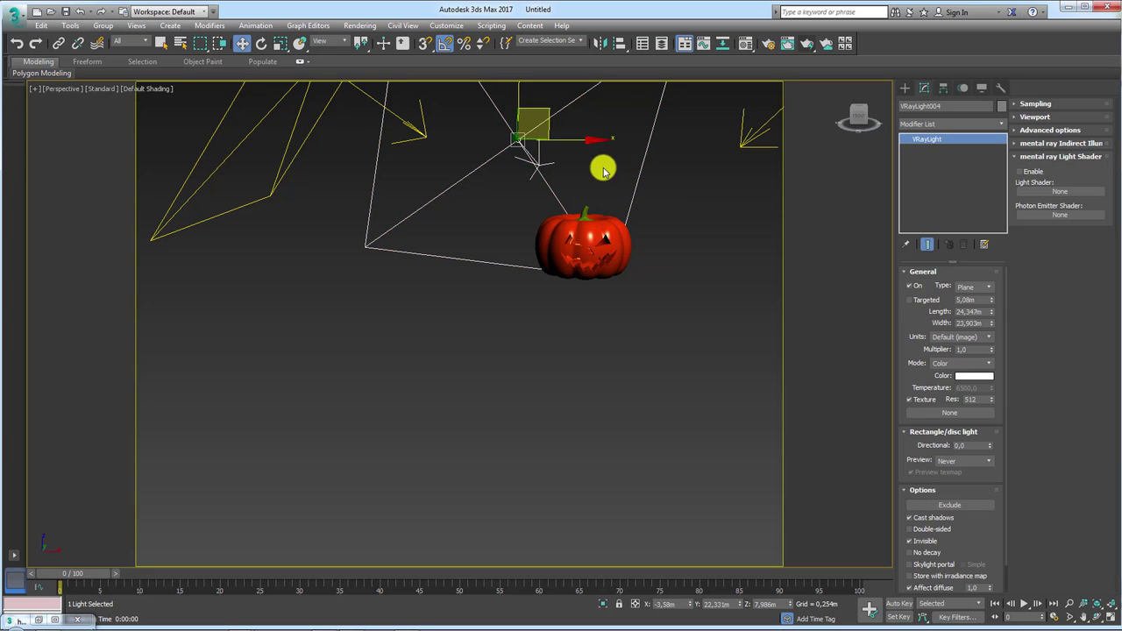
mouse_move(536, 109)
left_mouse_down()
mouse_move(609, 219)
mouse_move(590, 198)
mouse_move(651, 210)
left_mouse_up()
key("e")
mouse_move(651, 210)
middle_mouse_down("alt")
mouse_move(613, 243)
mouse_move(644, 228)
mouse_move(674, 241)
middle_mouse_up("alt")
Step: Set VRayLight004's Multiplier to 40 and select the pumpkin
left_click_drag(992, 350, 917, 346)
type("40")
key("Return")
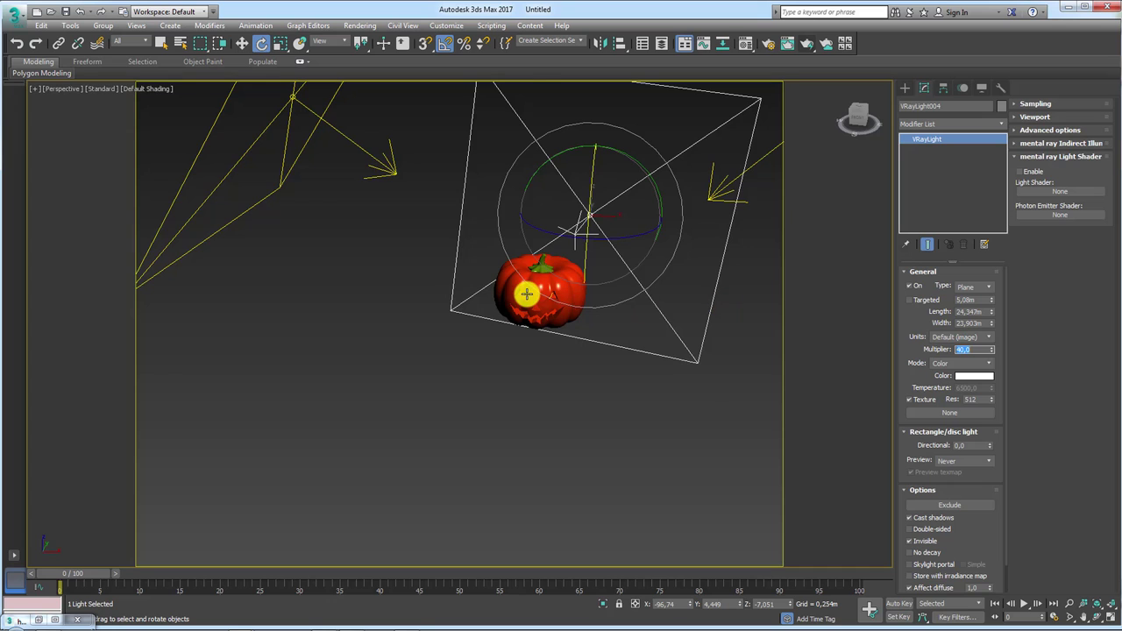
left_click(545, 320)
Step: Frame the pumpkin, render the scene with the stronger rim light, then reselect VRayLight004
key("z")
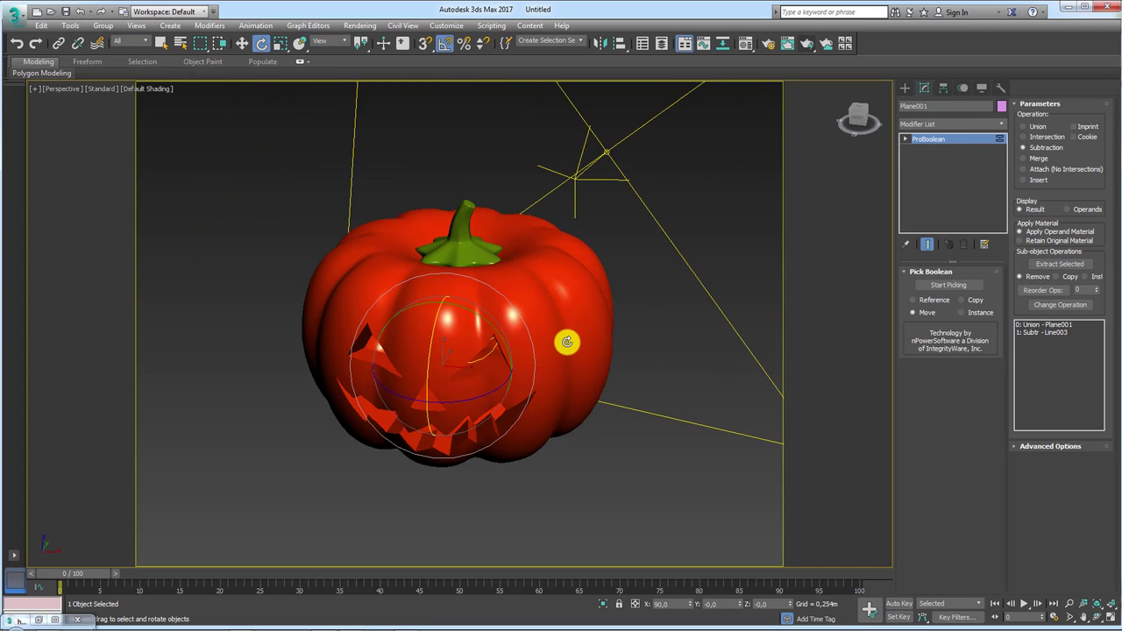
left_click(806, 45)
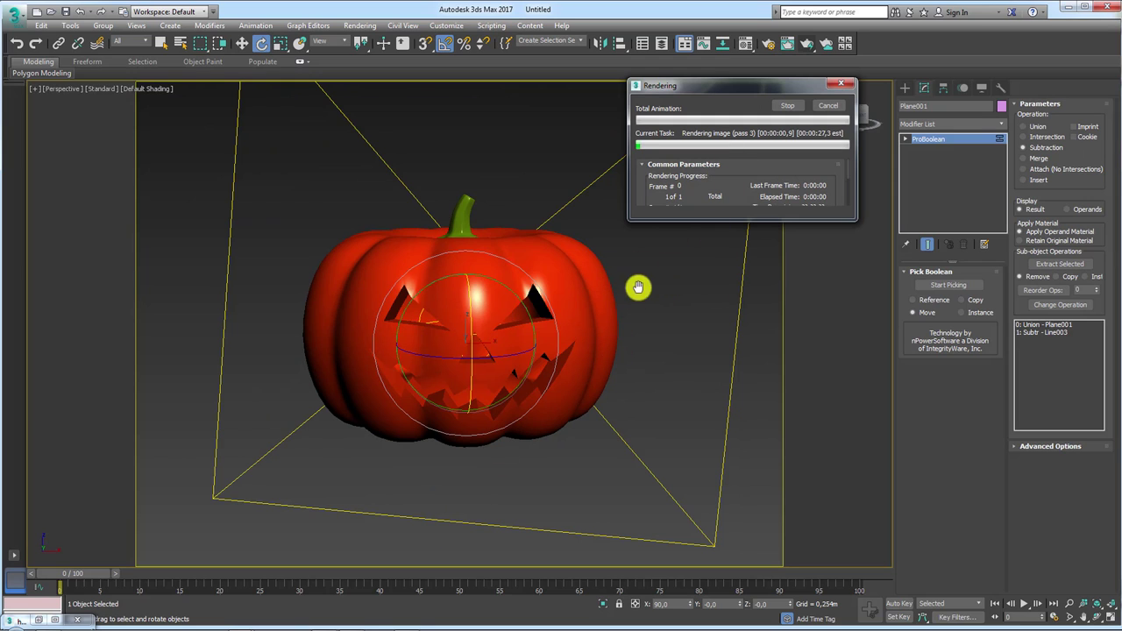
left_click(344, 575)
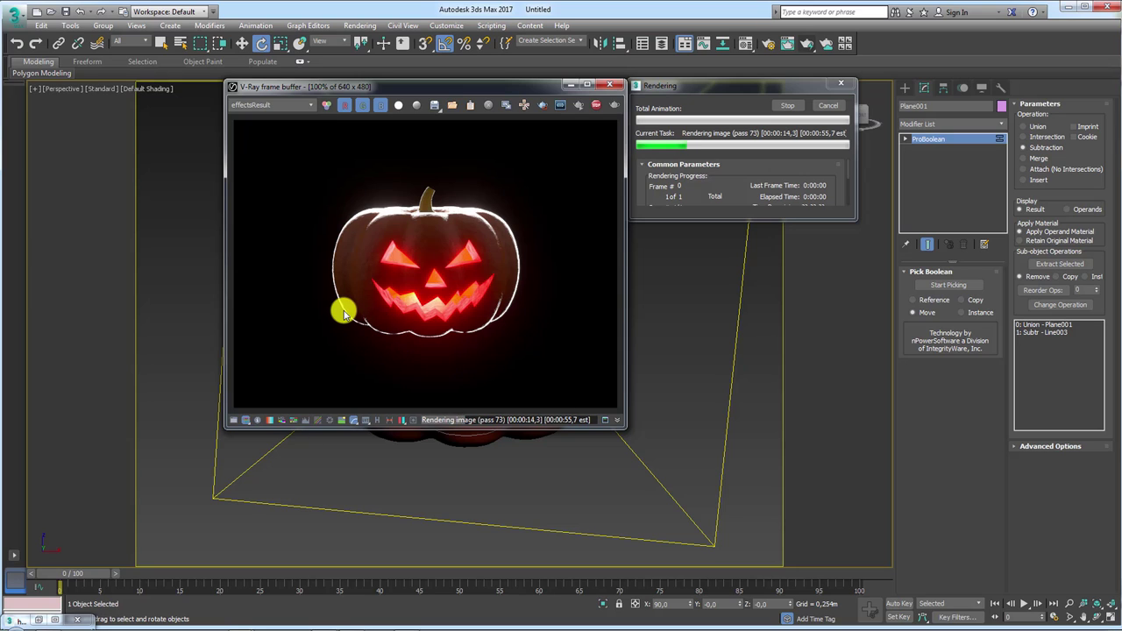
left_click(829, 105)
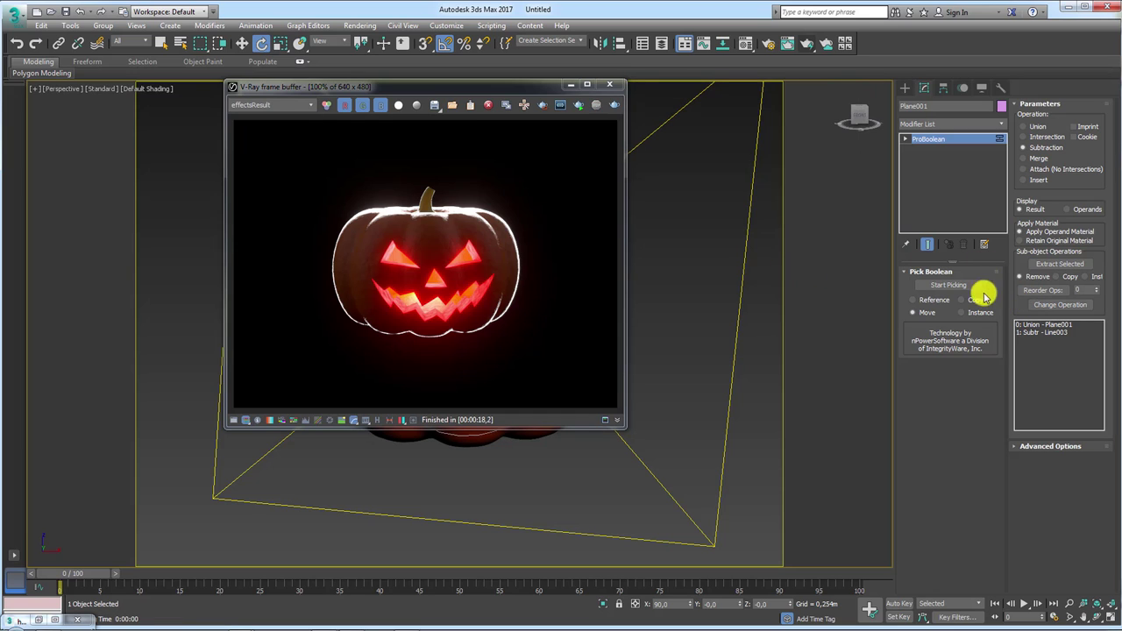
left_click(747, 215)
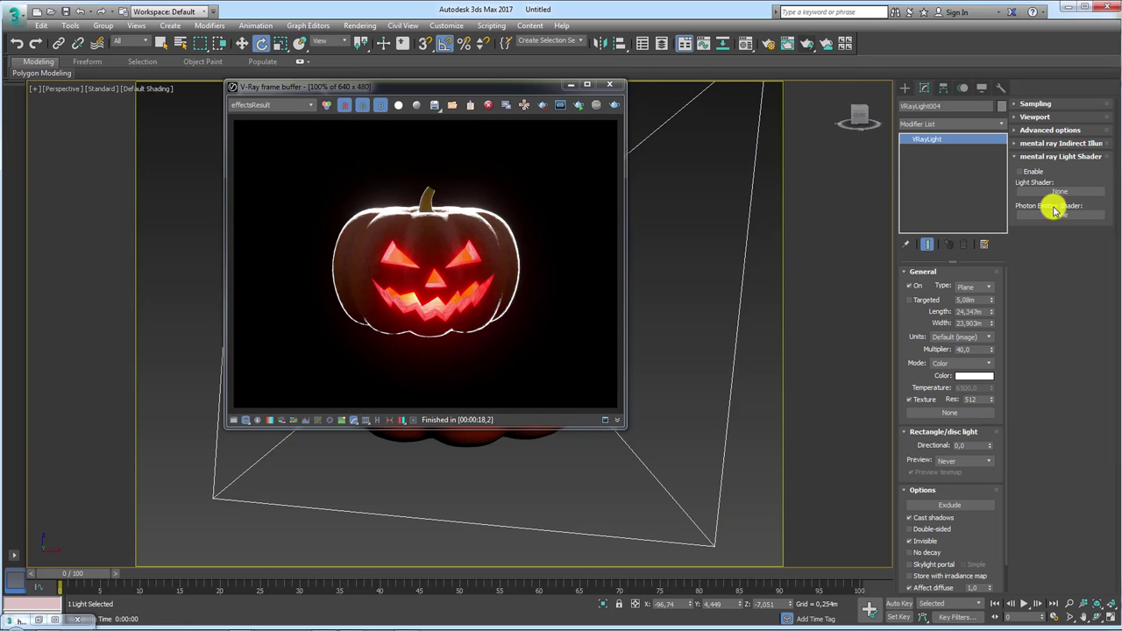
Step: Change VRayLight004's Multiplier to 20, start a test render, cancel it and close the frame buffer
left_click_drag(977, 348, 952, 352)
type("20")
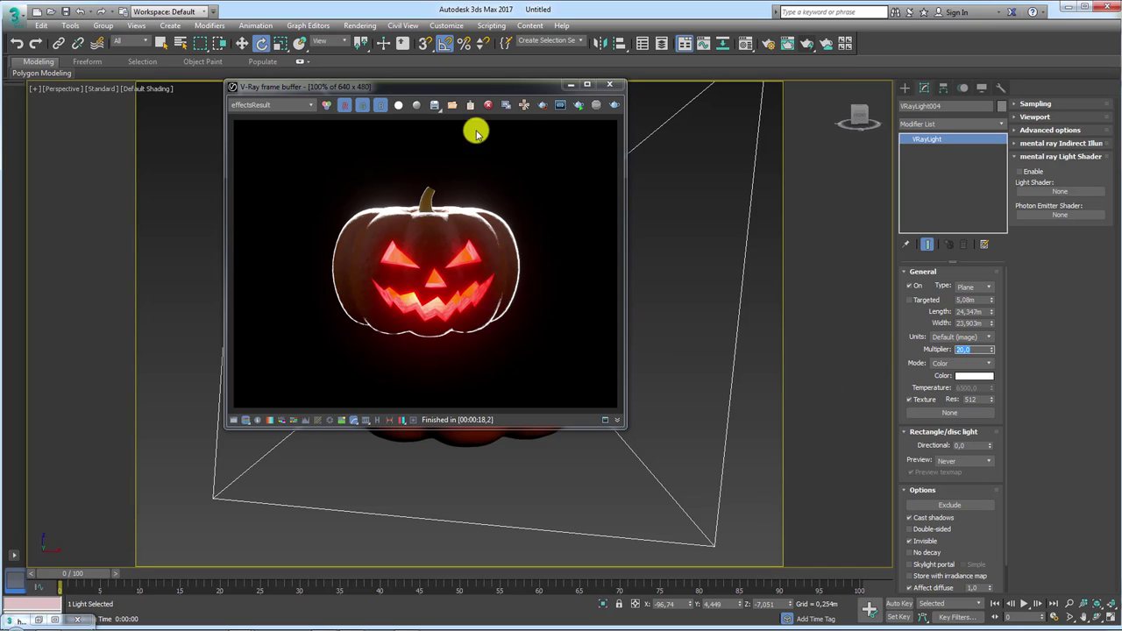
left_click(615, 104)
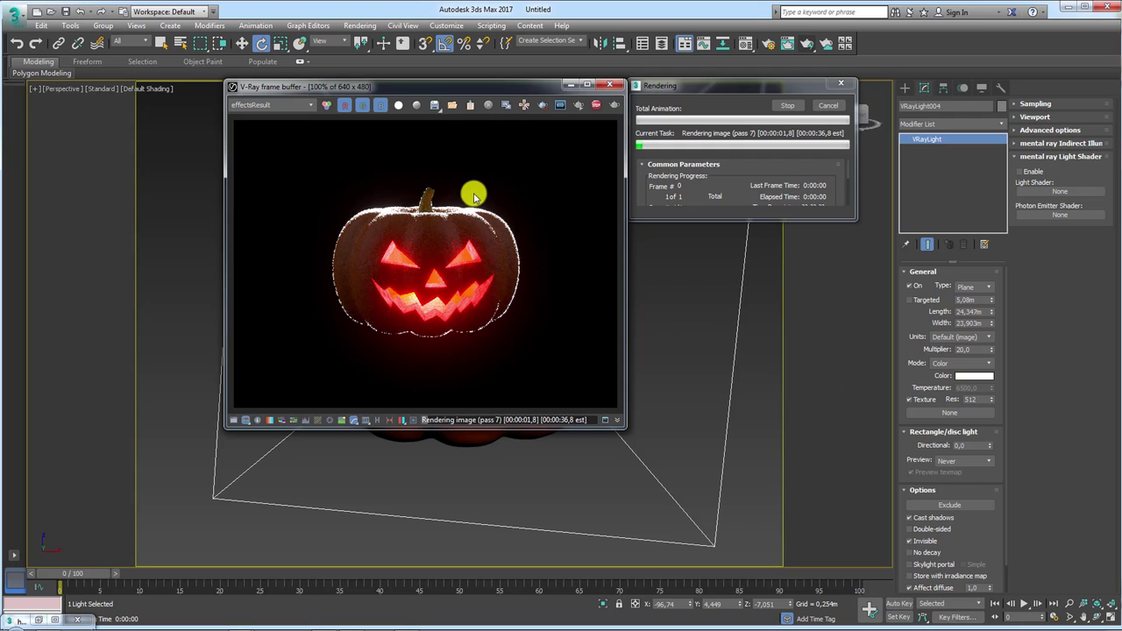
left_click(829, 106)
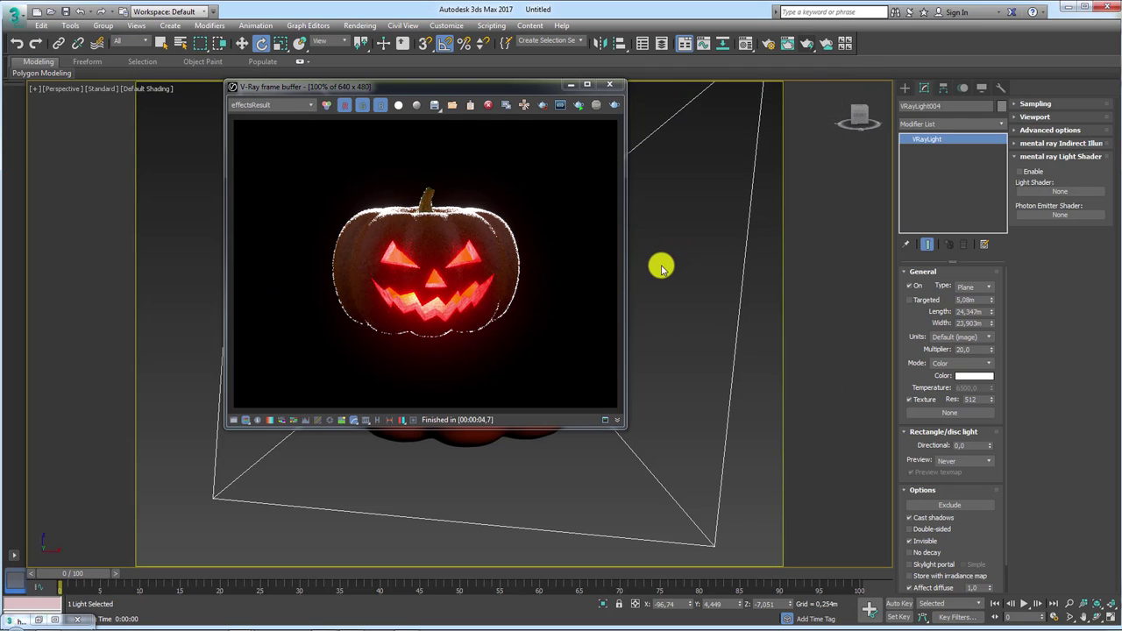
left_click(609, 84)
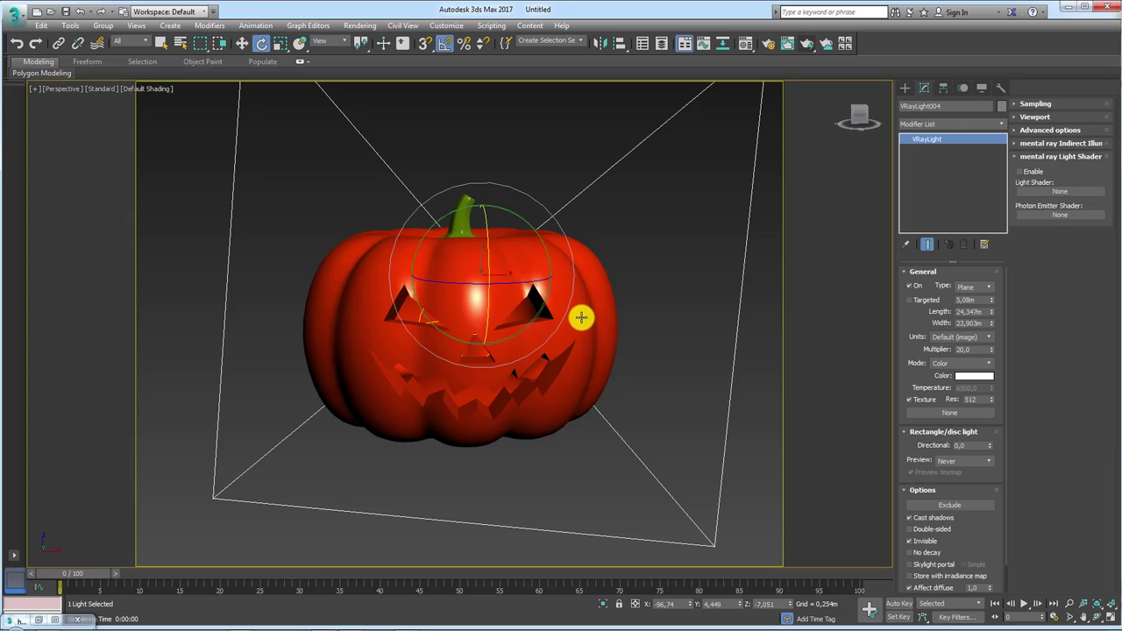
Step: Pick the pumpkin's ProBoolean operand '1: Subtr - Line003' and raise it slightly on Z
left_click(581, 318)
middle_click_drag(581, 318, 616, 319, "alt")
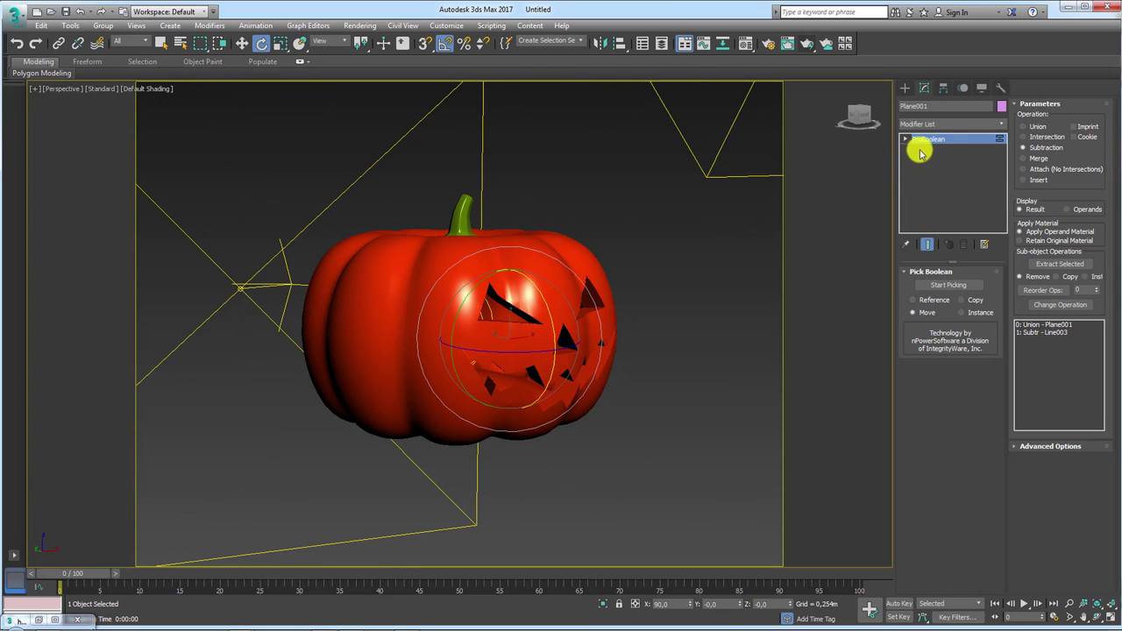
middle_click_drag(554, 353, 561, 354, "alt")
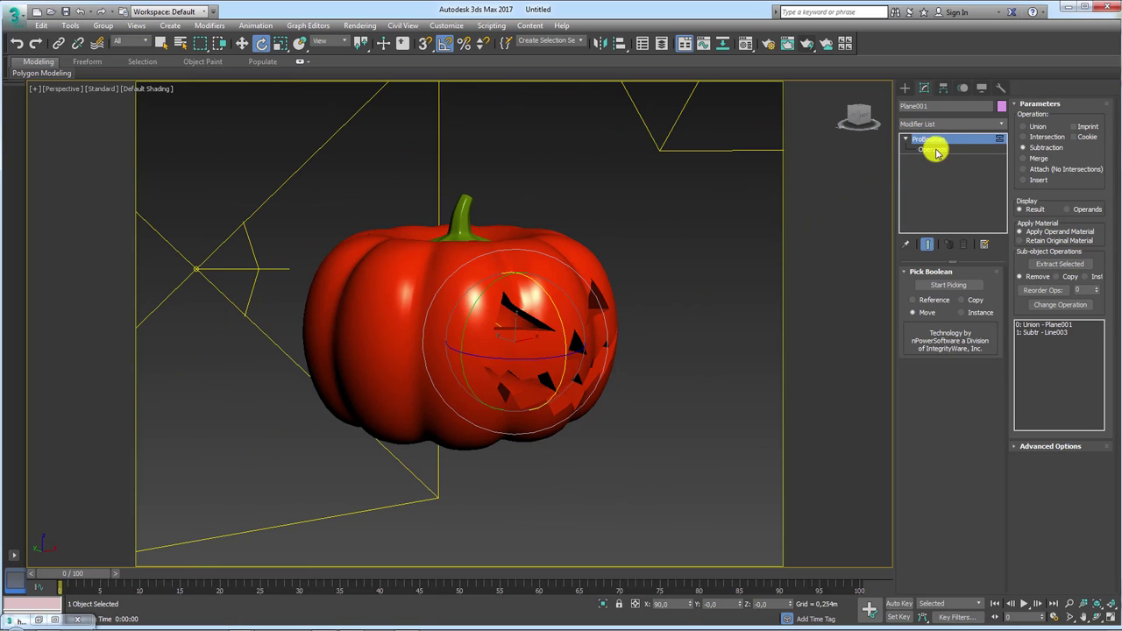
left_click(932, 150)
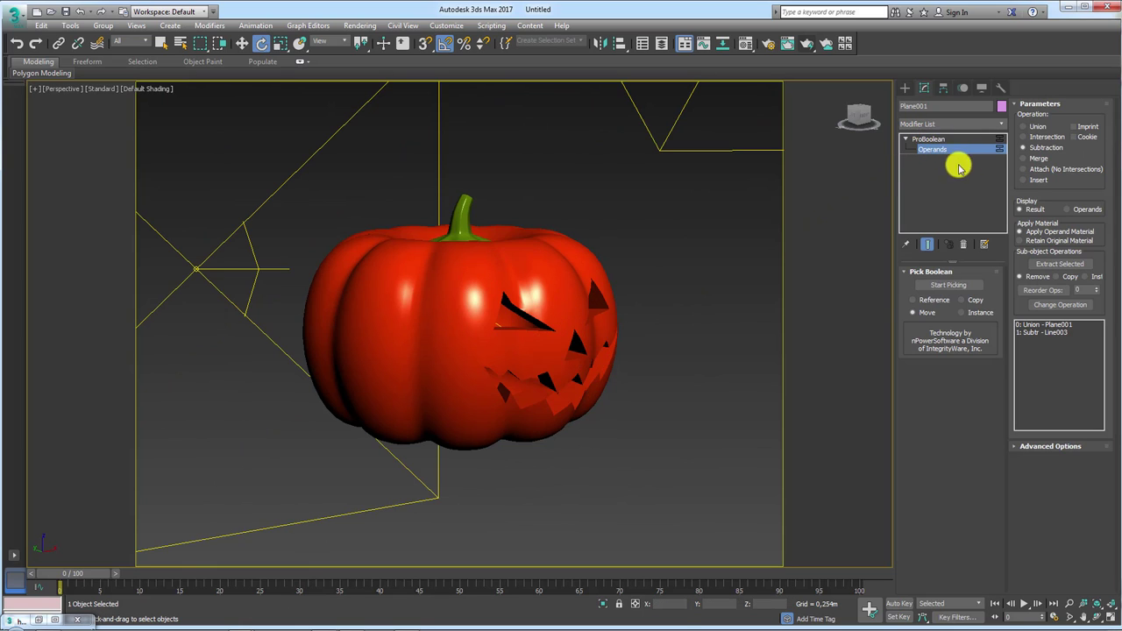
left_click(1041, 333)
key("w")
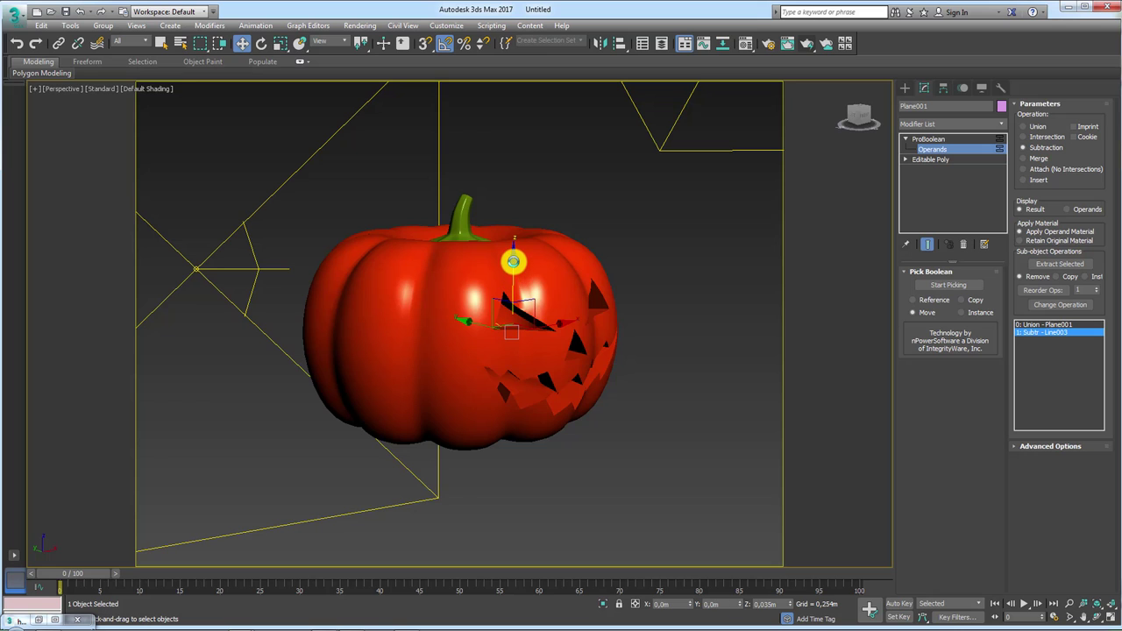
left_click_drag(514, 262, 513, 255)
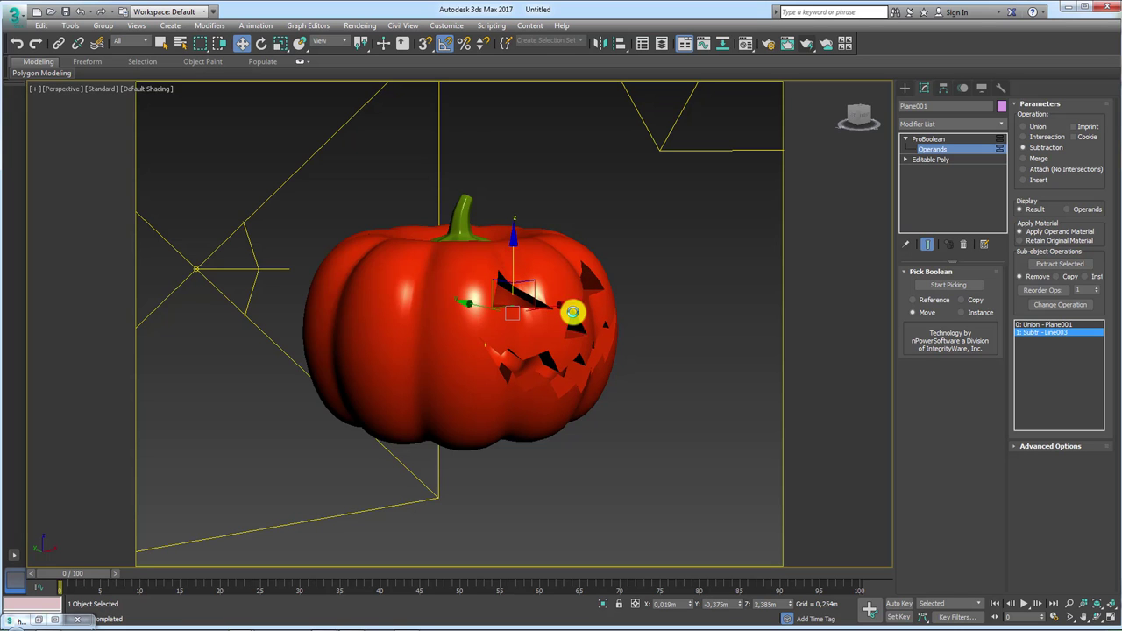
Step: Turn on Edged Faces, lower the face cutout on the pumpkin, and start a new render
middle_click_drag(571, 333, 524, 300, "alt")
key("F4")
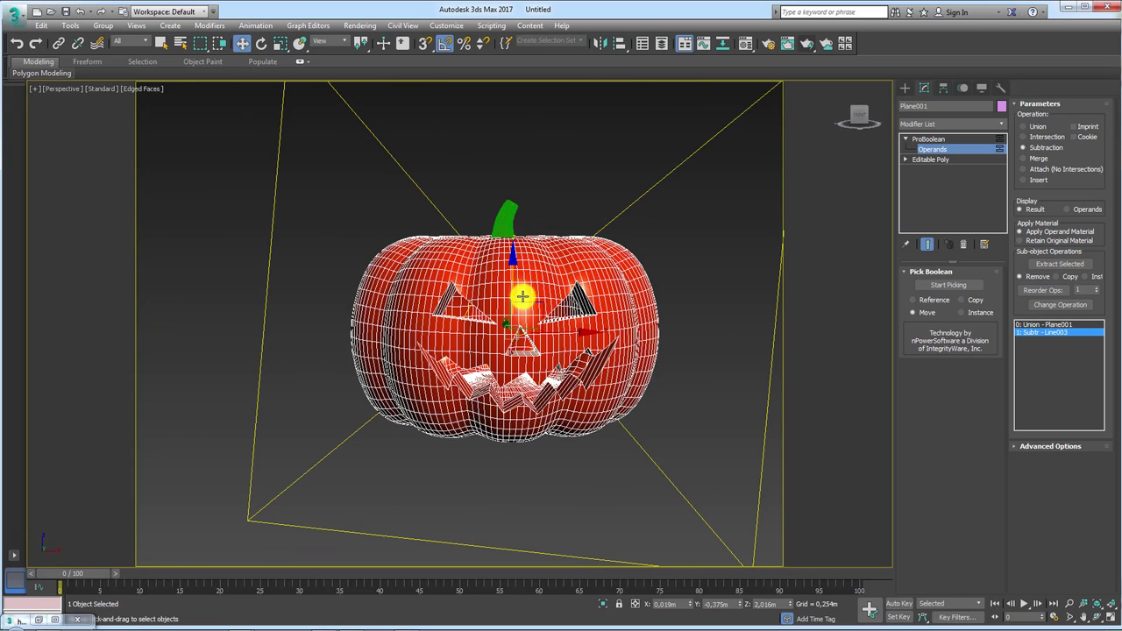
left_click_drag(509, 292, 642, 359)
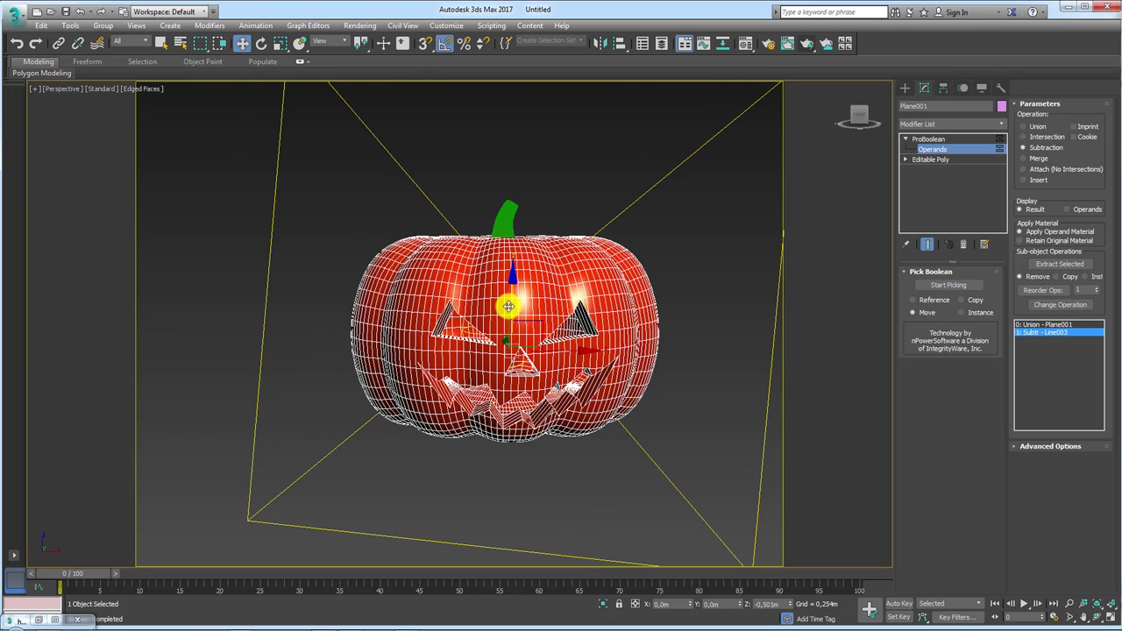
middle_click_drag(575, 404, 517, 293, "alt")
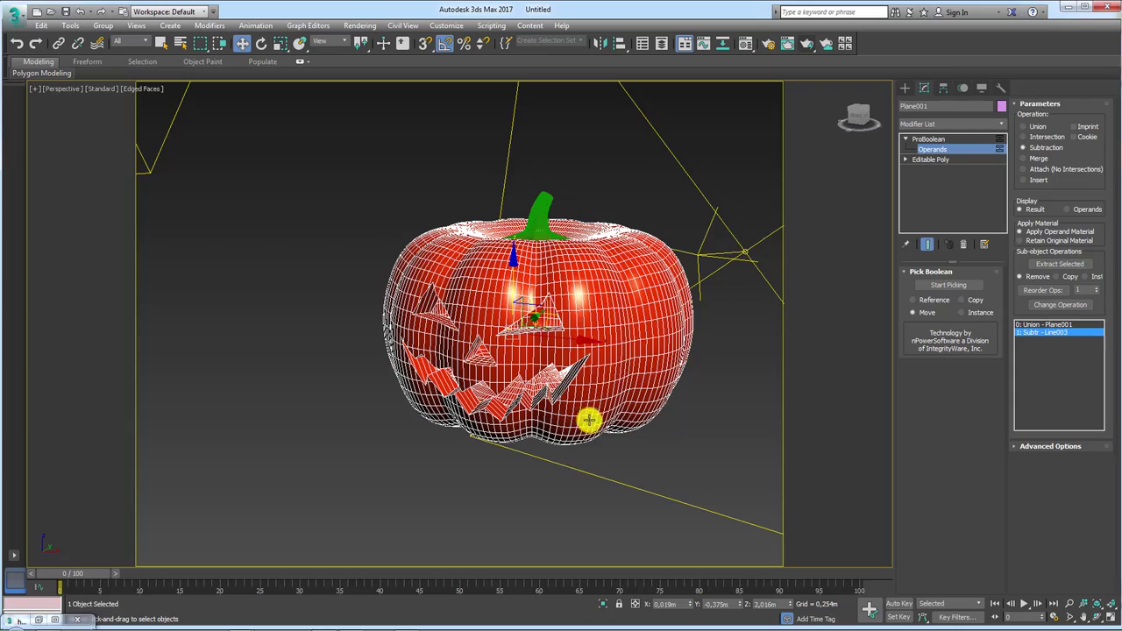
left_click(608, 426)
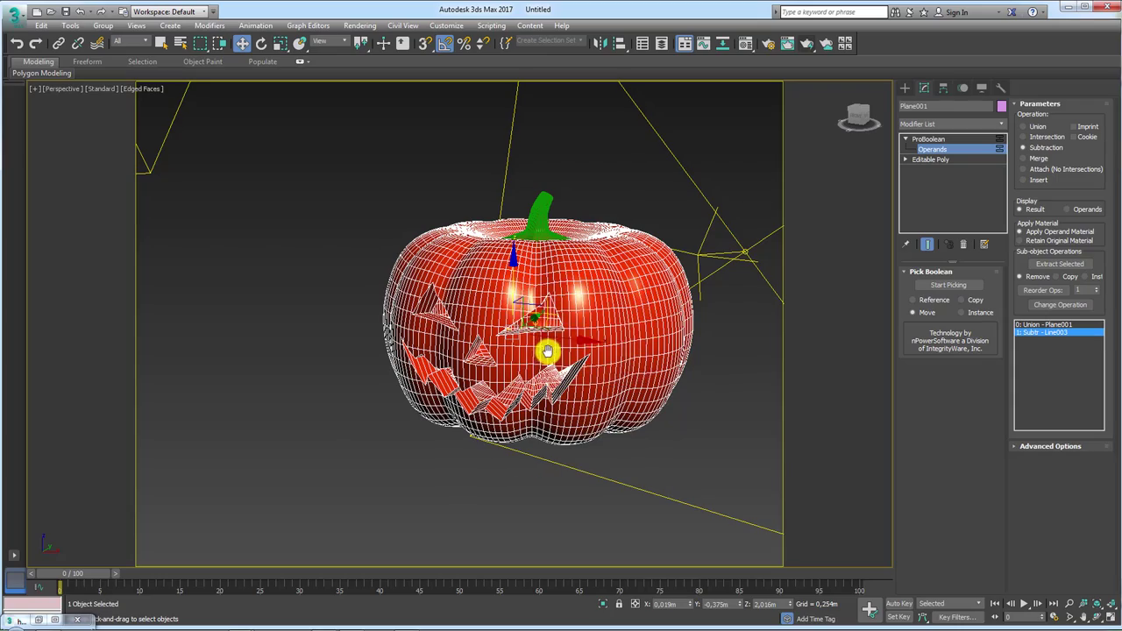
mouse_move(547, 351)
middle_mouse_down("alt")
mouse_move(571, 325)
mouse_move(556, 348)
mouse_move(638, 327)
mouse_move(624, 324)
middle_mouse_up("alt")
left_click(806, 43)
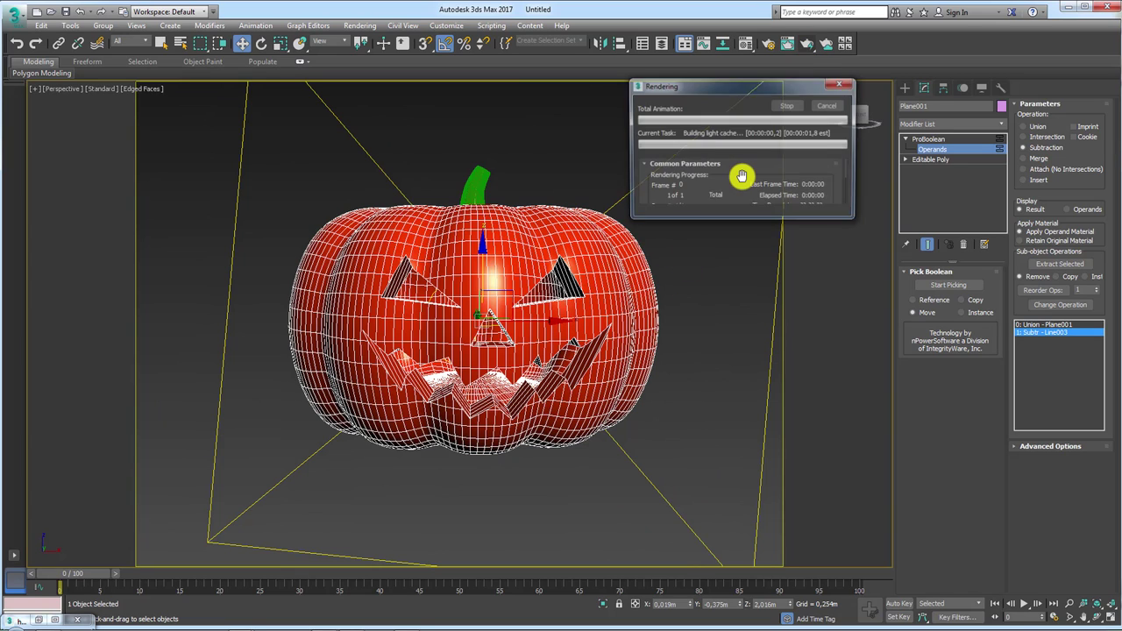